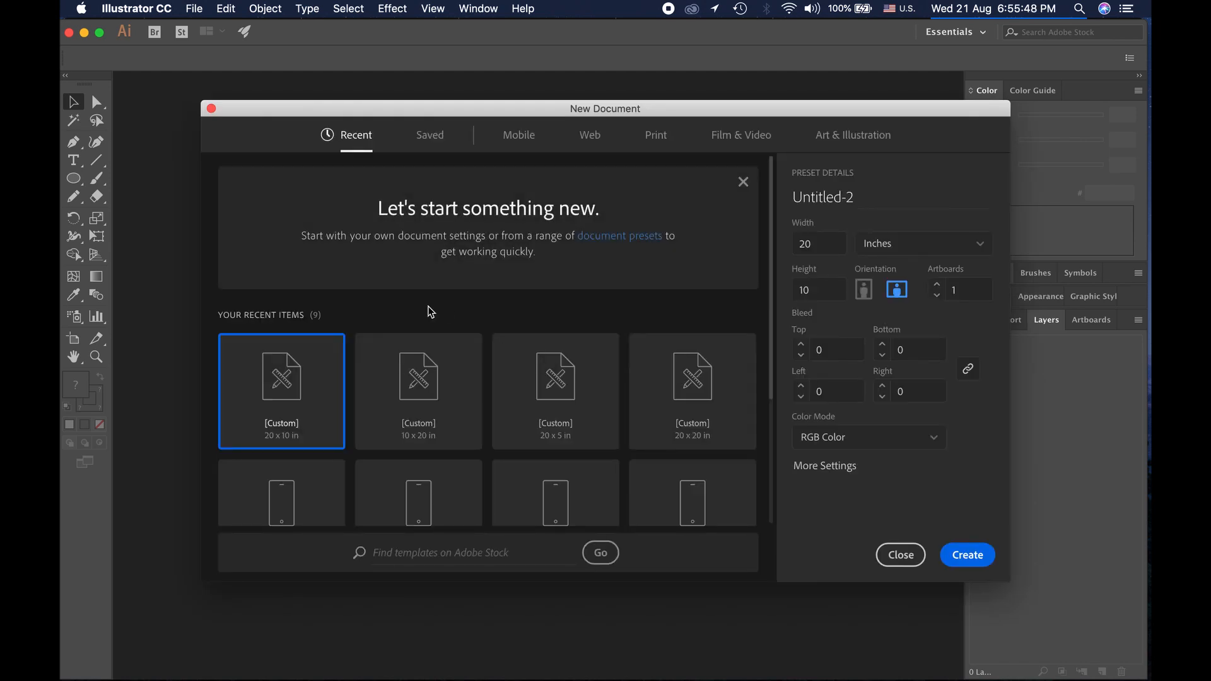
Create a new landscape document 10 inches wide and 8 inches high
{"action": "left_click", "coordinate": [820, 243]}
{"action": "key", "text": "Tab"}
{"action": "left_click", "coordinate": [826, 241]}
{"action": "type", "text": "10"}
{"action": "left_click", "coordinate": [829, 297]}
{"action": "left_click", "coordinate": [904, 294]}
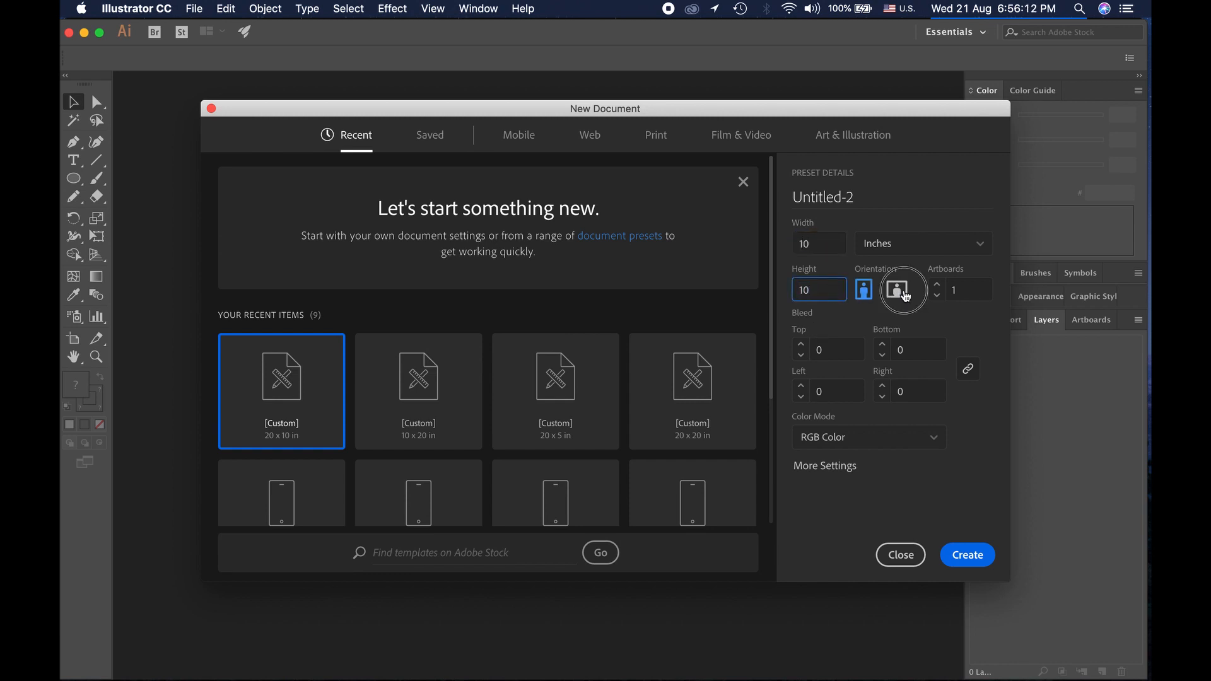
{"action": "double_click", "coordinate": [826, 290]}
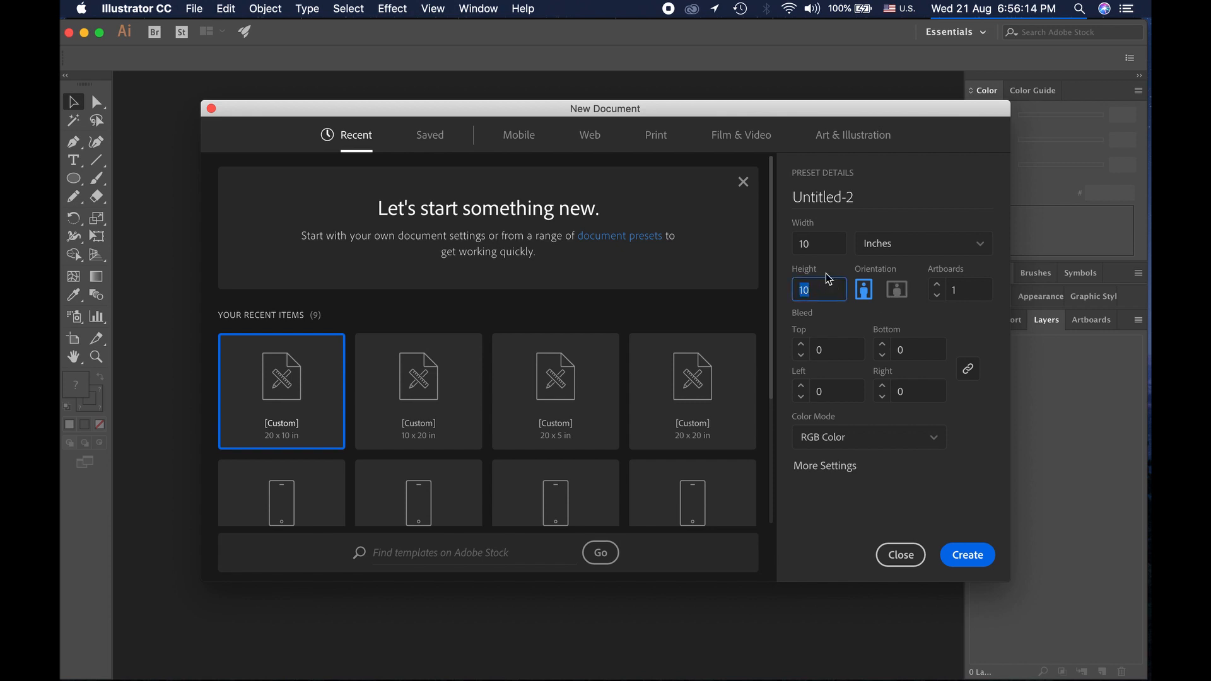
{"action": "left_click", "coordinate": [822, 242]}
{"action": "left_click", "coordinate": [816, 286]}
{"action": "type", "text": "8"}
{"action": "key", "text": "Tab"}
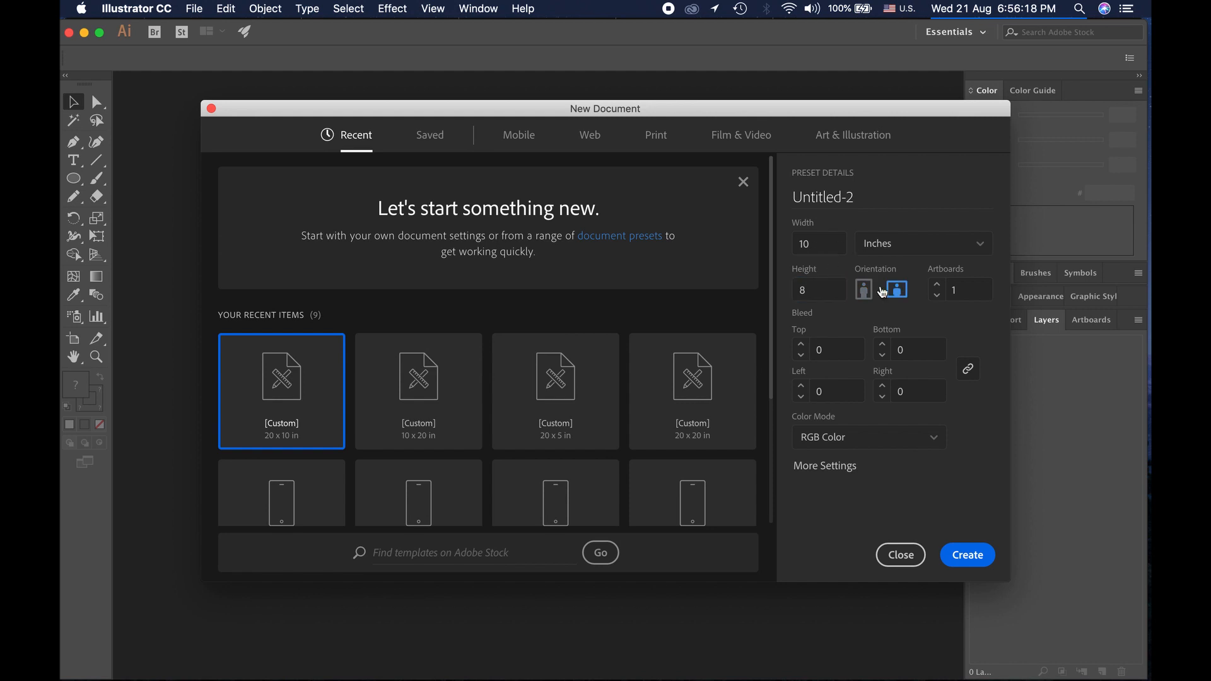
{"action": "left_click", "coordinate": [963, 568]}
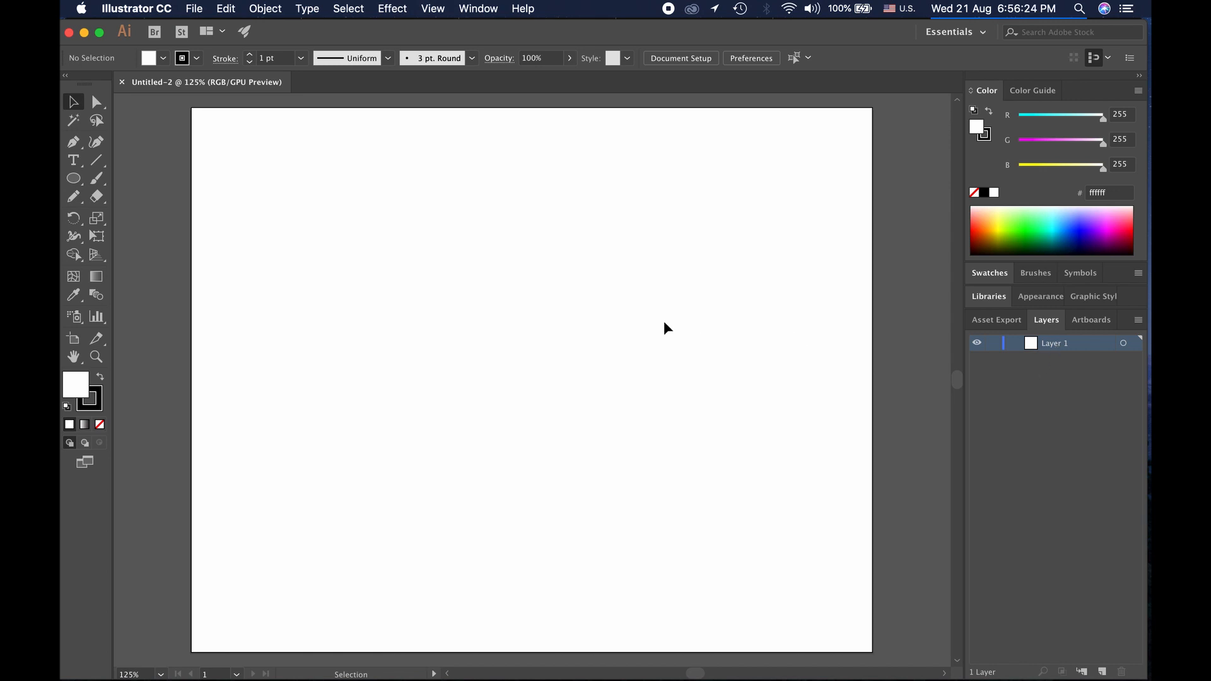
Activate the Curvature tool and set the fill to none
{"action": "left_click", "coordinate": [99, 145]}
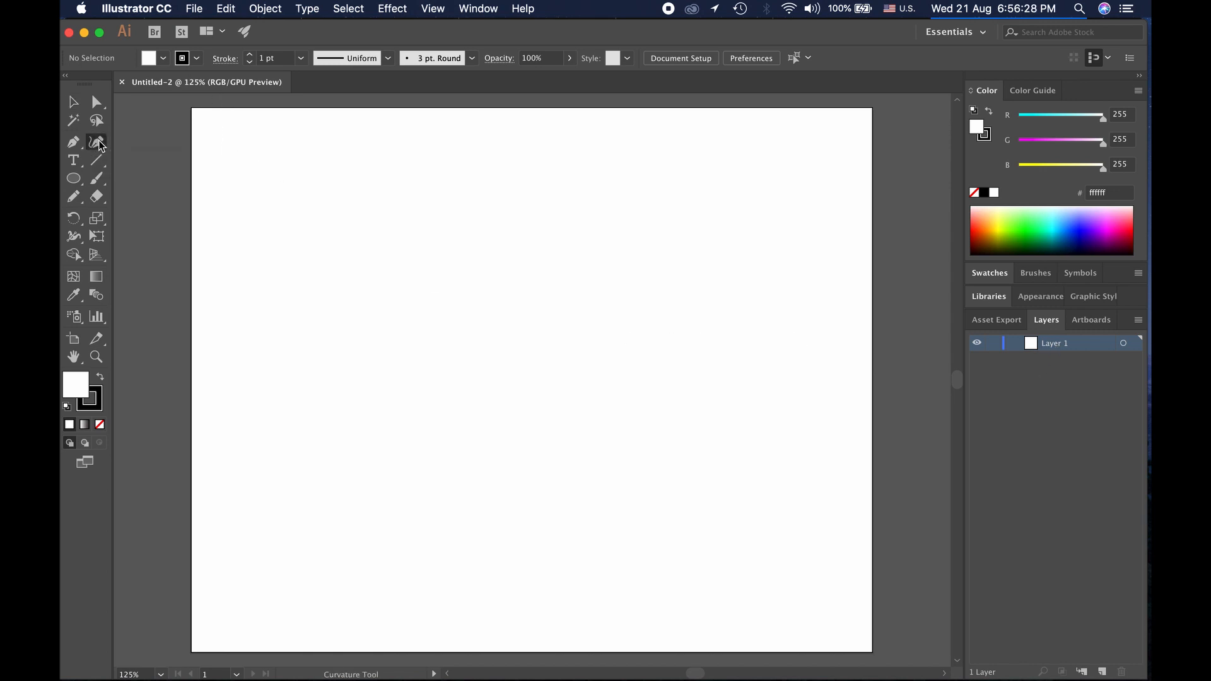
{"action": "left_click", "coordinate": [165, 60]}
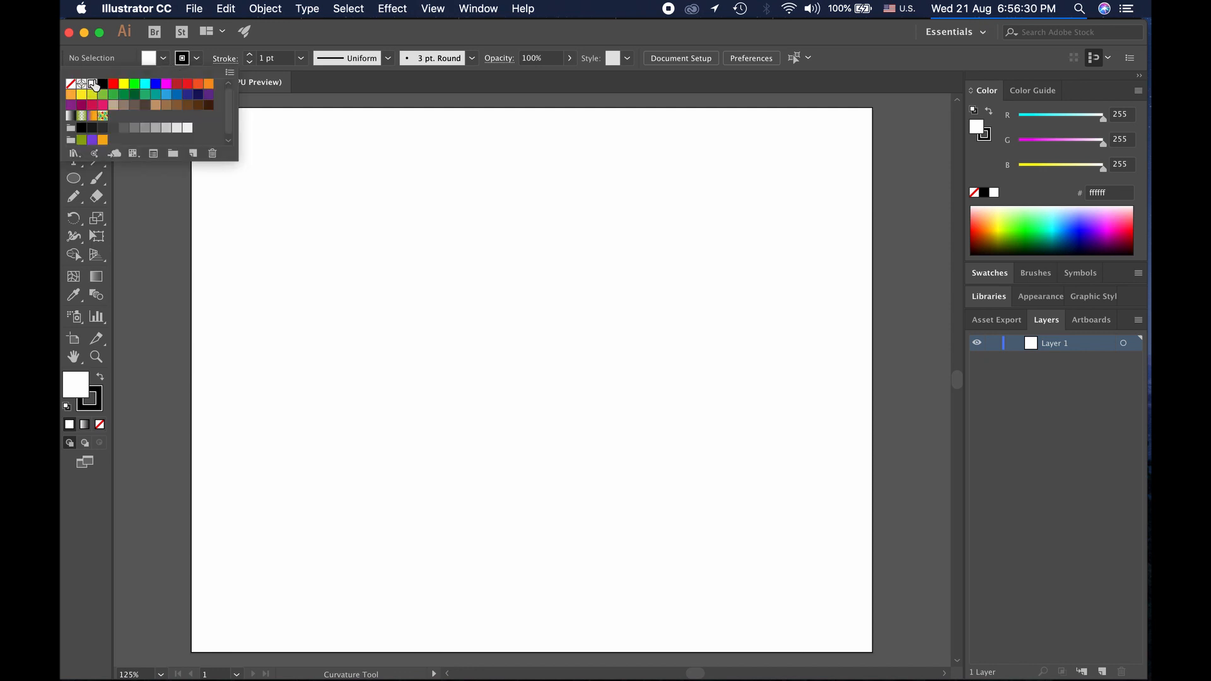
{"action": "left_click", "coordinate": [71, 83]}
{"action": "left_click", "coordinate": [273, 39]}
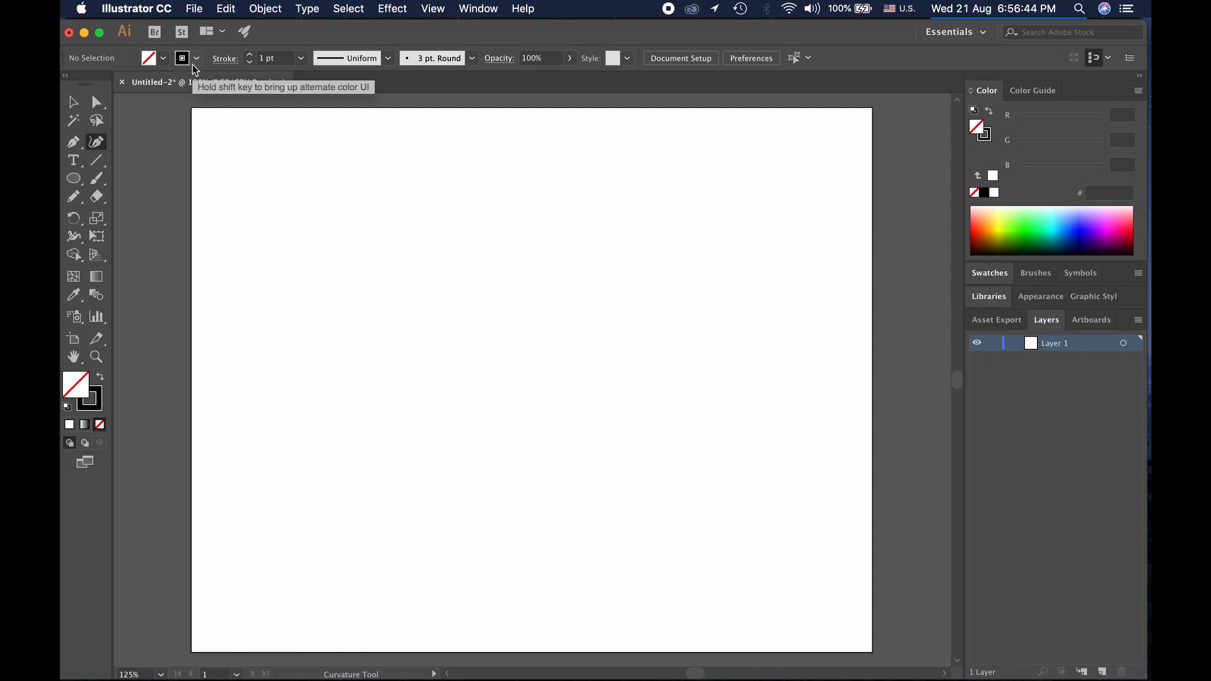
Raise the stroke weight to 5 pt, leaving the stroke colour black
{"action": "left_click", "coordinate": [193, 62]}
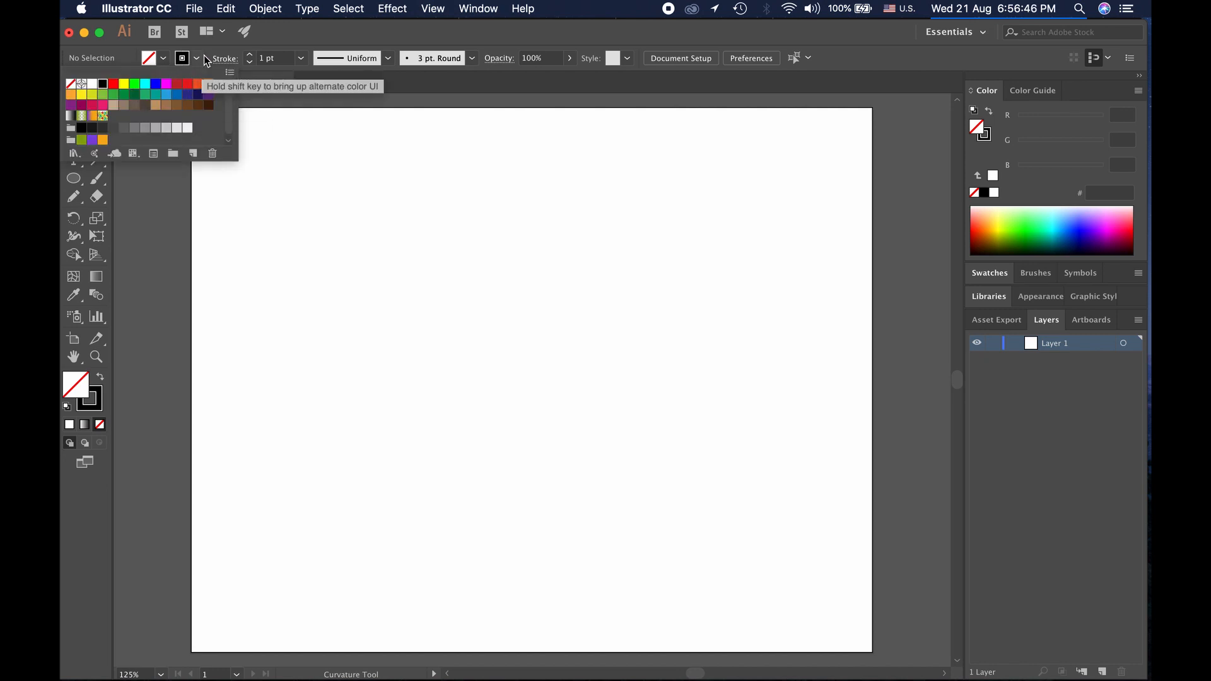
{"action": "left_click", "coordinate": [302, 30]}
{"action": "left_click", "coordinate": [251, 56]}
{"action": "left_click", "coordinate": [251, 56]}
{"action": "left_click", "coordinate": [251, 57]}
{"action": "left_click", "coordinate": [251, 57]}
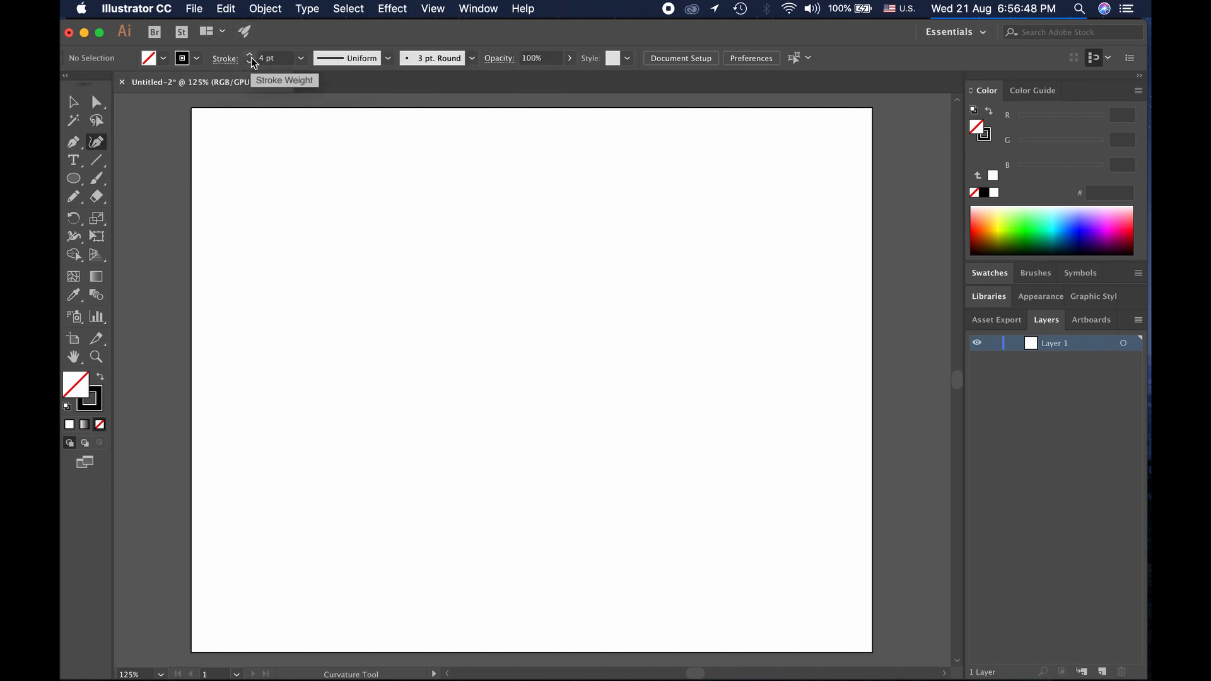
Choose the 3 pt. Round brush as the stroke's brush definition
{"action": "left_click", "coordinate": [472, 58]}
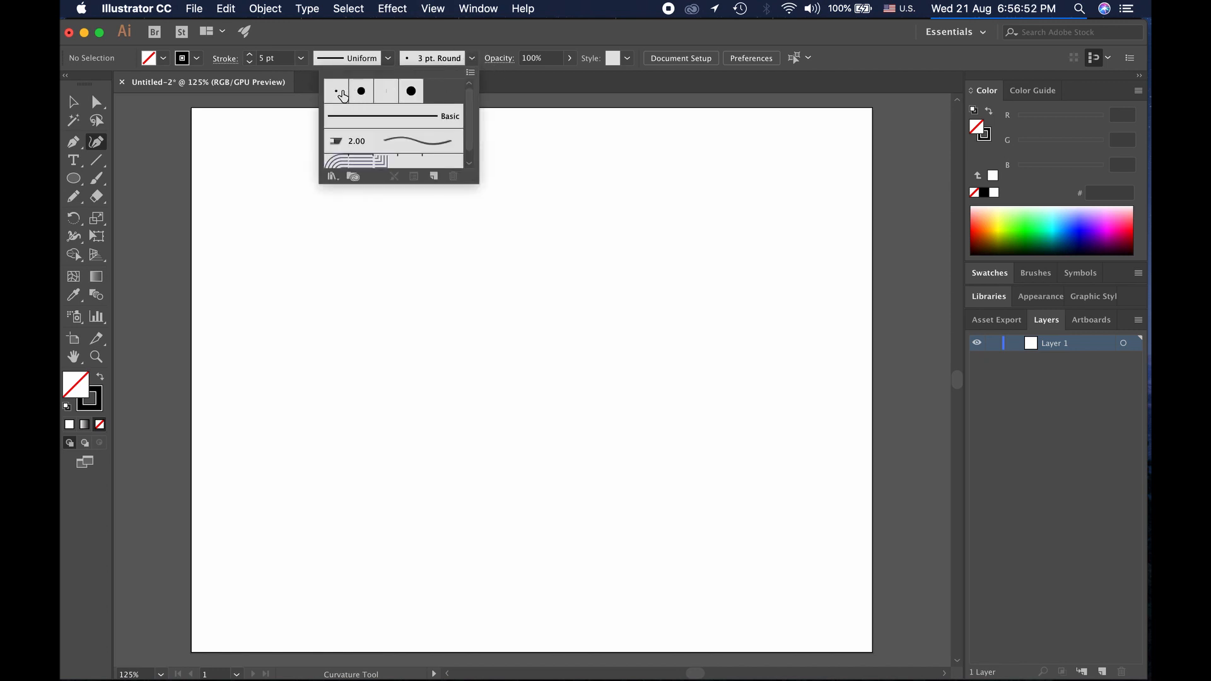
{"action": "left_click", "coordinate": [340, 93]}
{"action": "left_click", "coordinate": [490, 37]}
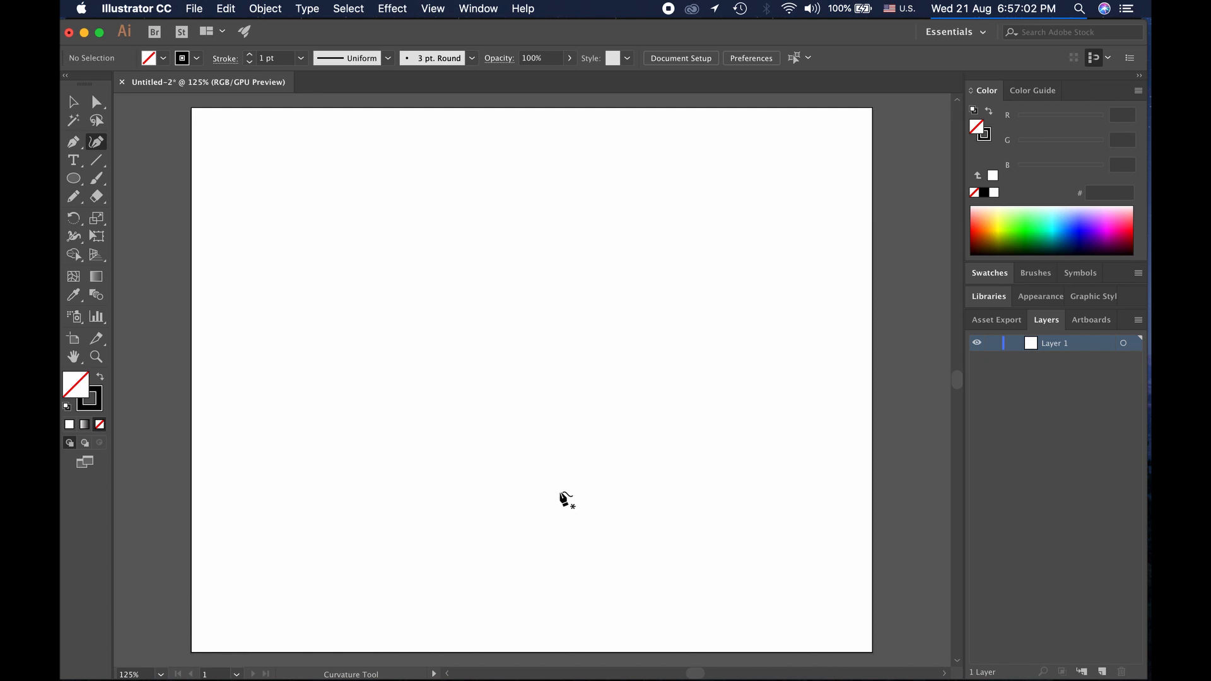
Draw a closed rounded outline with a flat top and an indented right side in the artboard's upper middle, using the Curvature tool
{"action": "left_click", "coordinate": [416, 237]}
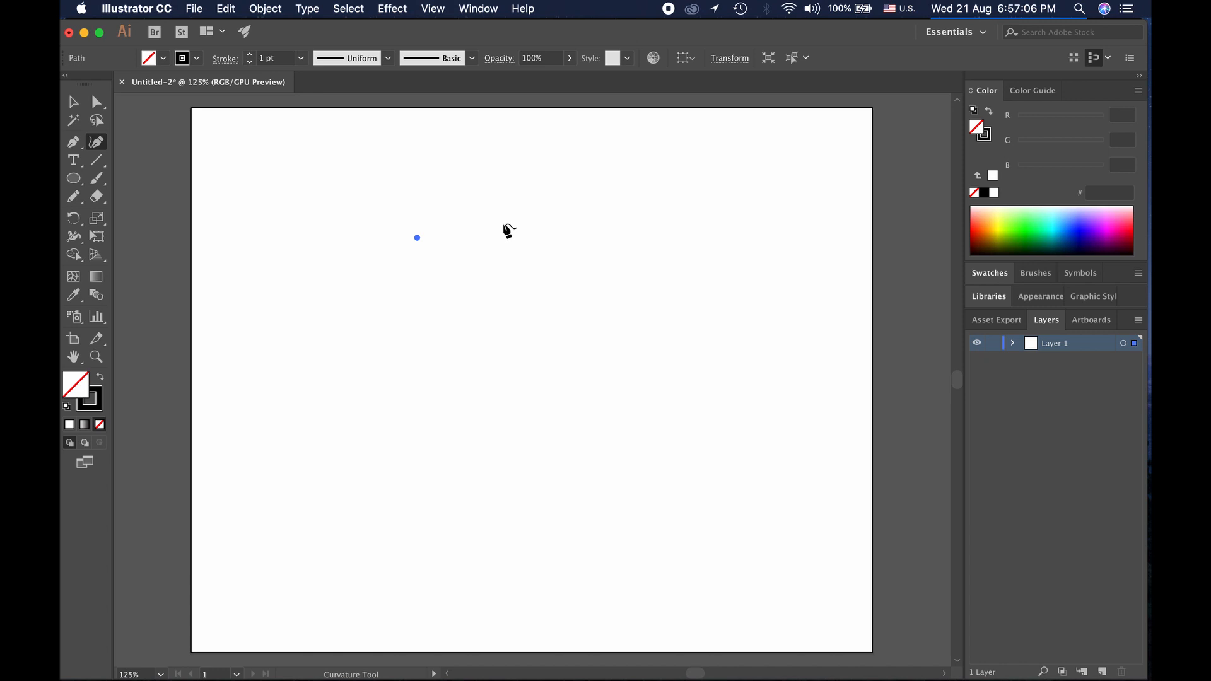
{"action": "left_click", "coordinate": [460, 207]}
{"action": "left_click", "coordinate": [478, 207]}
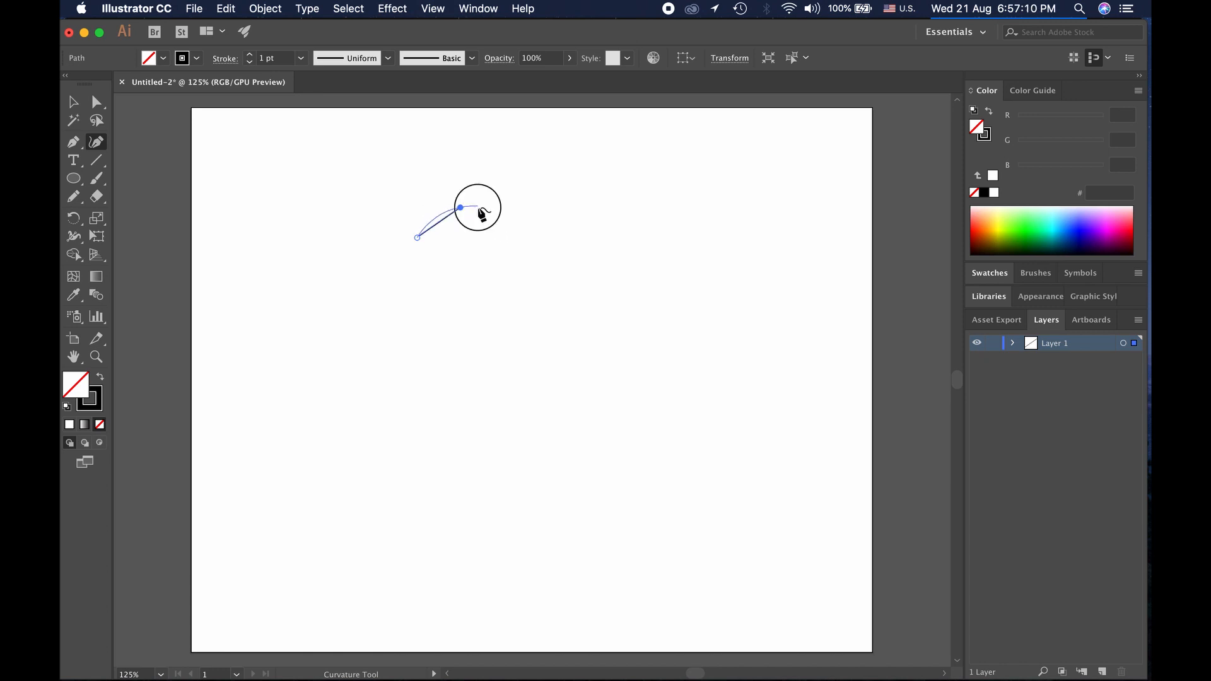
{"action": "left_click", "coordinate": [509, 208]}
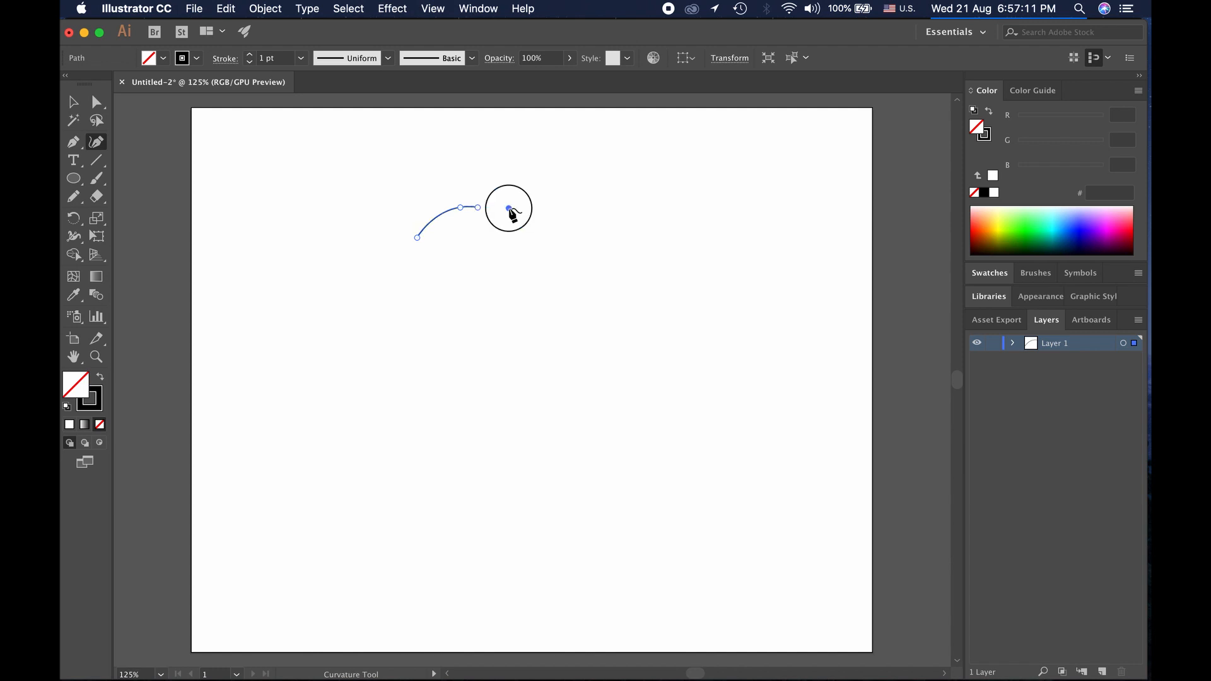
{"action": "left_click", "coordinate": [532, 232]}
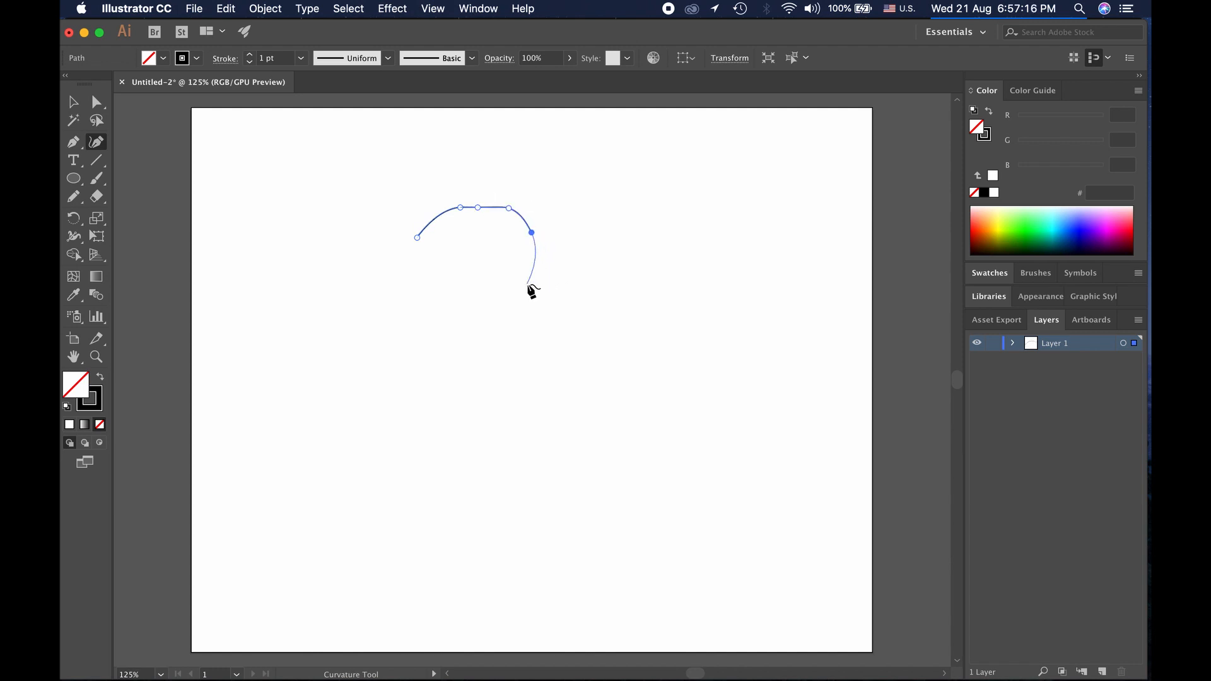
{"action": "left_click", "coordinate": [527, 284]}
{"action": "left_click", "coordinate": [529, 297]}
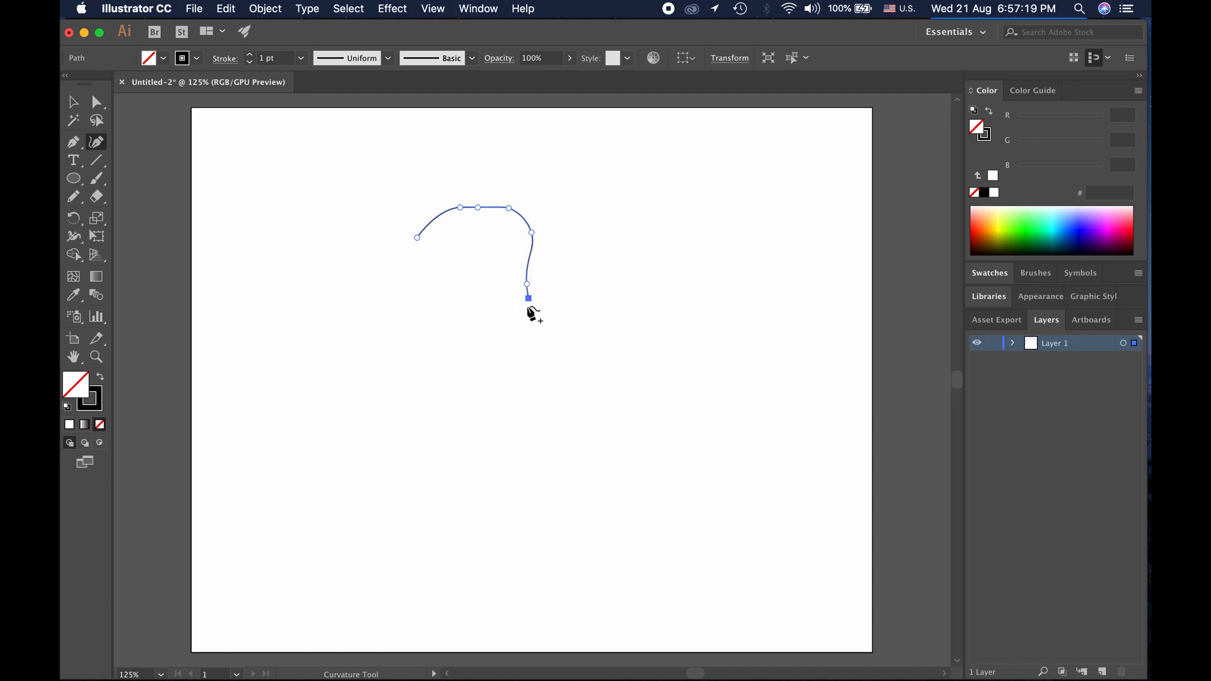
{"action": "left_click", "coordinate": [444, 308]}
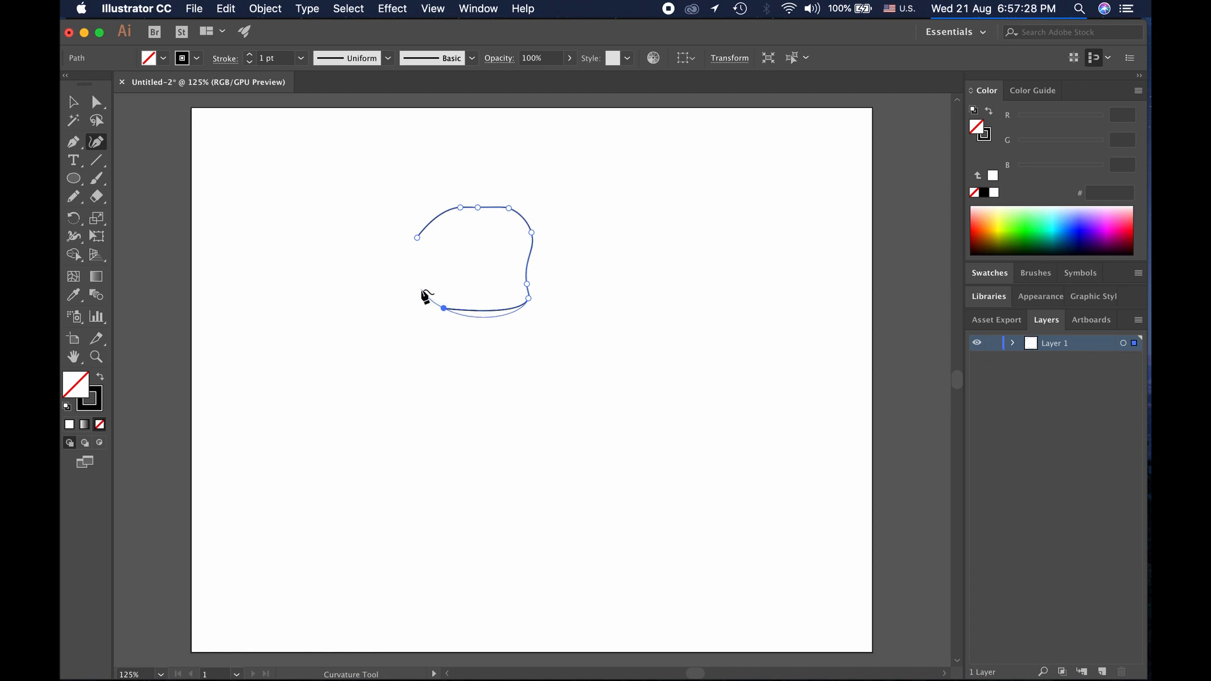
{"action": "left_click", "coordinate": [421, 289]}
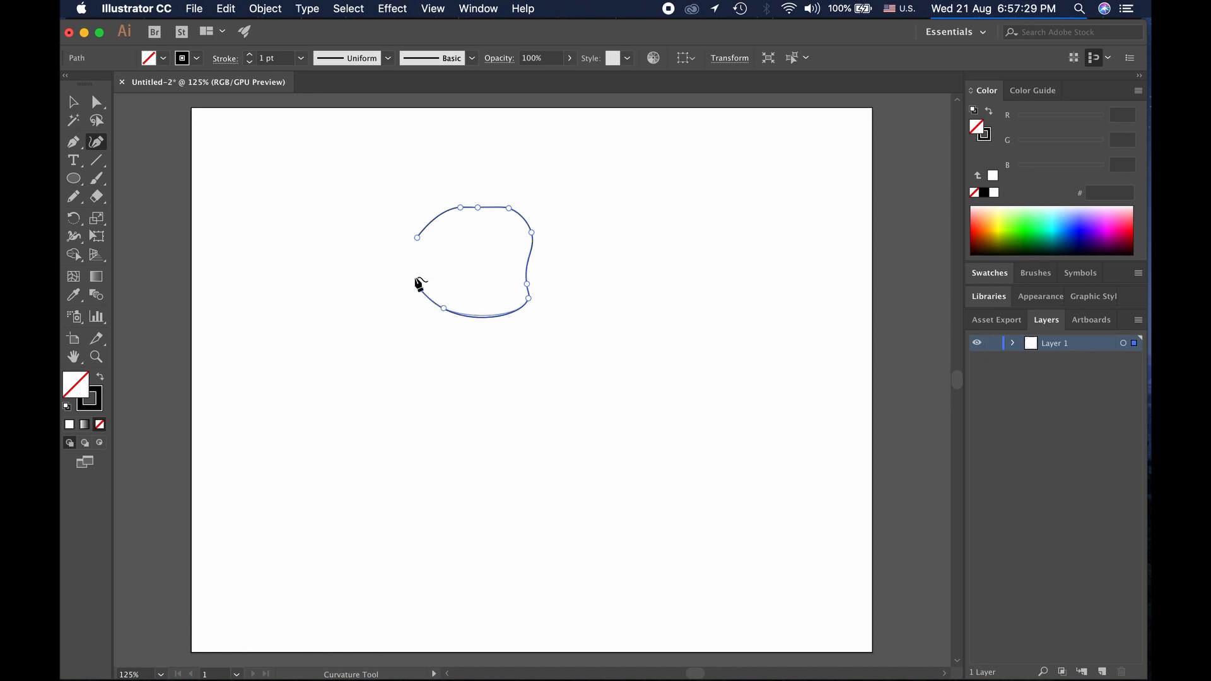
{"action": "left_click", "coordinate": [417, 239]}
{"action": "key", "text": "v"}
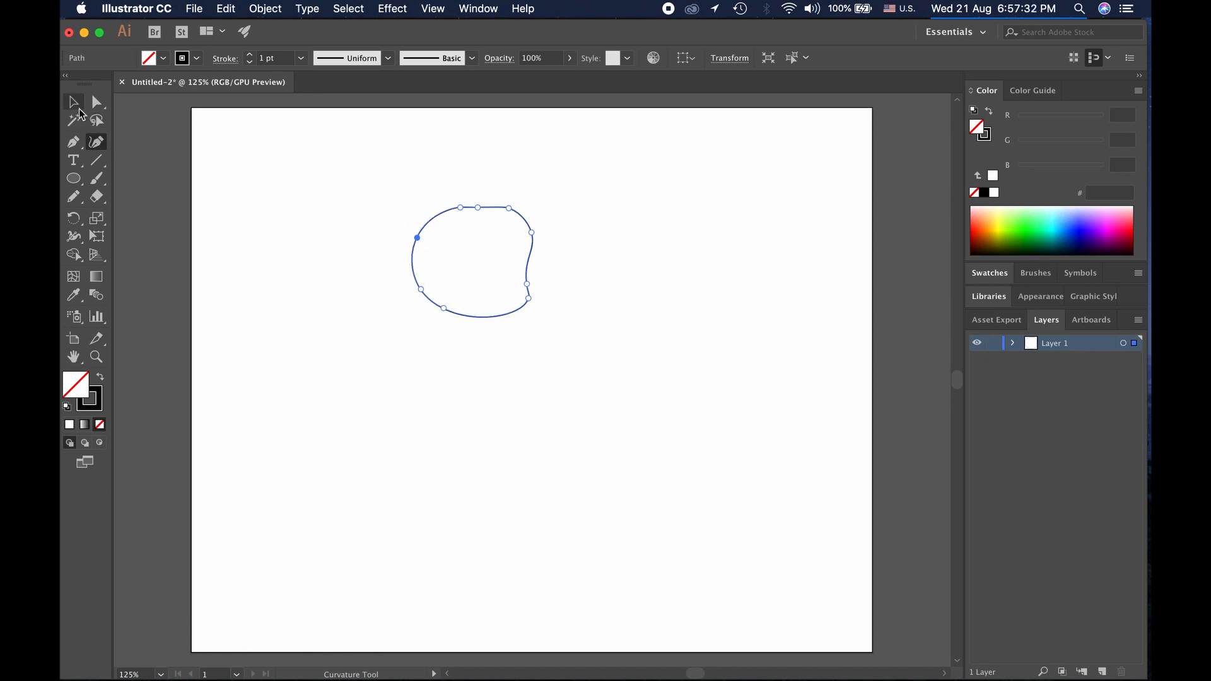
{"action": "left_click", "coordinate": [254, 211]}
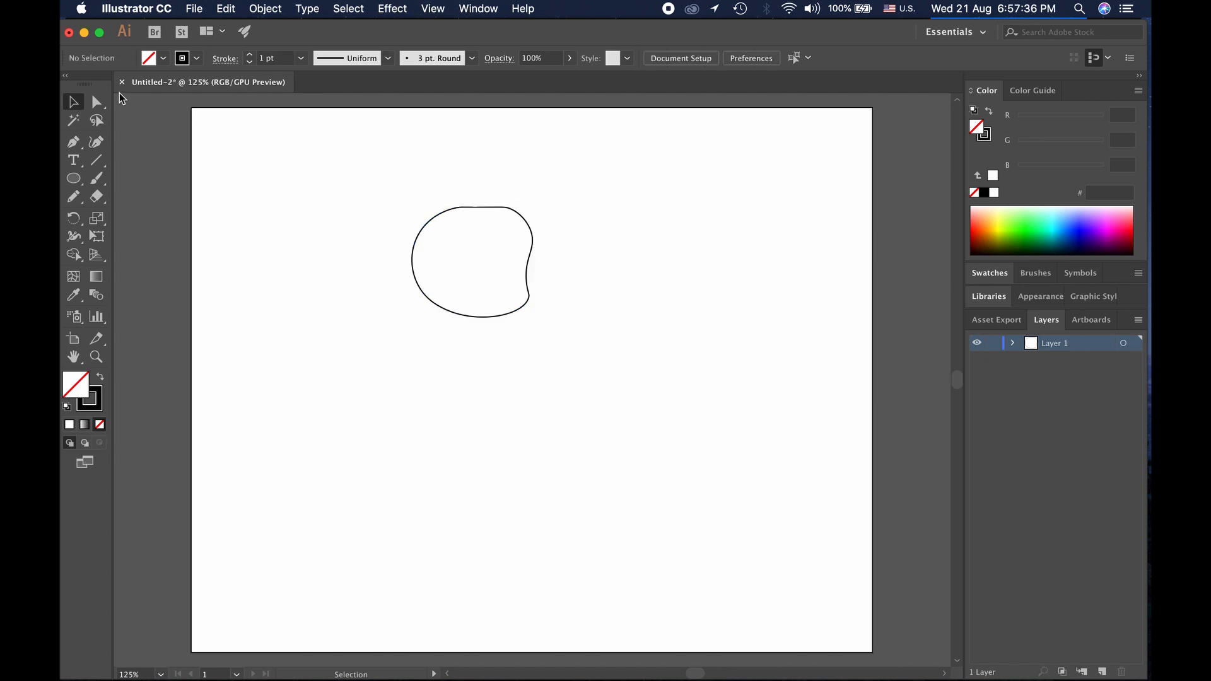
Select the anchor points on the outline's right side with Direct Selection and nudge them slightly outward to the right
{"action": "left_click", "coordinate": [96, 102]}
{"action": "left_click", "coordinate": [546, 206]}
{"action": "left_click_drag", "start_coordinate": [546, 207], "coordinate": [518, 328]}
{"action": "key", "text": "Right"}
{"action": "key", "text": "Right"}
{"action": "key", "text": "Right"}
{"action": "key", "text": "Right"}
{"action": "key", "text": "Right"}
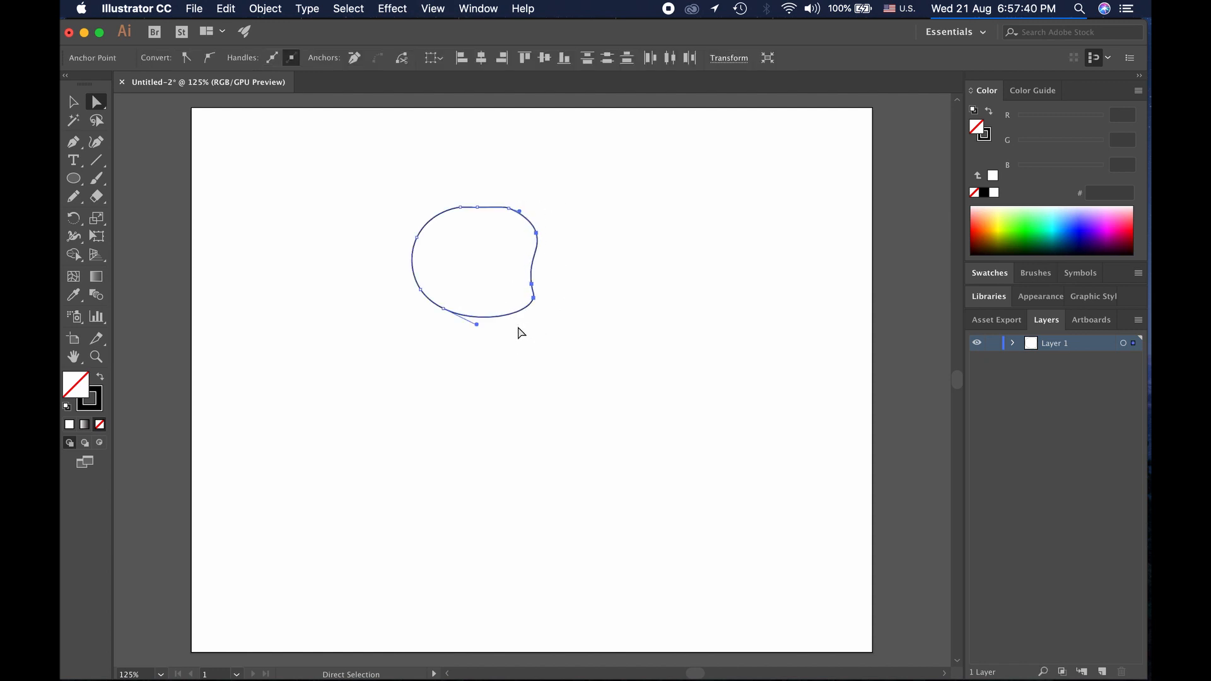
{"action": "key", "text": "Down"}
{"action": "key", "text": "Down"}
{"action": "key", "text": "Left"}
{"action": "key", "text": "Up"}
{"action": "key", "text": "Right"}
{"action": "key", "text": "Up"}
{"action": "left_click", "coordinate": [517, 327]}
Select the anchor points on the outline's left side and nudge them to the right to narrow the shape
{"action": "left_click_drag", "start_coordinate": [378, 182], "coordinate": [459, 357]}
{"action": "key", "text": "Right"}
{"action": "key", "text": "Right"}
{"action": "key", "text": "Right"}
{"action": "key", "text": "Right"}
{"action": "key", "text": "Right"}
{"action": "key", "text": "Right"}
{"action": "key", "text": "Right"}
{"action": "key", "text": "Right"}
{"action": "key", "text": "Right"}
{"action": "key", "text": "Right"}
{"action": "key", "text": "Right"}
{"action": "key", "text": "Right"}
{"action": "key", "text": "Right"}
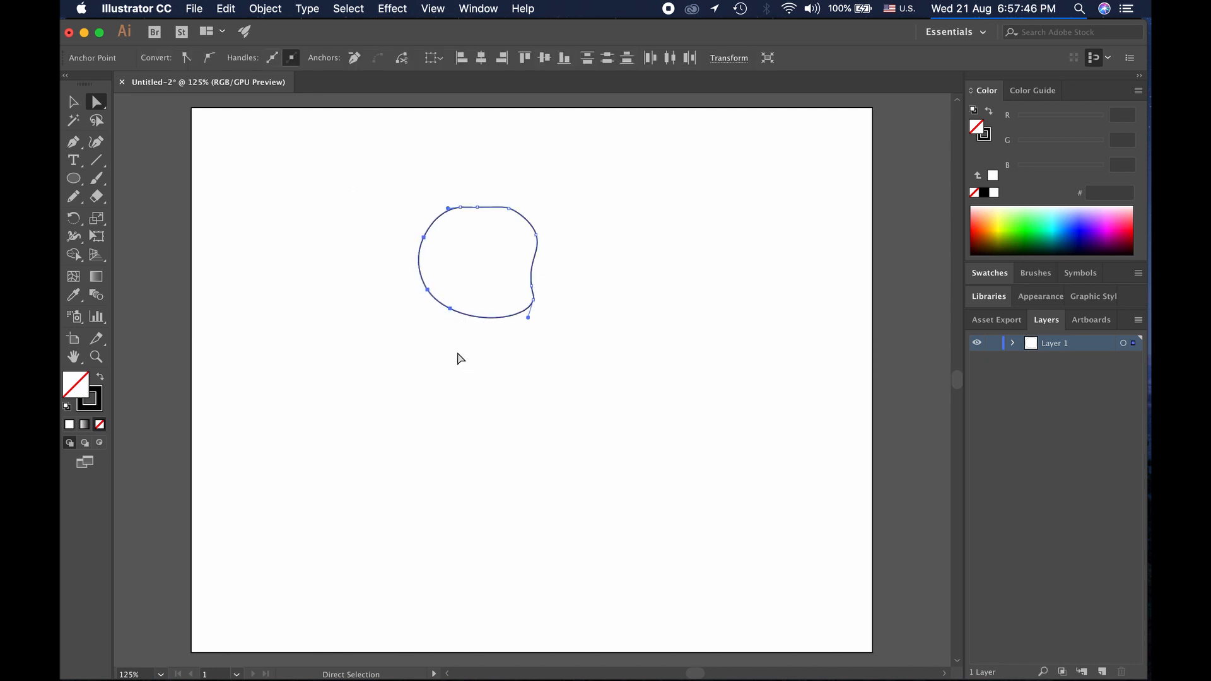
{"action": "left_click", "coordinate": [494, 343]}
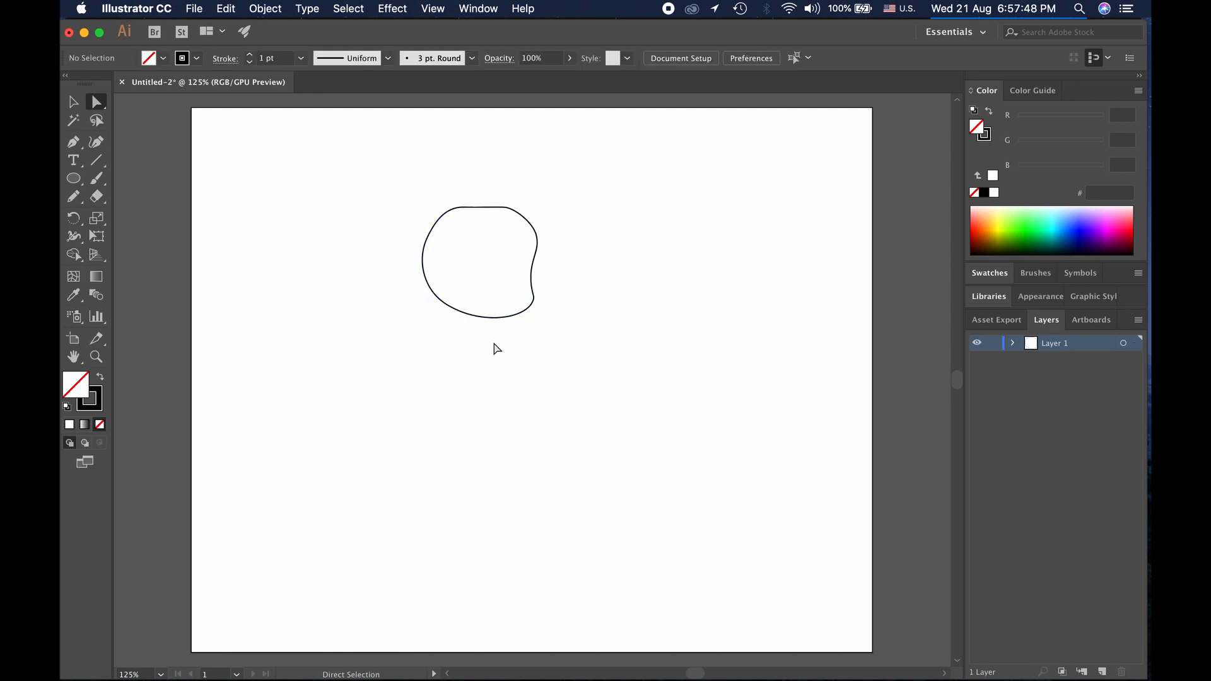
Adjust the curve handle of the outline's lower-right corner anchor to make that corner rounder
{"action": "scroll", "coordinate": [552, 300], "scroll_direction": "up", "scroll_amount": 5}
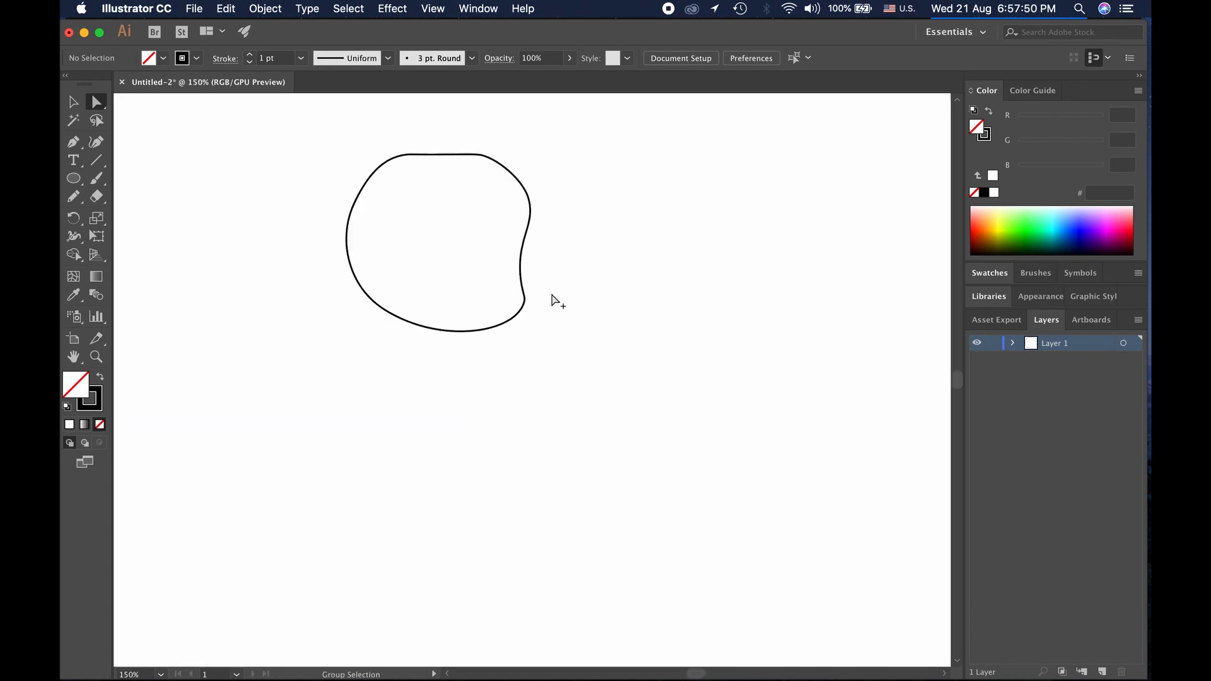
{"action": "left_click_drag", "start_coordinate": [543, 257], "coordinate": [678, 359]}
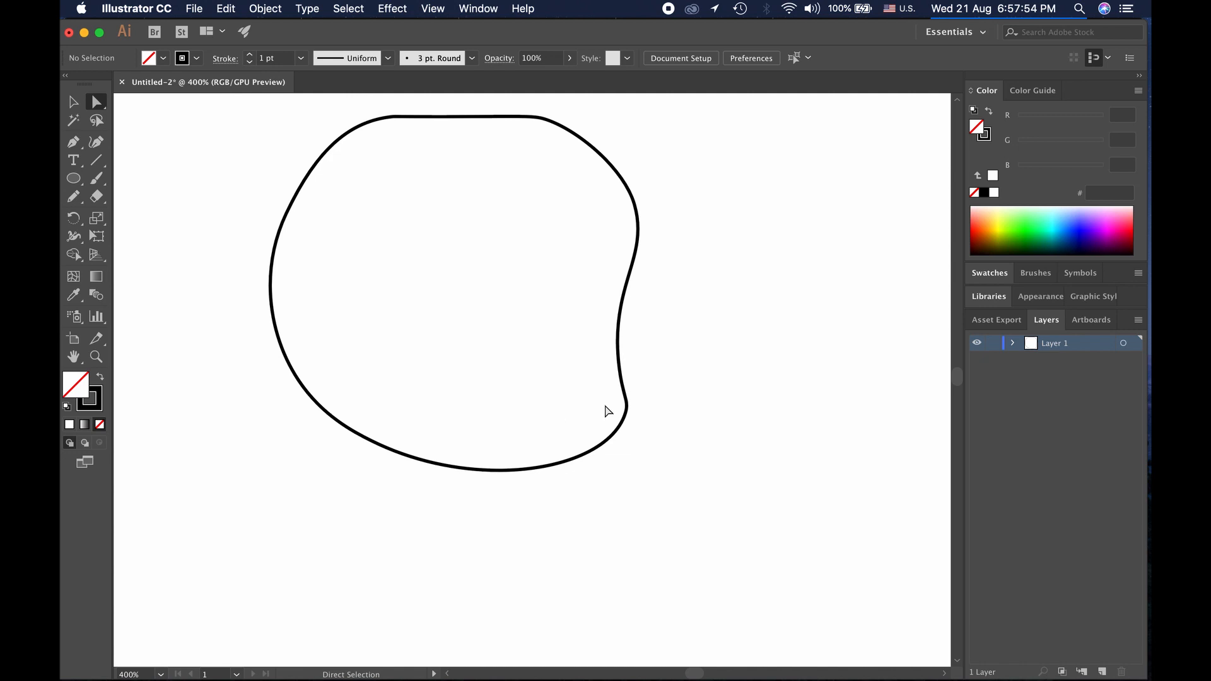
{"action": "left_click", "coordinate": [630, 406]}
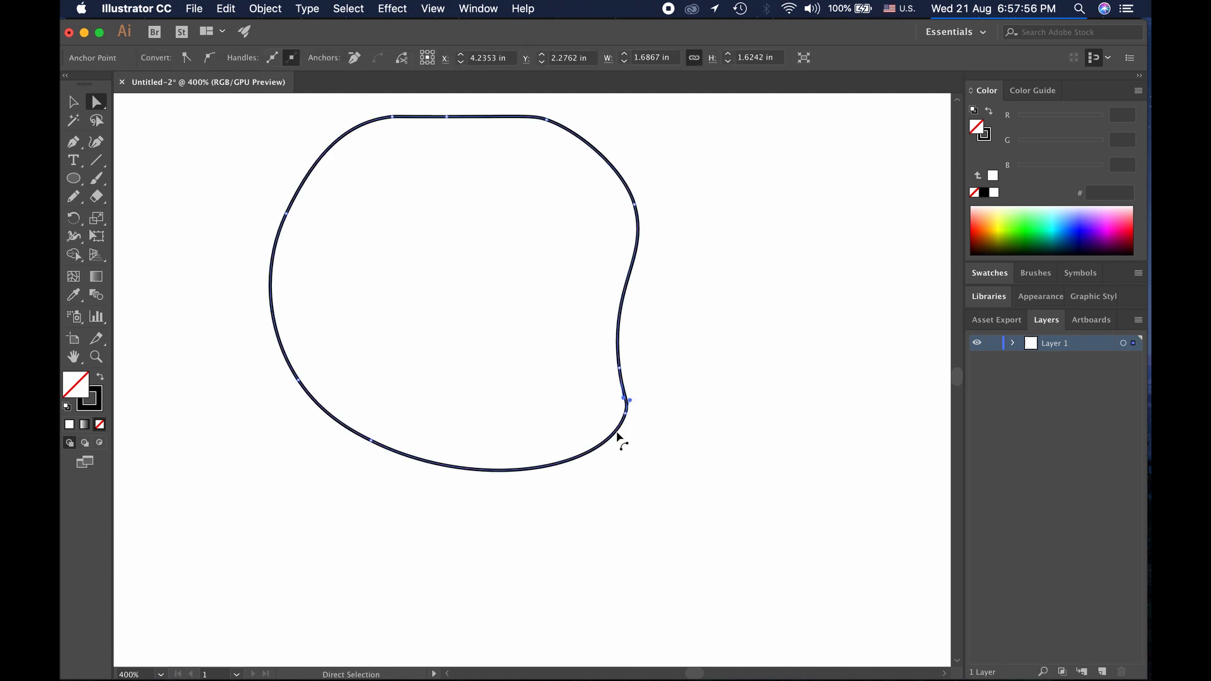
{"action": "left_click", "coordinate": [625, 413]}
{"action": "left_click_drag", "start_coordinate": [607, 471], "coordinate": [620, 478]}
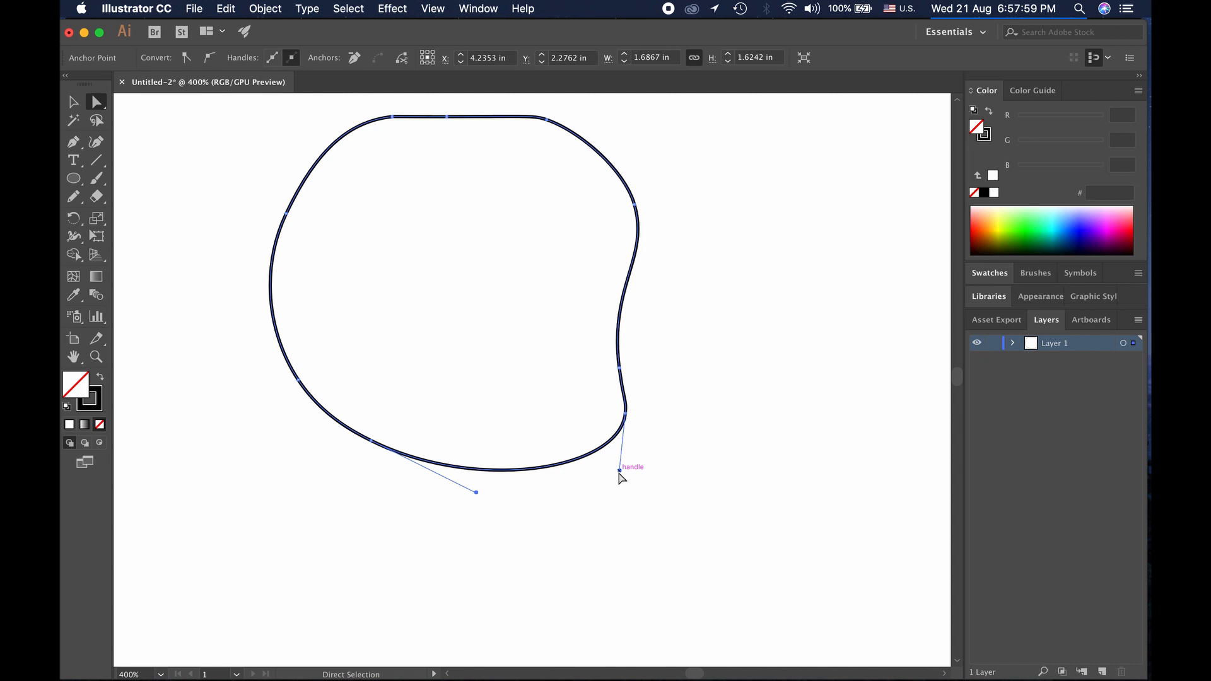
{"action": "left_click", "coordinate": [635, 368]}
{"action": "left_click", "coordinate": [619, 369]}
{"action": "left_click", "coordinate": [694, 330]}
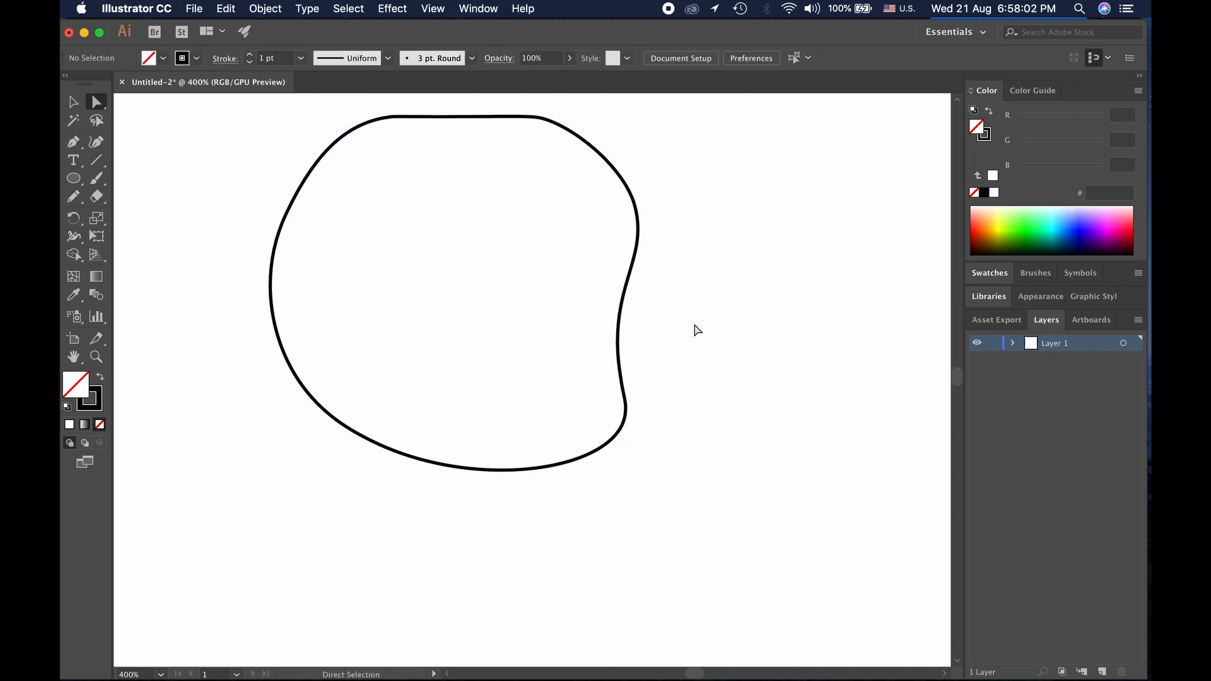
Nudge the anchor point in the right side's indentation outward to the right to make the dent shallower
{"action": "left_click_drag", "start_coordinate": [595, 252], "coordinate": [673, 397]}
{"action": "key", "text": "Right"}
{"action": "key", "text": "Right"}
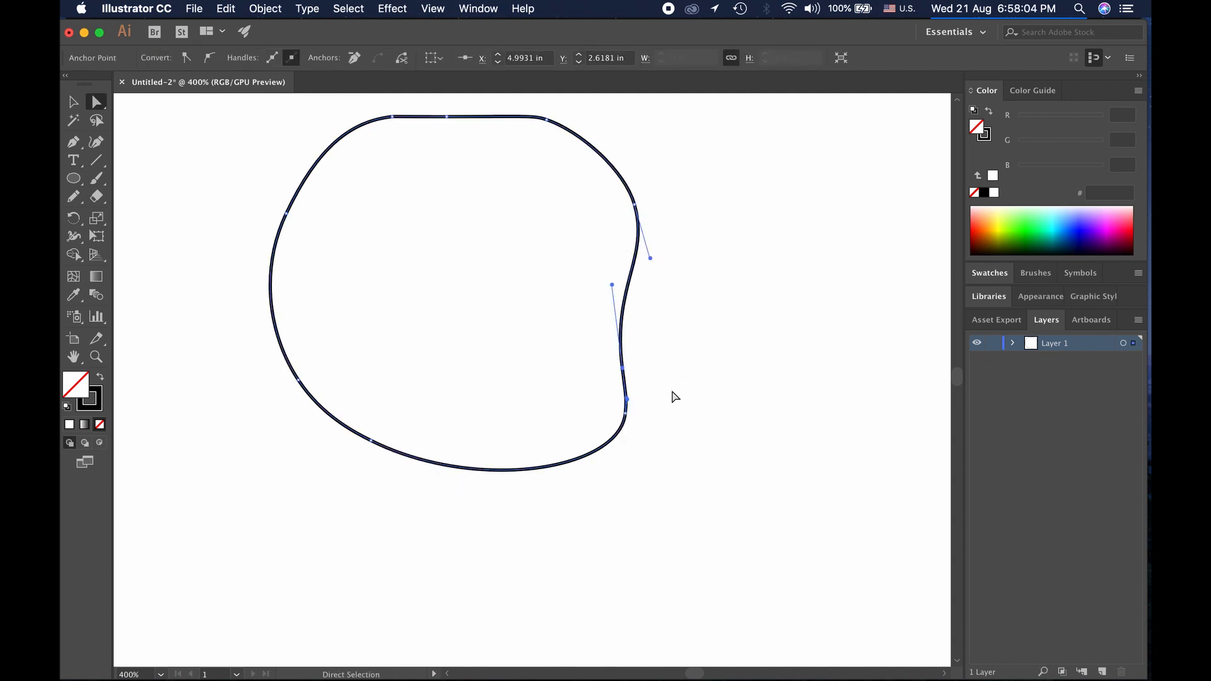
{"action": "key", "text": "Right"}
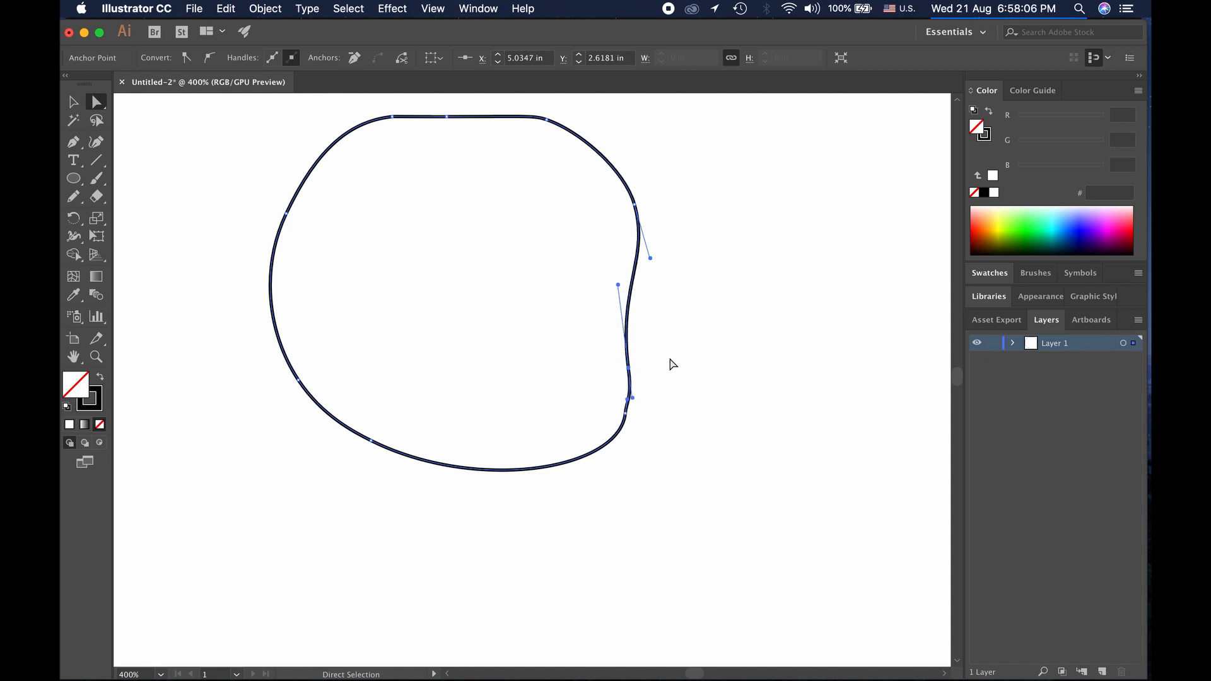
{"action": "left_click", "coordinate": [672, 363]}
Examine the rounded outline as a whole against the artboard
{"action": "scroll", "coordinate": [662, 407], "scroll_direction": "down", "scroll_amount": 3}
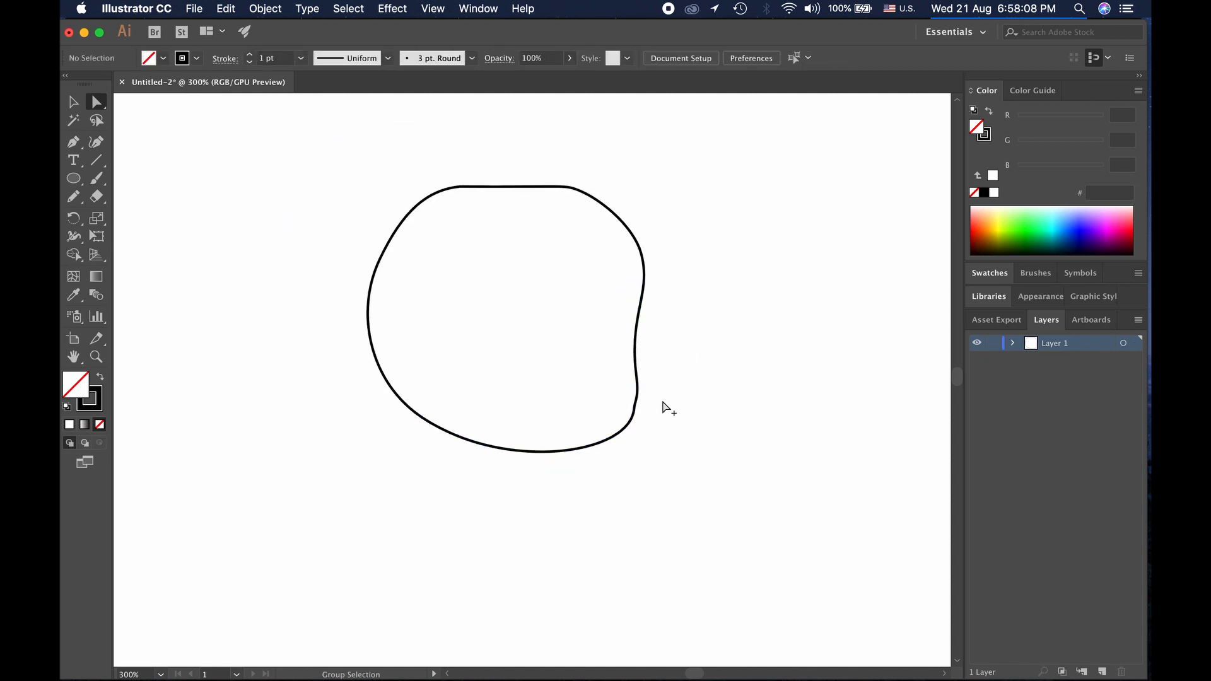
{"action": "scroll", "coordinate": [662, 407], "scroll_direction": "up", "scroll_amount": 2}
{"action": "key", "text": "space"}
{"action": "left_click_drag", "start_coordinate": [693, 404], "coordinate": [649, 372]}
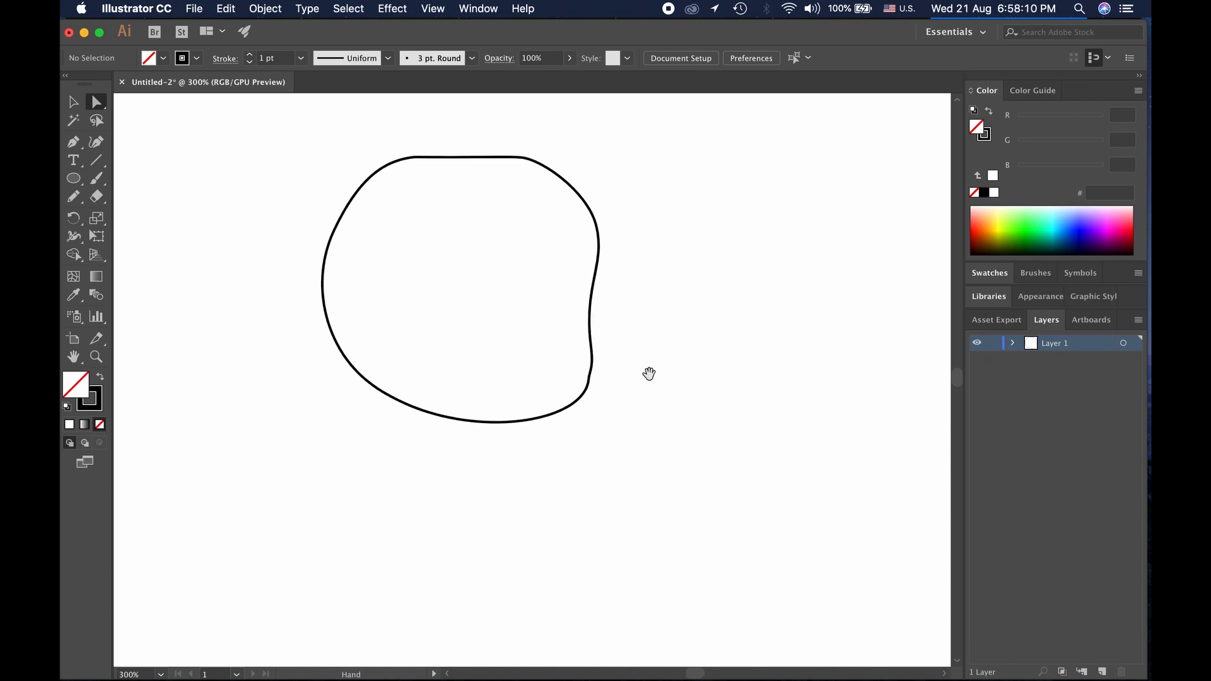
{"action": "scroll", "coordinate": [687, 365], "scroll_direction": "down", "scroll_amount": 2}
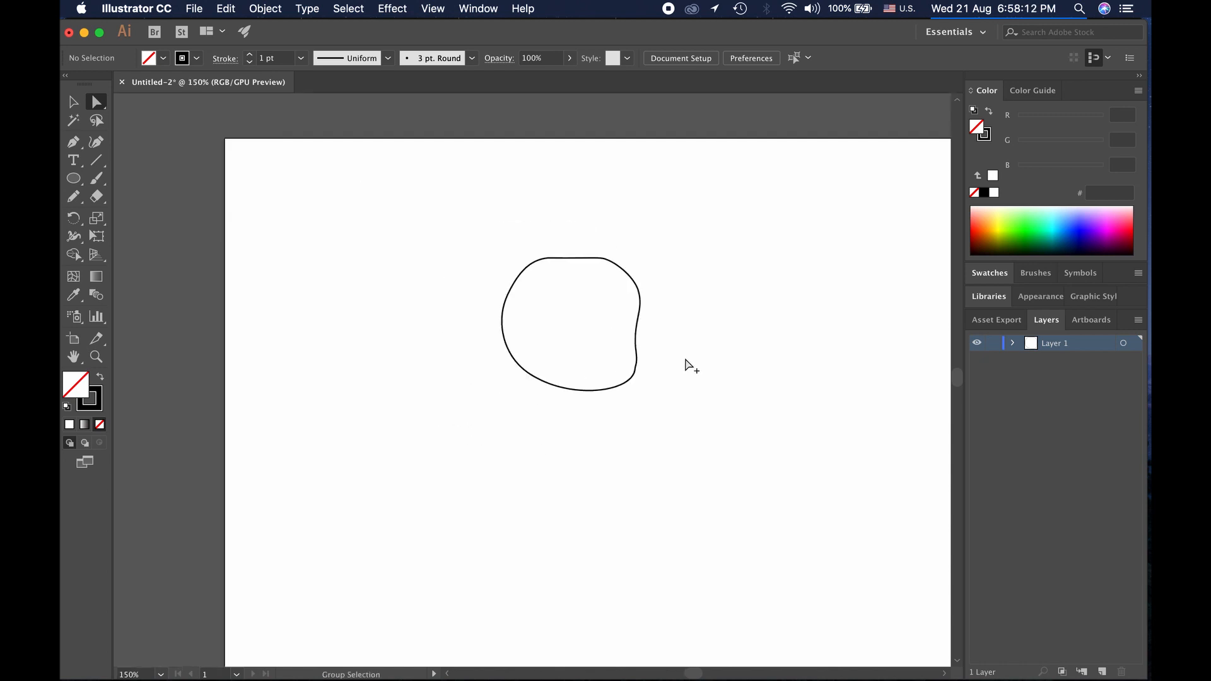
{"action": "key", "text": "space"}
{"action": "left_click_drag", "start_coordinate": [694, 389], "coordinate": [633, 340]}
{"action": "scroll", "coordinate": [600, 341], "scroll_direction": "down", "scroll_amount": 2}
{"action": "scroll", "coordinate": [600, 340], "scroll_direction": "up", "scroll_amount": 2}
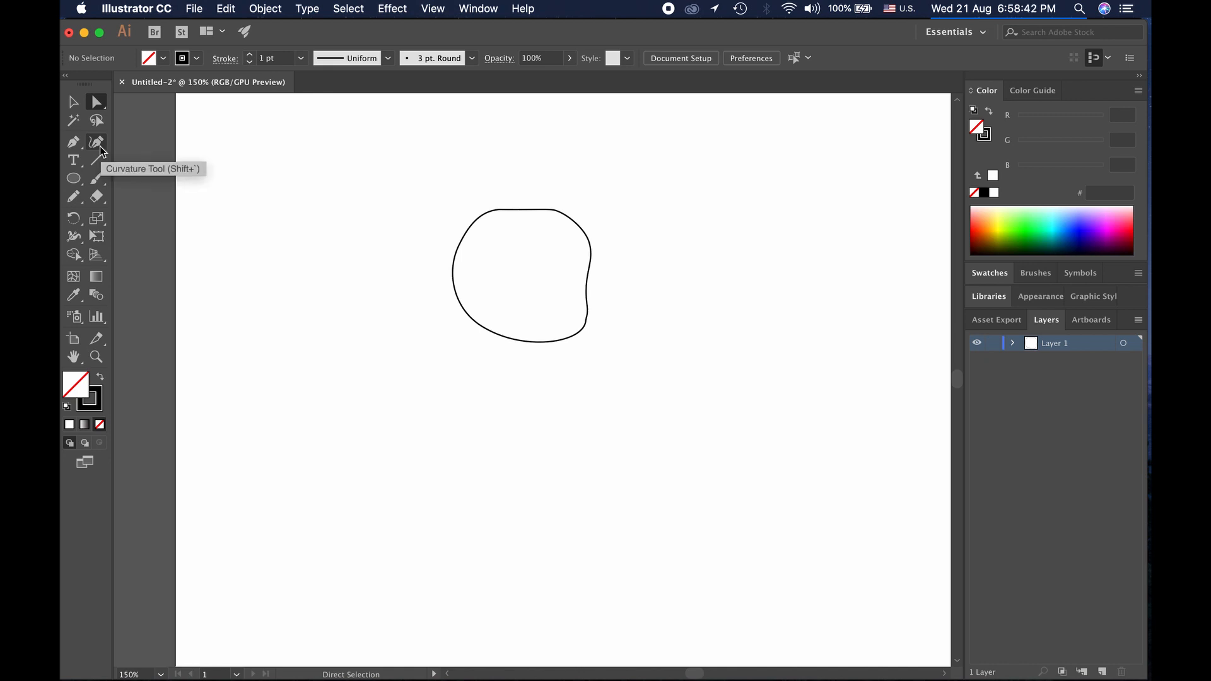
Draw a closed six-sided shape about 1.26 in wide and 1.07 in tall with a 5 pt stroke, overlapping the rounded outline's lower edge
{"action": "left_click", "coordinate": [76, 142]}
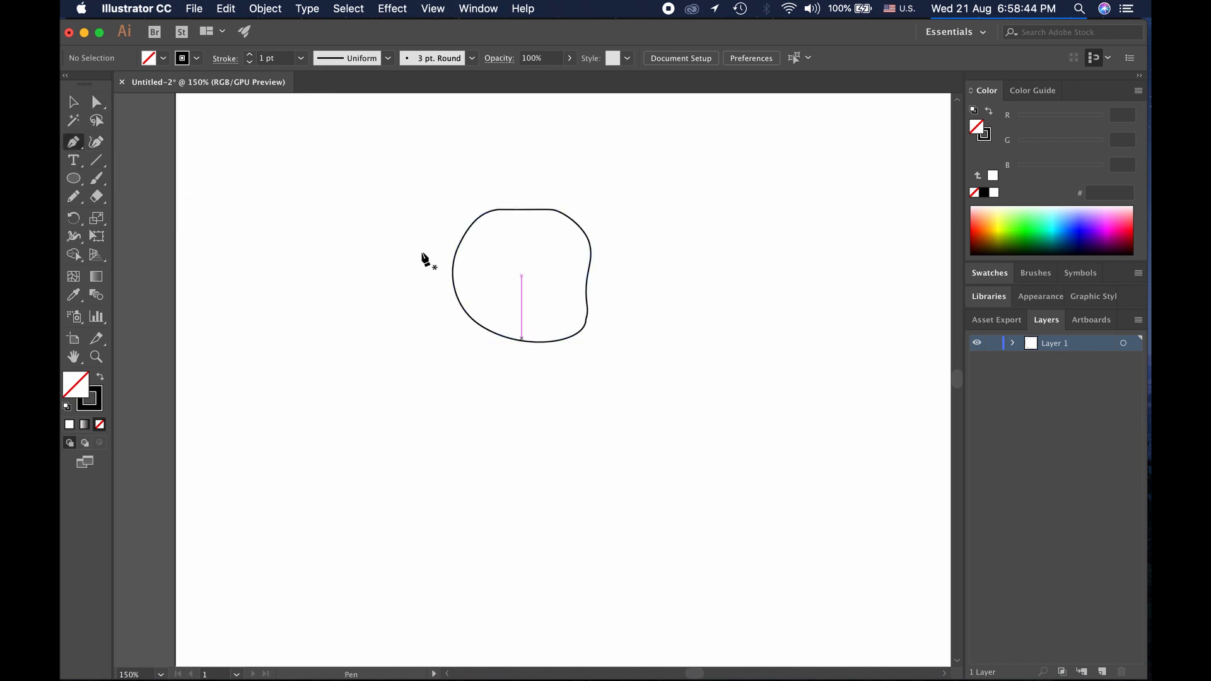
{"action": "left_click", "coordinate": [251, 55]}
{"action": "left_click_drag", "start_coordinate": [512, 332], "coordinate": [559, 333]}
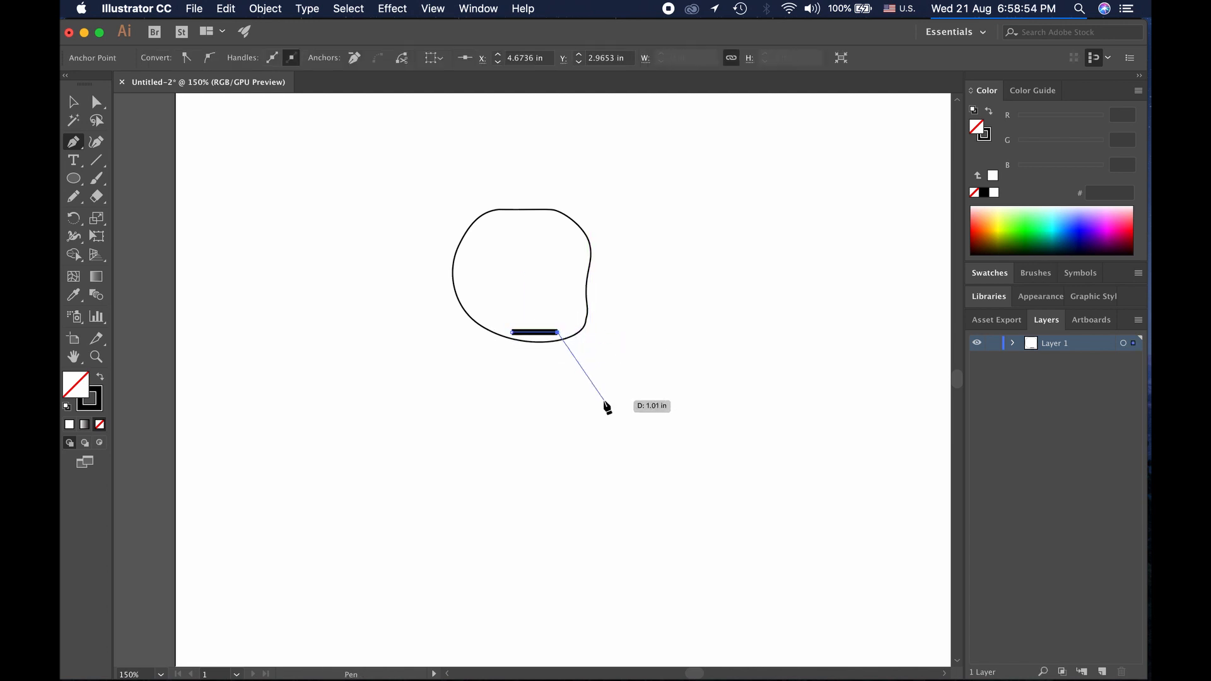
{"action": "left_click", "coordinate": [580, 342]}
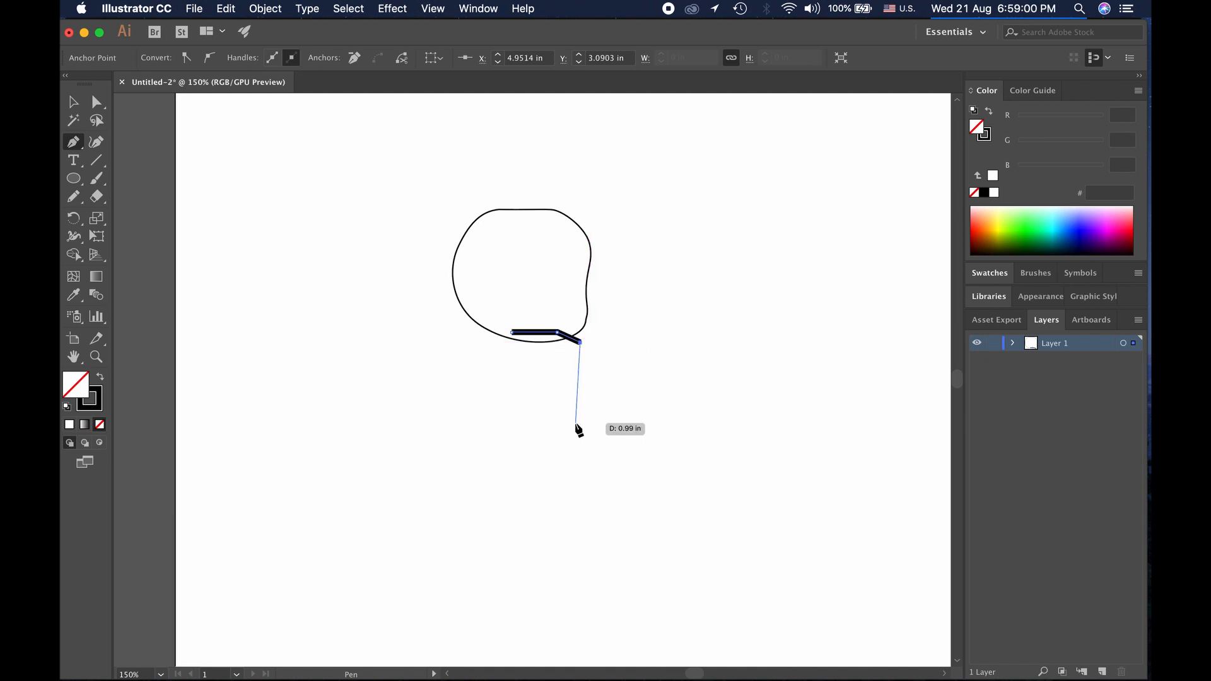
{"action": "left_click", "coordinate": [597, 417]}
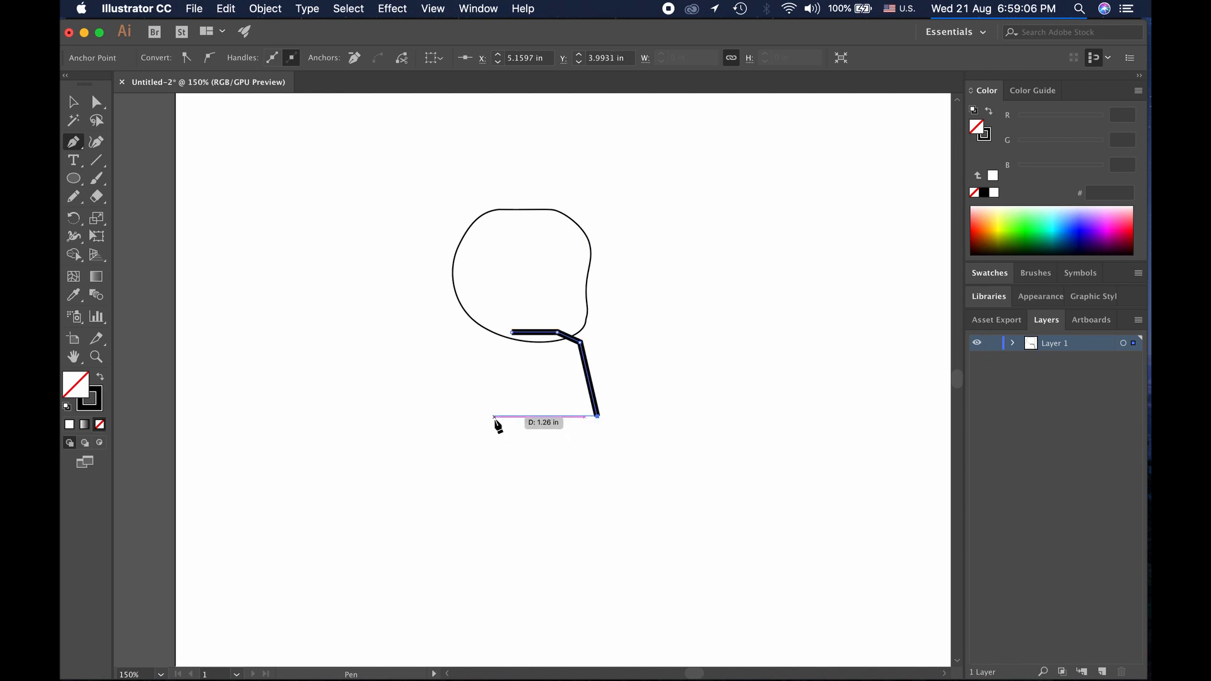
{"action": "left_click", "coordinate": [494, 418]}
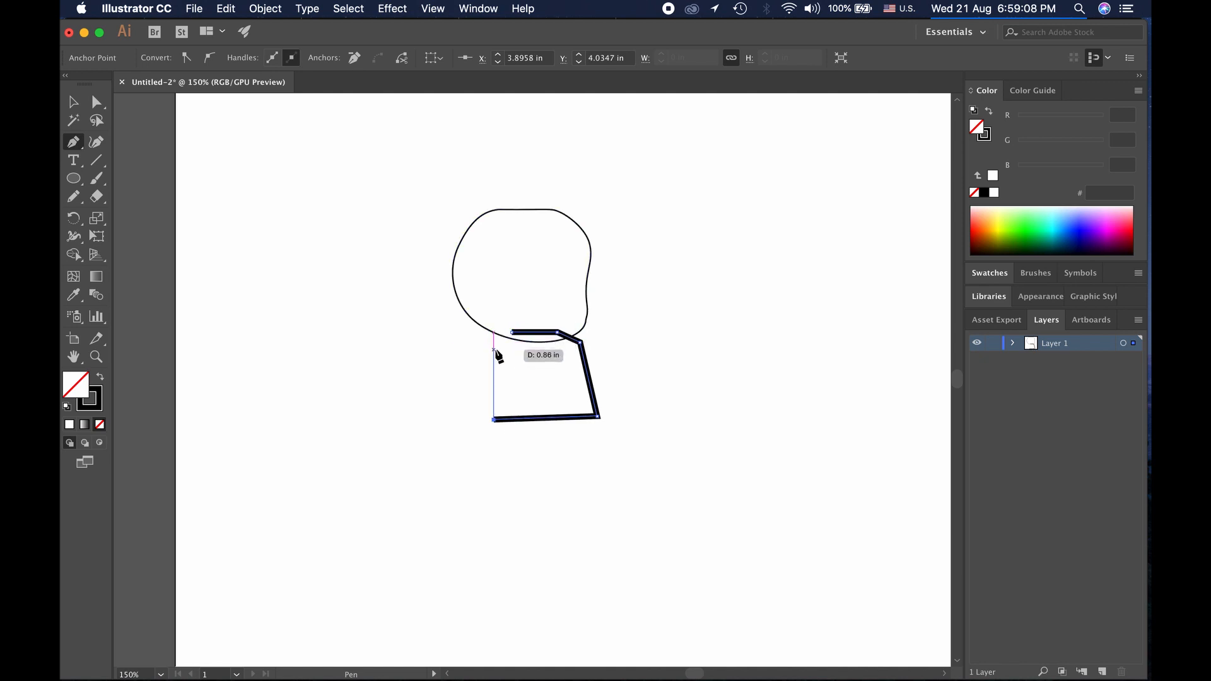
{"action": "left_click", "coordinate": [496, 352]}
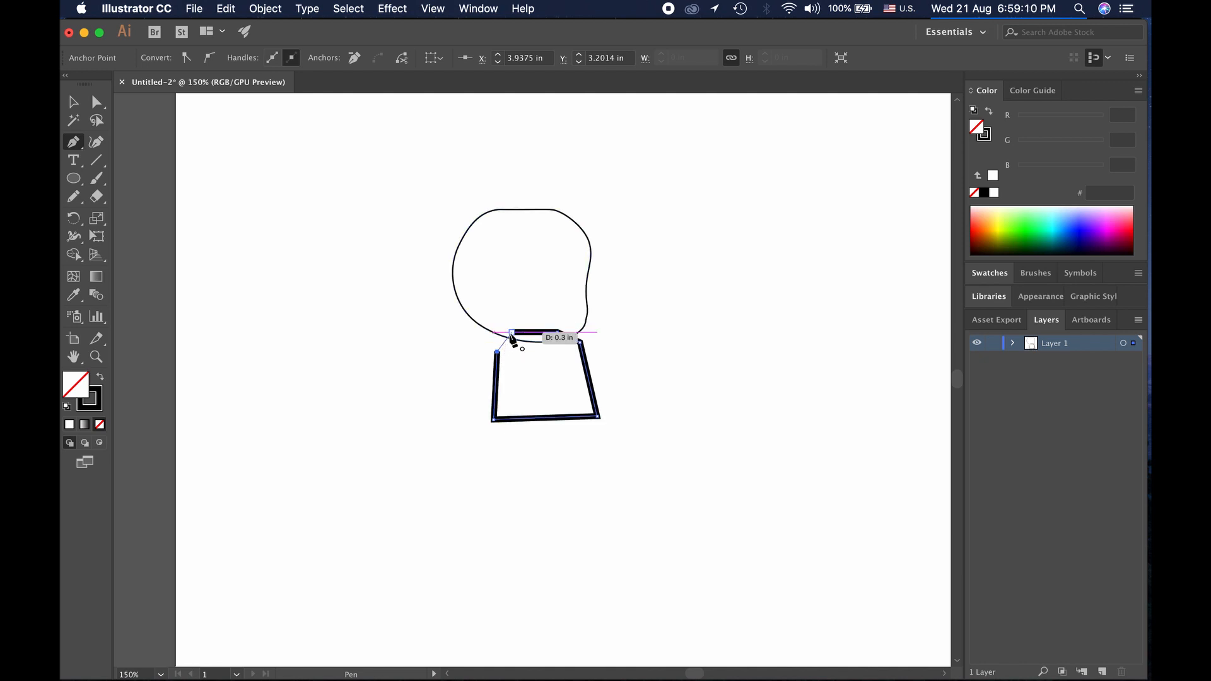
{"action": "left_click", "coordinate": [511, 332]}
{"action": "left_click", "coordinate": [73, 102]}
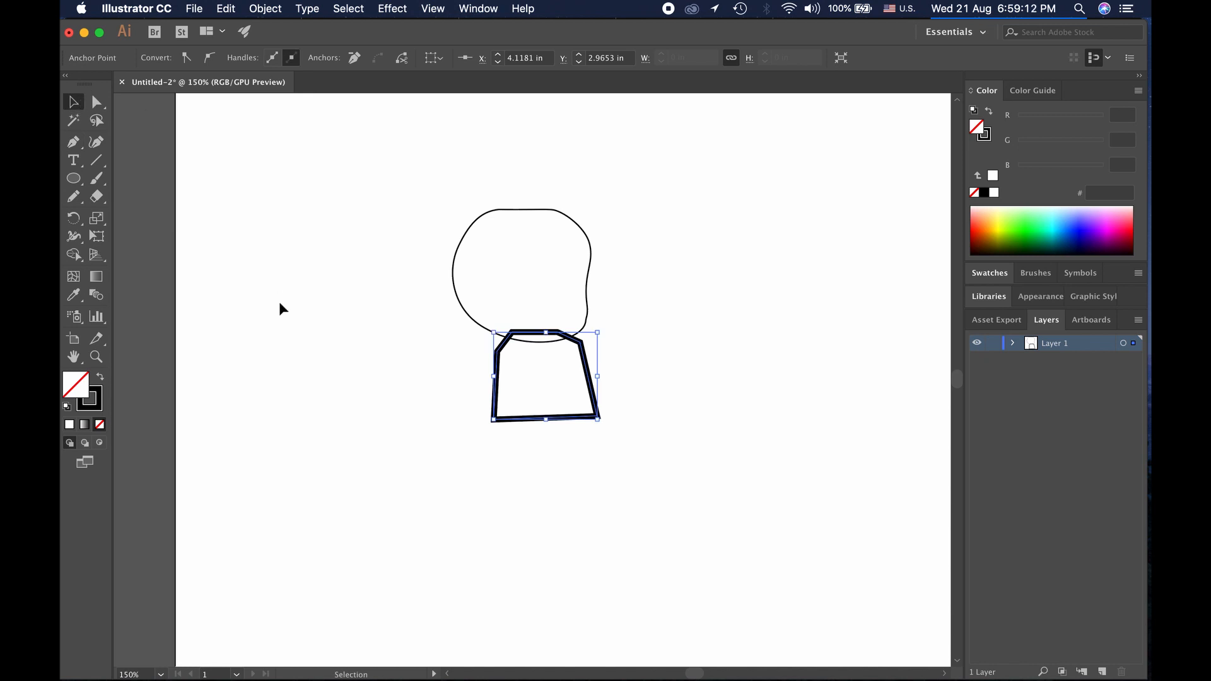
{"action": "left_click", "coordinate": [280, 308]}
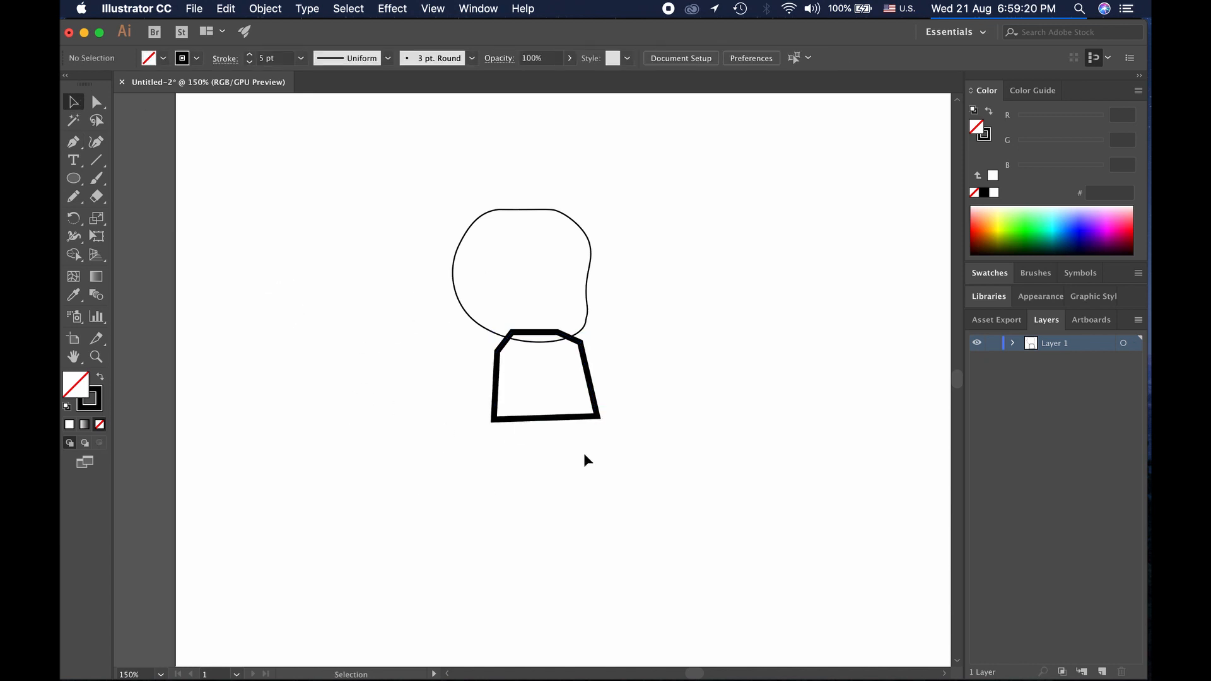
Try rounding the lower shape's bottom-right corner with a 2 in radius, and undo it
{"action": "left_click", "coordinate": [597, 417]}
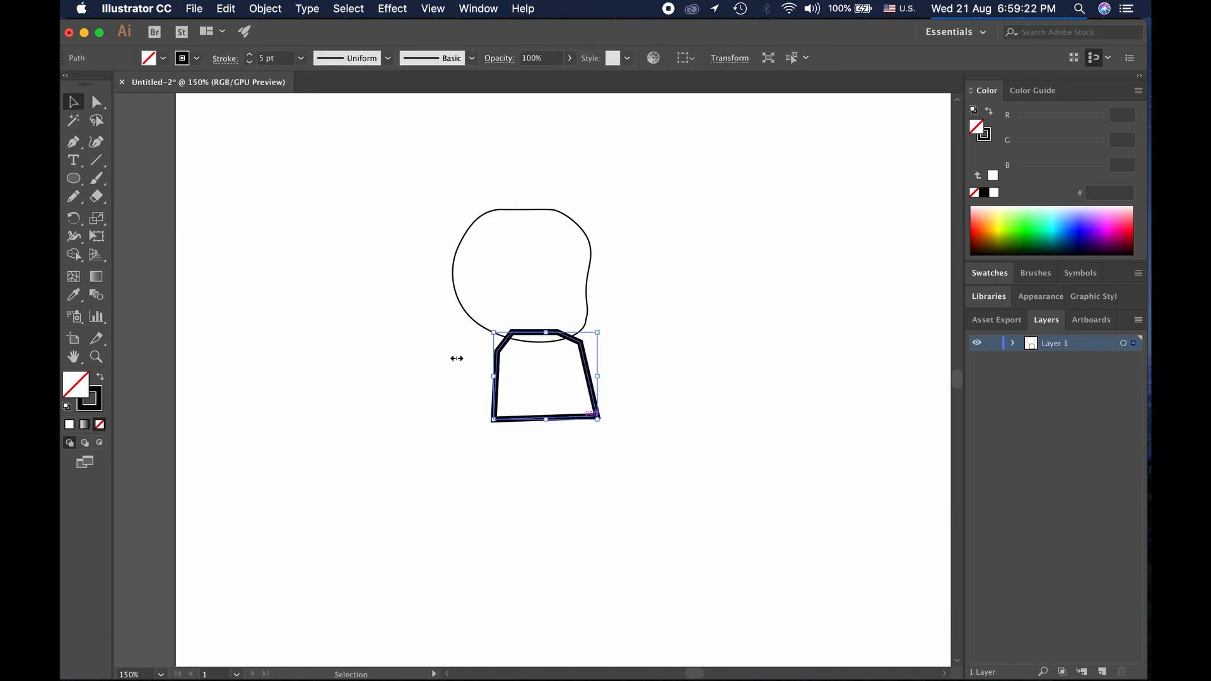
{"action": "left_click", "coordinate": [96, 102]}
{"action": "left_click", "coordinate": [619, 399]}
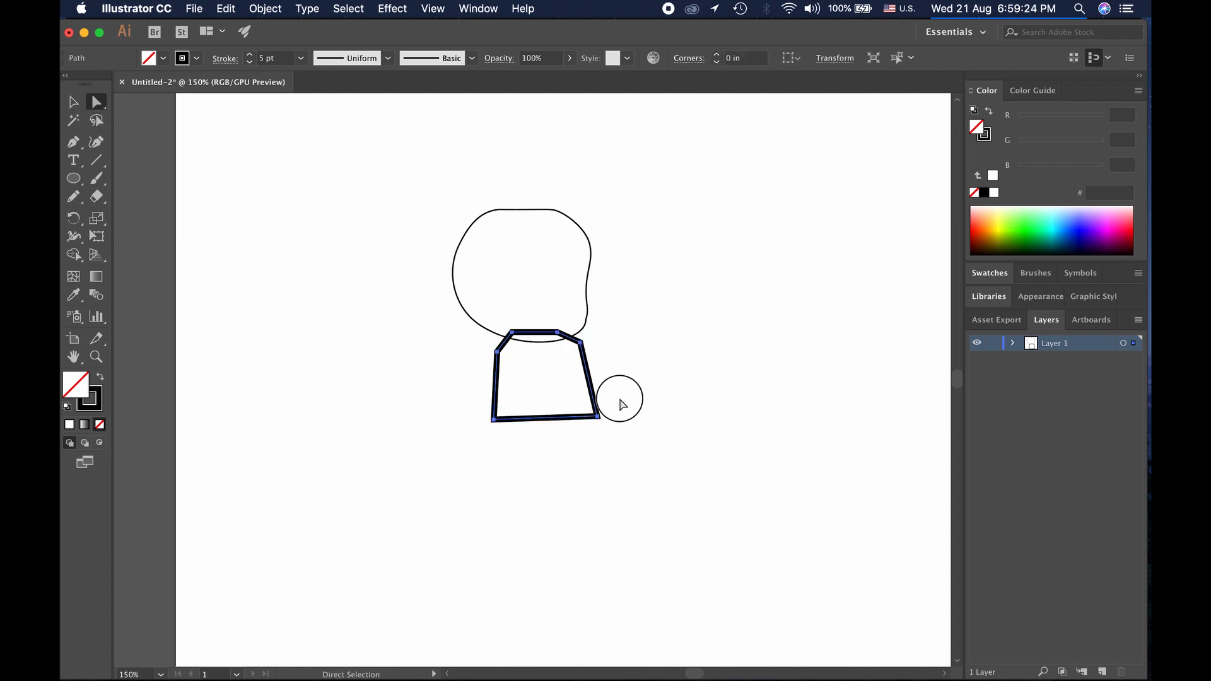
{"action": "scroll", "coordinate": [622, 403], "scroll_direction": "up", "scroll_amount": 3}
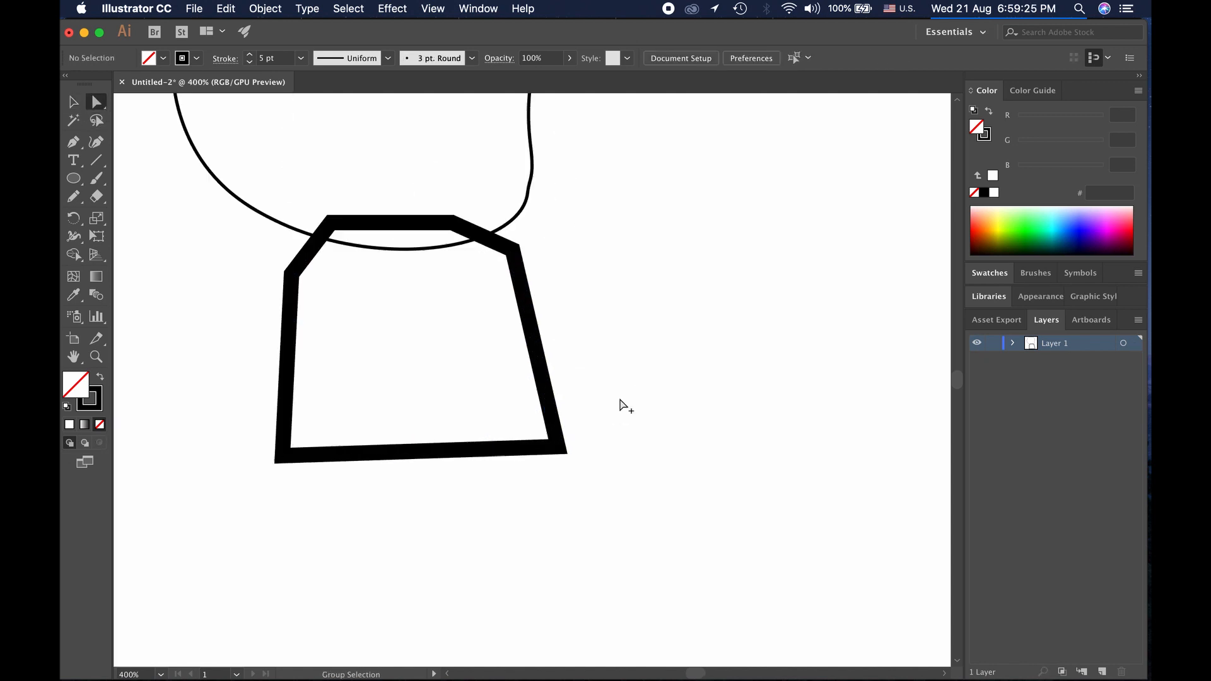
{"action": "left_click", "coordinate": [558, 447]}
{"action": "double_click", "coordinate": [547, 441]}
{"action": "type", "text": "1"}
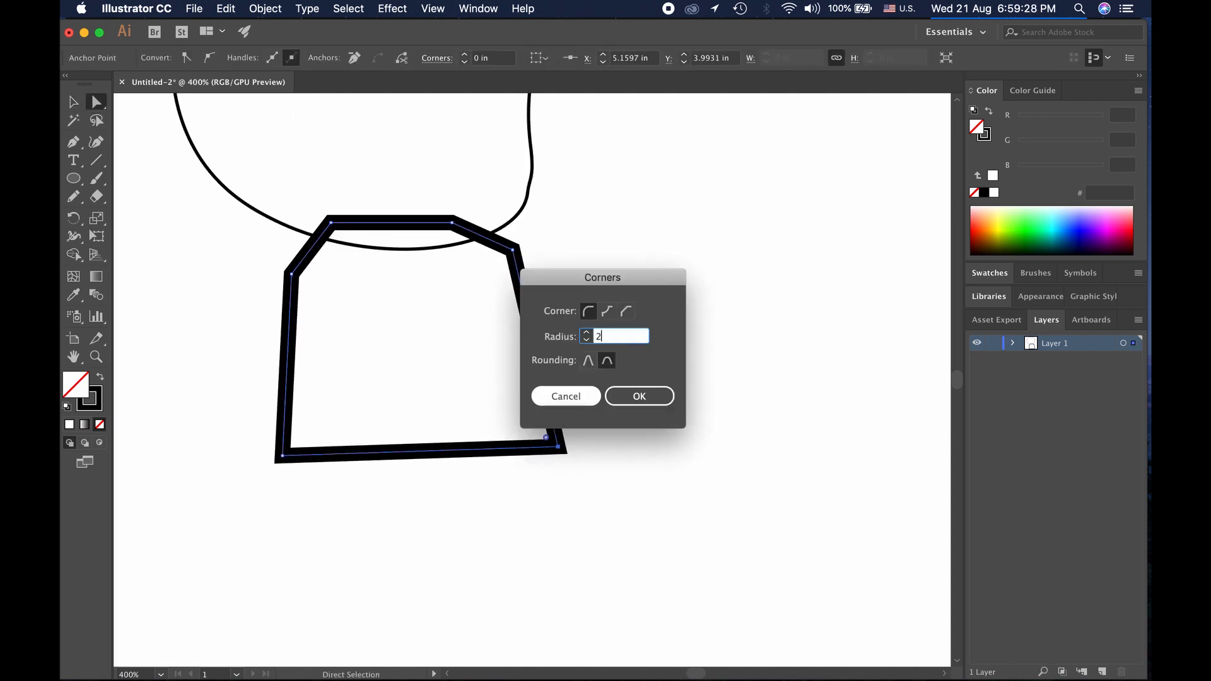
{"action": "left_click", "coordinate": [631, 396]}
{"action": "key", "text": "super+z"}
Try a 0.5 in radius on the lower shape's bottom-right corner, and undo it
{"action": "left_click", "coordinate": [565, 447]}
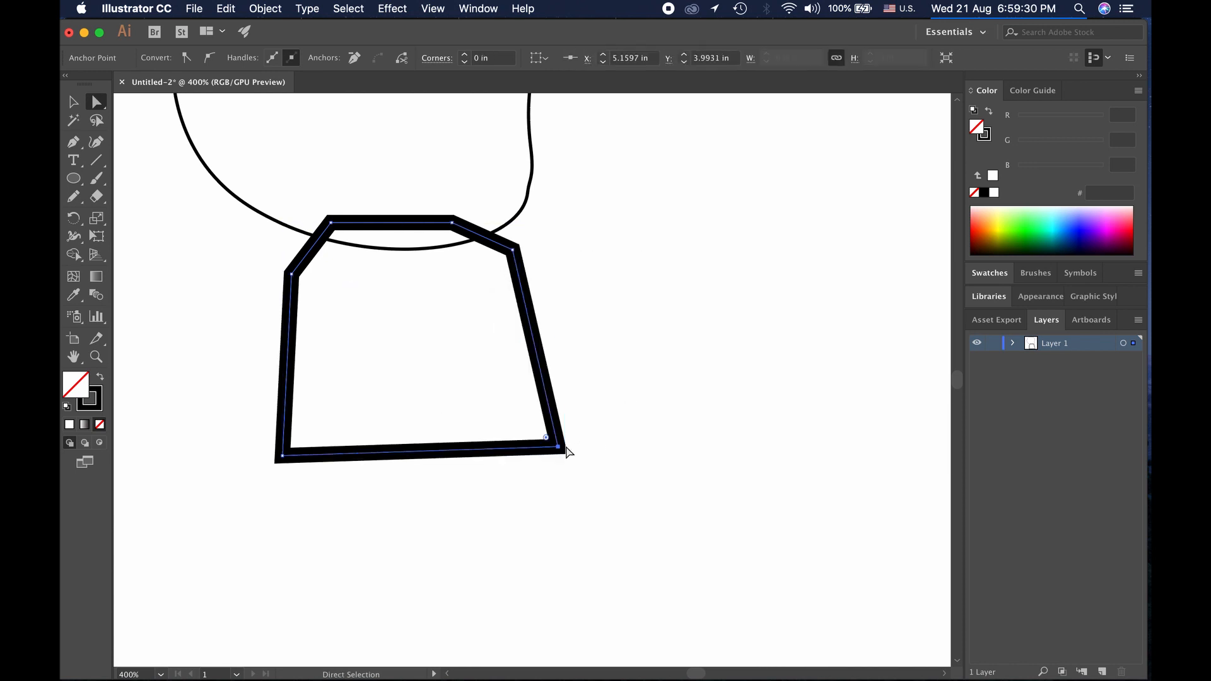
{"action": "double_click", "coordinate": [549, 440]}
{"action": "type", "text": "0"}
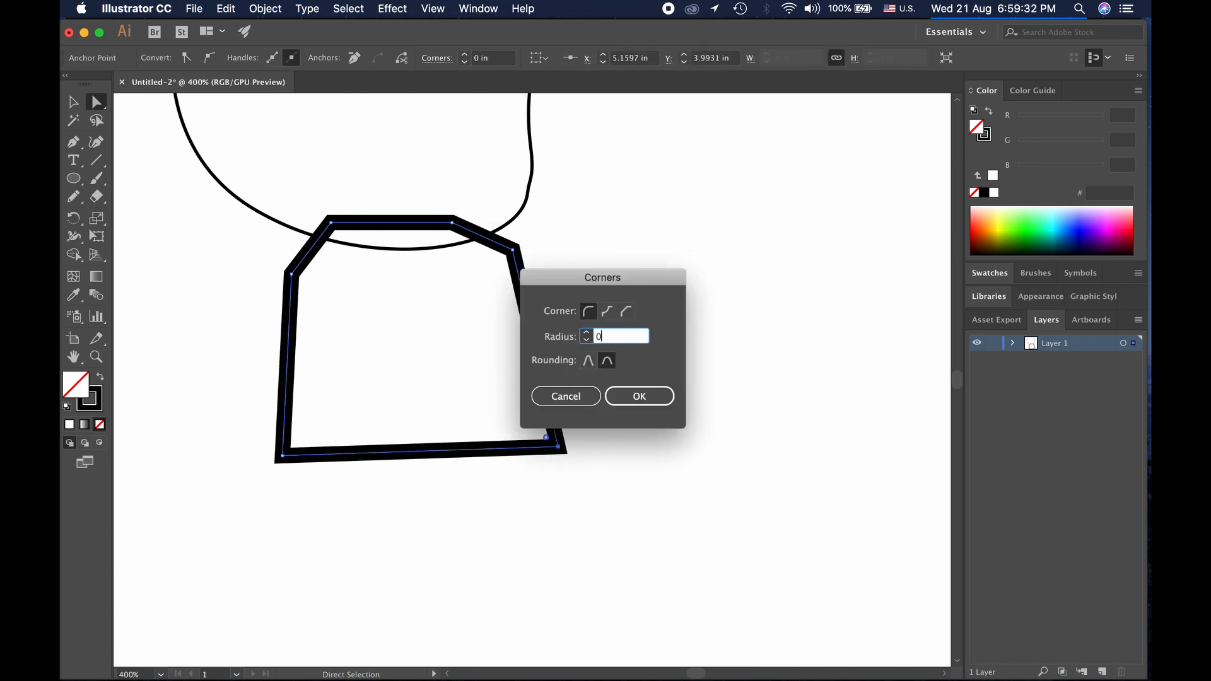
{"action": "type", "text": ".5"}
{"action": "left_click", "coordinate": [642, 397]}
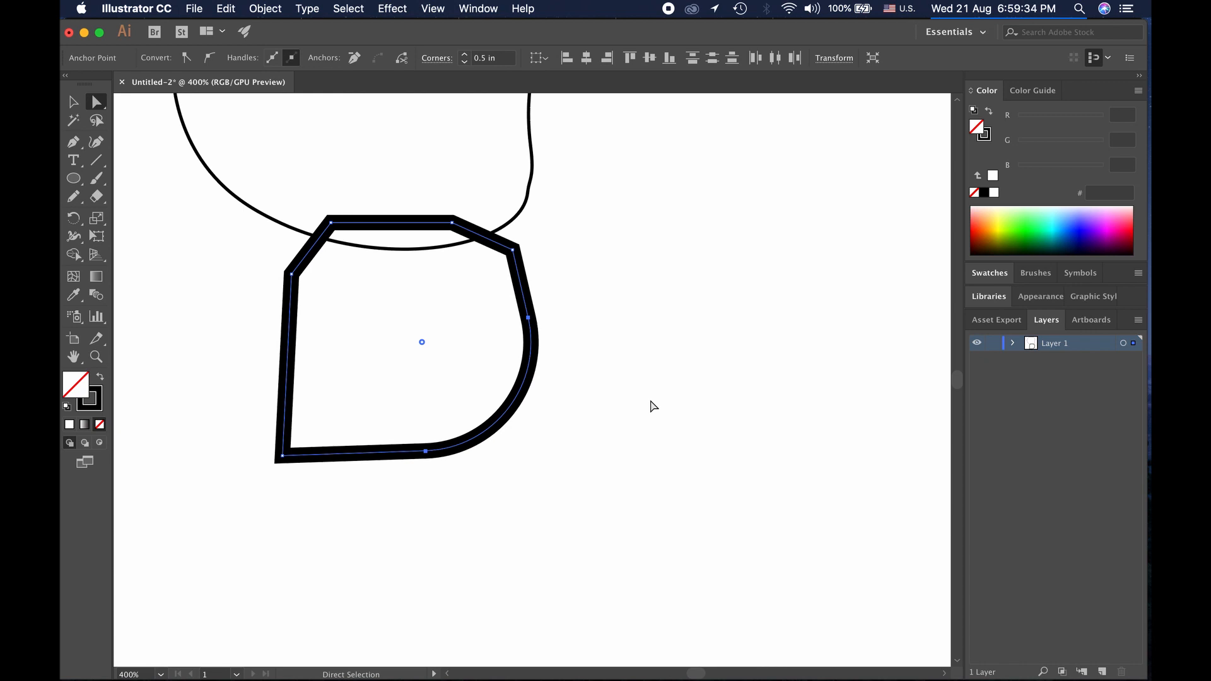
{"action": "key", "text": "super+z"}
Round the lower shape's two bottom corners slightly by their corner widgets, the right one to about 0.08 in
{"action": "left_click", "coordinate": [551, 440]}
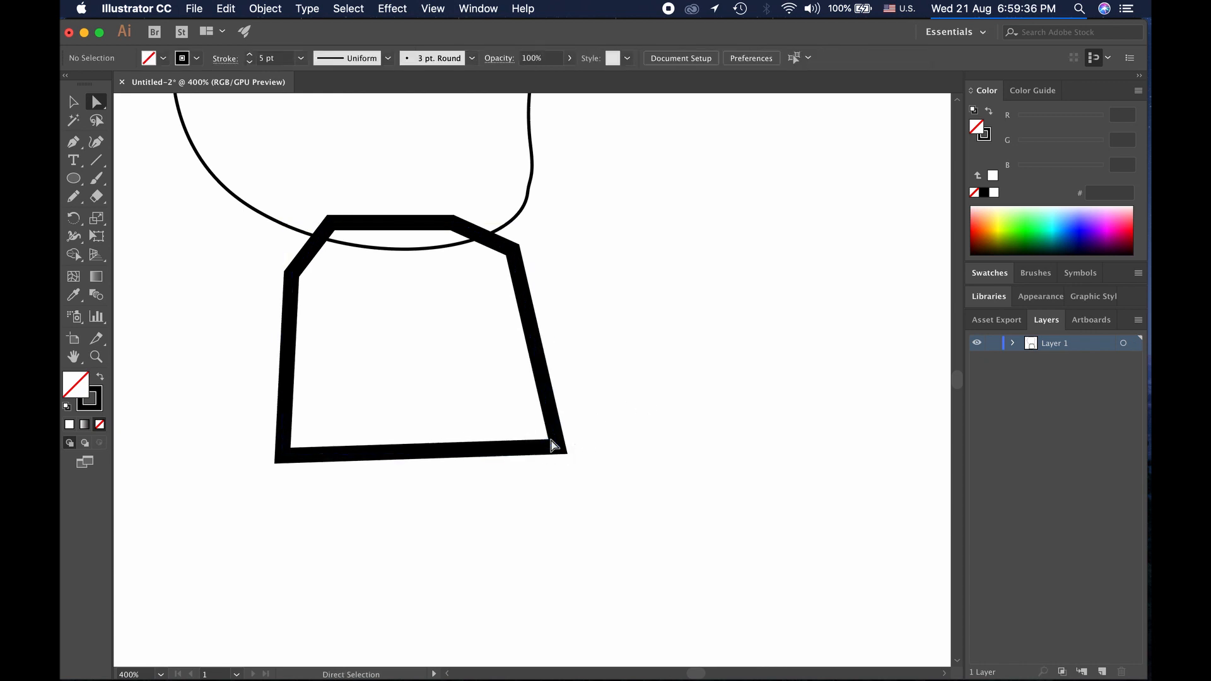
{"action": "left_click", "coordinate": [549, 445]}
{"action": "left_click_drag", "start_coordinate": [546, 437], "coordinate": [536, 436]}
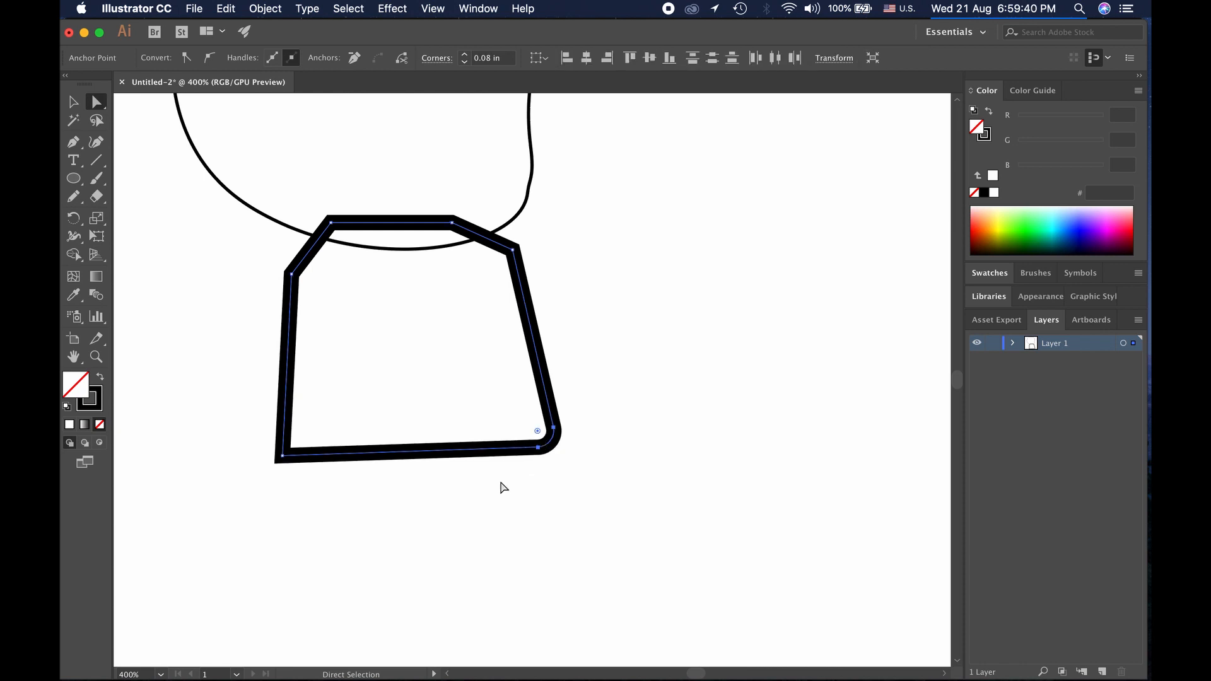
{"action": "left_click", "coordinate": [292, 452]}
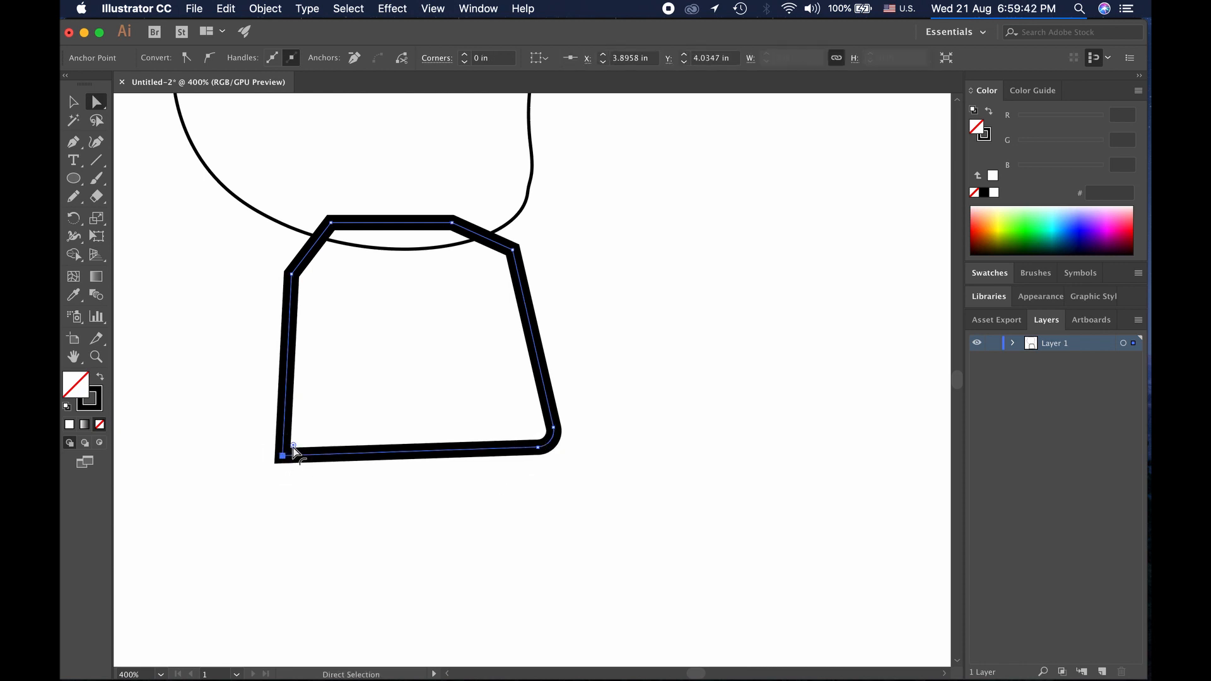
{"action": "left_click_drag", "start_coordinate": [293, 445], "coordinate": [298, 442]}
Round the two upper-left corners of the lower shape, the topmost one to about 0.11 in
{"action": "left_click", "coordinate": [292, 277]}
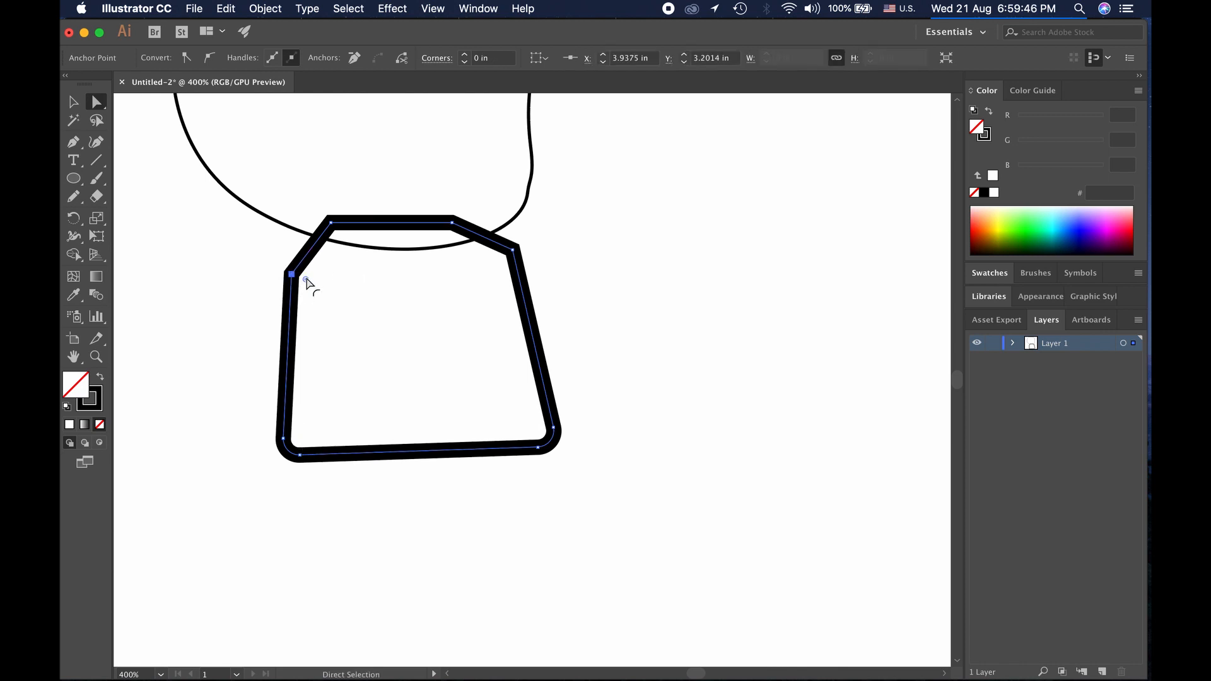
{"action": "left_click_drag", "start_coordinate": [311, 282], "coordinate": [319, 284]}
{"action": "left_click", "coordinate": [329, 222]}
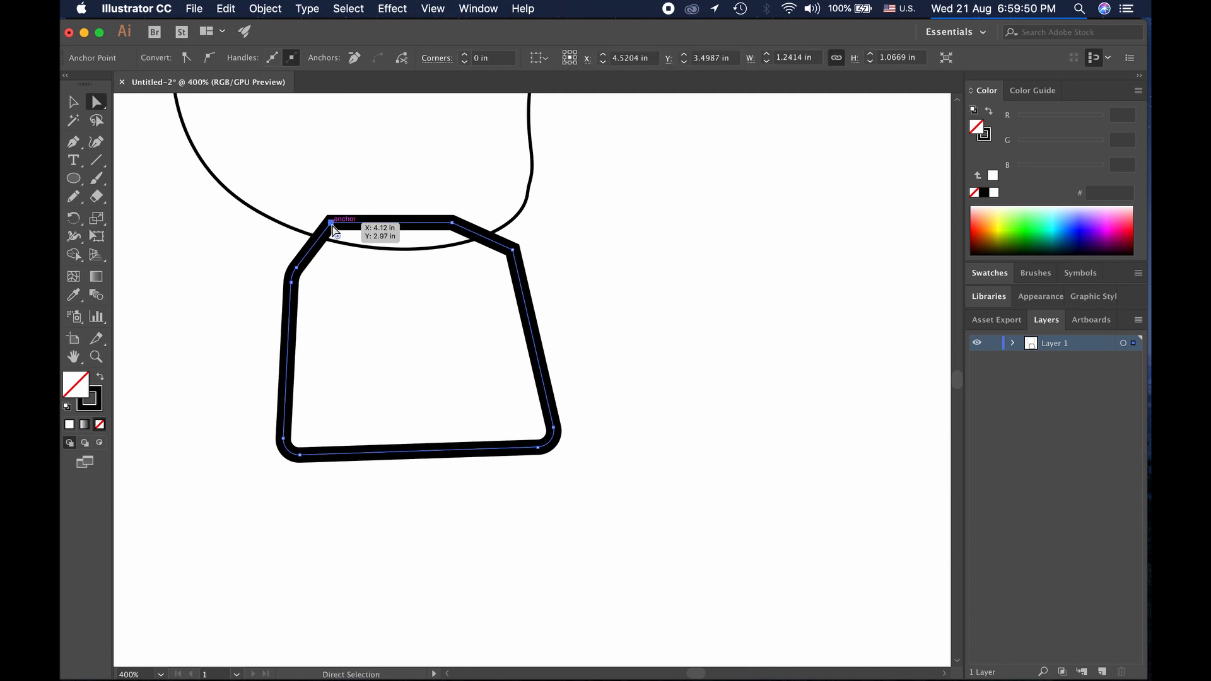
{"action": "left_click_drag", "start_coordinate": [338, 238], "coordinate": [340, 244]}
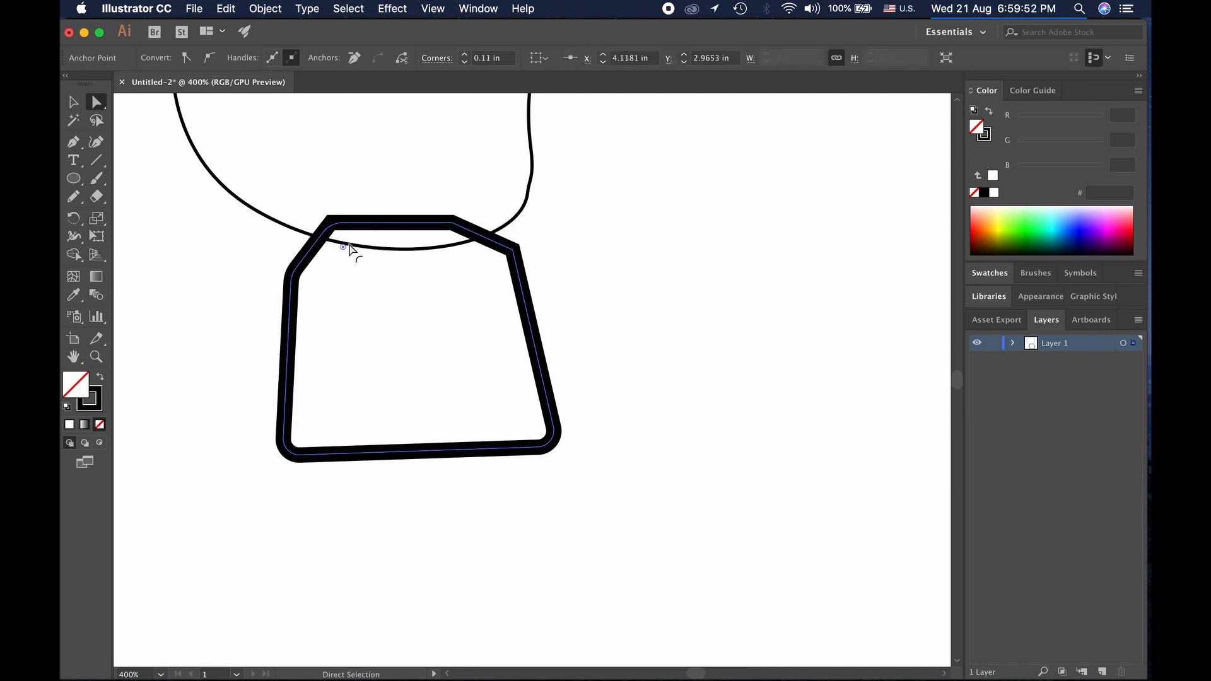
Round the two upper-right corners of the lower shape, the outer one to about 0.15 in
{"action": "left_click", "coordinate": [449, 247]}
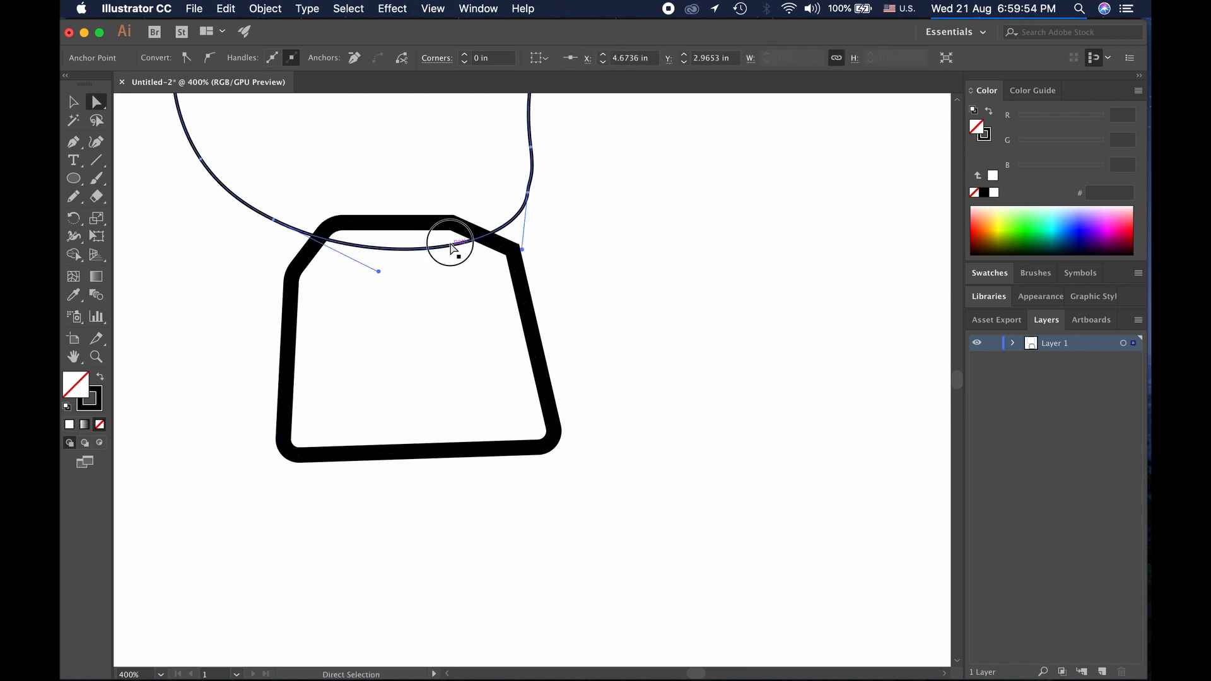
{"action": "left_click", "coordinate": [451, 223]}
{"action": "left_click_drag", "start_coordinate": [446, 238], "coordinate": [483, 274]}
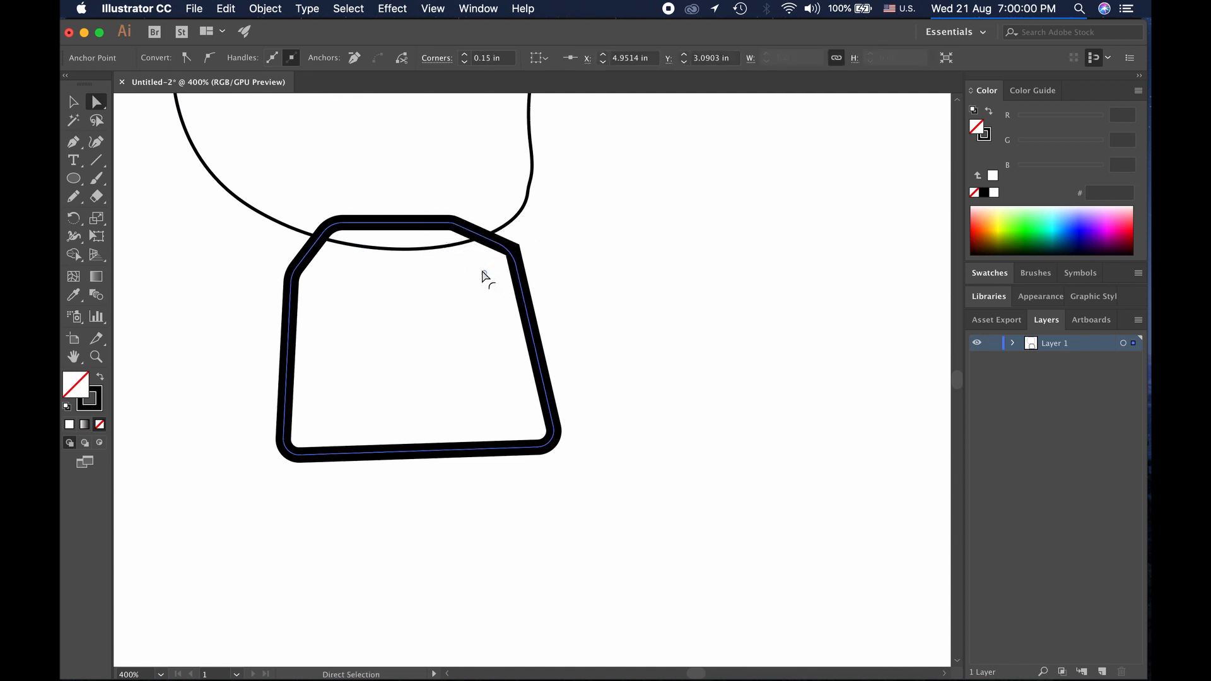
{"action": "left_click", "coordinate": [561, 309]}
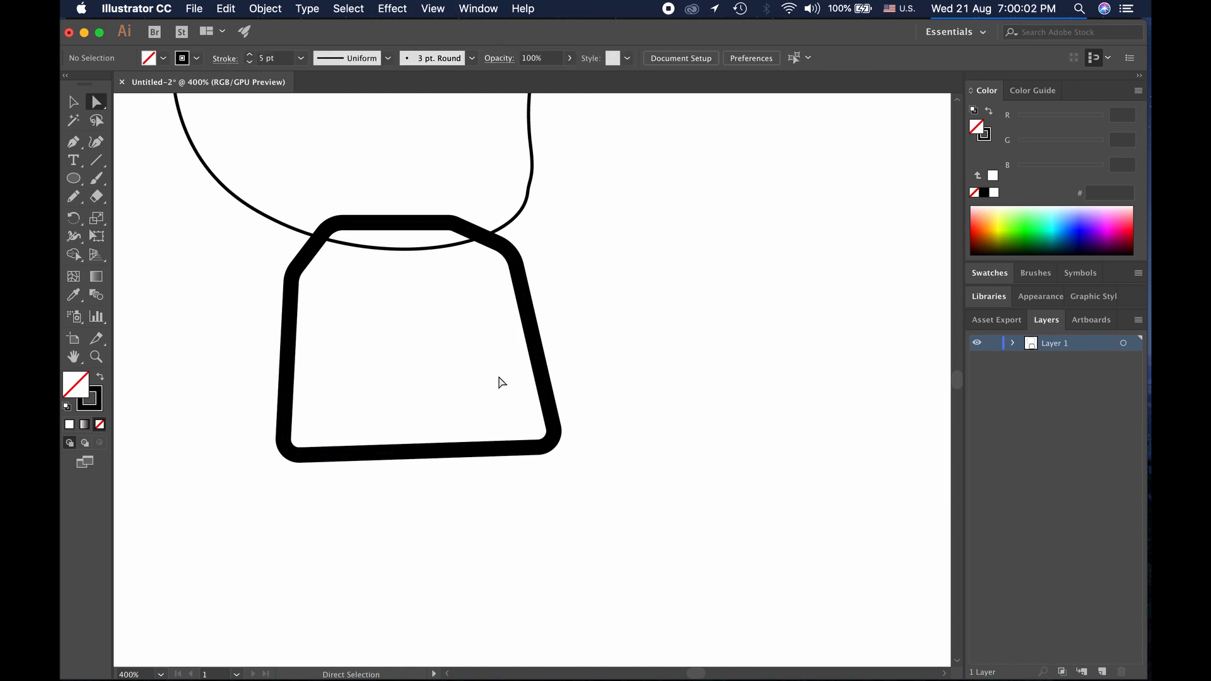
Set the rounded upper outline's stroke weight to 5 pt to match the lower shape
{"action": "key", "text": "super+minus"}
{"action": "key", "text": "super+minus"}
{"action": "key", "text": "super+minus"}
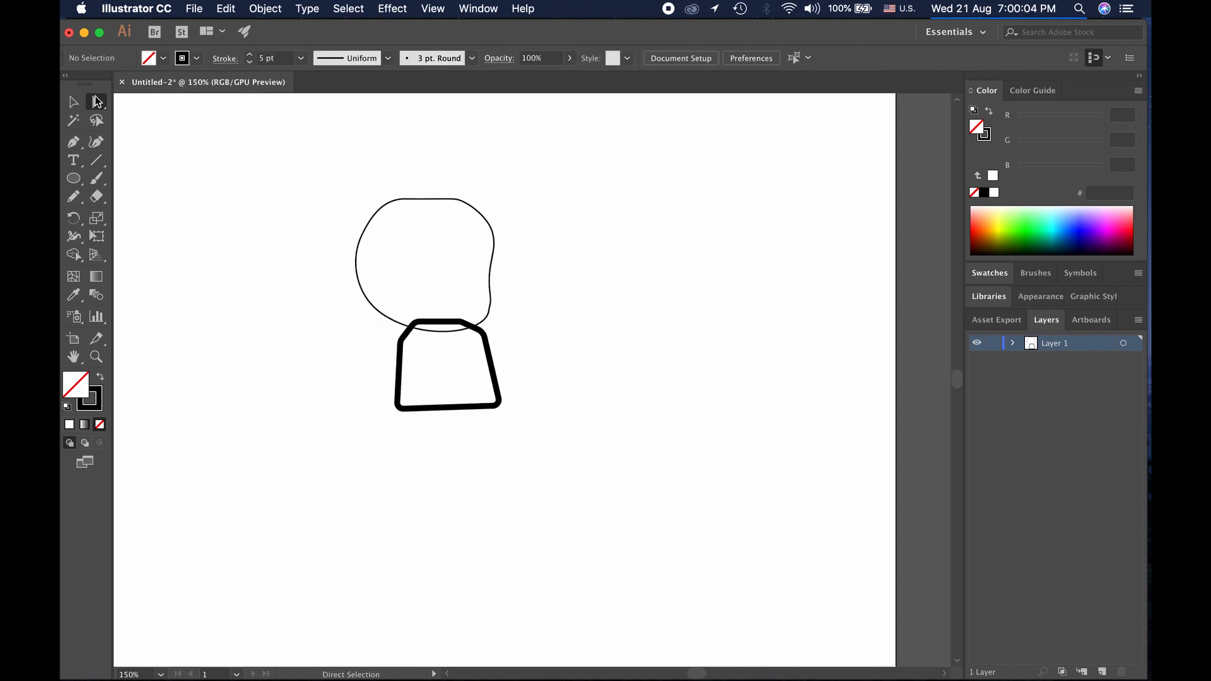
{"action": "key", "text": "v"}
{"action": "left_click", "coordinate": [490, 291]}
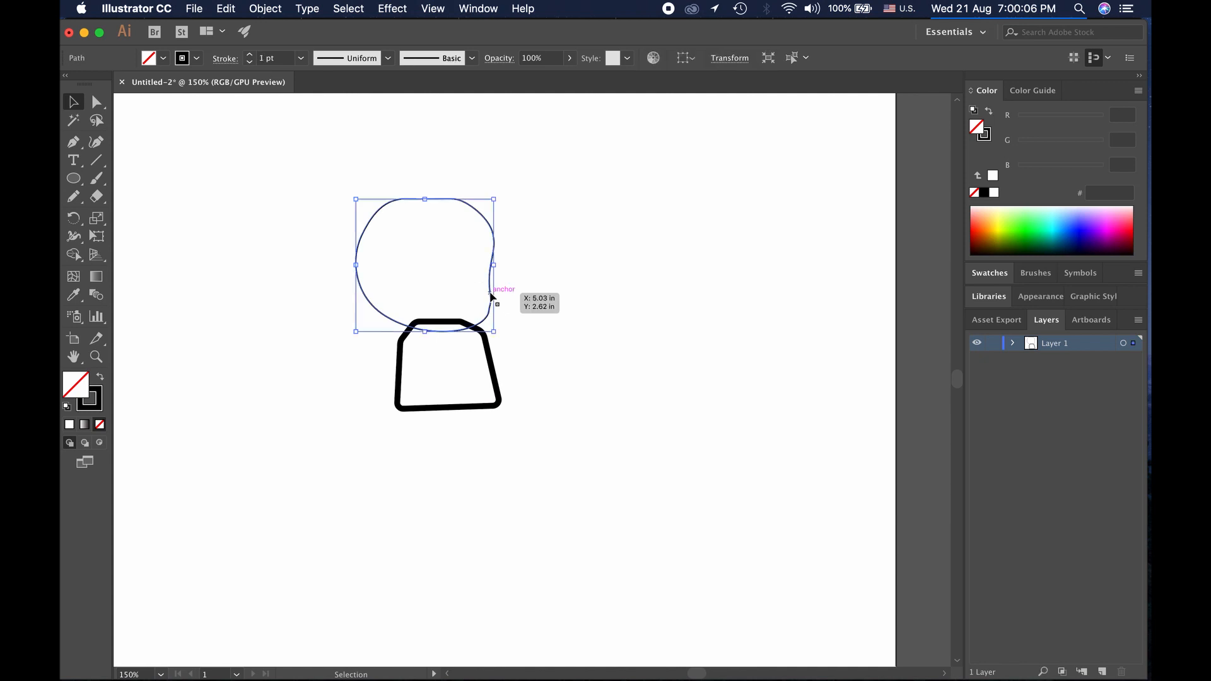
{"action": "left_click", "coordinate": [249, 54]}
{"action": "left_click", "coordinate": [250, 55]}
{"action": "left_click", "coordinate": [250, 55]}
{"action": "left_click", "coordinate": [250, 54]}
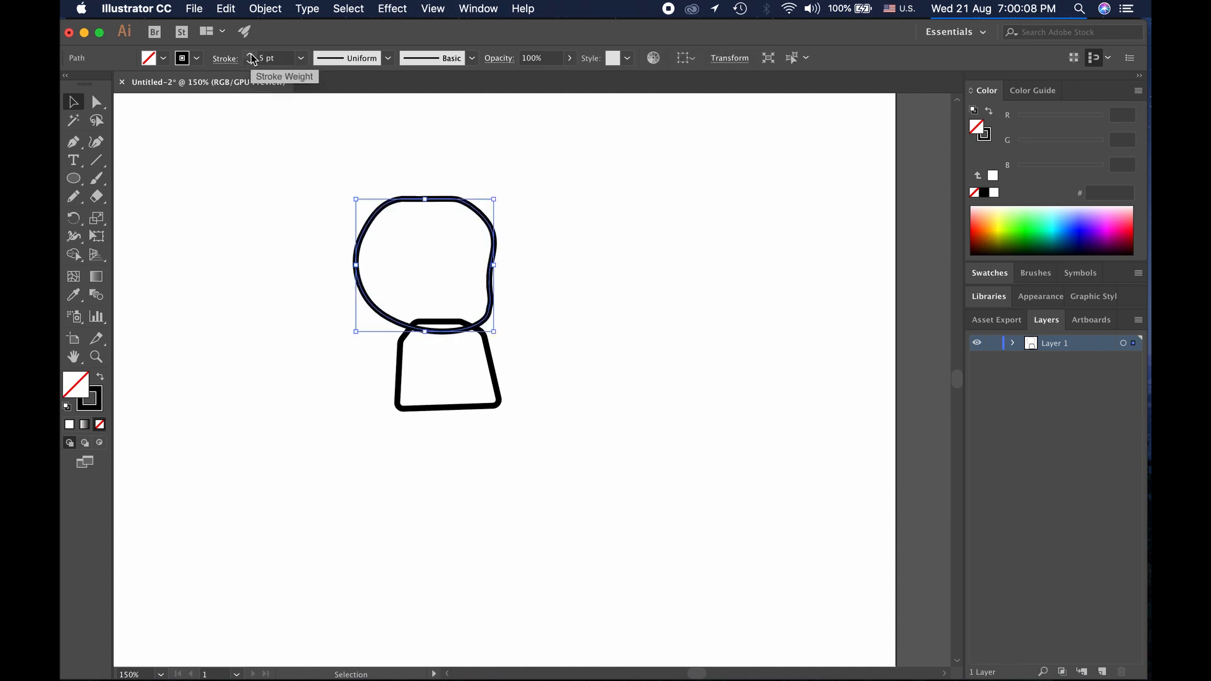
{"action": "left_click", "coordinate": [272, 161]}
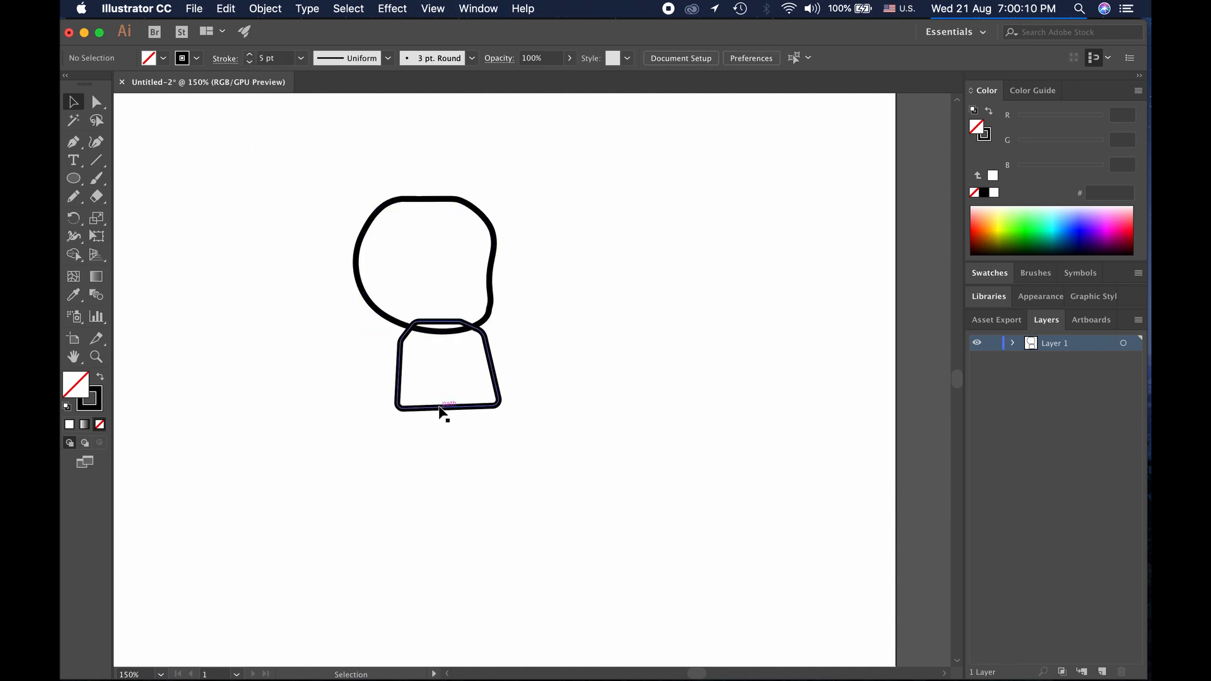
Nudge the lower shape slightly upward and to the left so it overlaps the rounded outline more
{"action": "left_click", "coordinate": [441, 409]}
{"action": "key", "text": "Up"}
{"action": "key", "text": "Up"}
{"action": "key", "text": "Up"}
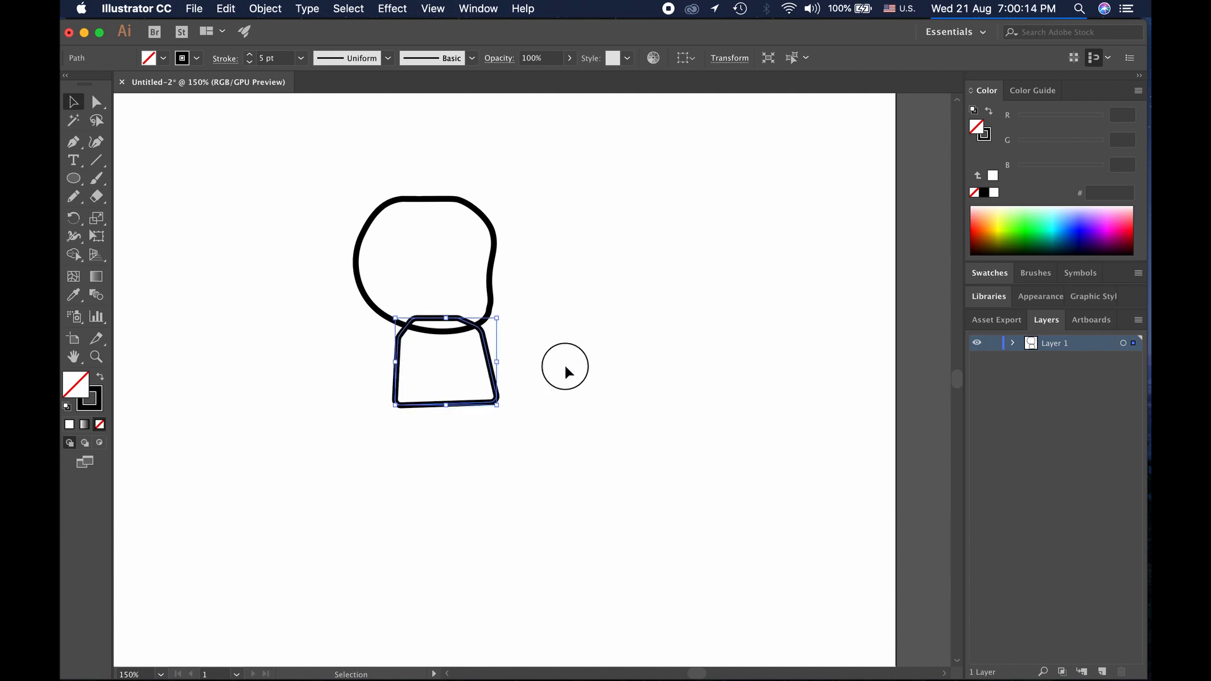
{"action": "left_click", "coordinate": [564, 365]}
Fill the rounded upper outline with the orange swatch R=251 G=176 B=59
{"action": "left_click", "coordinate": [460, 405]}
{"action": "left_click", "coordinate": [163, 58]}
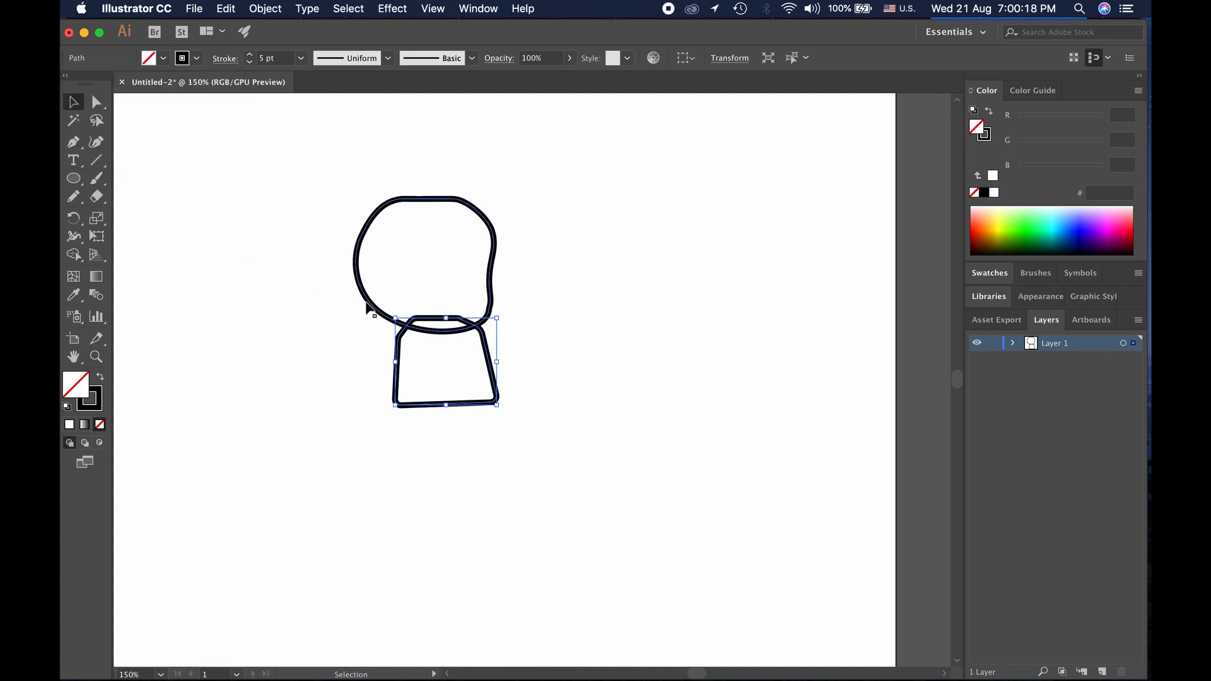
{"action": "left_click", "coordinate": [368, 309]}
{"action": "left_click", "coordinate": [162, 58]}
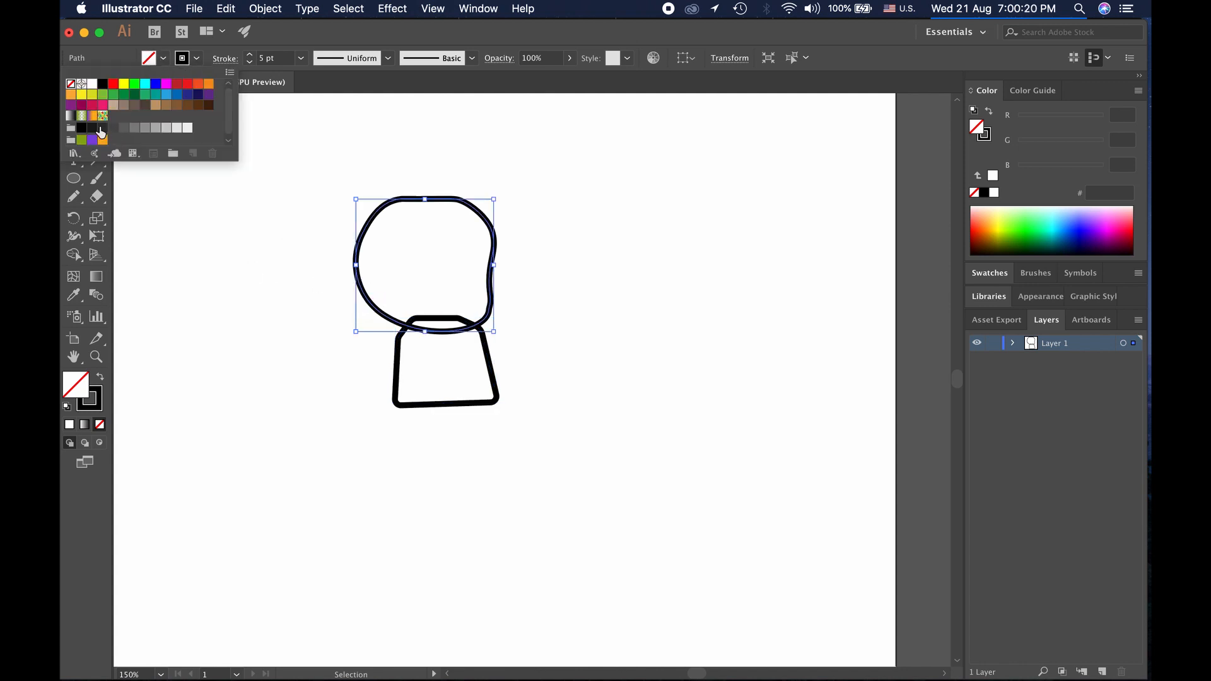
{"action": "left_click", "coordinate": [72, 95]}
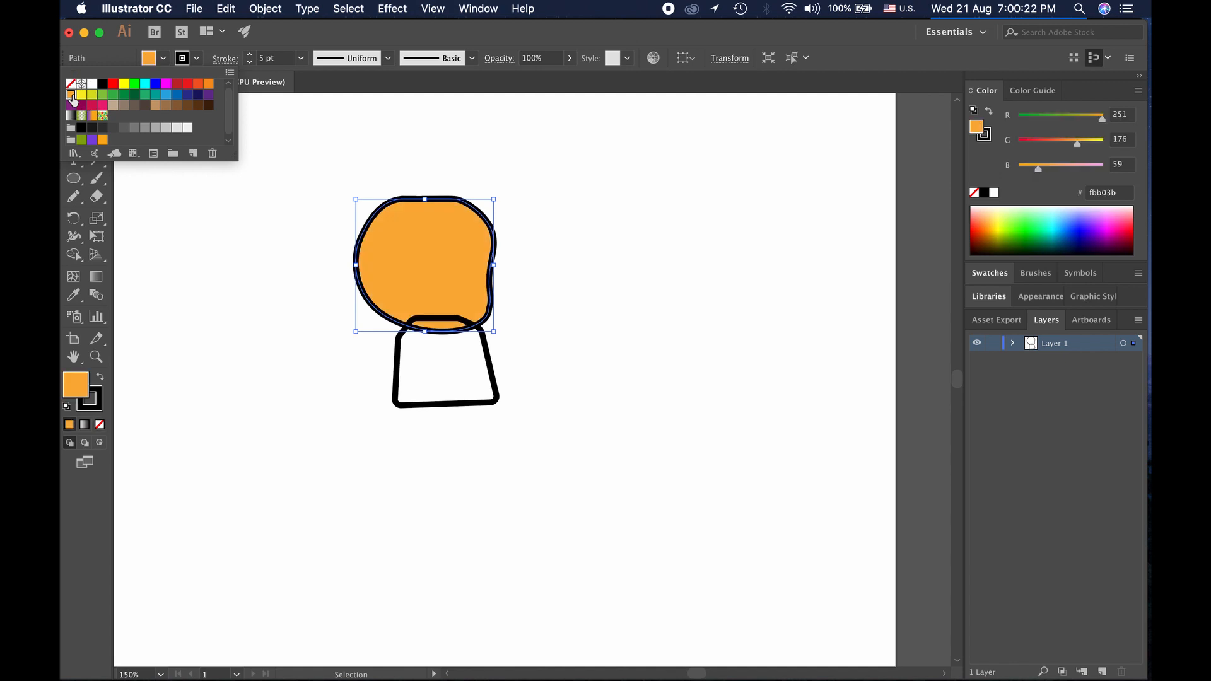
{"action": "left_click", "coordinate": [309, 312]}
{"action": "left_click", "coordinate": [310, 313]}
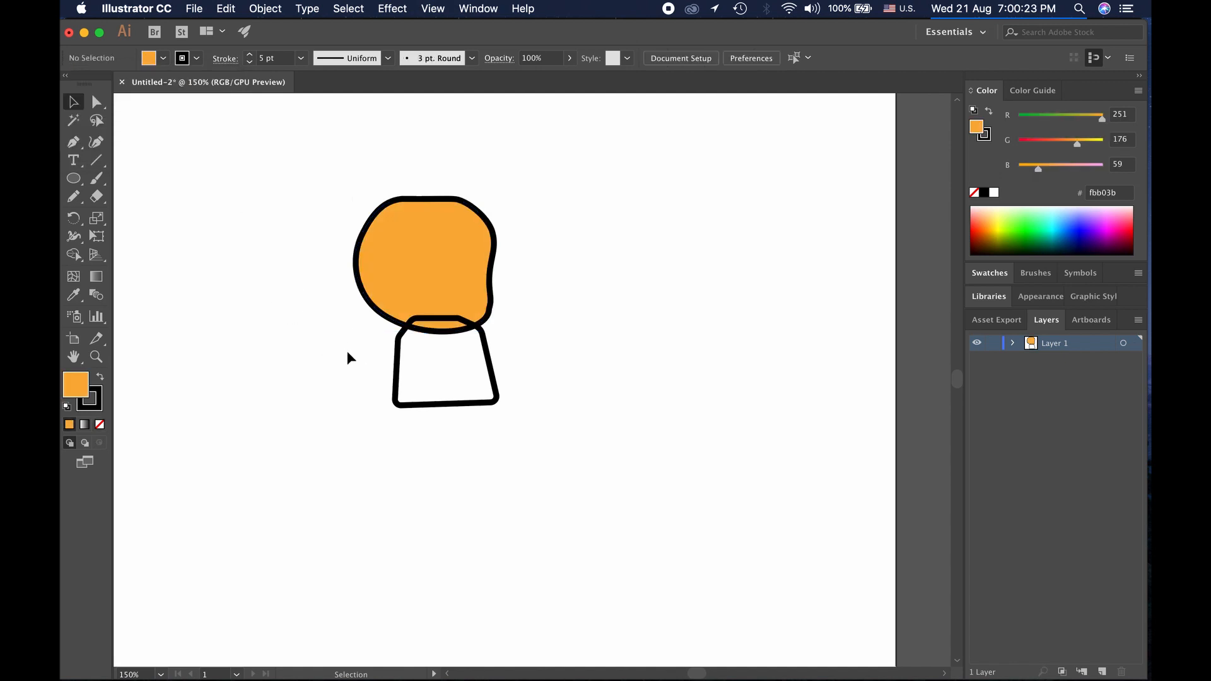
Change the upper shape's fill to the orange R=251 G=174 B=23 from the Mobile Color Group
{"action": "left_click", "coordinate": [386, 321]}
{"action": "left_click", "coordinate": [162, 58]}
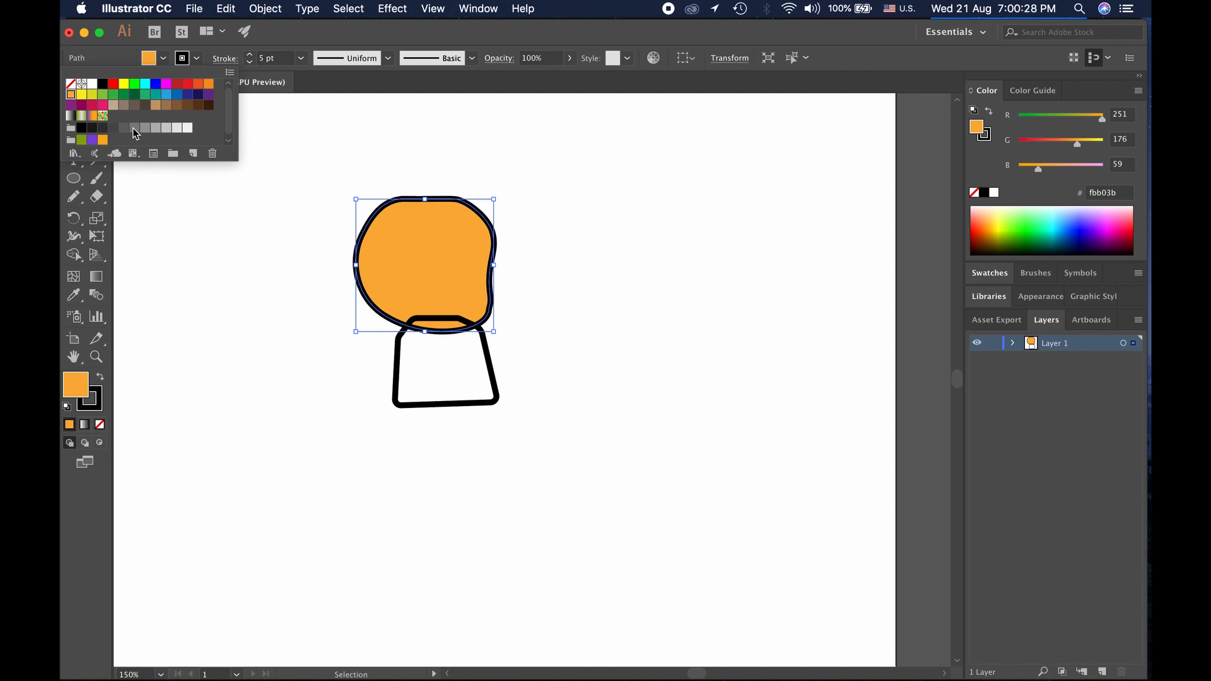
{"action": "left_click", "coordinate": [104, 141]}
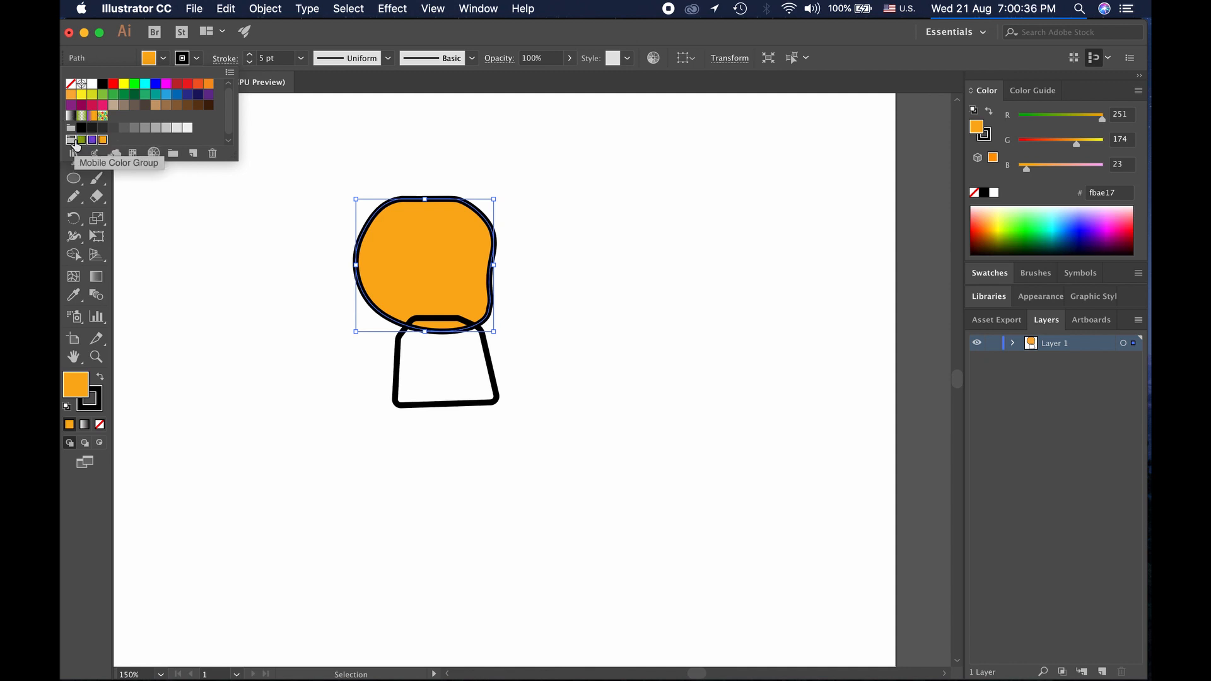
{"action": "left_click", "coordinate": [132, 155]}
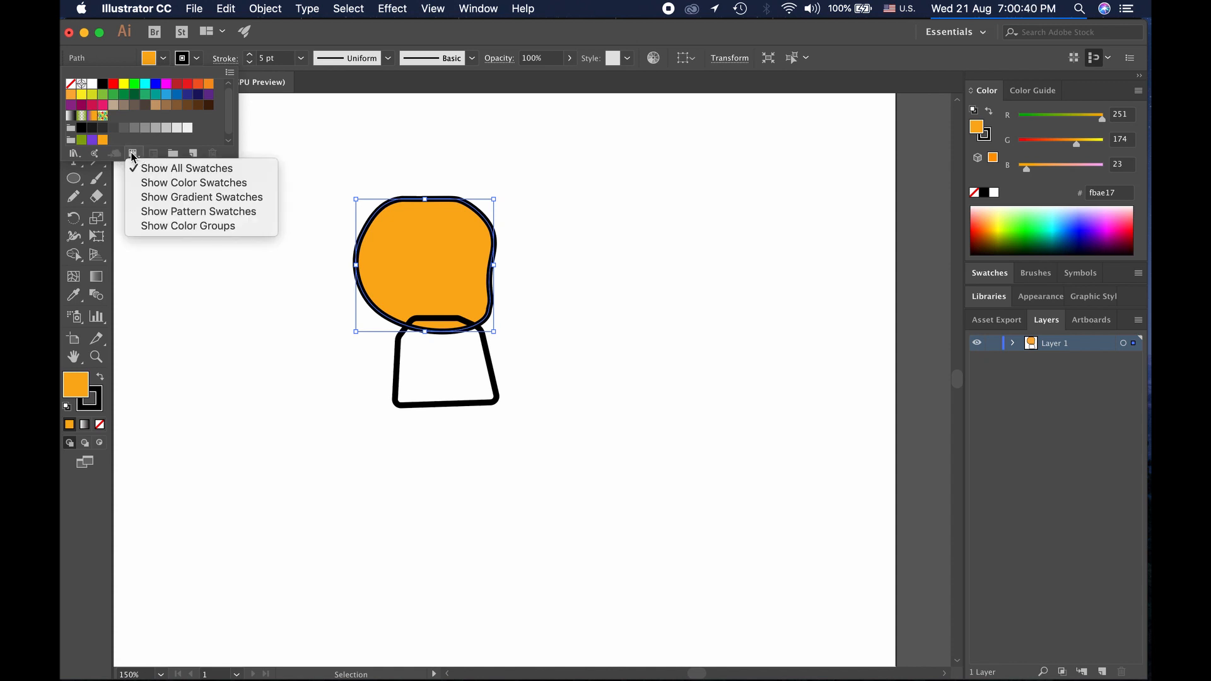
{"action": "left_click", "coordinate": [133, 157]}
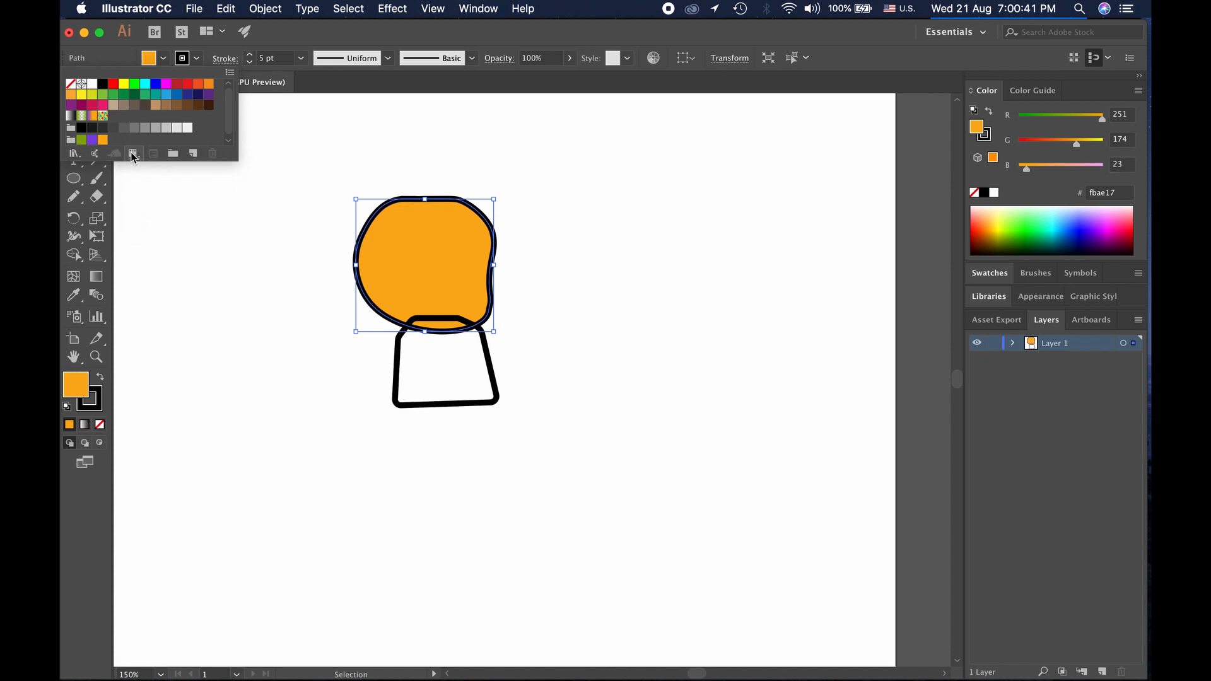
Create a process colour swatch with R=249, G=243, B=140 and fill the upper shape with it
{"action": "left_click", "coordinate": [193, 154]}
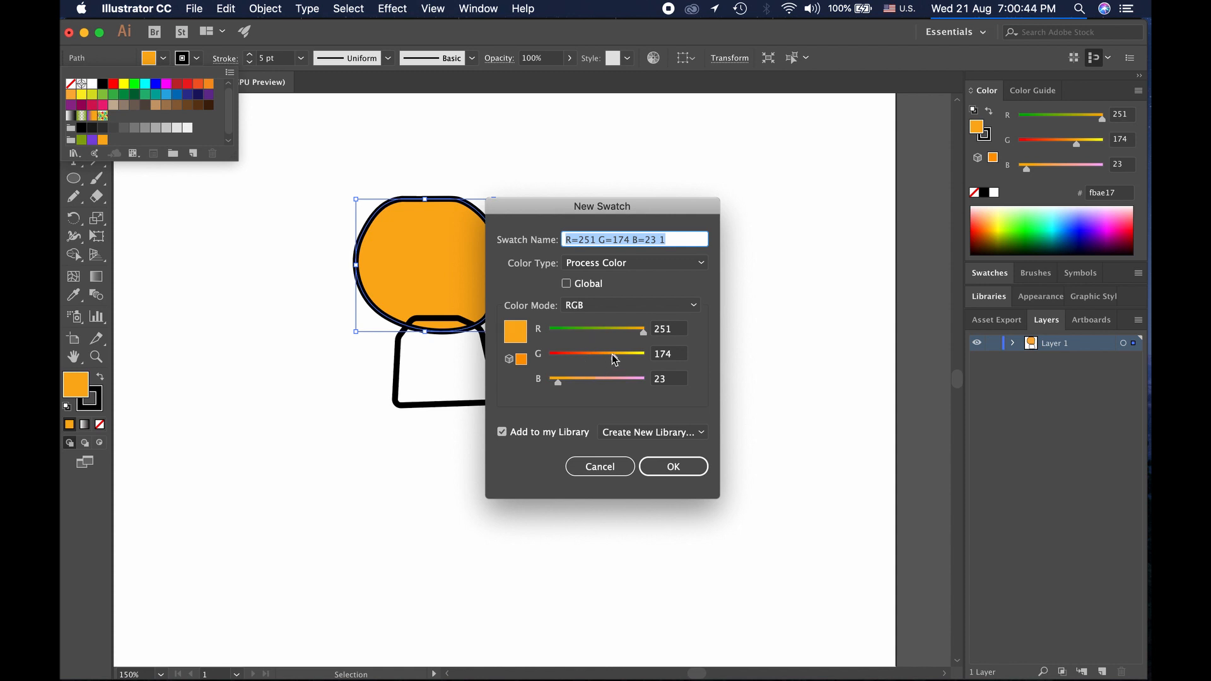
{"action": "left_click_drag", "start_coordinate": [644, 343], "coordinate": [622, 361]}
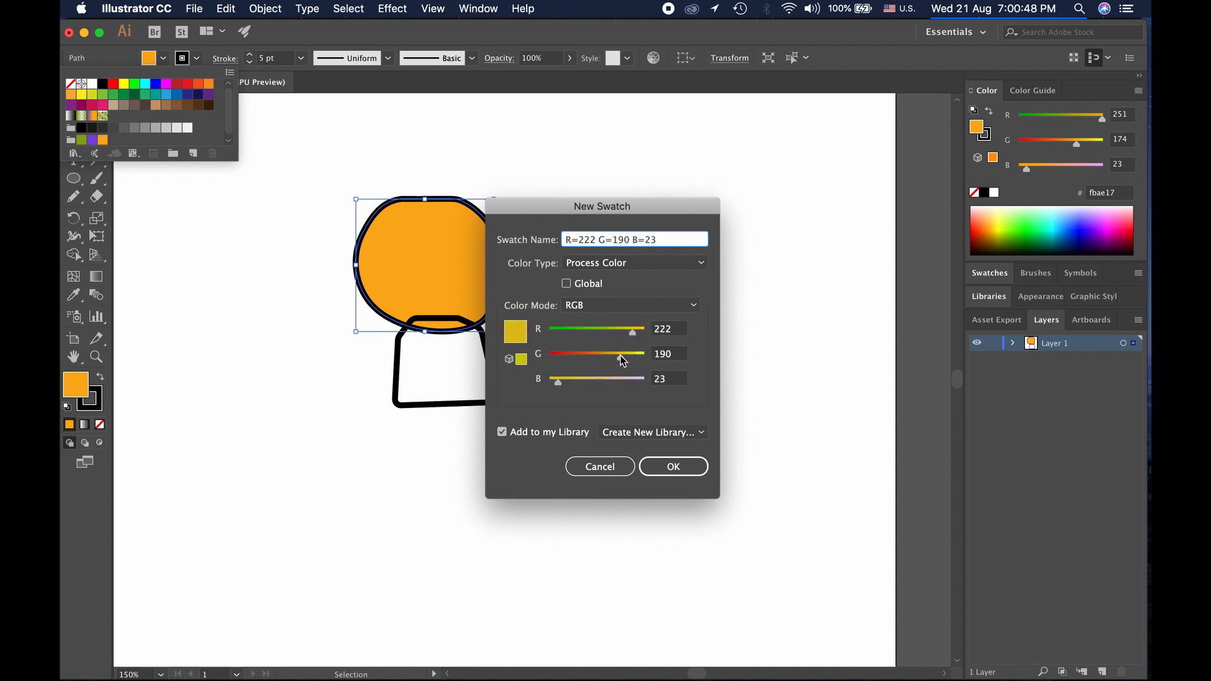
{"action": "left_click_drag", "start_coordinate": [560, 385], "coordinate": [582, 382]}
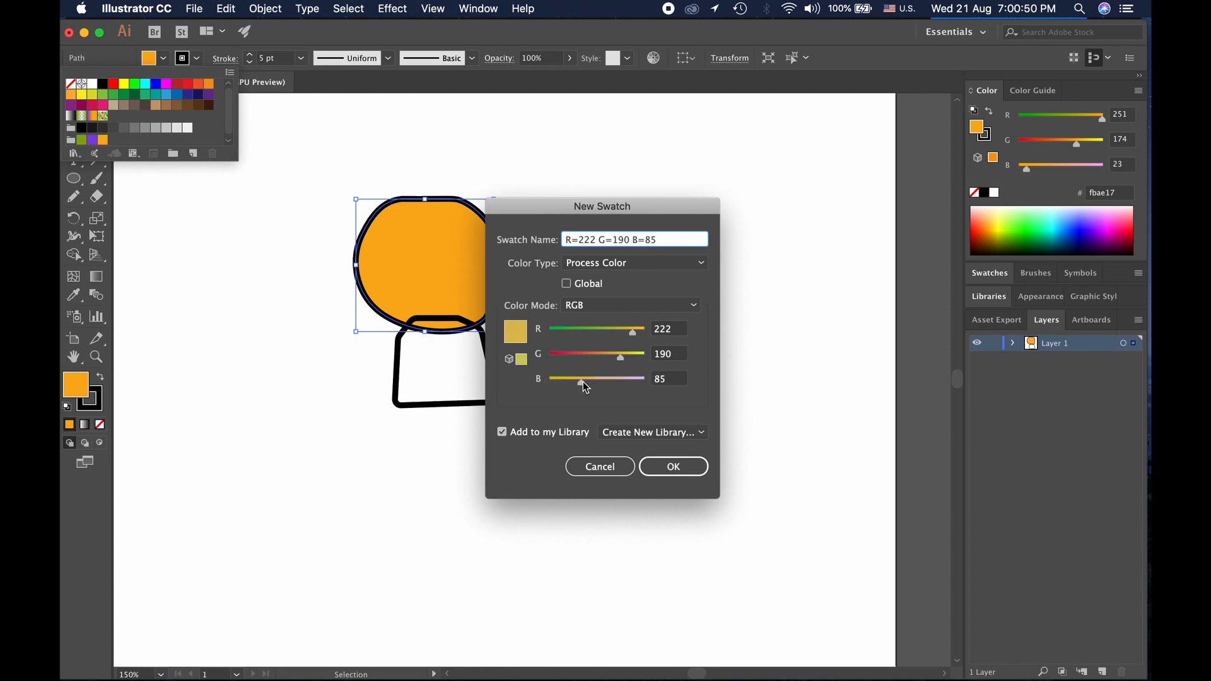
{"action": "left_click_drag", "start_coordinate": [638, 333], "coordinate": [641, 359]}
{"action": "mouse_move", "coordinate": [580, 382]}
{"action": "left_mouse_down"}
{"action": "mouse_move", "coordinate": [623, 381]}
{"action": "mouse_move", "coordinate": [603, 381]}
{"action": "left_mouse_up"}
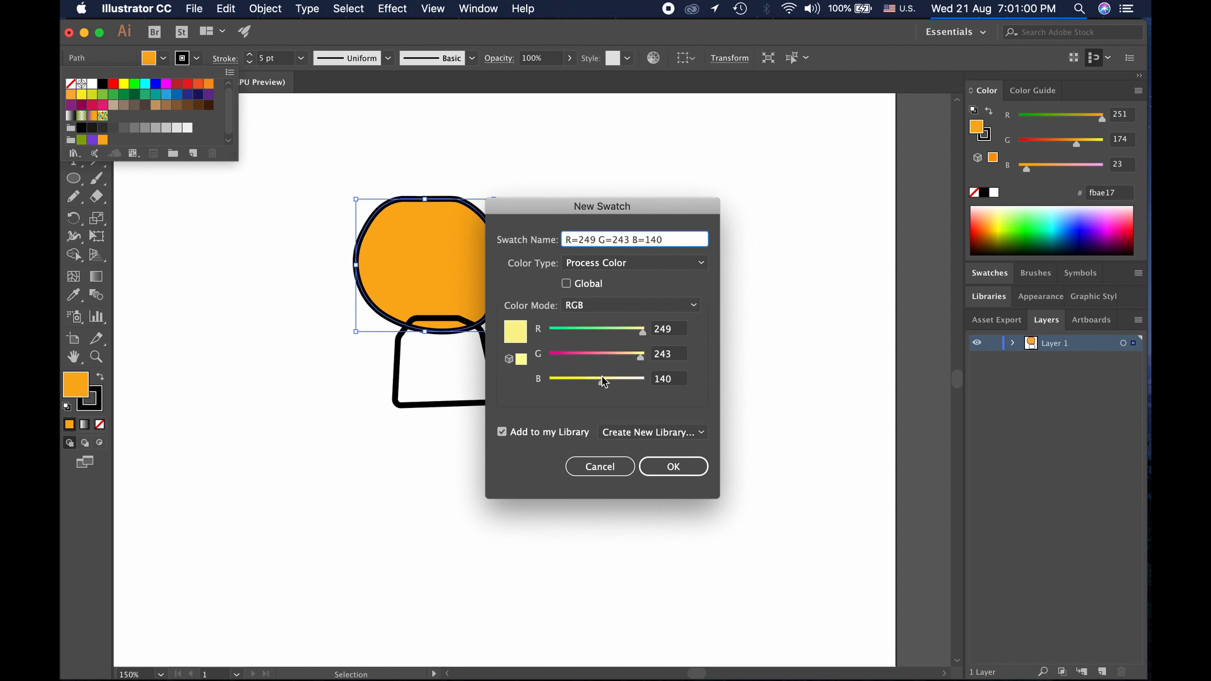
{"action": "left_click", "coordinate": [654, 469]}
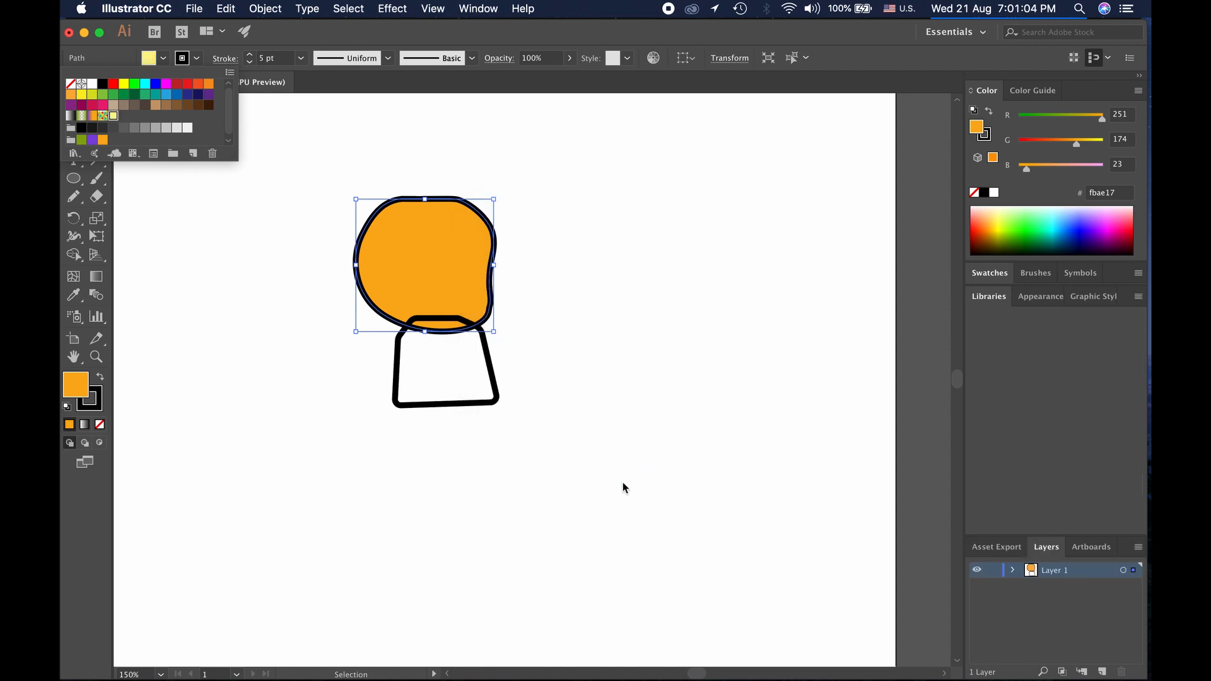
{"action": "left_click", "coordinate": [113, 117]}
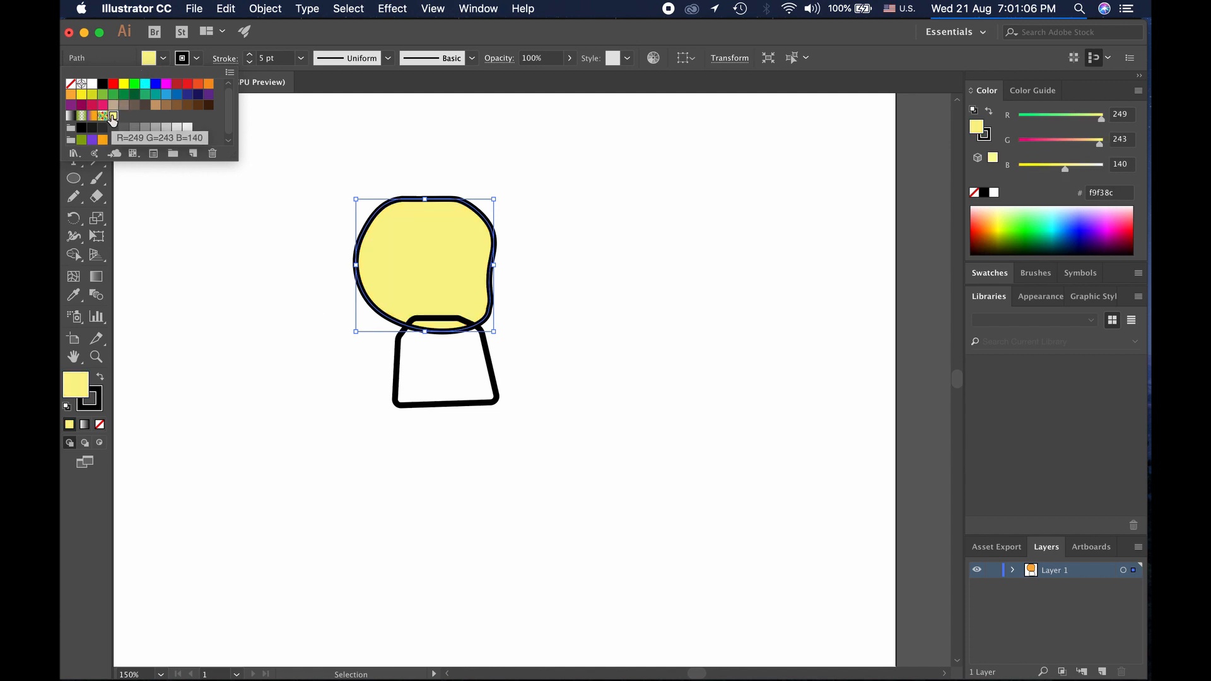
{"action": "left_click", "coordinate": [355, 395]}
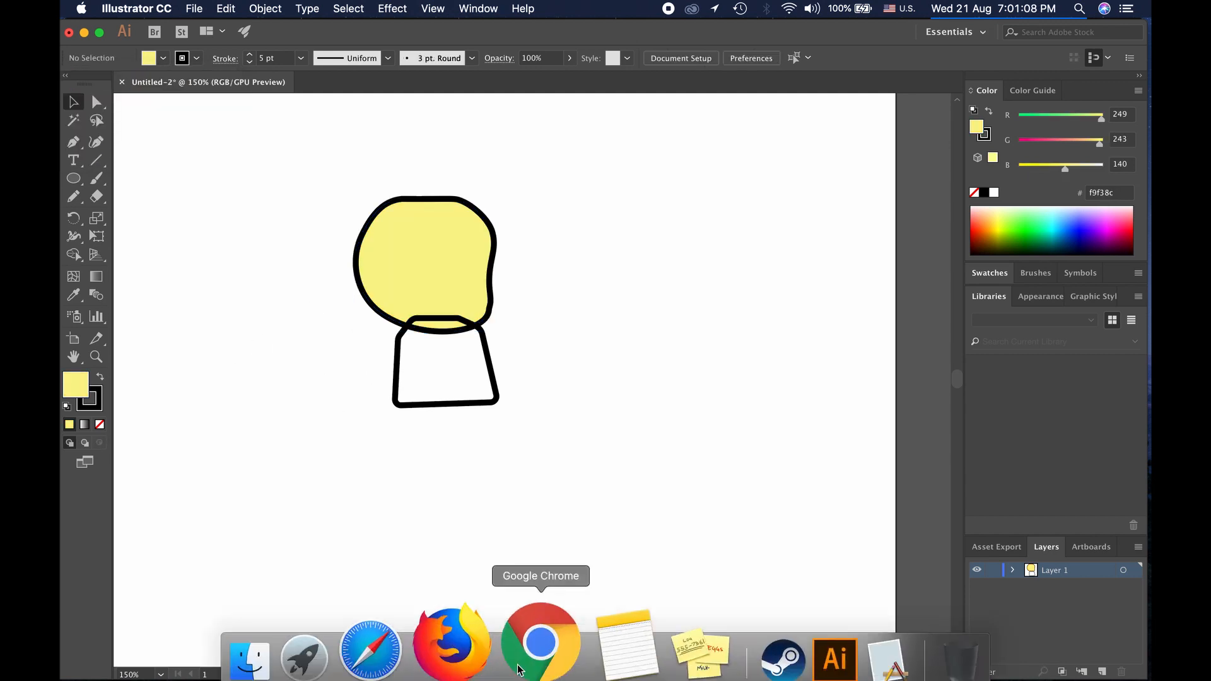
Switch to Chrome, search for "skin color code for illustrator" and open the Caucasian Skin Tone Color Scheme page
{"action": "left_click", "coordinate": [538, 640]}
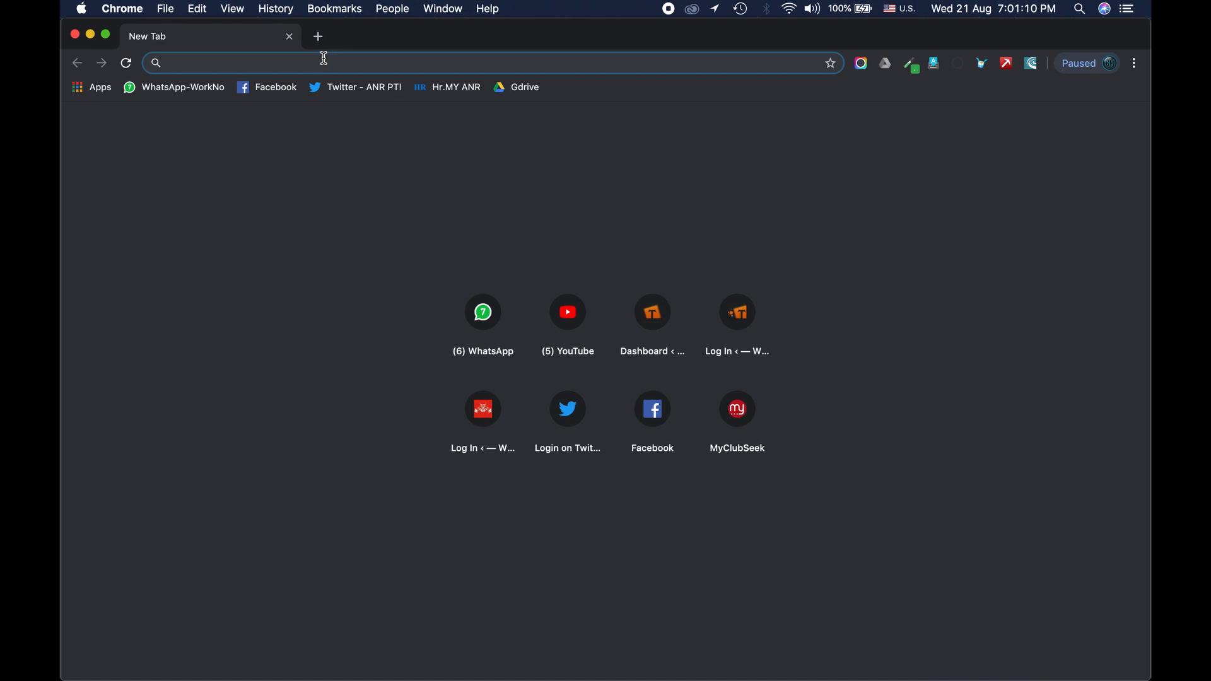
{"action": "type", "text": "sk"}
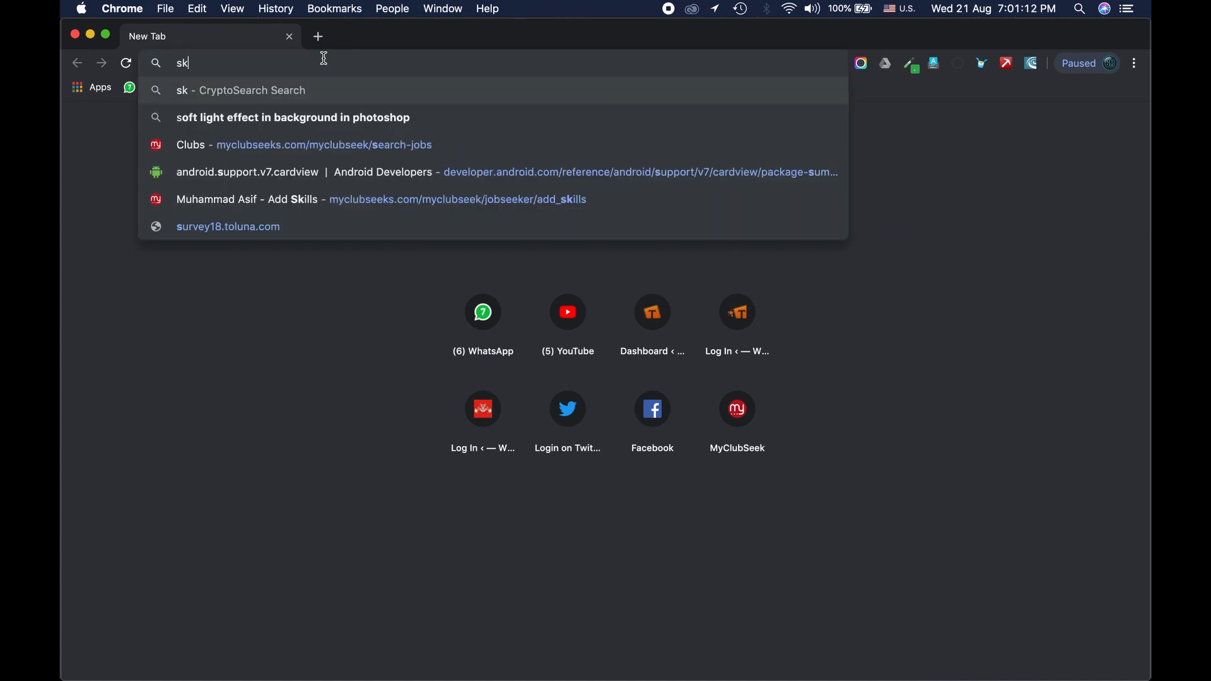
{"action": "type", "text": "in color code for illust"}
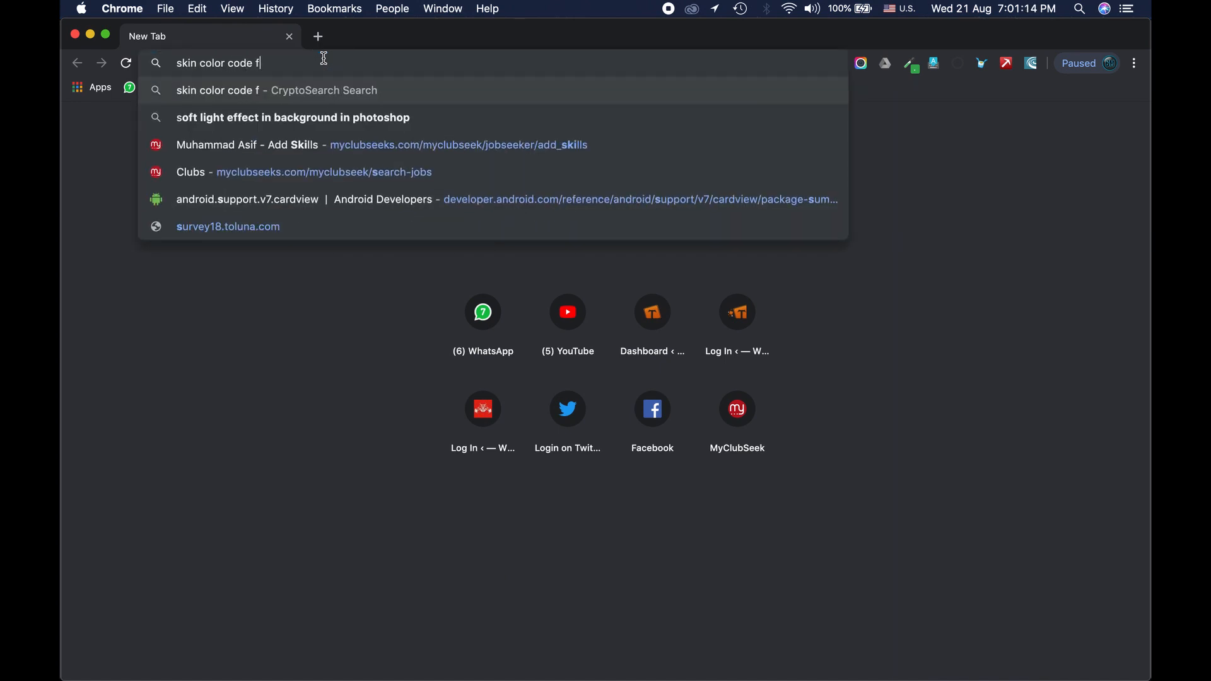
{"action": "type", "text": "rator"}
{"action": "key", "text": "Return"}
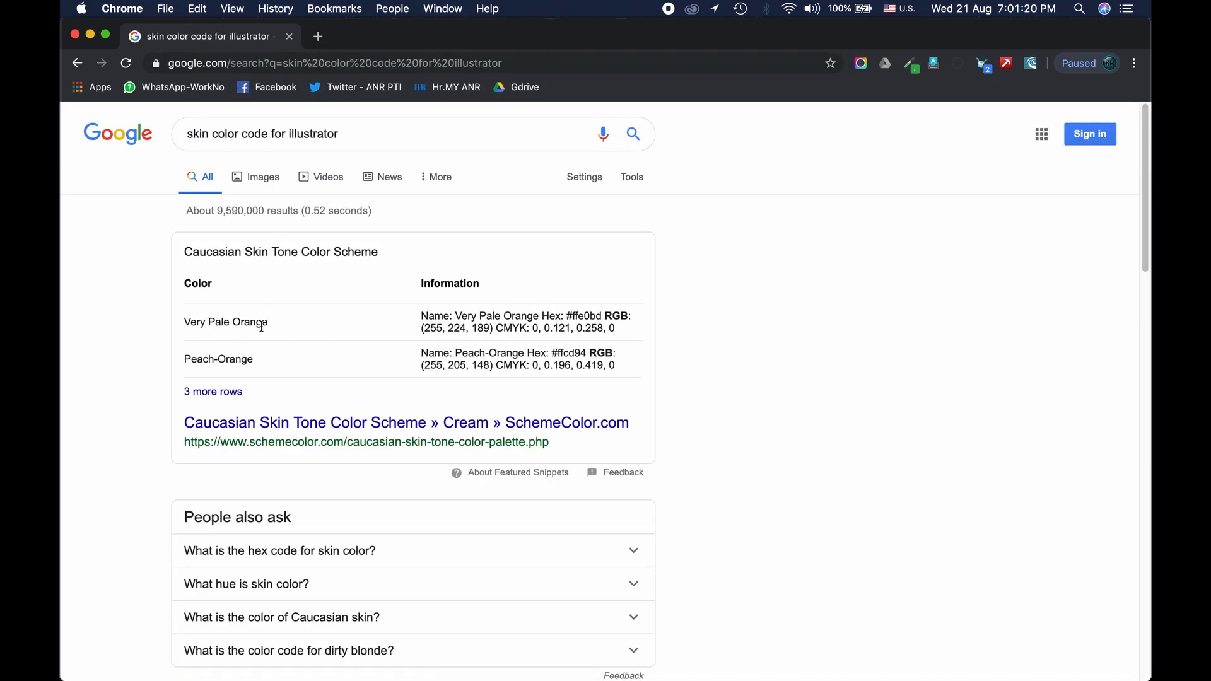
{"action": "left_click", "coordinate": [265, 424]}
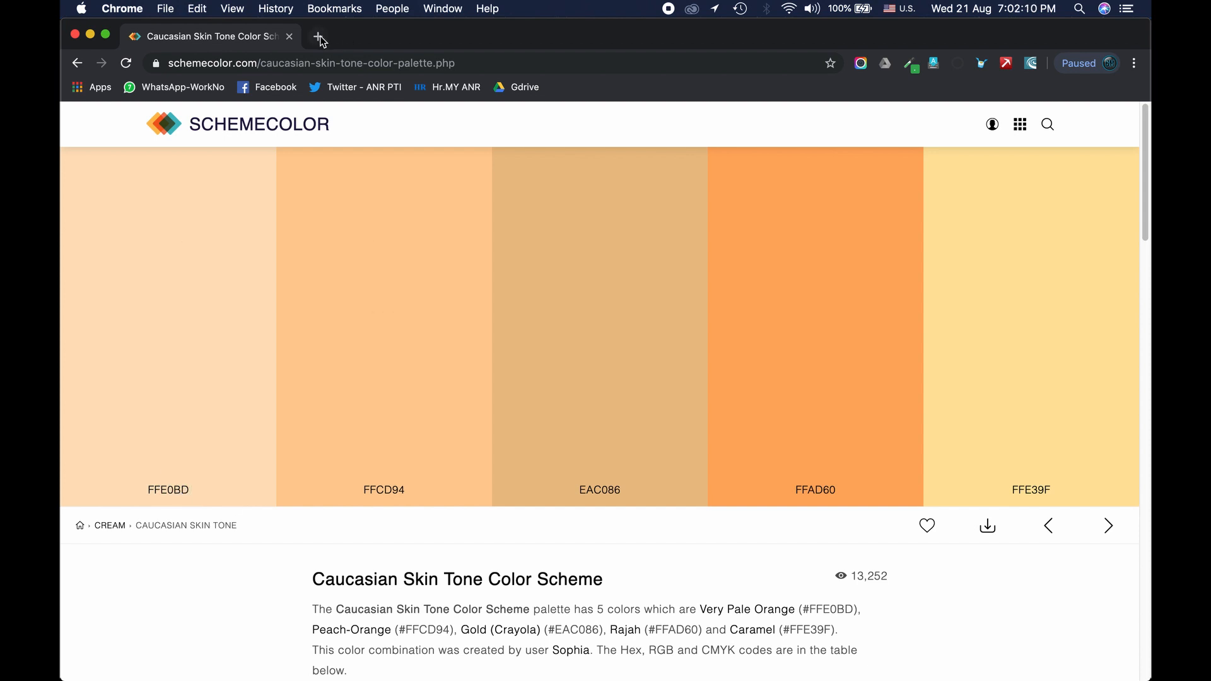
Search for "hexacode to rgb" alongside the skin tone palette page and open the RapidTables Hex to RGB Color Converter
{"action": "left_click", "coordinate": [320, 38]}
{"action": "type", "text": "hex"}
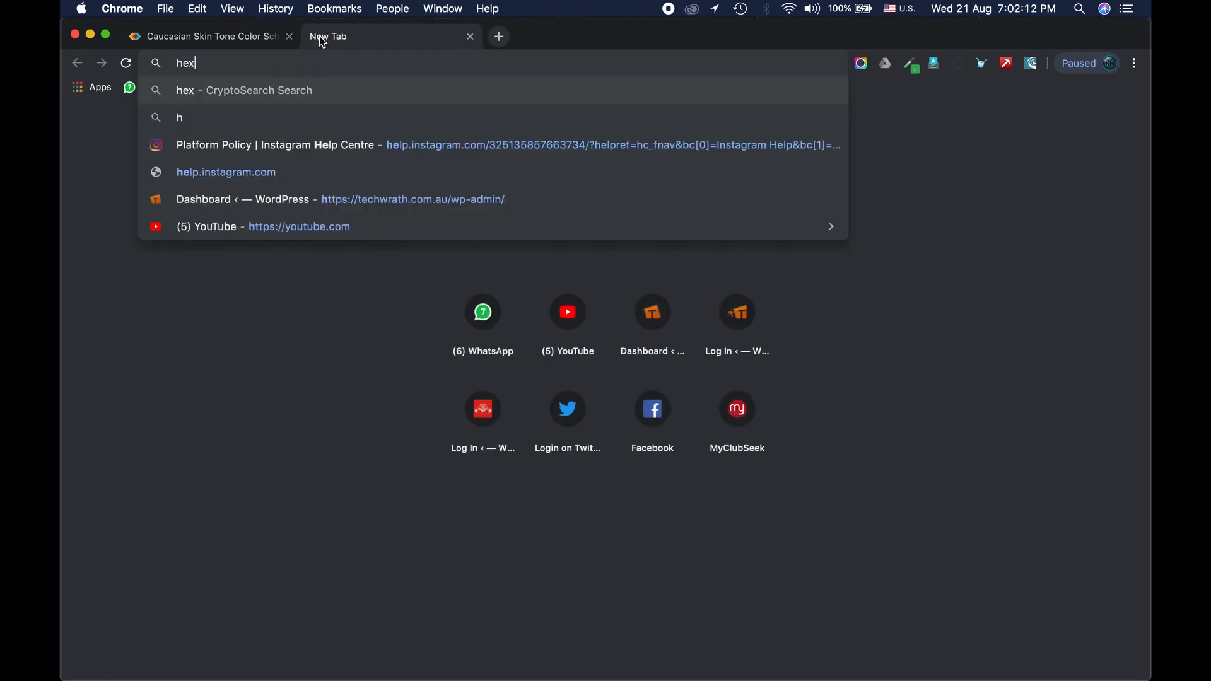
{"action": "type", "text": "acode to rgb"}
{"action": "key", "text": "Return"}
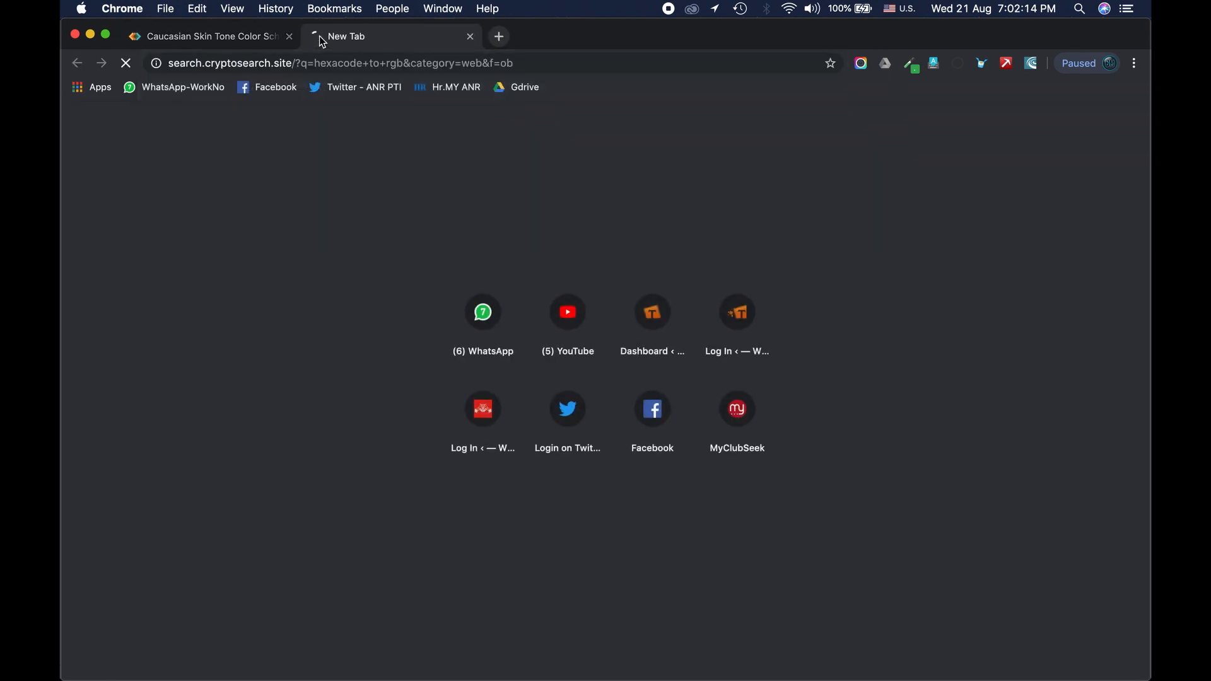
{"action": "left_click", "coordinate": [258, 39]}
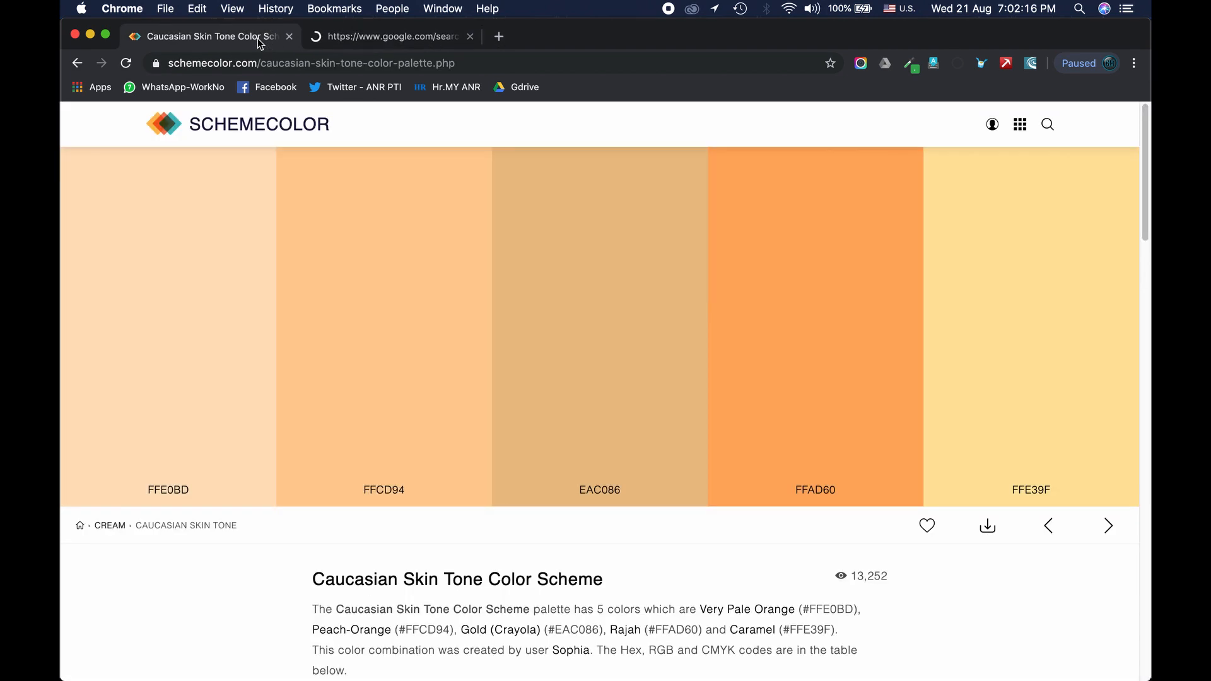
{"action": "left_click", "coordinate": [339, 39]}
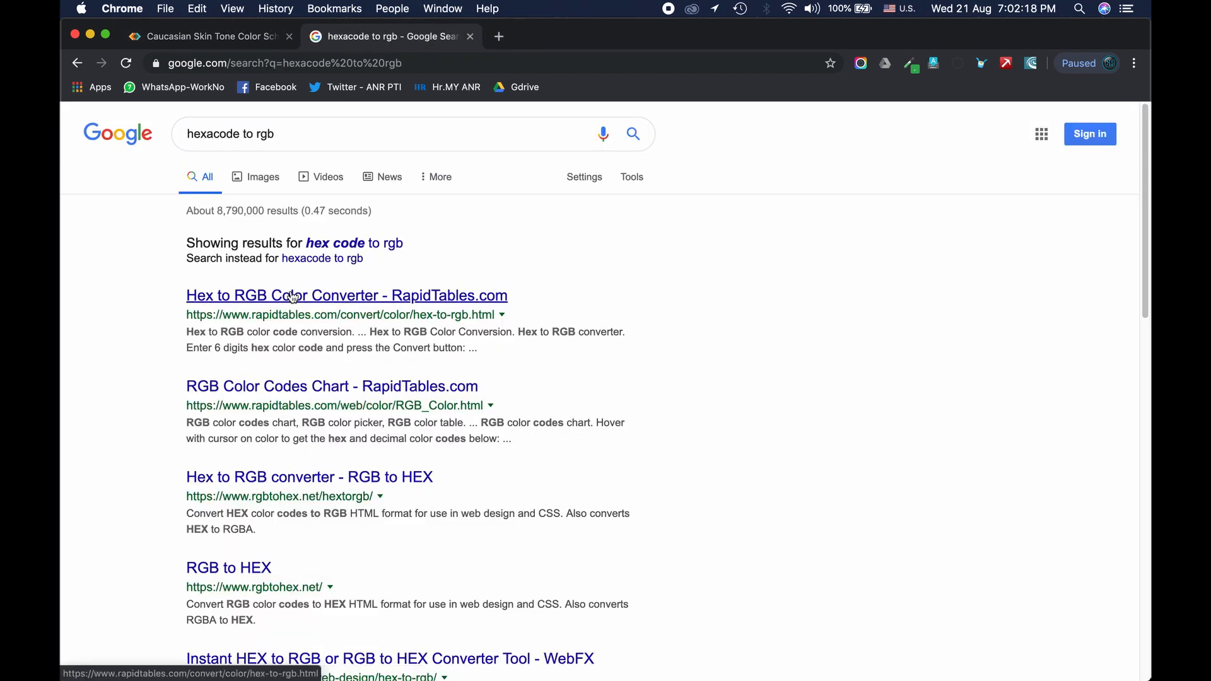
{"action": "left_click", "coordinate": [249, 37]}
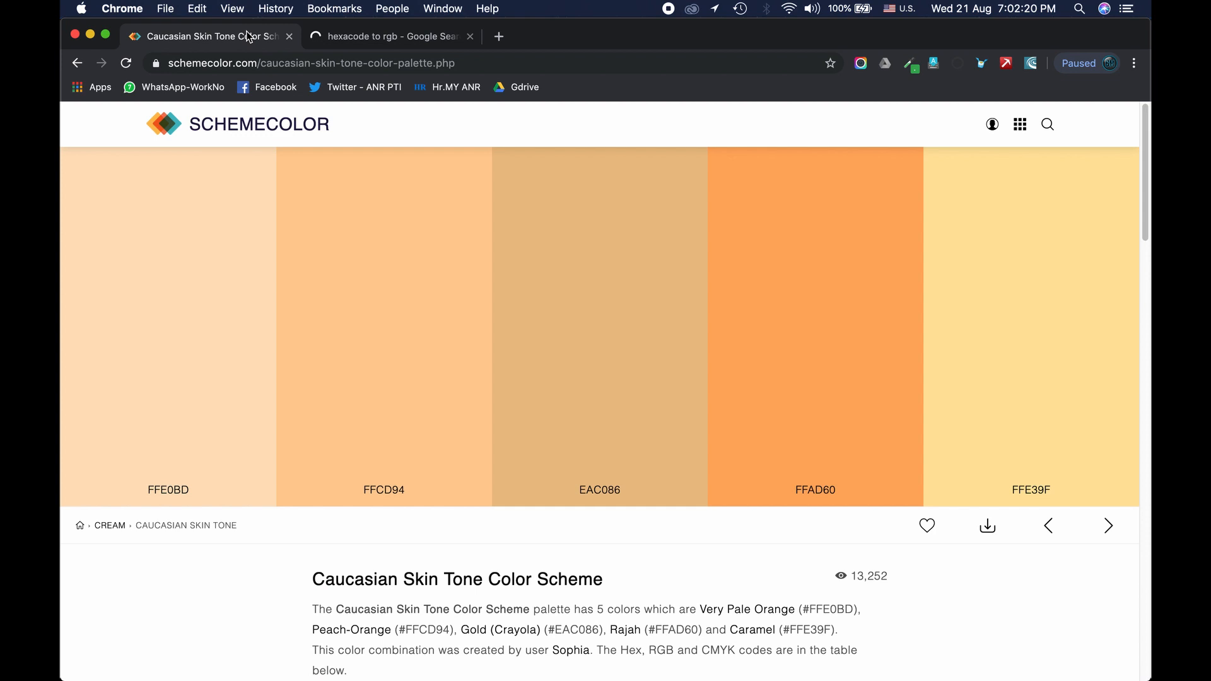
{"action": "left_click", "coordinate": [342, 36]}
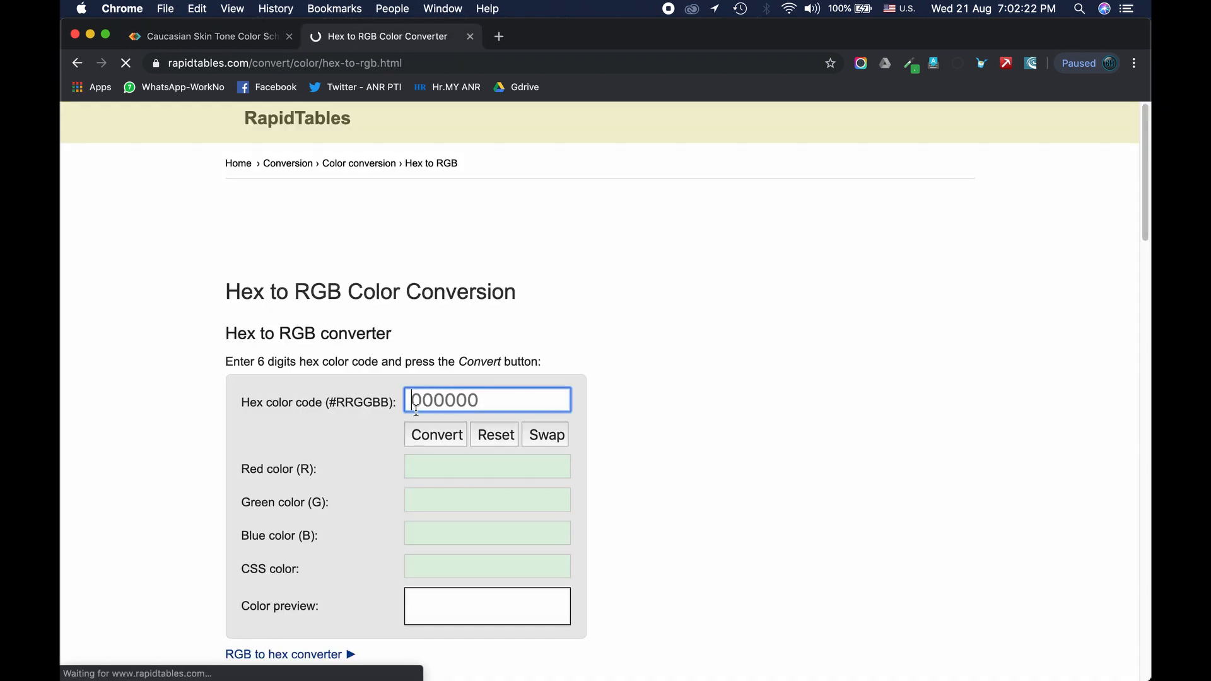
Convert the palette's very pale orange hex code ffe0bd to its RGB values
{"action": "type", "text": "ff"}
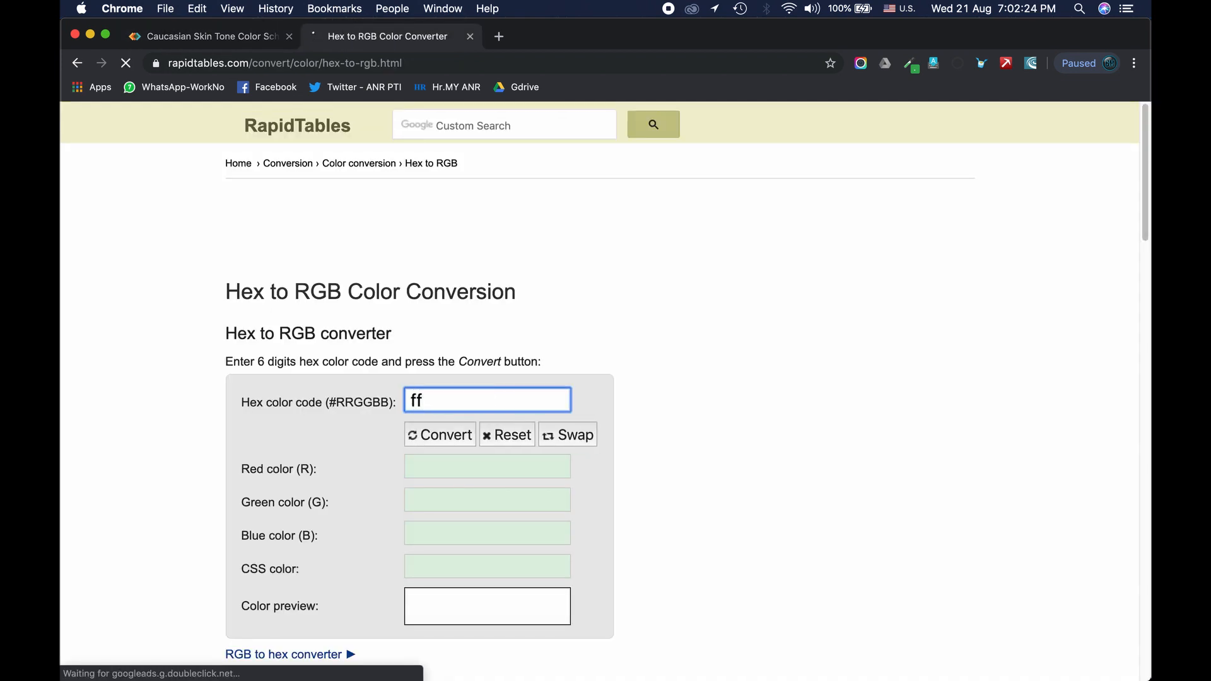
{"action": "type", "text": "eobd"}
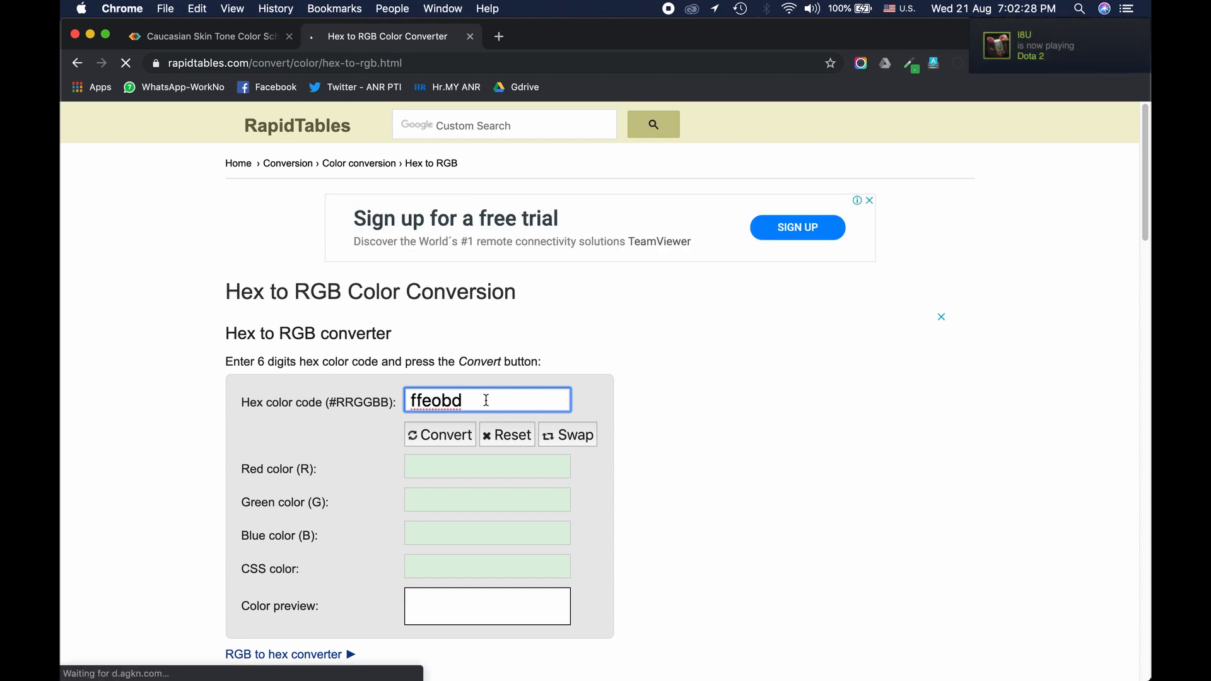
{"action": "left_click", "coordinate": [252, 39]}
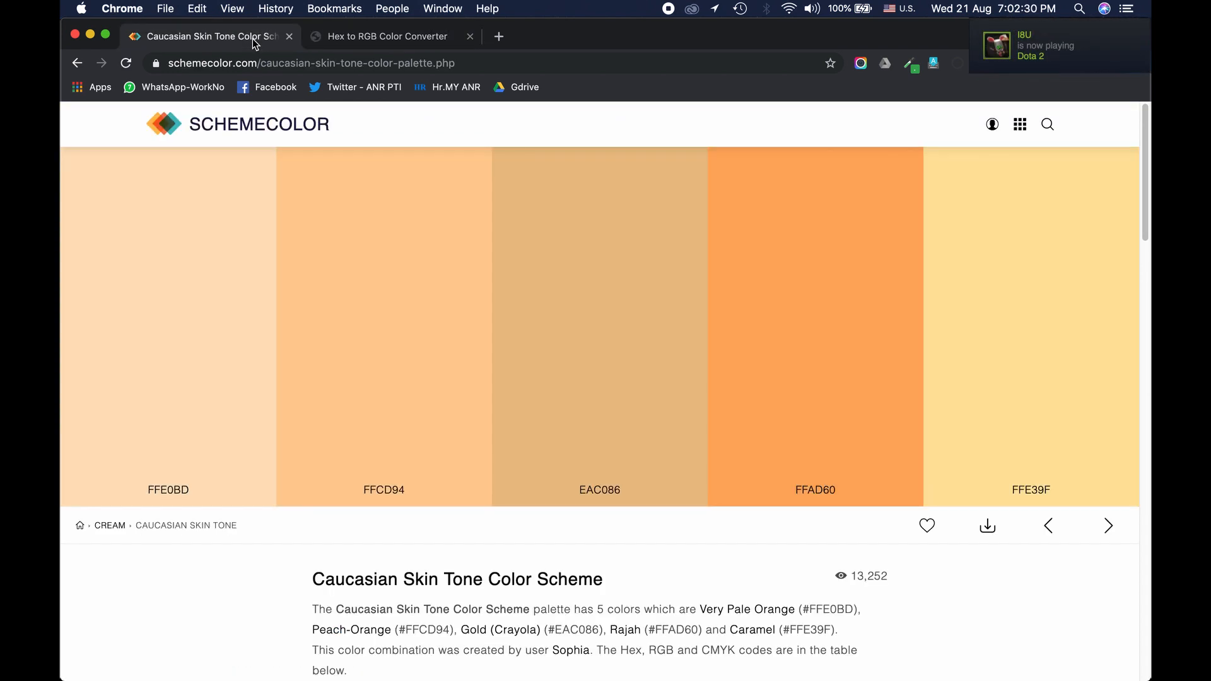
{"action": "left_click", "coordinate": [341, 39]}
{"action": "key", "text": "BackSpace"}
{"action": "key", "text": "BackSpace"}
{"action": "key", "text": "BackSpace"}
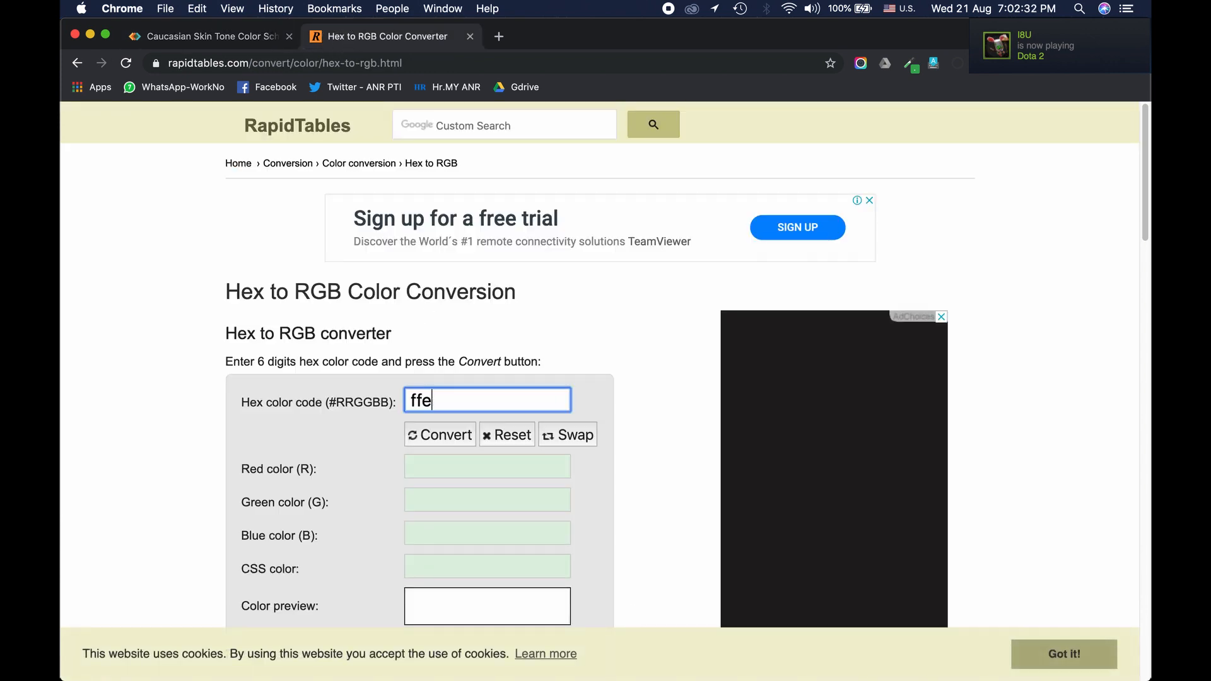
{"action": "type", "text": "0bd"}
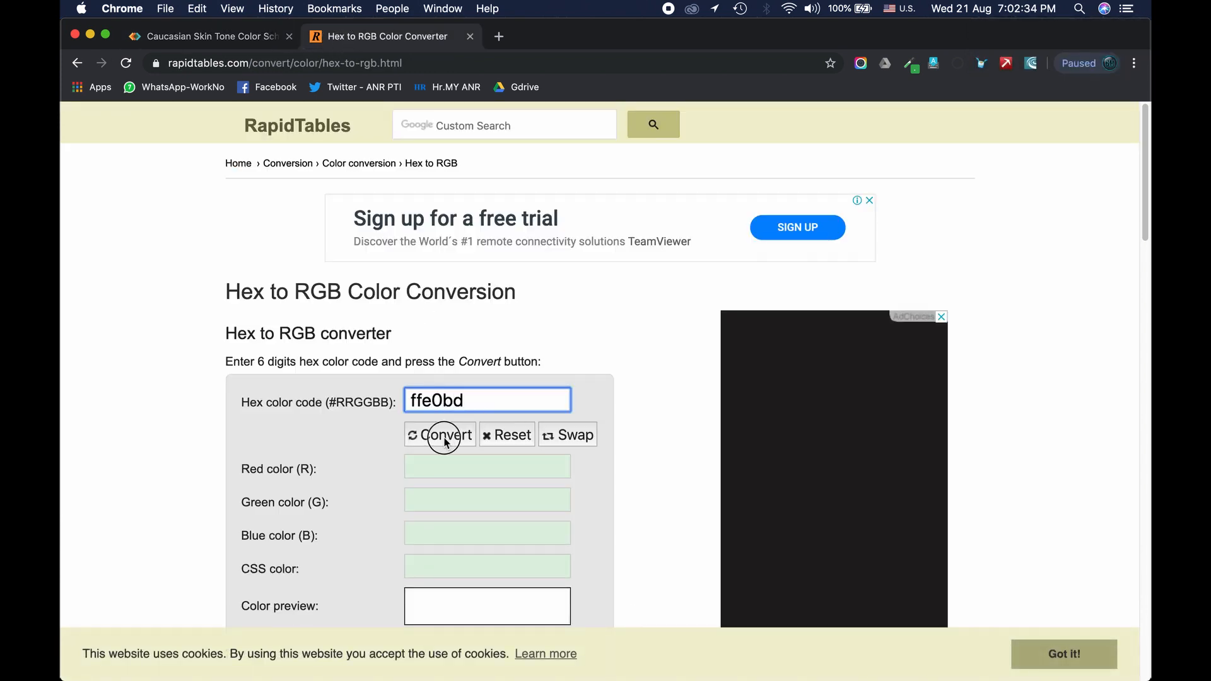
{"action": "left_click", "coordinate": [445, 440]}
{"action": "scroll", "coordinate": [439, 455], "scroll_direction": "down", "scroll_amount": 2}
Switch back to Illustrator and redefine the global process colour swatch as R=255, G=224, B=189
{"action": "key", "text": "super+m"}
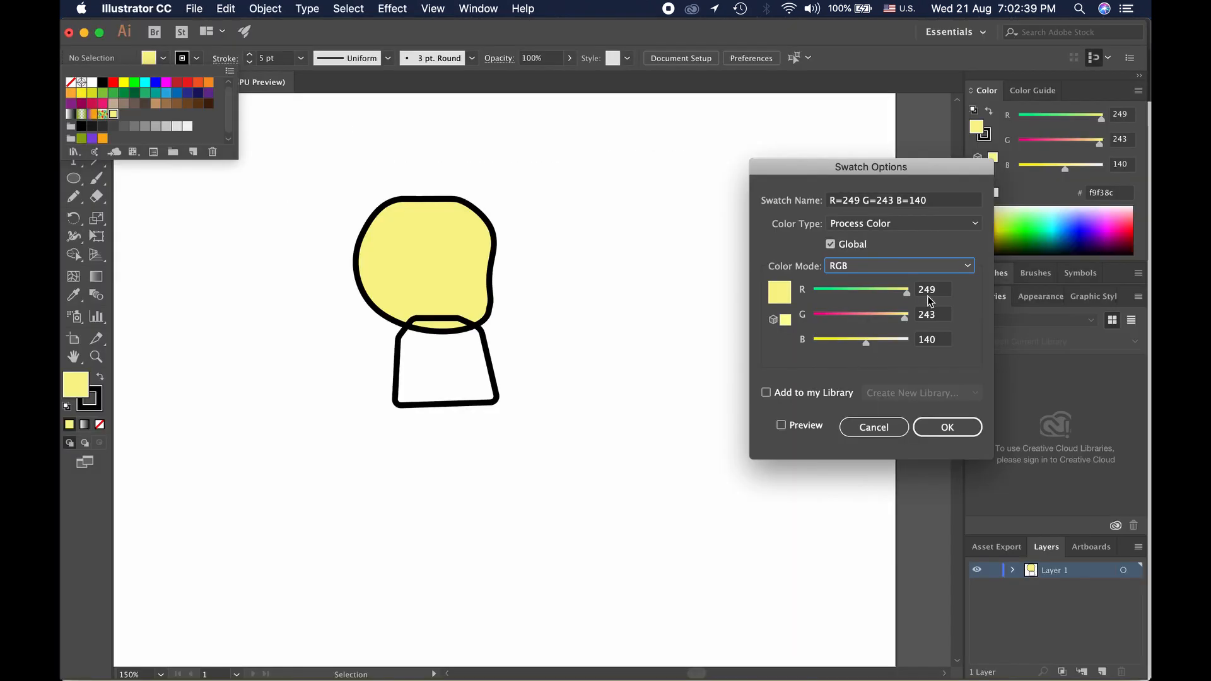
{"action": "left_click", "coordinate": [928, 294]}
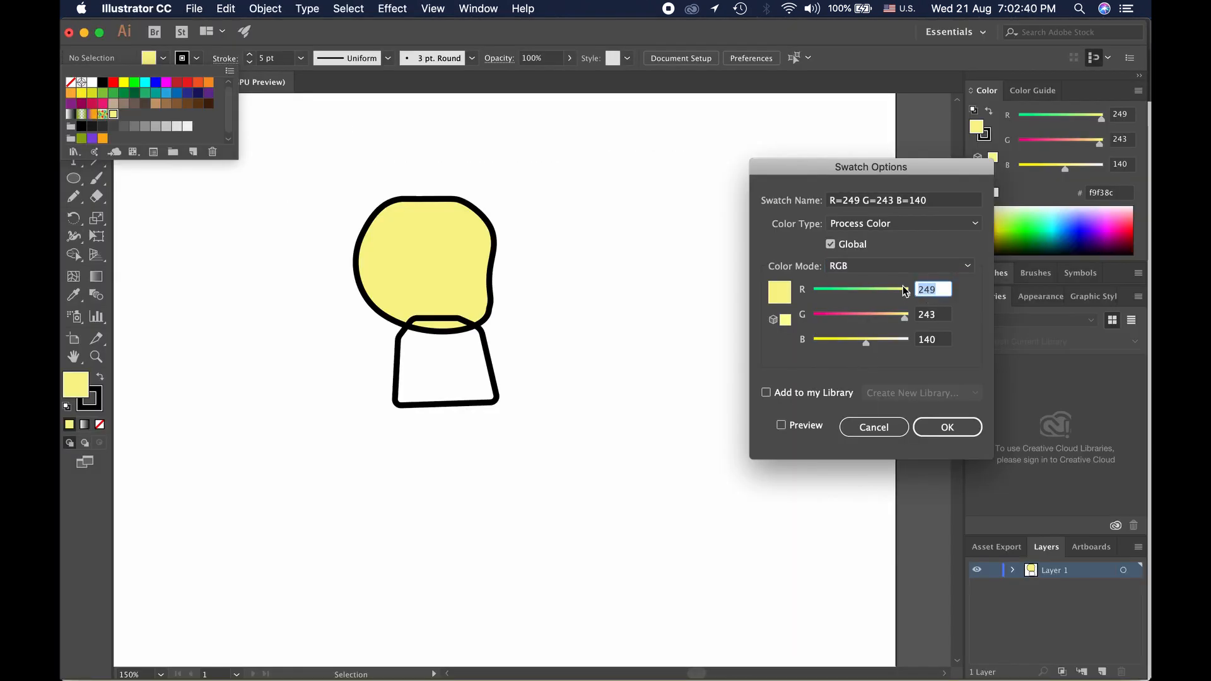
{"action": "type", "text": "255"}
{"action": "key", "text": "Tab"}
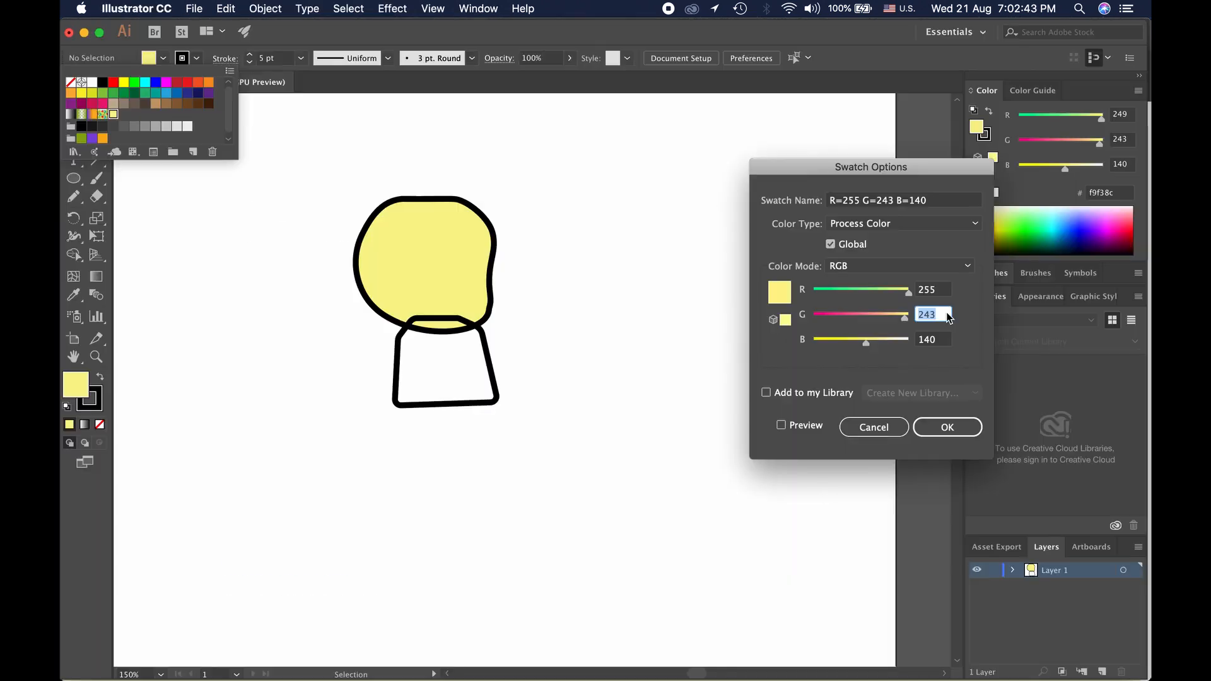
{"action": "type", "text": "22"}
{"action": "key", "text": "Tab"}
{"action": "type", "text": "1"}
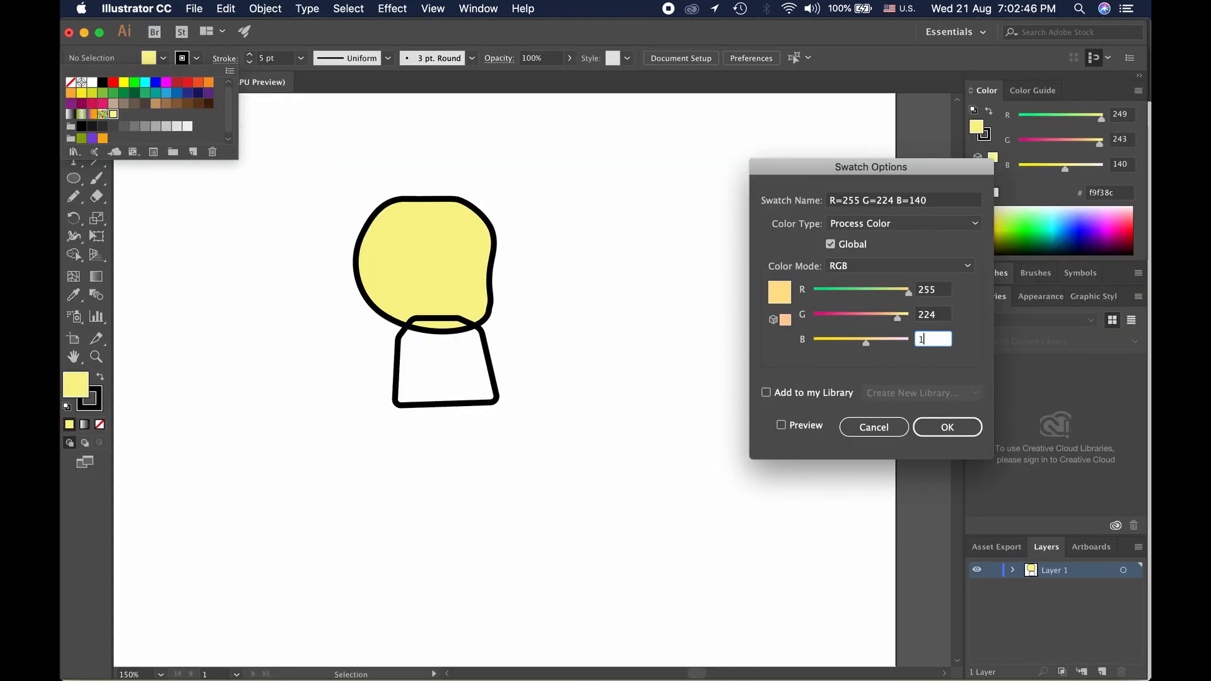
{"action": "left_click", "coordinate": [940, 427]}
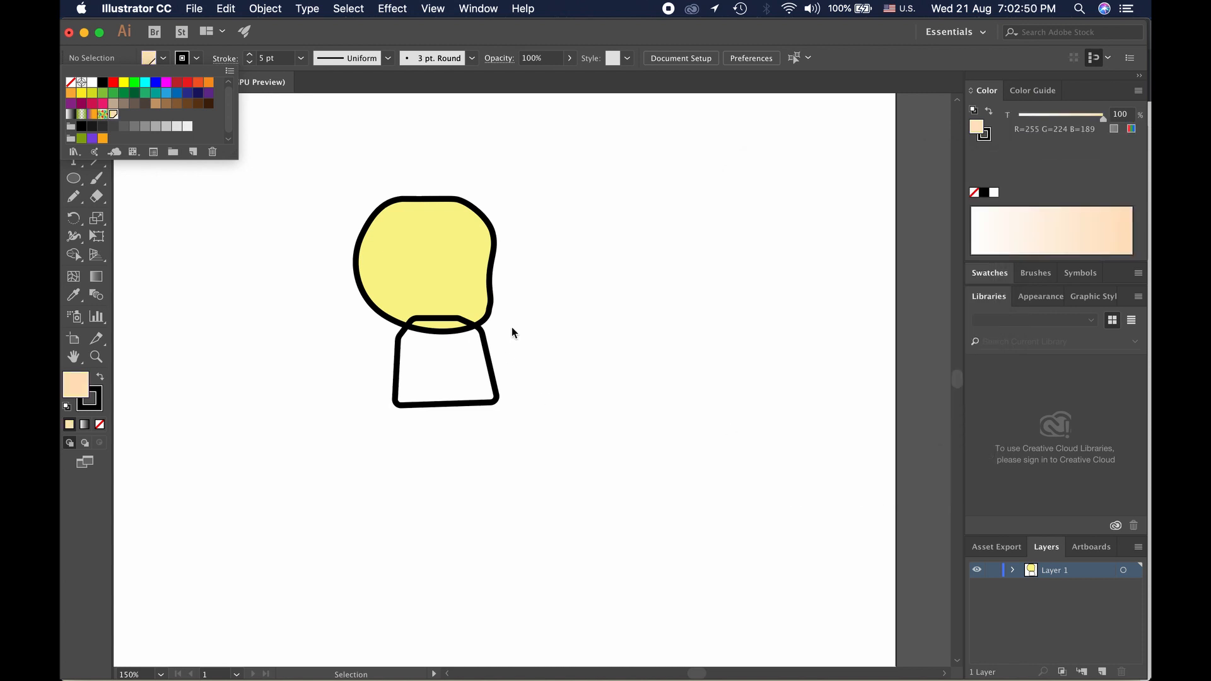
Fill the rounded upper shape with the R=255 G=224 B=189 skin-tone swatch and deselect it
{"action": "left_click", "coordinate": [512, 327]}
{"action": "left_click", "coordinate": [150, 60]}
{"action": "left_click", "coordinate": [396, 229]}
{"action": "left_click", "coordinate": [151, 59]}
{"action": "left_click", "coordinate": [282, 278]}
{"action": "left_click", "coordinate": [358, 270]}
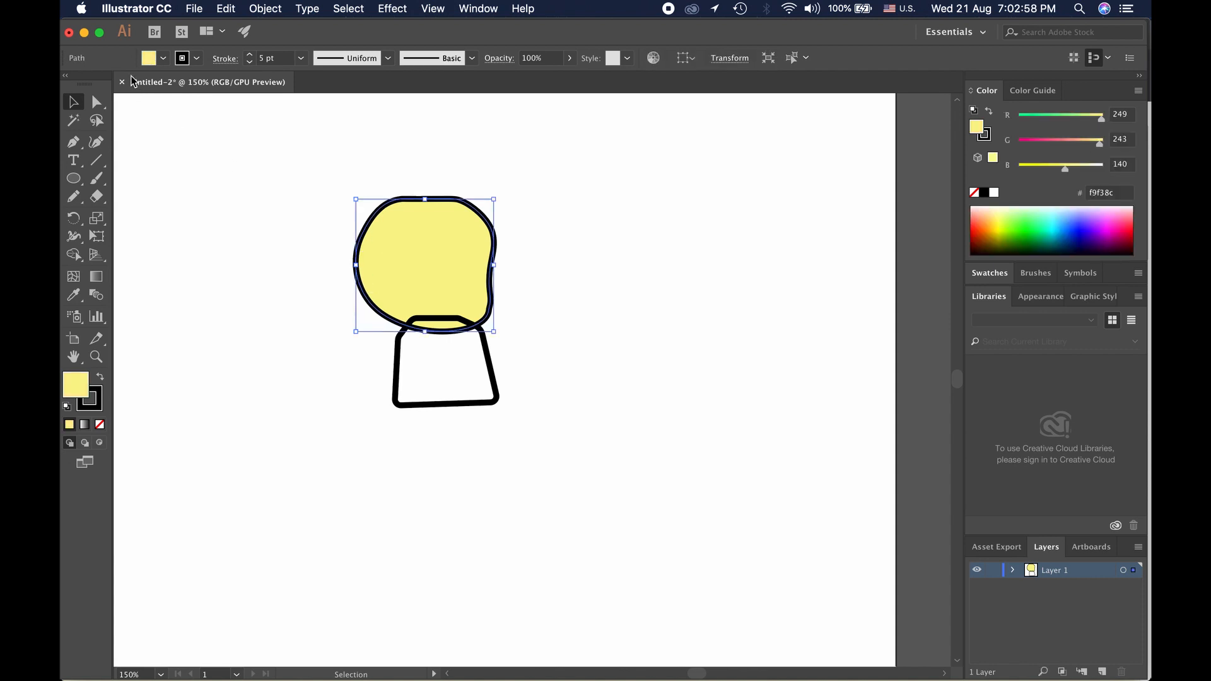
{"action": "left_click", "coordinate": [151, 58]}
{"action": "left_click", "coordinate": [113, 120]}
{"action": "left_click", "coordinate": [258, 346]}
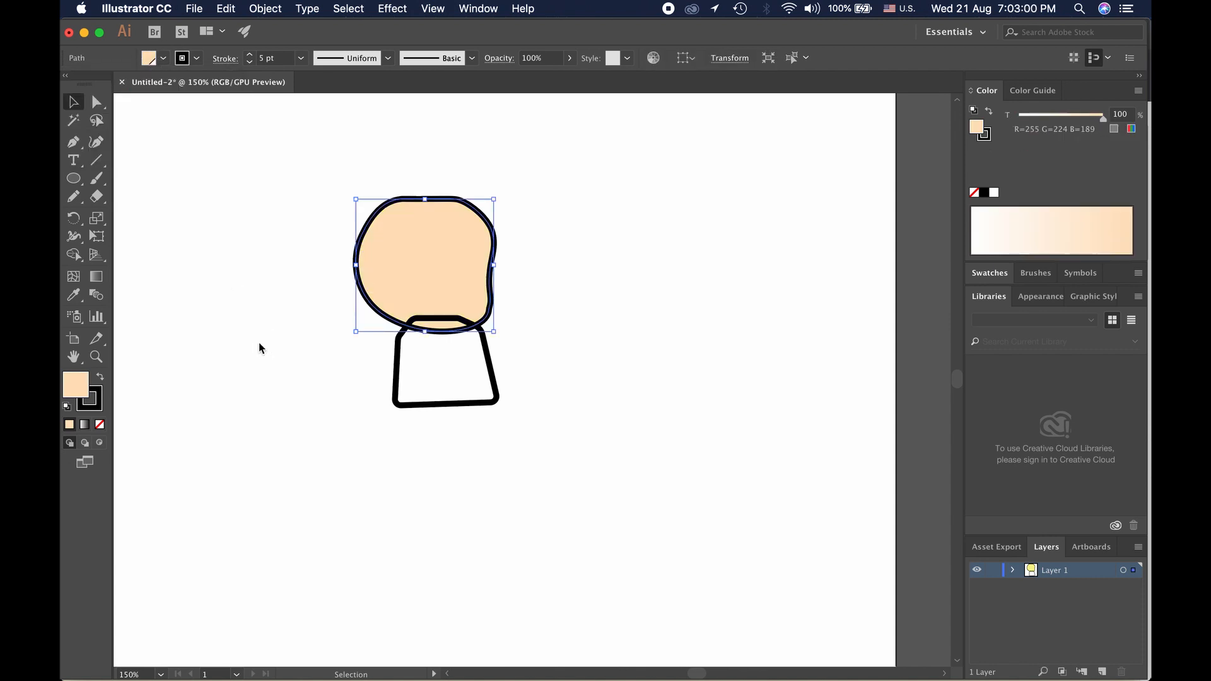
{"action": "left_click", "coordinate": [308, 363]}
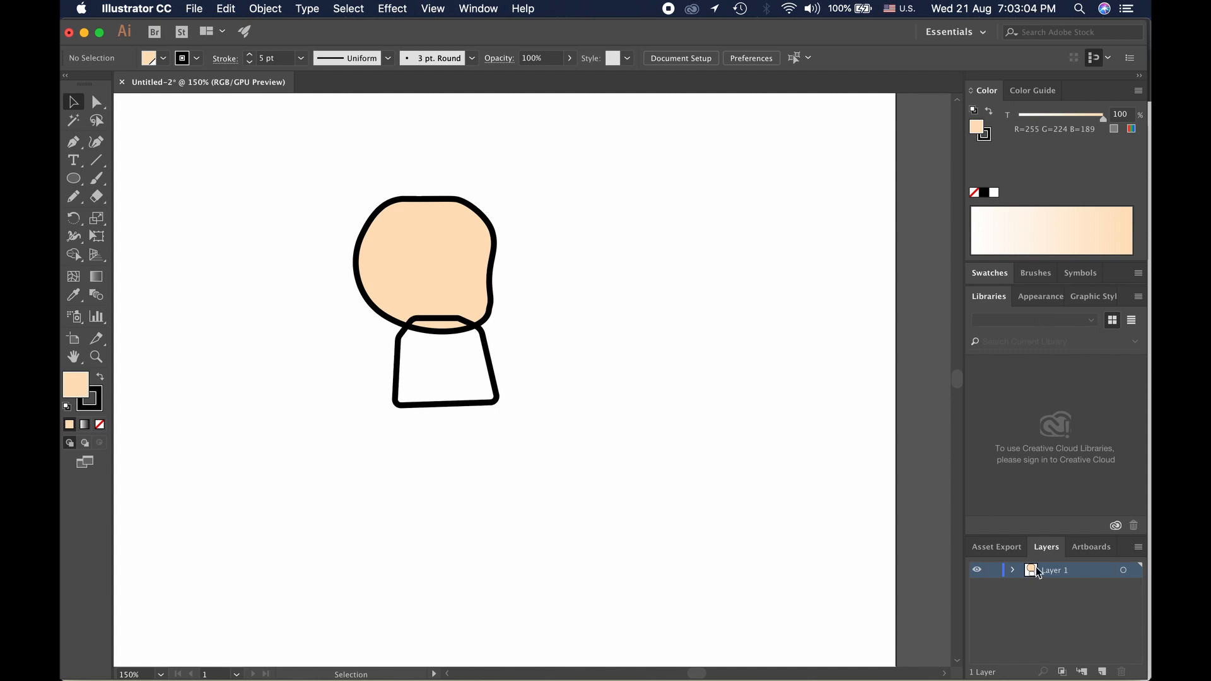
Expand Layer 1 and move the lower shape's path beneath the upper shape's path in the stacking order
{"action": "left_click", "coordinate": [1012, 570]}
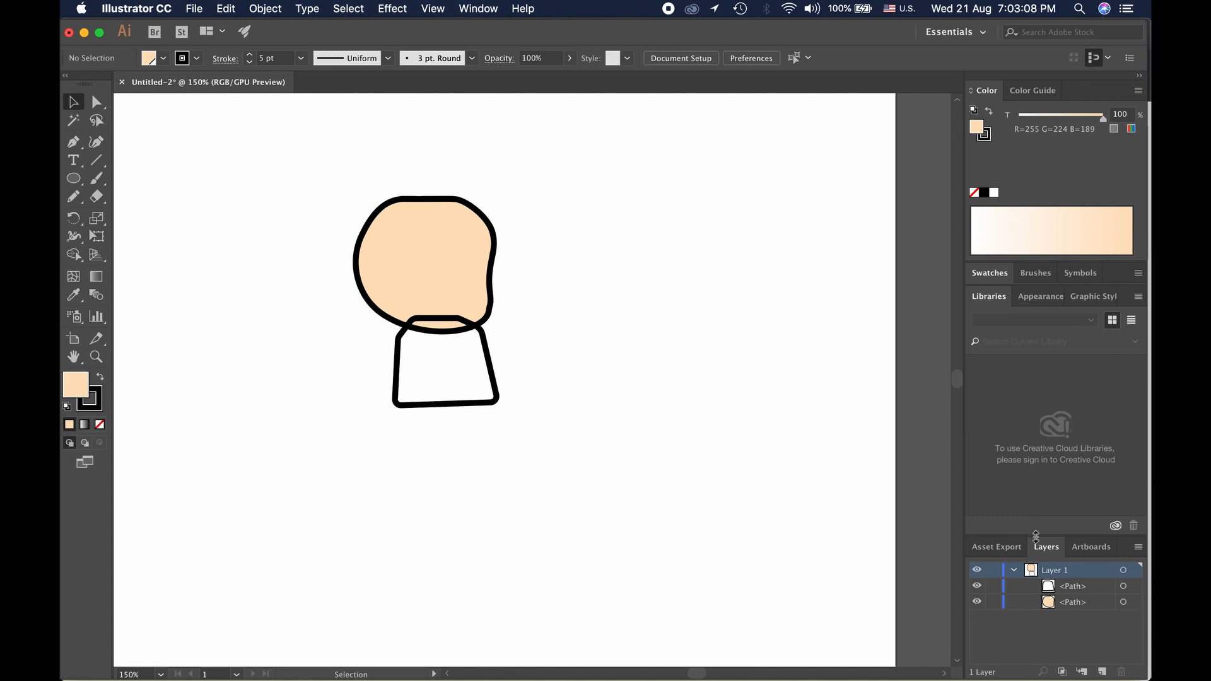
{"action": "left_click_drag", "start_coordinate": [1035, 535], "coordinate": [1035, 401]}
{"action": "left_click", "coordinate": [1050, 458]}
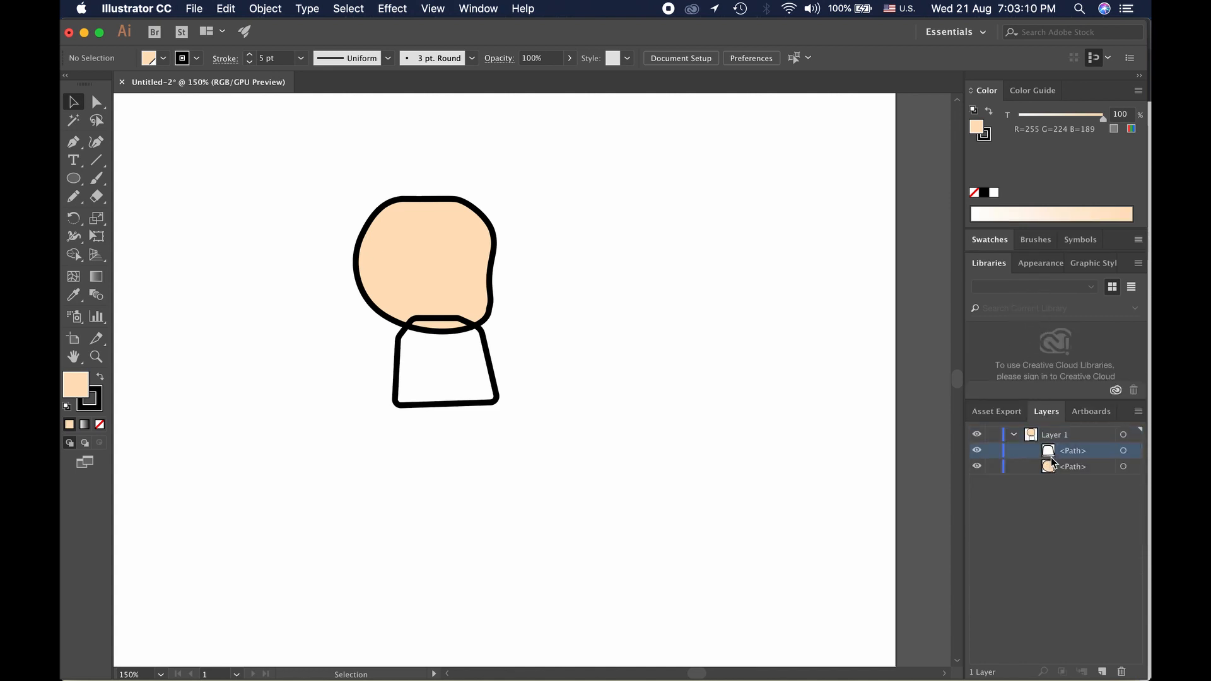
{"action": "left_click_drag", "start_coordinate": [1051, 458], "coordinate": [1051, 472]}
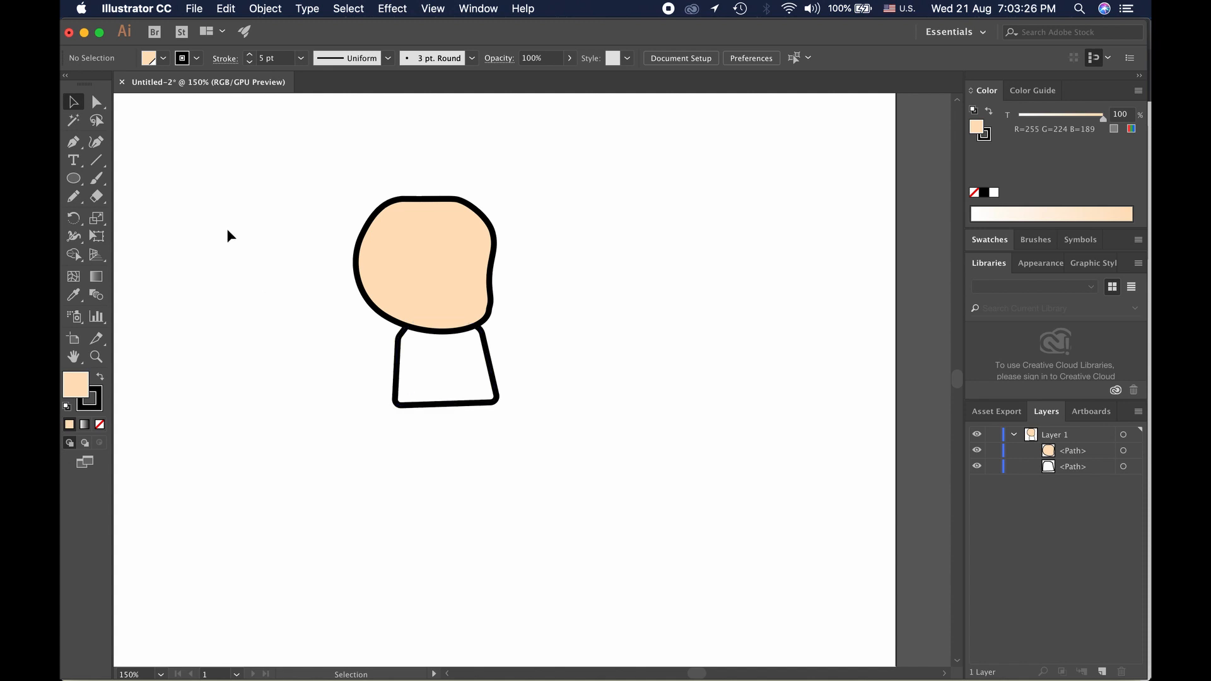
Draw a white ellipse with a 2 pt black stroke, about 0.58 × 0.63 in, as an eye on the head's left side
{"action": "left_click", "coordinate": [81, 184]}
{"action": "left_click", "coordinate": [81, 183]}
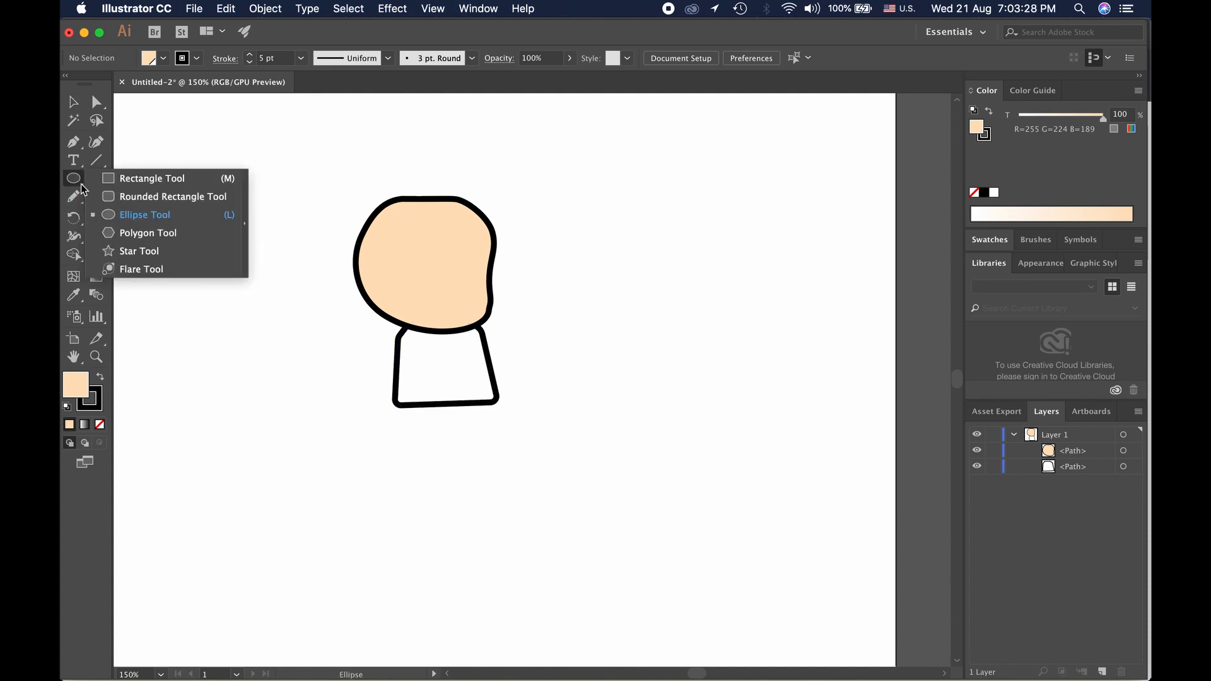
{"action": "left_click", "coordinate": [124, 209]}
{"action": "left_click", "coordinate": [163, 59]}
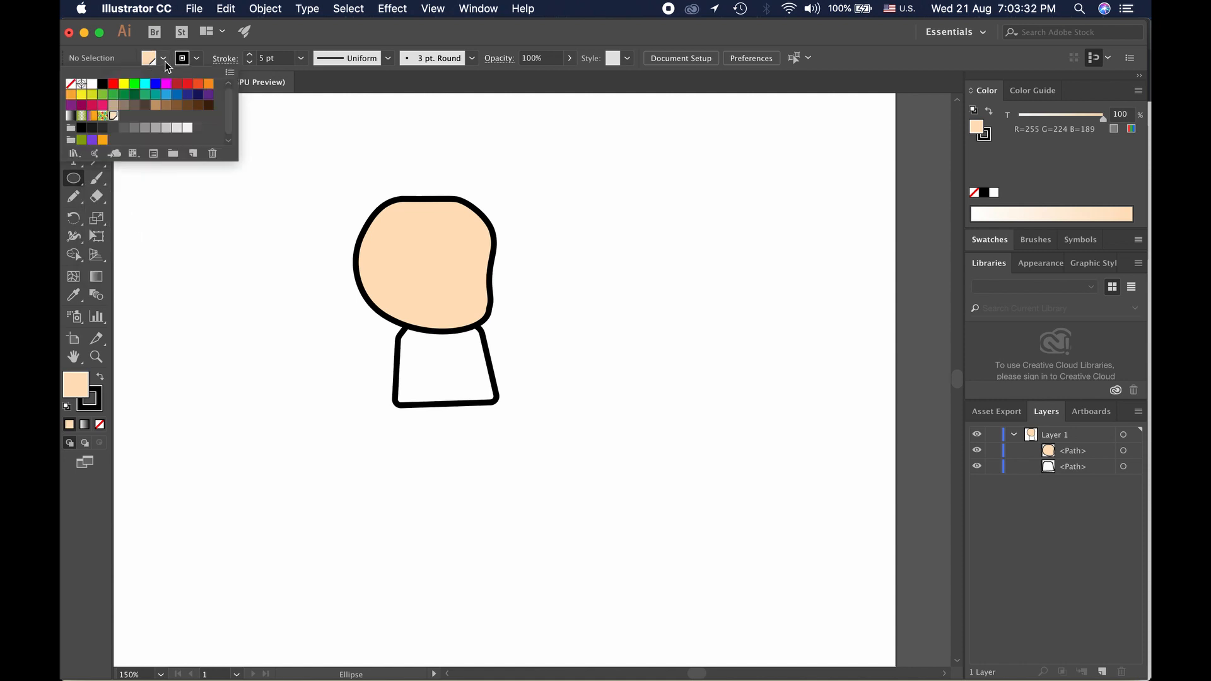
{"action": "left_click", "coordinate": [93, 83]}
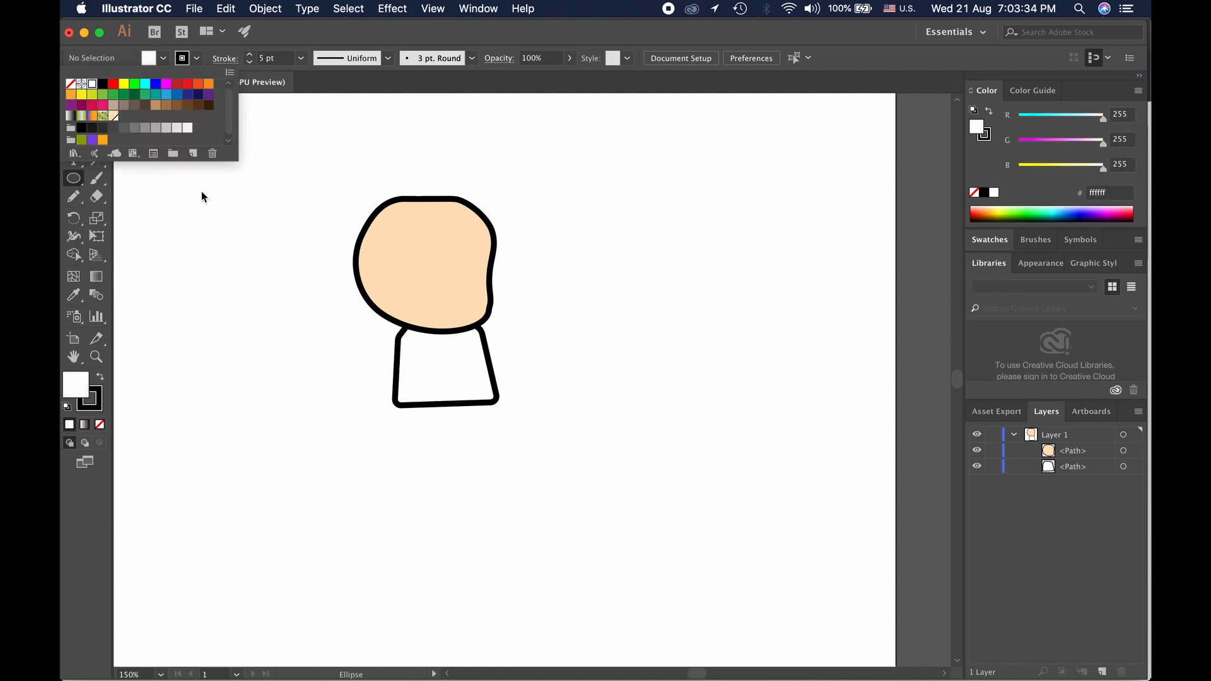
{"action": "left_click", "coordinate": [250, 63]}
{"action": "left_click_drag", "start_coordinate": [258, 217], "coordinate": [432, 283]}
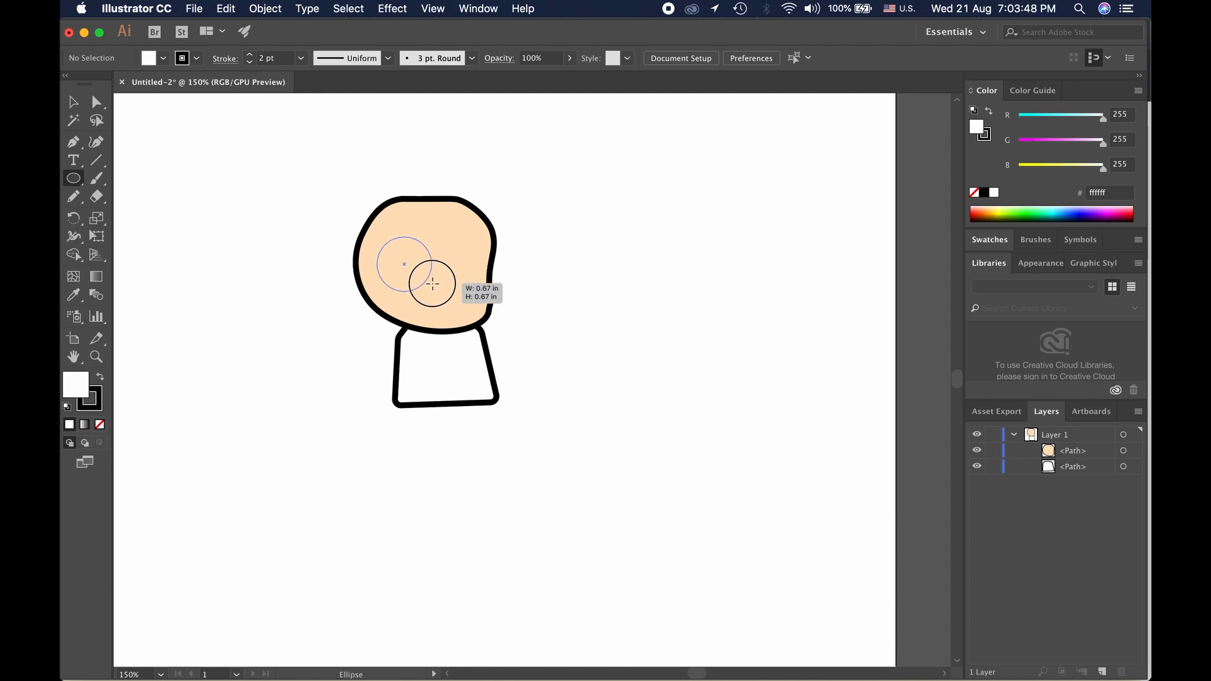
{"action": "left_click_drag", "start_coordinate": [433, 283], "coordinate": [425, 289]}
{"action": "left_click", "coordinate": [170, 147]}
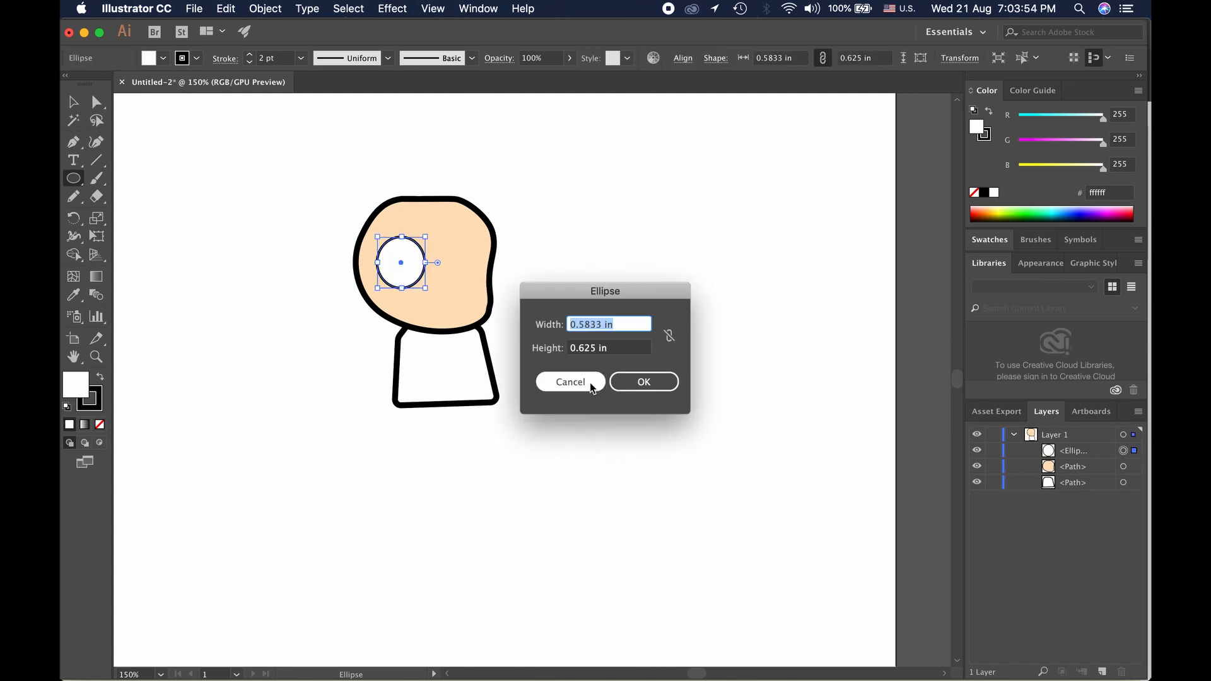
{"action": "left_click", "coordinate": [574, 381]}
{"action": "left_click", "coordinate": [73, 101]}
{"action": "left_click", "coordinate": [219, 195]}
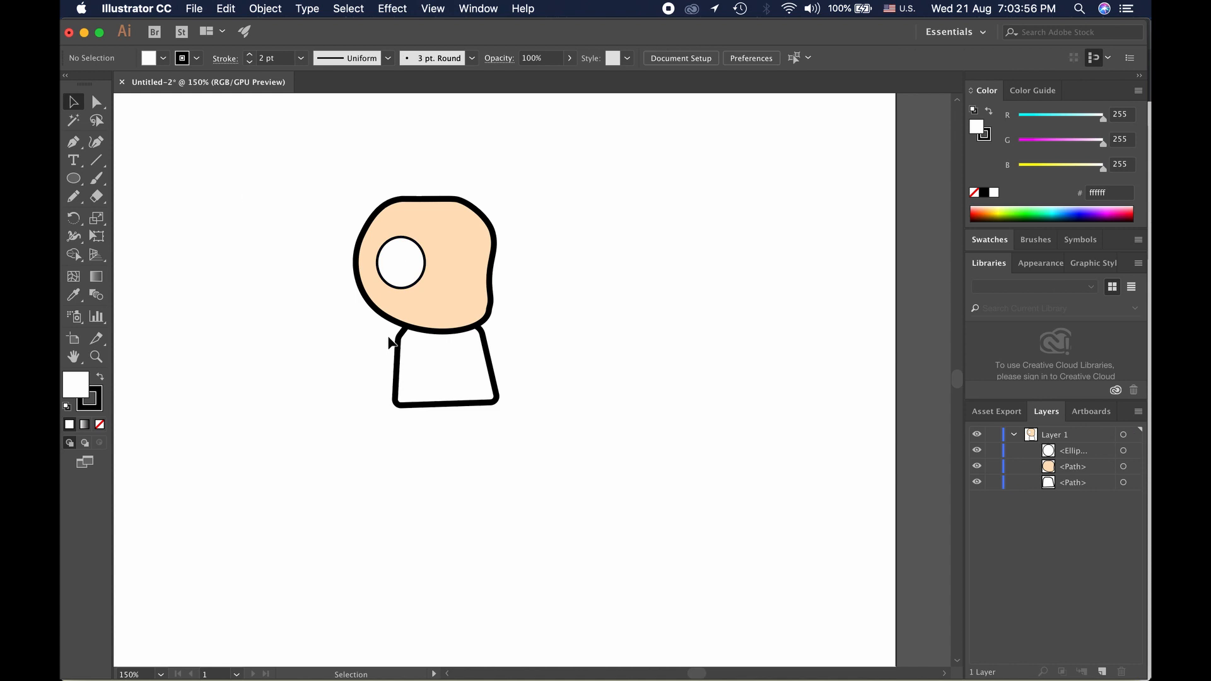
Place a smaller copy of the eye ellipse, about 0.29 × 0.31 in, inside its lower right and fill it with blue R=41 G=171 B=226
{"action": "left_click", "coordinate": [405, 290]}
{"action": "mouse_move", "coordinate": [405, 290]}
{"action": "left_mouse_down"}
{"action": "mouse_move", "coordinate": [537, 408]}
{"action": "mouse_move", "coordinate": [554, 405]}
{"action": "mouse_move", "coordinate": [410, 271]}
{"action": "mouse_move", "coordinate": [410, 281]}
{"action": "left_mouse_up"}
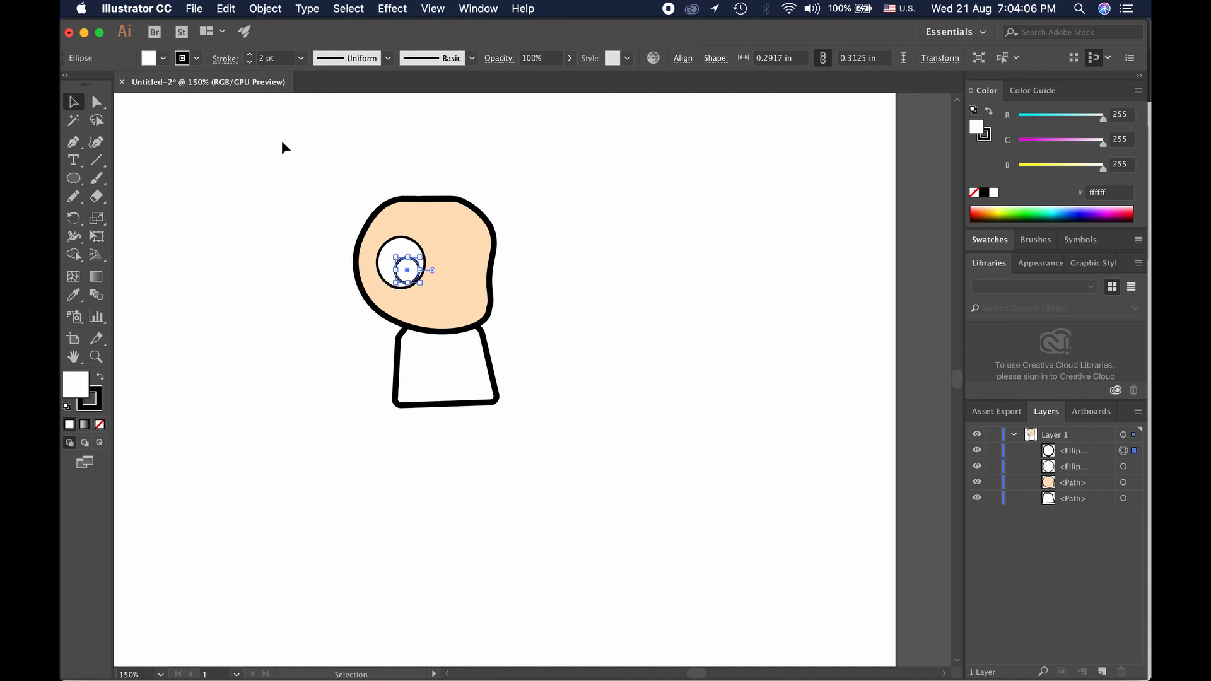
{"action": "left_click", "coordinate": [164, 57]}
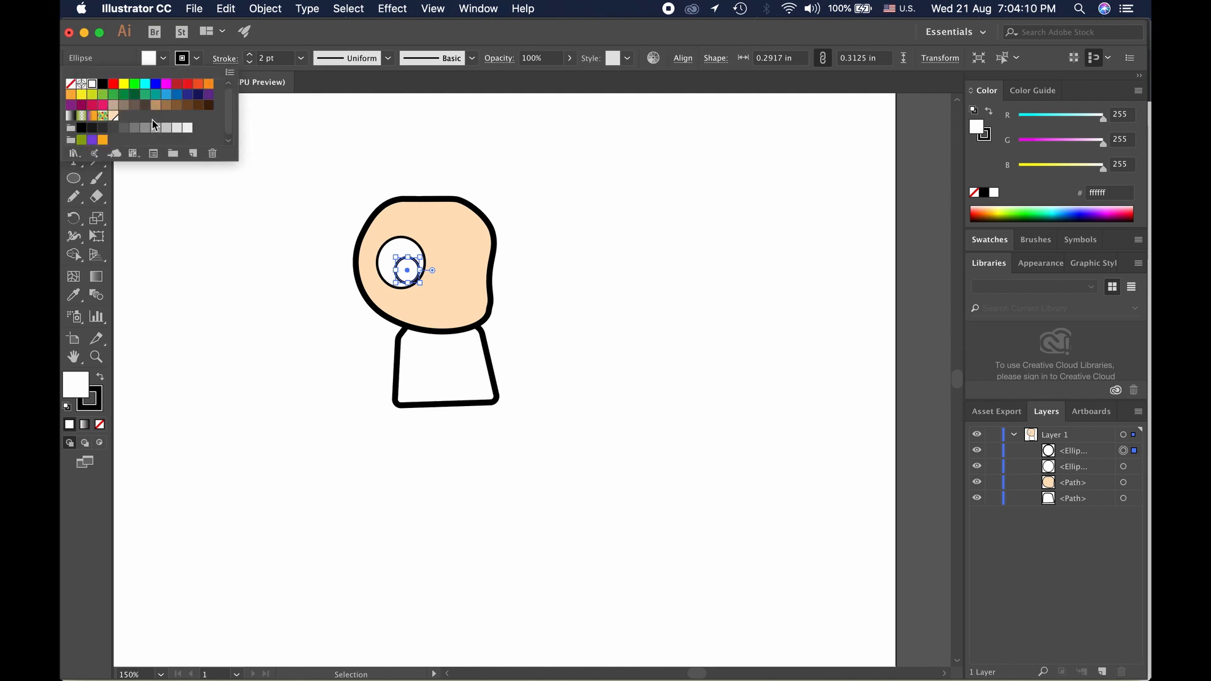
{"action": "left_click", "coordinate": [167, 96]}
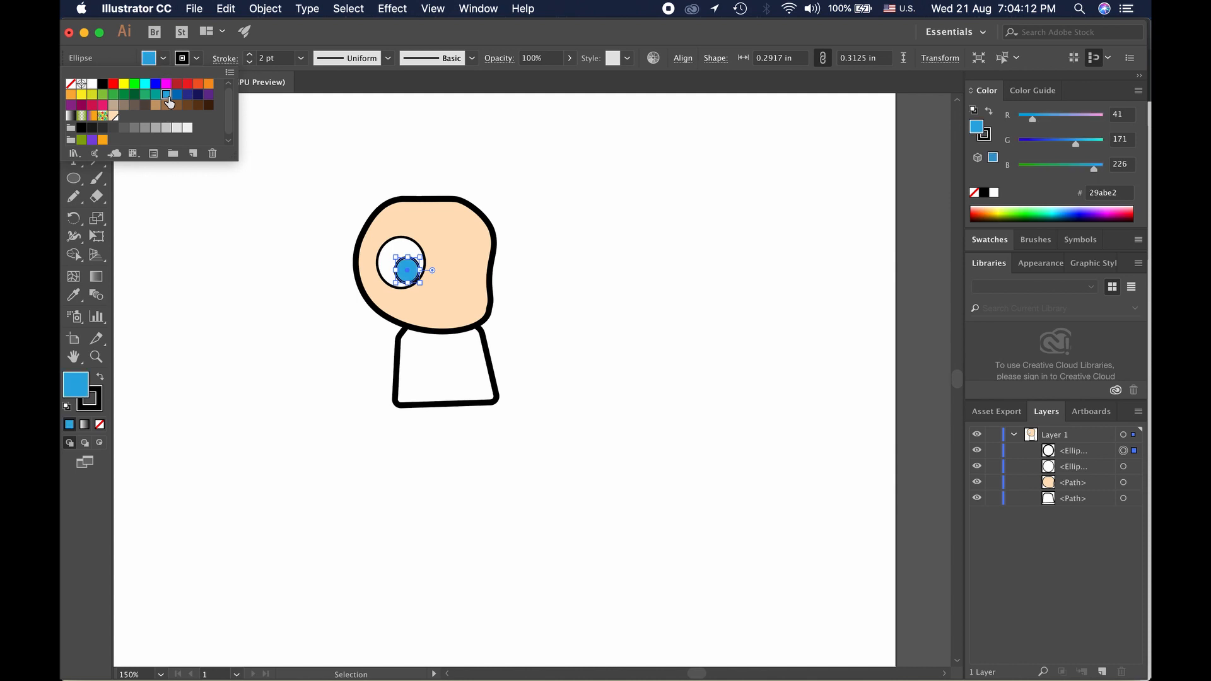
{"action": "left_click", "coordinate": [275, 262]}
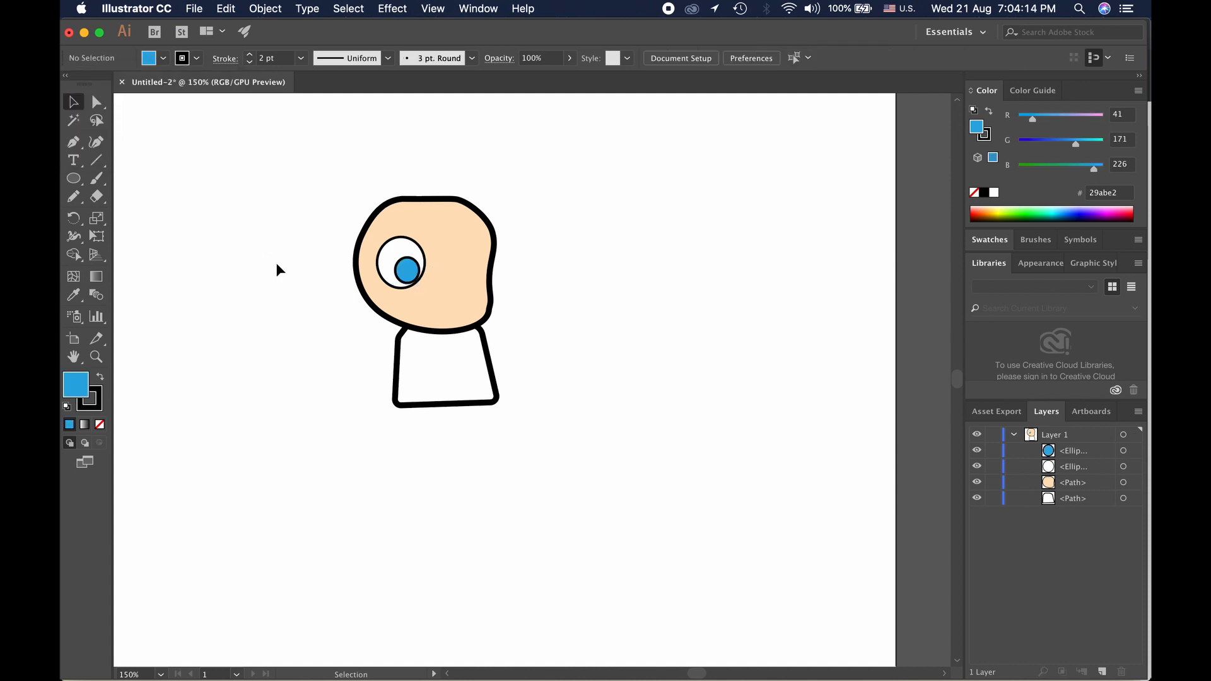
Duplicate the blue iris ellipse and fill the copy with black
{"action": "left_click", "coordinate": [411, 285]}
{"action": "key", "text": "super+c"}
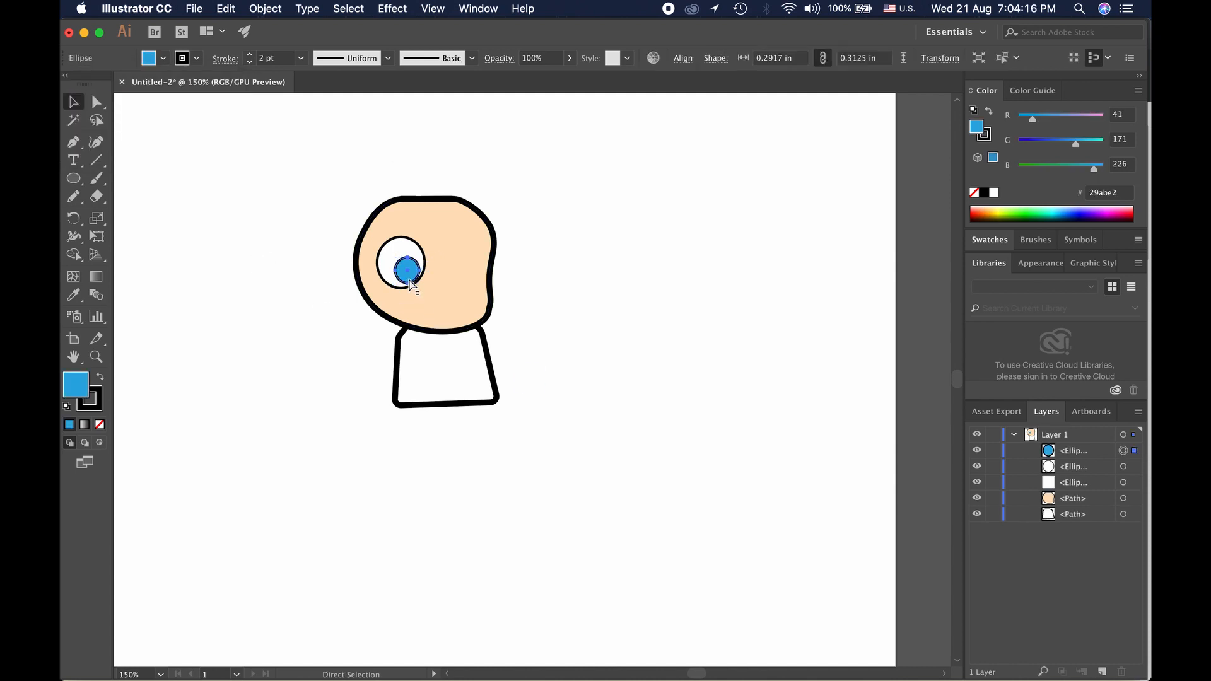
{"action": "key", "text": "super+v"}
{"action": "left_click", "coordinate": [165, 63]}
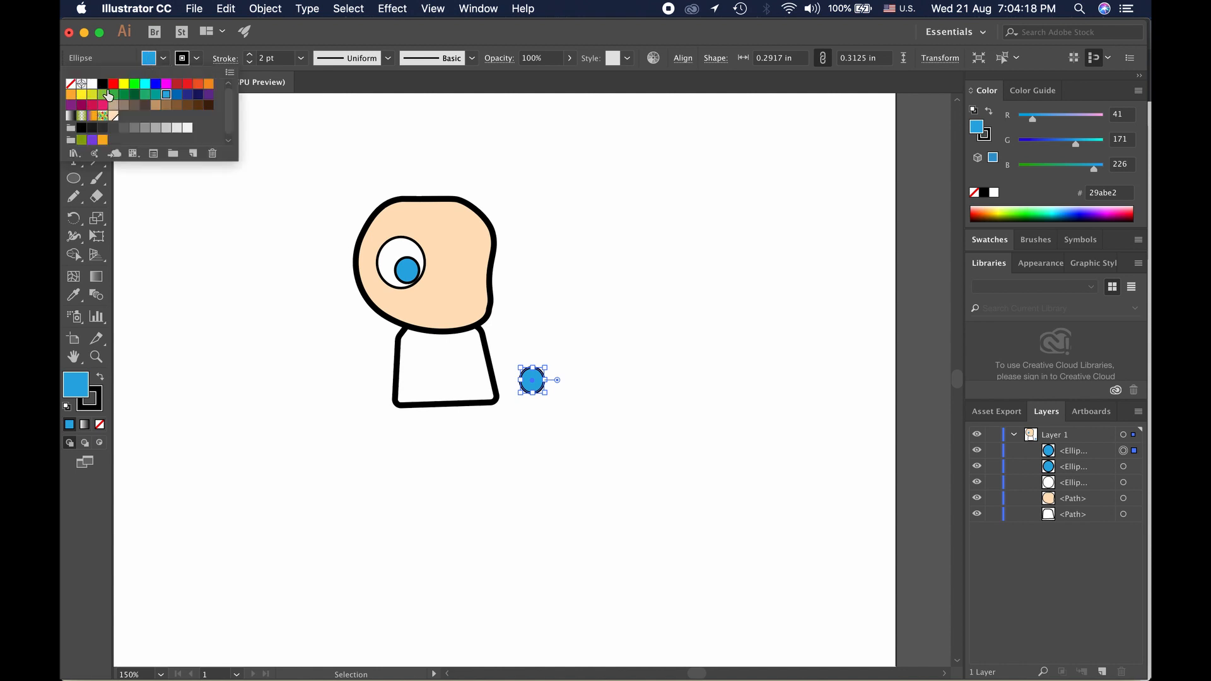
{"action": "left_click", "coordinate": [101, 95]}
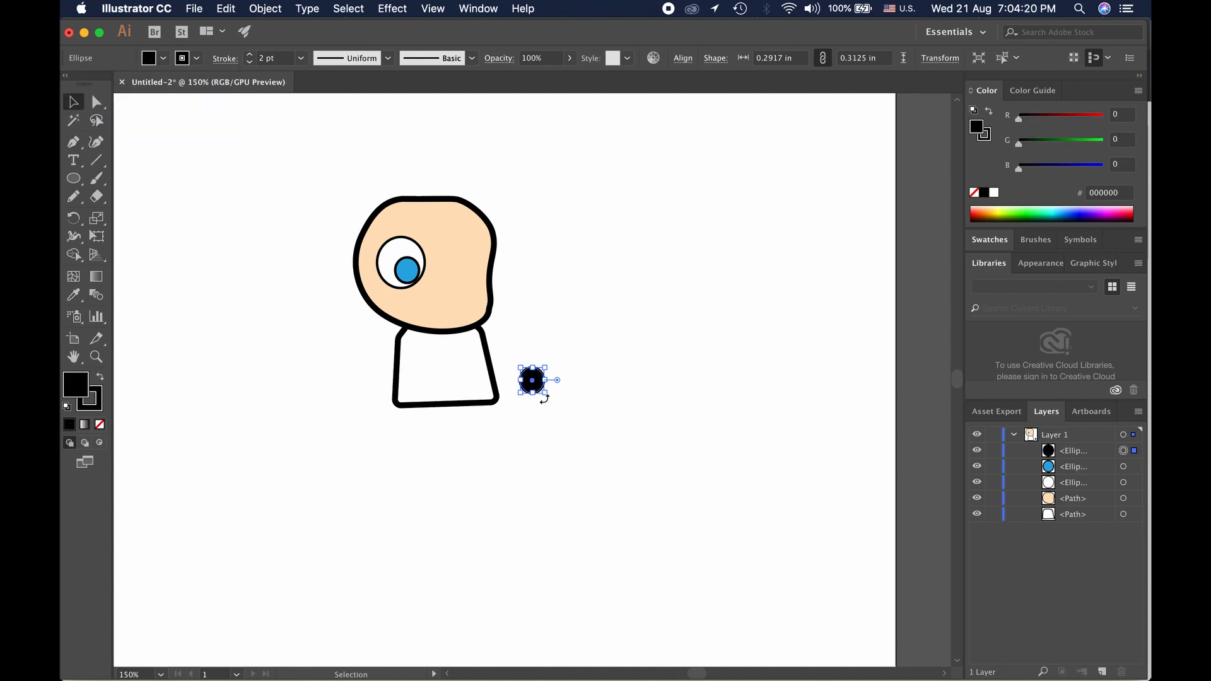
Shrink the black ellipse to about 0.19 × 0.21 in and position it as a pupil in the iris's lower right
{"action": "left_click_drag", "start_coordinate": [546, 398], "coordinate": [417, 284]}
{"action": "left_click", "coordinate": [556, 401]}
{"action": "scroll", "coordinate": [432, 292], "scroll_direction": "up", "scroll_amount": 6}
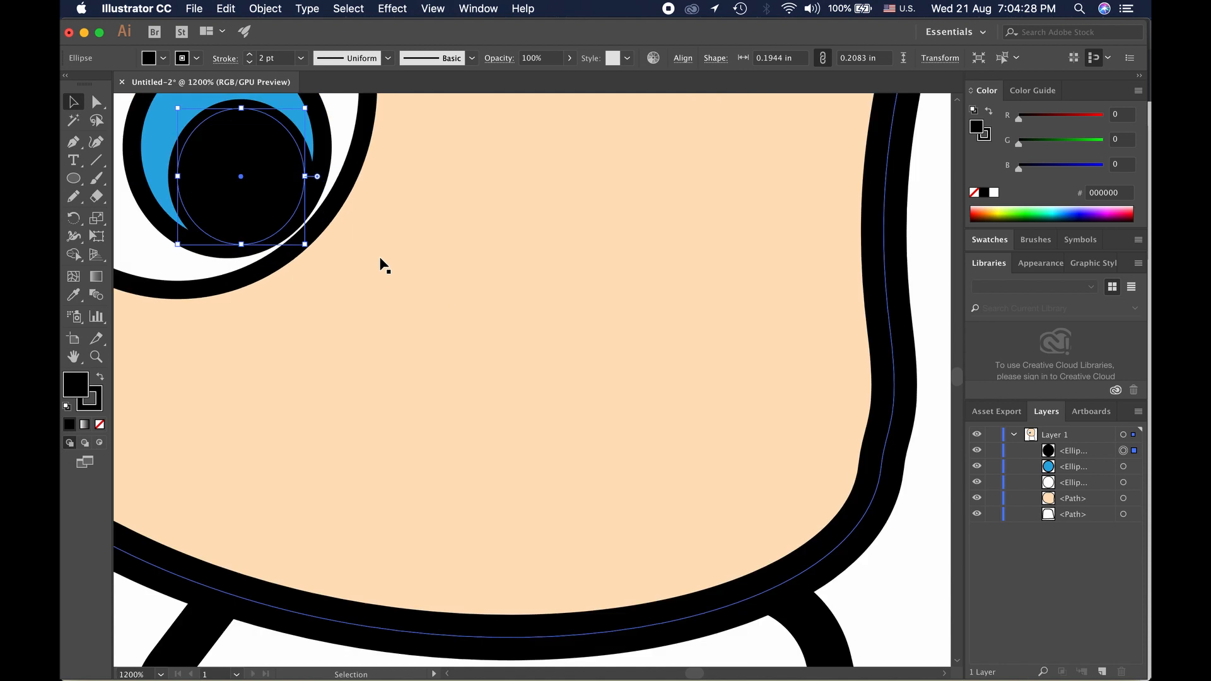
{"action": "key", "text": "Right"}
{"action": "key", "text": "Up"}
{"action": "key", "text": "Left"}
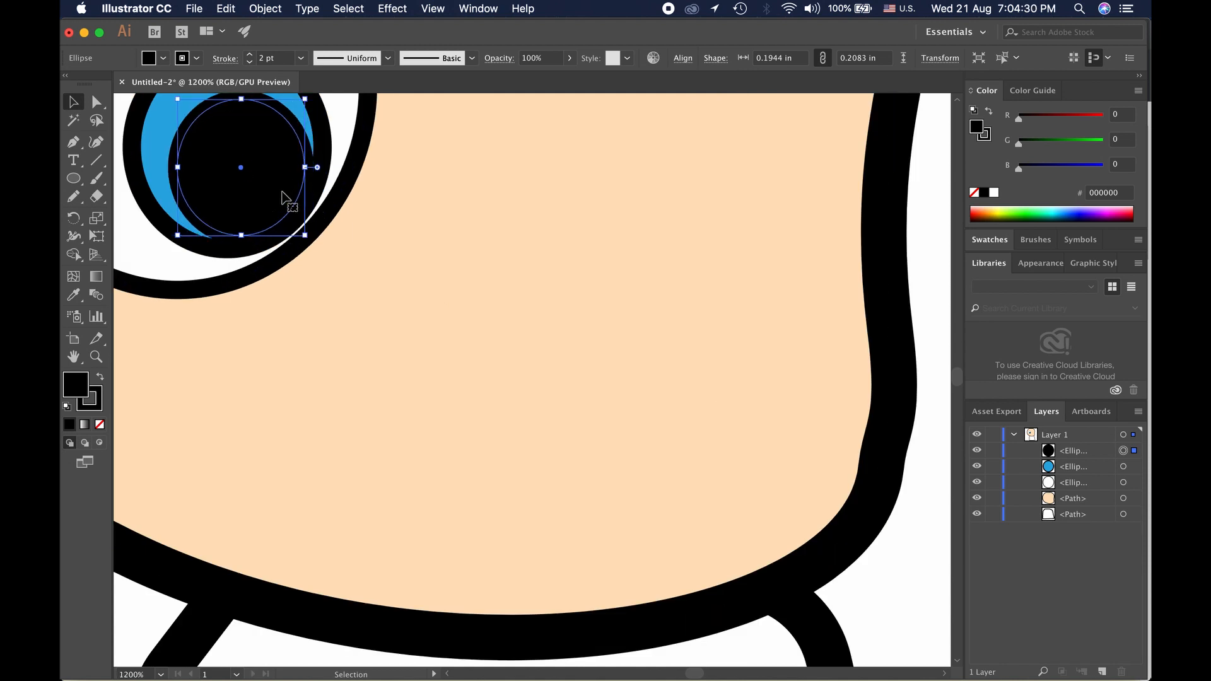
Remove the stroke from the black pupil and deselect it
{"action": "left_click", "coordinate": [184, 58]}
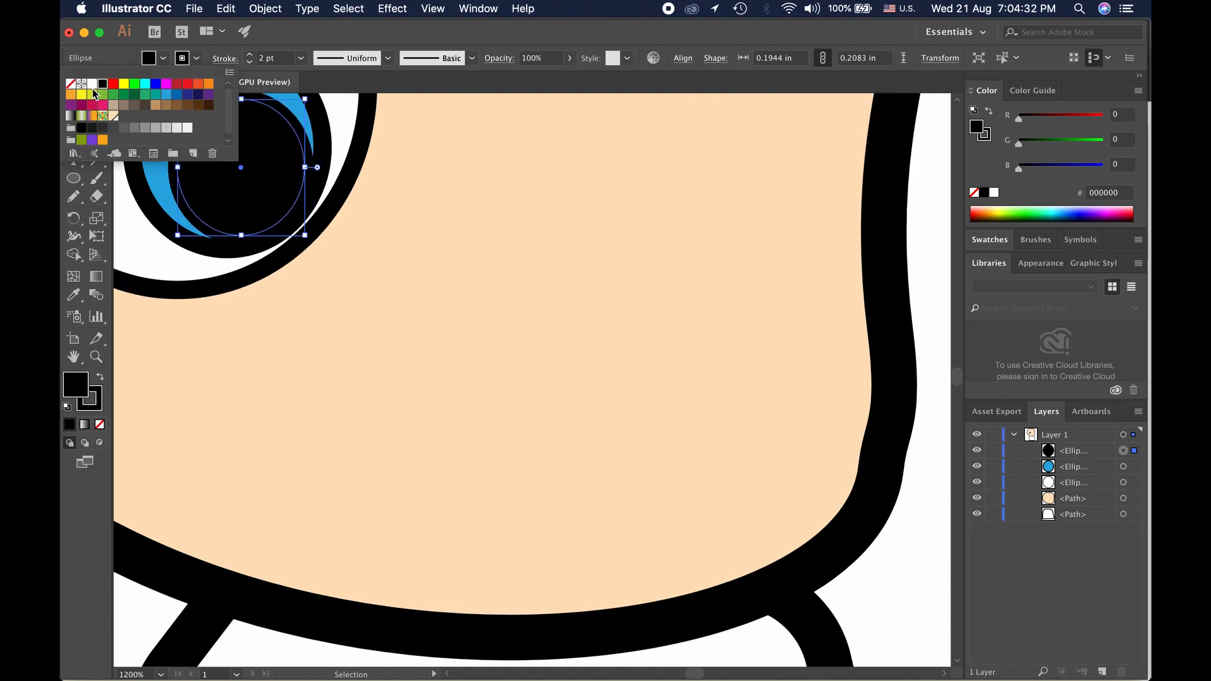
{"action": "left_click", "coordinate": [70, 84]}
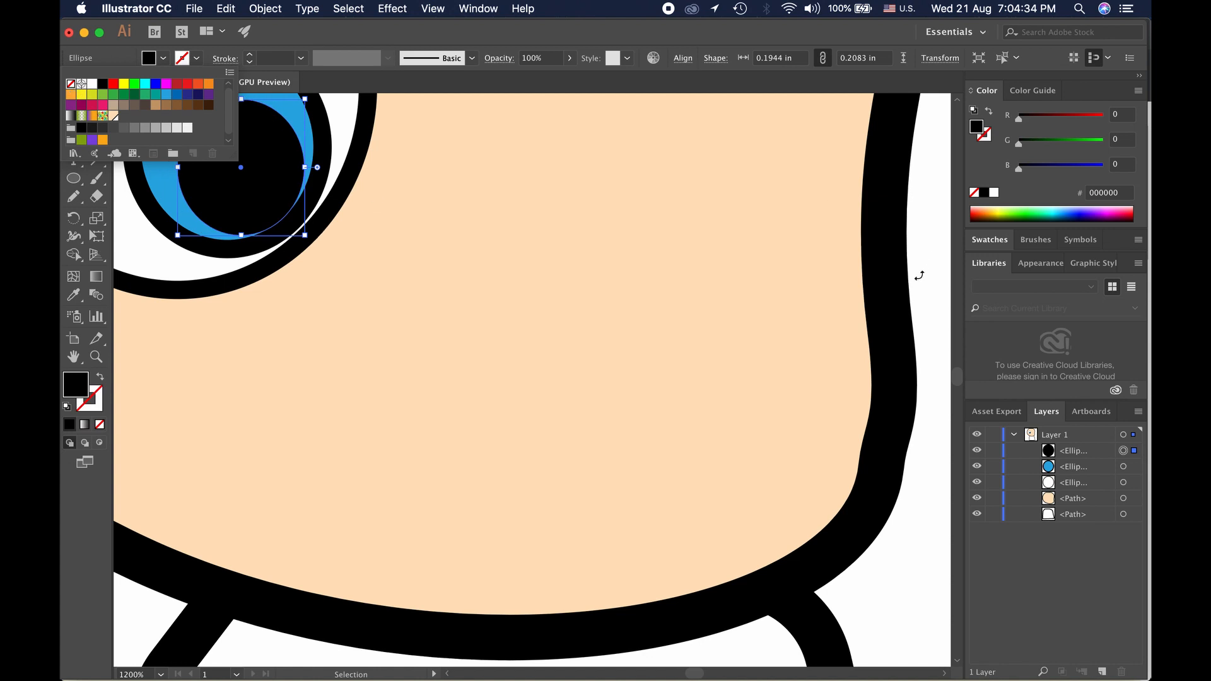
{"action": "scroll", "coordinate": [260, 464], "scroll_direction": "down", "scroll_amount": 4}
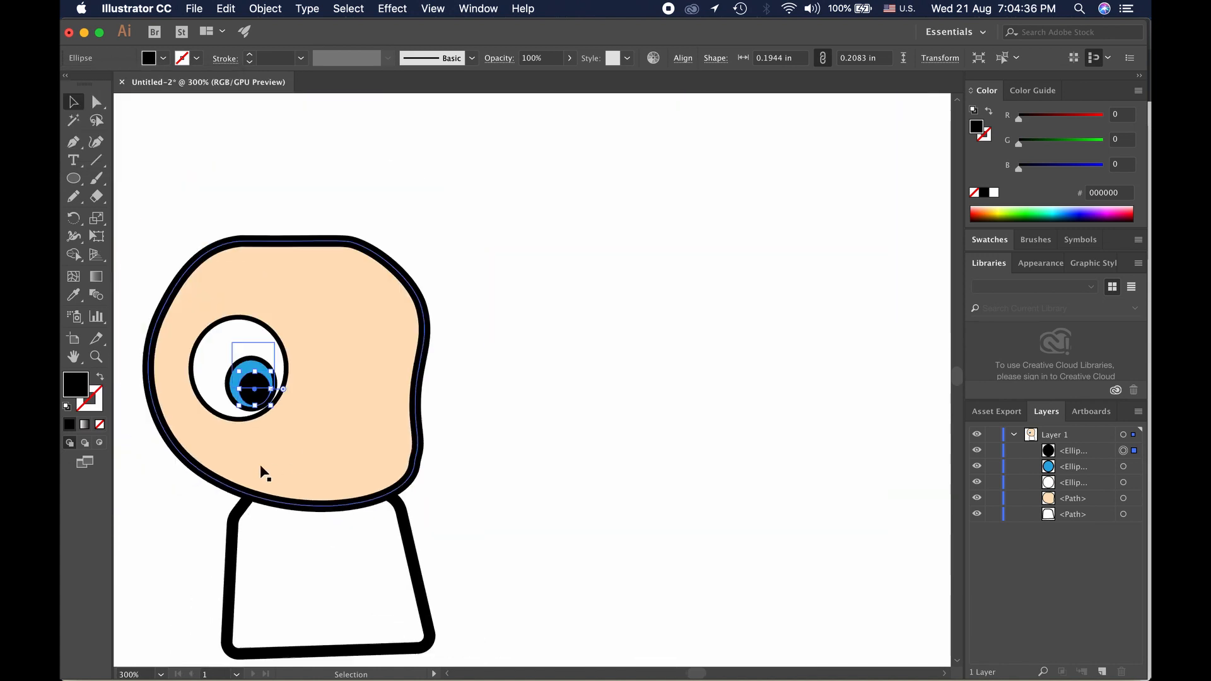
{"action": "left_click", "coordinate": [205, 516]}
{"action": "left_click_drag", "start_coordinate": [205, 516], "coordinate": [414, 423]}
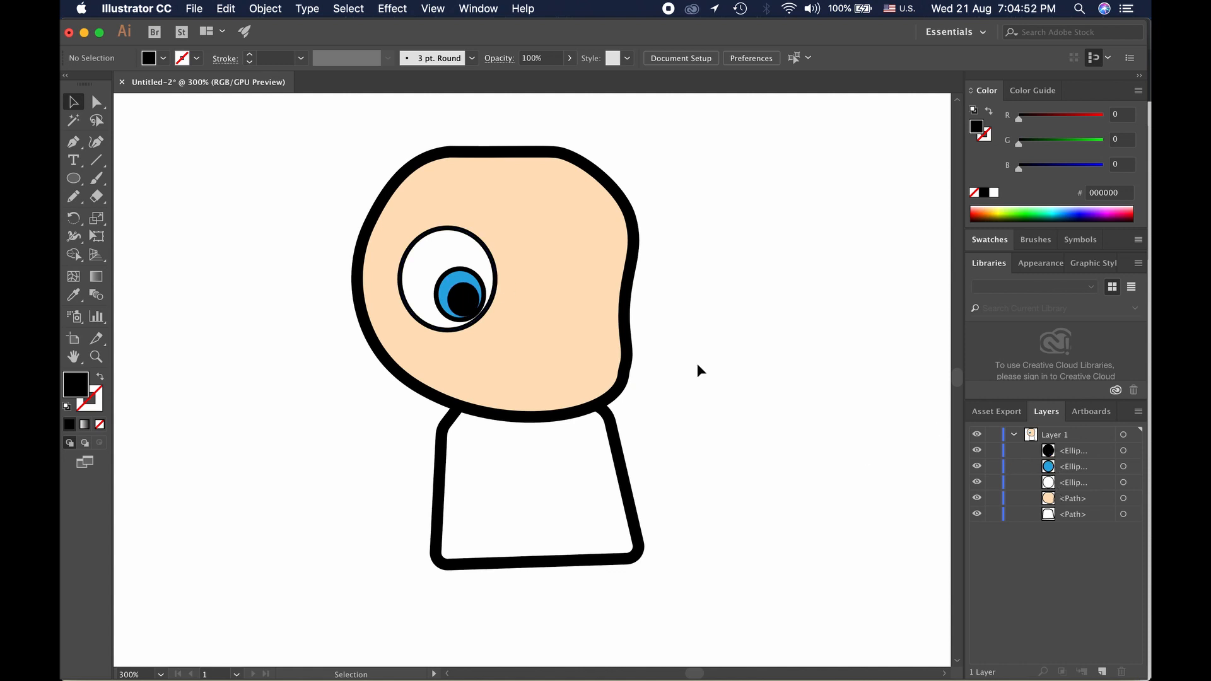
Duplicate the eye's white, iris and pupil together and place the copy beside the original on the head's right side
{"action": "left_click", "coordinate": [467, 258]}
{"action": "left_click", "coordinate": [463, 291], "text": "shift"}
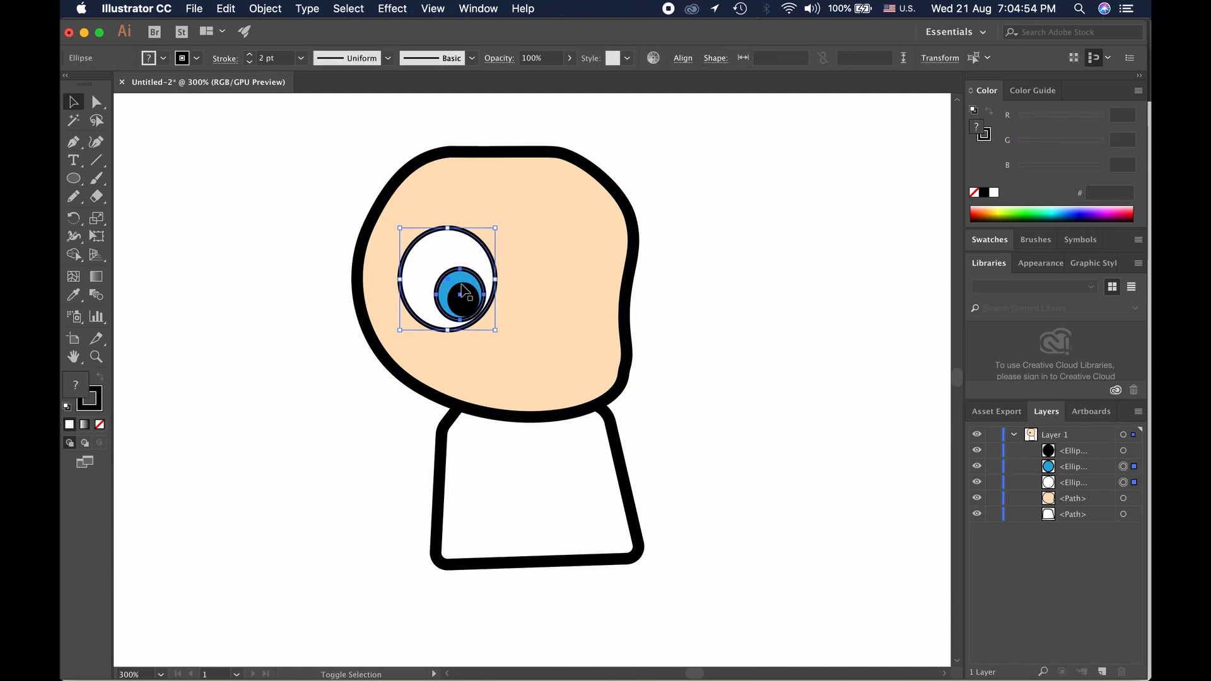
{"action": "left_click", "coordinate": [470, 308], "text": "shift"}
{"action": "key", "text": "super+c"}
{"action": "key", "text": "super+v"}
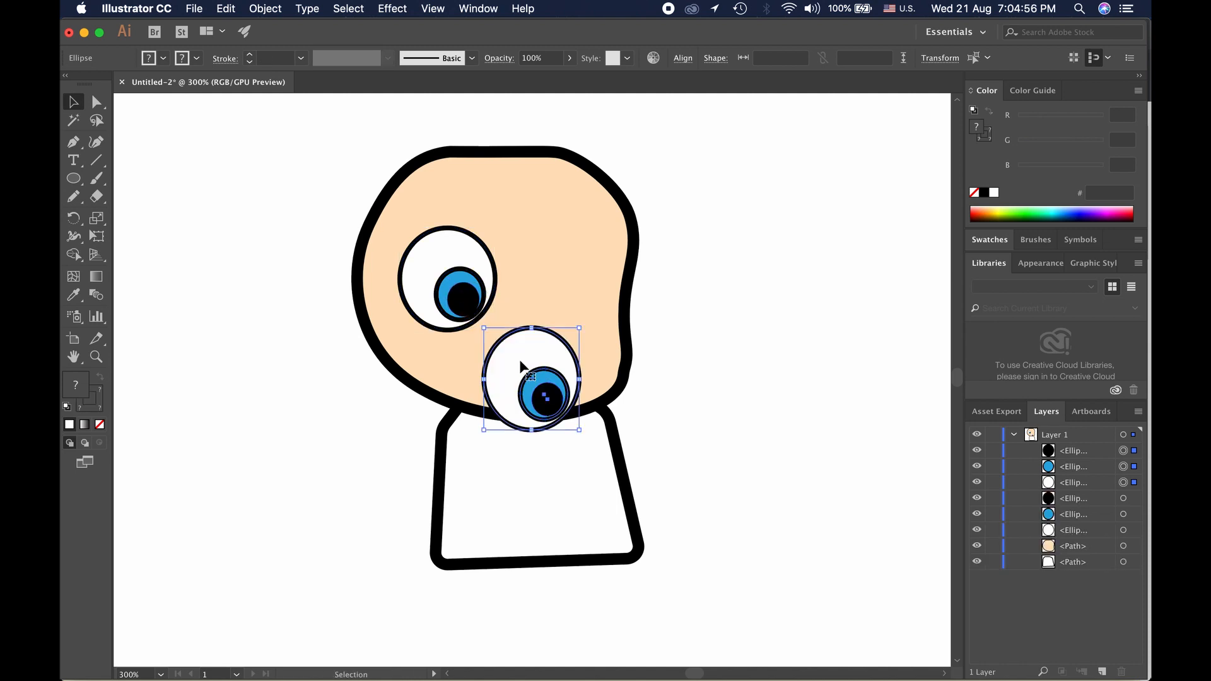
{"action": "left_click_drag", "start_coordinate": [514, 356], "coordinate": [530, 261]}
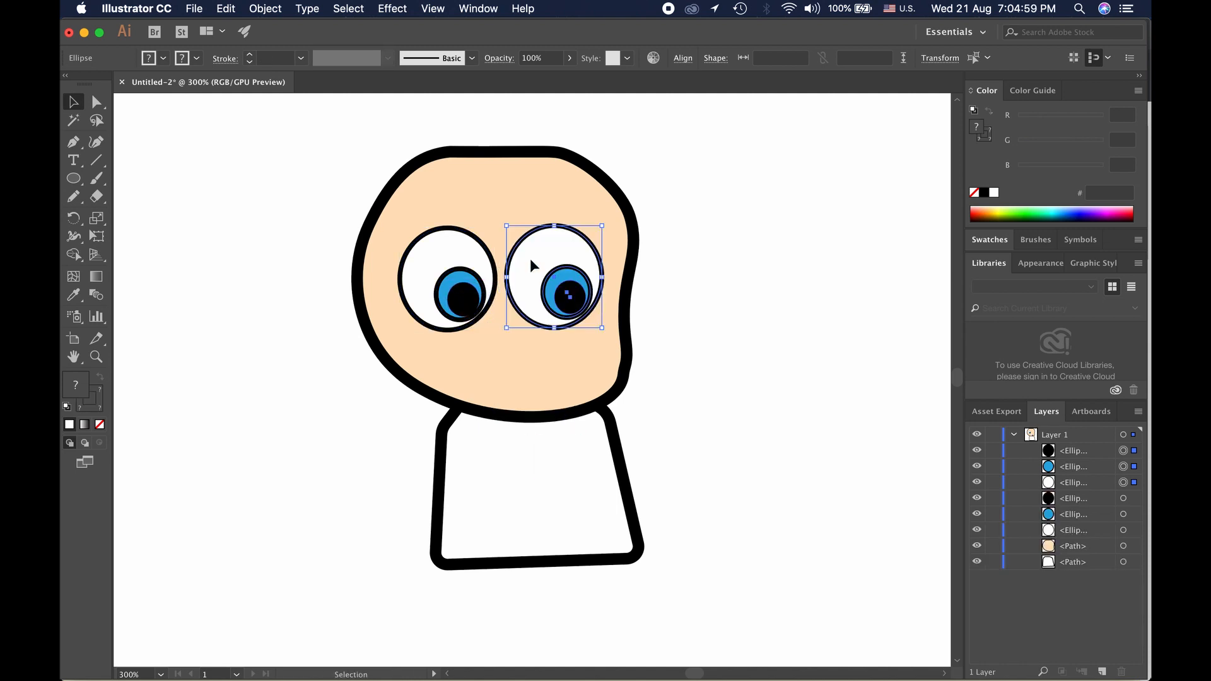
{"action": "left_click", "coordinate": [687, 343]}
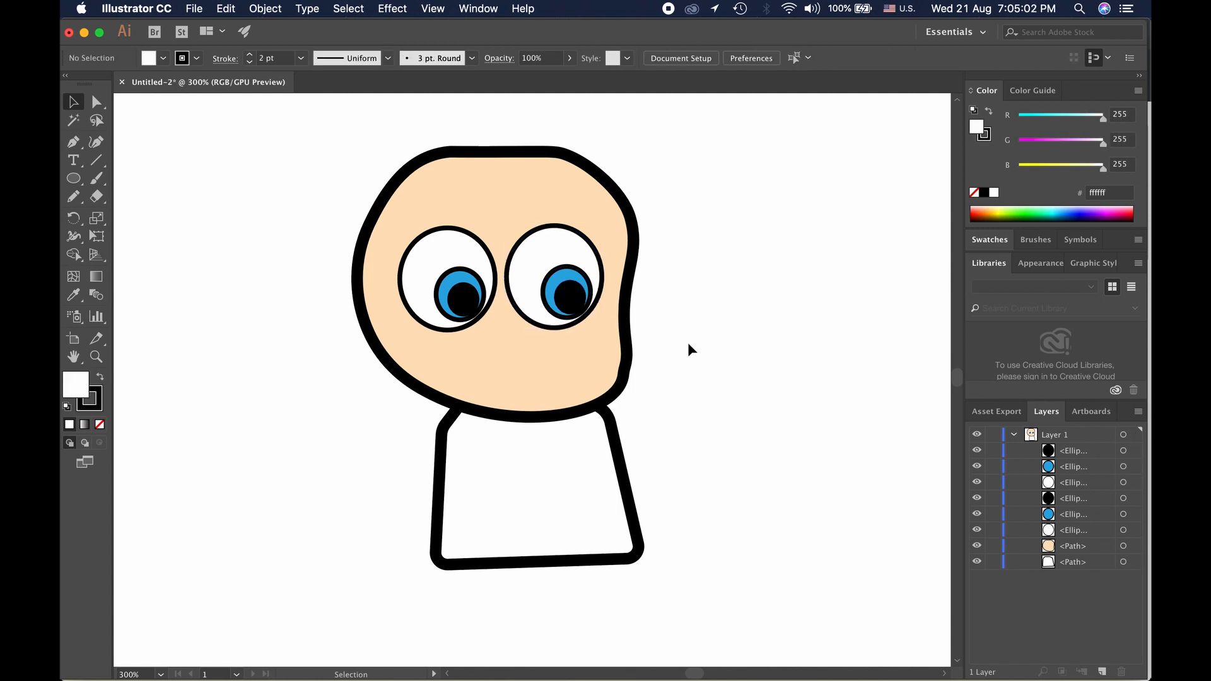
Shrink the right eye's white, iris and pupil together, move them slightly down and right on the face, and deselect them
{"action": "left_click", "coordinate": [553, 255]}
{"action": "left_click", "coordinate": [557, 277], "text": "shift"}
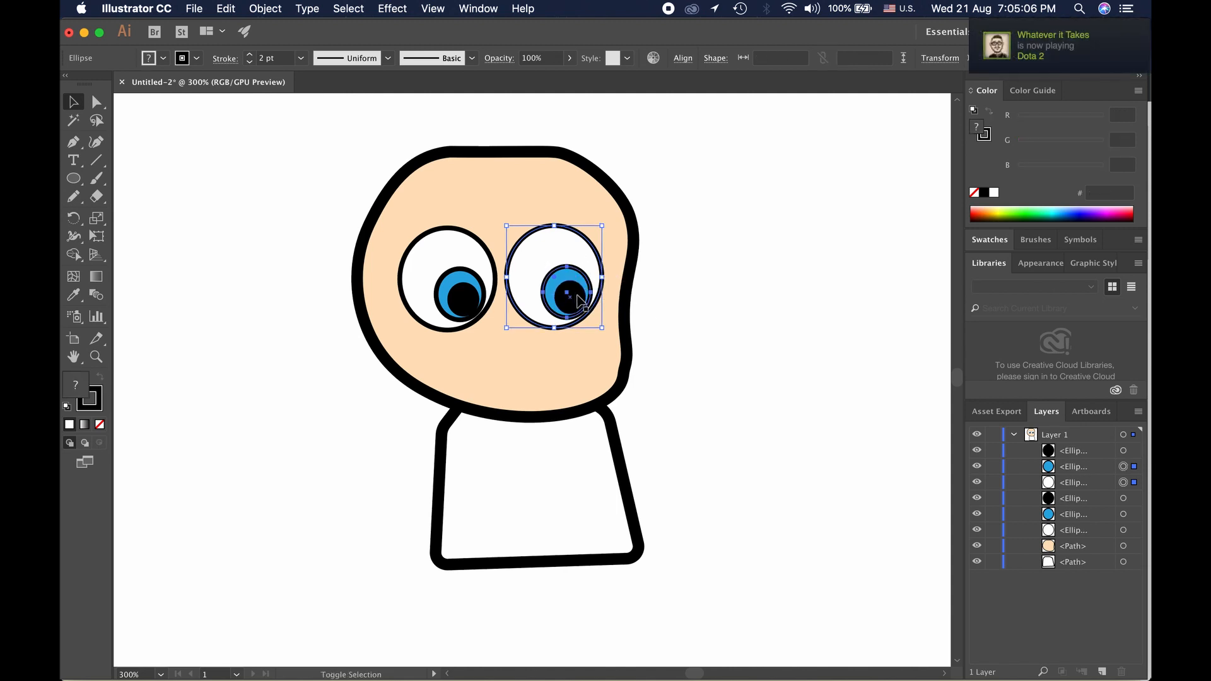
{"action": "left_click", "coordinate": [575, 296], "text": "shift"}
{"action": "left_click_drag", "start_coordinate": [603, 328], "coordinate": [591, 316]}
{"action": "left_click_drag", "start_coordinate": [534, 252], "coordinate": [547, 262]}
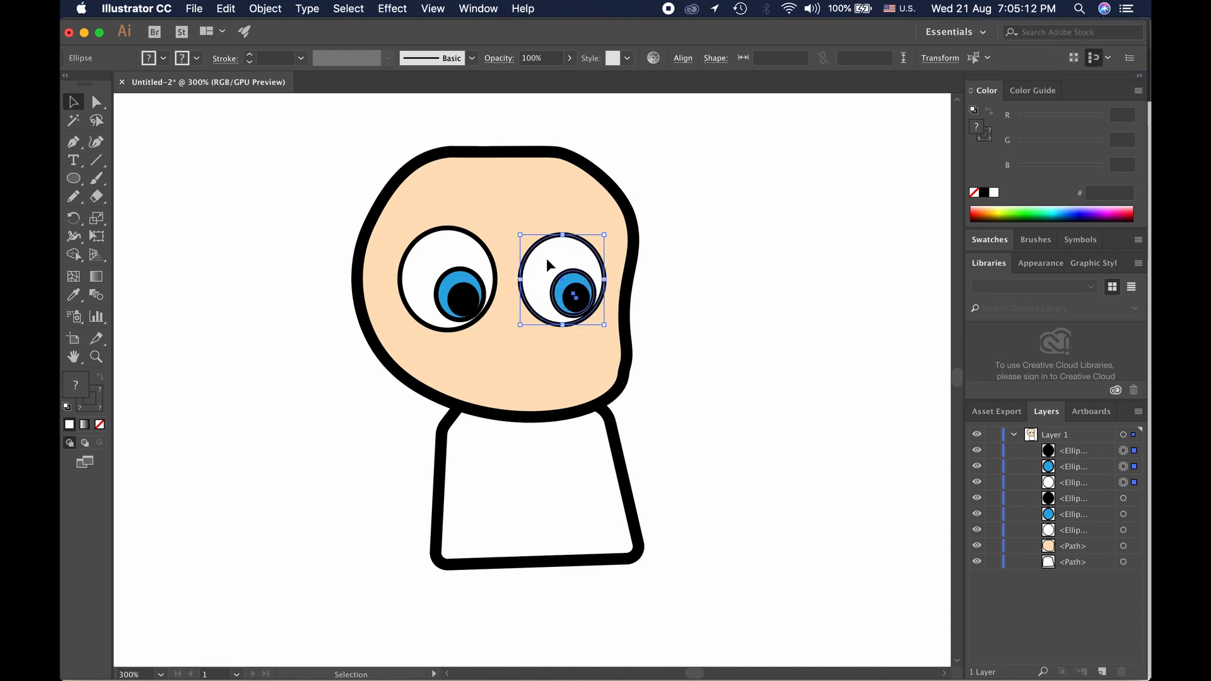
{"action": "left_click", "coordinate": [667, 299]}
Nudge the left eye's white, iris and pupil together slightly right, closer to the smaller eye, and deselect them
{"action": "left_click", "coordinate": [443, 264]}
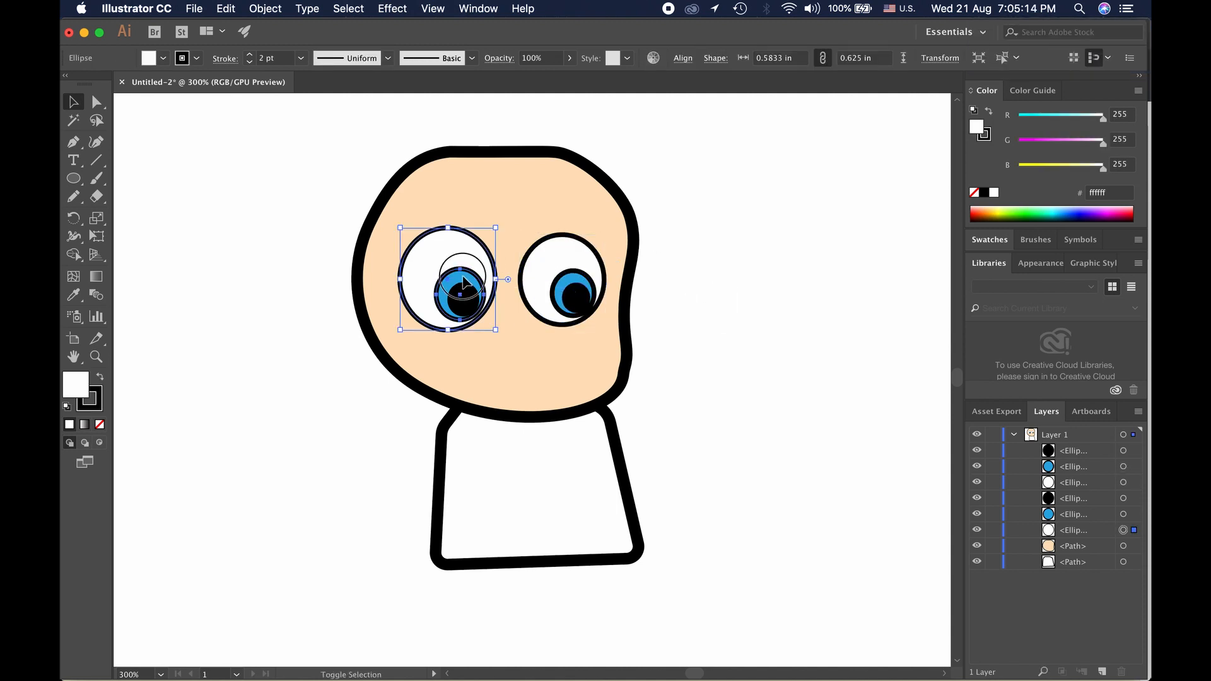
{"action": "key", "text": "shift+Right"}
{"action": "key", "text": "shift+Right"}
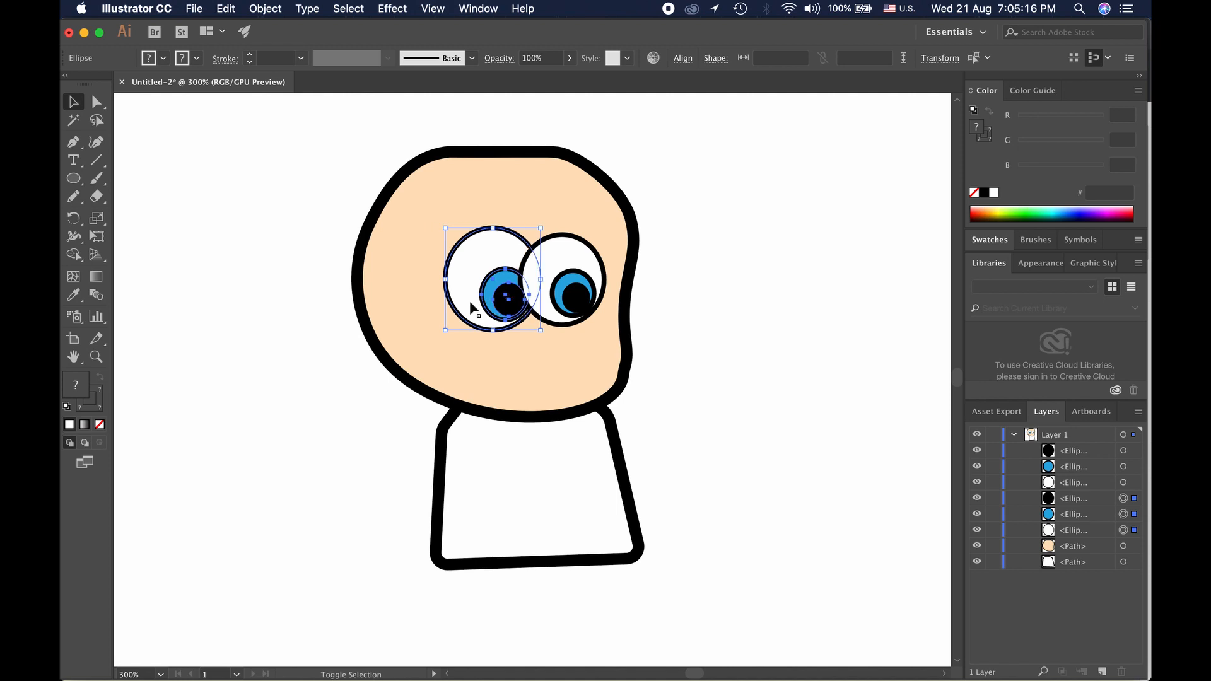
{"action": "key", "text": "shift+Left"}
{"action": "key", "text": "shift+Left"}
{"action": "key", "text": "Right"}
{"action": "key", "text": "Right"}
{"action": "key", "text": "Right"}
{"action": "key", "text": "Right"}
{"action": "key", "text": "Right"}
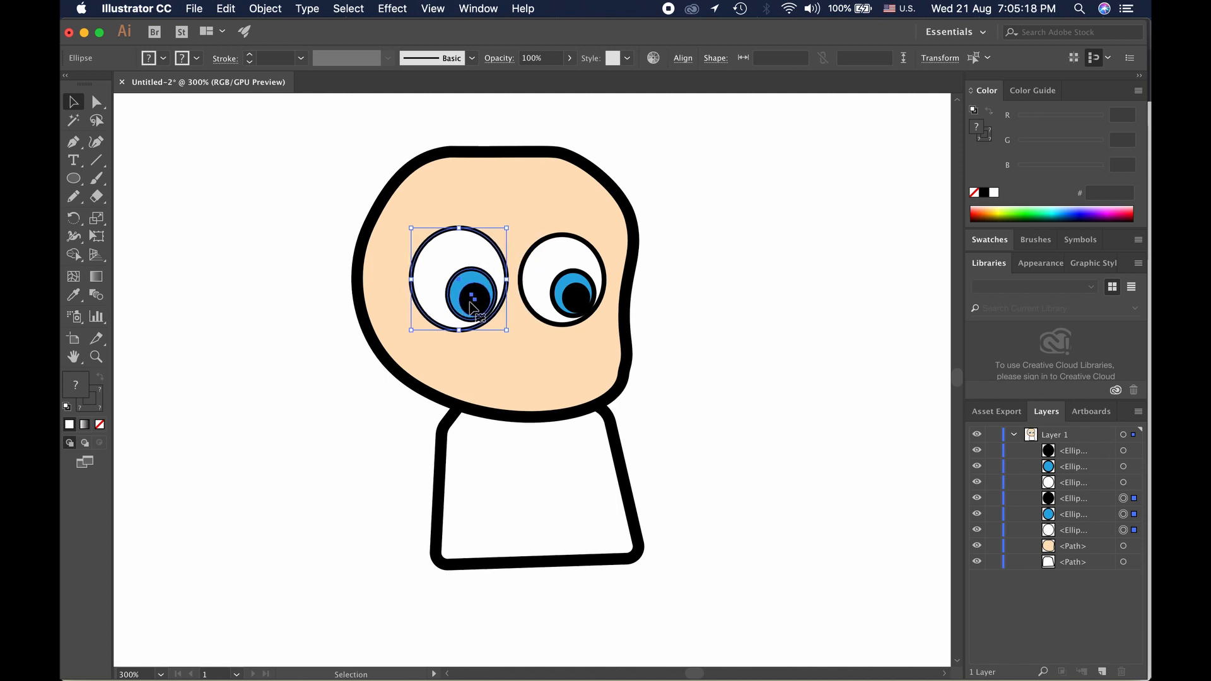
{"action": "left_click", "coordinate": [735, 320]}
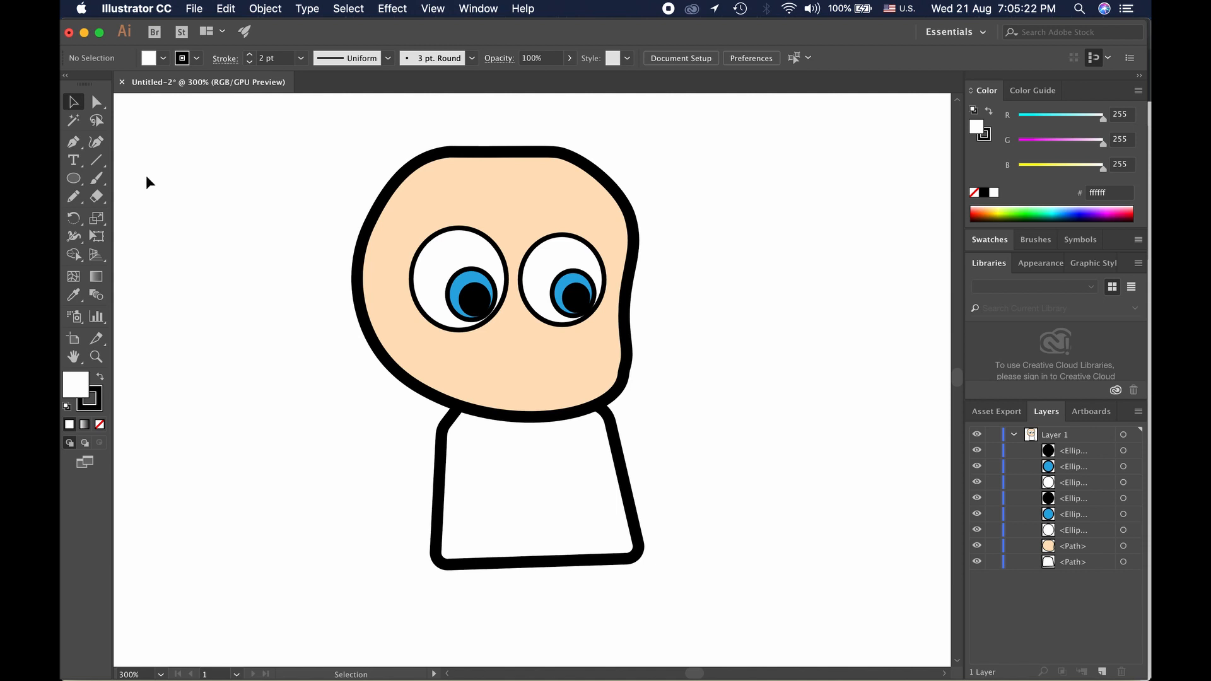
Using the Pen tool with brown fill #754c24 and a black stroke, start the hair outline with zigzag spikes above the head's left half
{"action": "left_click", "coordinate": [76, 144]}
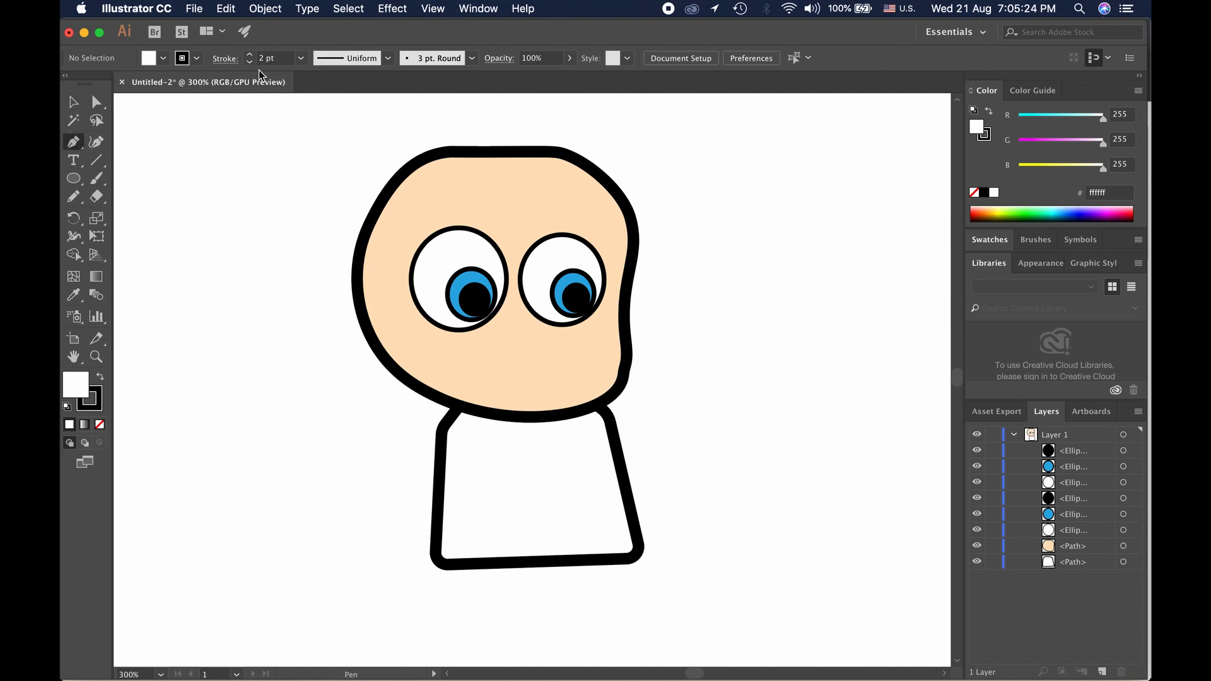
{"action": "left_click", "coordinate": [165, 55]}
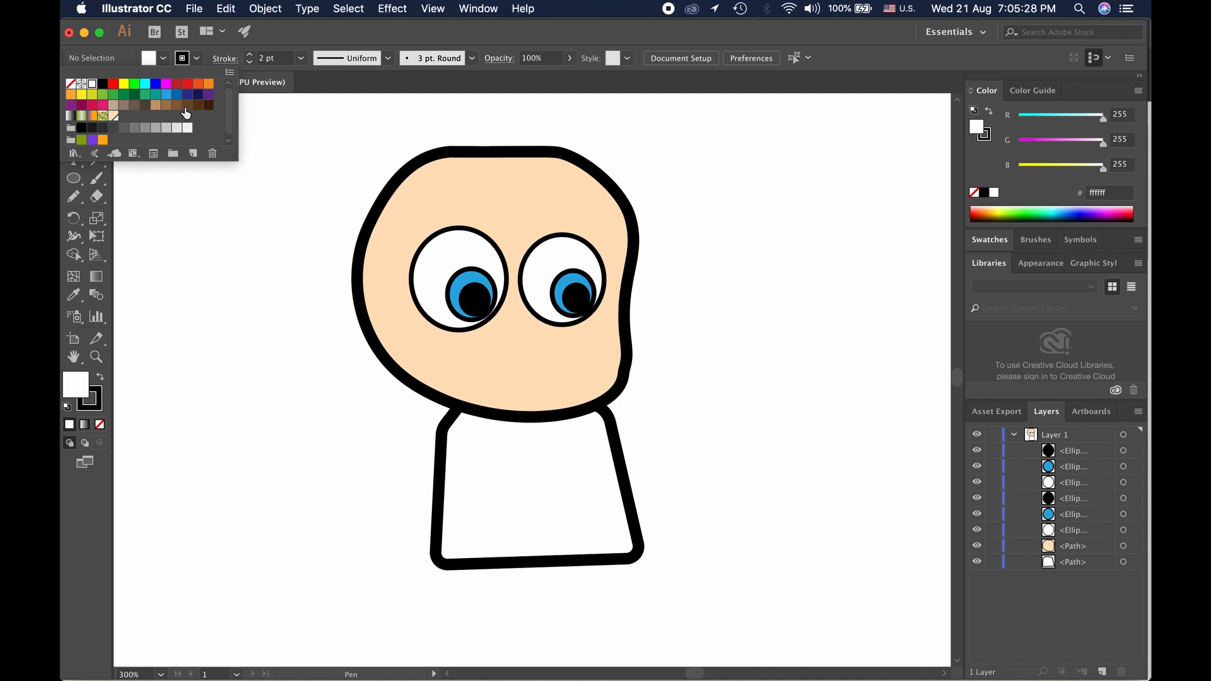
{"action": "left_click", "coordinate": [187, 105]}
{"action": "left_click", "coordinate": [280, 36]}
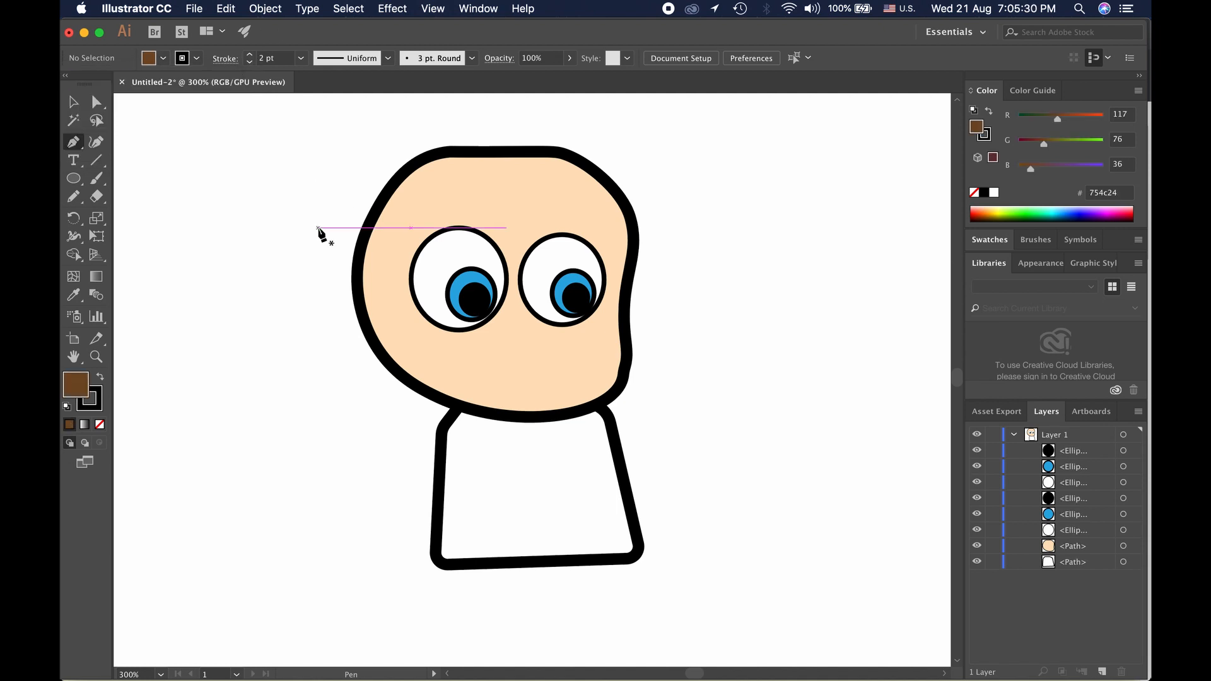
{"action": "left_click_drag", "start_coordinate": [319, 227], "coordinate": [297, 313]}
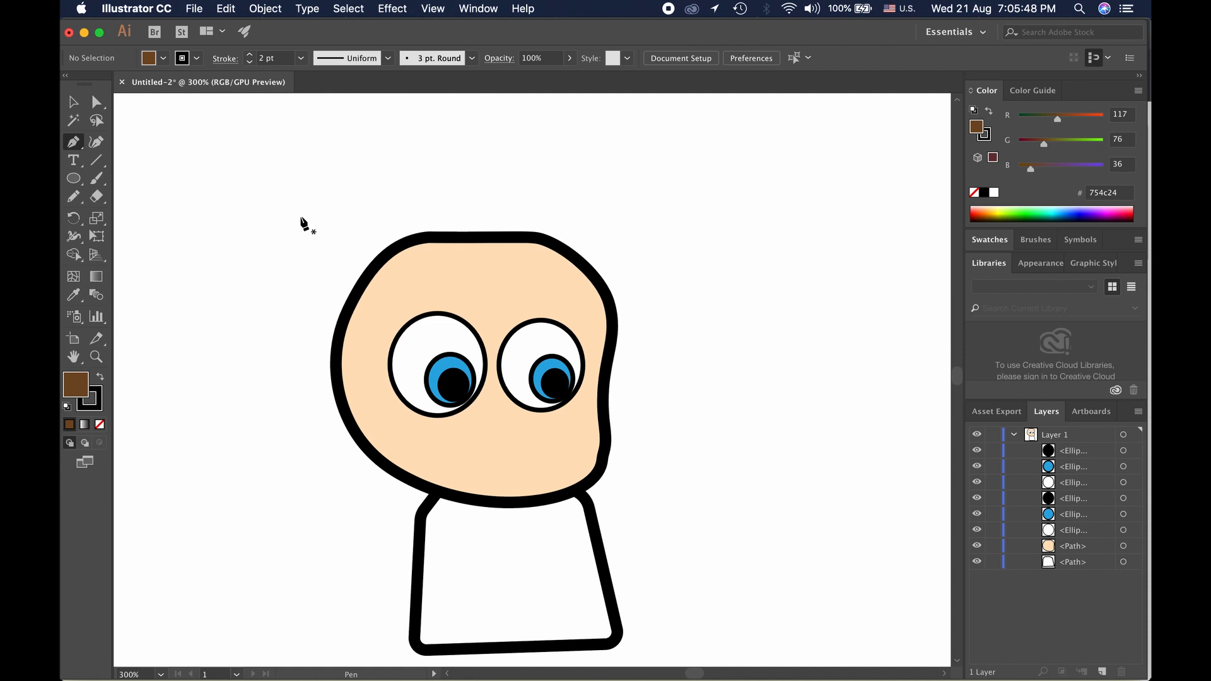
{"action": "left_click_drag", "start_coordinate": [316, 215], "coordinate": [376, 220]}
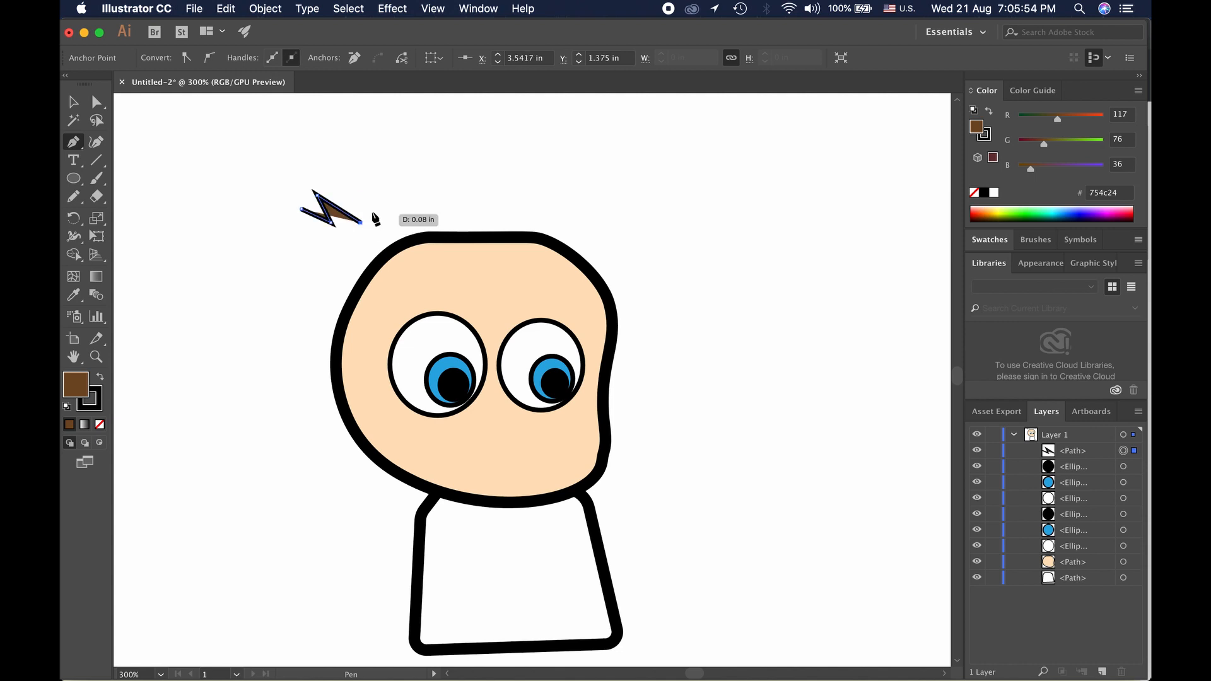
{"action": "left_click", "coordinate": [401, 186]}
{"action": "left_click", "coordinate": [406, 213]}
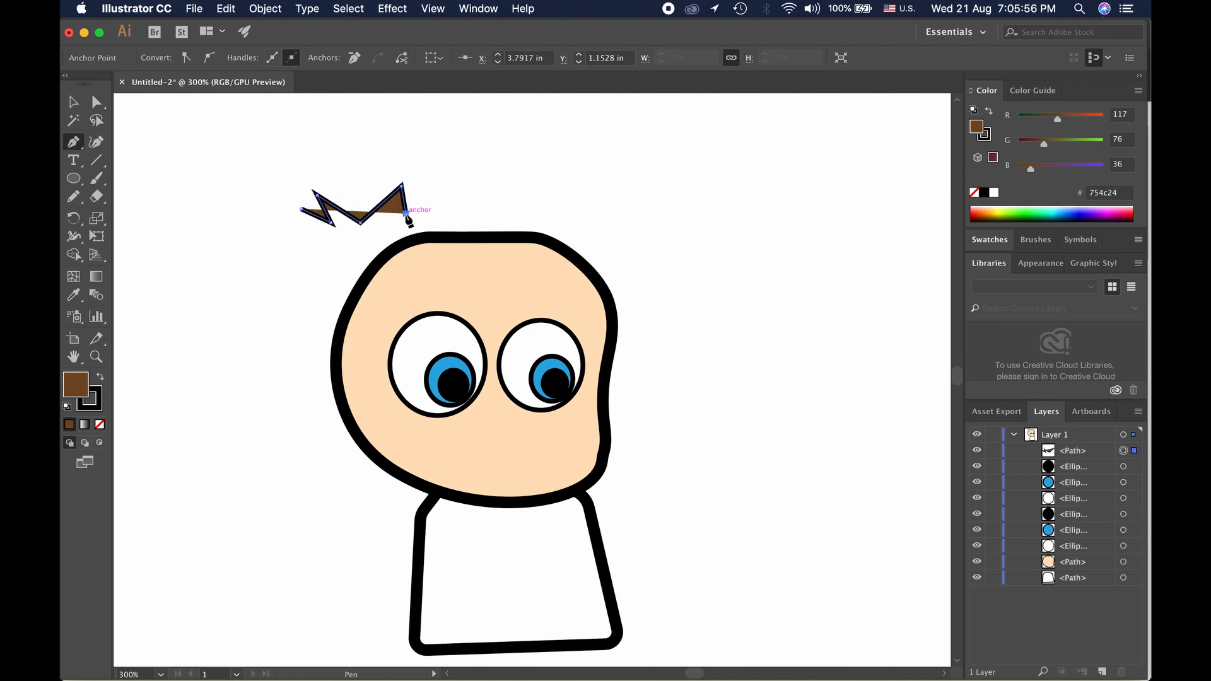
{"action": "left_click_drag", "start_coordinate": [469, 177], "coordinate": [470, 205]}
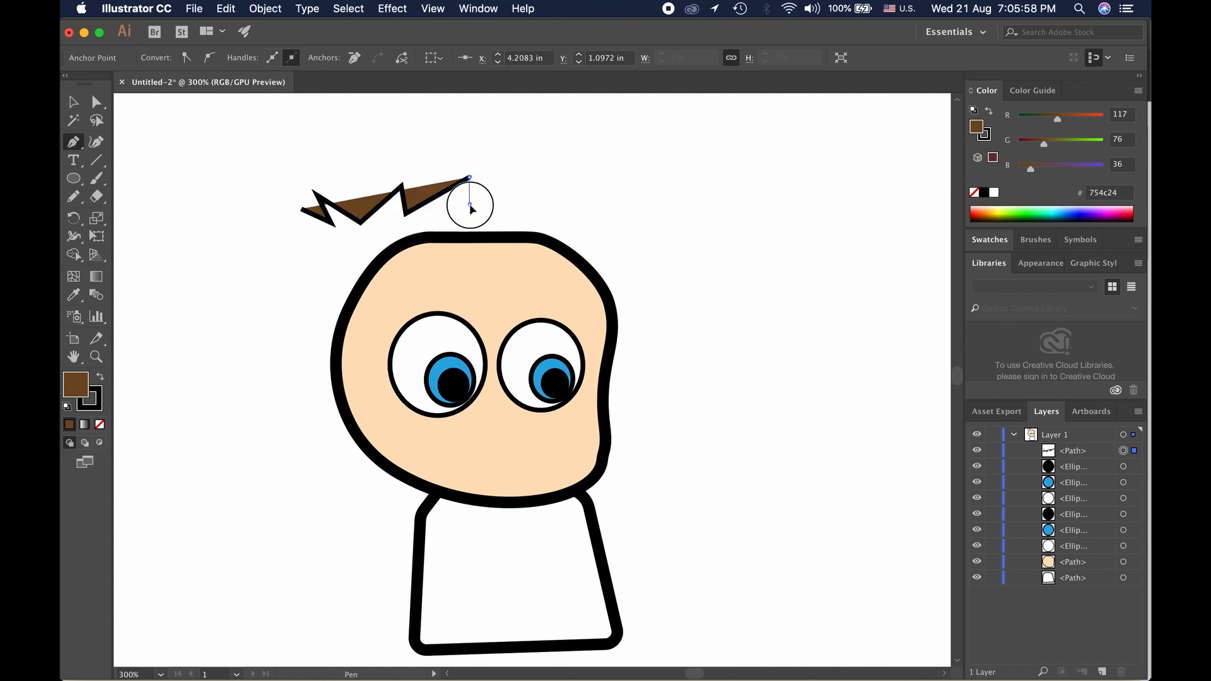
{"action": "left_click", "coordinate": [470, 203]}
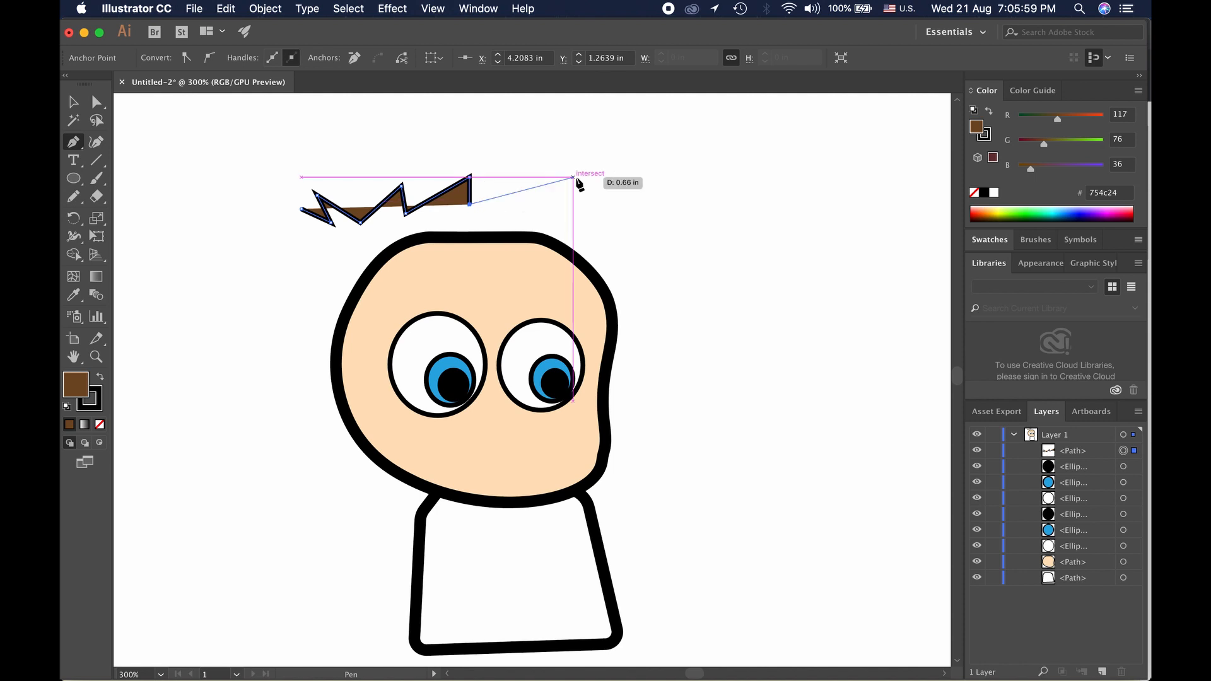
Continue the hair outline with spikes across the head's right half and down to its upper right side
{"action": "left_click", "coordinate": [505, 182]}
{"action": "left_click", "coordinate": [535, 204]}
{"action": "left_click", "coordinate": [558, 191]}
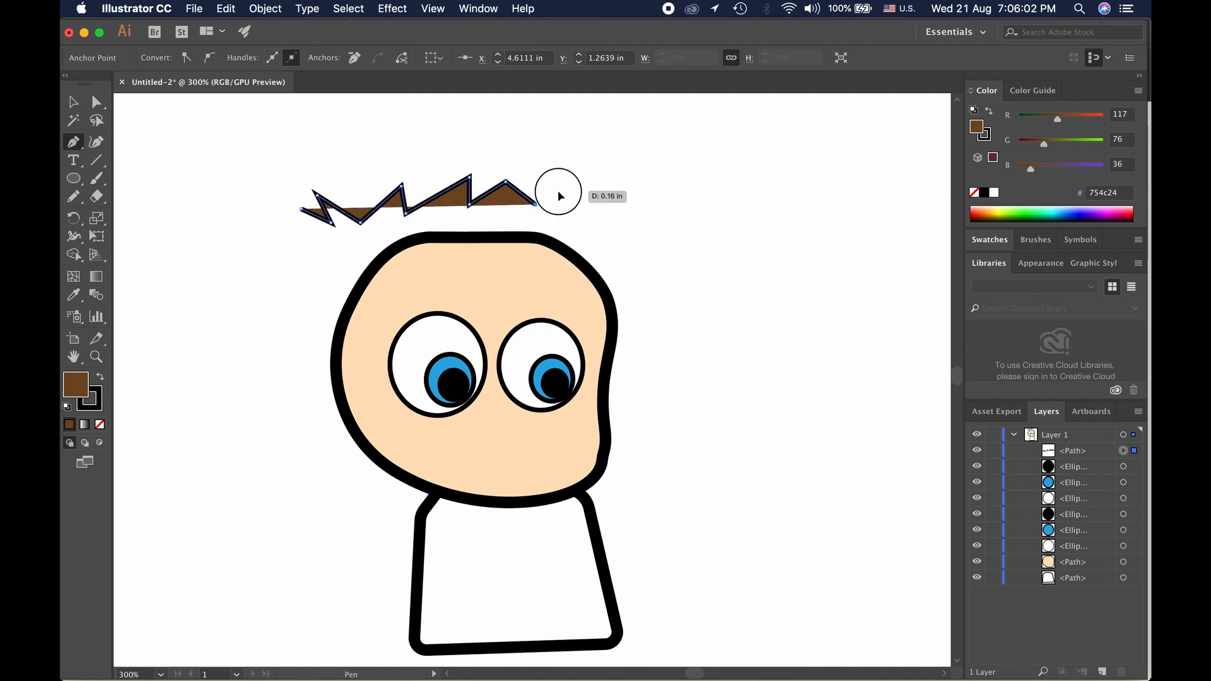
{"action": "left_click", "coordinate": [573, 211]}
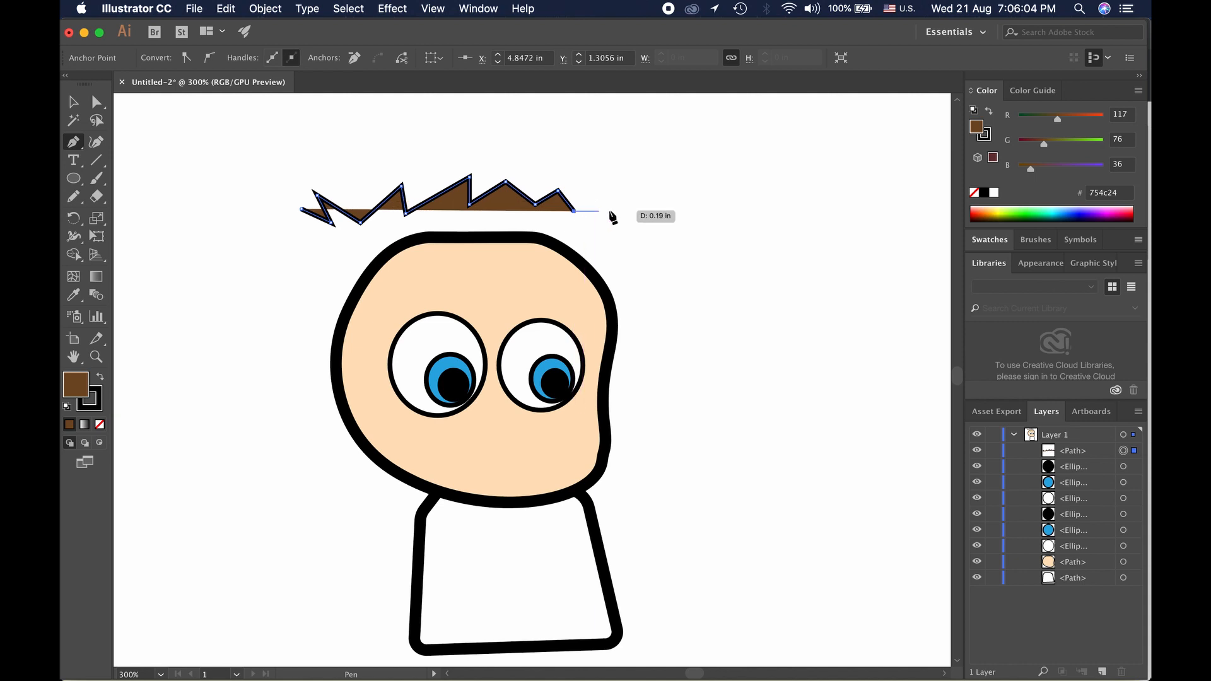
{"action": "left_click", "coordinate": [611, 211]}
{"action": "left_click", "coordinate": [598, 232]}
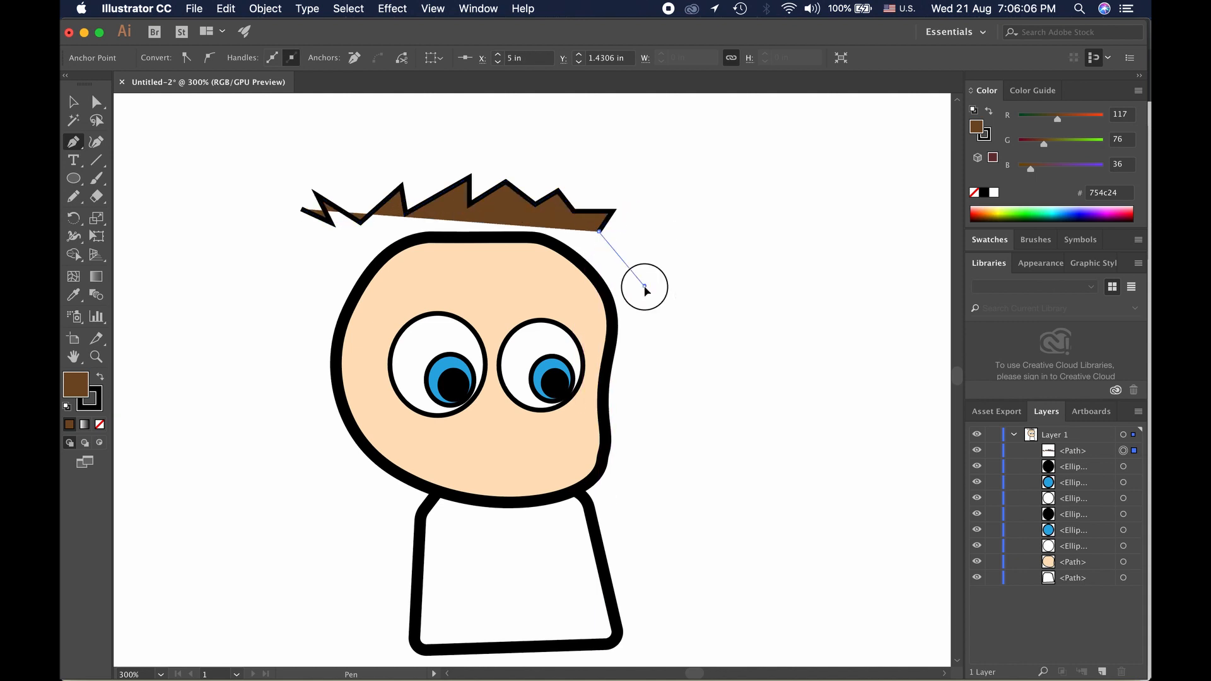
{"action": "left_click", "coordinate": [643, 285]}
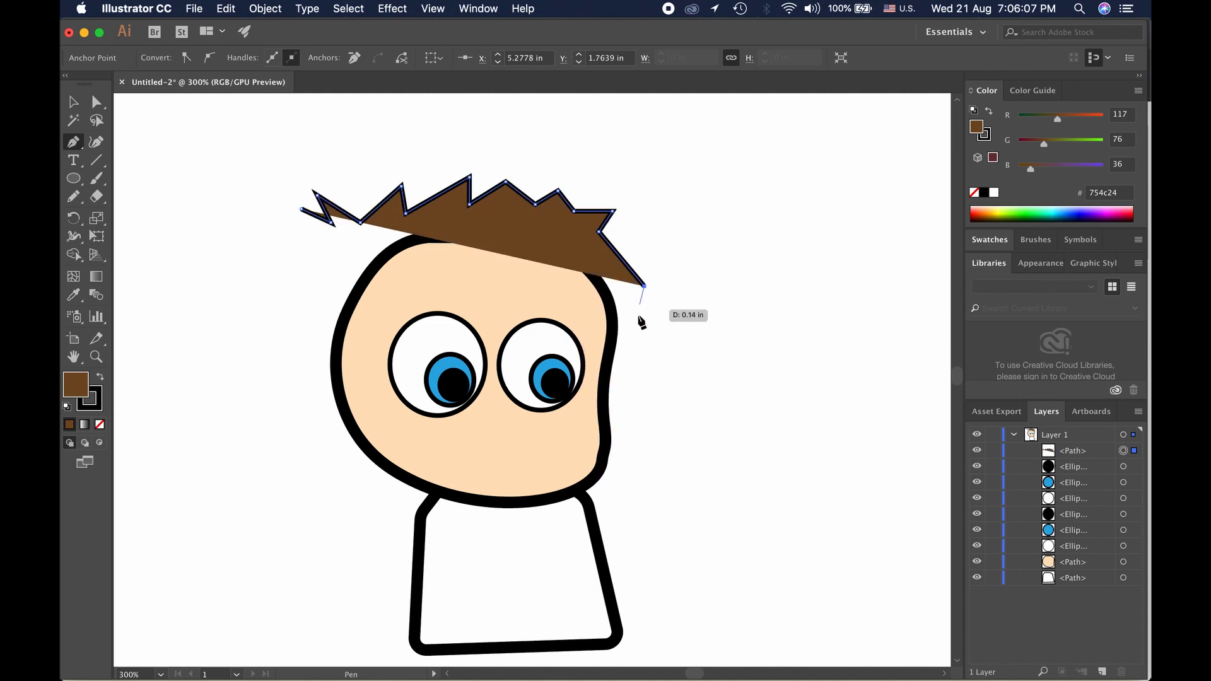
Extend the hair outline into a pointed right sideburn and a jagged fringe across the forehead toward the left
{"action": "left_click", "coordinate": [634, 383]}
{"action": "left_click", "coordinate": [605, 364]}
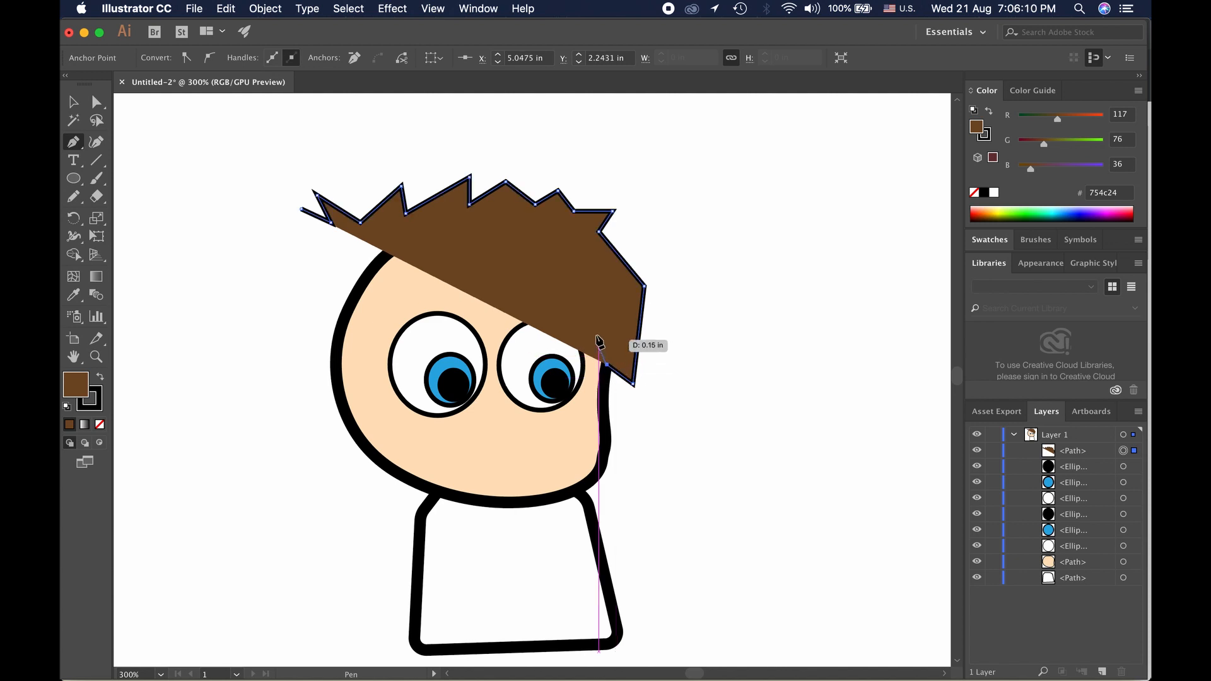
{"action": "left_click", "coordinate": [589, 320]}
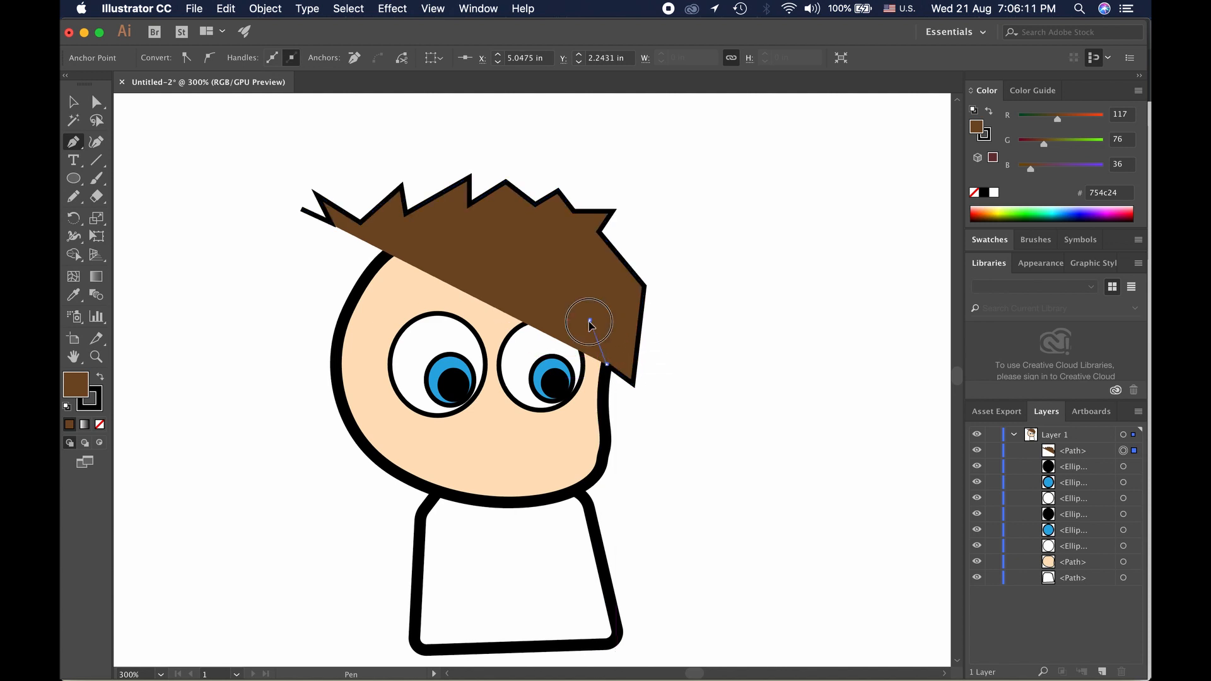
{"action": "left_click", "coordinate": [546, 306]}
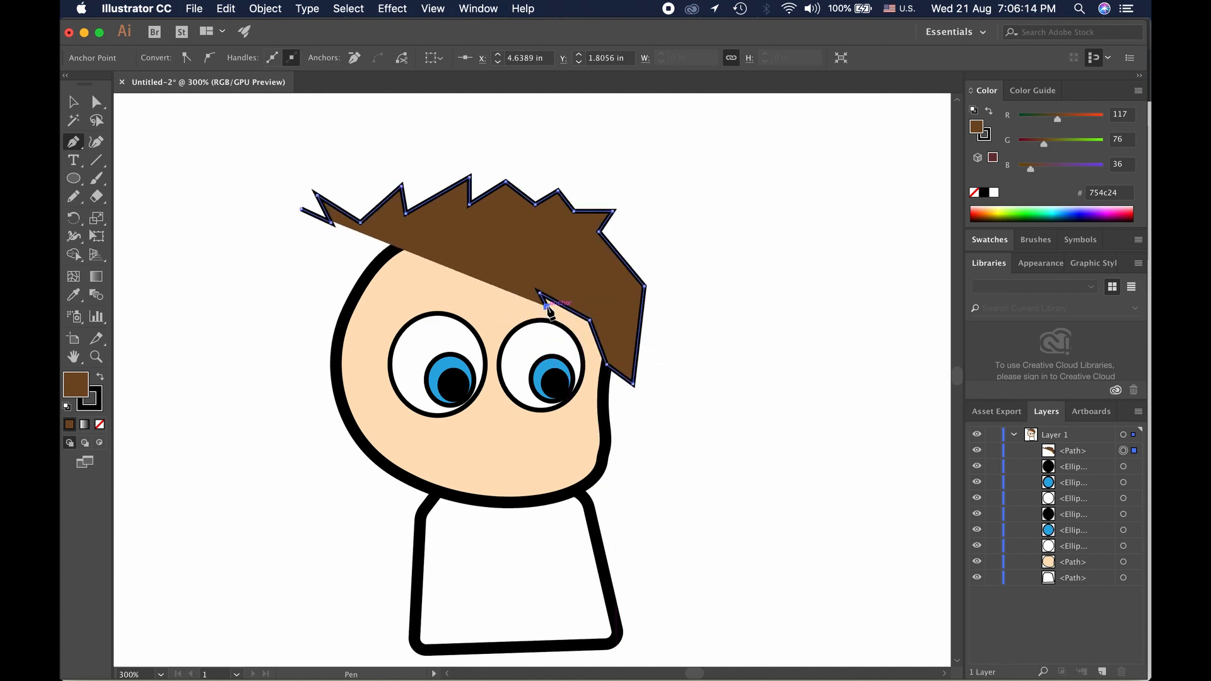
{"action": "left_click", "coordinate": [480, 281]}
{"action": "left_click", "coordinate": [490, 297]}
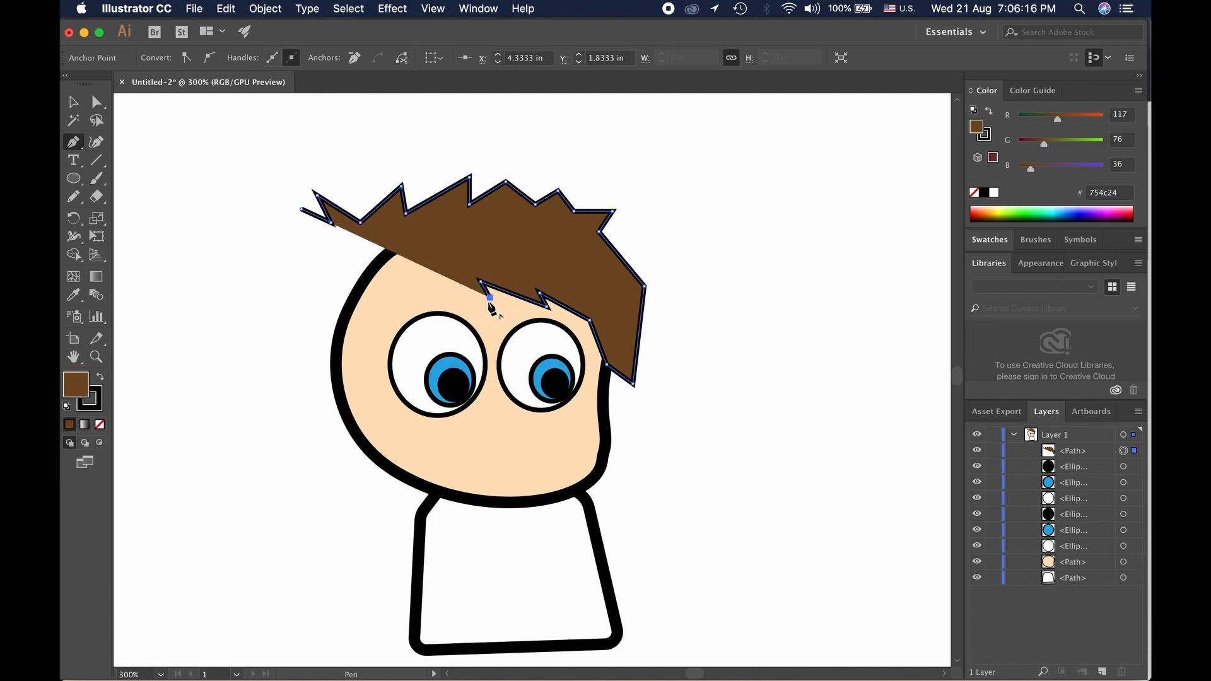
{"action": "left_click", "coordinate": [453, 298]}
{"action": "left_click", "coordinate": [407, 294]}
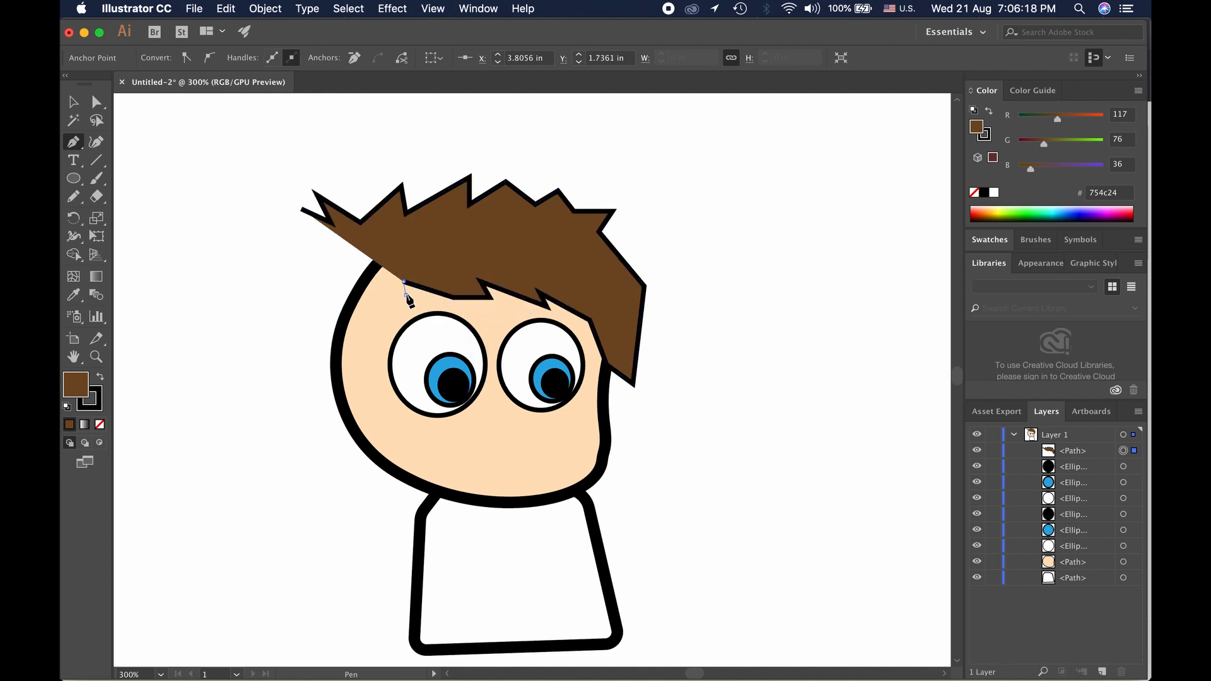
{"action": "left_click", "coordinate": [367, 321]}
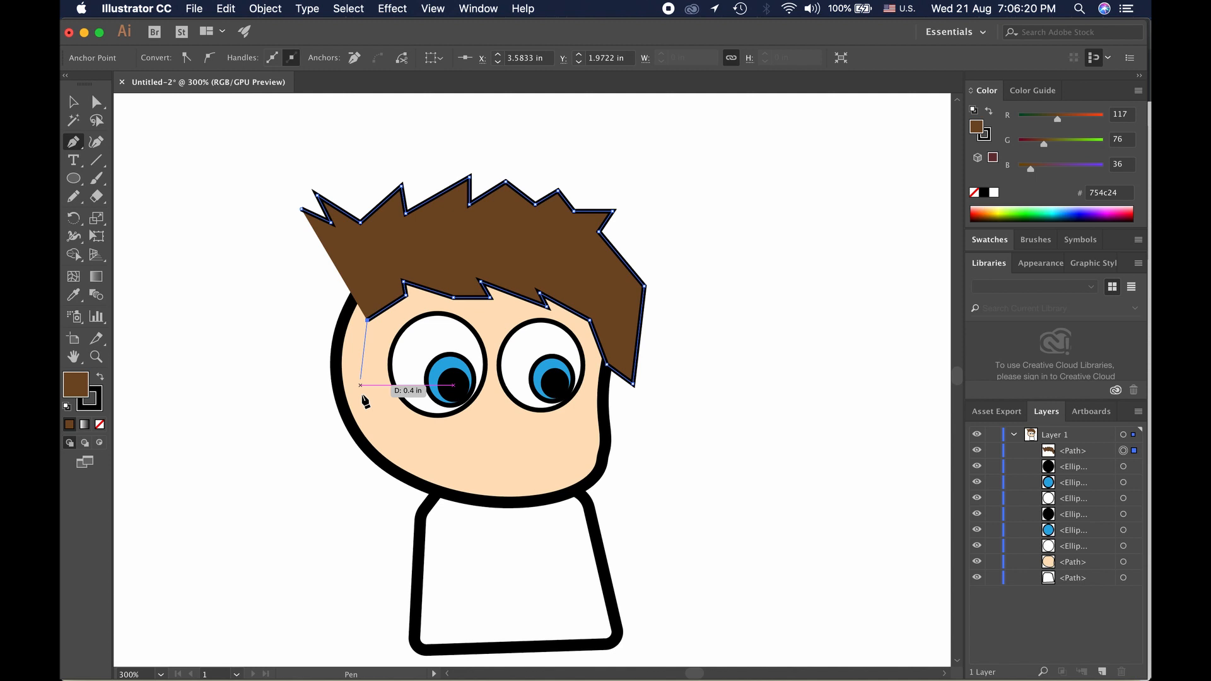
Draw the left sideburn and the hair's left edge, close the outline at its starting anchor, and deselect it
{"action": "left_click", "coordinate": [354, 328]}
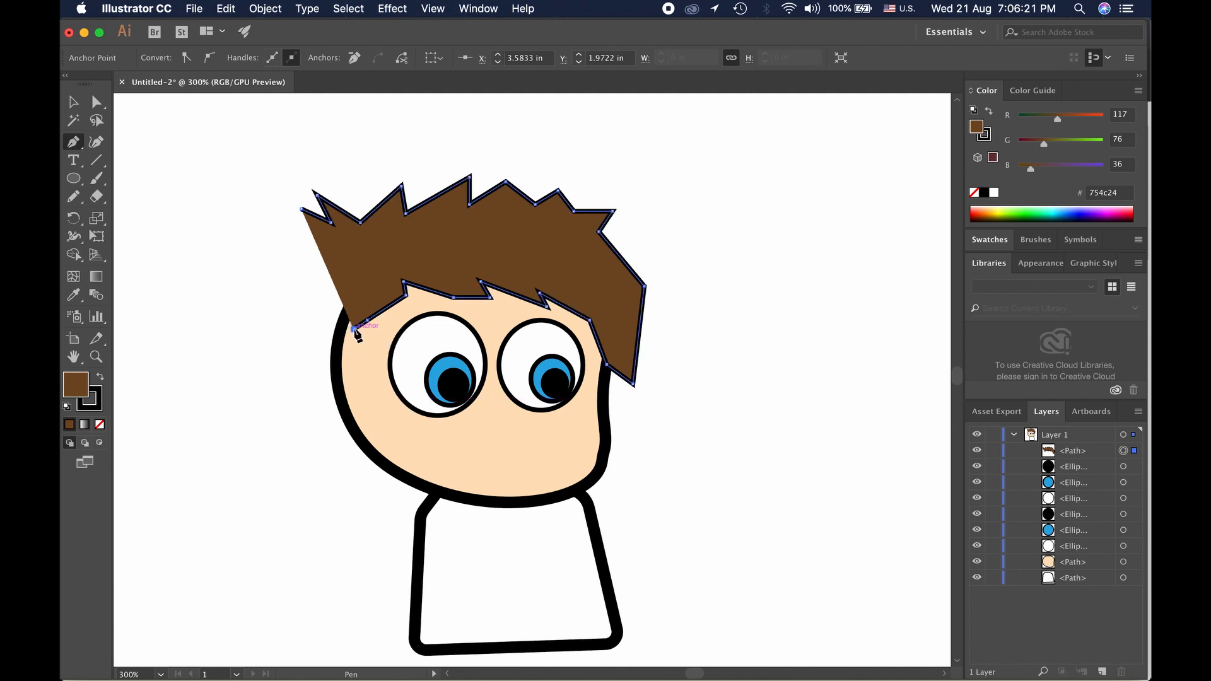
{"action": "left_click", "coordinate": [364, 416]}
{"action": "left_click", "coordinate": [335, 407]}
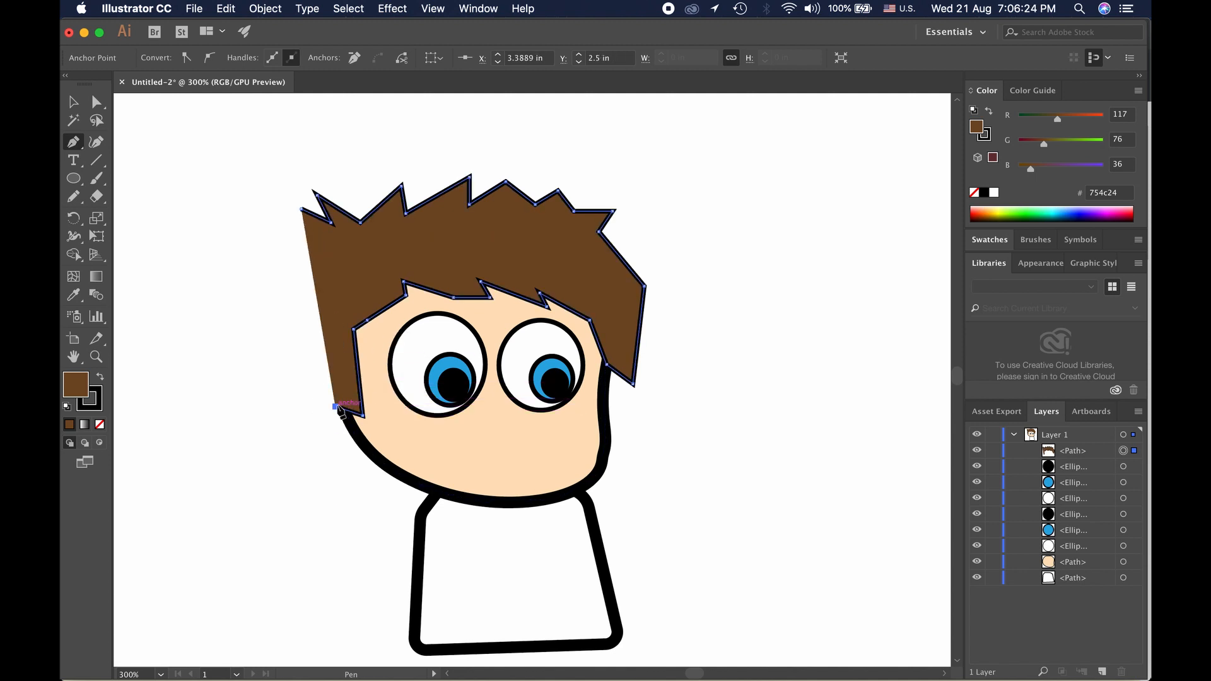
{"action": "left_click", "coordinate": [301, 307]}
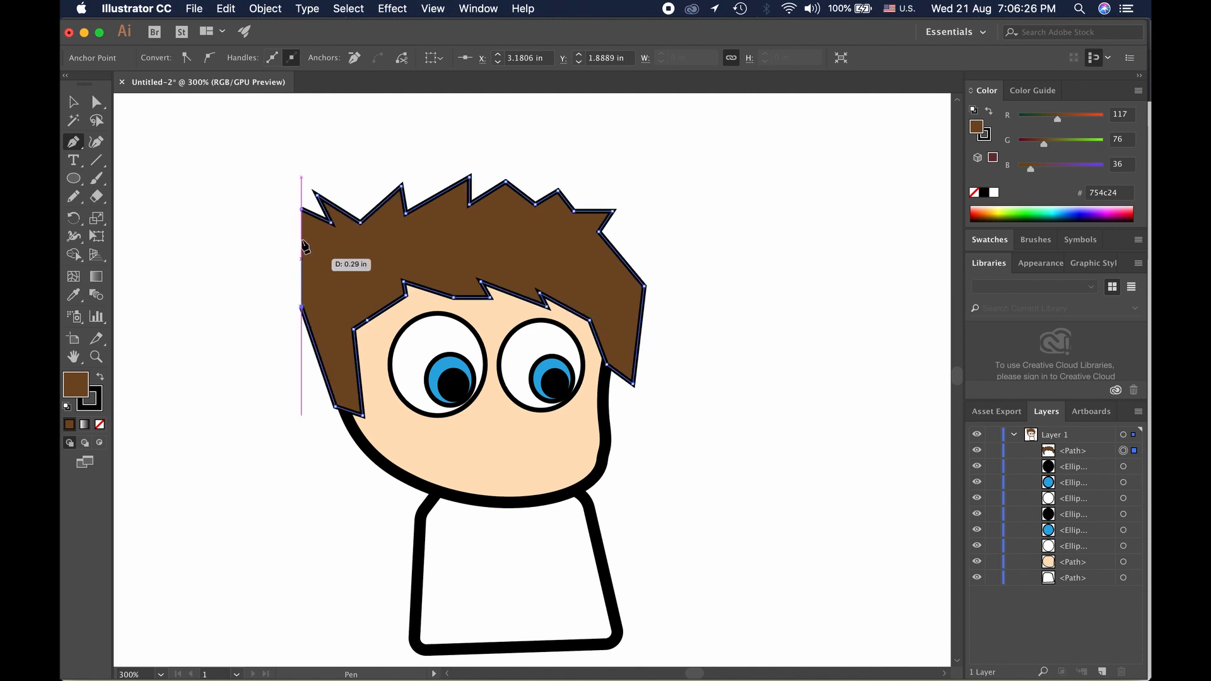
{"action": "left_click", "coordinate": [301, 210]}
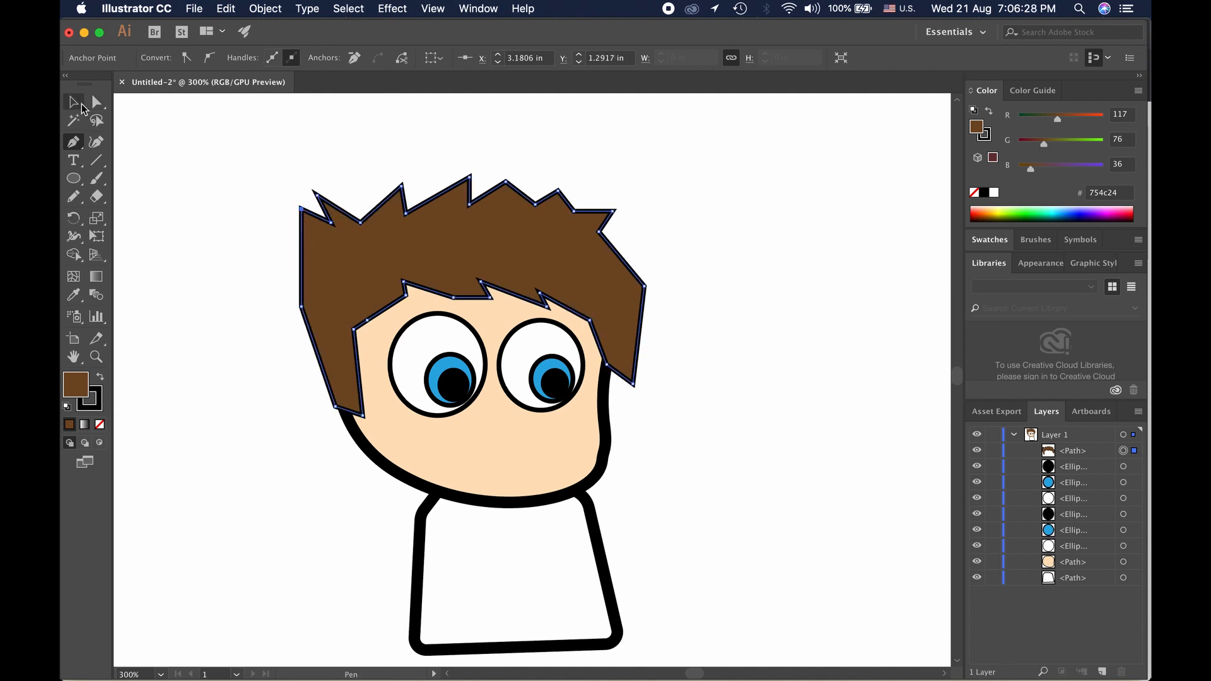
{"action": "left_click", "coordinate": [80, 105]}
{"action": "left_click", "coordinate": [200, 195]}
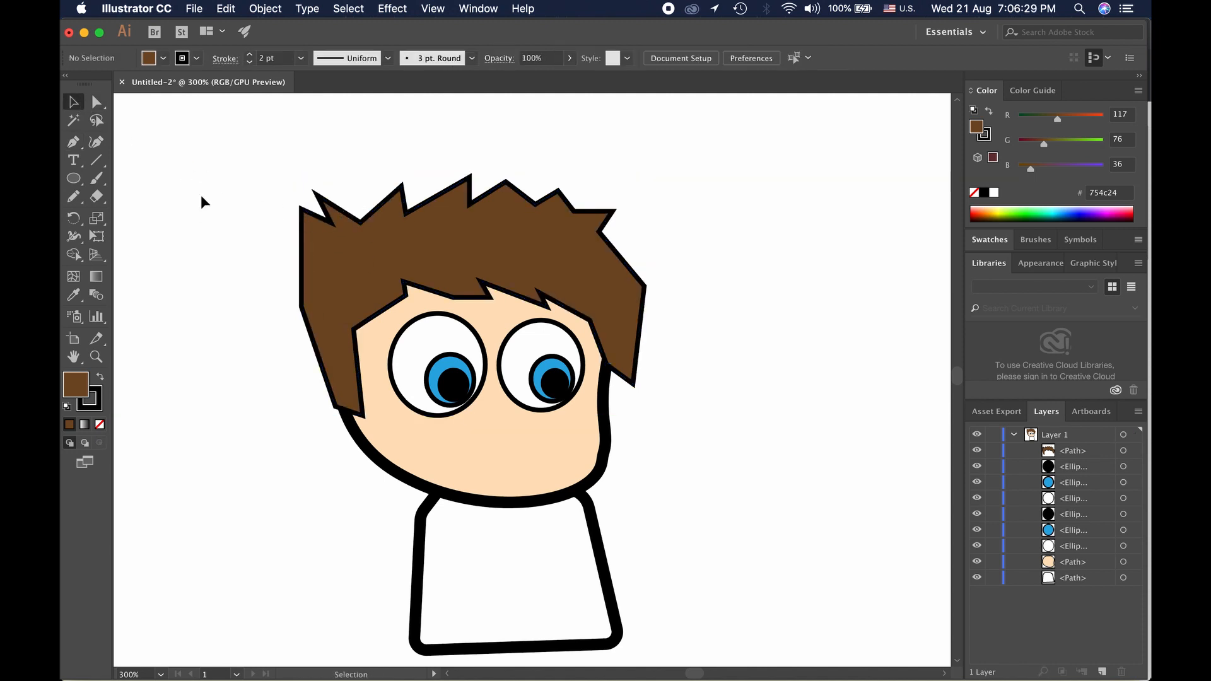
Nudge the brown hair shape slightly left and up over the head, and deselect it
{"action": "left_click", "coordinate": [350, 248]}
{"action": "key", "text": "Left"}
{"action": "key", "text": "Left"}
{"action": "key", "text": "Up"}
{"action": "key", "text": "Up"}
{"action": "key", "text": "Up"}
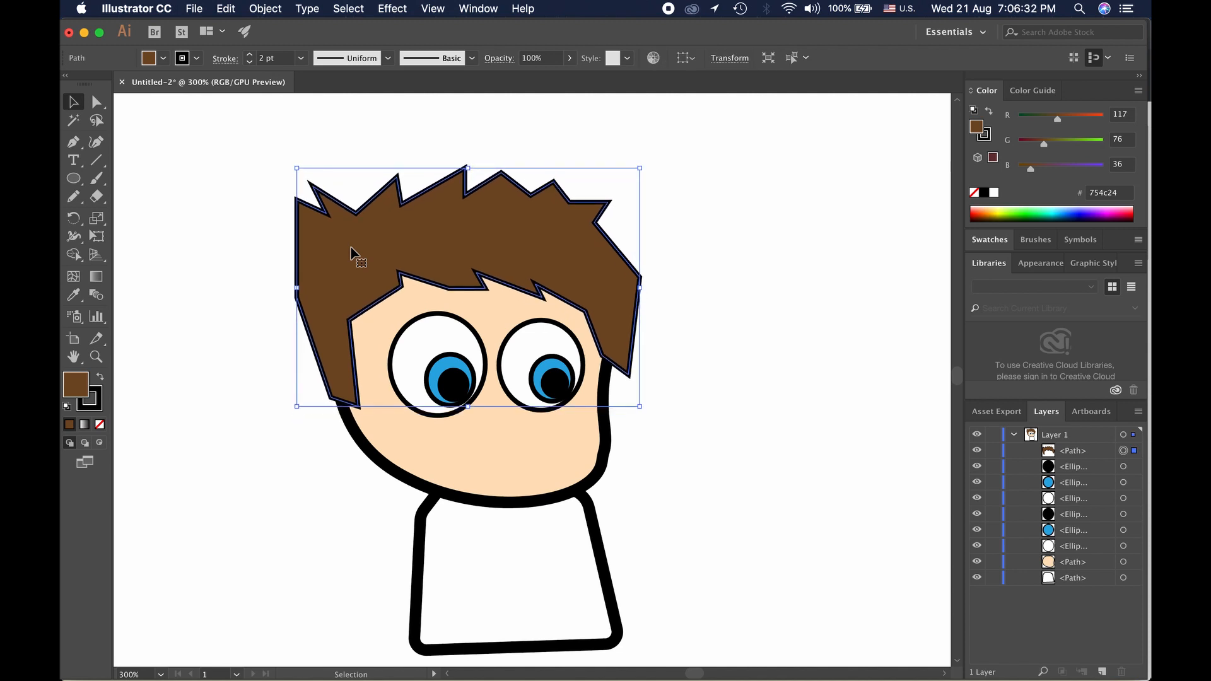
{"action": "key", "text": "Down"}
{"action": "key", "text": "Down"}
{"action": "key", "text": "Down"}
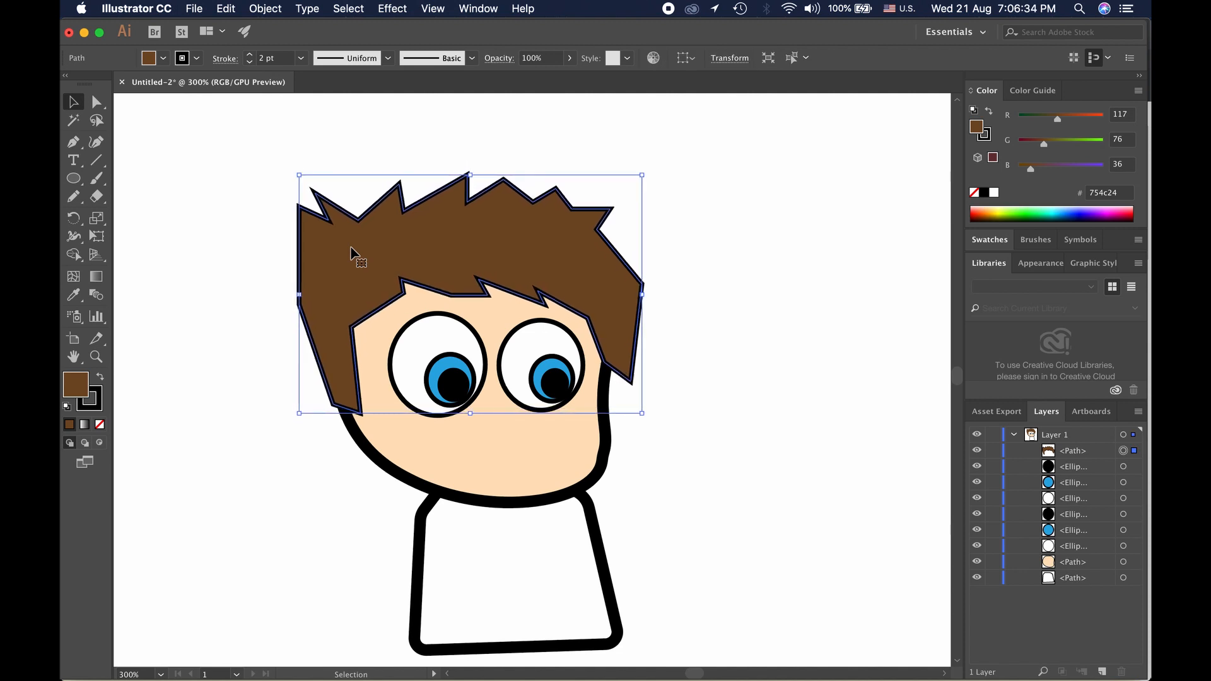
{"action": "left_click", "coordinate": [239, 279]}
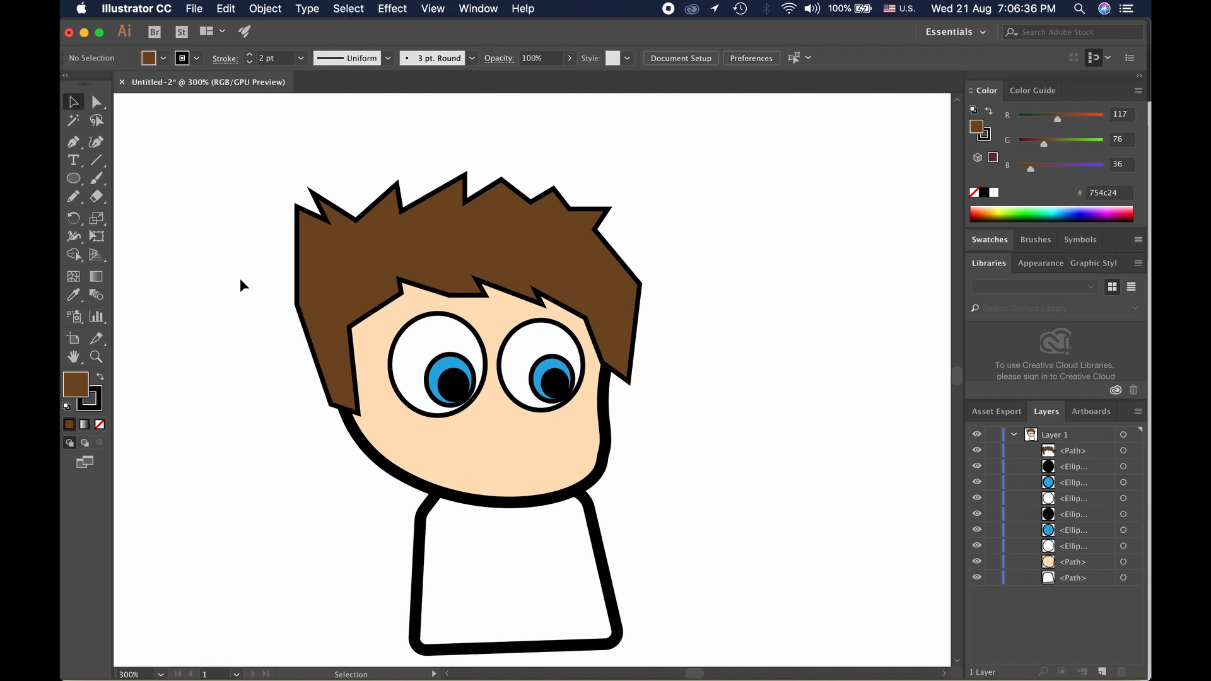
Paint a small oval ear outline with the Paintbrush and a 1 pt stroke at the lower end of the left sideburn
{"action": "left_click_drag", "start_coordinate": [333, 469], "coordinate": [327, 420]}
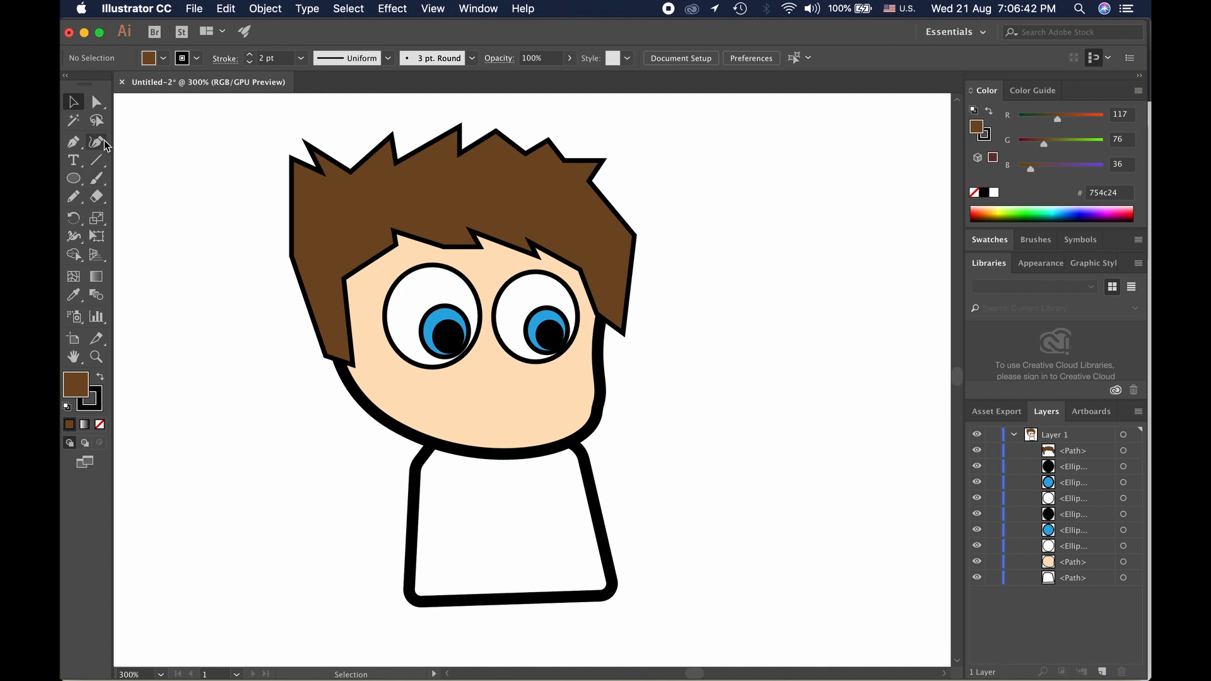
{"action": "left_click", "coordinate": [96, 178]}
{"action": "left_click", "coordinate": [163, 58]}
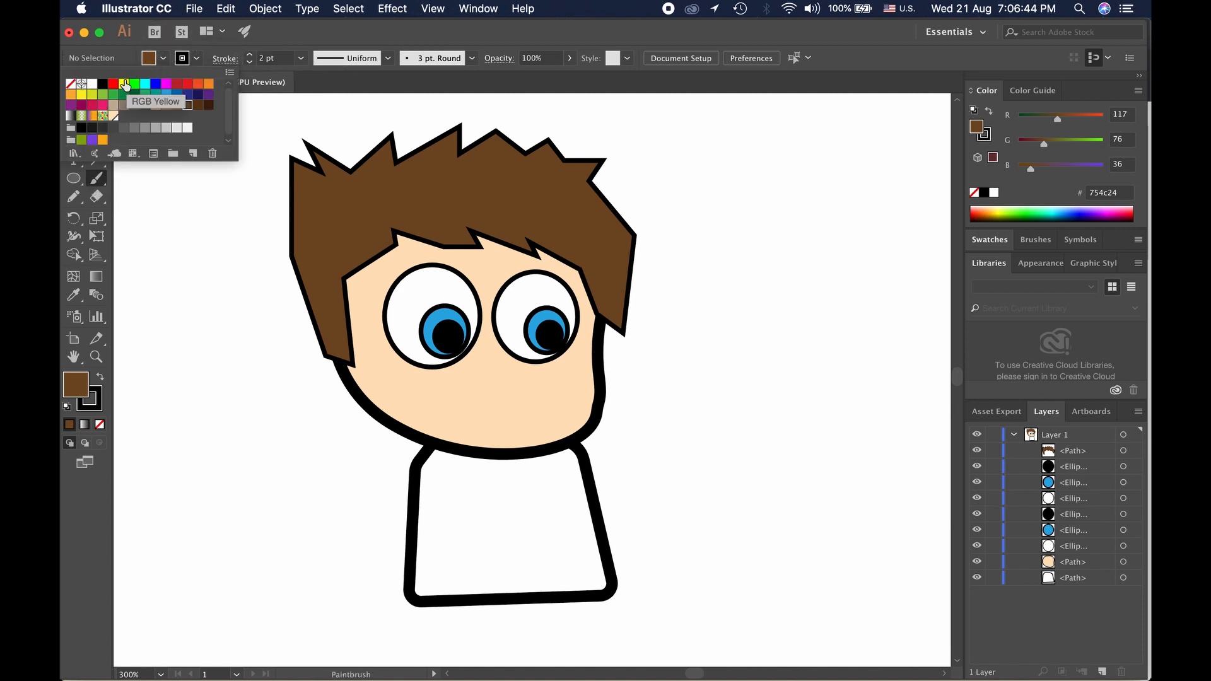
{"action": "left_click", "coordinate": [112, 117]}
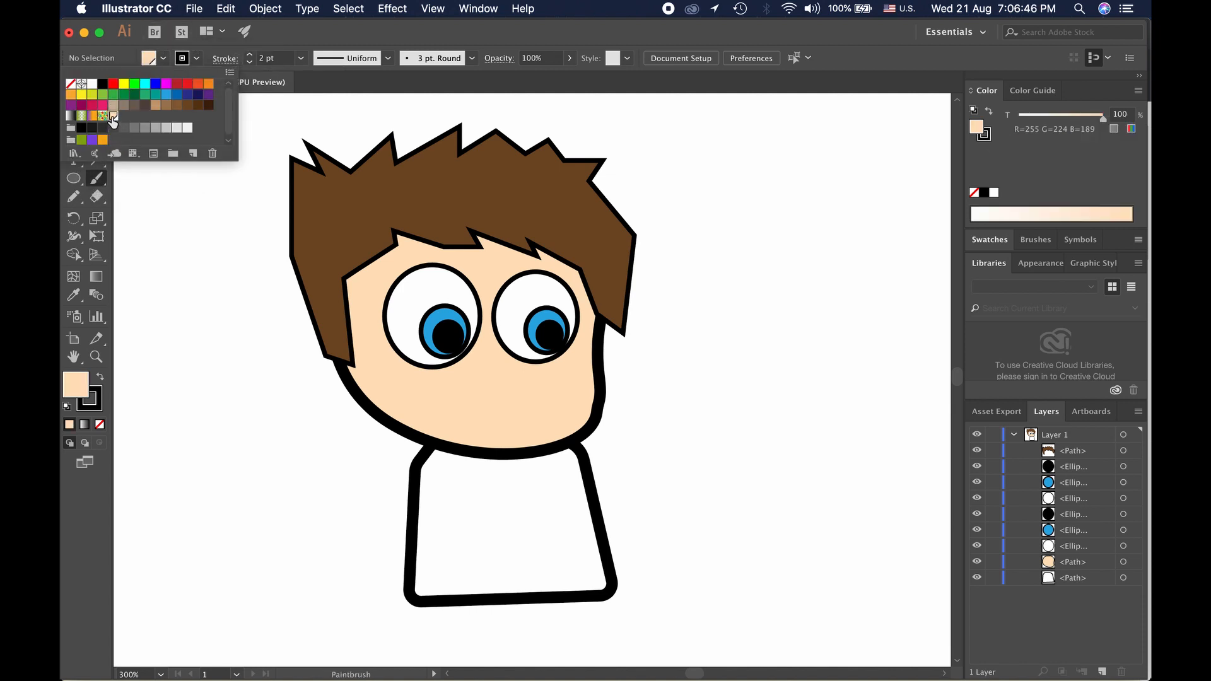
{"action": "left_click", "coordinate": [323, 32]}
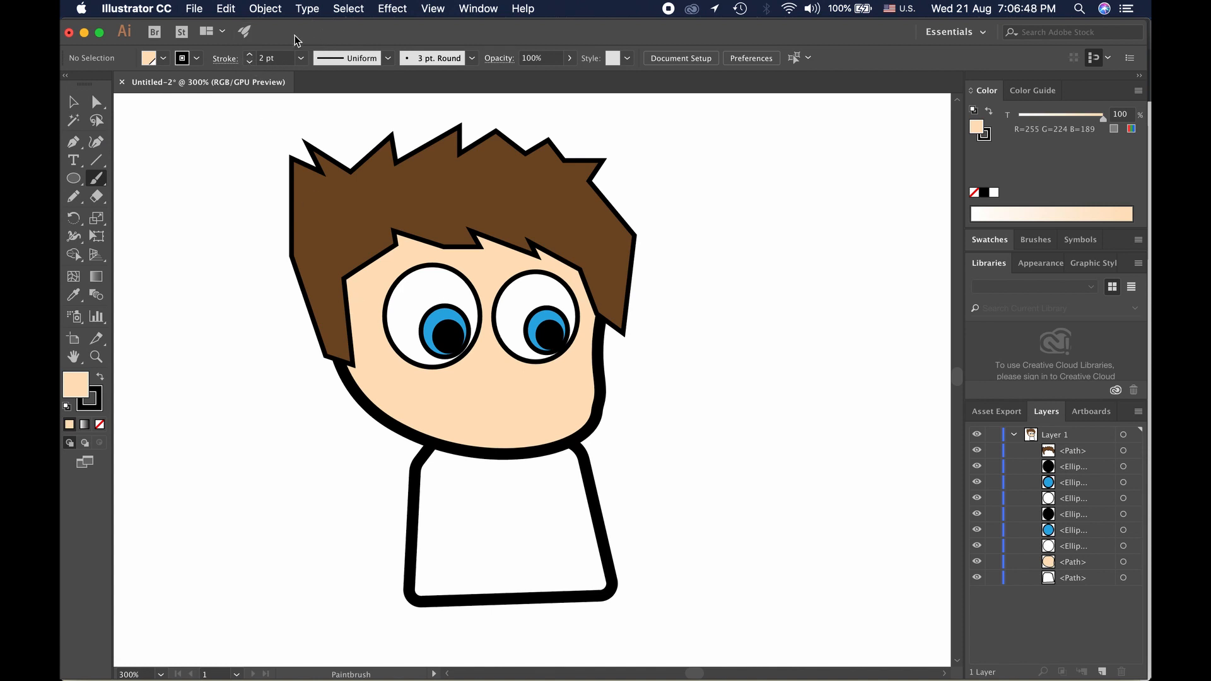
{"action": "left_click", "coordinate": [249, 62]}
{"action": "mouse_move", "coordinate": [341, 346]}
{"action": "left_mouse_down"}
{"action": "mouse_move", "coordinate": [339, 325]}
{"action": "mouse_move", "coordinate": [302, 317]}
{"action": "mouse_move", "coordinate": [301, 346]}
{"action": "mouse_move", "coordinate": [324, 357]}
{"action": "mouse_move", "coordinate": [339, 350]}
{"action": "mouse_move", "coordinate": [337, 324]}
{"action": "mouse_move", "coordinate": [306, 323]}
{"action": "mouse_move", "coordinate": [312, 355]}
{"action": "mouse_move", "coordinate": [344, 348]}
{"action": "left_mouse_up"}
{"action": "key", "text": "super+z"}
{"action": "left_click", "coordinate": [73, 101]}
{"action": "left_click", "coordinate": [156, 182]}
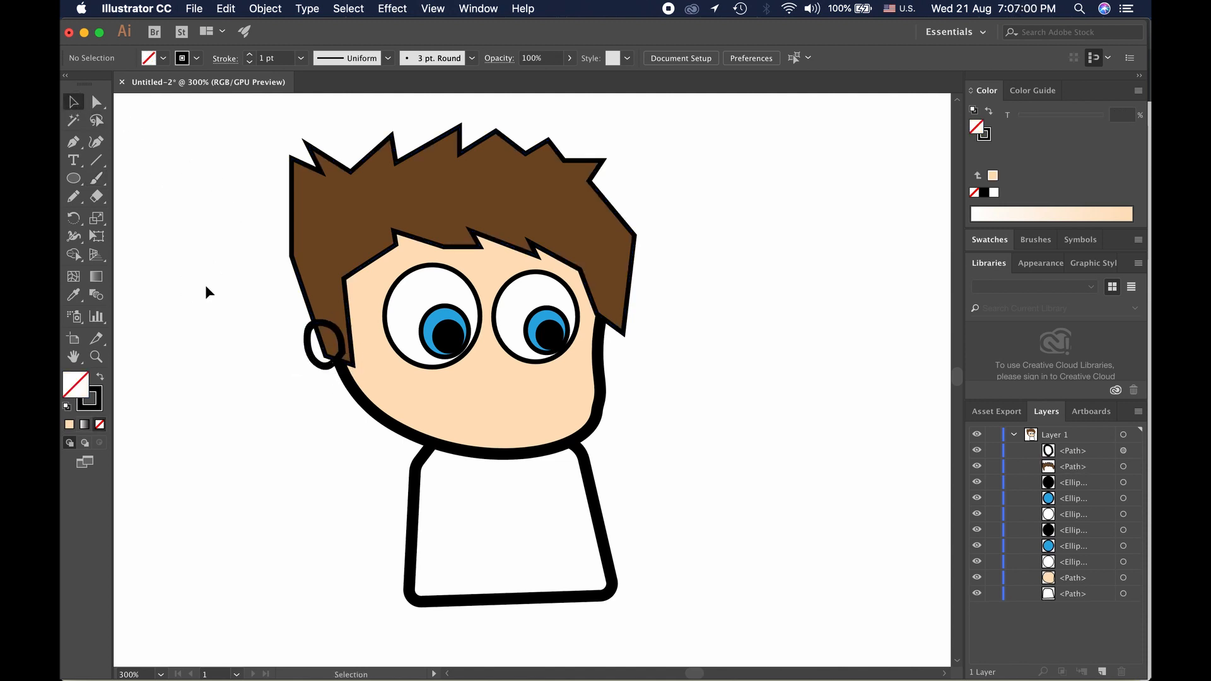
Fill the ear outline with the skin-tone gradient swatch and deselect it
{"action": "left_click", "coordinate": [306, 353]}
{"action": "left_click", "coordinate": [164, 58]}
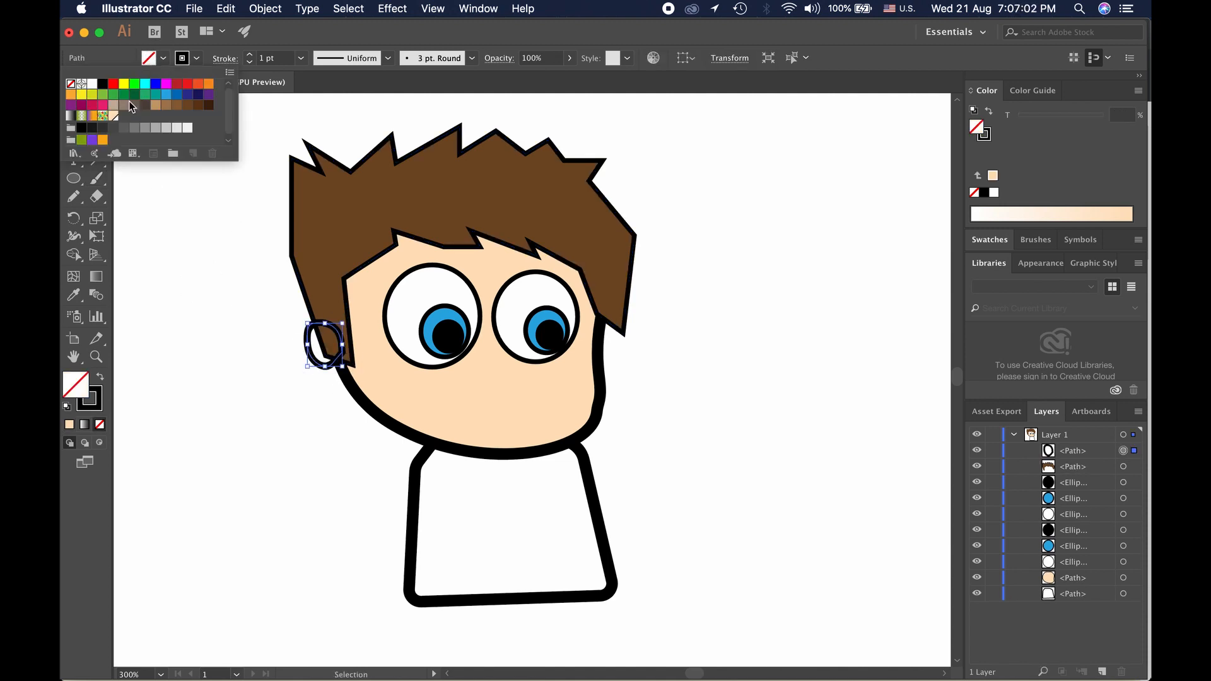
{"action": "left_click", "coordinate": [114, 115]}
{"action": "left_click", "coordinate": [217, 365]}
{"action": "left_click", "coordinate": [230, 381]}
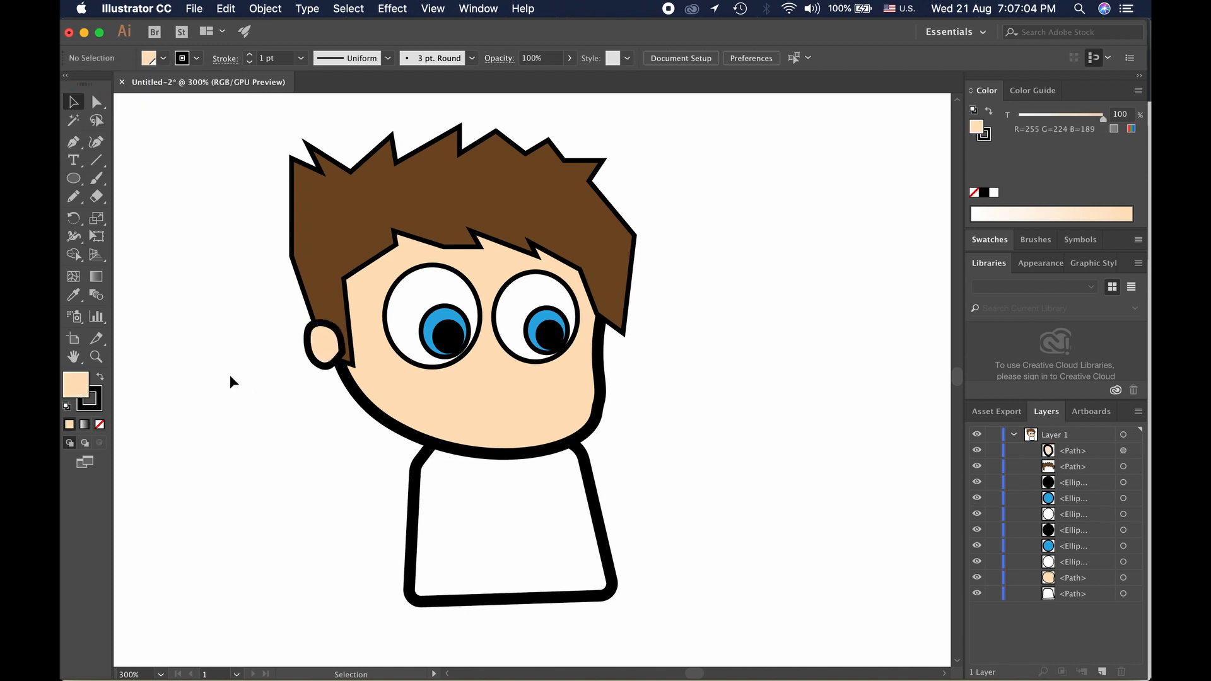
{"action": "left_click", "coordinate": [323, 347]}
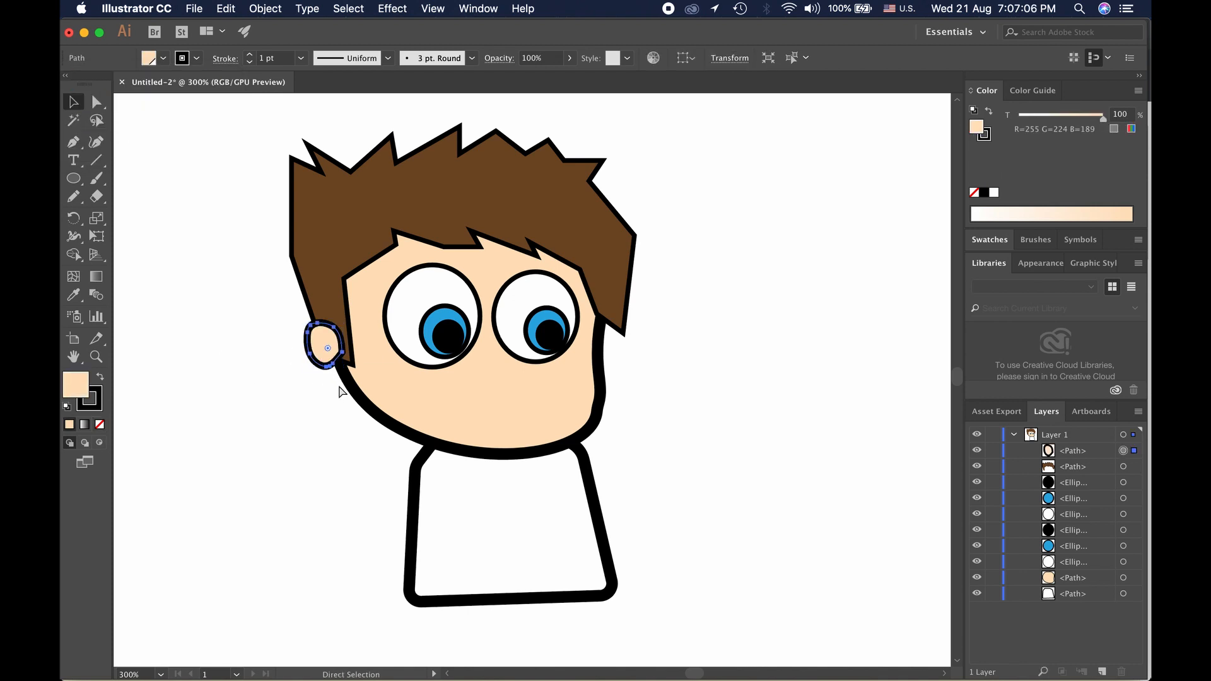
{"action": "left_click", "coordinate": [288, 385]}
Draw a zigzag inner-ear line inside the ear with the Pencil and a 0.75 pt stroke, and deselect it
{"action": "left_click", "coordinate": [79, 198]}
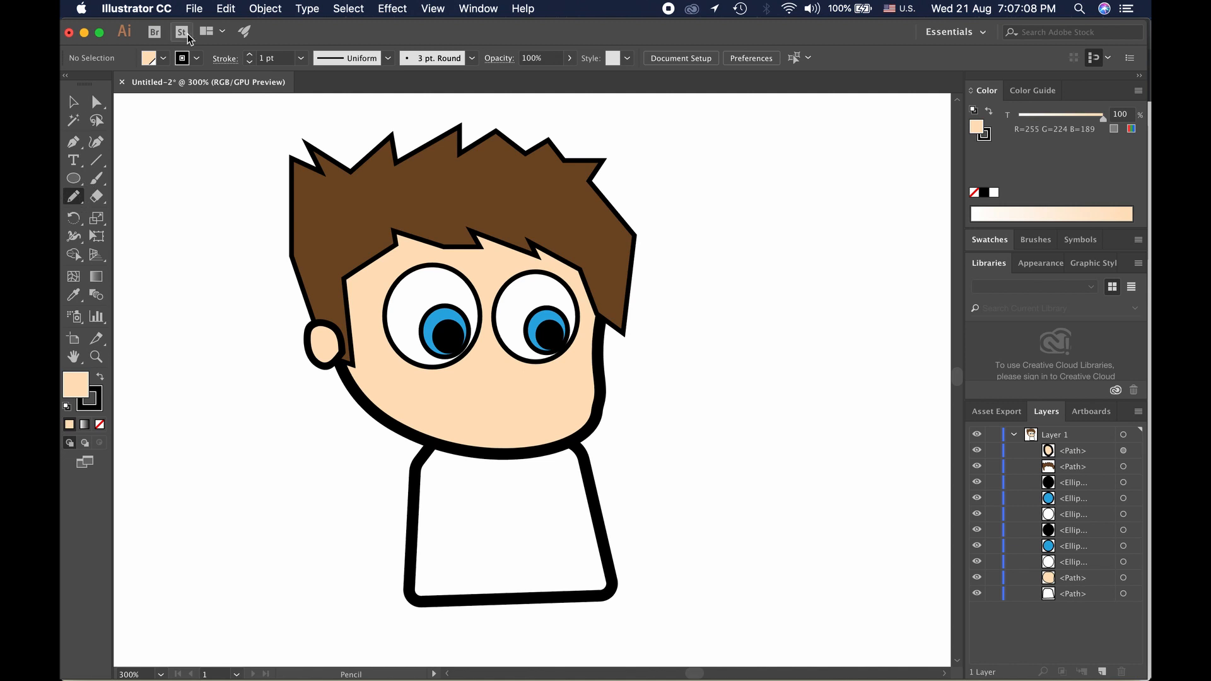
{"action": "left_click", "coordinate": [249, 62]}
{"action": "scroll", "coordinate": [335, 379], "scroll_direction": "up", "scroll_amount": 6}
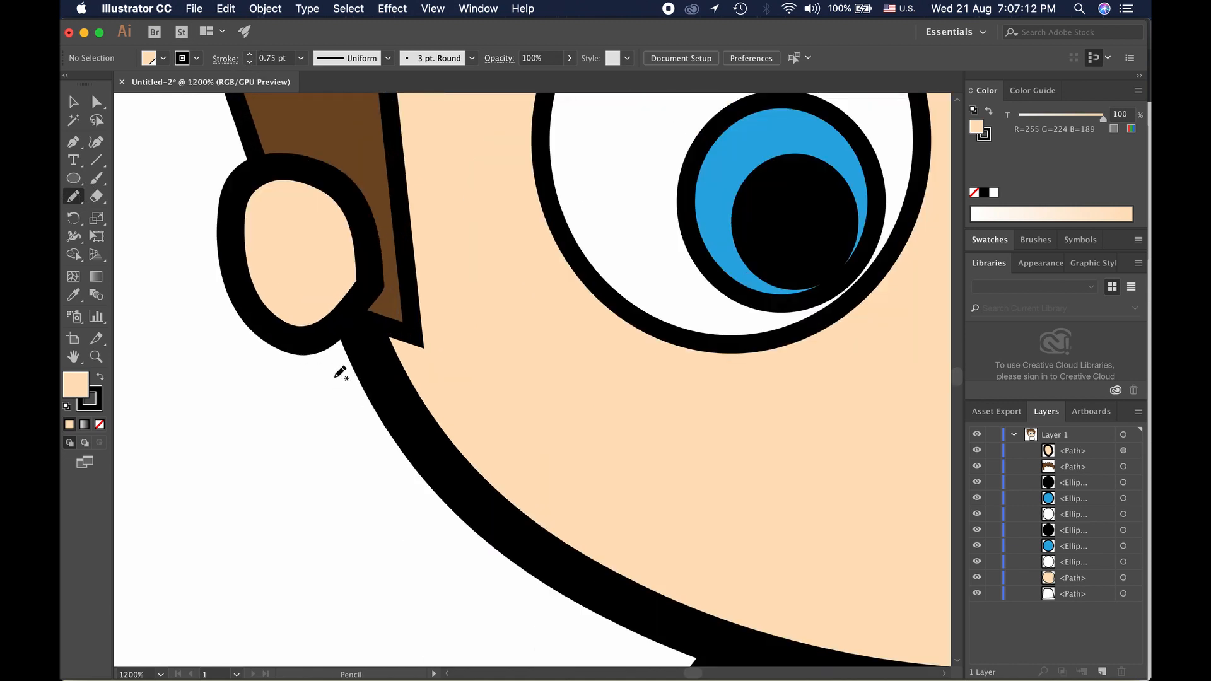
{"action": "mouse_move", "coordinate": [259, 240]}
{"action": "left_mouse_down"}
{"action": "mouse_move", "coordinate": [291, 237]}
{"action": "mouse_move", "coordinate": [332, 322]}
{"action": "left_mouse_up"}
{"action": "left_click", "coordinate": [73, 102]}
{"action": "left_click", "coordinate": [308, 437]}
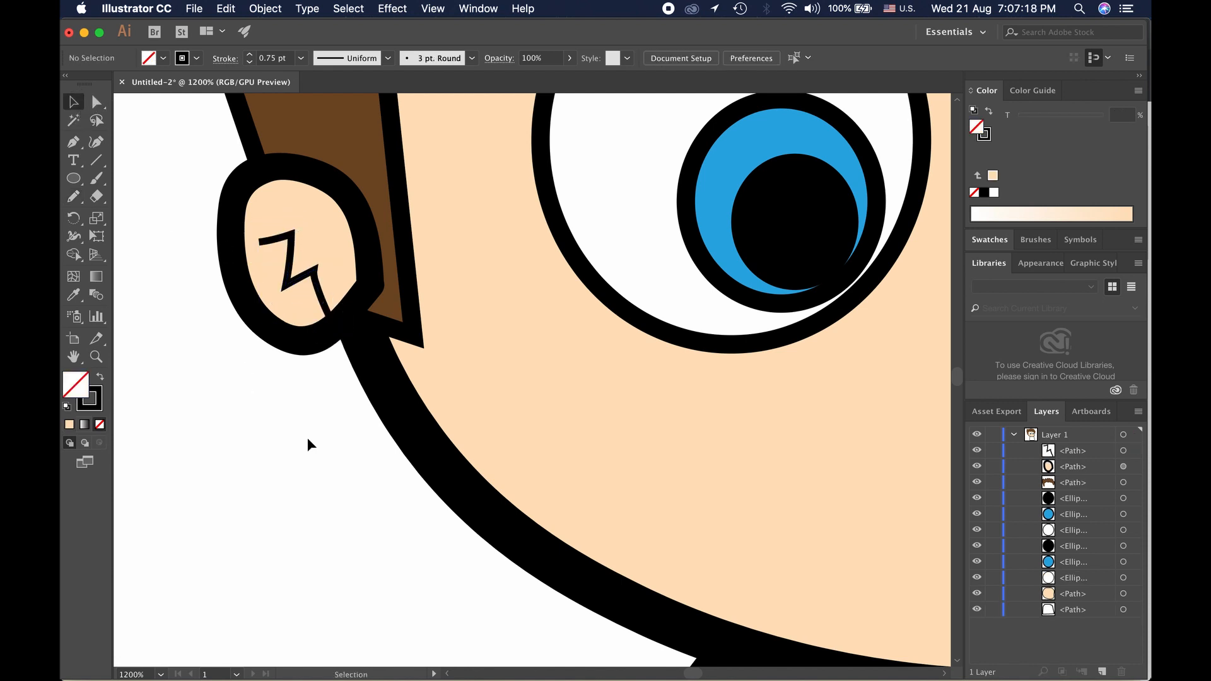
{"action": "key", "text": "super+0"}
{"action": "scroll", "coordinate": [342, 486], "scroll_direction": "up", "scroll_amount": 2}
{"action": "key", "text": "space"}
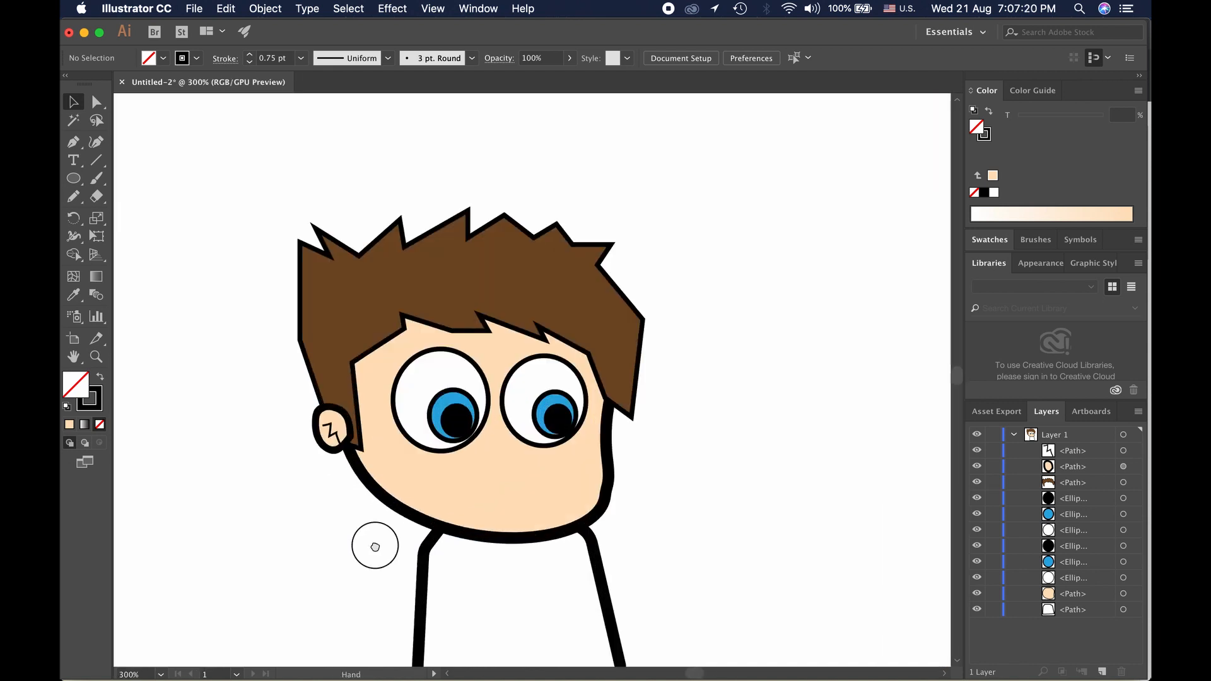
{"action": "left_click_drag", "start_coordinate": [373, 546], "coordinate": [329, 456]}
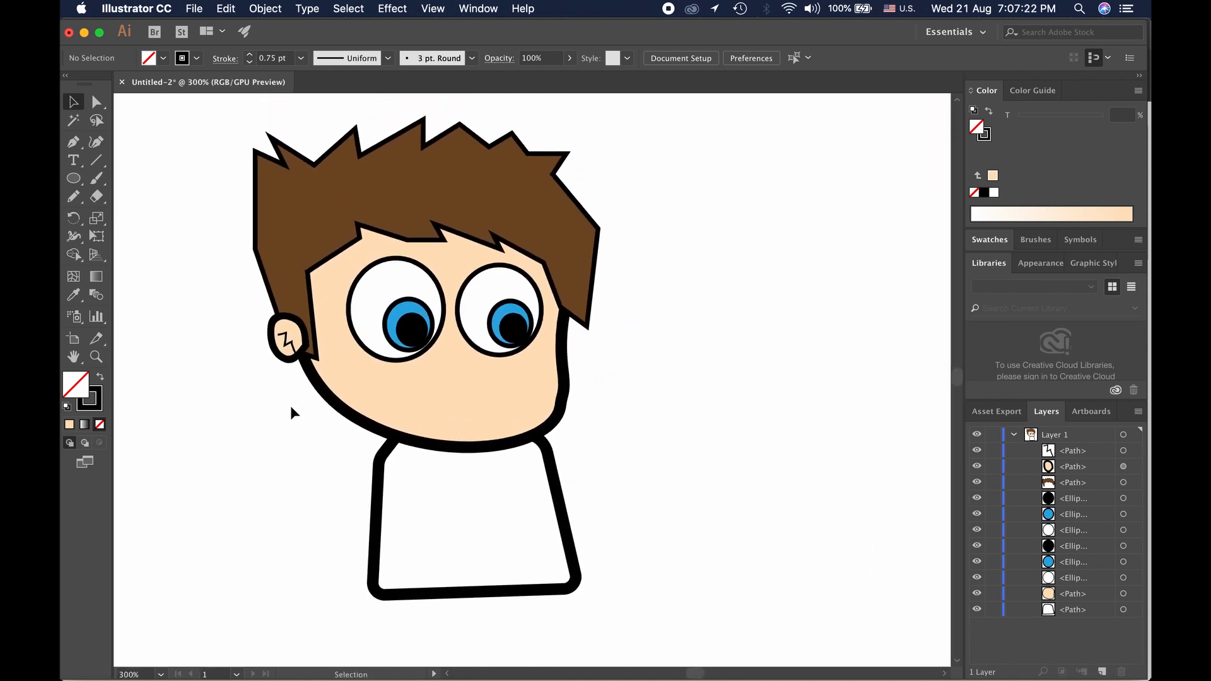
{"action": "left_click", "coordinate": [289, 334]}
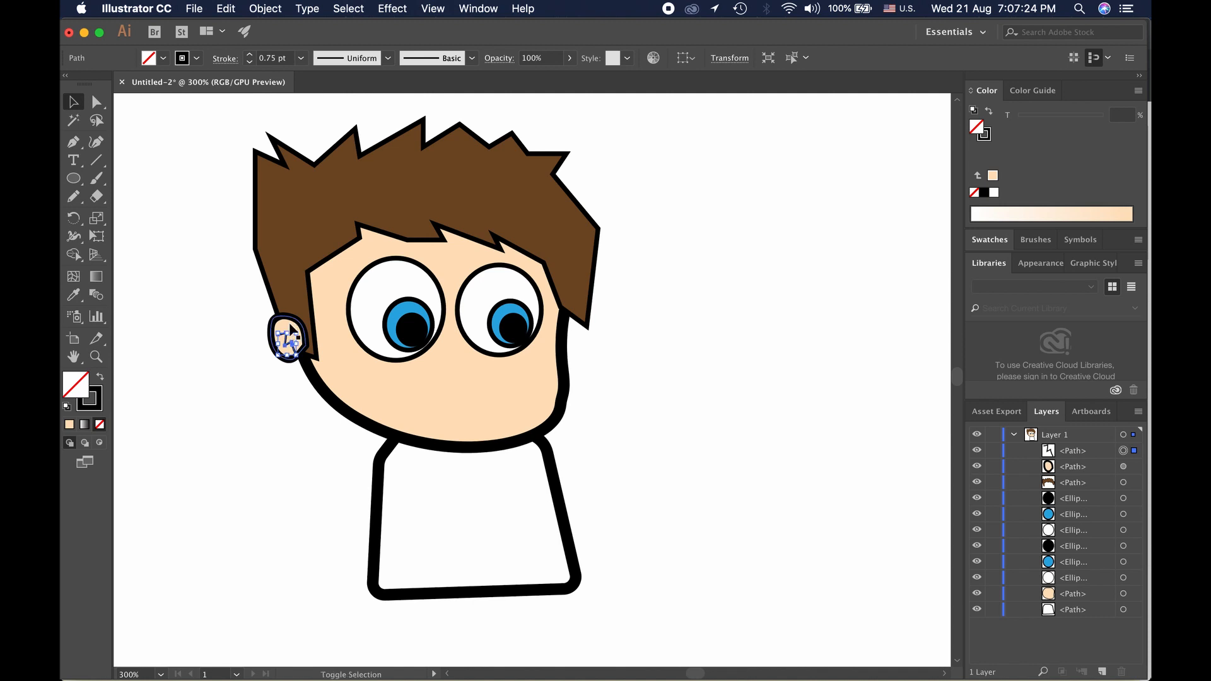
{"action": "left_click_drag", "start_coordinate": [288, 326], "coordinate": [533, 368]}
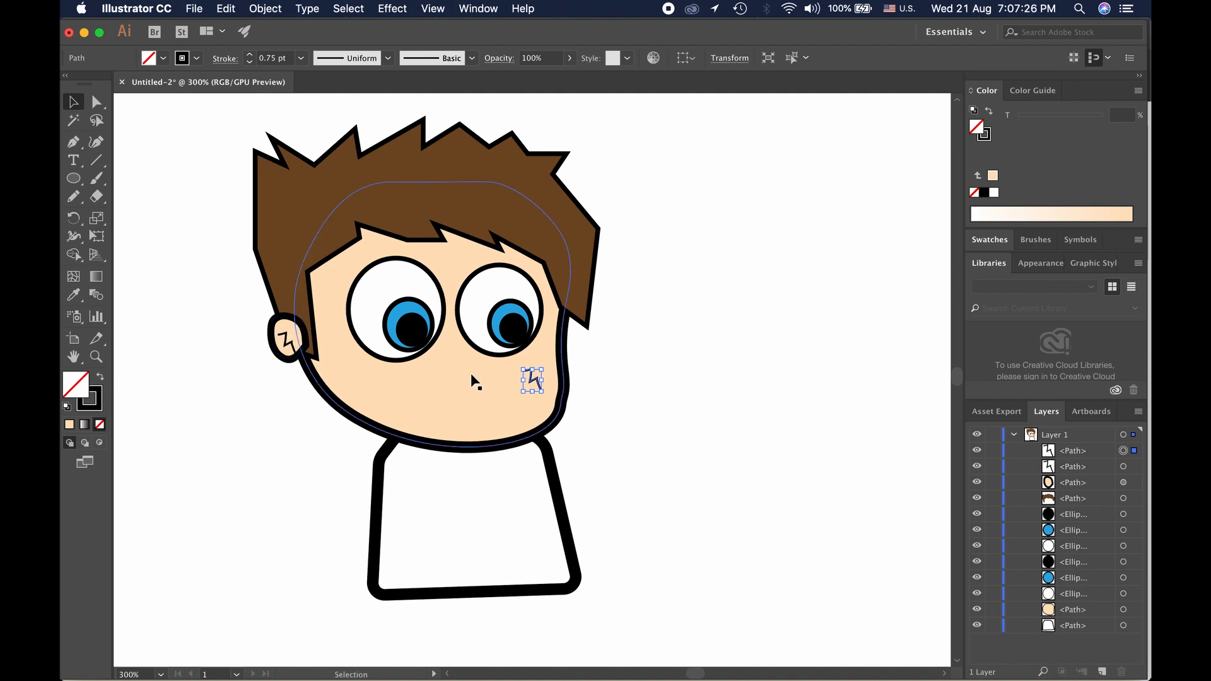
{"action": "key", "text": "shift+Right"}
{"action": "key", "text": "shift+Right"}
{"action": "key", "text": "shift+Right"}
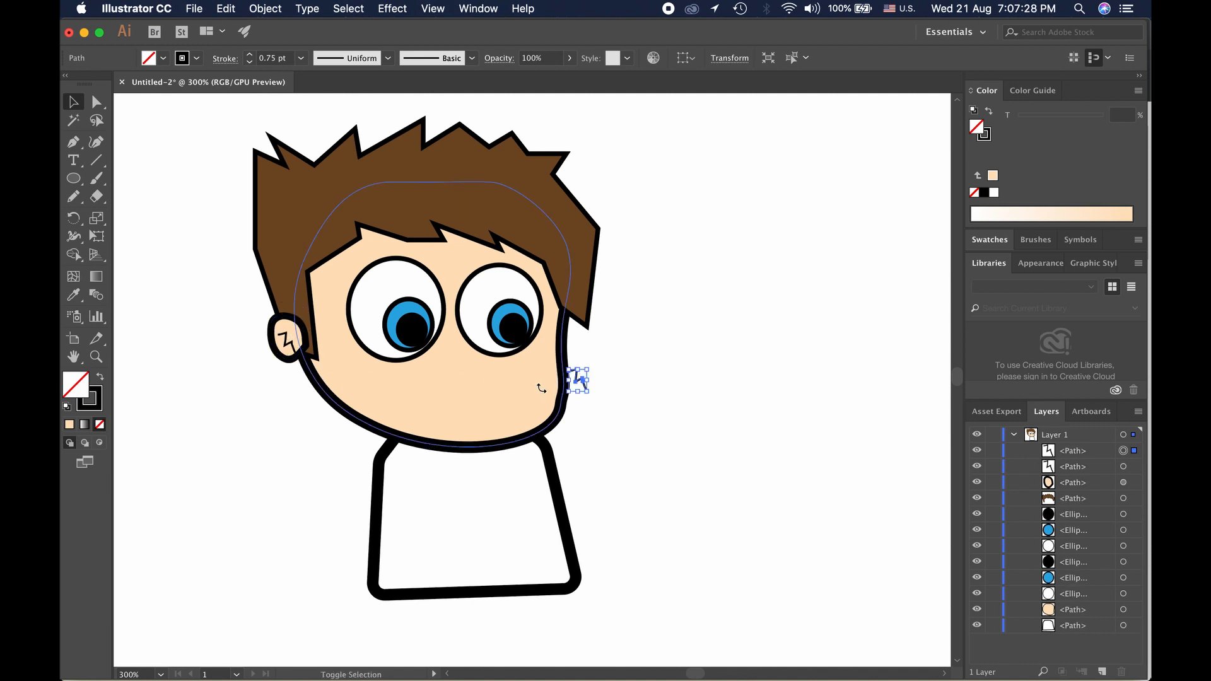
{"action": "left_click", "coordinate": [599, 431]}
{"action": "key", "text": "super+z"}
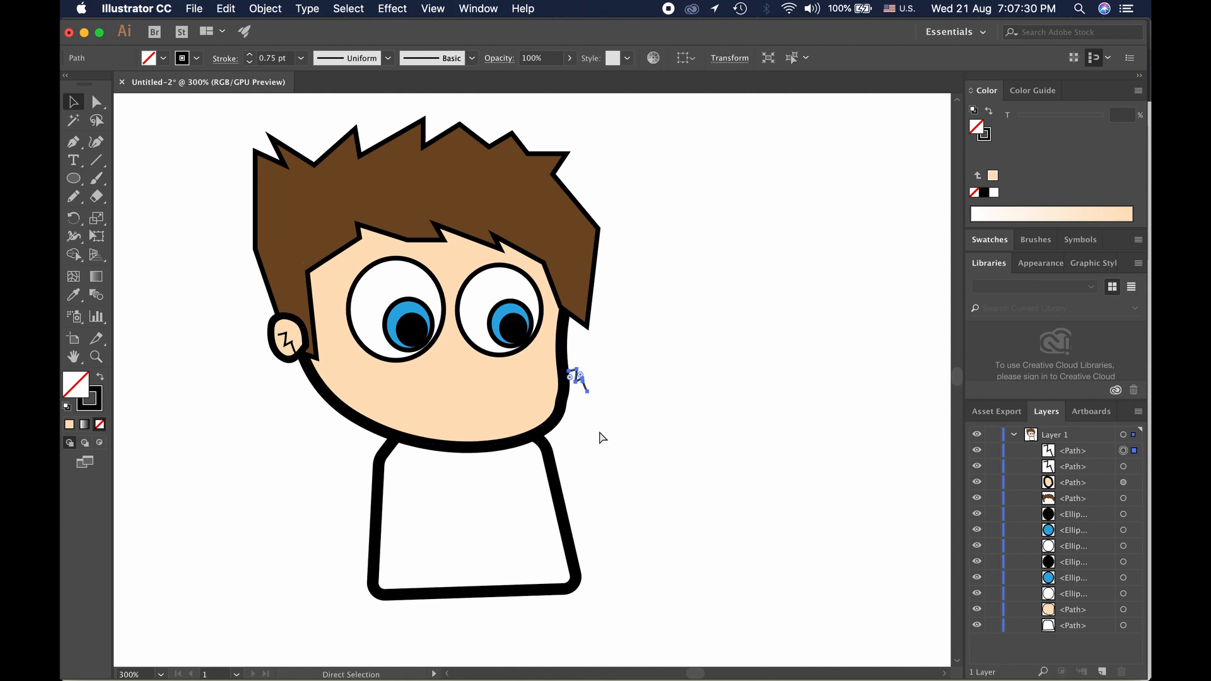
{"action": "key", "text": "Delete"}
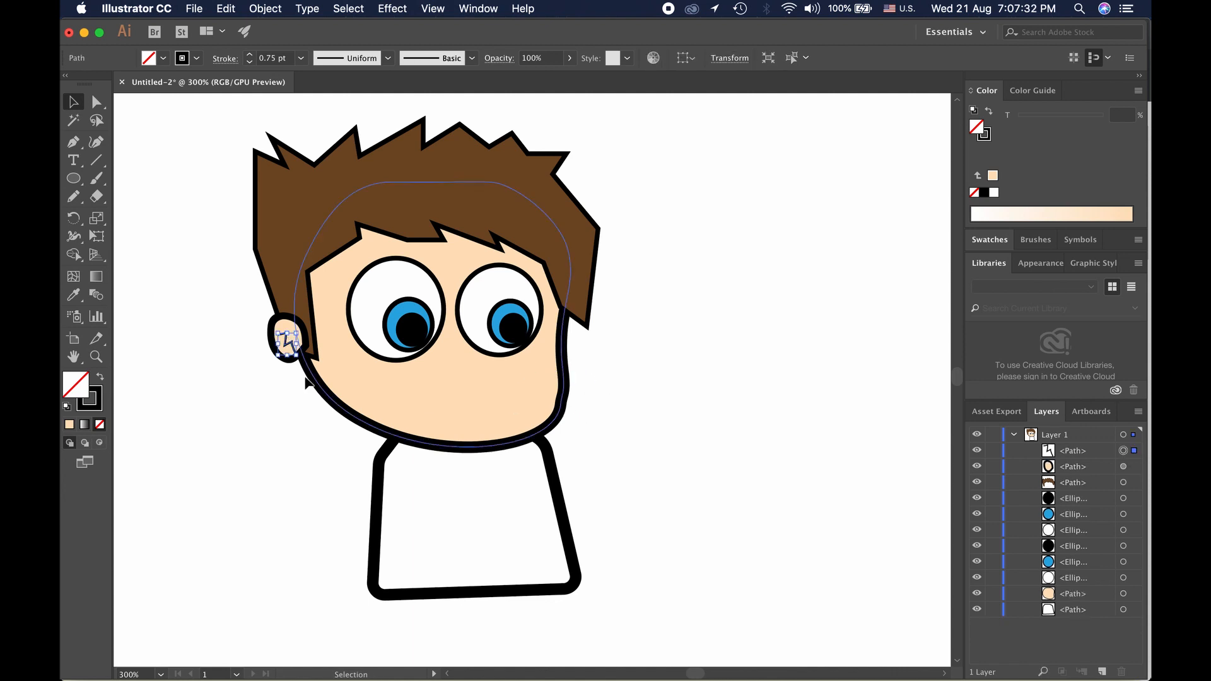
Select the ear together with its zigzag line, and paste a copy of both
{"action": "left_click", "coordinate": [281, 328]}
{"action": "left_click", "coordinate": [283, 325], "text": "shift"}
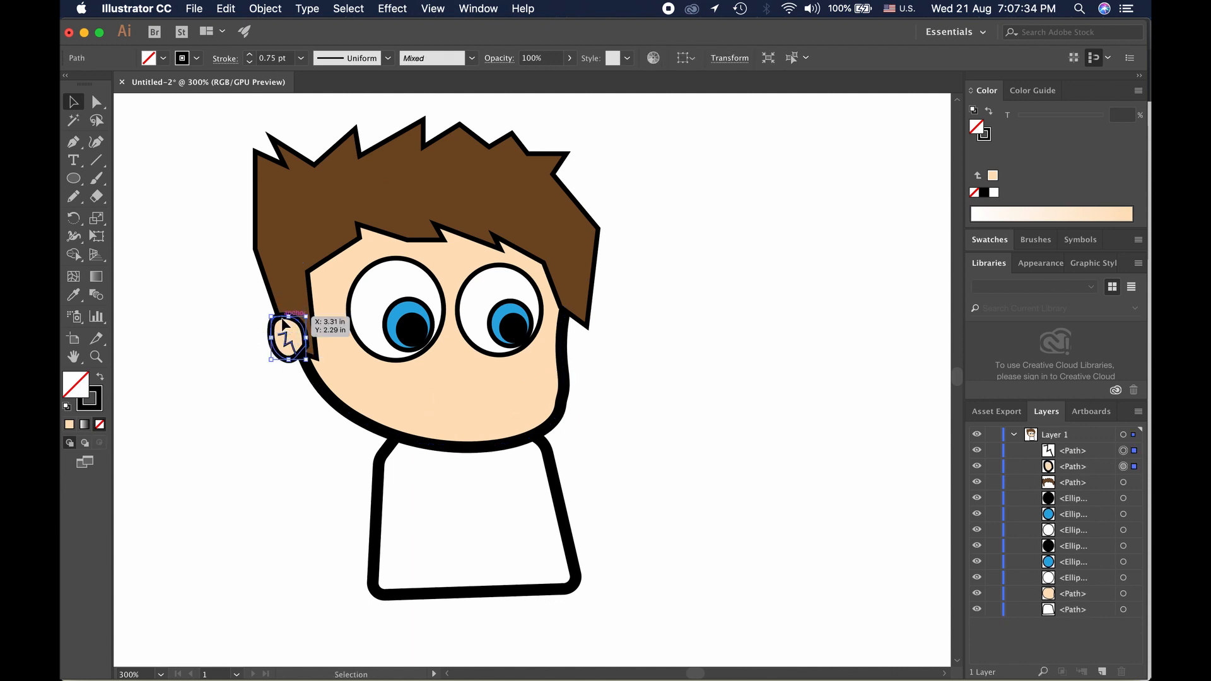
{"action": "key", "text": "super+c"}
{"action": "key", "text": "super+v"}
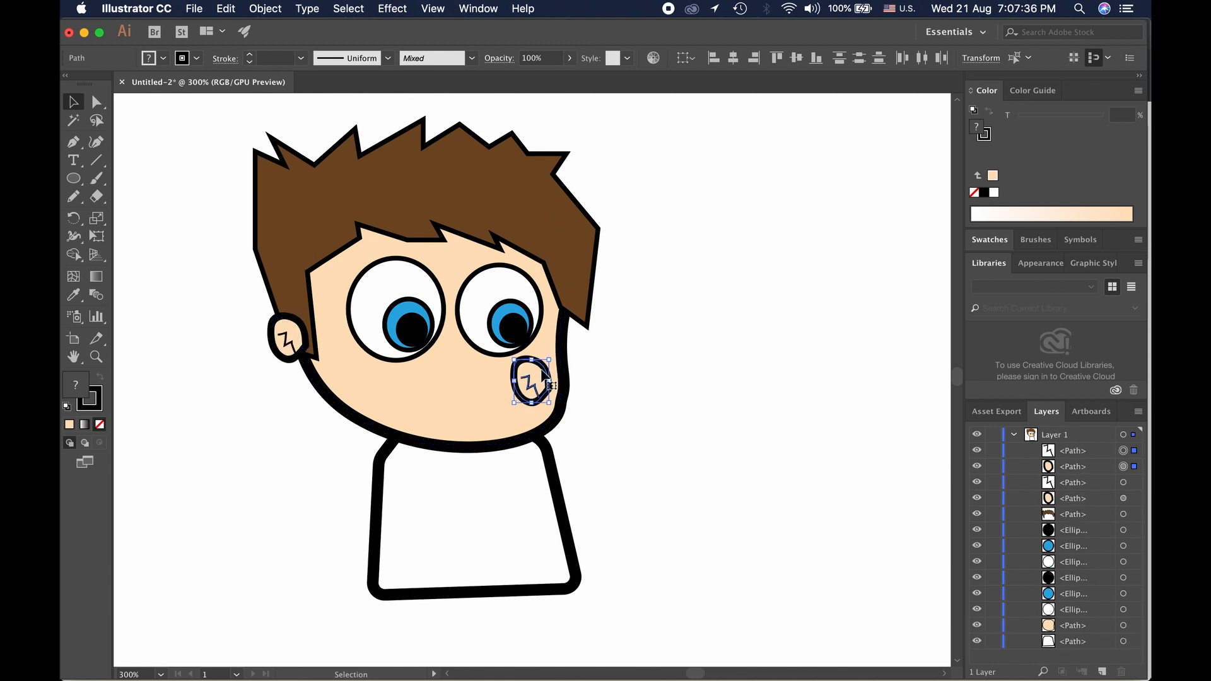
Try moving the duplicated ear to the right of the head and reflecting it across the horizontal axis
{"action": "left_click_drag", "start_coordinate": [533, 379], "coordinate": [634, 337]}
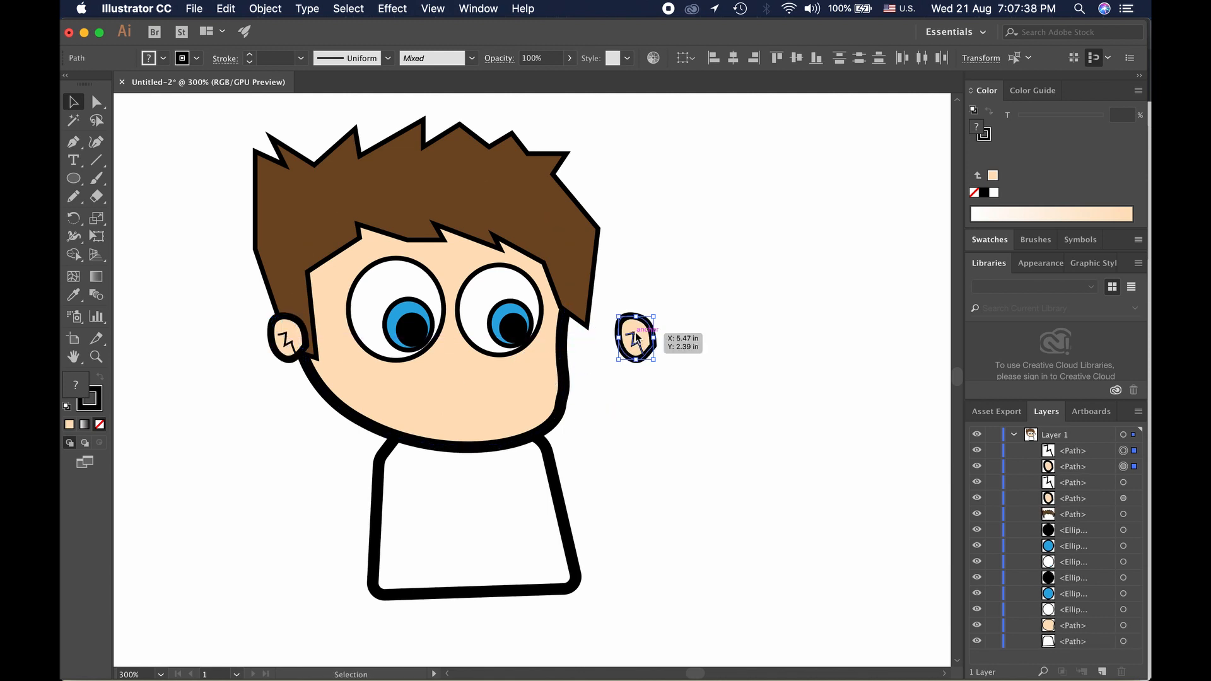
{"action": "right_click", "coordinate": [635, 337]}
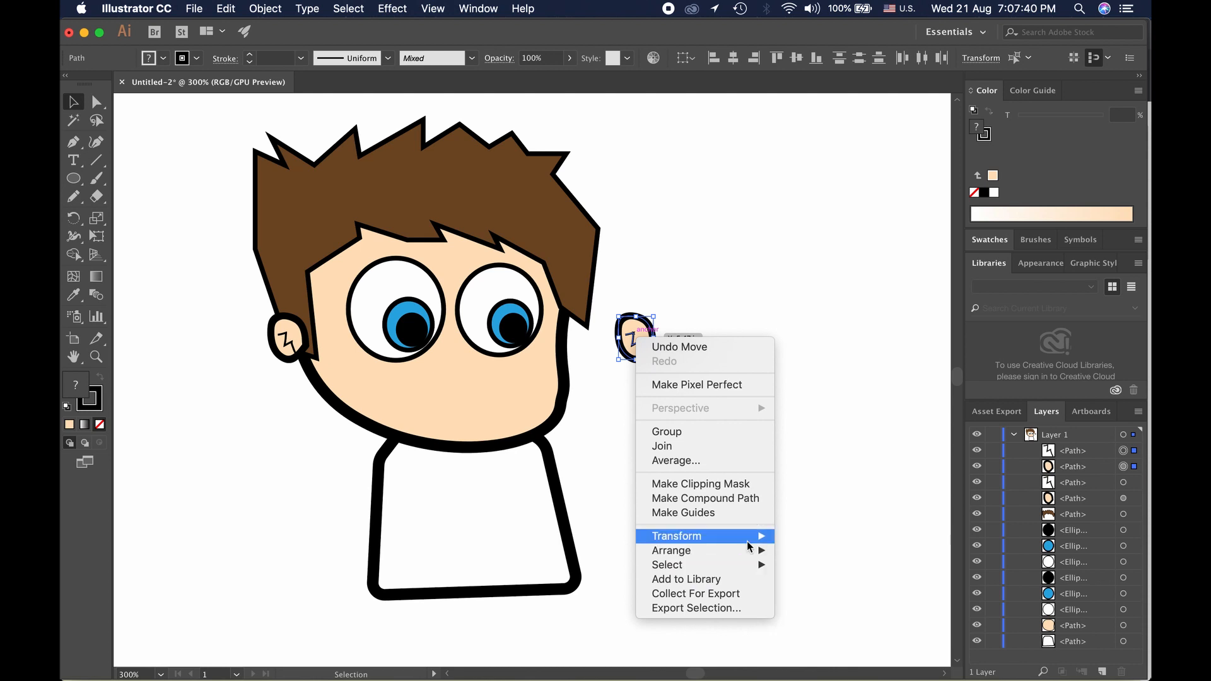
{"action": "mouse_move", "coordinate": [757, 542]}
{"action": "left_click", "coordinate": [812, 576]}
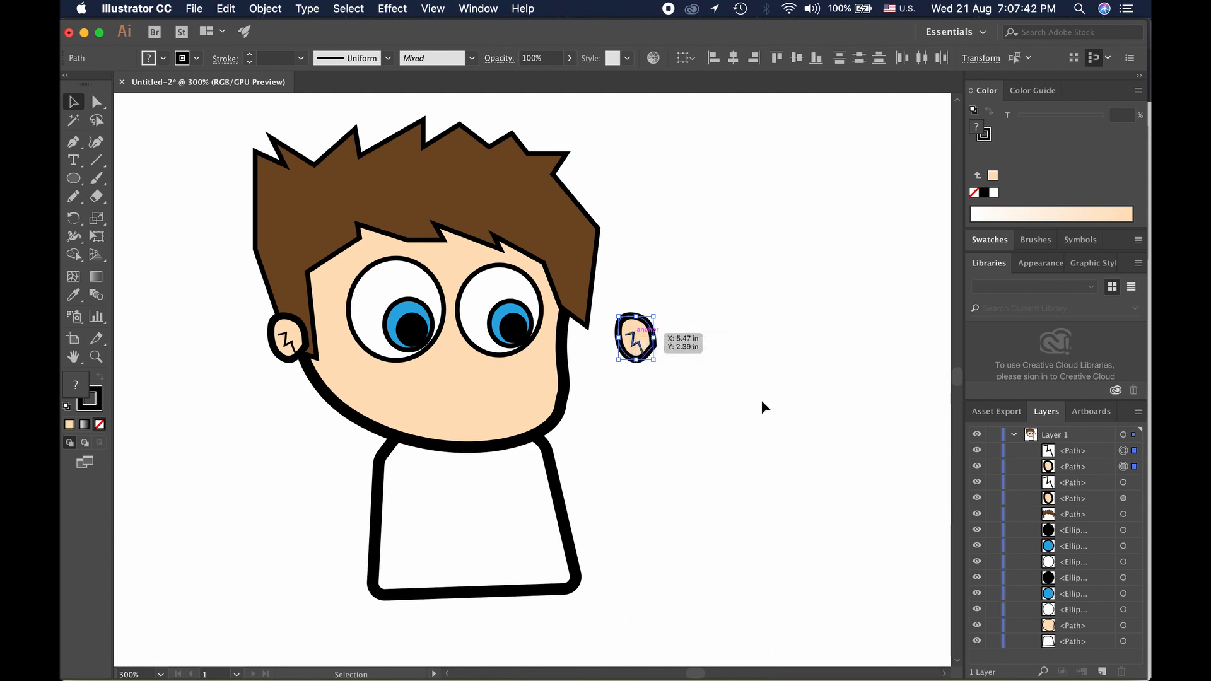
{"action": "left_click", "coordinate": [997, 357]}
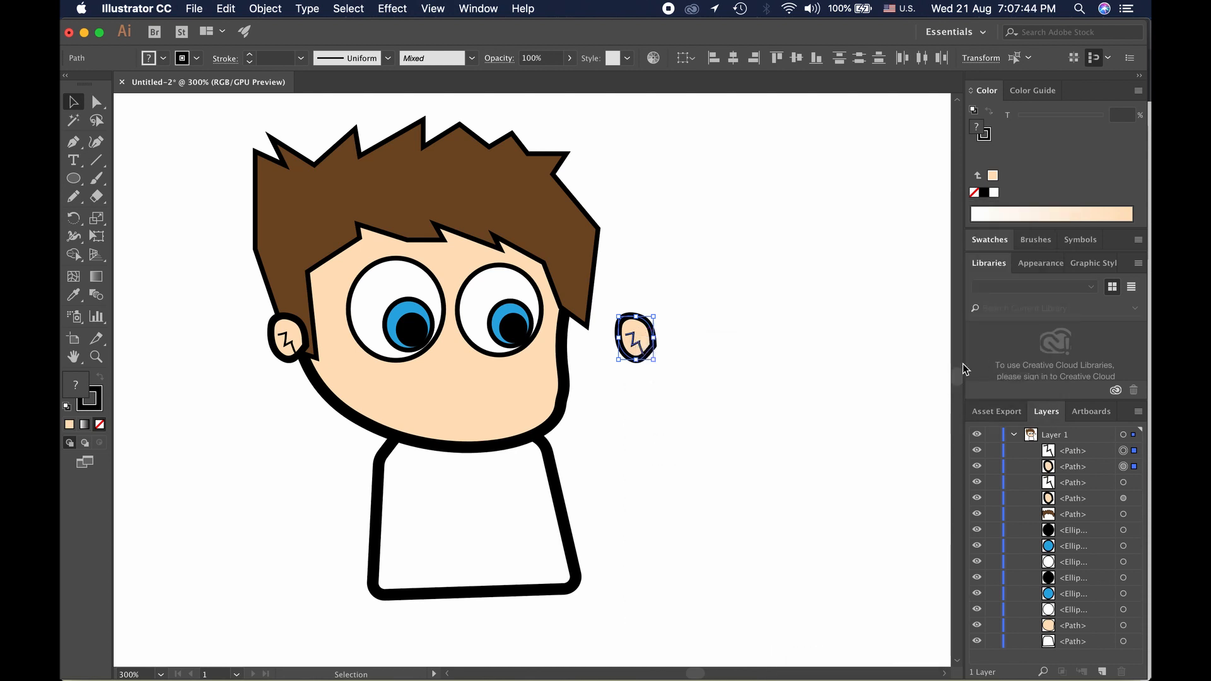
{"action": "right_click", "coordinate": [643, 335]}
{"action": "mouse_move", "coordinate": [763, 562]}
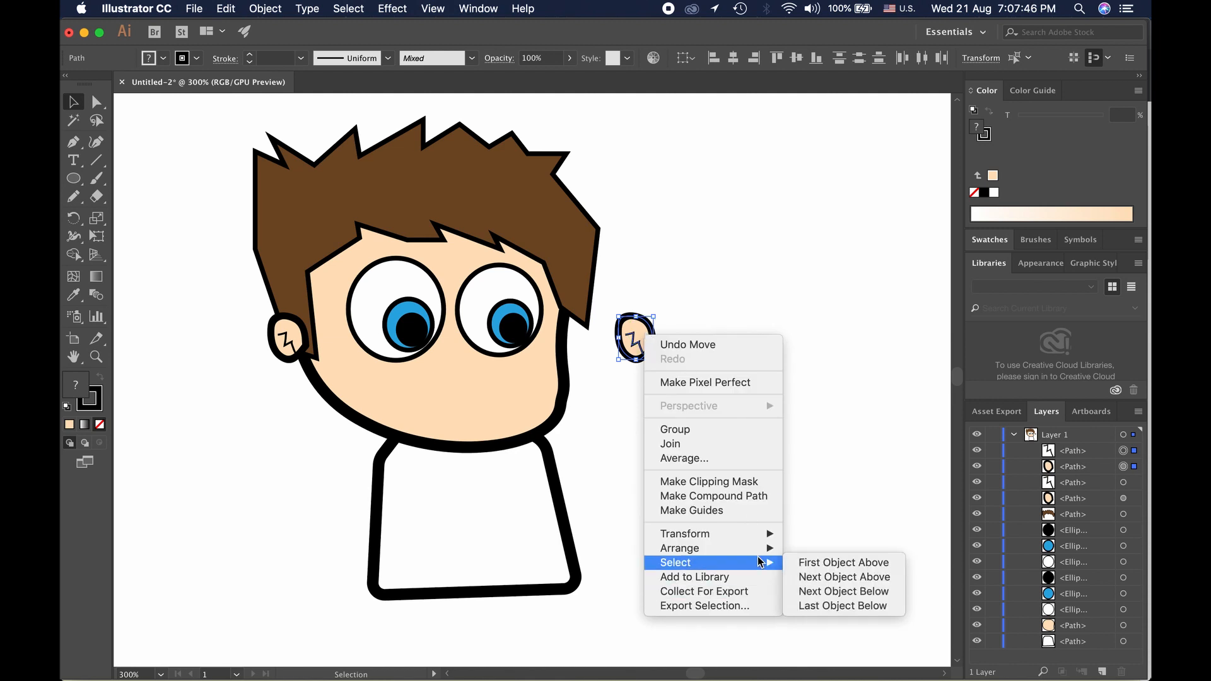
{"action": "mouse_move", "coordinate": [744, 534]}
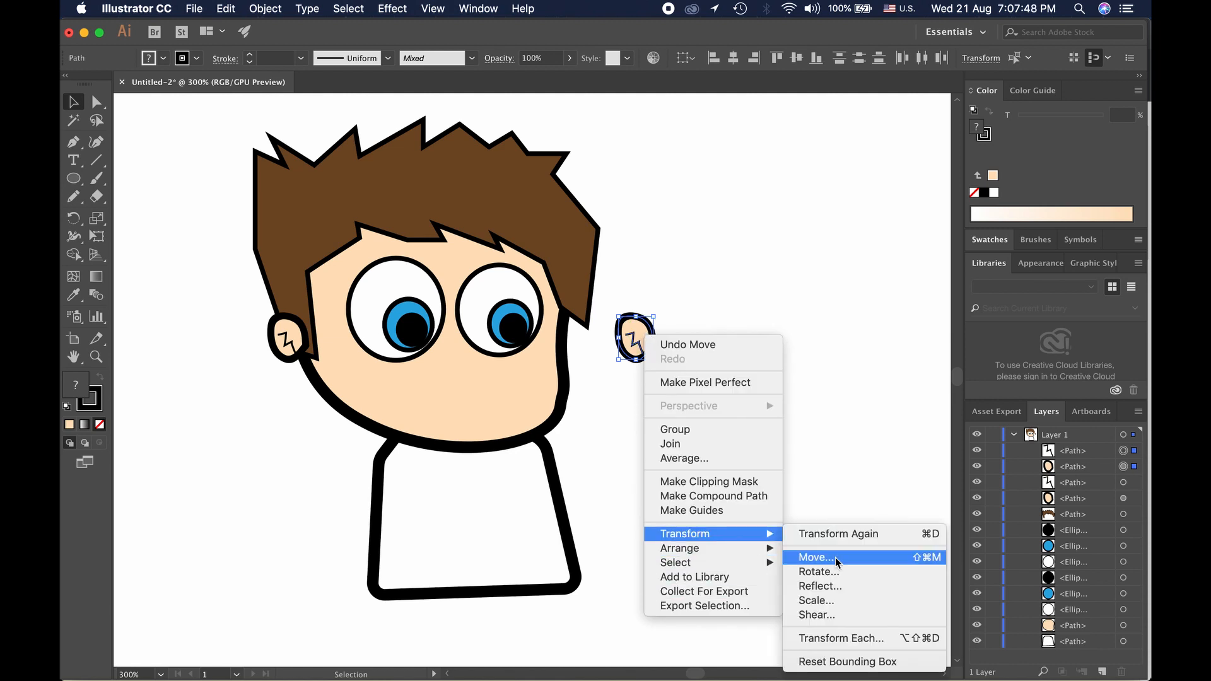
{"action": "left_click", "coordinate": [833, 590]}
{"action": "left_click", "coordinate": [755, 277]}
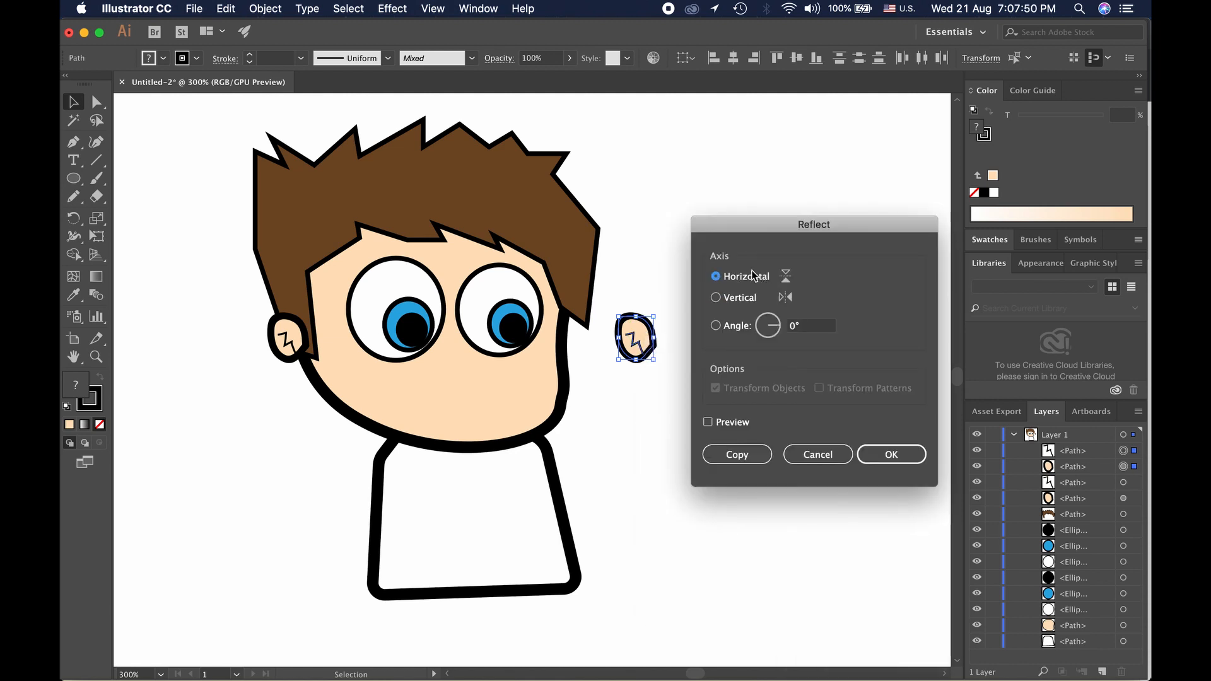
{"action": "left_click", "coordinate": [896, 454]}
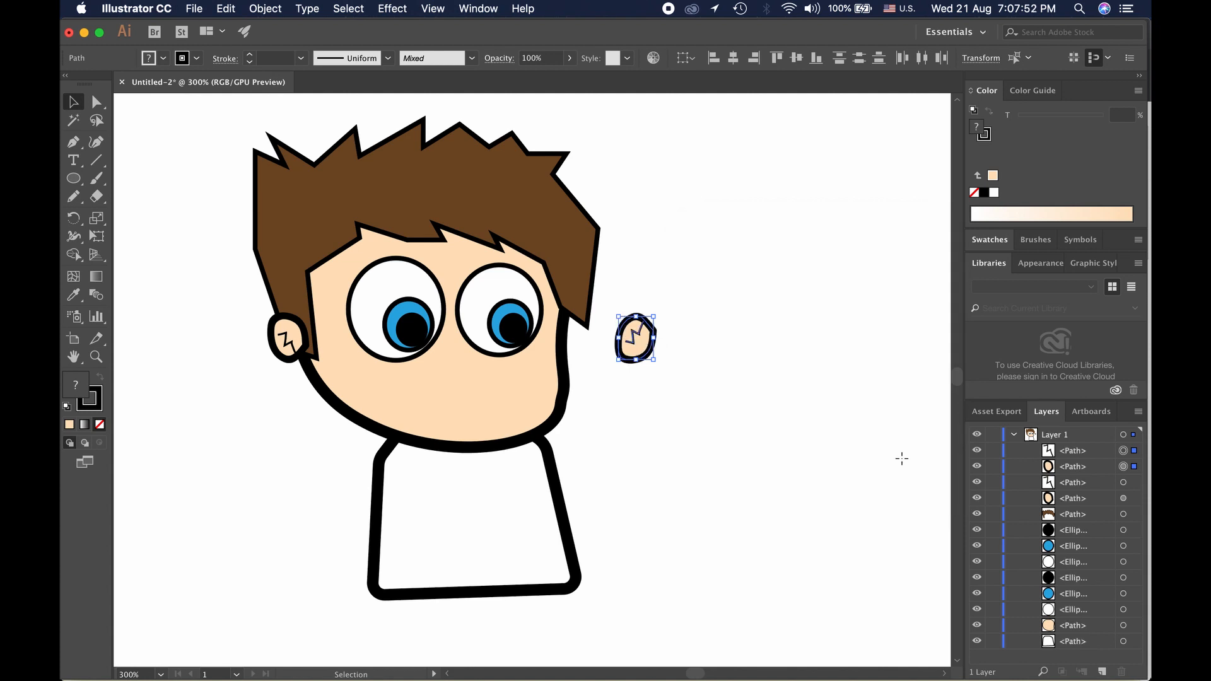
Try reflecting the duplicated ear across the vertical axis as well
{"action": "right_click", "coordinate": [645, 353]}
{"action": "mouse_move", "coordinate": [743, 553]}
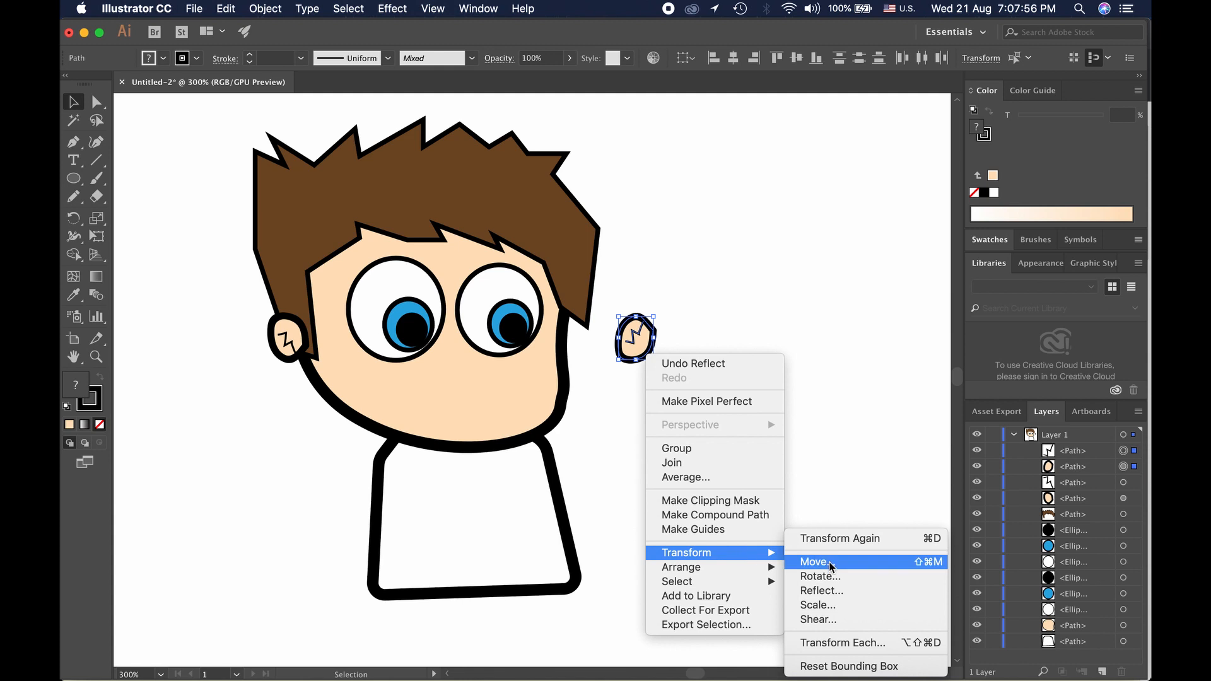
{"action": "left_click", "coordinate": [820, 591]}
{"action": "left_click", "coordinate": [744, 299]}
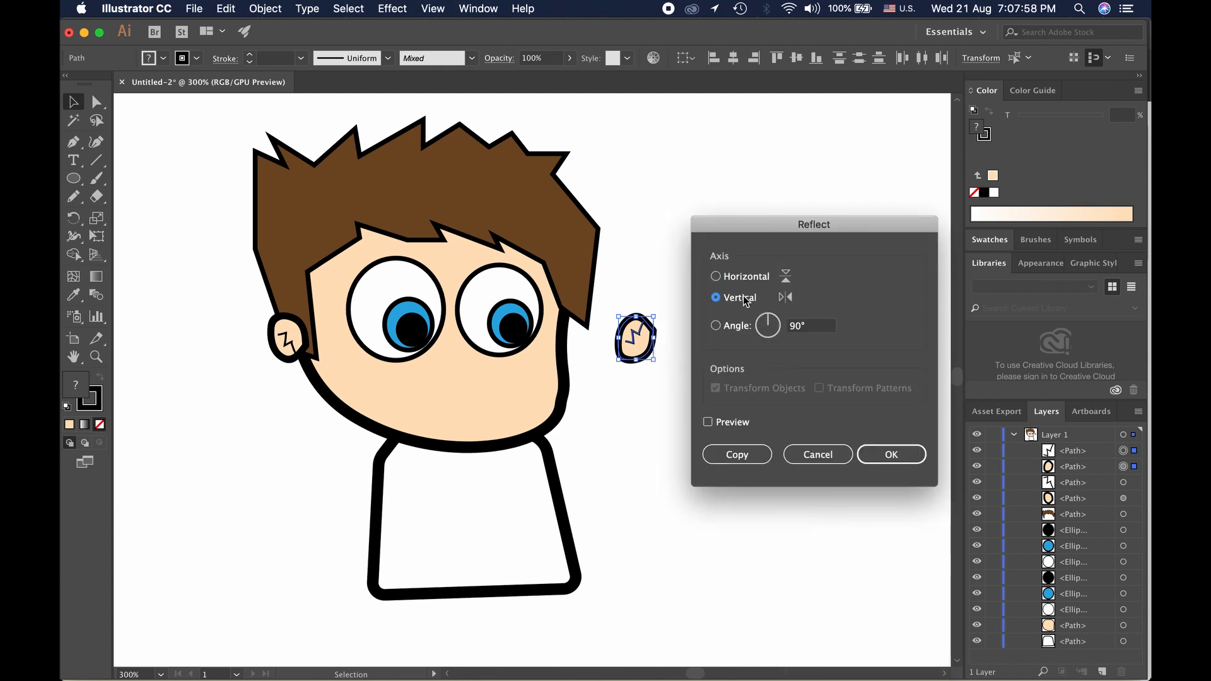
{"action": "left_click", "coordinate": [891, 454]}
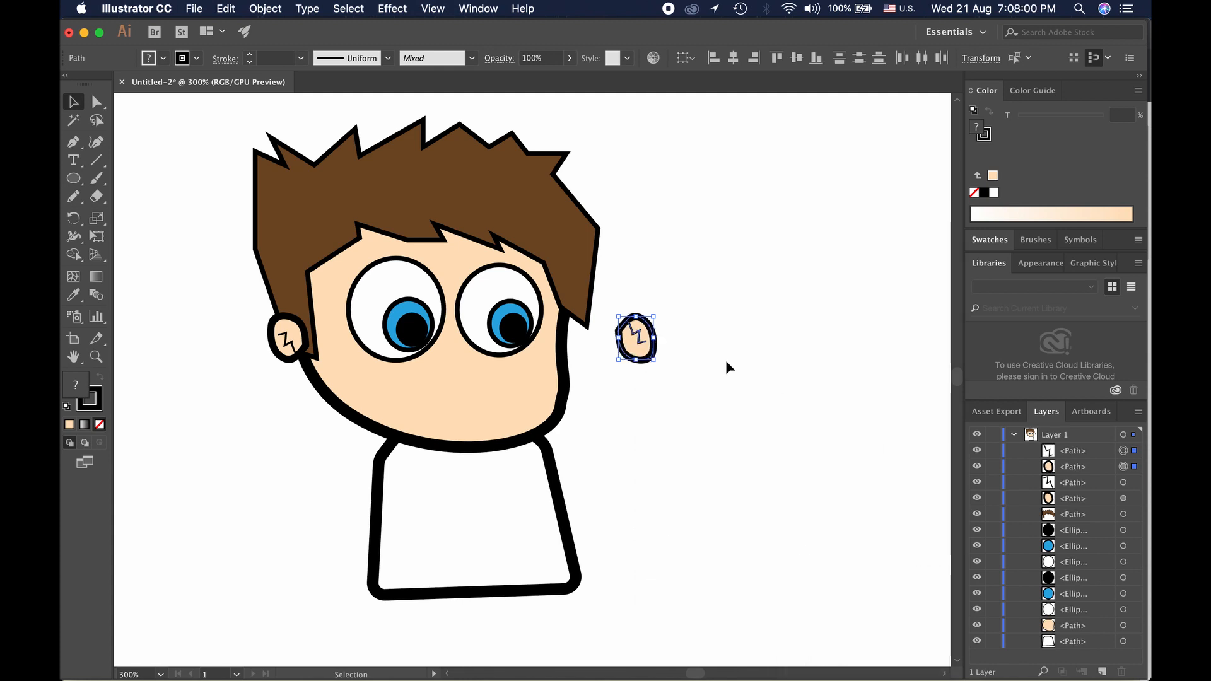
Undo both reflections and the move of the duplicated ear
{"action": "key", "text": "super+z"}
{"action": "key", "text": "super+z"}
{"action": "key", "text": "super+z"}
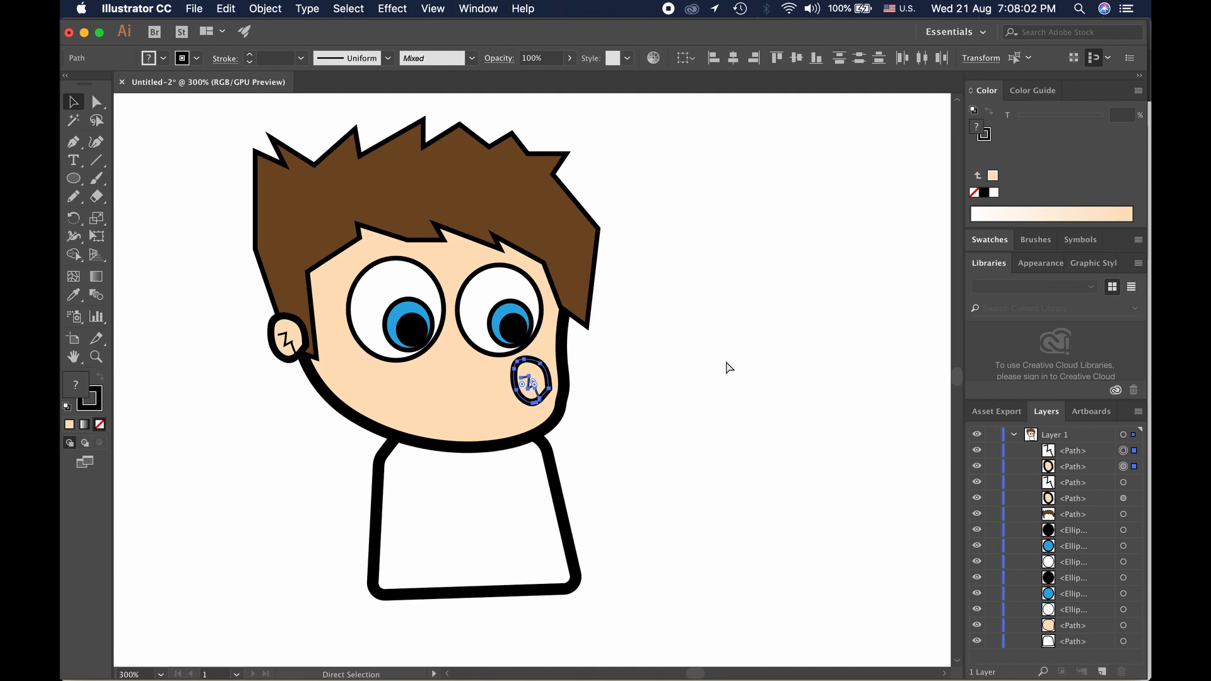
Move the duplicated ear to the empty area right of the head and reflect it across the vertical axis
{"action": "left_click_drag", "start_coordinate": [529, 378], "coordinate": [705, 372]}
{"action": "right_click", "coordinate": [704, 371]}
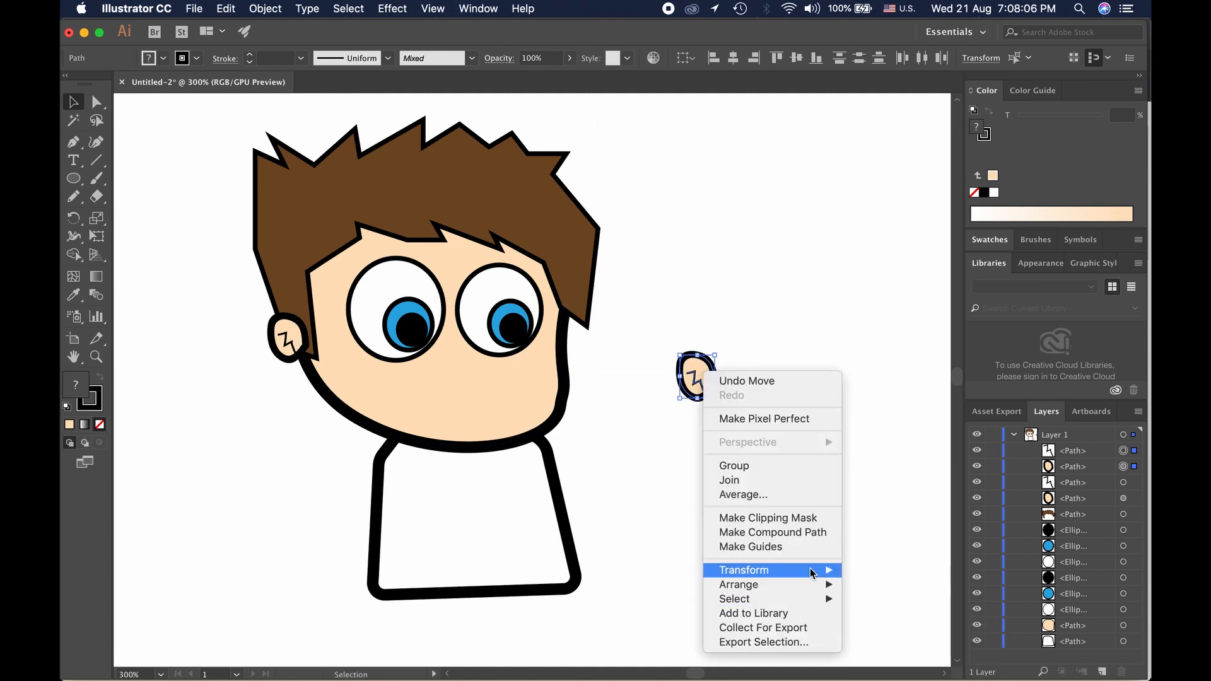
{"action": "mouse_move", "coordinate": [823, 569]}
{"action": "left_click", "coordinate": [879, 590]}
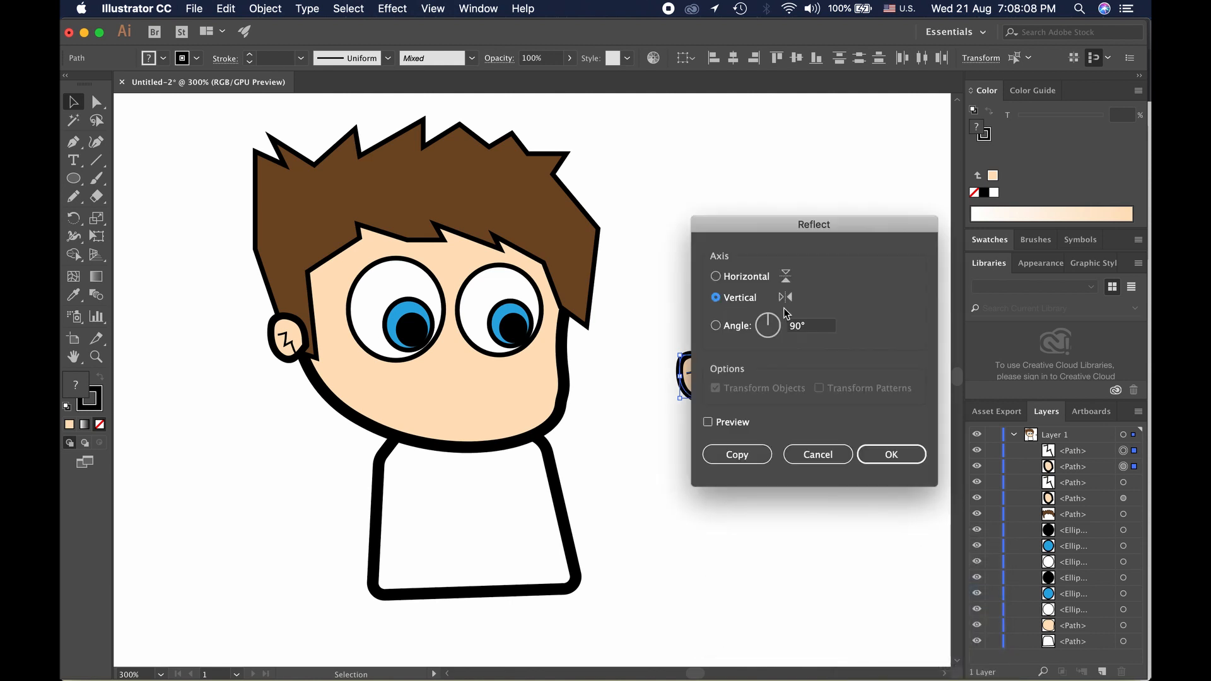
{"action": "left_click", "coordinate": [752, 299]}
{"action": "left_click", "coordinate": [890, 454]}
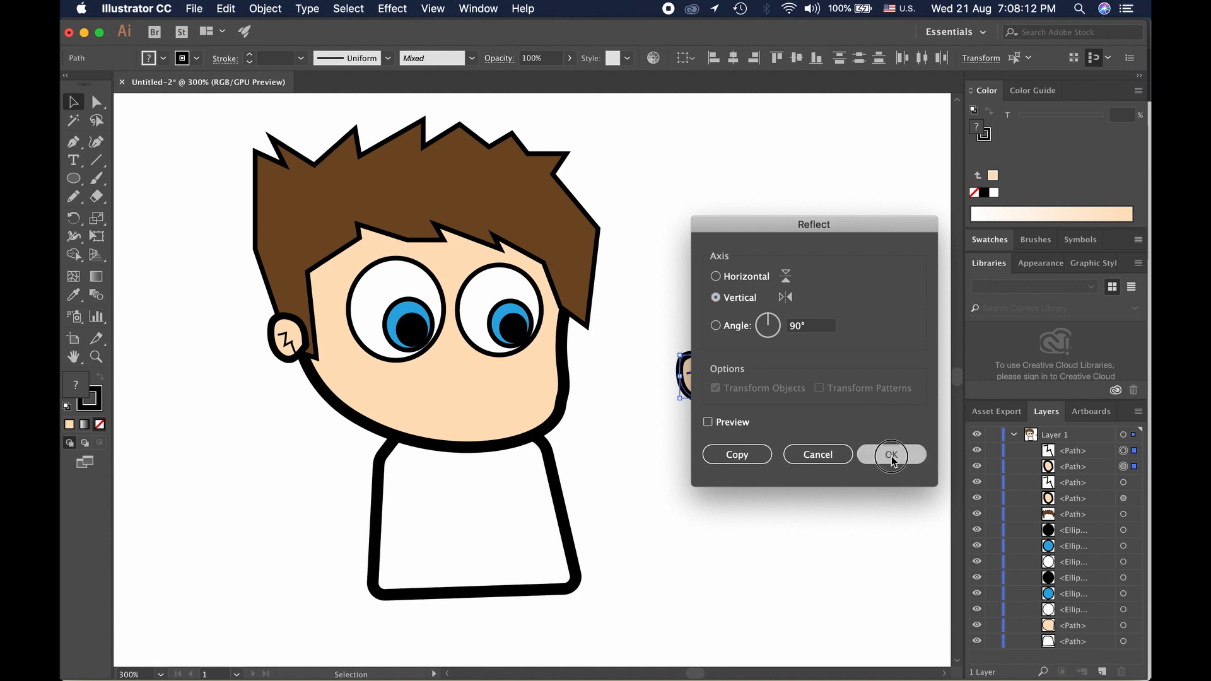
Move the reflected ear outline and its inner line onto the right side of the head beside the hair
{"action": "left_click", "coordinate": [796, 398]}
{"action": "left_click", "coordinate": [696, 379]}
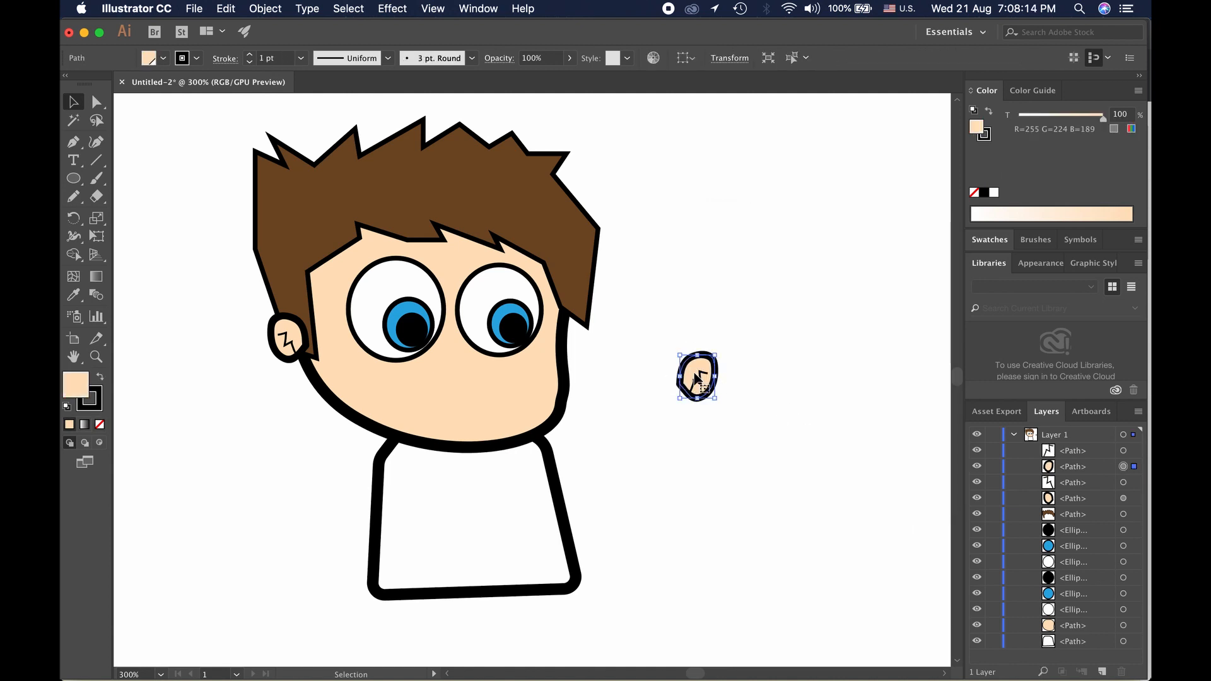
{"action": "left_click", "coordinate": [699, 381], "text": "shift"}
{"action": "left_click_drag", "start_coordinate": [697, 379], "coordinate": [561, 328]}
{"action": "left_click", "coordinate": [633, 396]}
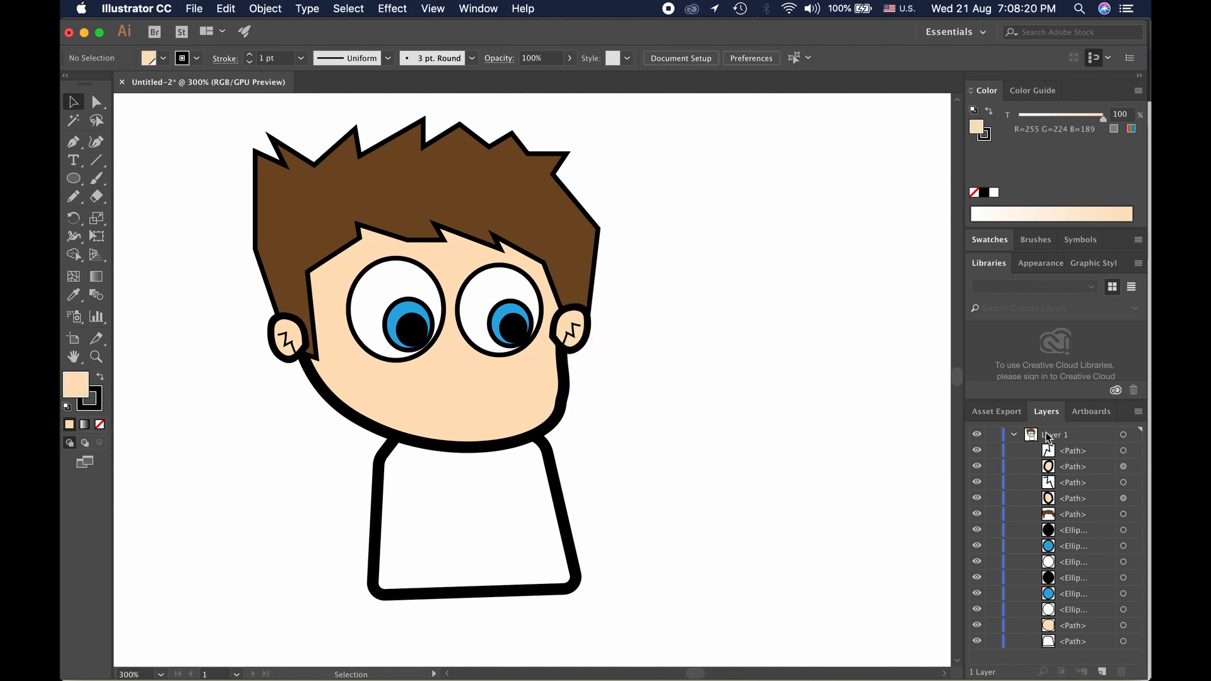
Reorder the right ear's two paths in the layer stack so they sit behind the head and above the body
{"action": "left_click", "coordinate": [1050, 469], "text": "shift"}
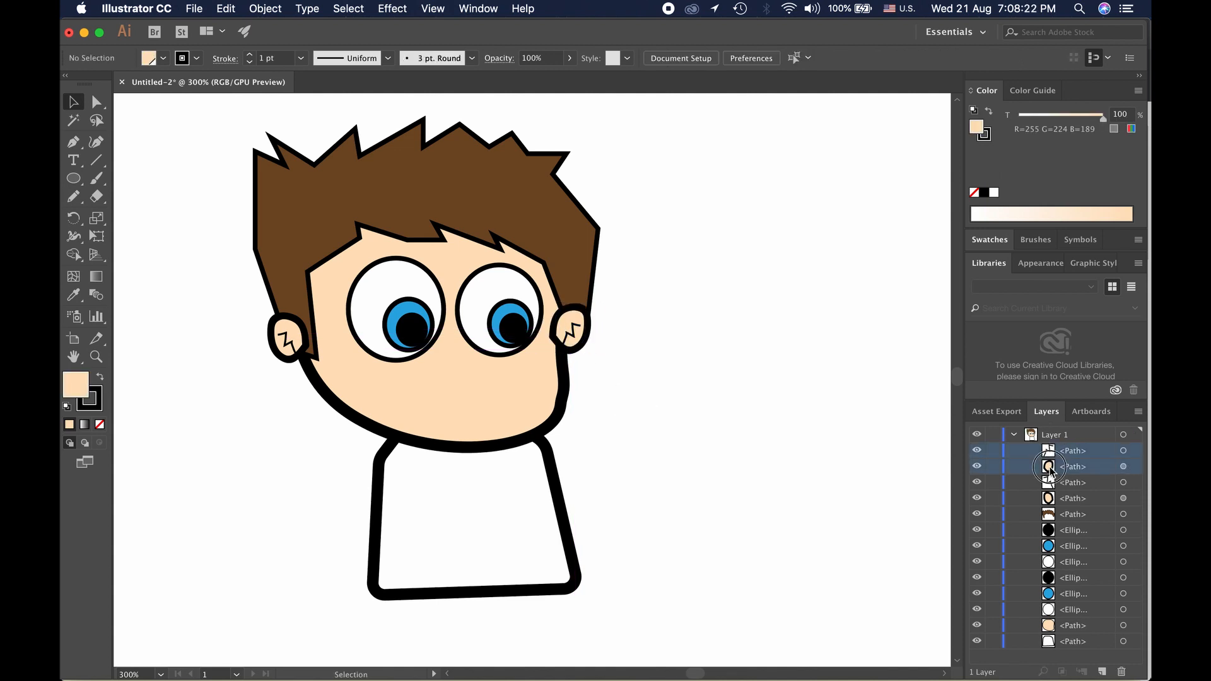
{"action": "left_click_drag", "start_coordinate": [1050, 469], "coordinate": [1048, 639]}
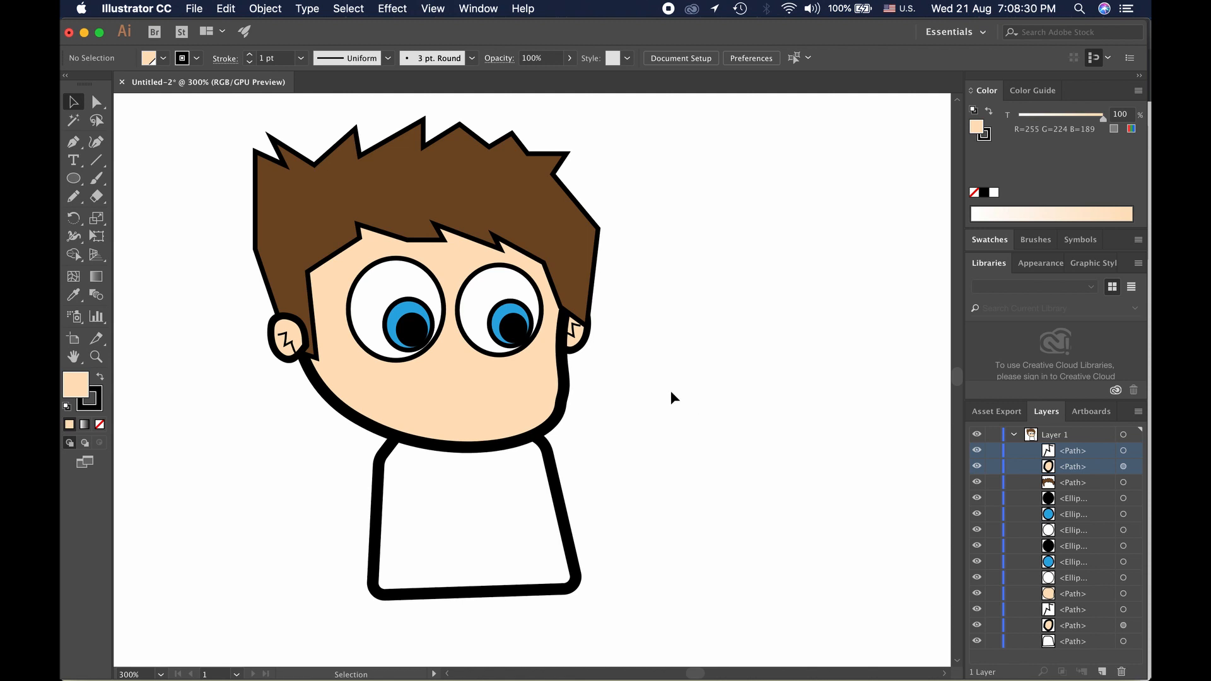
Draw a slanted four-cornered eyebrow above the left eye with the Pen tool, filled brown (8c6239)
{"action": "scroll", "coordinate": [618, 397], "scroll_direction": "down", "scroll_amount": 2}
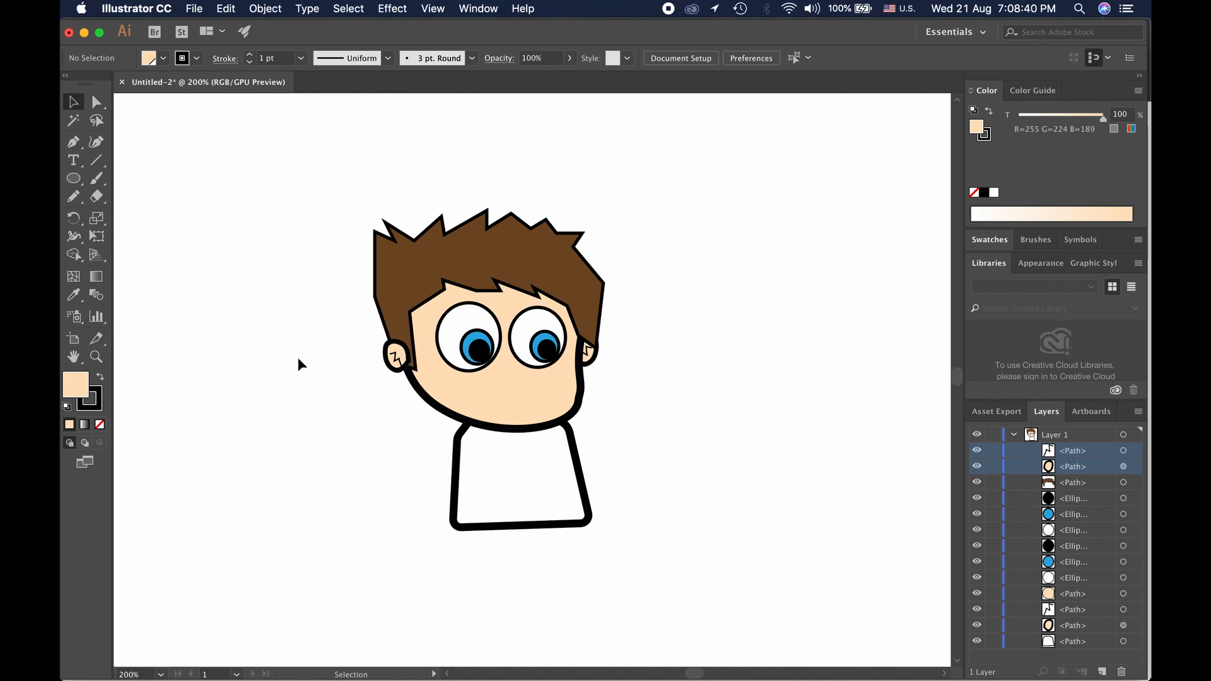
{"action": "left_click", "coordinate": [73, 142]}
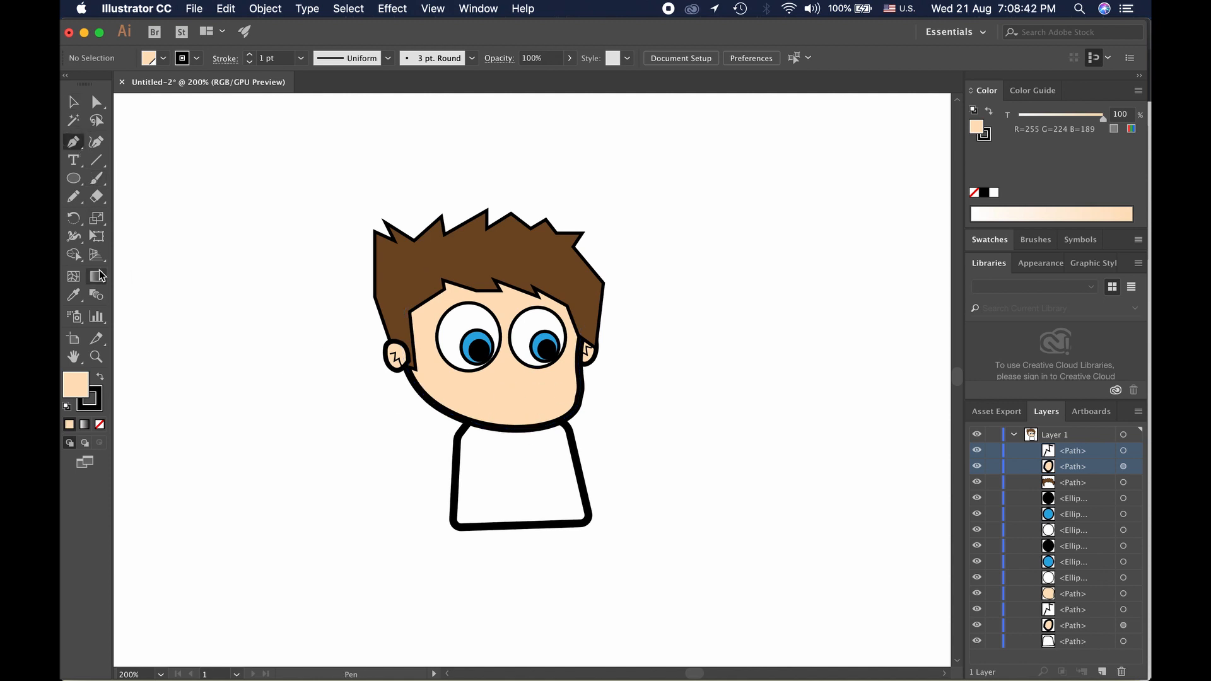
{"action": "left_click", "coordinate": [163, 60]}
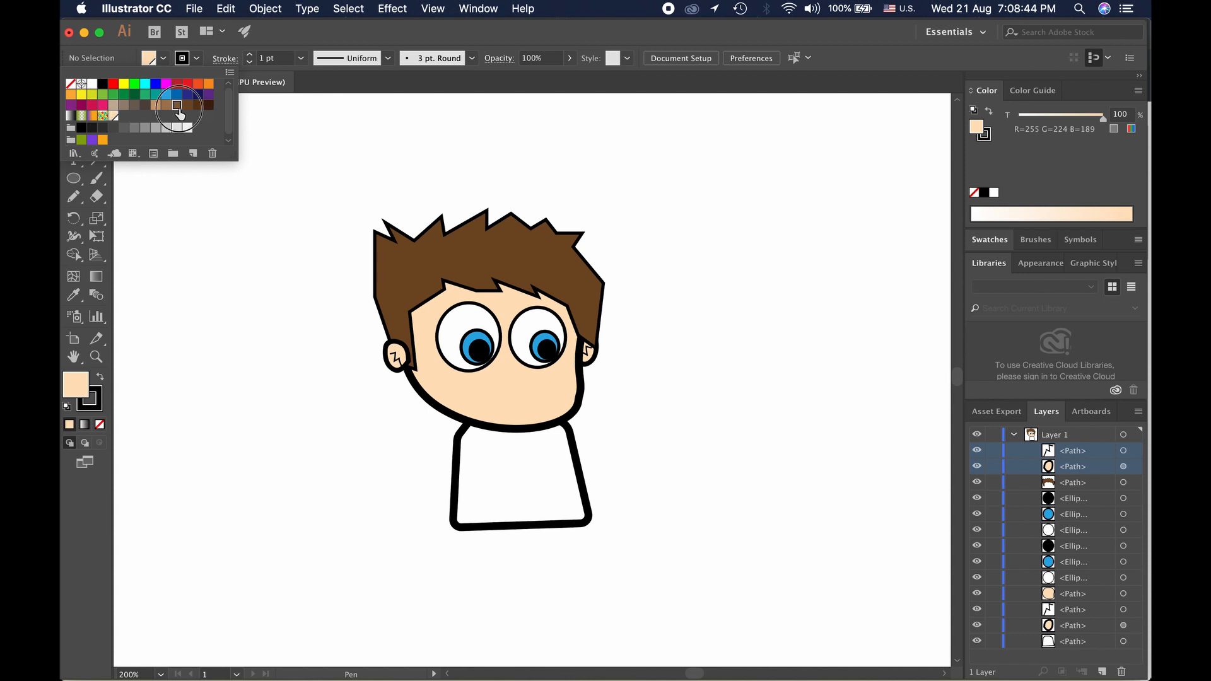
{"action": "left_click", "coordinate": [182, 105]}
{"action": "left_click", "coordinate": [275, 33]}
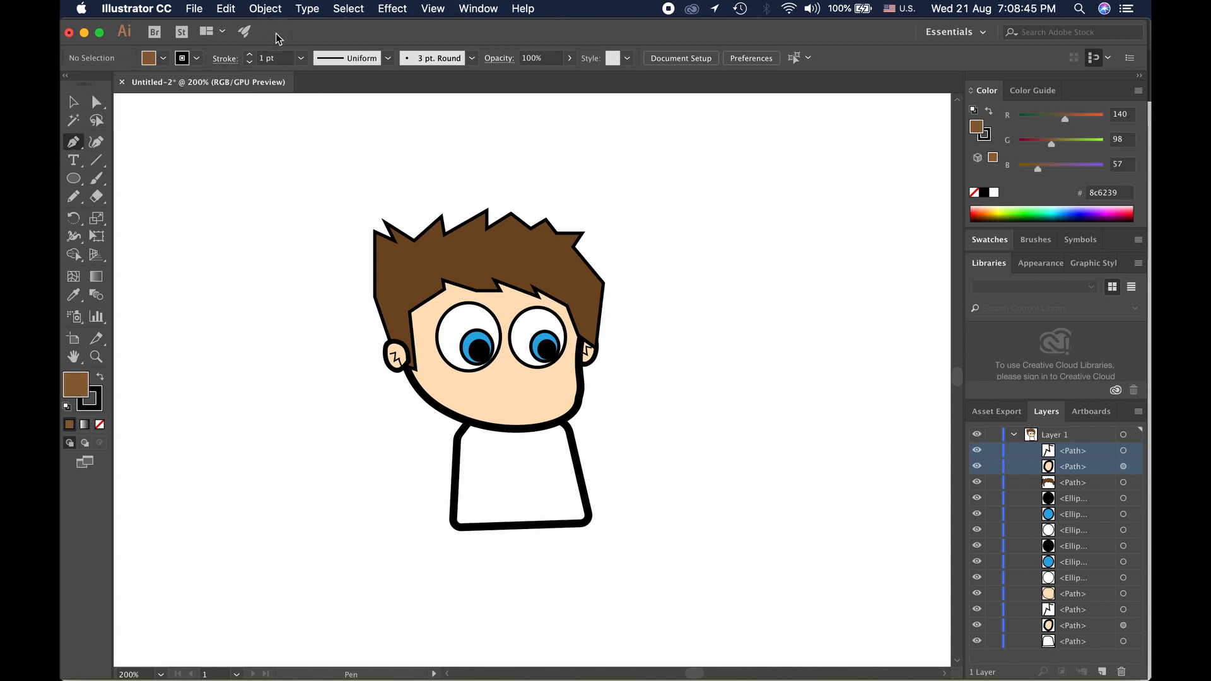
{"action": "left_click", "coordinate": [419, 313]}
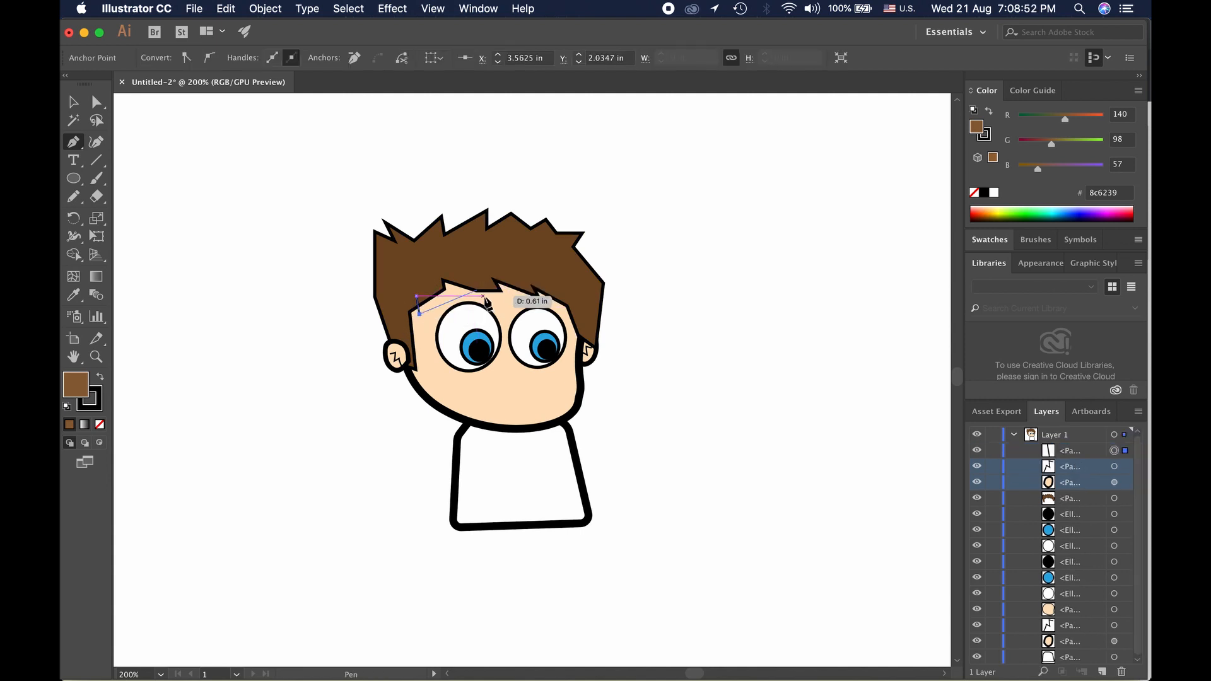
{"action": "left_click", "coordinate": [479, 276]}
{"action": "left_click", "coordinate": [487, 291]}
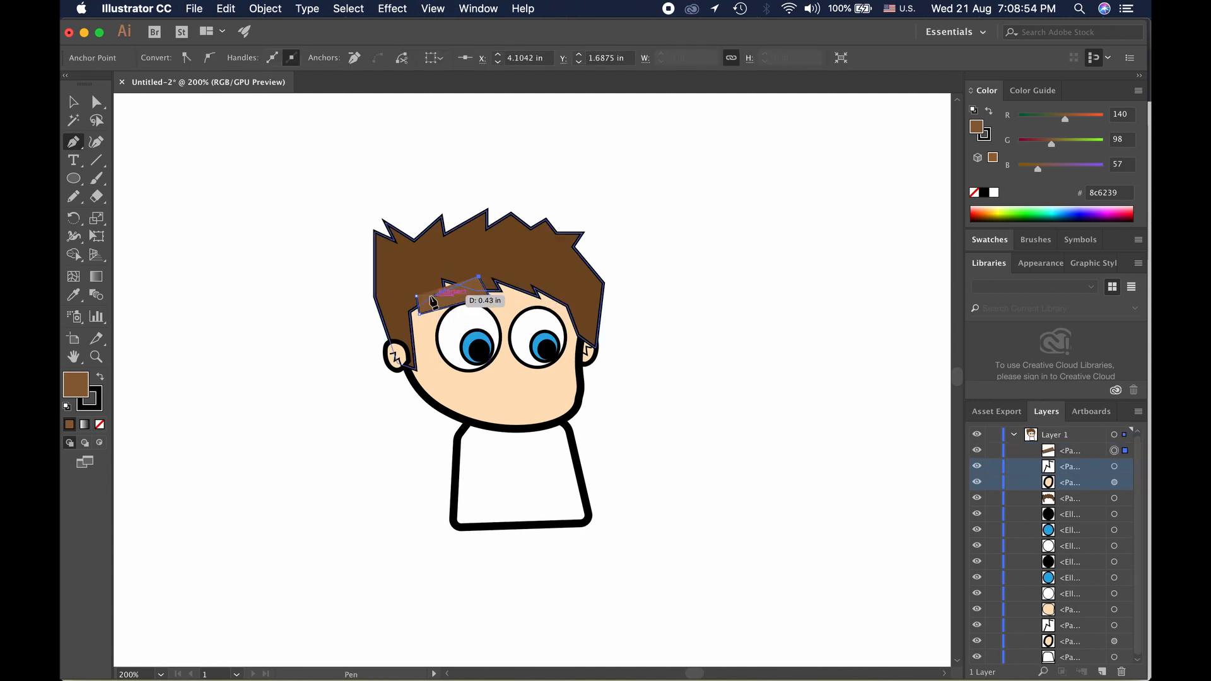
{"action": "left_click", "coordinate": [416, 296]}
Set the left eyebrow's stroke weight to 3 pt
{"action": "left_click", "coordinate": [70, 108]}
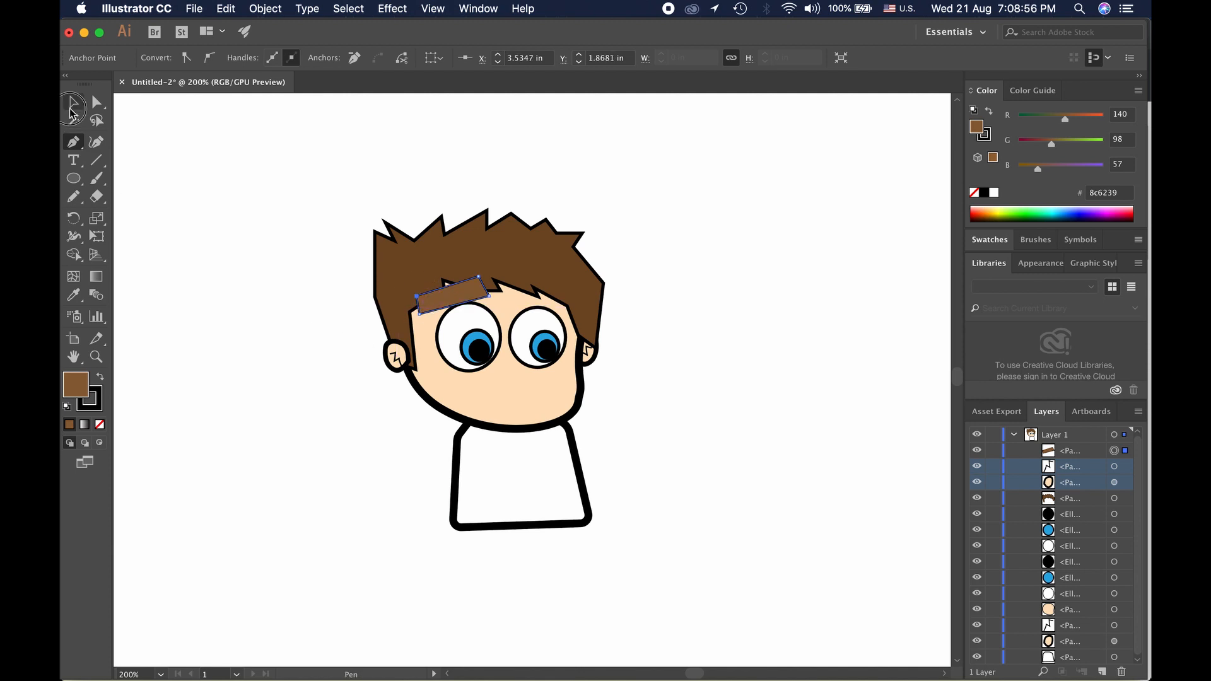
{"action": "left_click", "coordinate": [206, 179]}
{"action": "left_click", "coordinate": [456, 310]}
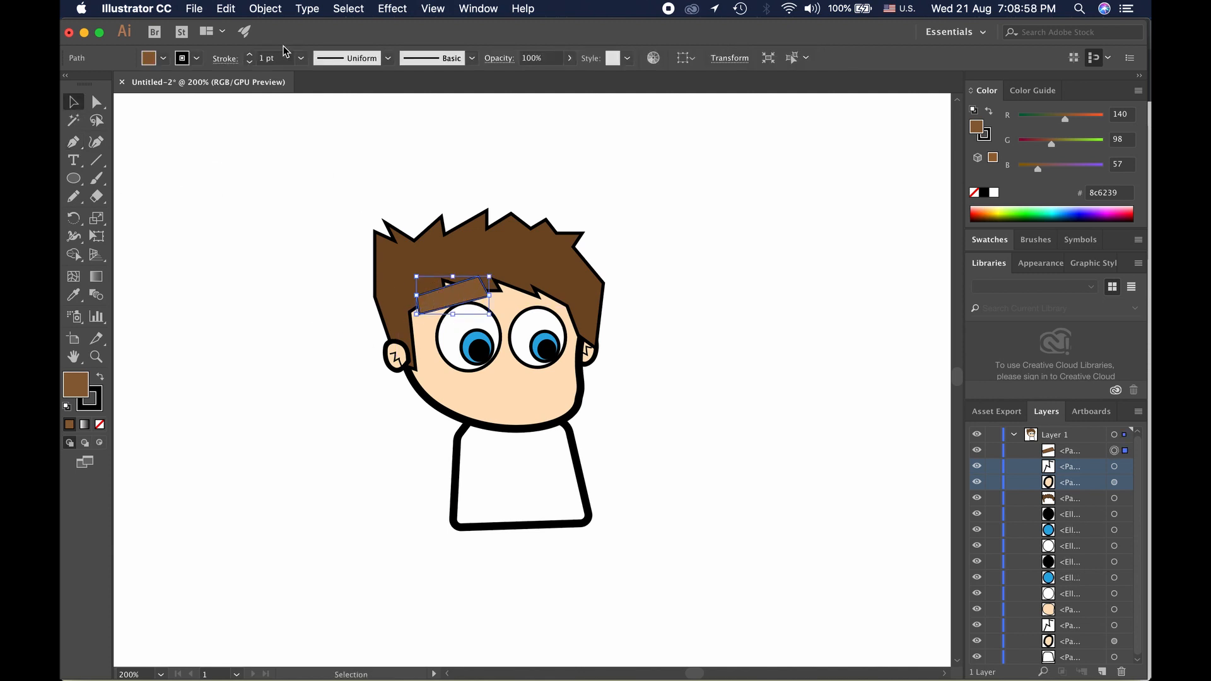
{"action": "left_click", "coordinate": [251, 55]}
{"action": "left_click", "coordinate": [250, 54]}
{"action": "left_click", "coordinate": [248, 189]}
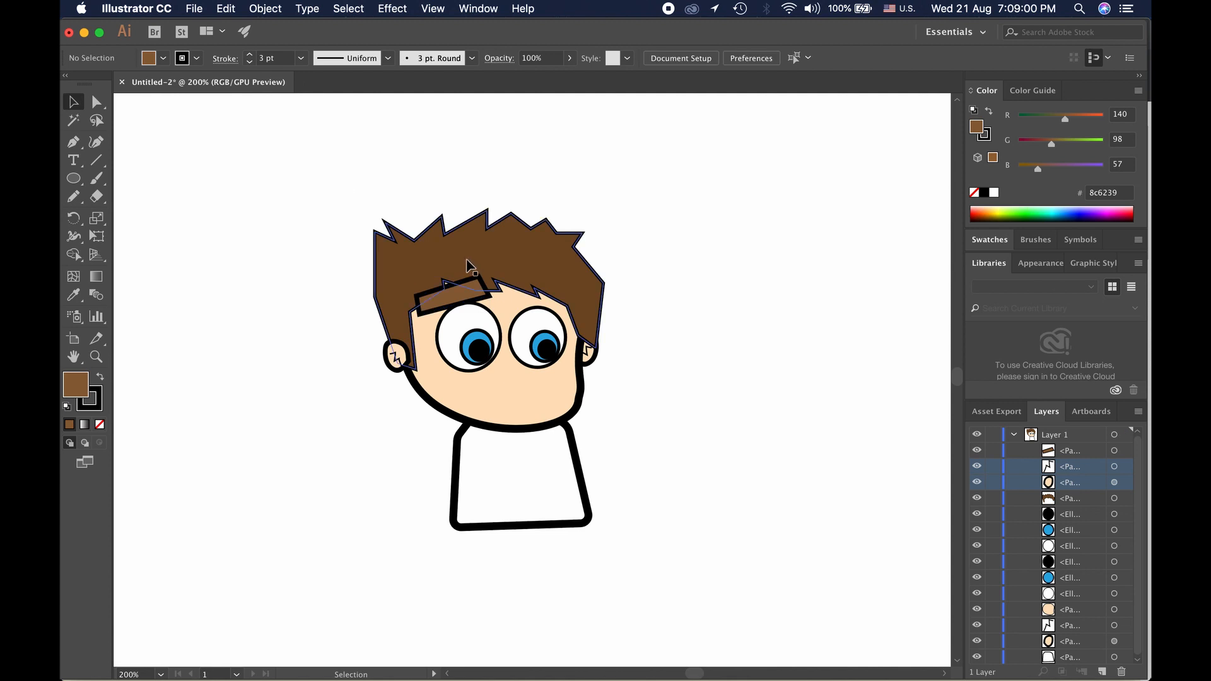
Paste a copy of the eyebrow below the right eye and reflect it across the horizontal axis
{"action": "left_click", "coordinate": [463, 299]}
{"action": "left_click_drag", "start_coordinate": [463, 299], "coordinate": [545, 378]}
{"action": "right_click", "coordinate": [541, 378]}
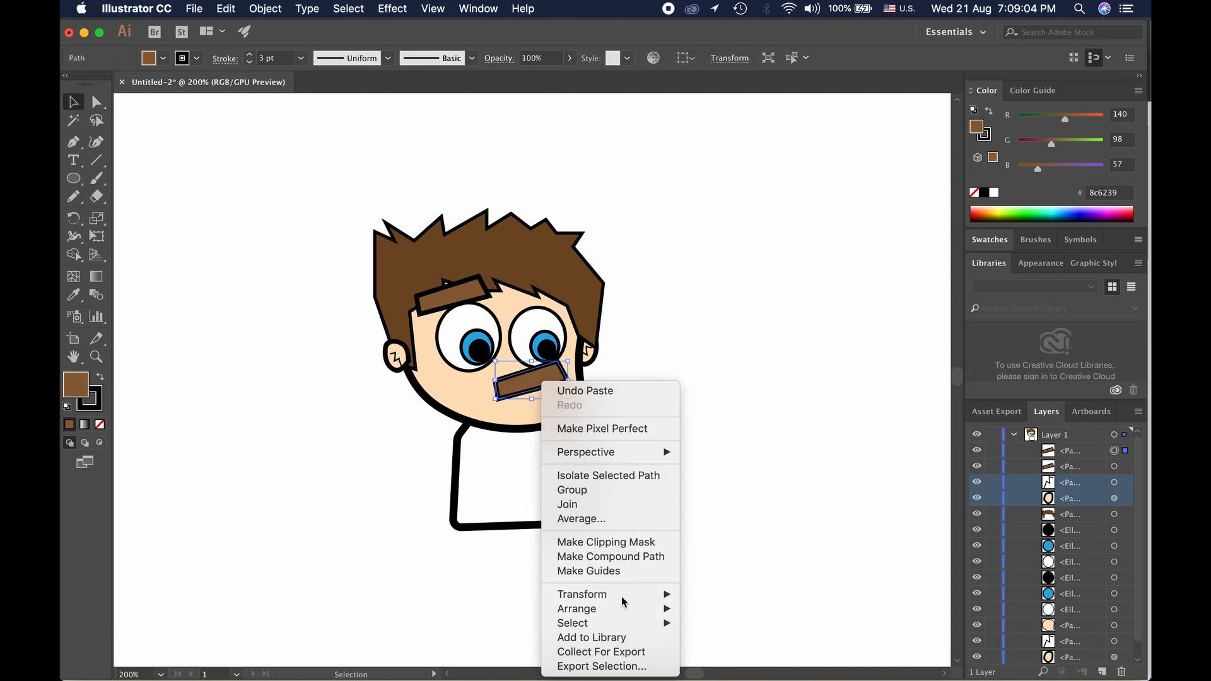
{"action": "left_click", "coordinate": [688, 590]}
{"action": "right_click", "coordinate": [546, 377]}
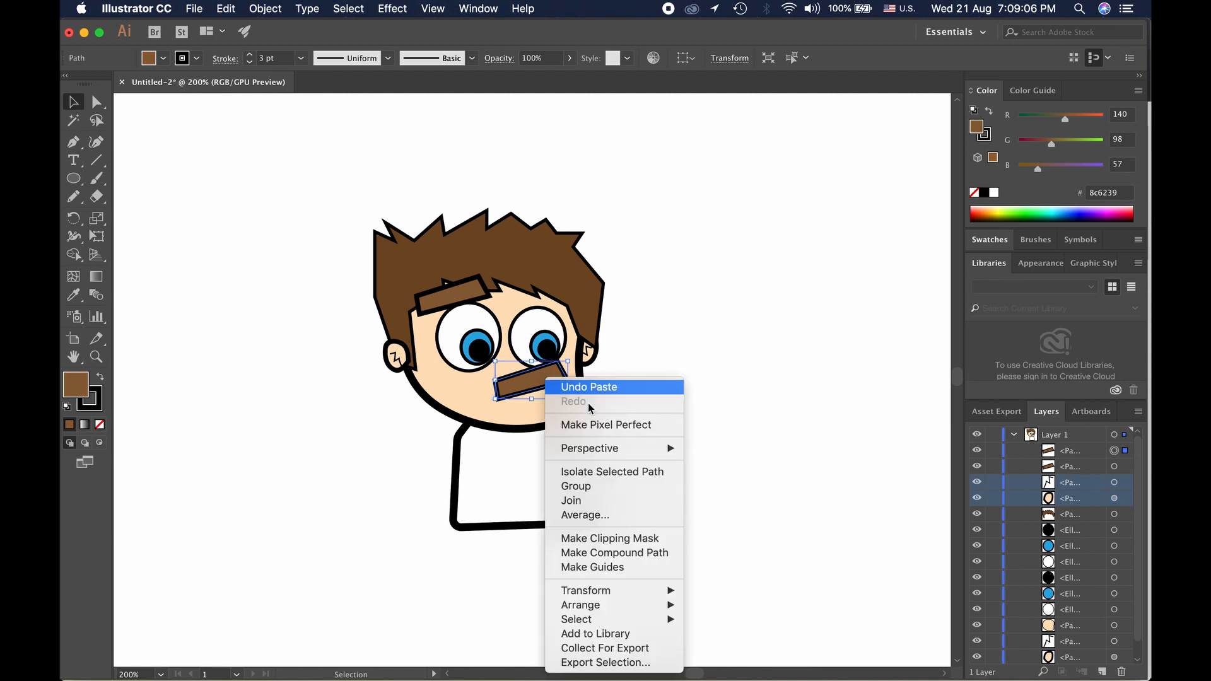
{"action": "mouse_move", "coordinate": [664, 590]}
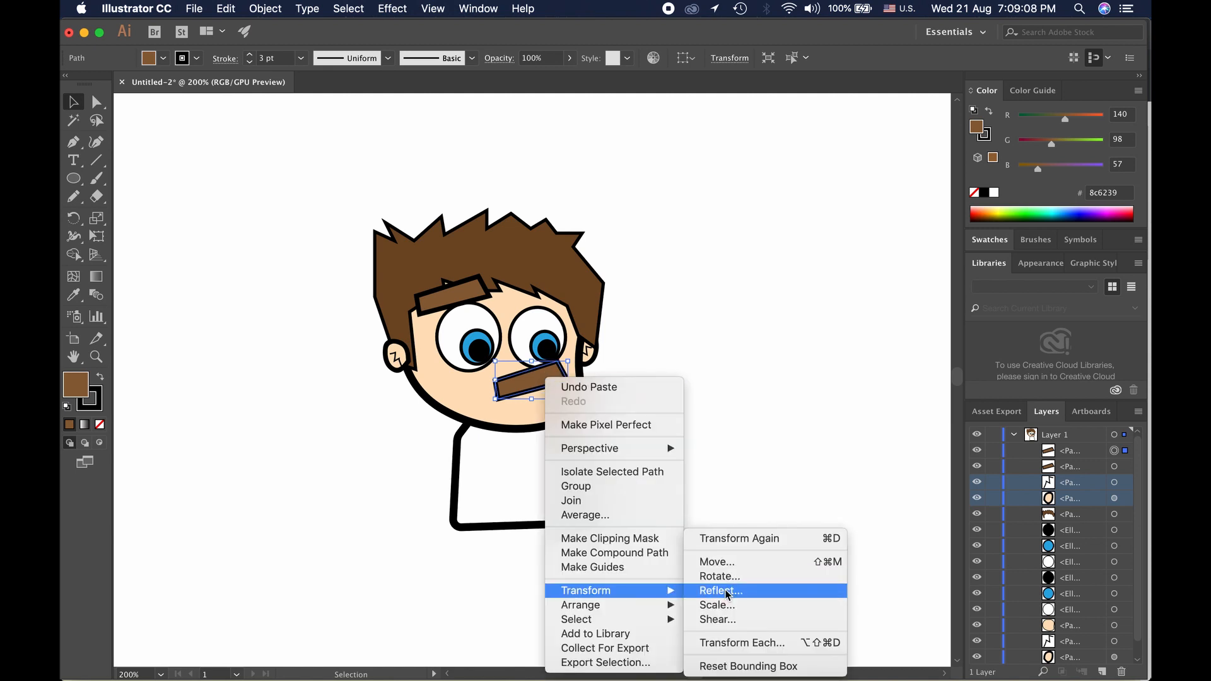
{"action": "left_click", "coordinate": [724, 591]}
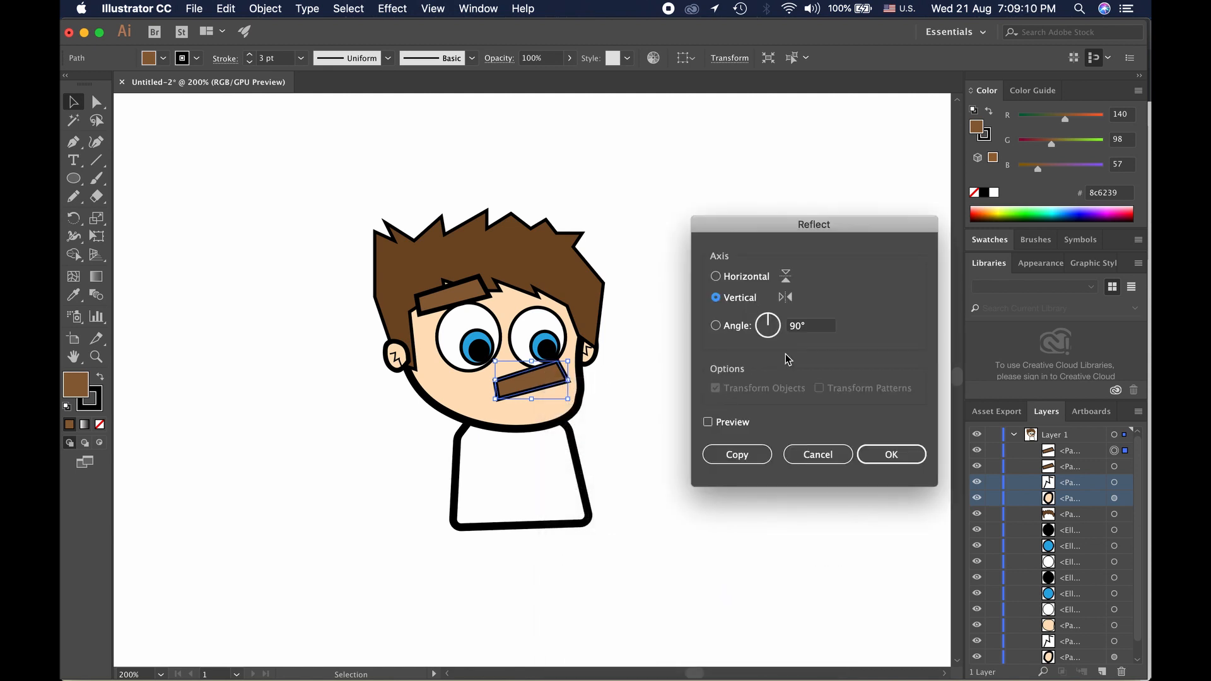
{"action": "left_click", "coordinate": [752, 281]}
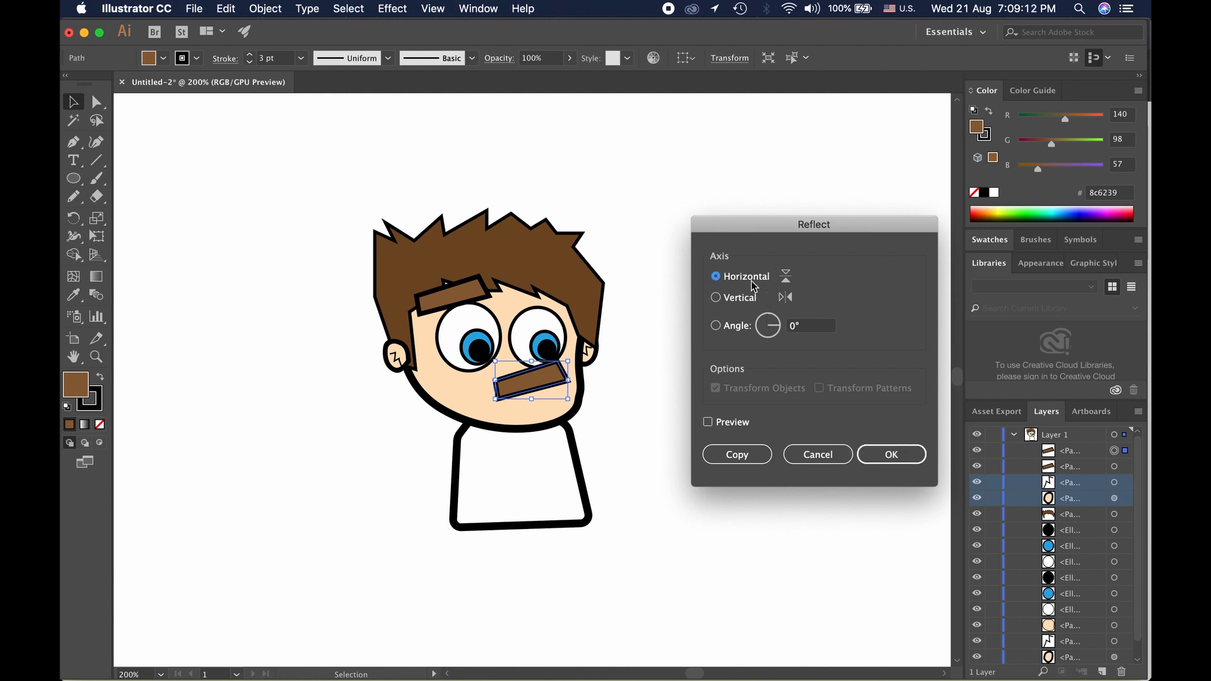
{"action": "left_click", "coordinate": [891, 454]}
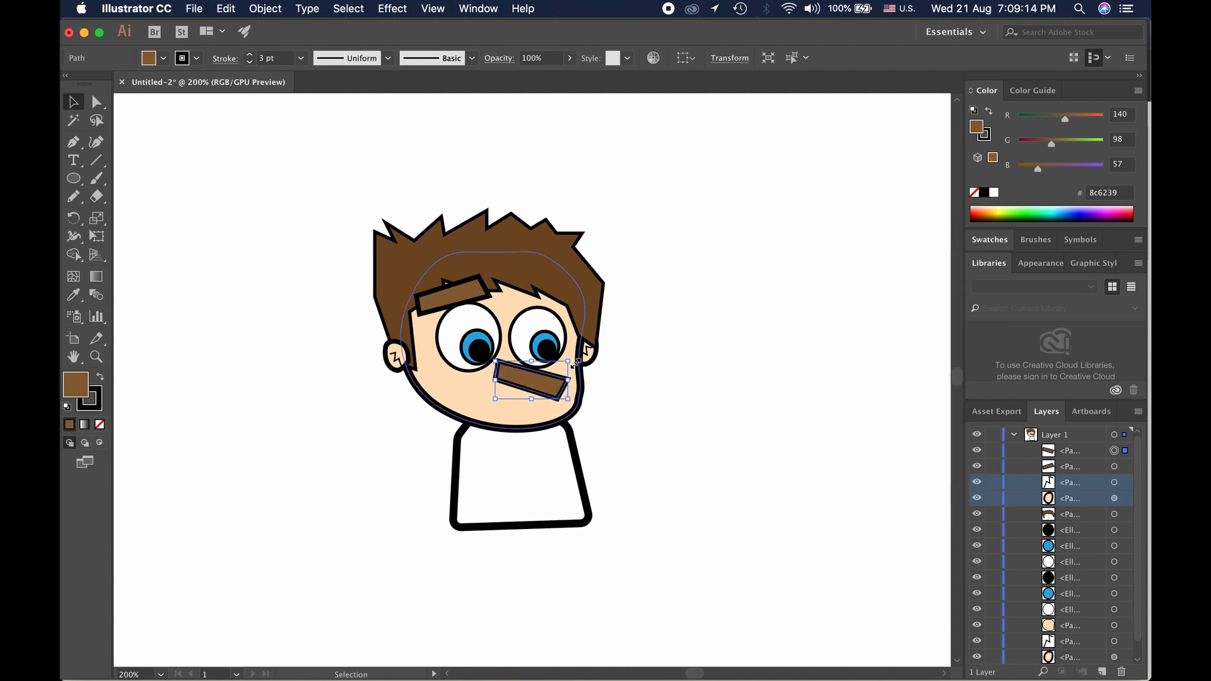
Undo a trial adjustment of the copied eyebrow and place it above the right eye
{"action": "left_click_drag", "start_coordinate": [572, 363], "coordinate": [581, 354]}
{"action": "key", "text": "super+z"}
{"action": "left_click_drag", "start_coordinate": [558, 377], "coordinate": [557, 296]}
{"action": "left_click", "coordinate": [668, 342]}
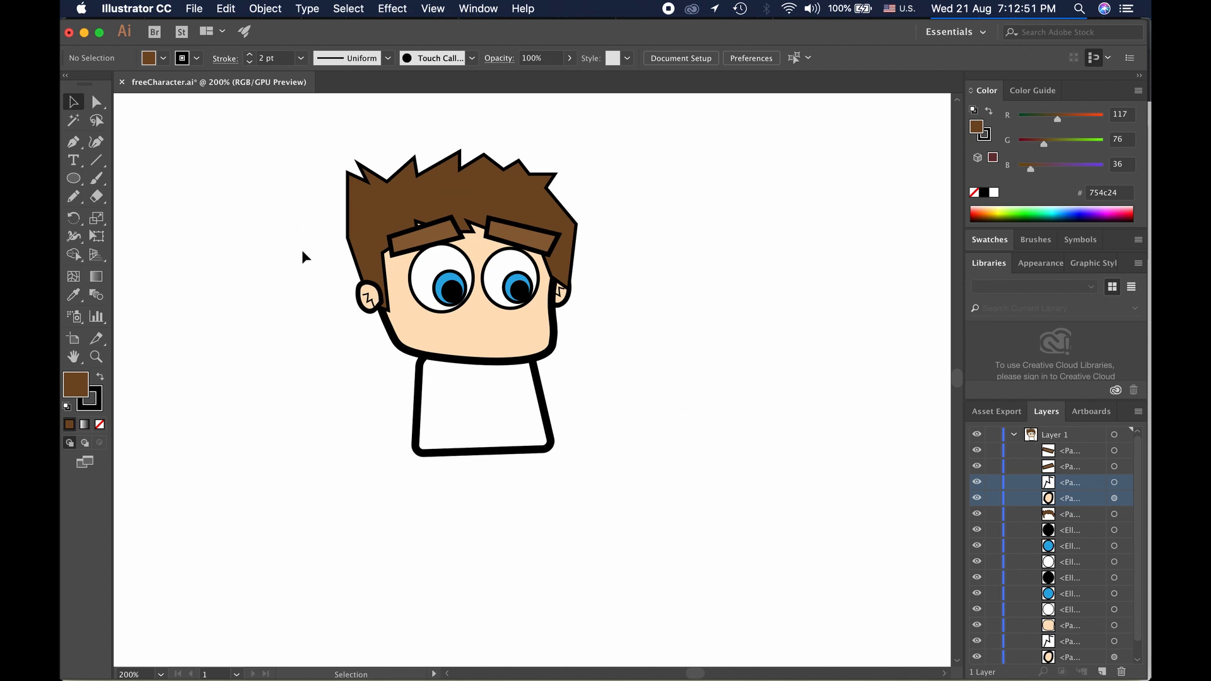
Move the hair off the head to the empty area on its right
{"action": "left_click", "coordinate": [382, 206]}
{"action": "left_click_drag", "start_coordinate": [368, 214], "coordinate": [758, 176]}
{"action": "left_click", "coordinate": [668, 360]}
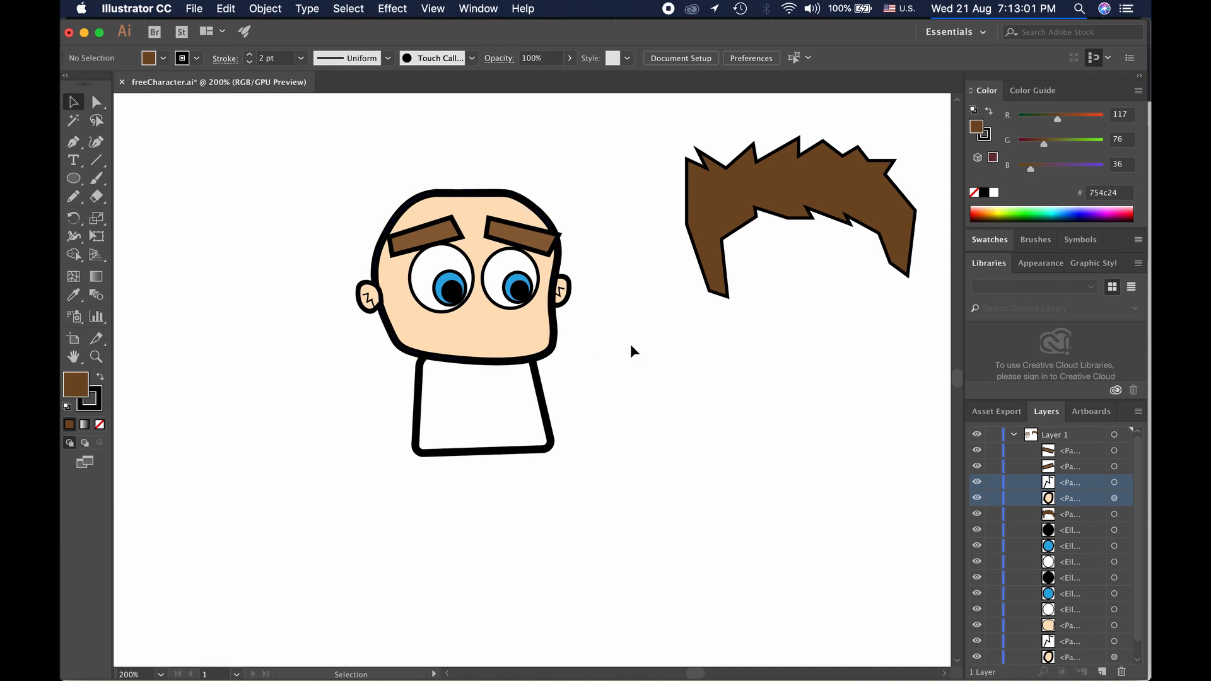
Set up the Pencil tool with the large round calligraphic brush, the elliptical width profile and a 4 pt stroke
{"action": "left_click", "coordinate": [73, 196]}
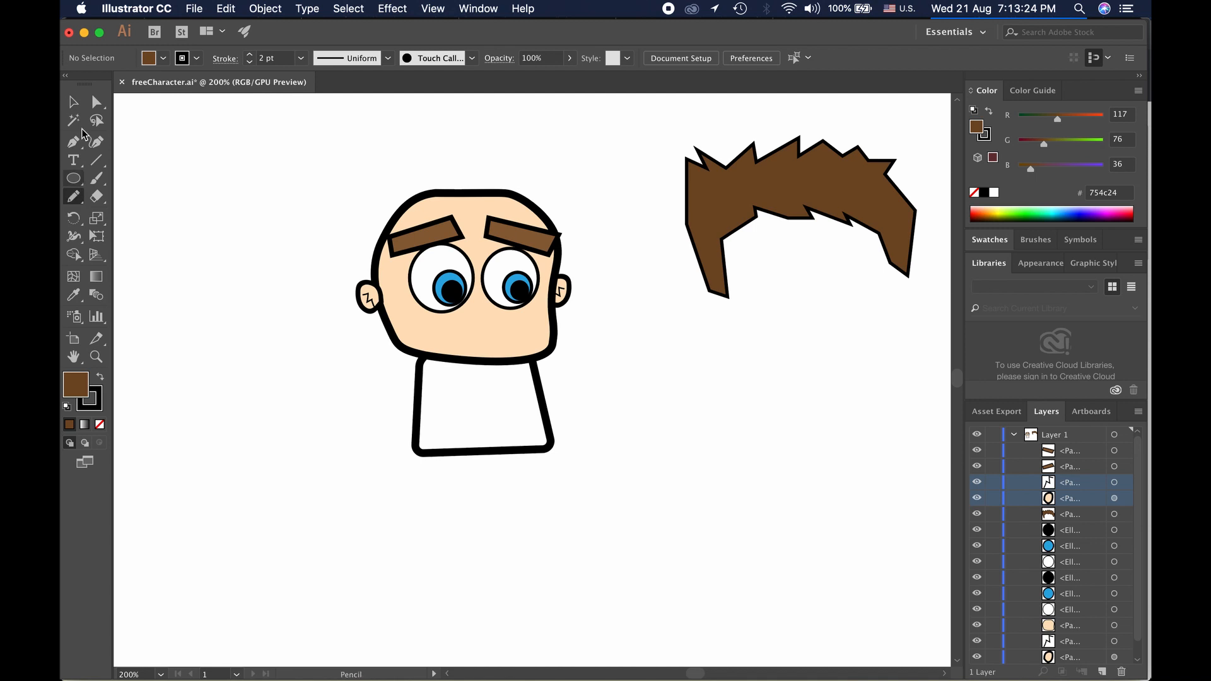
{"action": "left_click", "coordinate": [432, 59]}
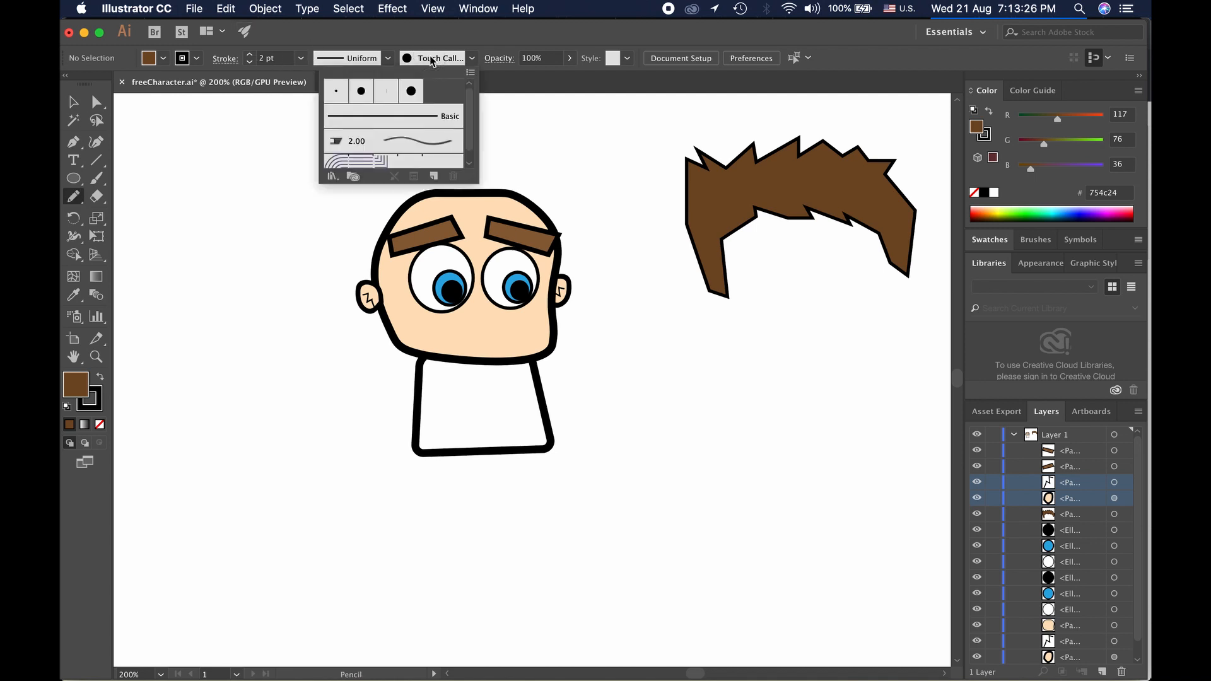
{"action": "left_click", "coordinate": [416, 98]}
{"action": "left_click", "coordinate": [387, 58]}
{"action": "left_click", "coordinate": [387, 58]}
{"action": "left_click", "coordinate": [370, 105]}
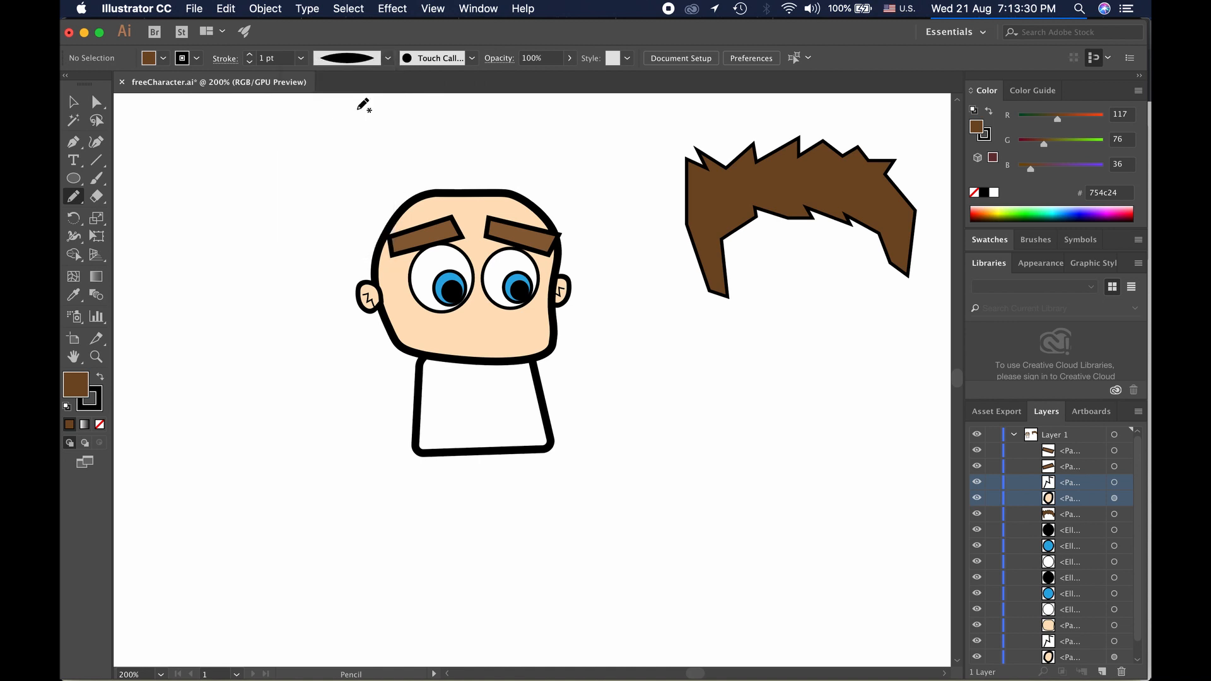
{"action": "left_click", "coordinate": [253, 55]}
{"action": "left_click", "coordinate": [252, 56]}
{"action": "left_click", "coordinate": [253, 55]}
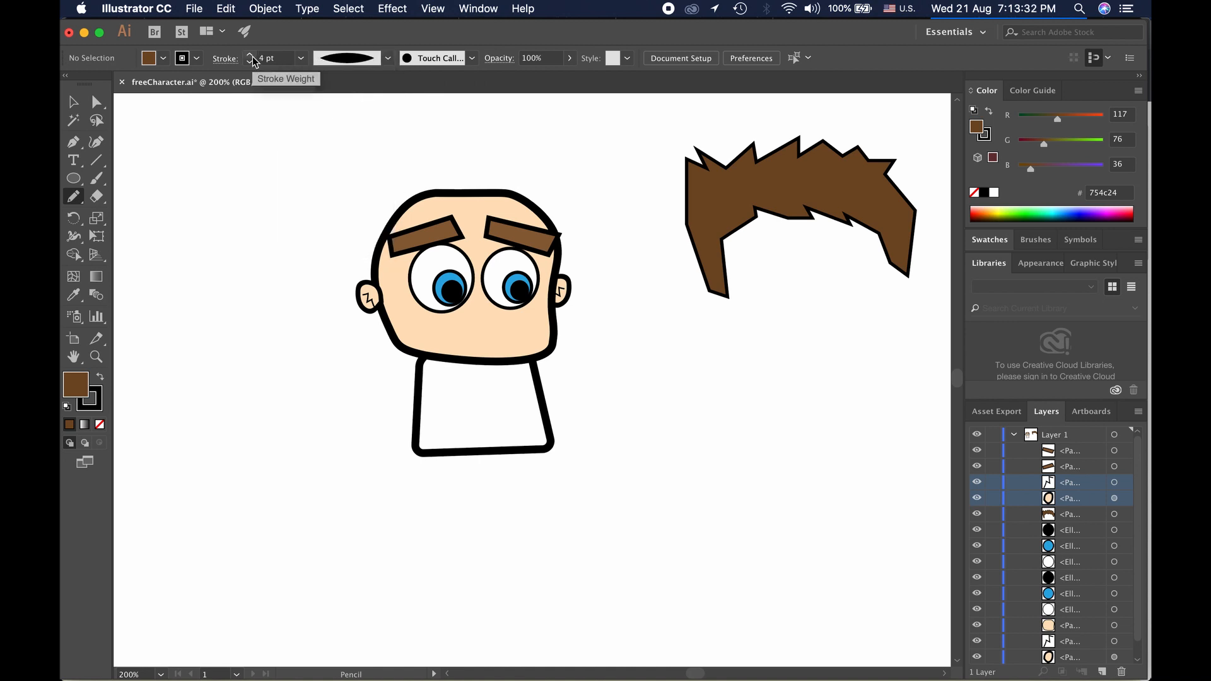
Choose a black fill and draw a wavy mouth line below the eyes with the Pencil tool
{"action": "left_click", "coordinate": [164, 58]}
{"action": "left_click", "coordinate": [102, 83]}
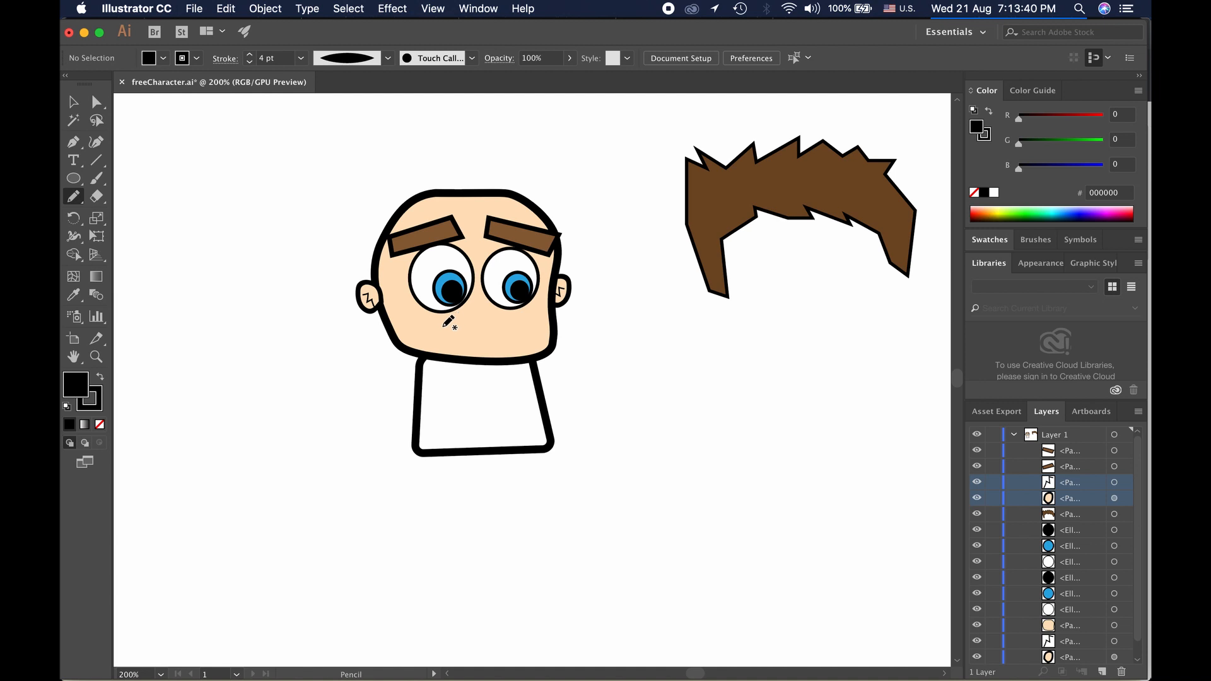
{"action": "left_click_drag", "start_coordinate": [446, 320], "coordinate": [518, 321]}
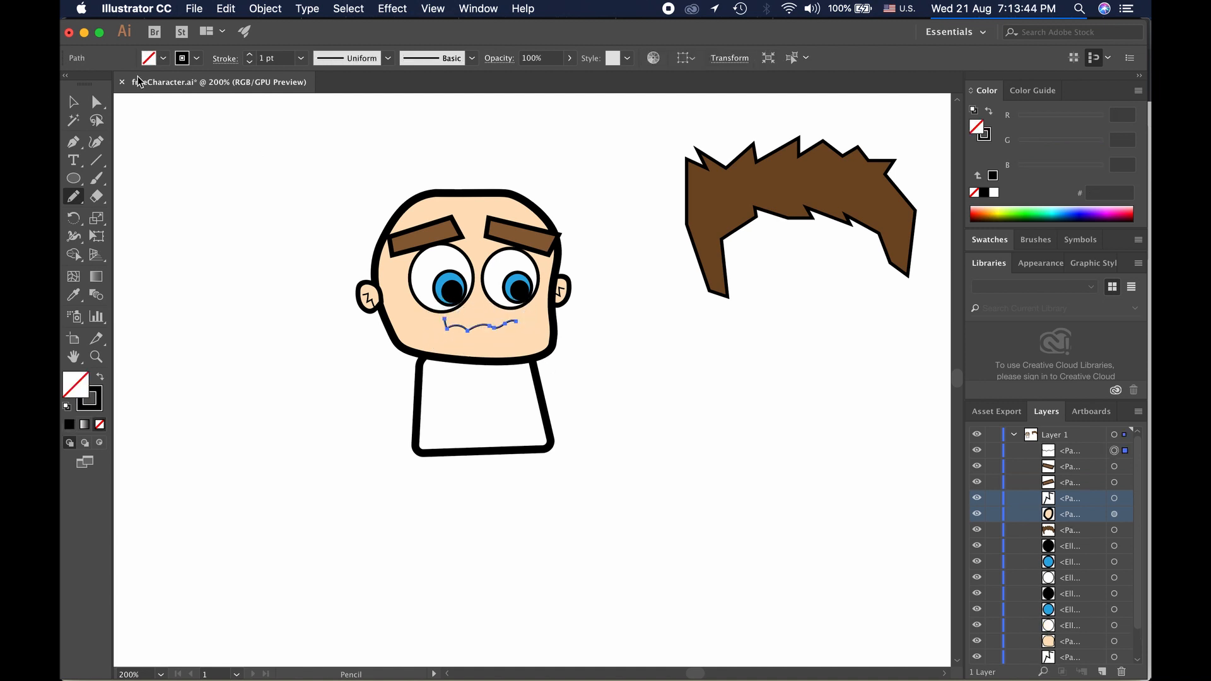
{"action": "left_click", "coordinate": [75, 102]}
{"action": "left_click", "coordinate": [240, 252]}
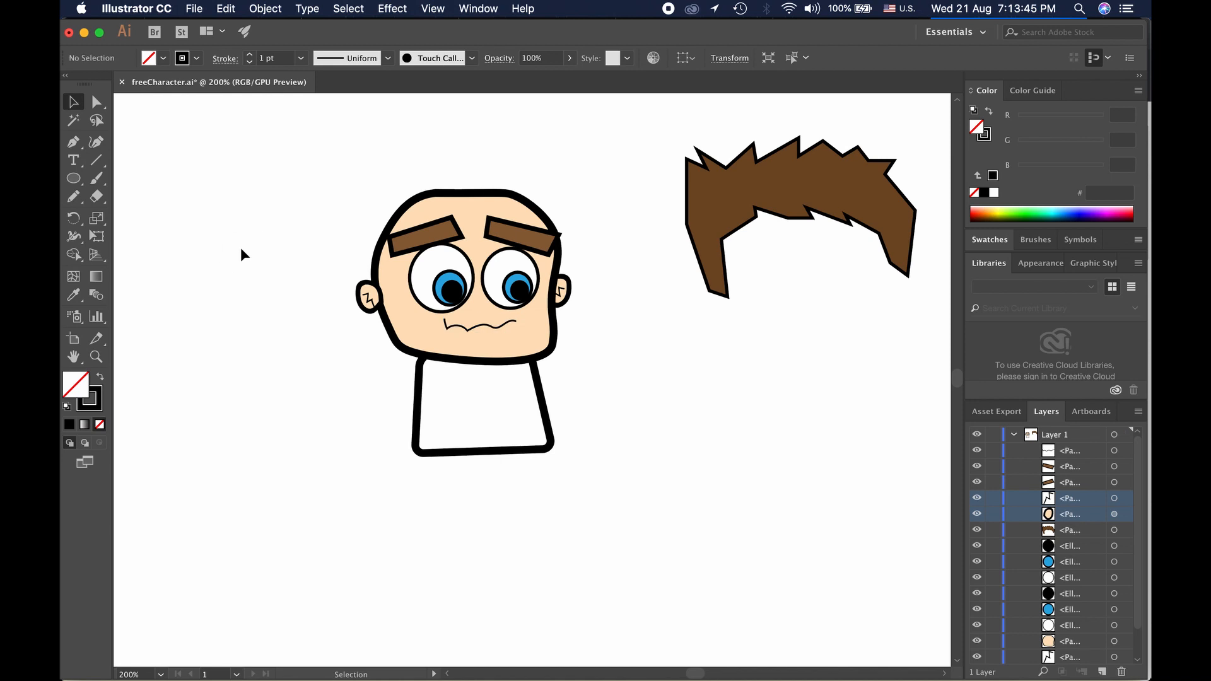
Give the mouth line a 3 pt stroke and the elliptical width profile
{"action": "left_click", "coordinate": [498, 329]}
{"action": "left_click", "coordinate": [250, 56]}
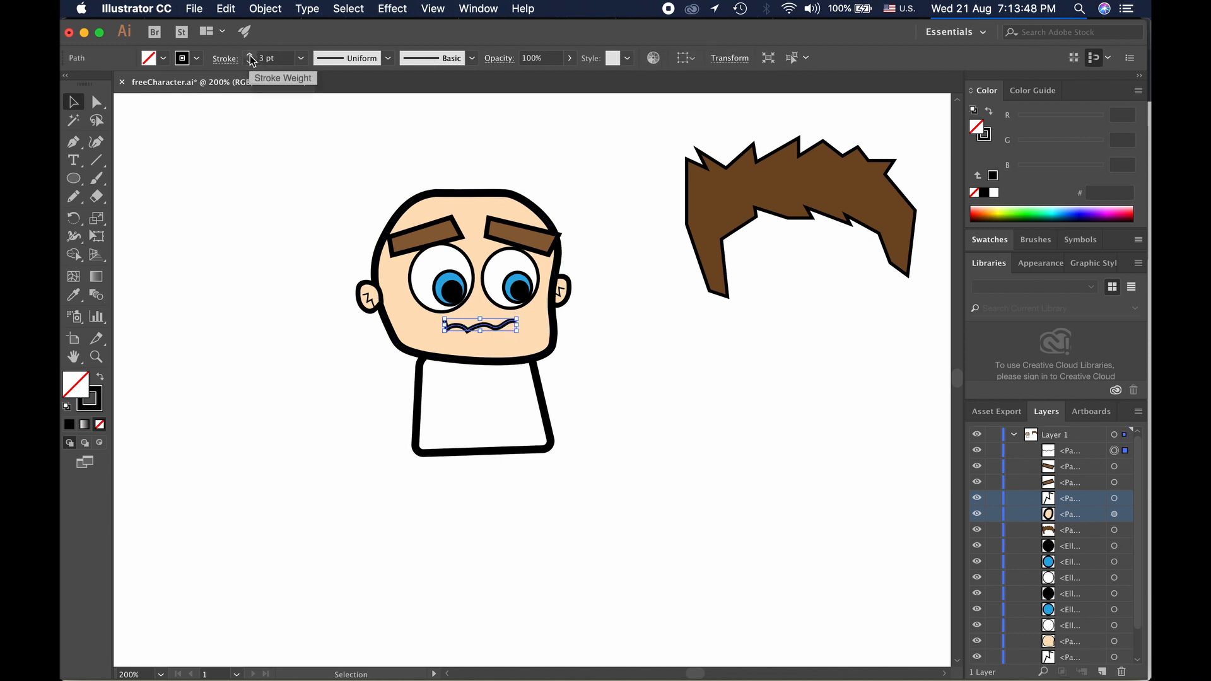
{"action": "left_click", "coordinate": [367, 63]}
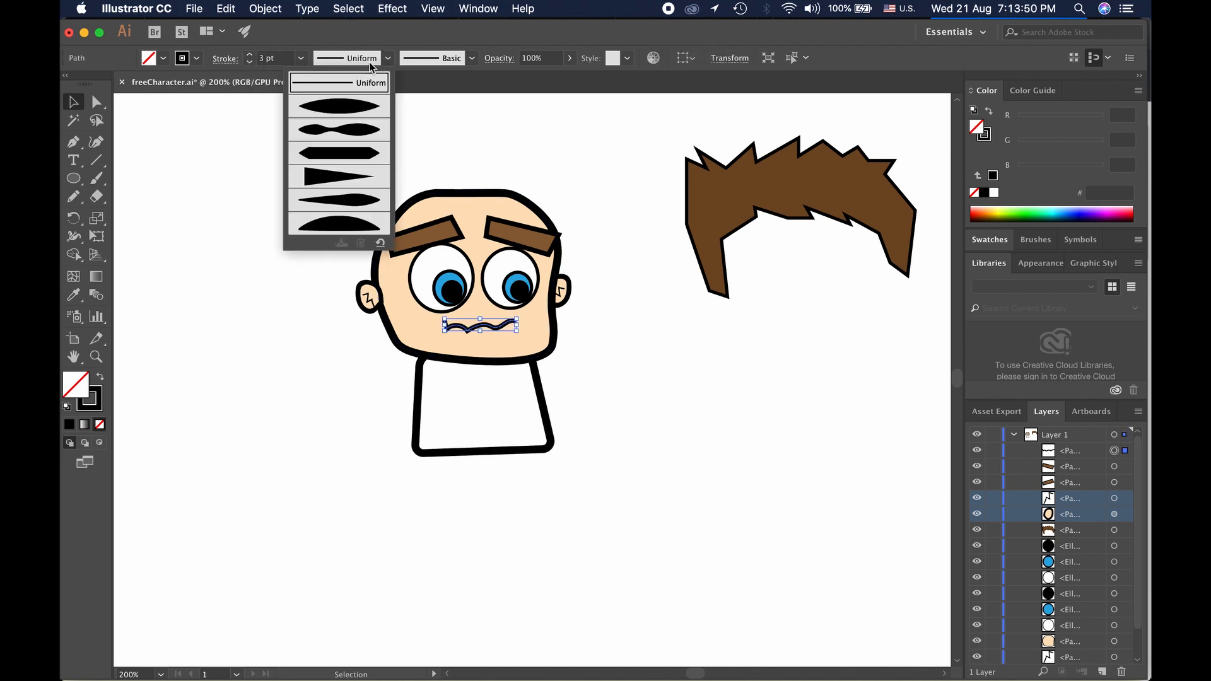
{"action": "left_click", "coordinate": [360, 116]}
{"action": "left_click", "coordinate": [309, 278]}
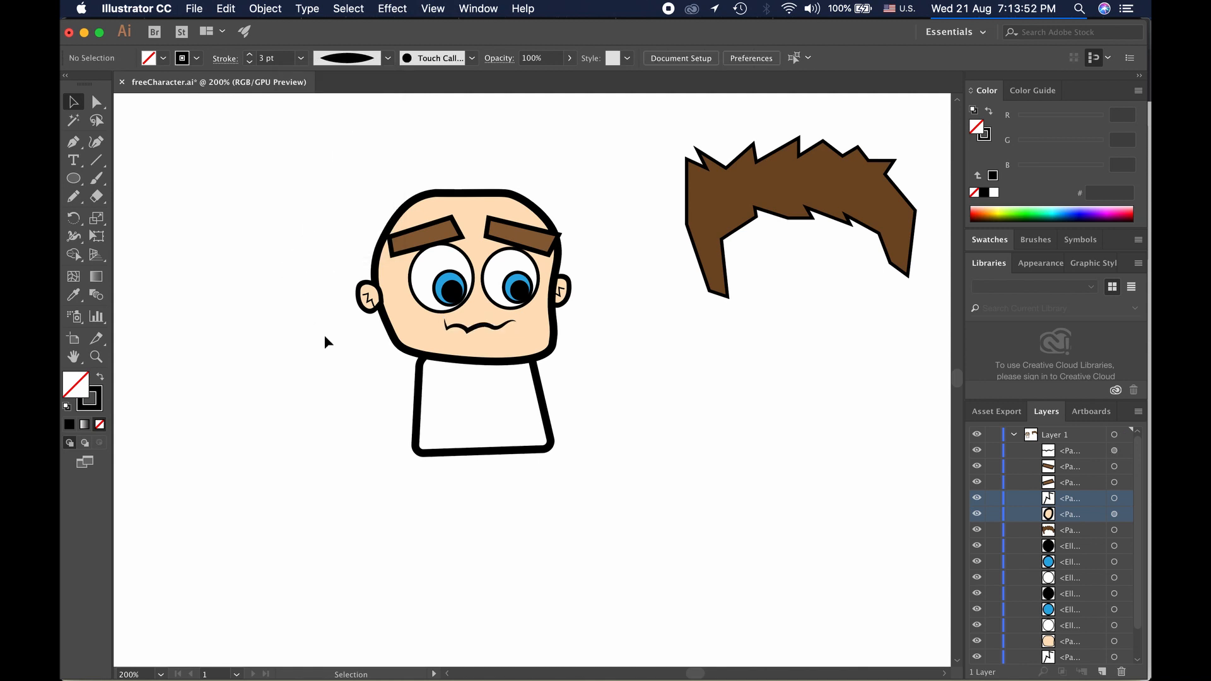
Shift the mouth slightly to the right and reflect it across the vertical axis
{"action": "left_click_drag", "start_coordinate": [485, 326], "coordinate": [507, 328]}
{"action": "left_click", "coordinate": [606, 361]}
{"action": "left_click", "coordinate": [494, 328]}
{"action": "right_click", "coordinate": [493, 329]}
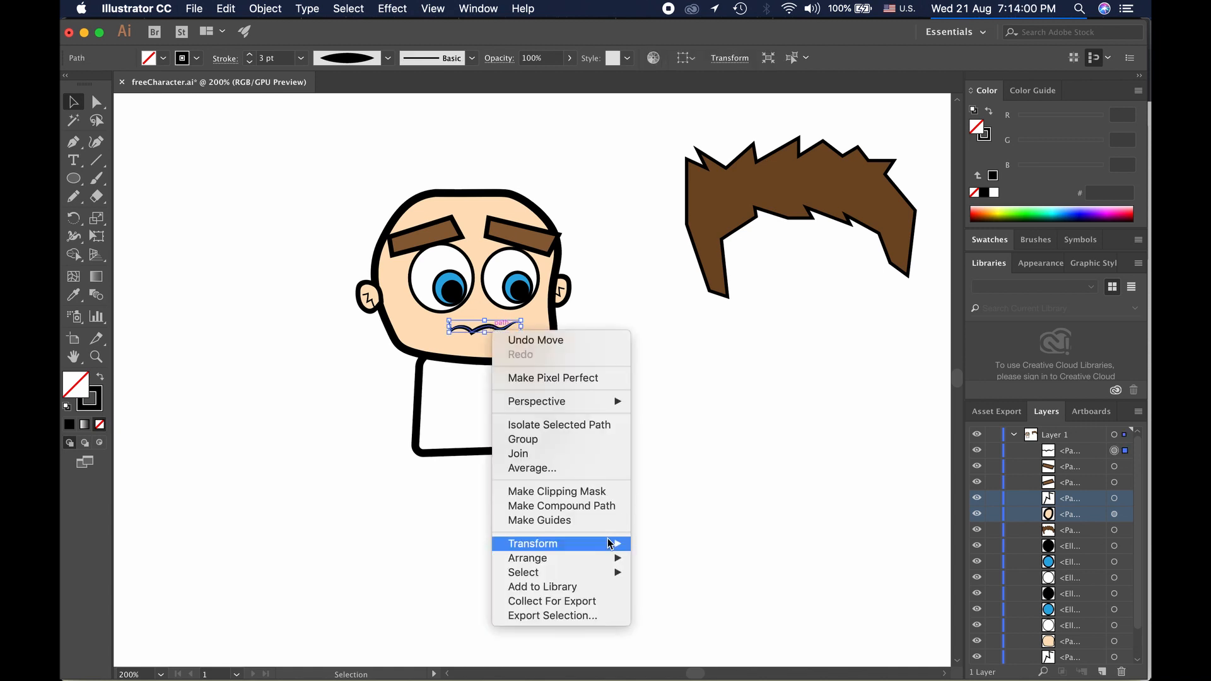
{"action": "mouse_move", "coordinate": [607, 544]}
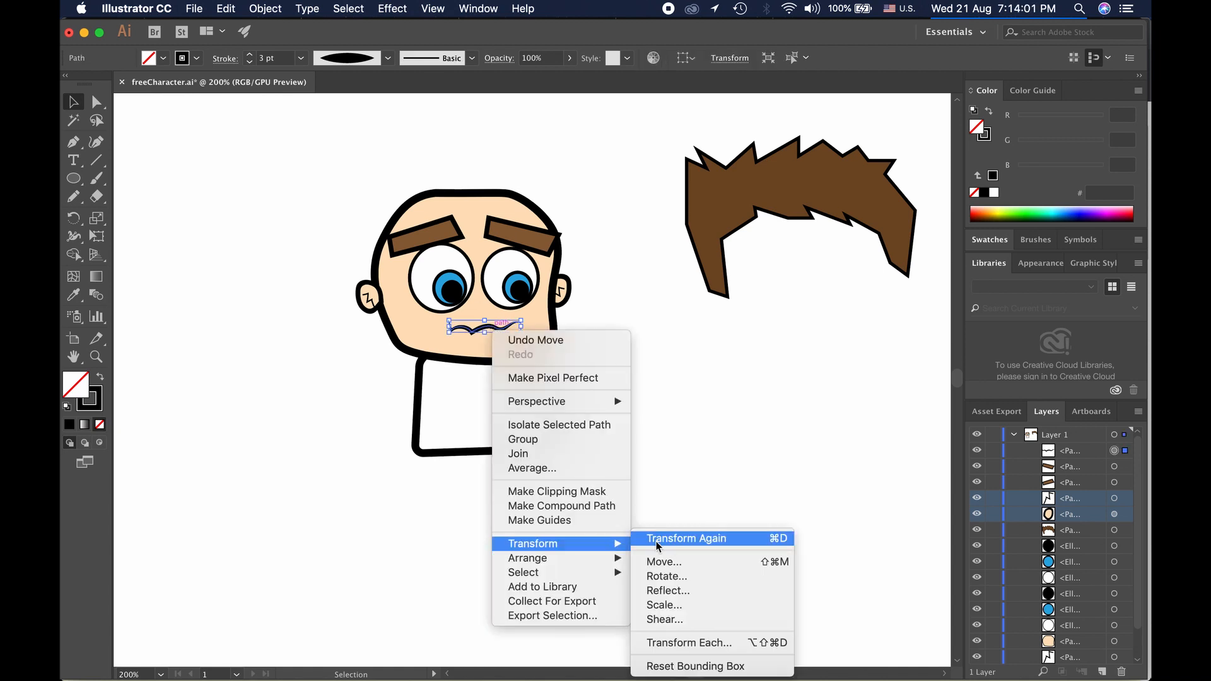
{"action": "left_click", "coordinate": [681, 590]}
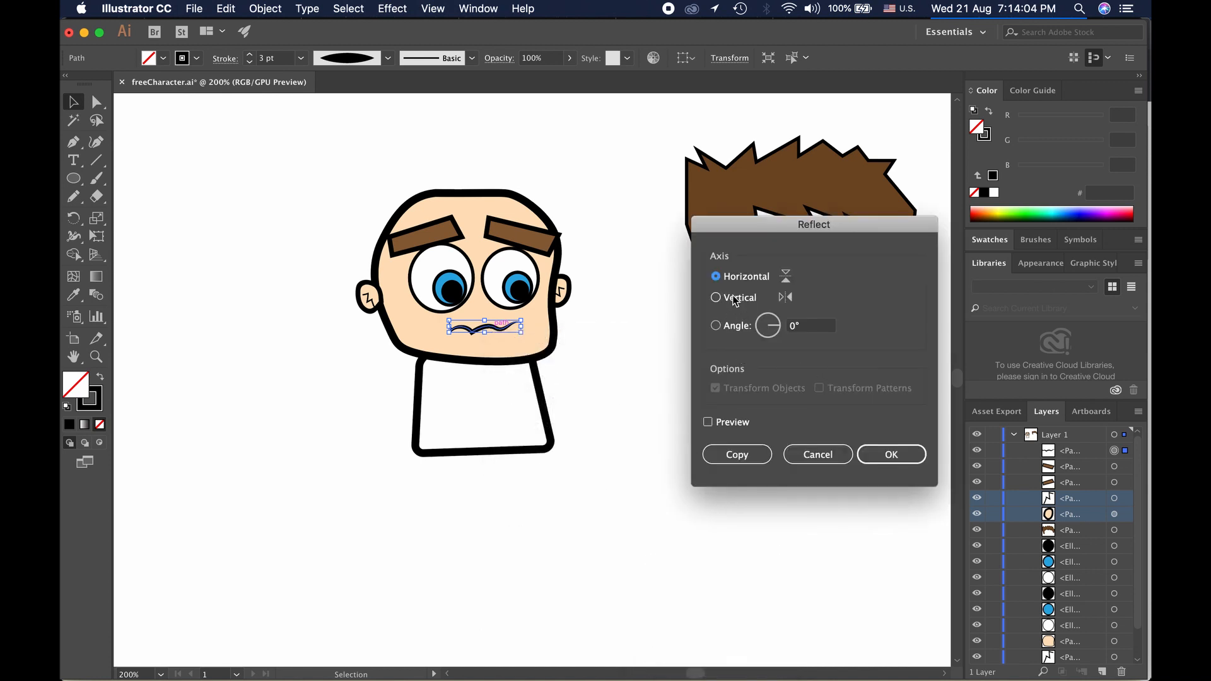
{"action": "left_click", "coordinate": [877, 454]}
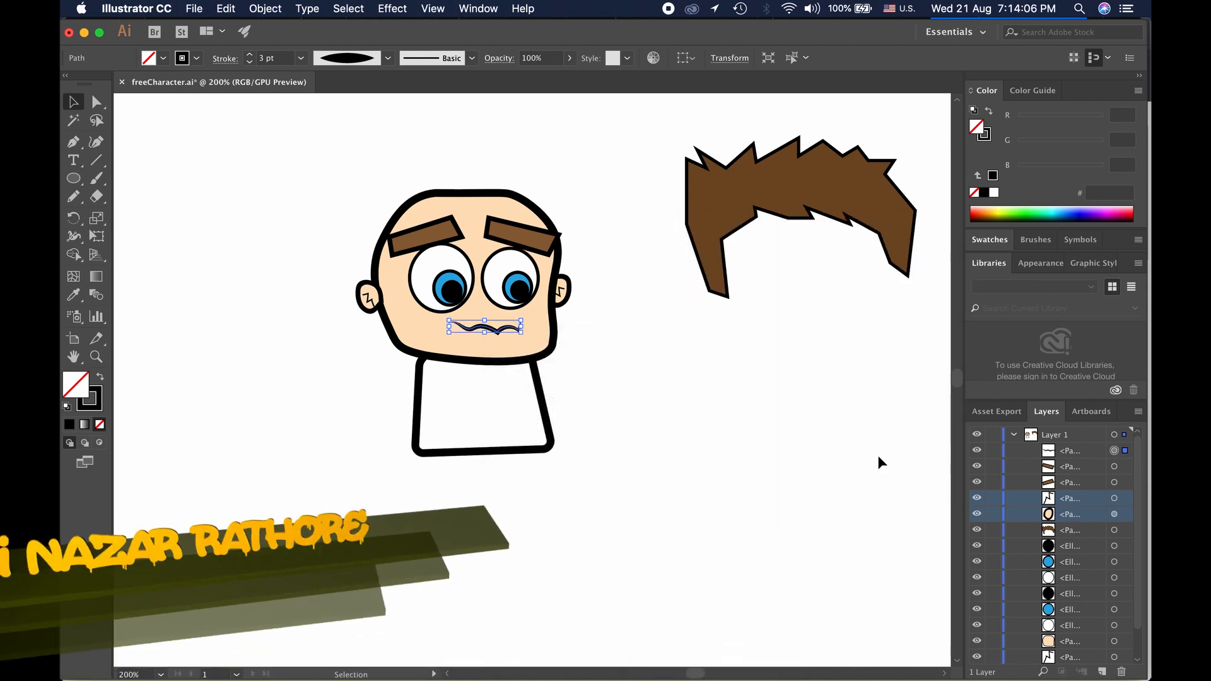
Nudge the mouth line slightly to the left on the face and deselect it
{"action": "left_click", "coordinate": [663, 345]}
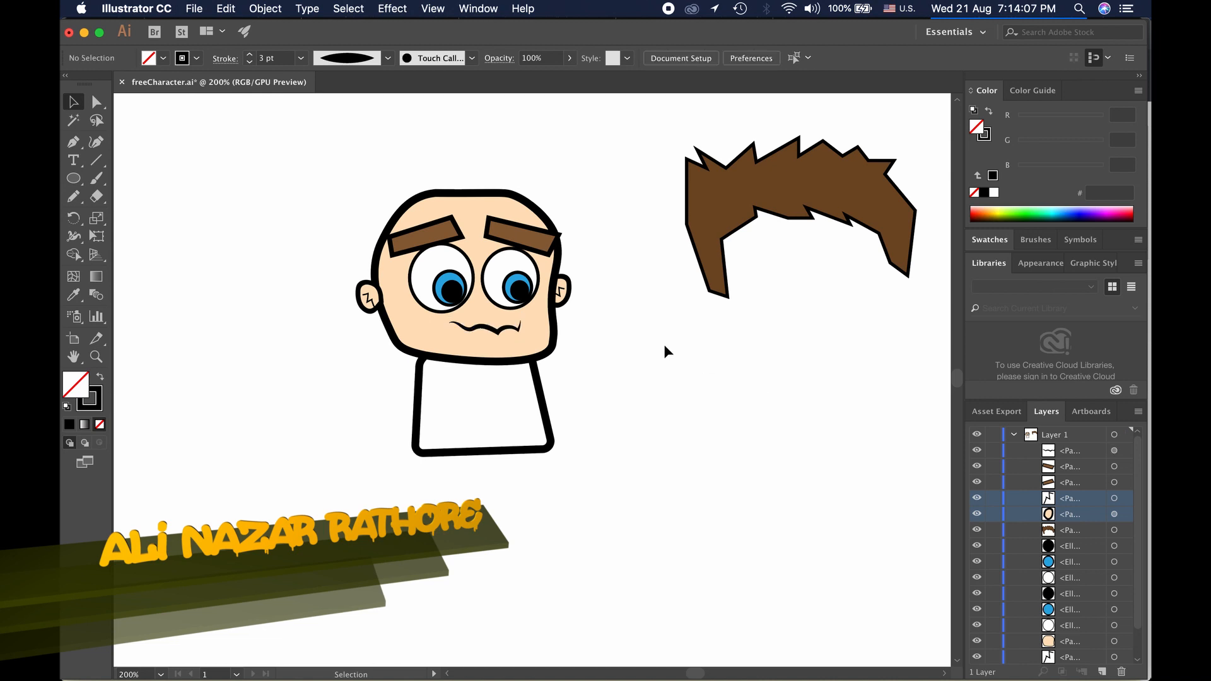
{"action": "left_click", "coordinate": [505, 324]}
{"action": "left_click", "coordinate": [578, 337]}
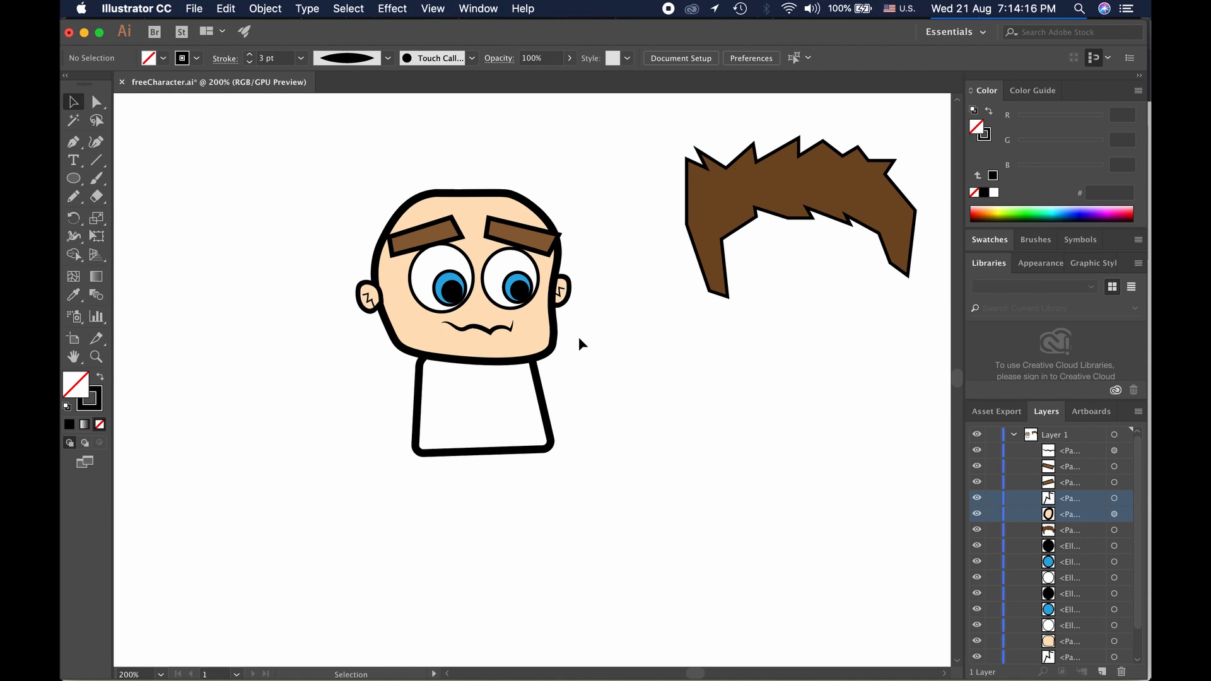
Scale down the spiky brown hair and move it slightly farther up, away from the character
{"action": "left_click", "coordinate": [731, 211]}
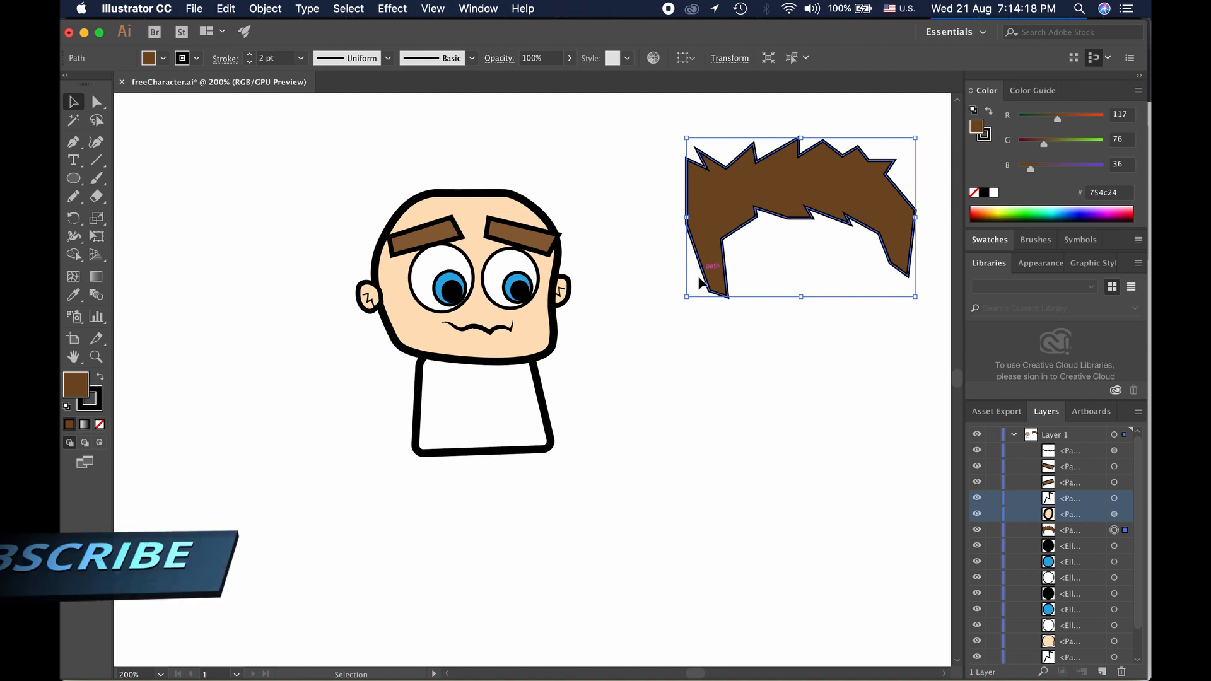
{"action": "left_click_drag", "start_coordinate": [686, 297], "coordinate": [728, 263]}
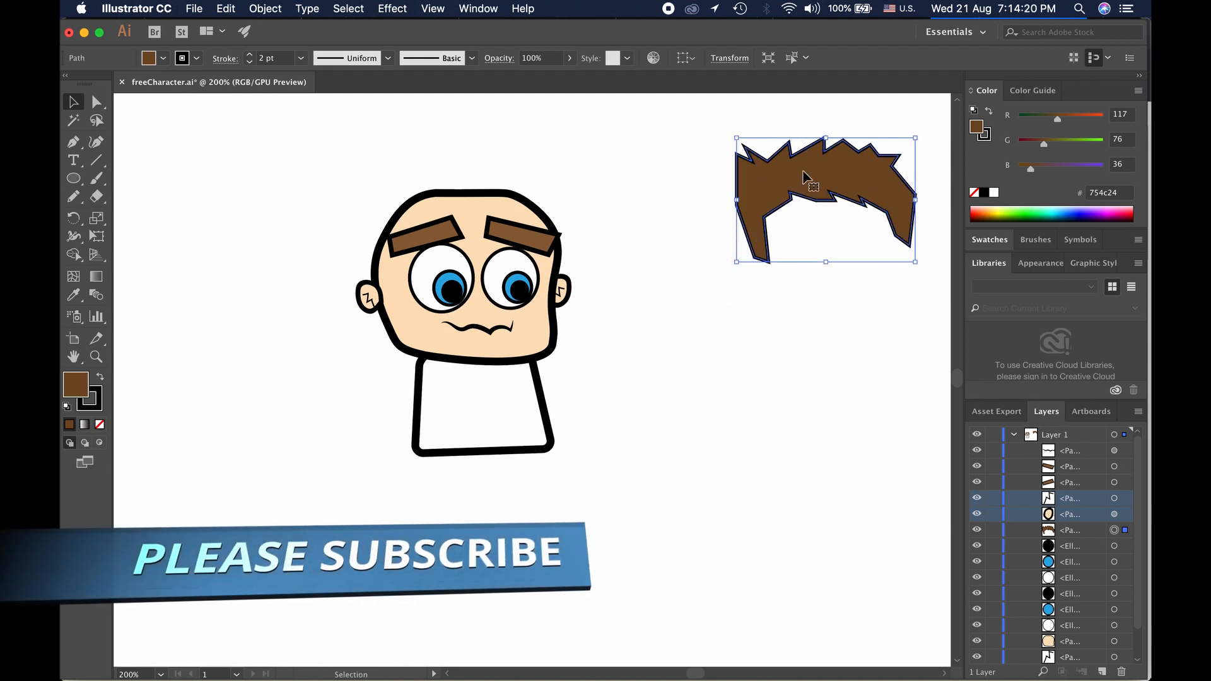
{"action": "left_click_drag", "start_coordinate": [804, 173], "coordinate": [811, 150]}
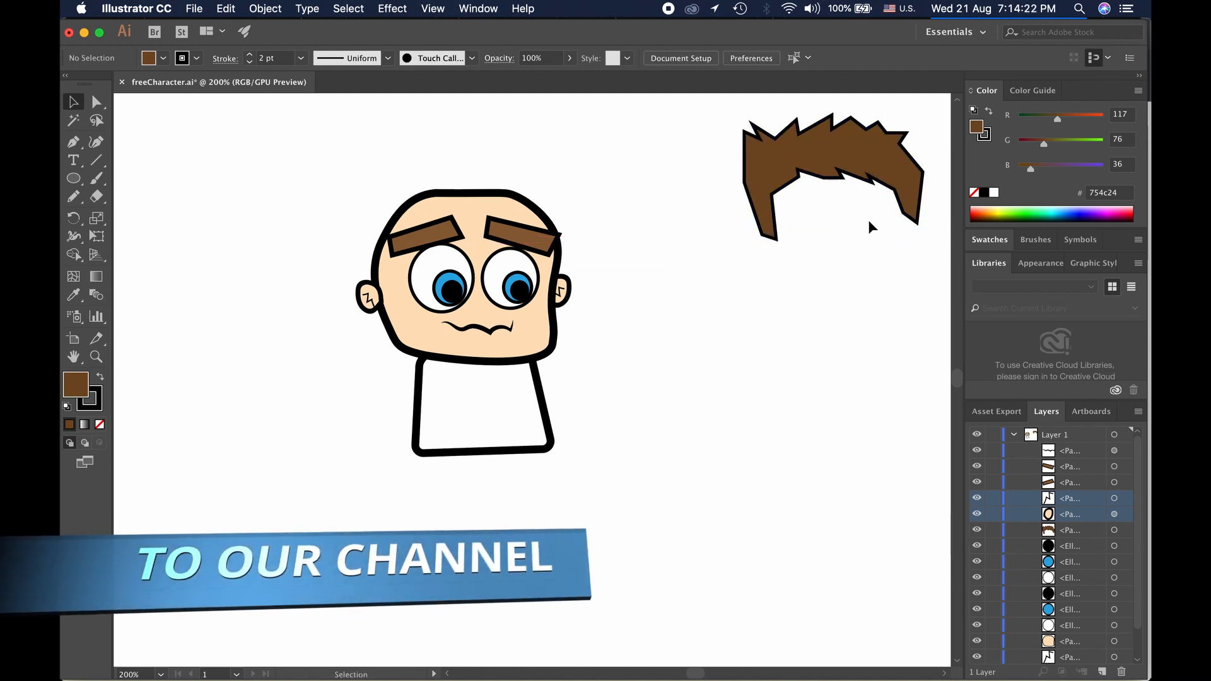
{"action": "left_click", "coordinate": [706, 456]}
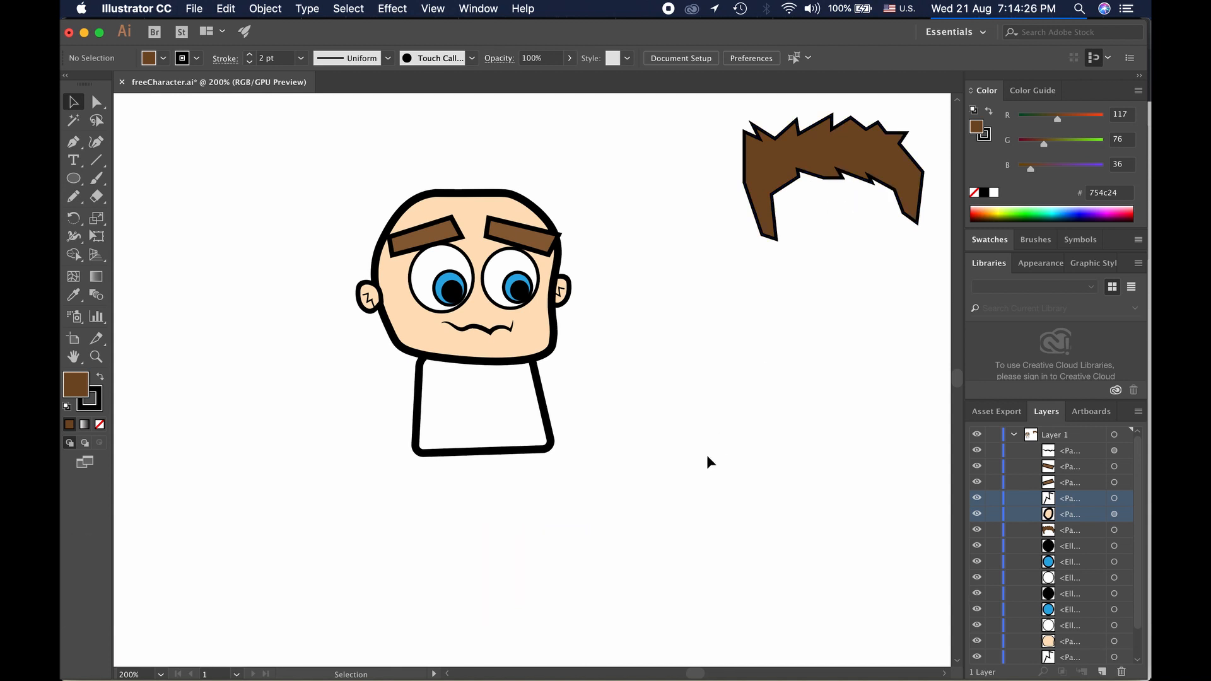
Set the fill for new artwork to the dark grey swatch 1a1a1a
{"action": "left_click", "coordinate": [162, 58]}
{"action": "left_click", "coordinate": [96, 133]}
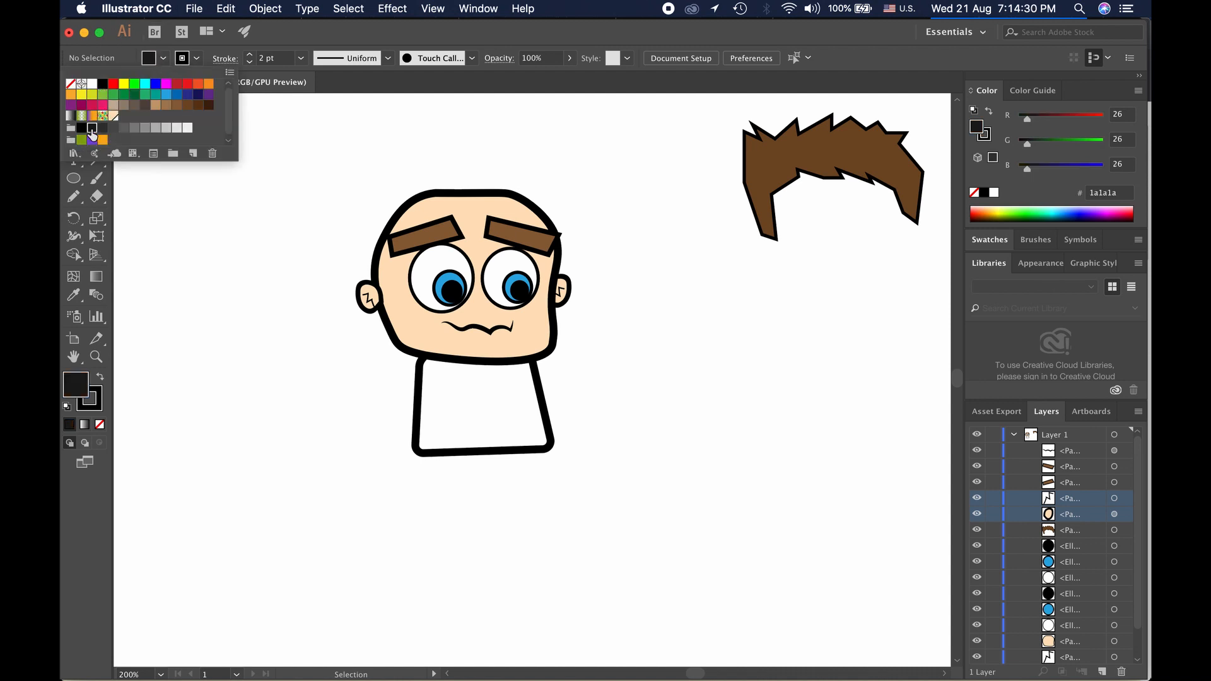
{"action": "left_click", "coordinate": [177, 247]}
{"action": "left_click", "coordinate": [73, 142]}
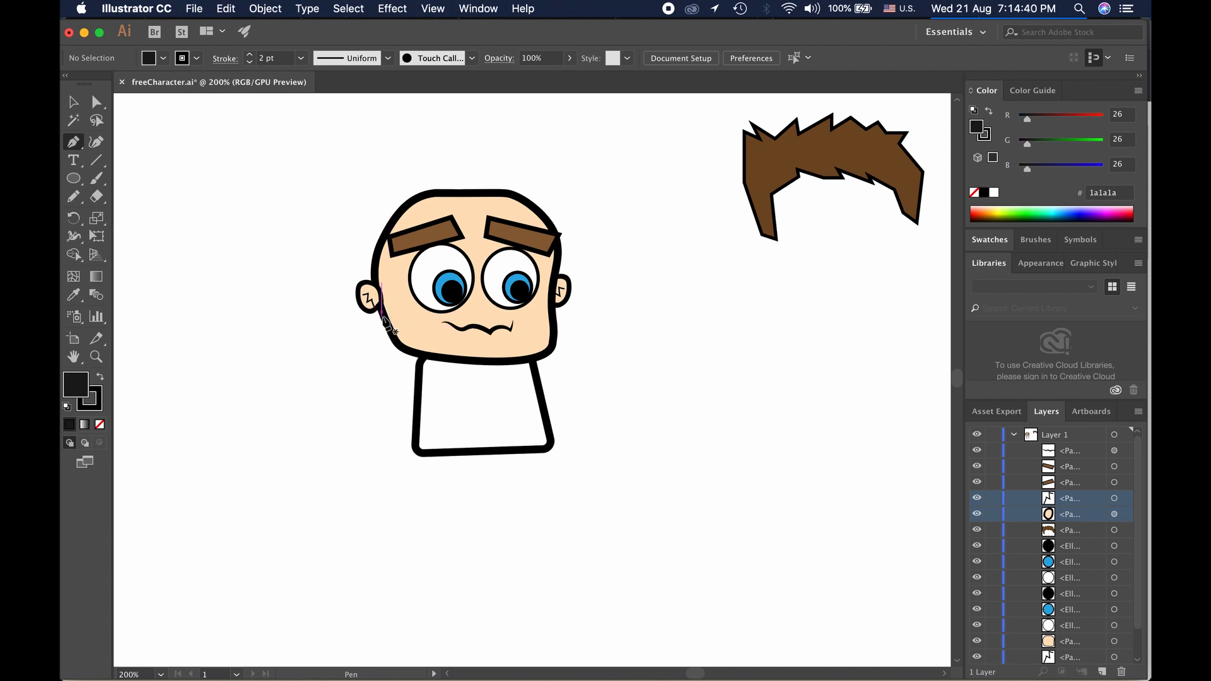
{"action": "left_click", "coordinate": [384, 315]}
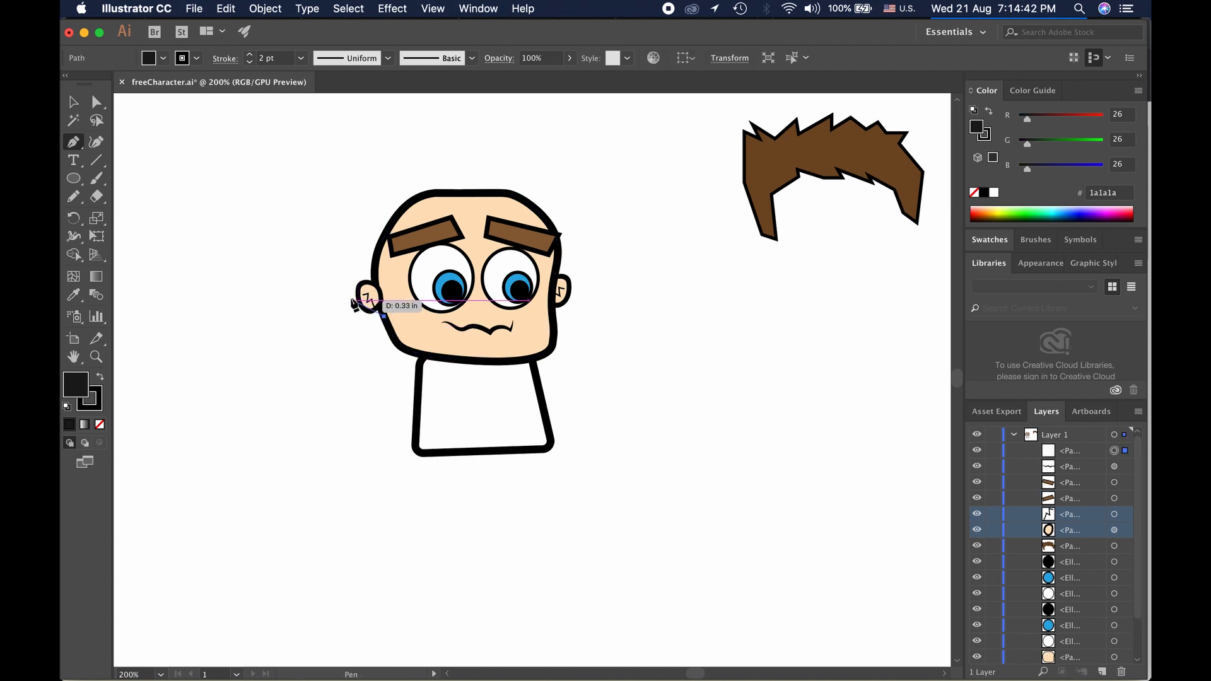
{"action": "left_click_drag", "start_coordinate": [340, 289], "coordinate": [339, 275]}
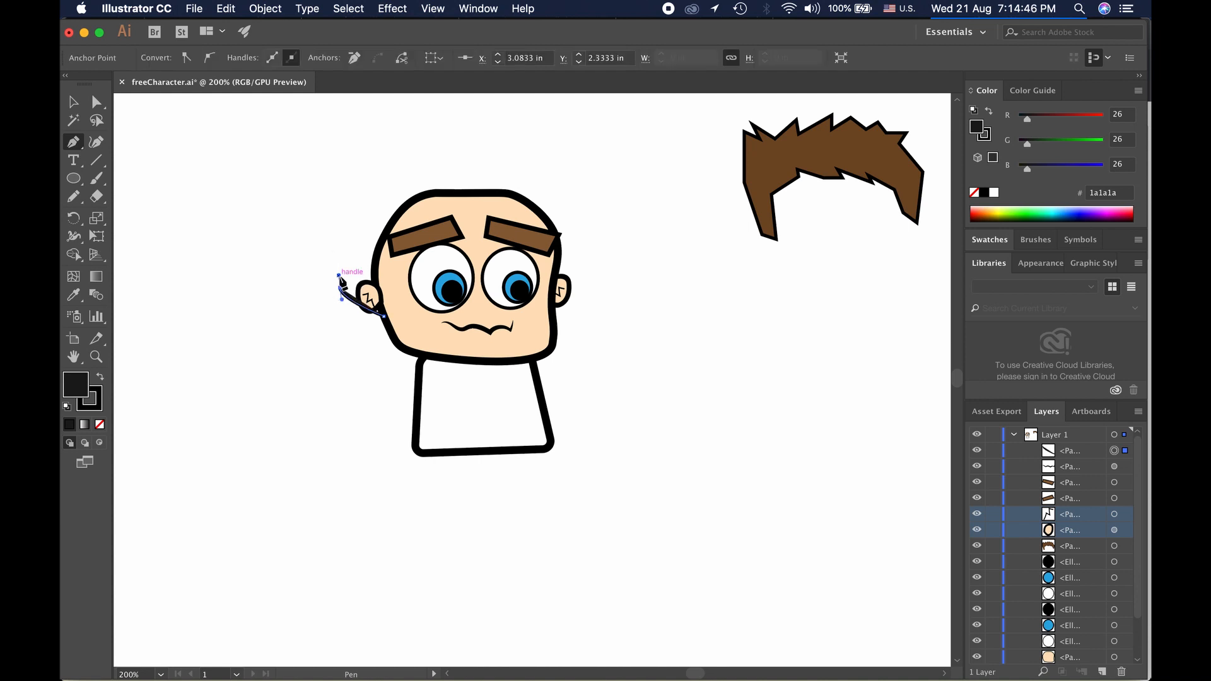
{"action": "key", "text": "super+z"}
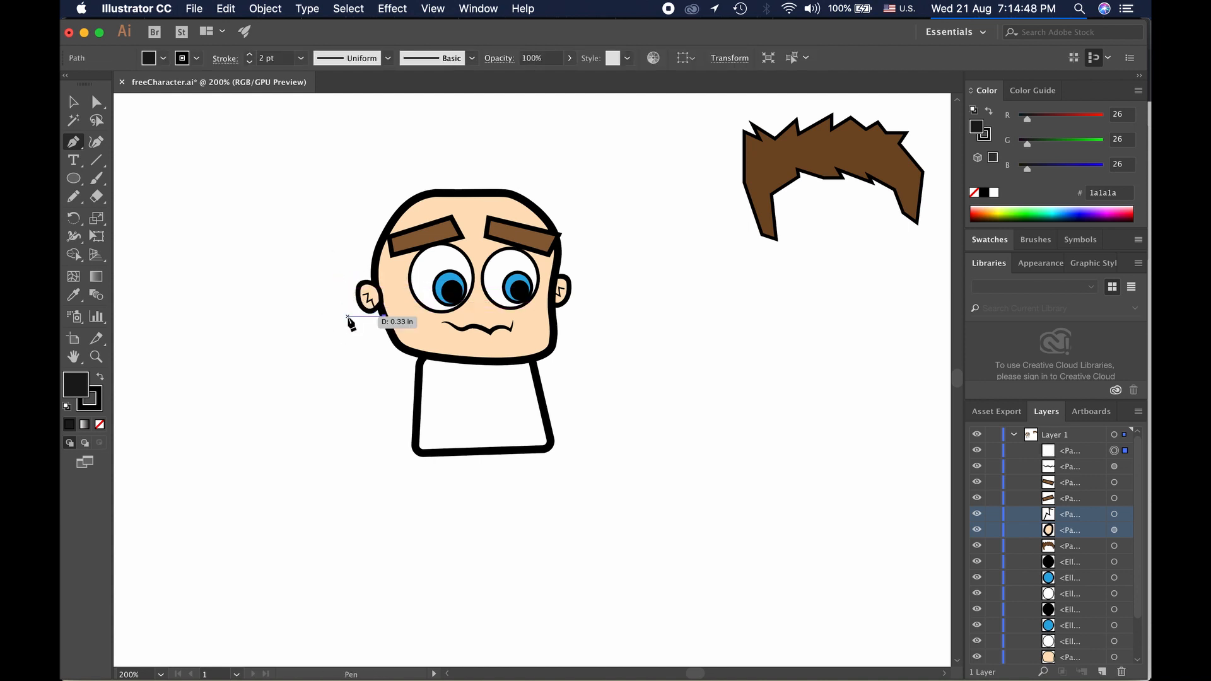
{"action": "left_click", "coordinate": [77, 118]}
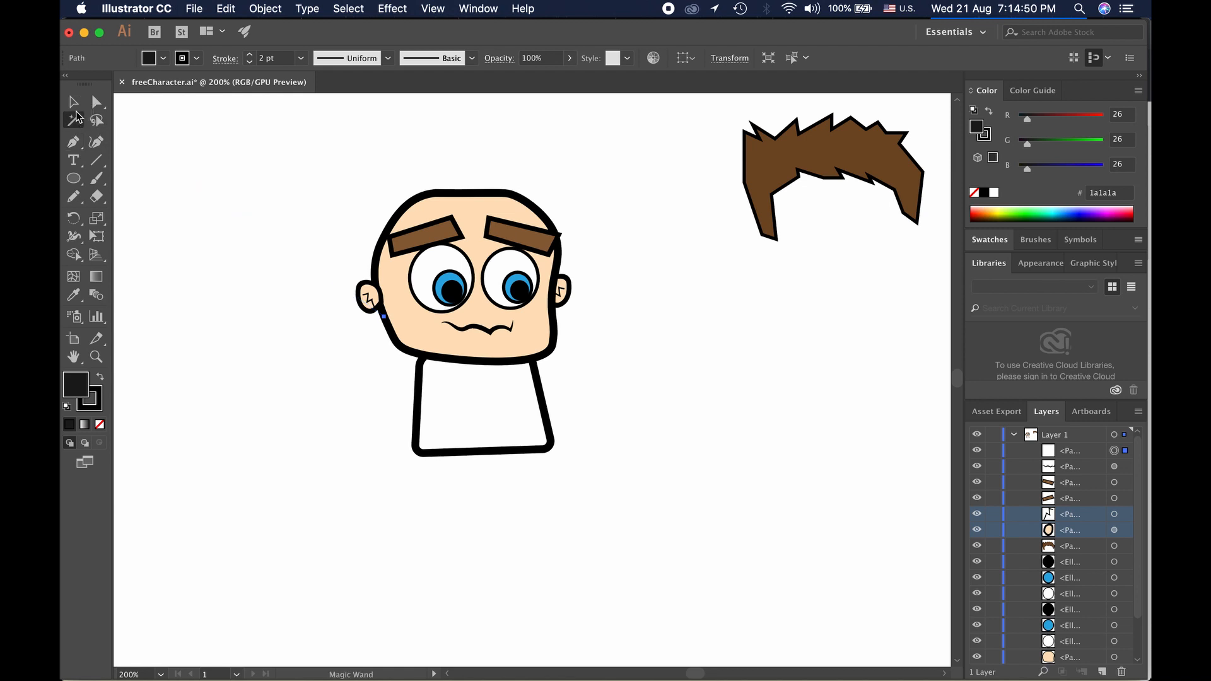
{"action": "left_click", "coordinate": [73, 101]}
{"action": "left_click", "coordinate": [153, 183]}
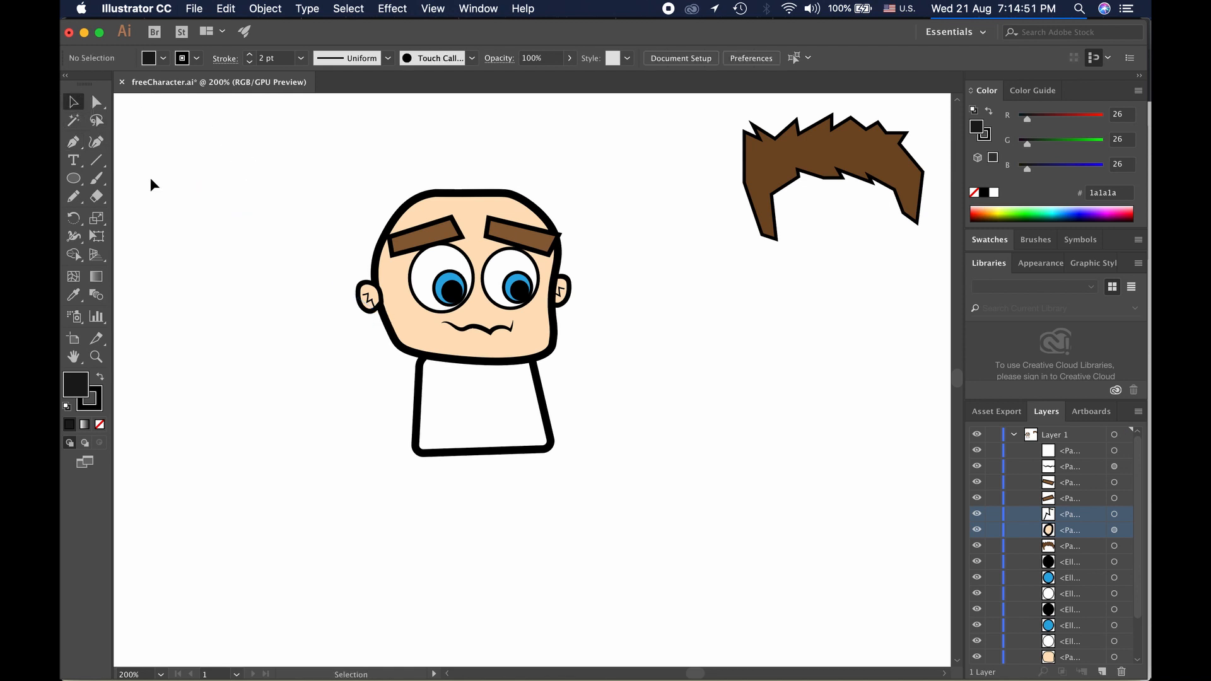
Using the Pen tool with the 3 pt. Round brush, outline new hair from below the left ear up to a small notch above the forehead
{"action": "left_click", "coordinate": [75, 149]}
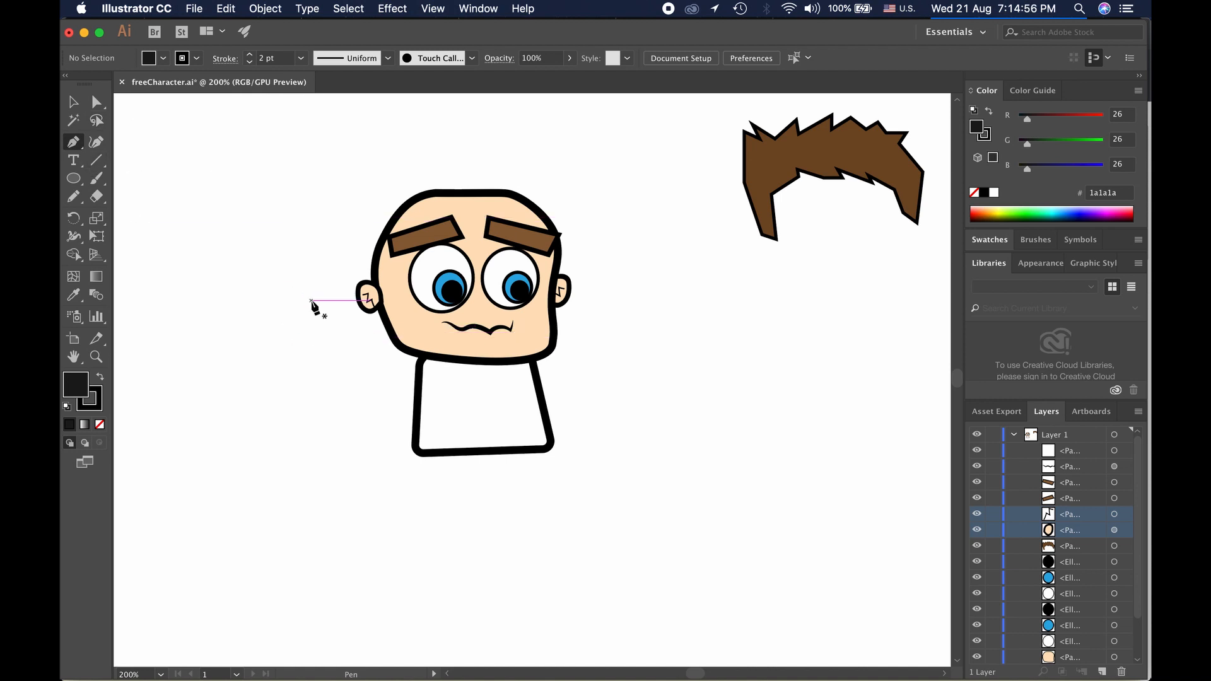
{"action": "left_click", "coordinate": [408, 58]}
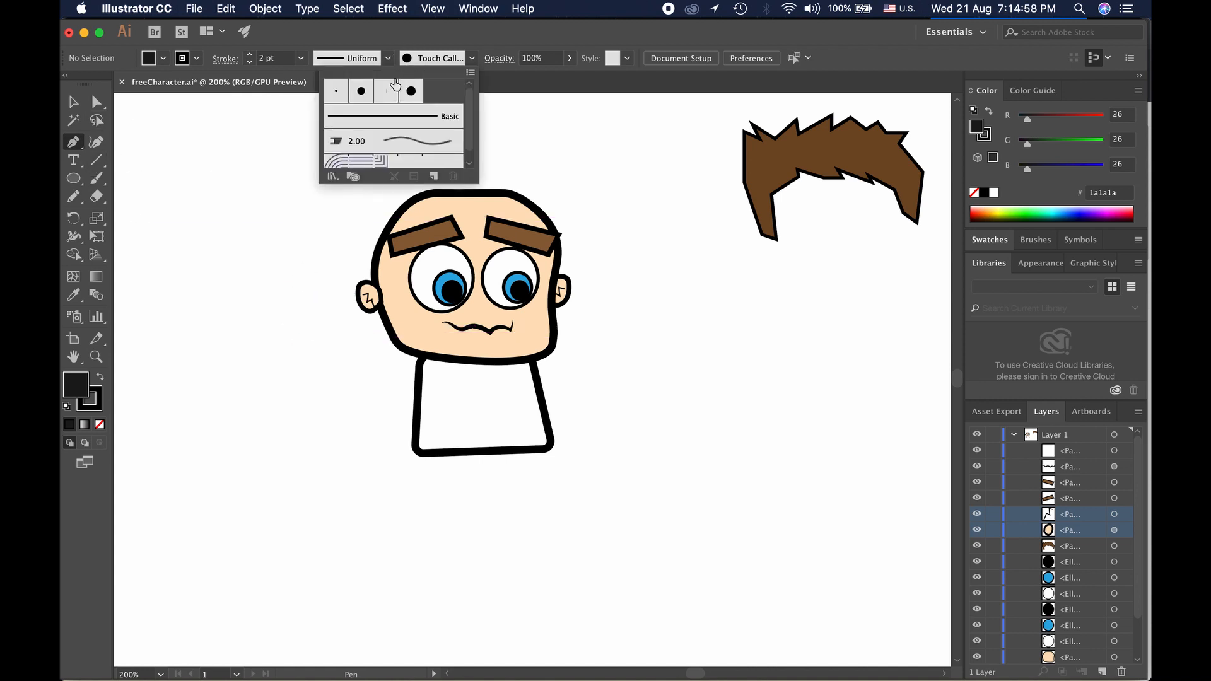
{"action": "left_click", "coordinate": [361, 95]}
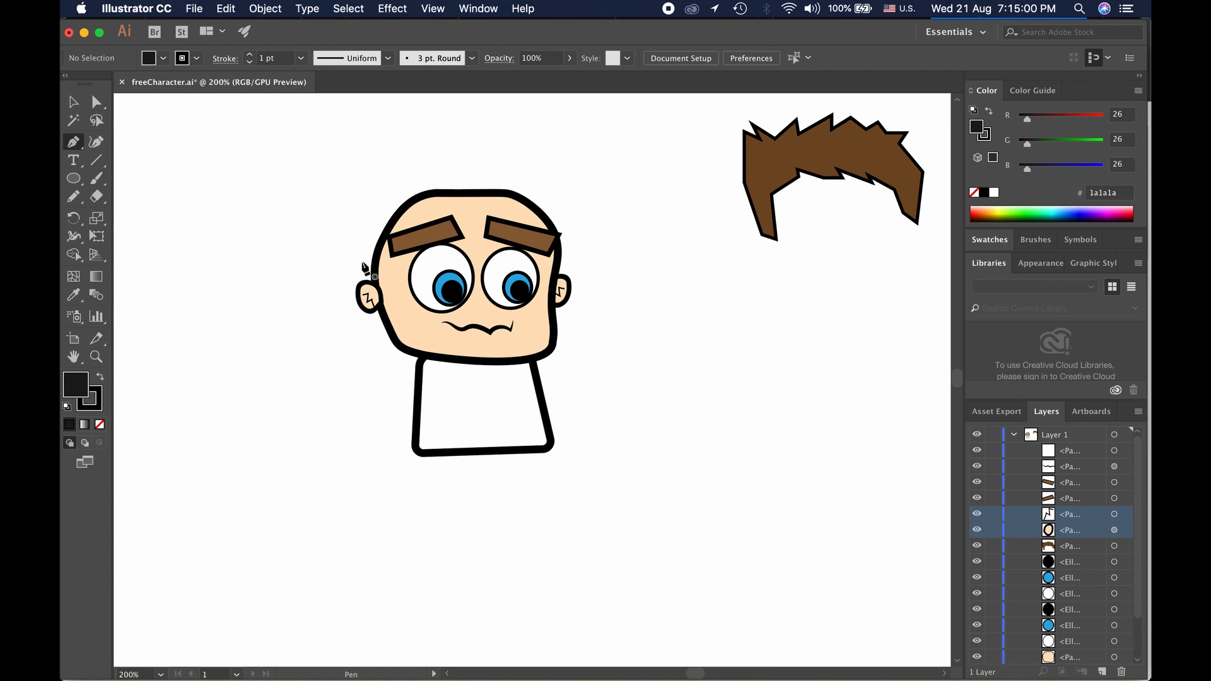
{"action": "left_click", "coordinate": [383, 314]}
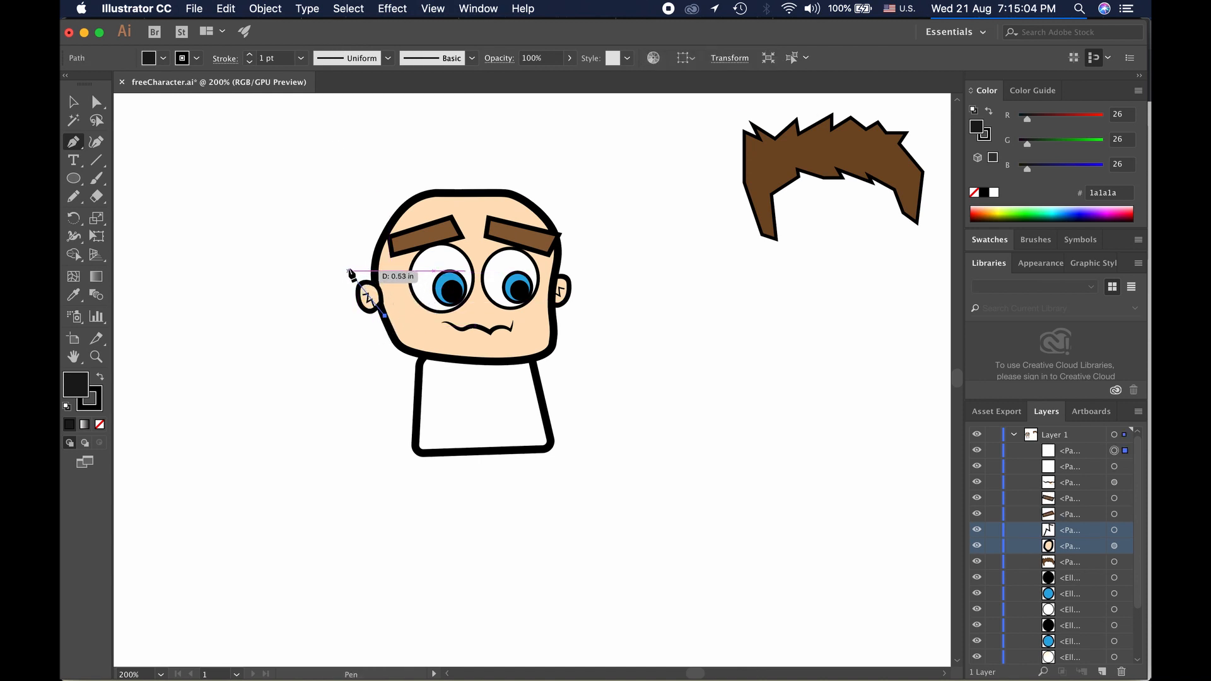
{"action": "left_click_drag", "start_coordinate": [349, 270], "coordinate": [347, 254]}
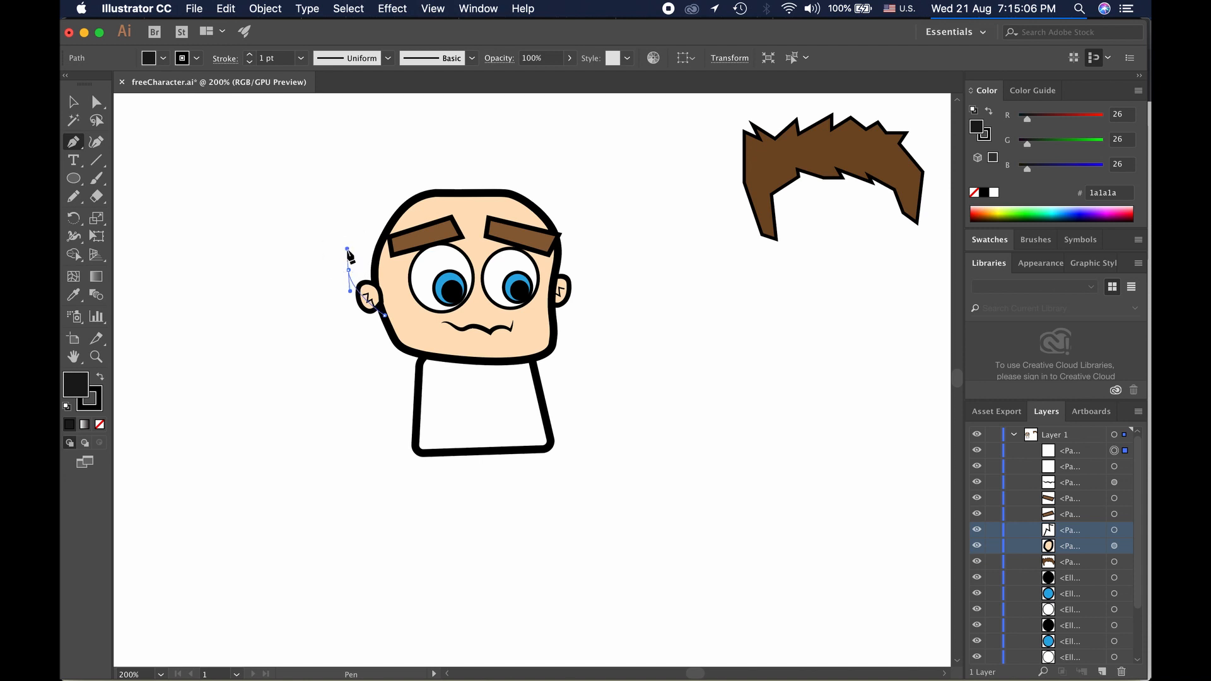
{"action": "left_click_drag", "start_coordinate": [355, 203], "coordinate": [404, 160]}
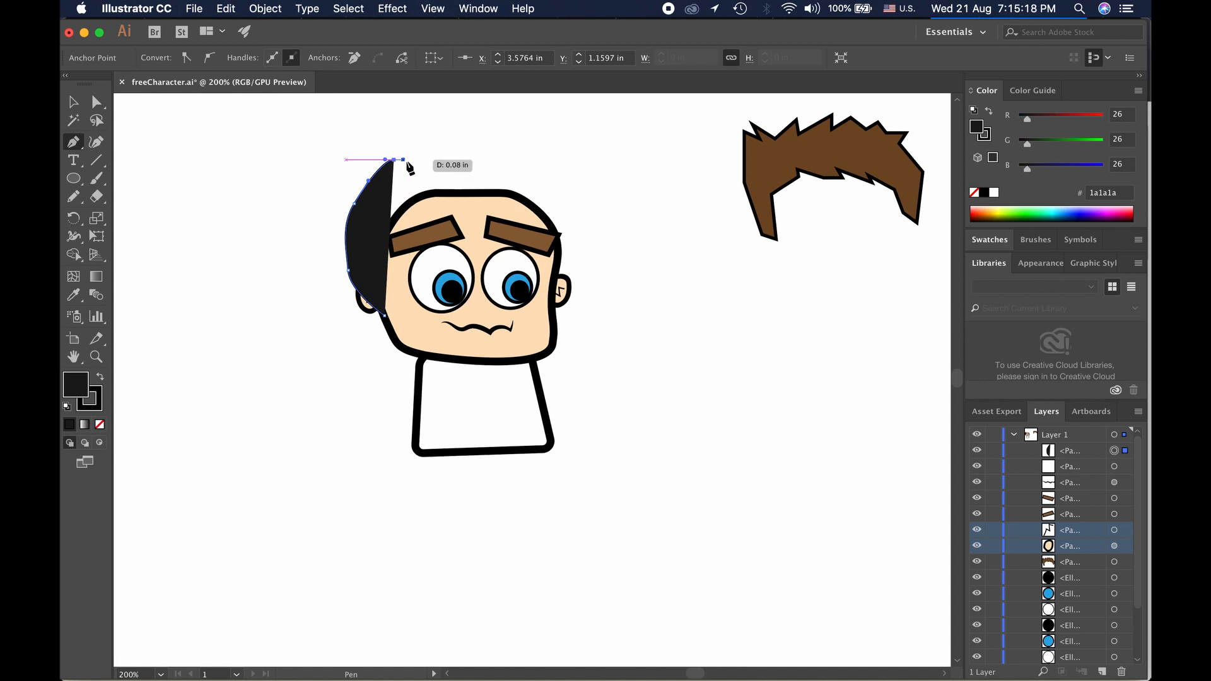
{"action": "left_click", "coordinate": [402, 159]}
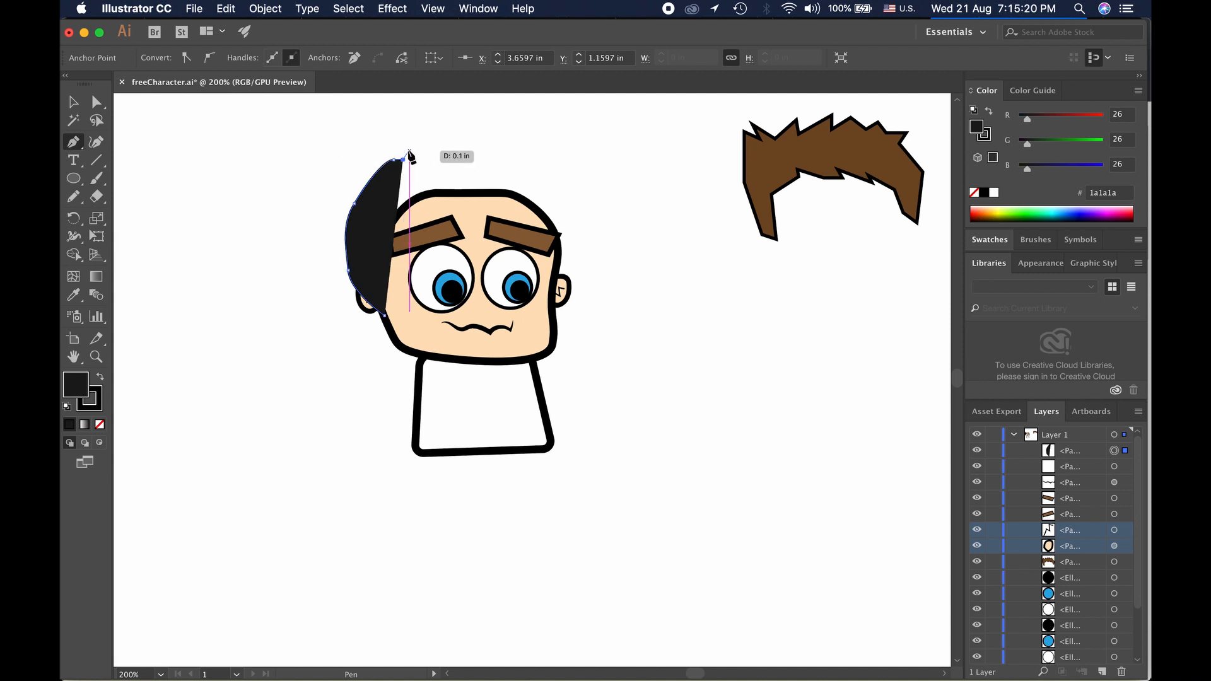
{"action": "left_click", "coordinate": [409, 152]}
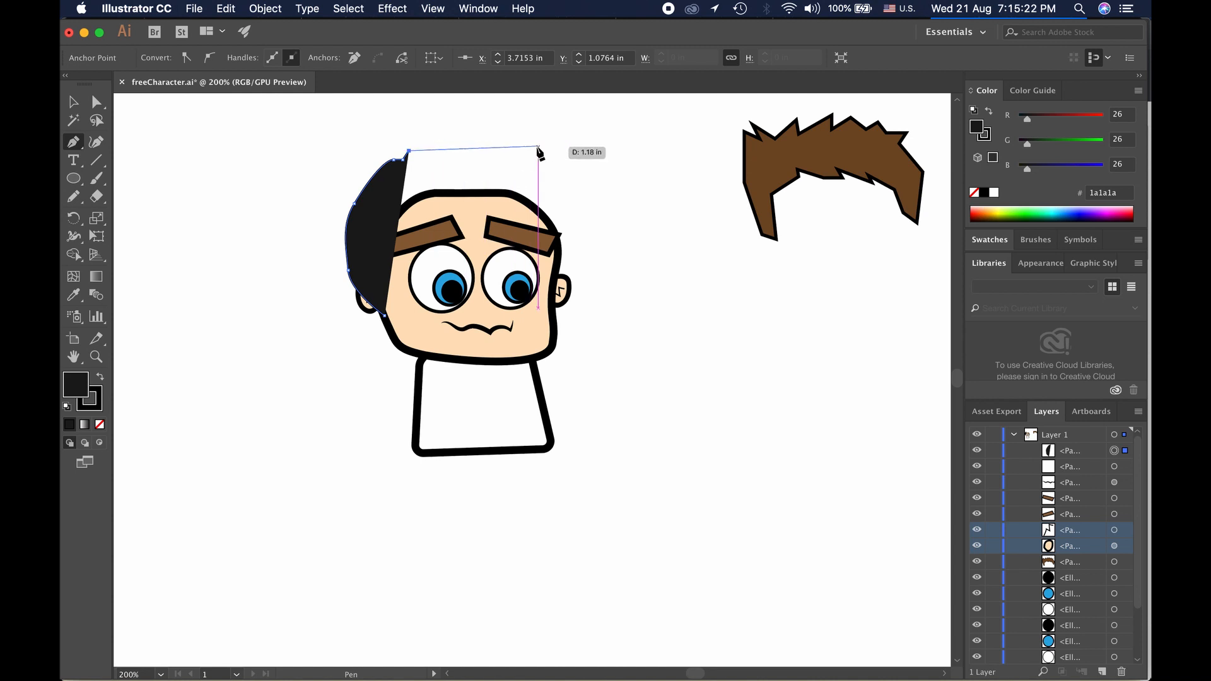
Continue the hair outline in a curve over the crown and form pointed spikes on the right side of the head
{"action": "left_click_drag", "start_coordinate": [545, 161], "coordinate": [580, 212]}
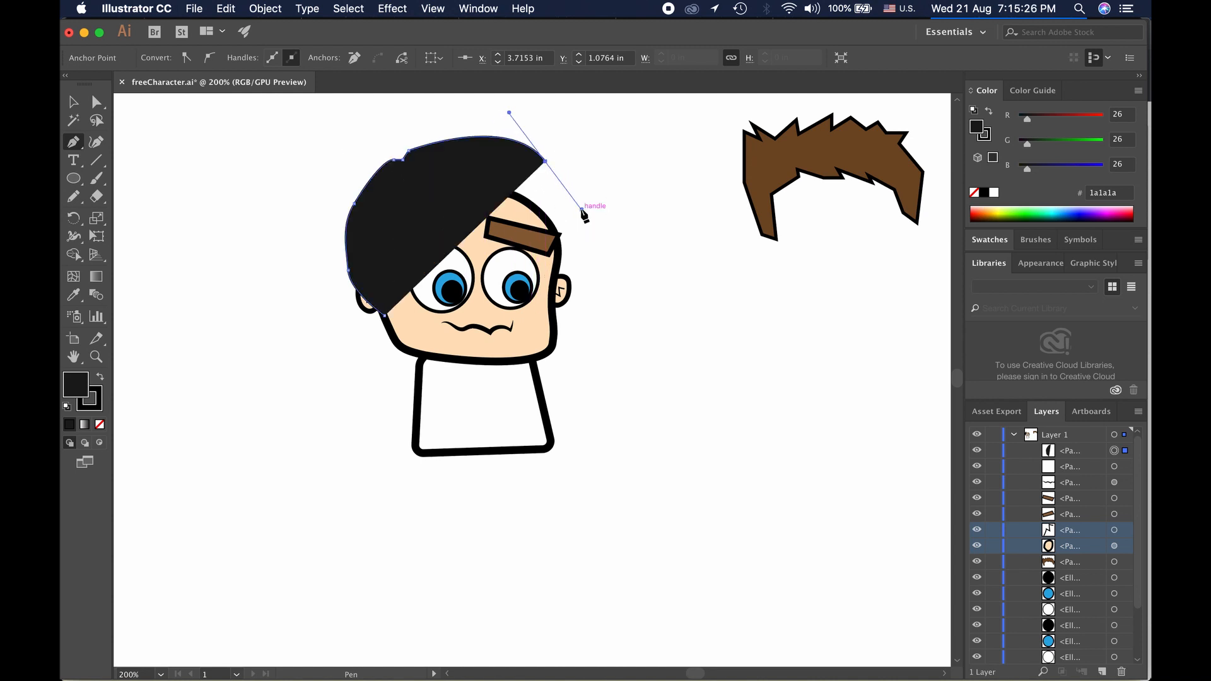
{"action": "left_click", "coordinate": [579, 214]}
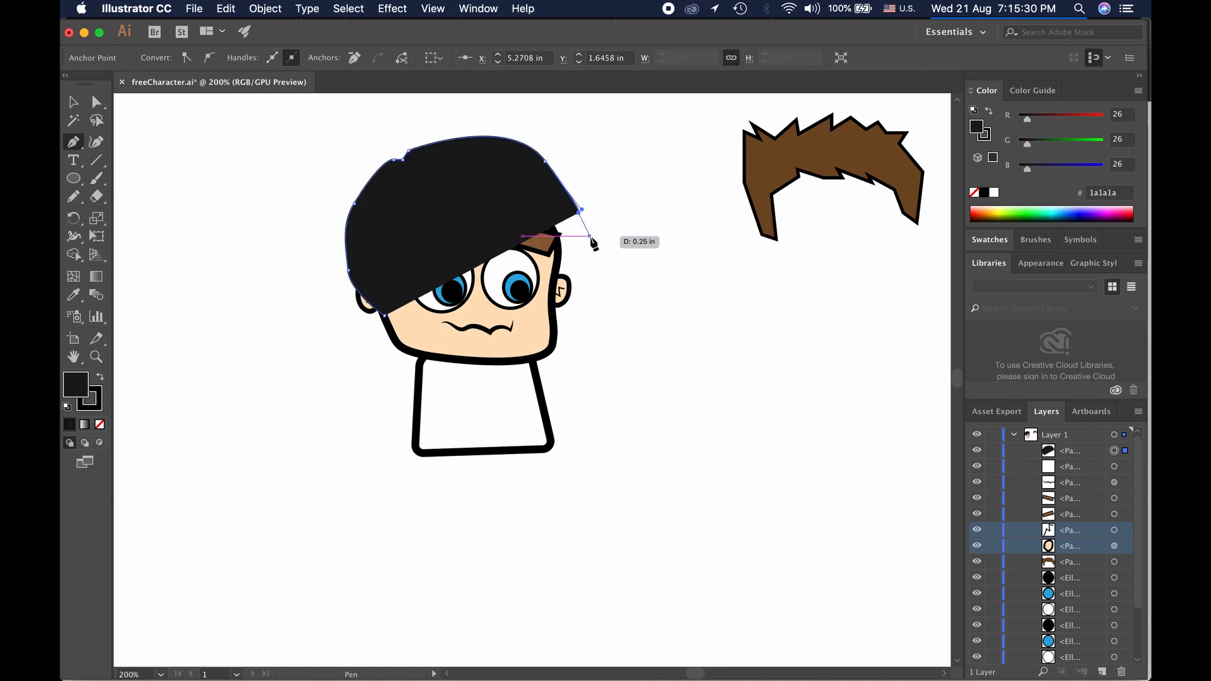
{"action": "left_click", "coordinate": [590, 235]}
{"action": "left_click", "coordinate": [569, 221]}
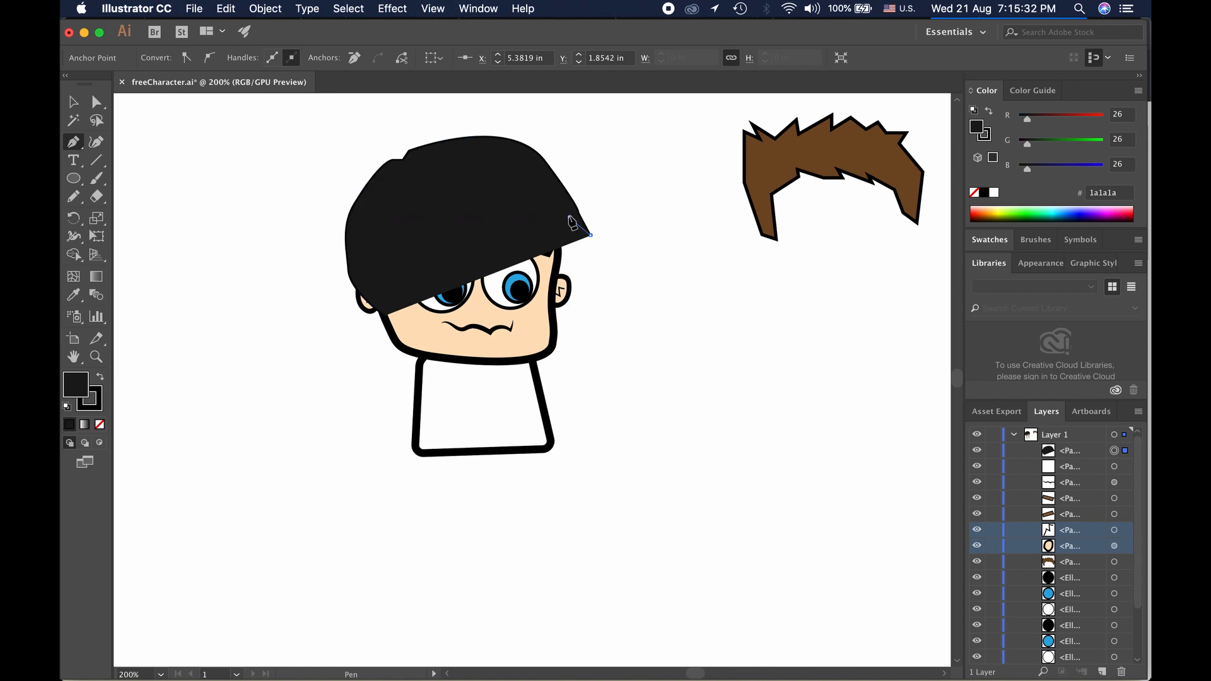
{"action": "left_click", "coordinate": [544, 209]}
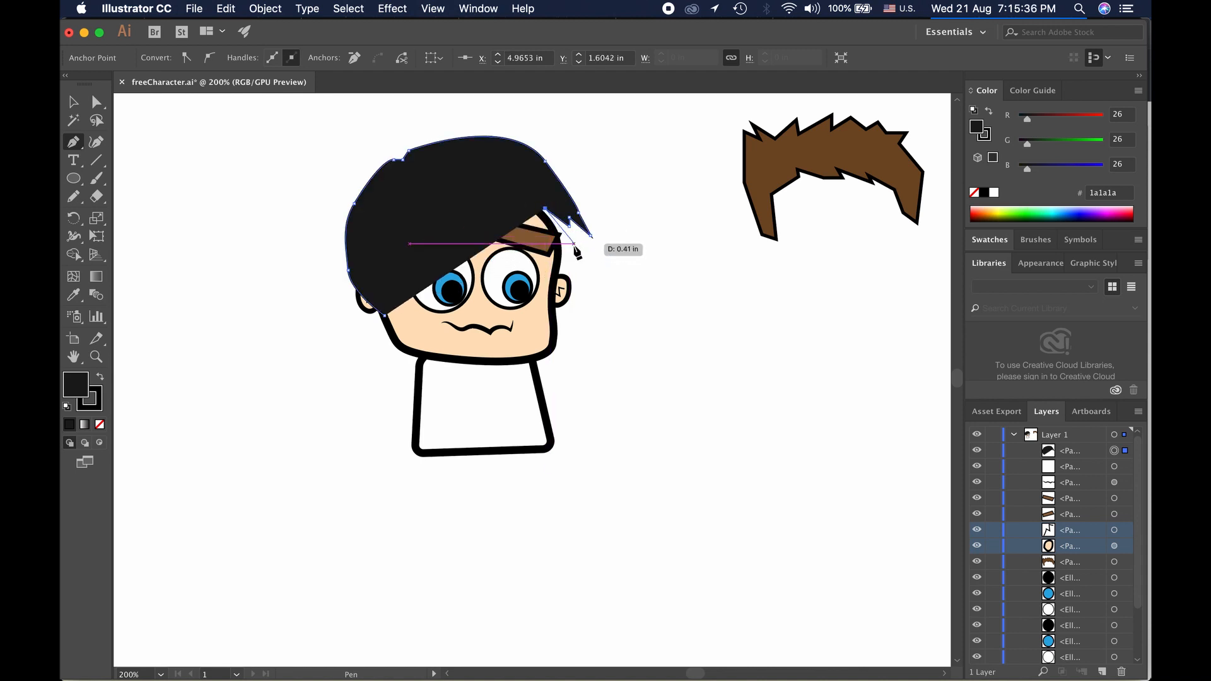
Bring the hair outline down past the right ear to the jaw as a sideburn, undoing the accidental join with the ear outline
{"action": "left_click_drag", "start_coordinate": [571, 243], "coordinate": [575, 255]}
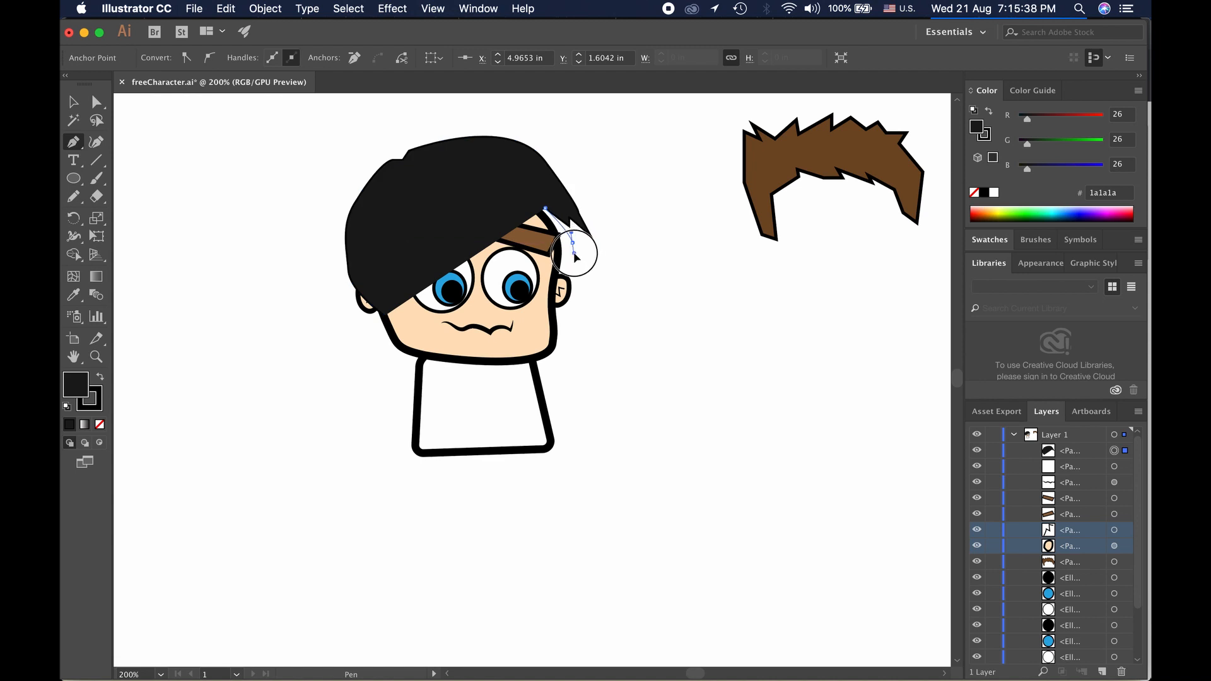
{"action": "left_click", "coordinate": [569, 277]}
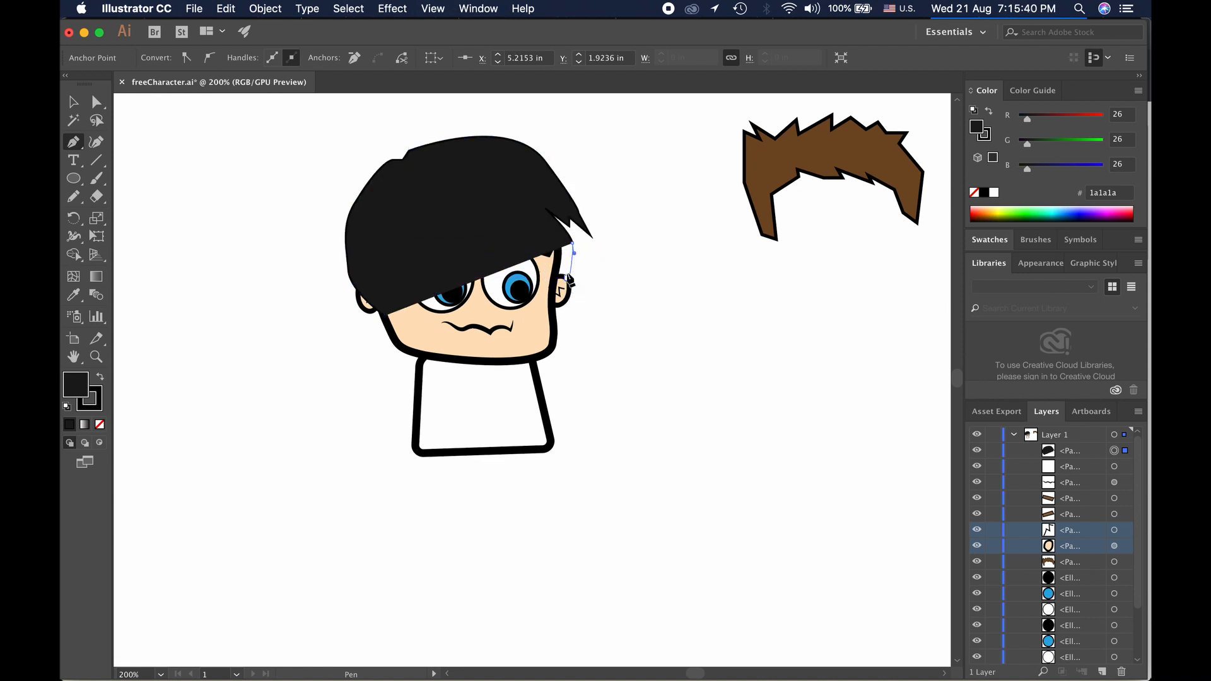
{"action": "left_click", "coordinate": [553, 319]}
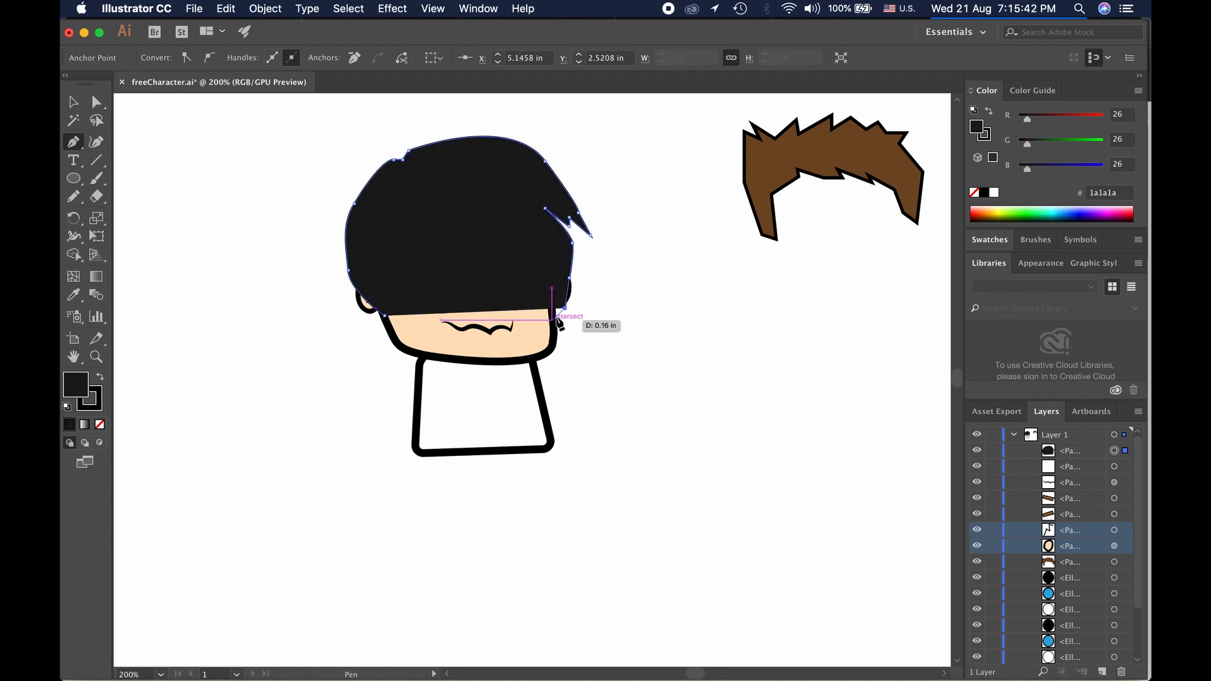
{"action": "key", "text": "ctrl+z"}
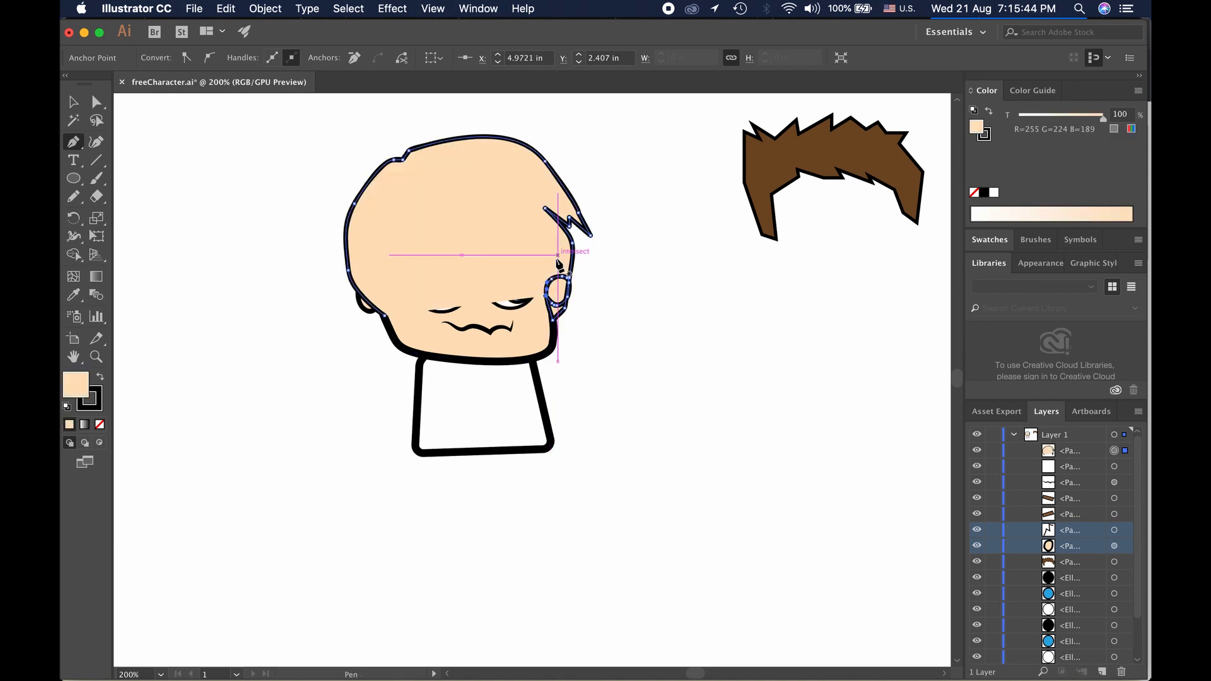
{"action": "key", "text": "super+shift+z"}
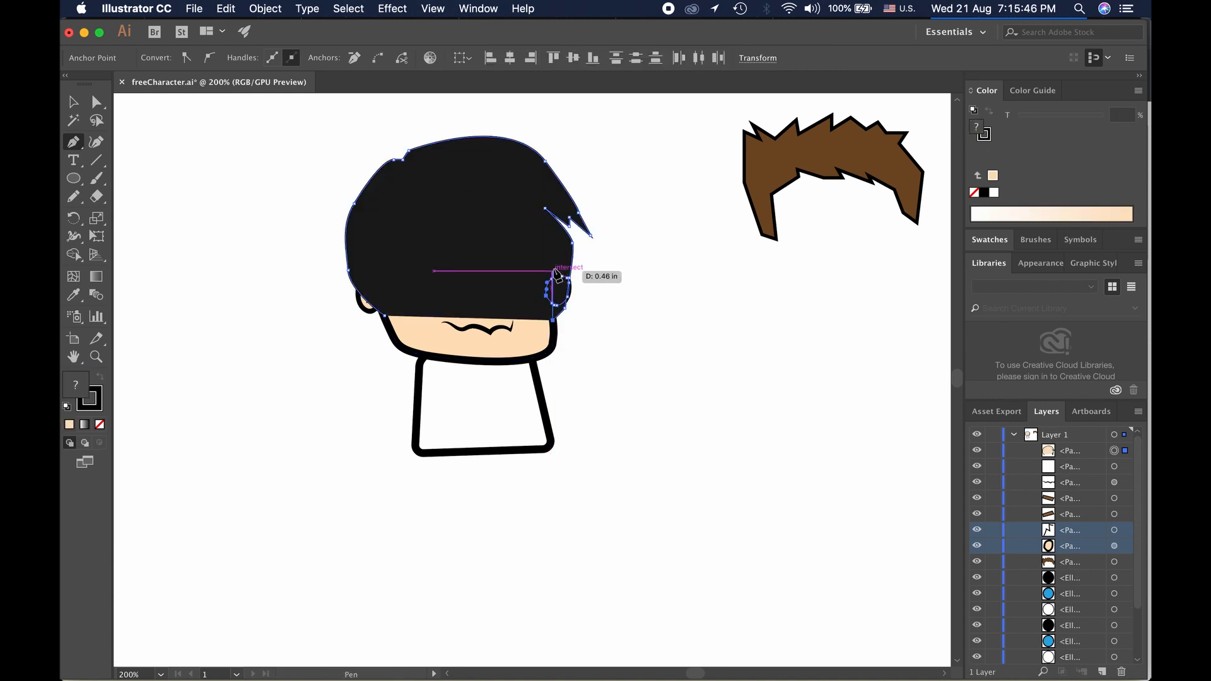
Continue the hair outline up from the right sideburn and along the right side of the forehead, with a small notch above the face's centre
{"action": "left_click_drag", "start_coordinate": [554, 270], "coordinate": [554, 230]}
{"action": "left_click", "coordinate": [517, 223]}
{"action": "left_click", "coordinate": [484, 238]}
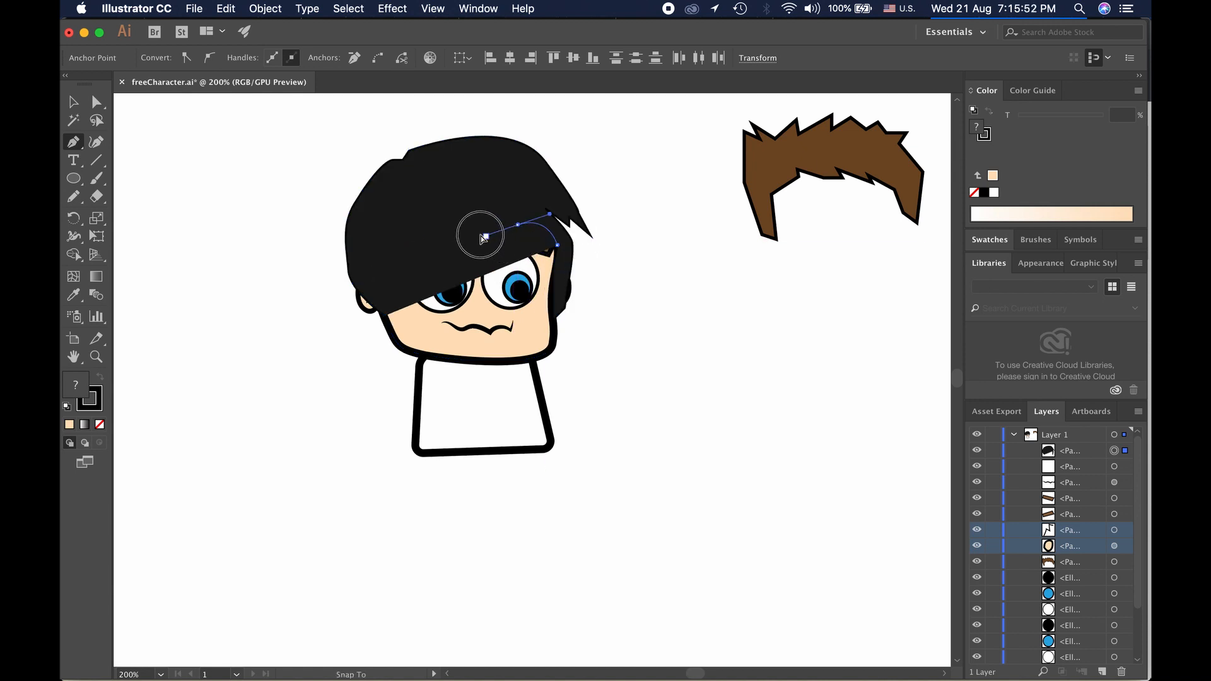
{"action": "left_click_drag", "start_coordinate": [481, 235], "coordinate": [484, 228]}
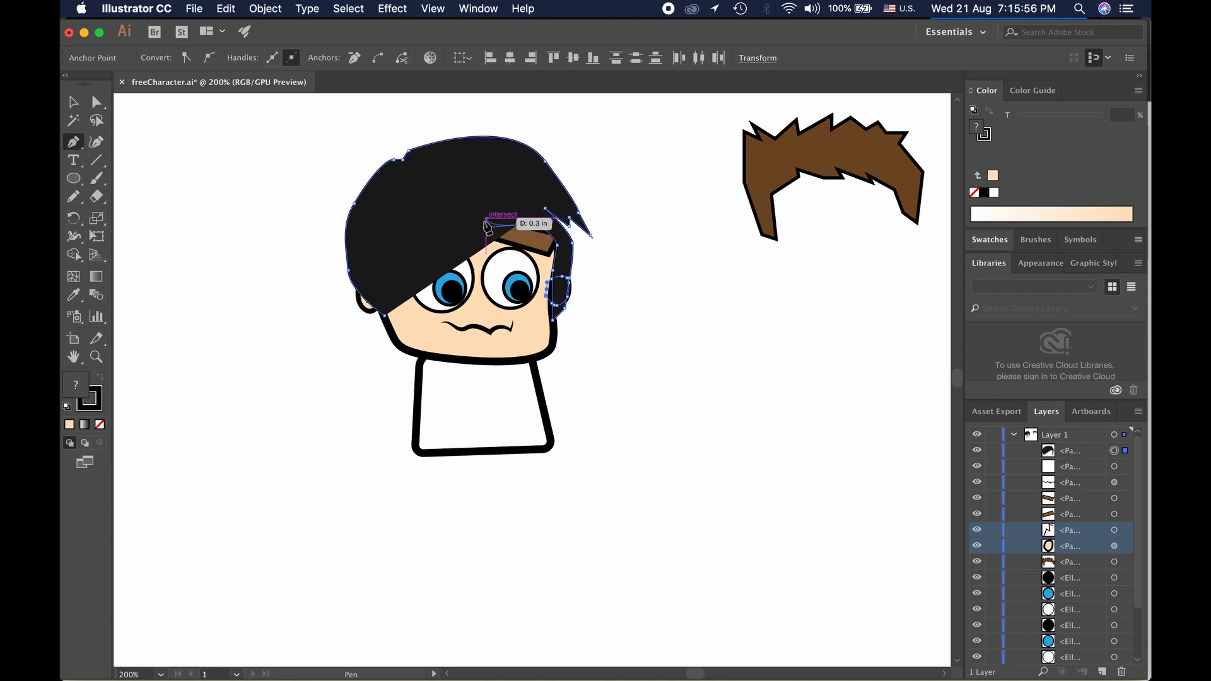
{"action": "left_click", "coordinate": [487, 218]}
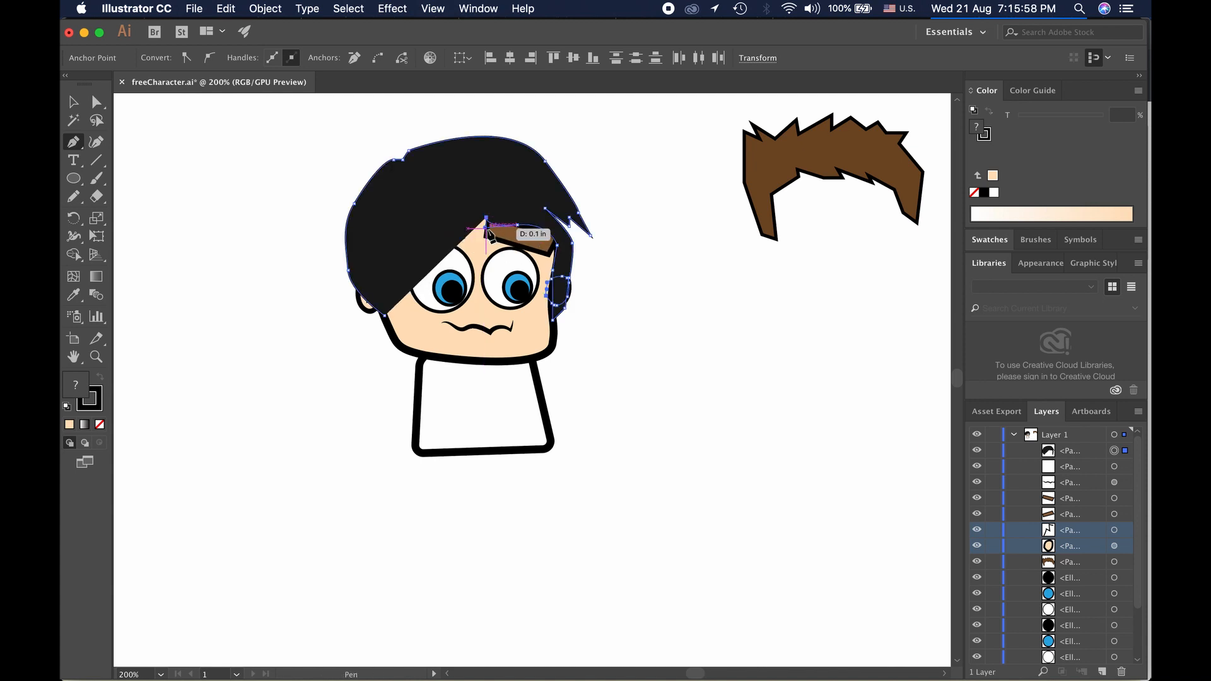
{"action": "left_click", "coordinate": [467, 222]}
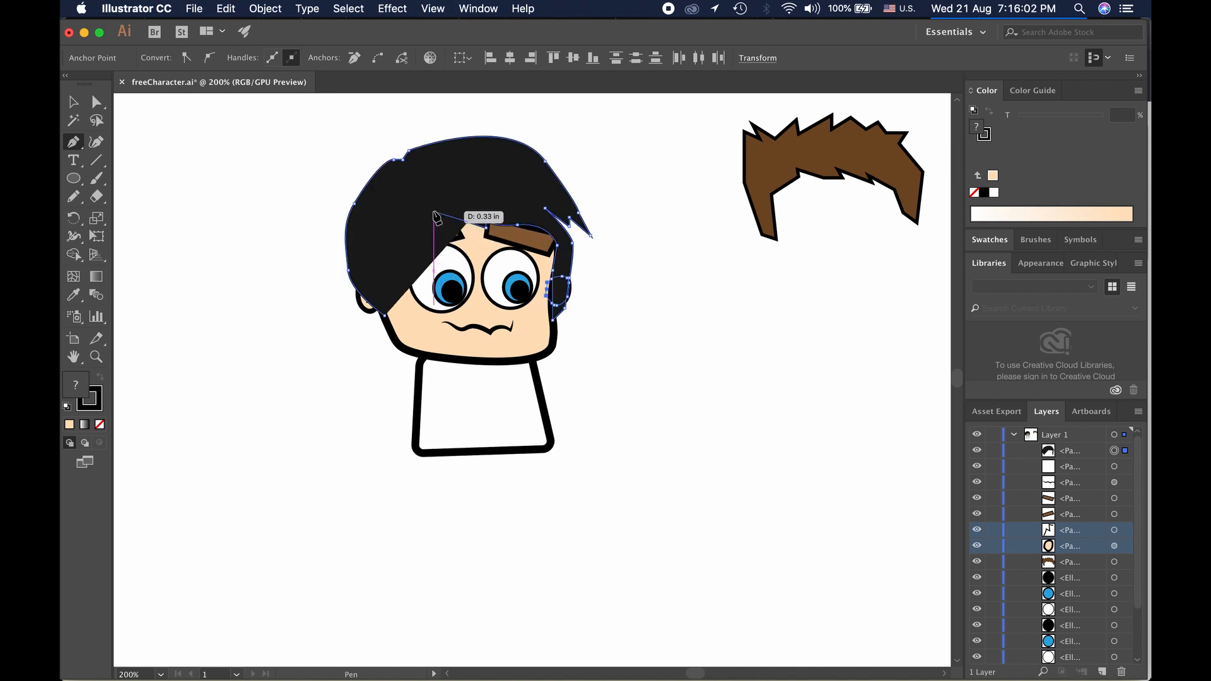
Outline the left fringe and sideburn with angular points, close the hair path below the left ear, and deselect it
{"action": "left_click", "coordinate": [439, 218]}
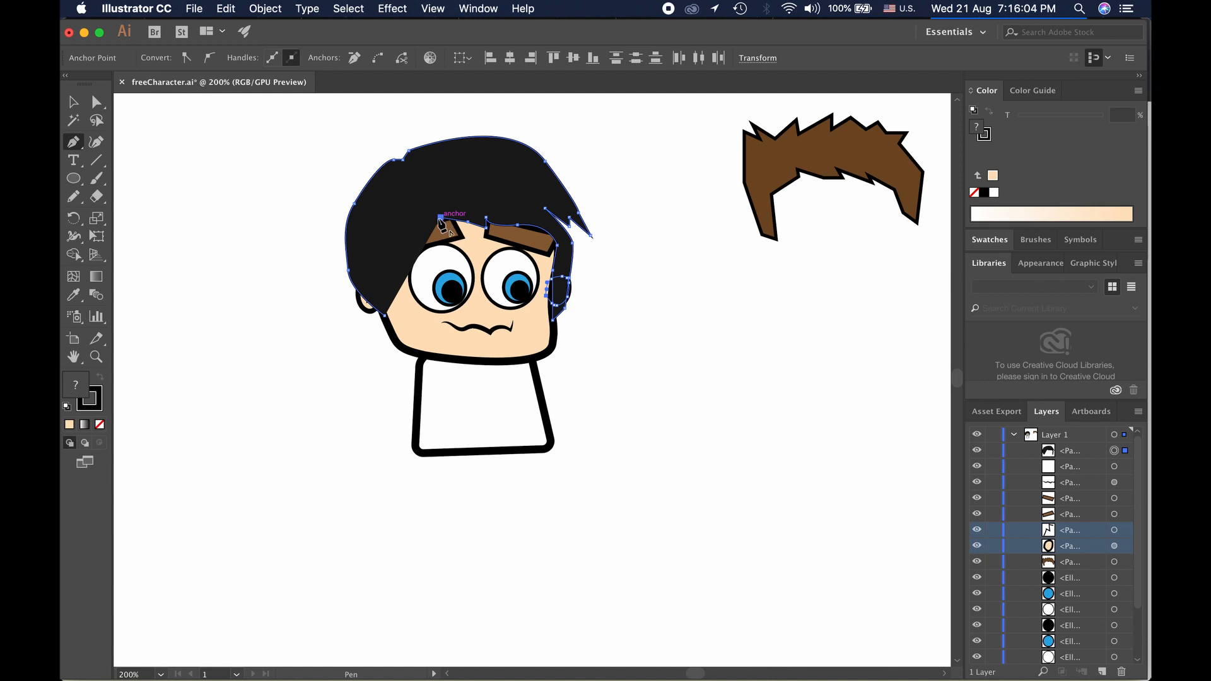
{"action": "left_click", "coordinate": [415, 236]}
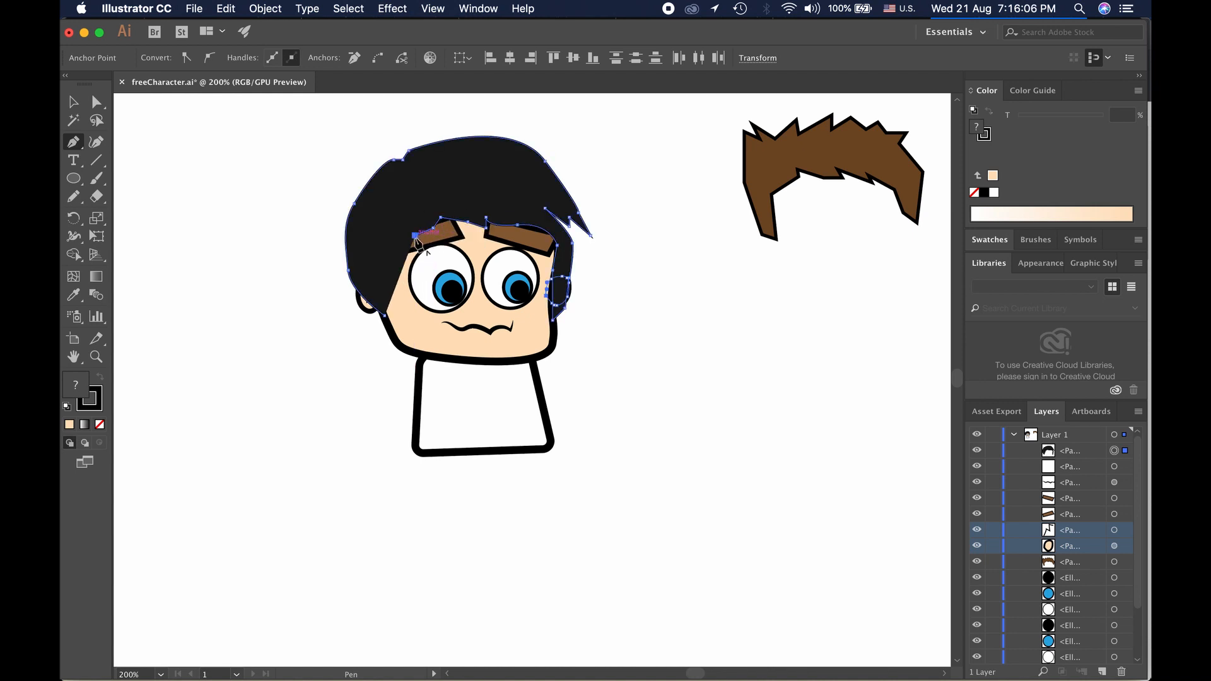
{"action": "left_click", "coordinate": [410, 255]}
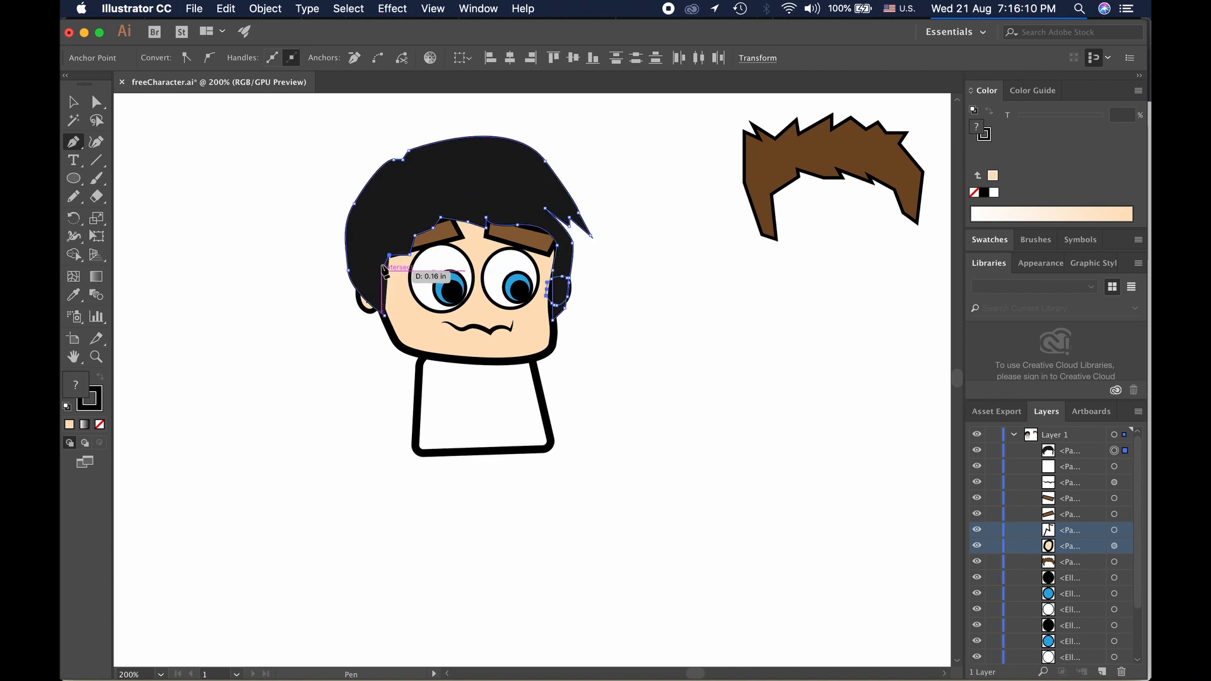
{"action": "left_click", "coordinate": [379, 241]}
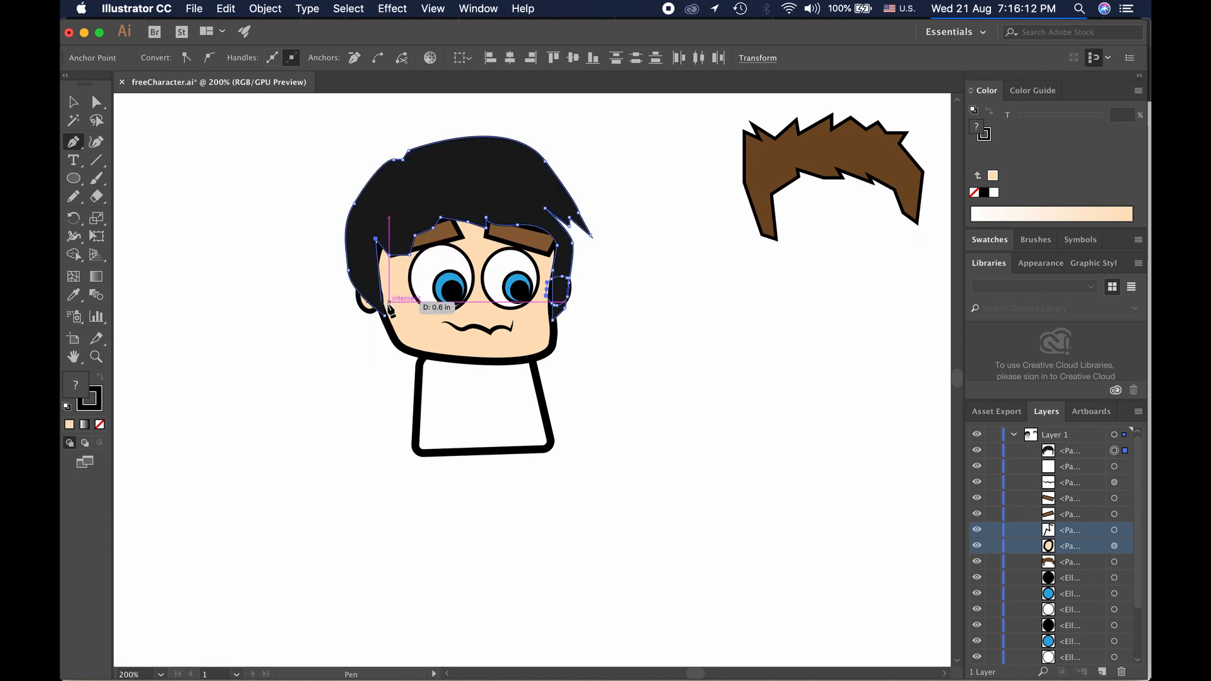
{"action": "left_click", "coordinate": [386, 316]}
{"action": "left_click", "coordinate": [73, 102]}
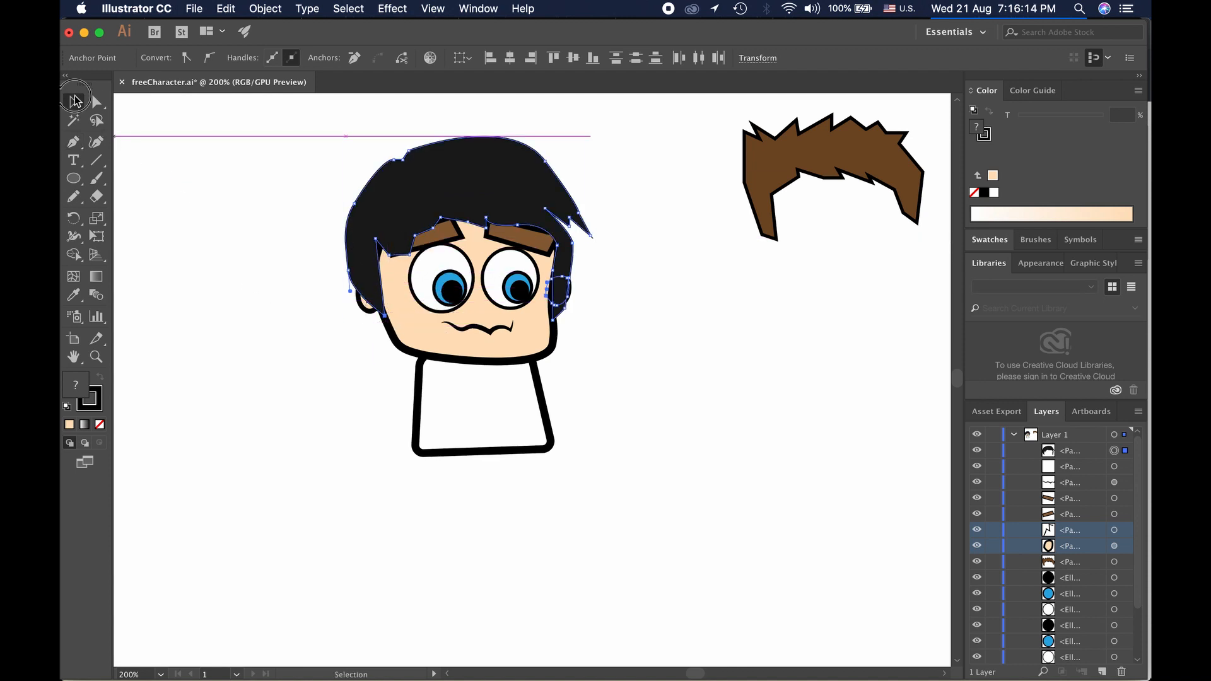
{"action": "left_click", "coordinate": [189, 219]}
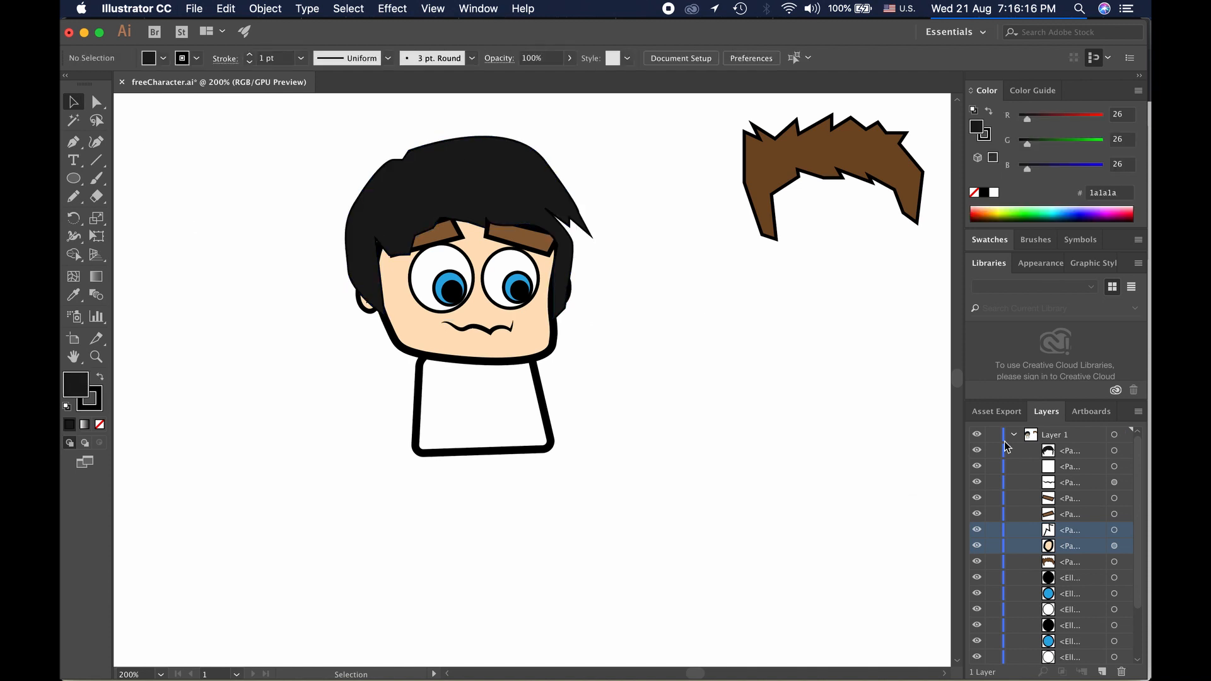
Move the dark hair path down the stacking order, beneath the eyebrows and the left ear
{"action": "left_click", "coordinate": [1046, 450]}
{"action": "mouse_move", "coordinate": [1046, 452]}
{"action": "left_mouse_down"}
{"action": "mouse_move", "coordinate": [1062, 567]}
{"action": "mouse_move", "coordinate": [1051, 556]}
{"action": "left_mouse_up"}
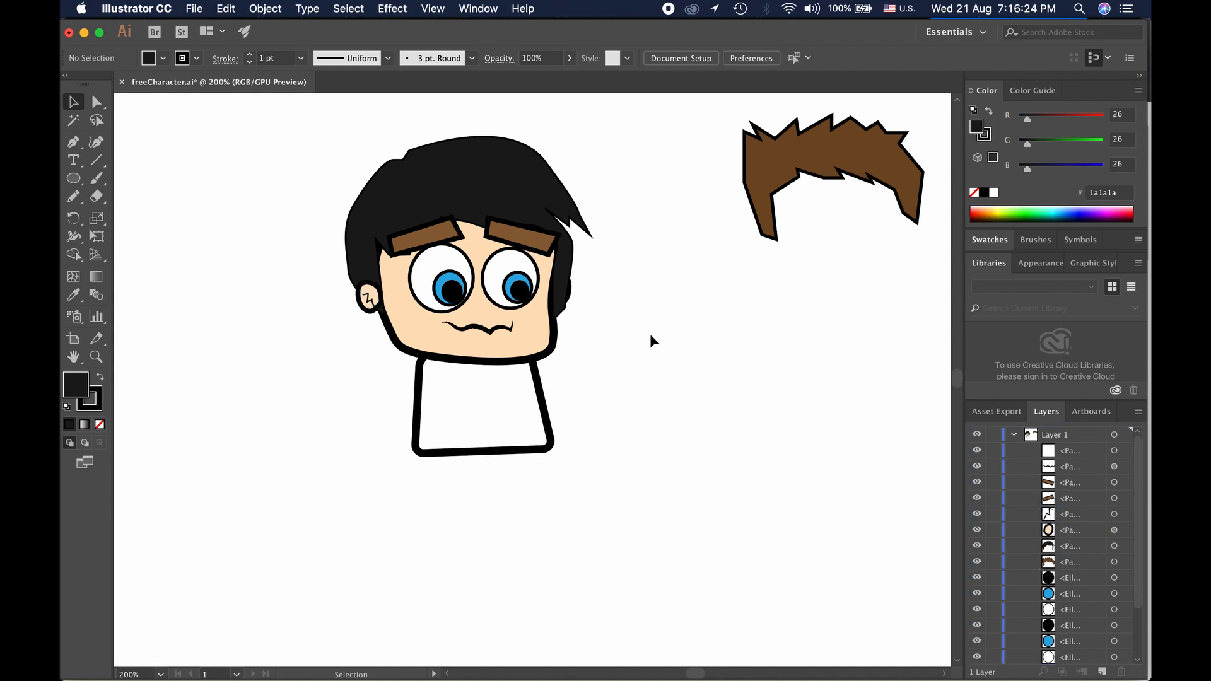
Try raising the dark hair on the head in small upward nudges
{"action": "left_click", "coordinate": [470, 197]}
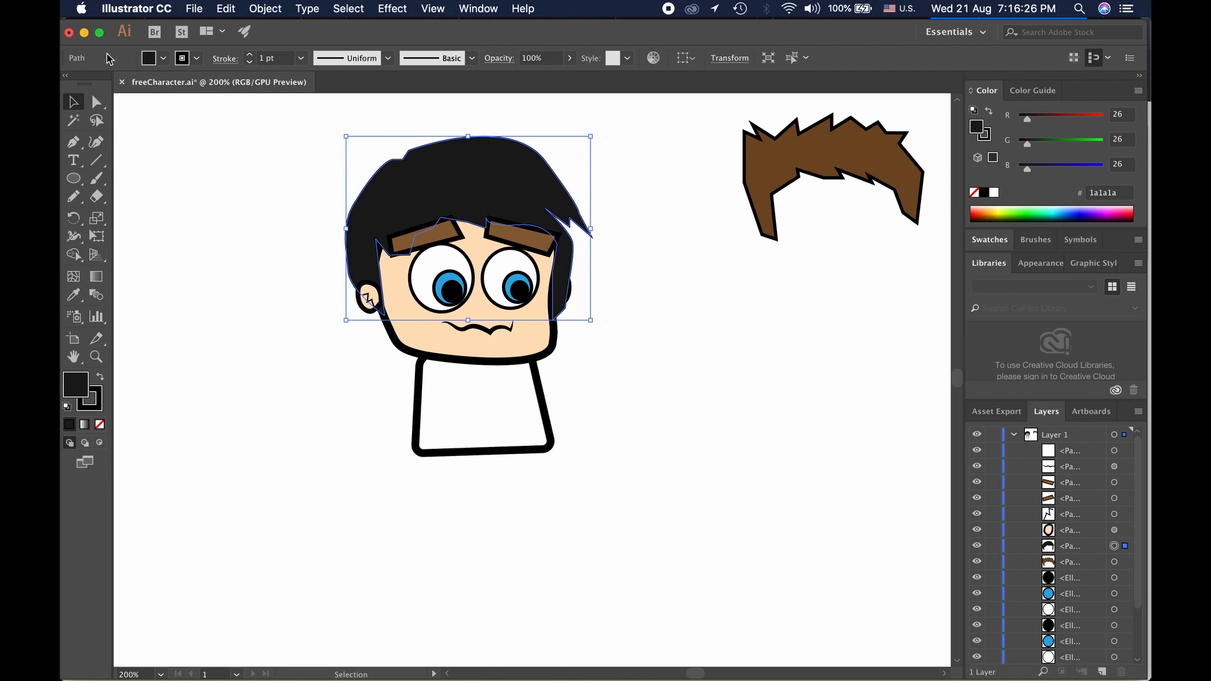
{"action": "key", "text": "Up"}
{"action": "key", "text": "Up"}
{"action": "key", "text": "Up"}
{"action": "key", "text": "Up"}
{"action": "key", "text": "Up"}
{"action": "key", "text": "Up"}
{"action": "key", "text": "Up"}
{"action": "key", "text": "Up"}
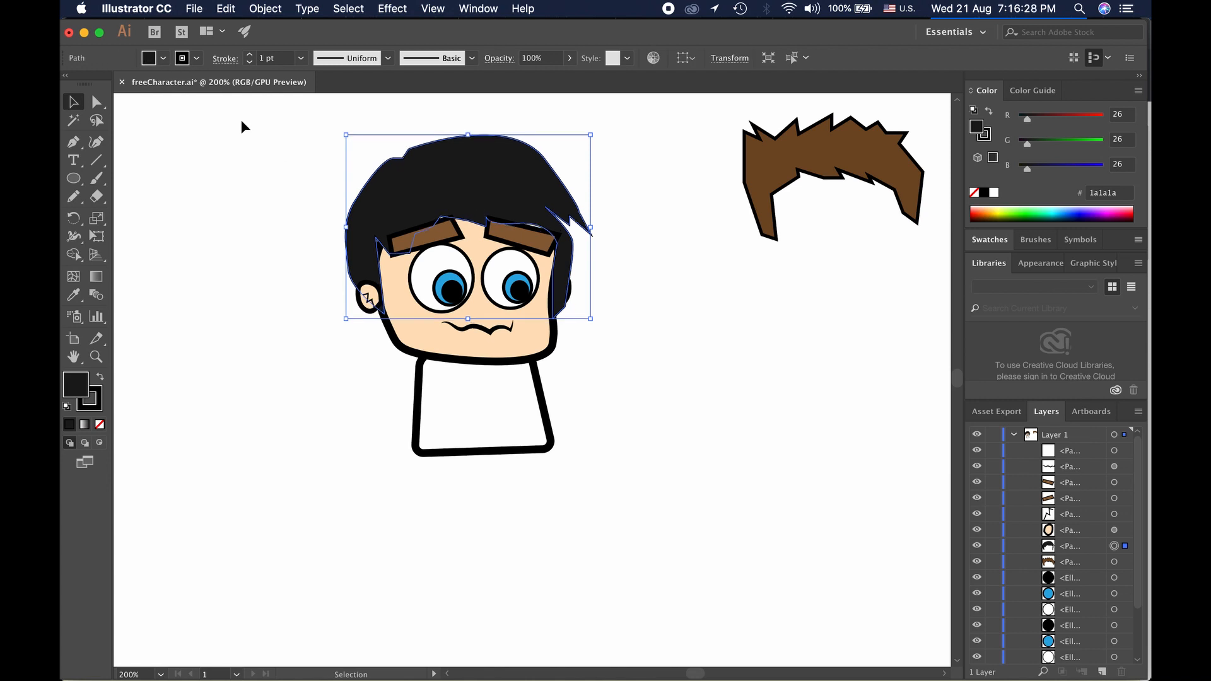
{"action": "key", "text": "Up"}
{"action": "key", "text": "Up"}
{"action": "key", "text": "Up"}
{"action": "key", "text": "Up"}
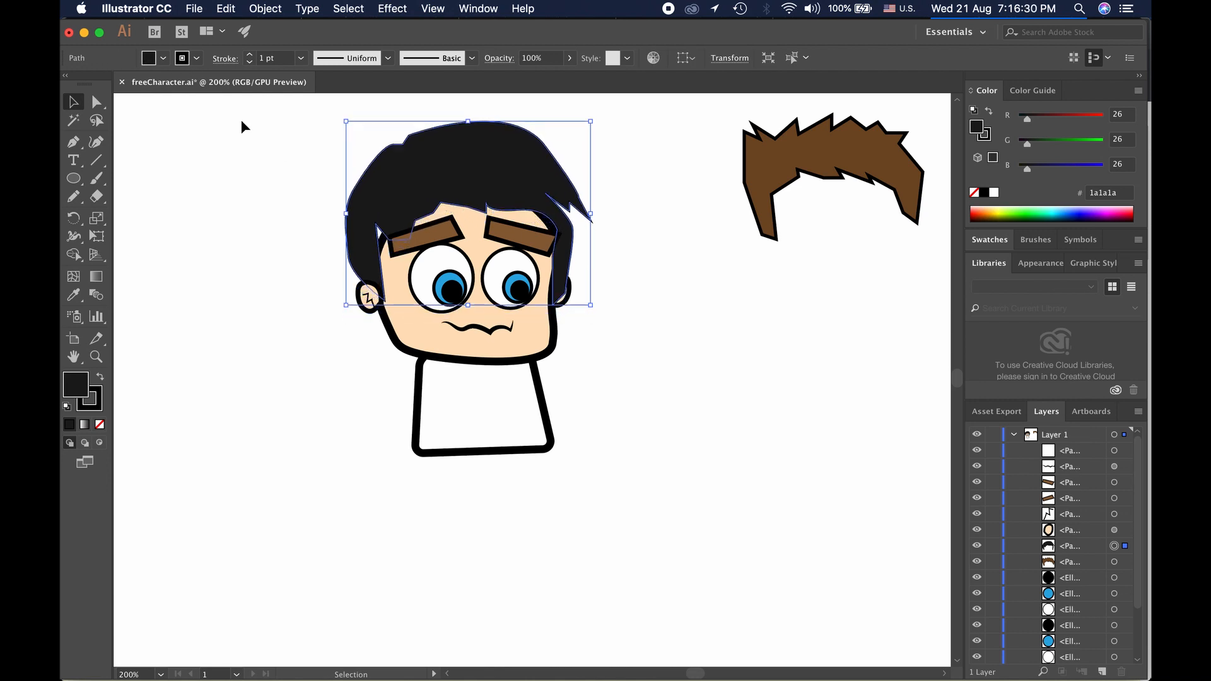
{"action": "left_click", "coordinate": [251, 126]}
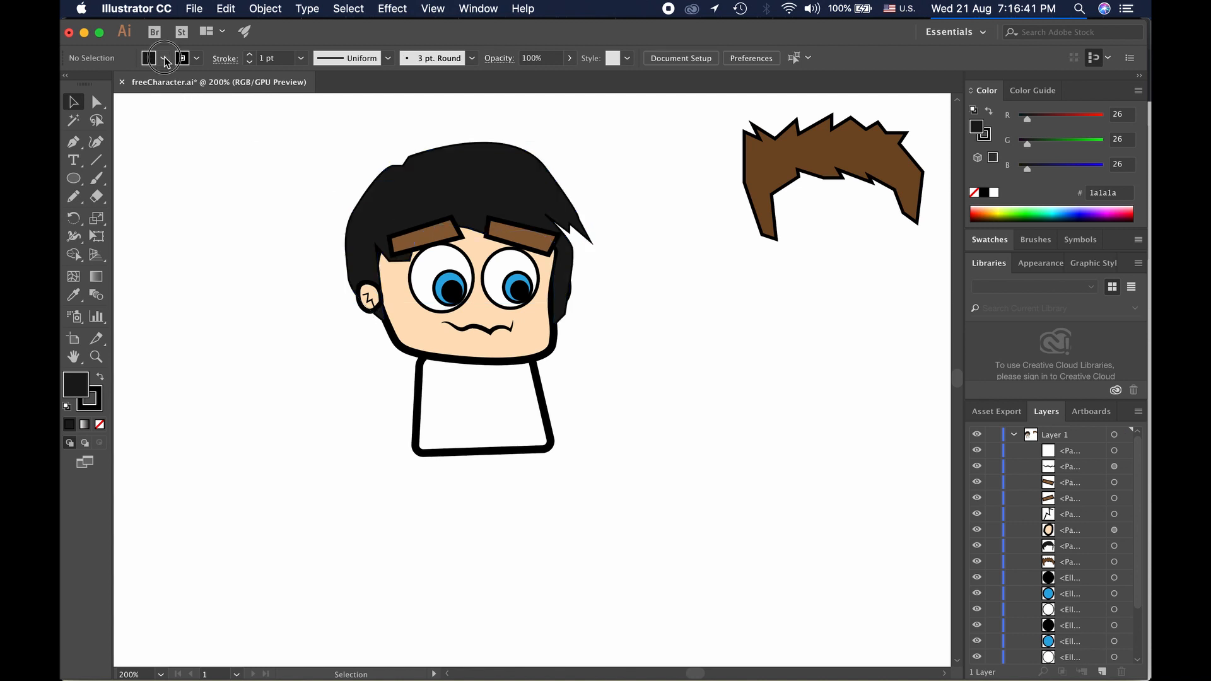
Change the dark hair's fill to the grey swatch R=51 G=51 B=51
{"action": "left_click", "coordinate": [162, 58]}
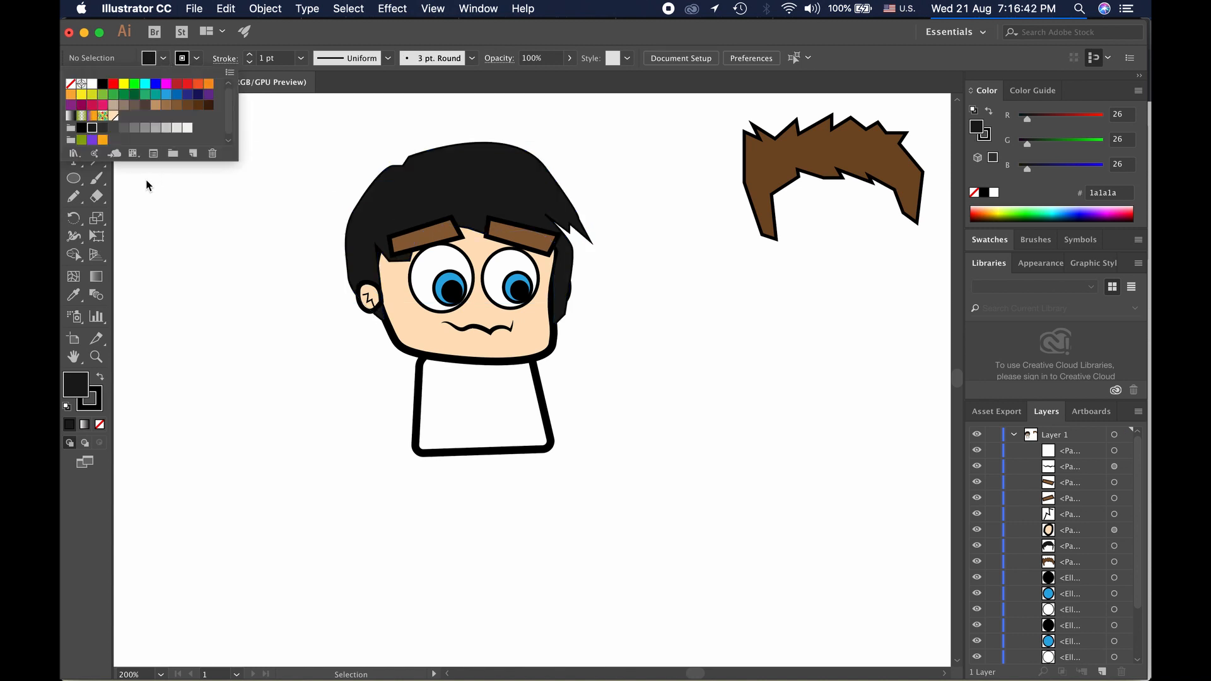
{"action": "left_click", "coordinate": [106, 129]}
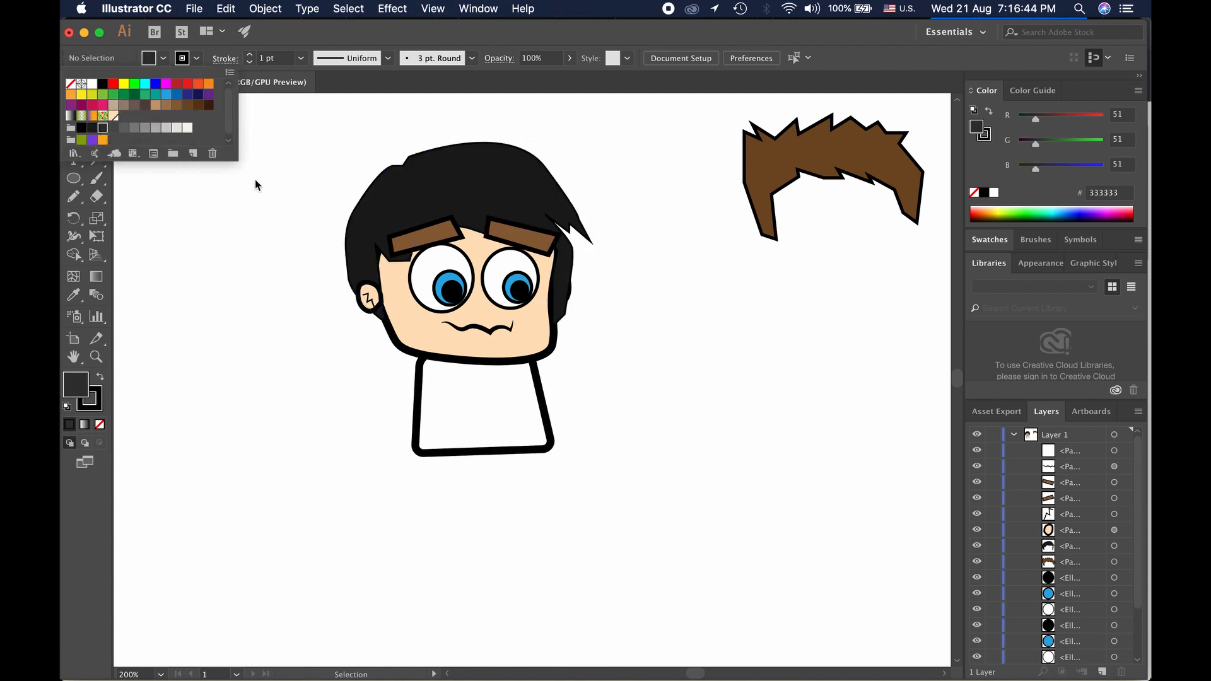
{"action": "left_click", "coordinate": [452, 215]}
{"action": "left_click", "coordinate": [162, 58]}
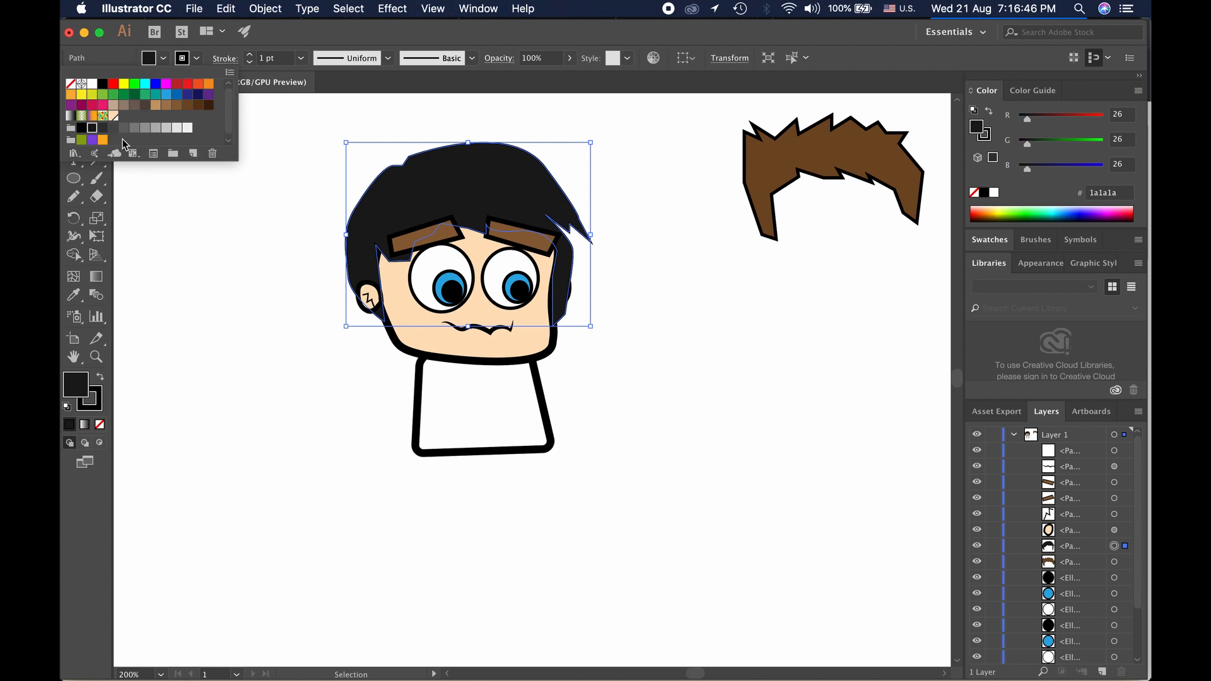
{"action": "left_click", "coordinate": [103, 129]}
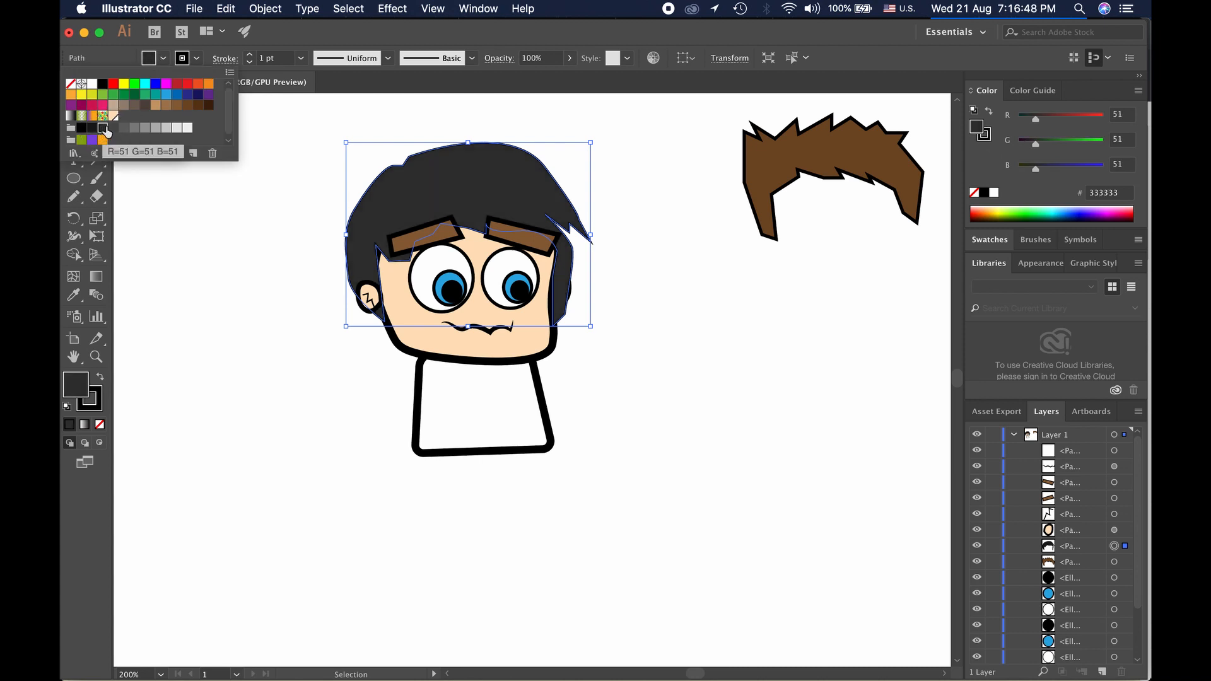
Increase the dark hair's outline stroke to 5 pt and deselect it
{"action": "left_click", "coordinate": [251, 56]}
{"action": "left_click", "coordinate": [250, 56]}
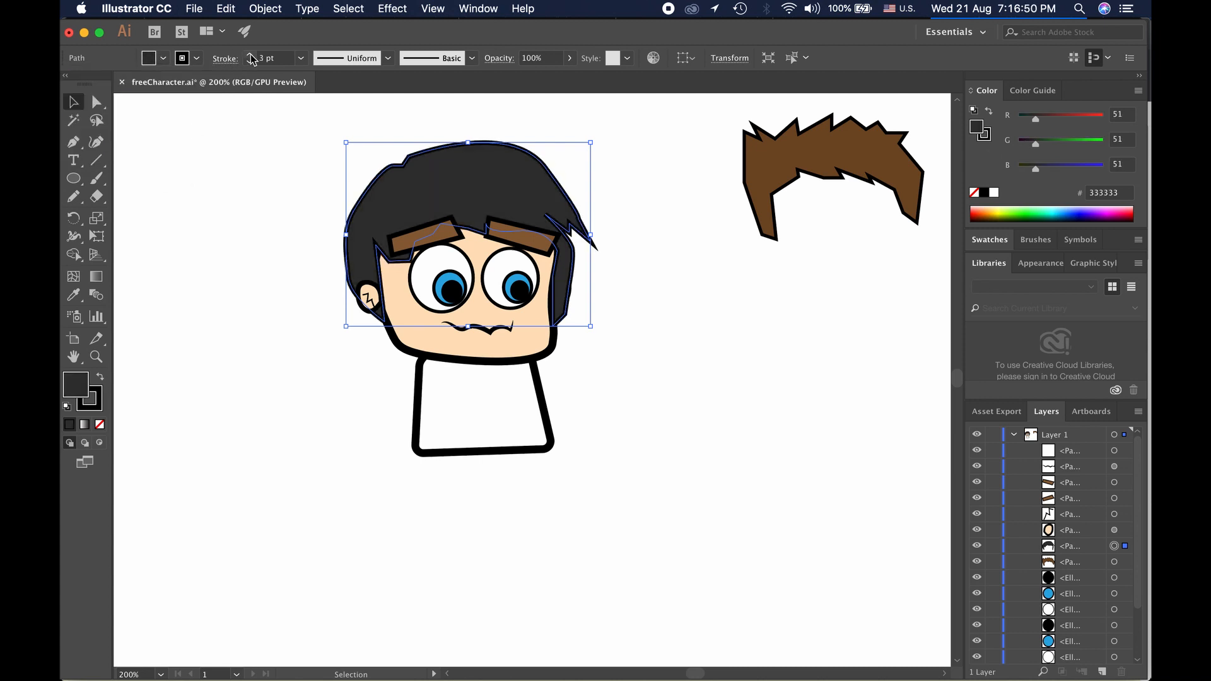
{"action": "left_click", "coordinate": [251, 55]}
{"action": "left_click", "coordinate": [251, 55]}
{"action": "left_click", "coordinate": [261, 253]}
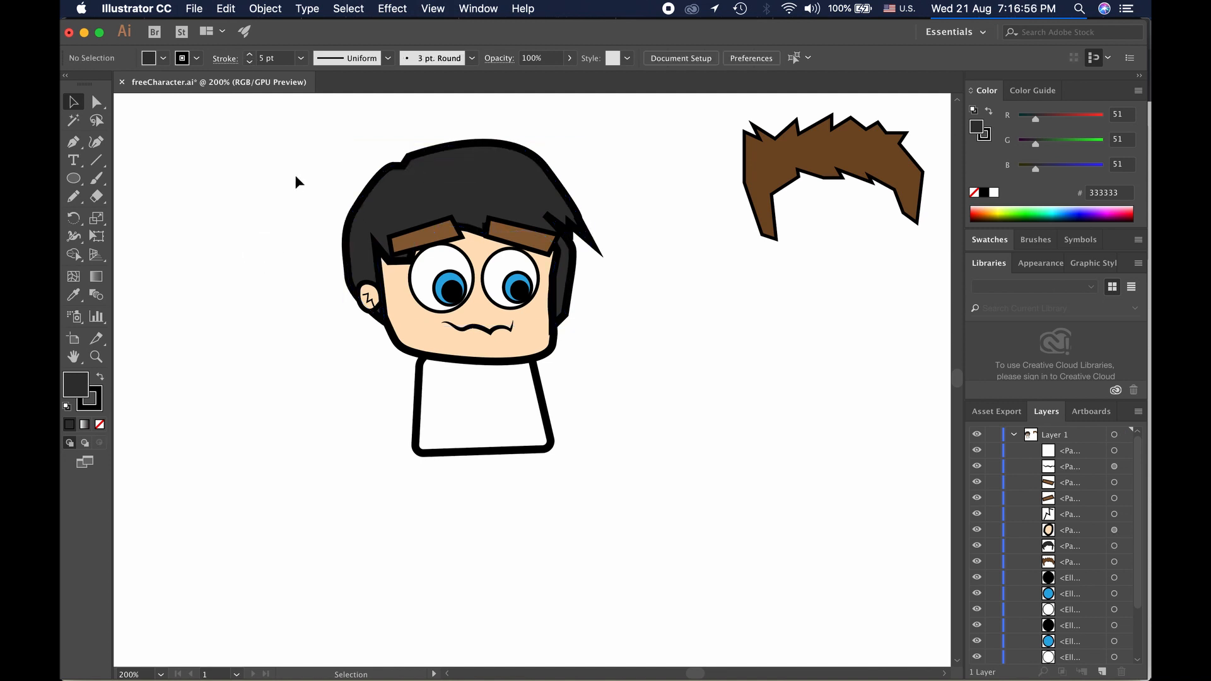
Duplicate both brown eyebrows and place the copies directly below the spiky brown hair beside the character
{"action": "left_click", "coordinate": [443, 240]}
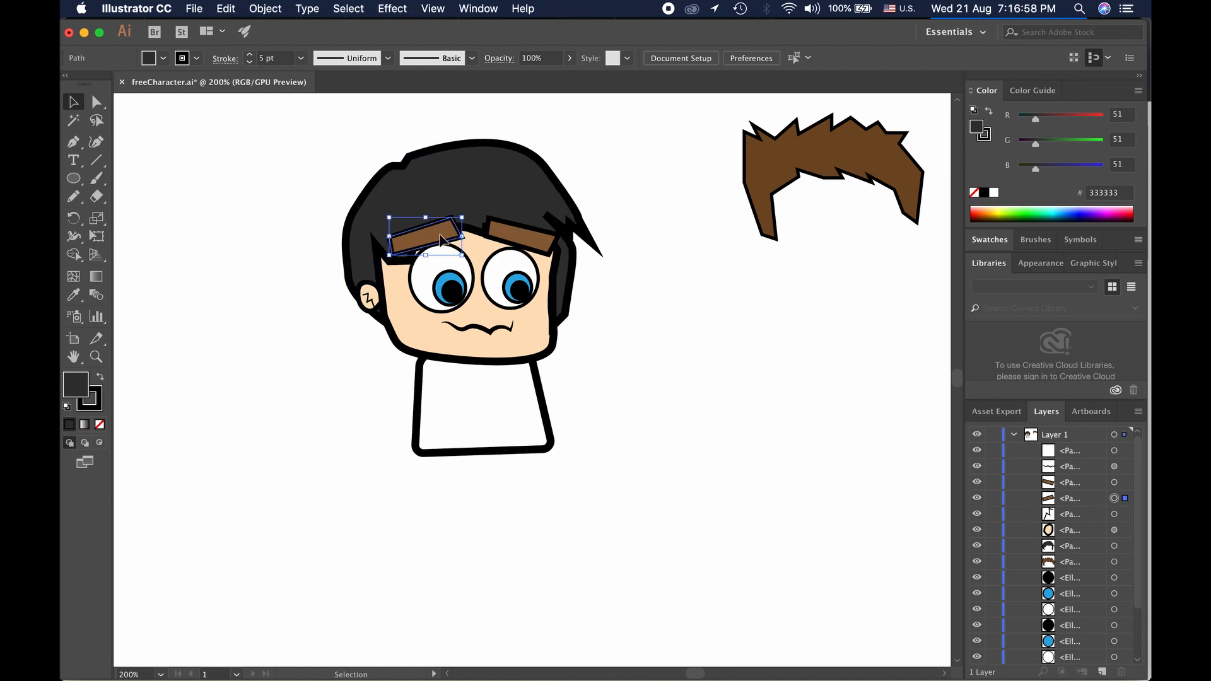
{"action": "left_click", "coordinate": [492, 239], "text": "shift"}
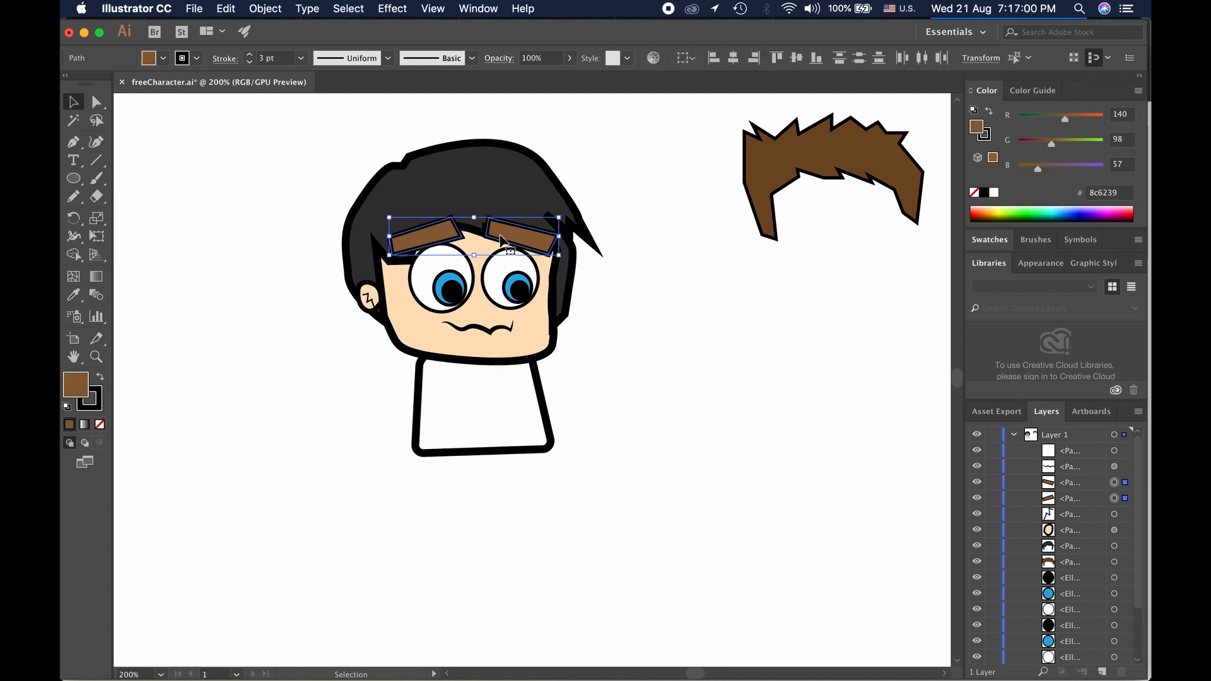
{"action": "key", "text": "super+c"}
{"action": "key", "text": "super+v"}
{"action": "left_click", "coordinate": [576, 383]}
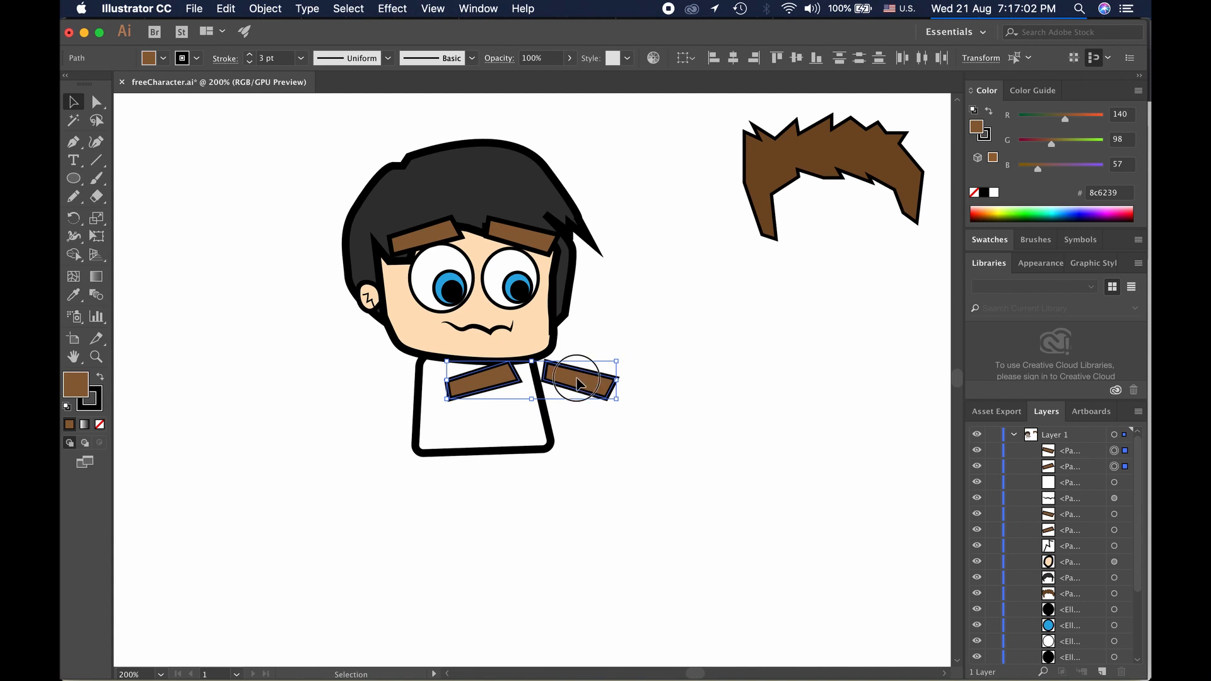
{"action": "left_click_drag", "start_coordinate": [576, 383], "coordinate": [885, 269]}
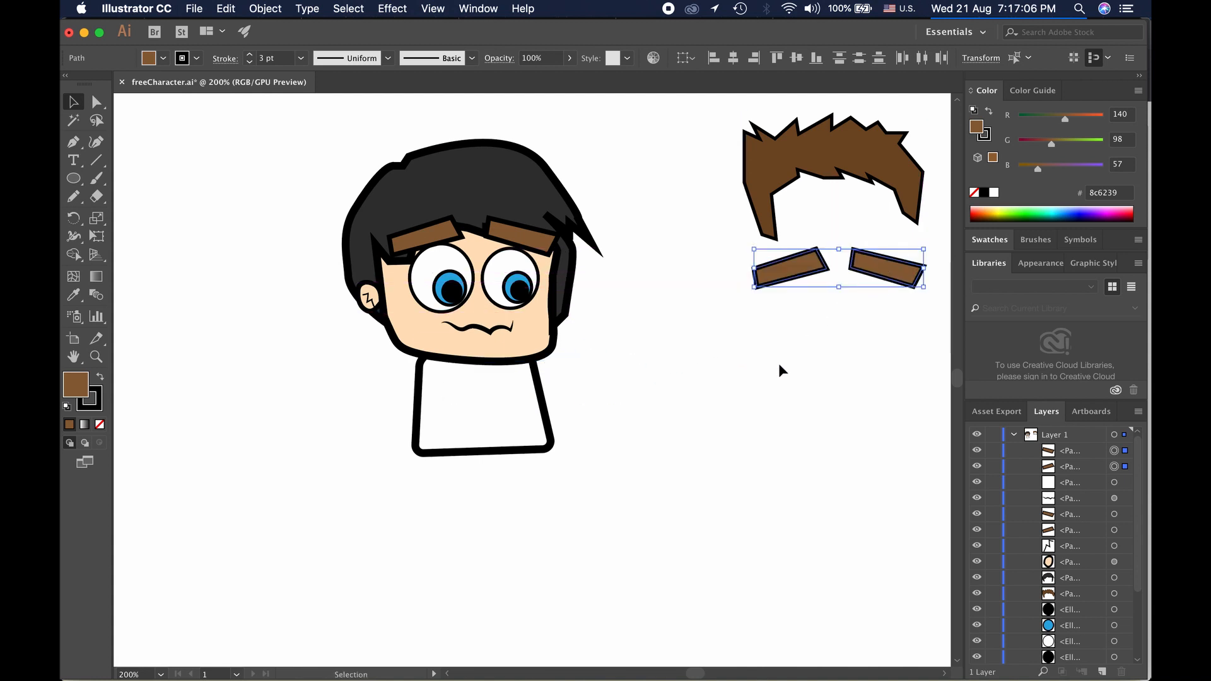
{"action": "left_click", "coordinate": [667, 360]}
Move the dark hair off the head to the area below the duplicated brown eyebrows
{"action": "left_click", "coordinate": [429, 237]}
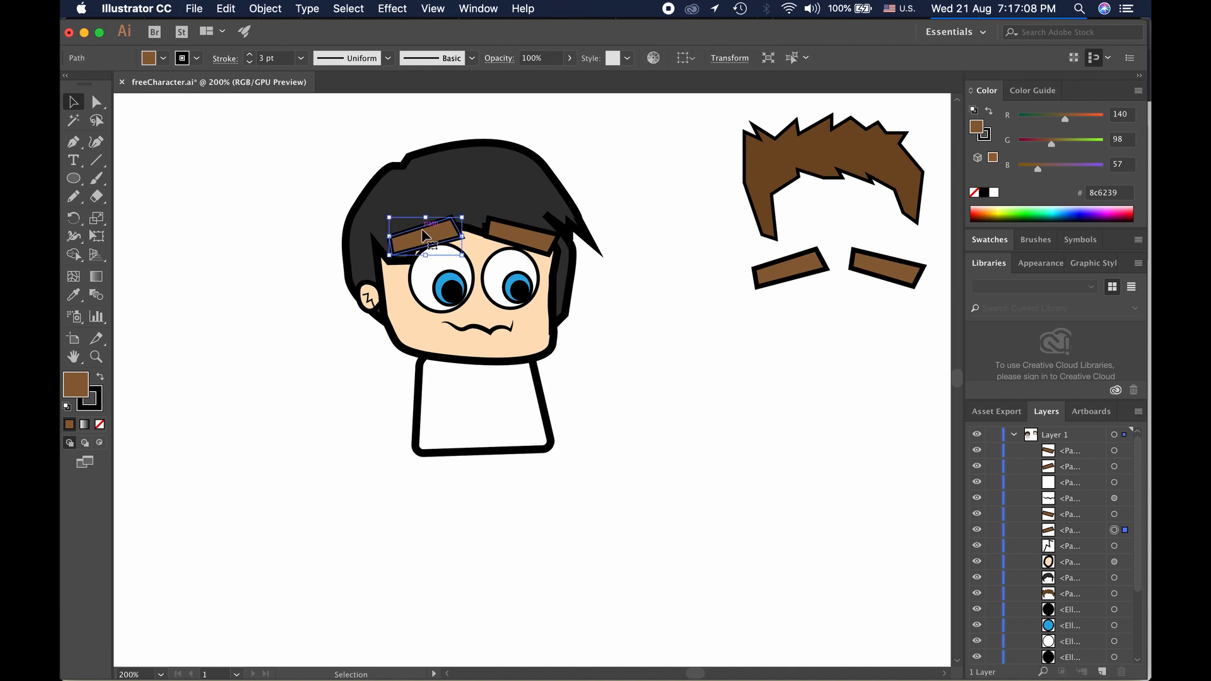
{"action": "left_click", "coordinate": [496, 197]}
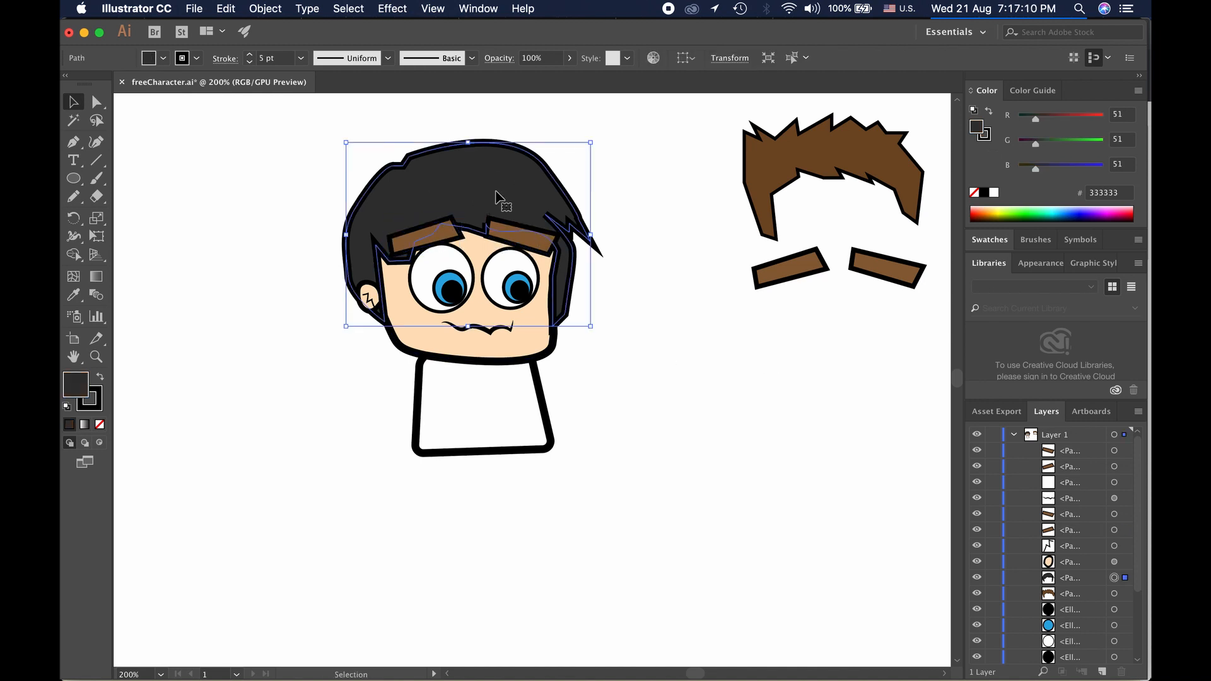
{"action": "left_click_drag", "start_coordinate": [472, 185], "coordinate": [834, 365]}
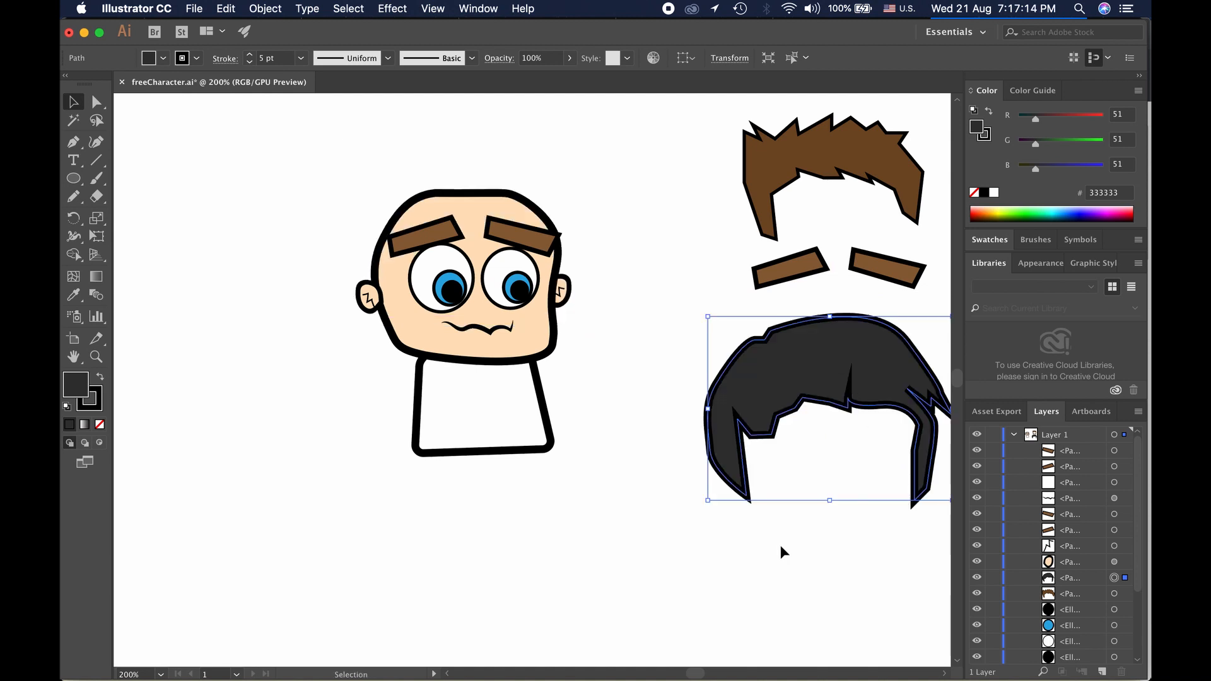
Duplicate the character's two eyebrows again and place the copies below the dark hair
{"action": "left_click", "coordinate": [499, 232]}
{"action": "left_click", "coordinate": [448, 238], "text": "shift"}
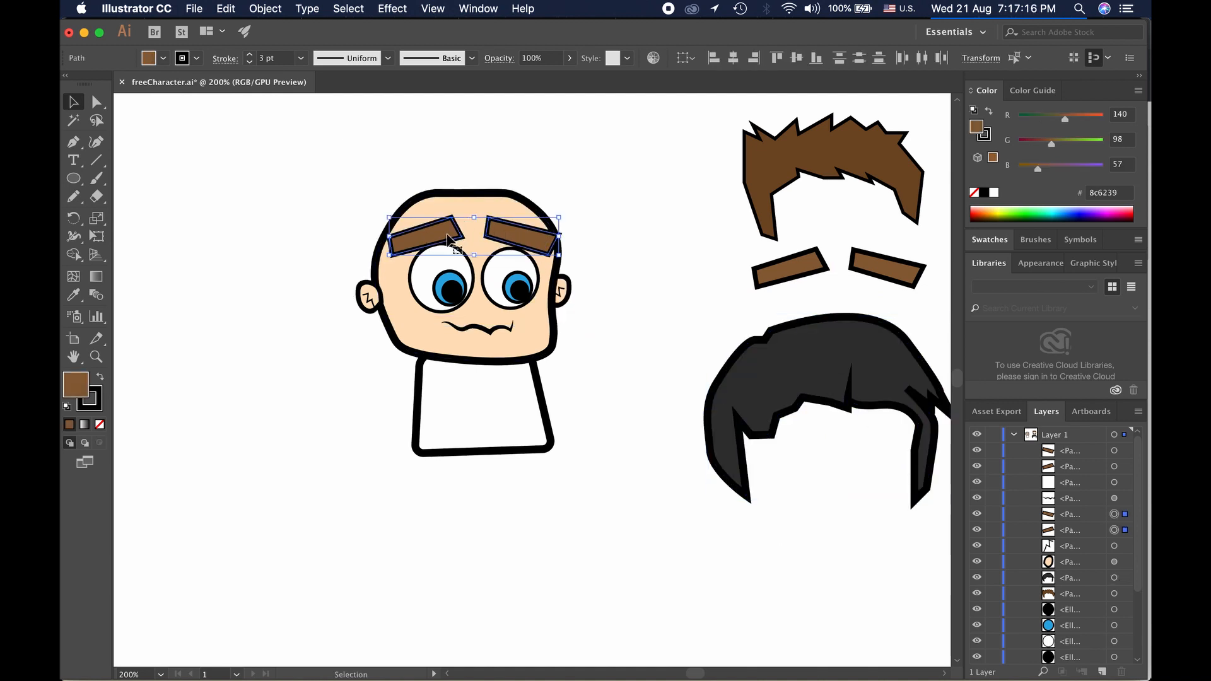
{"action": "key", "text": "super+c"}
{"action": "key", "text": "super+v"}
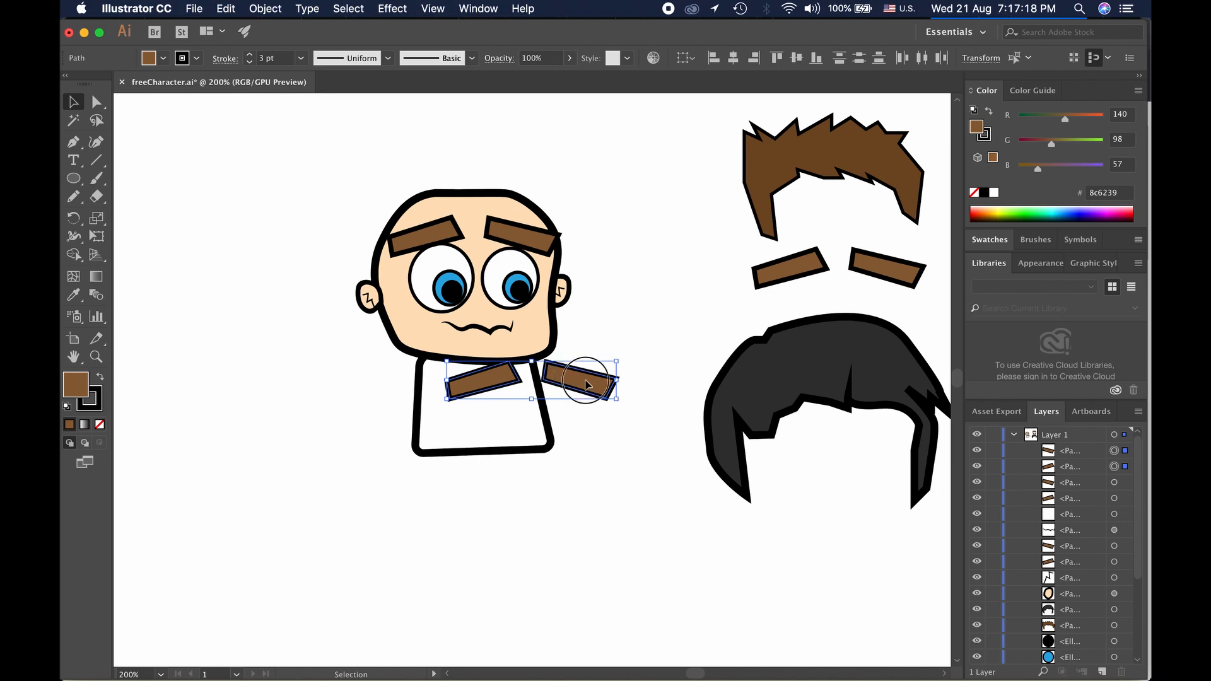
{"action": "left_click_drag", "start_coordinate": [585, 384], "coordinate": [871, 531]}
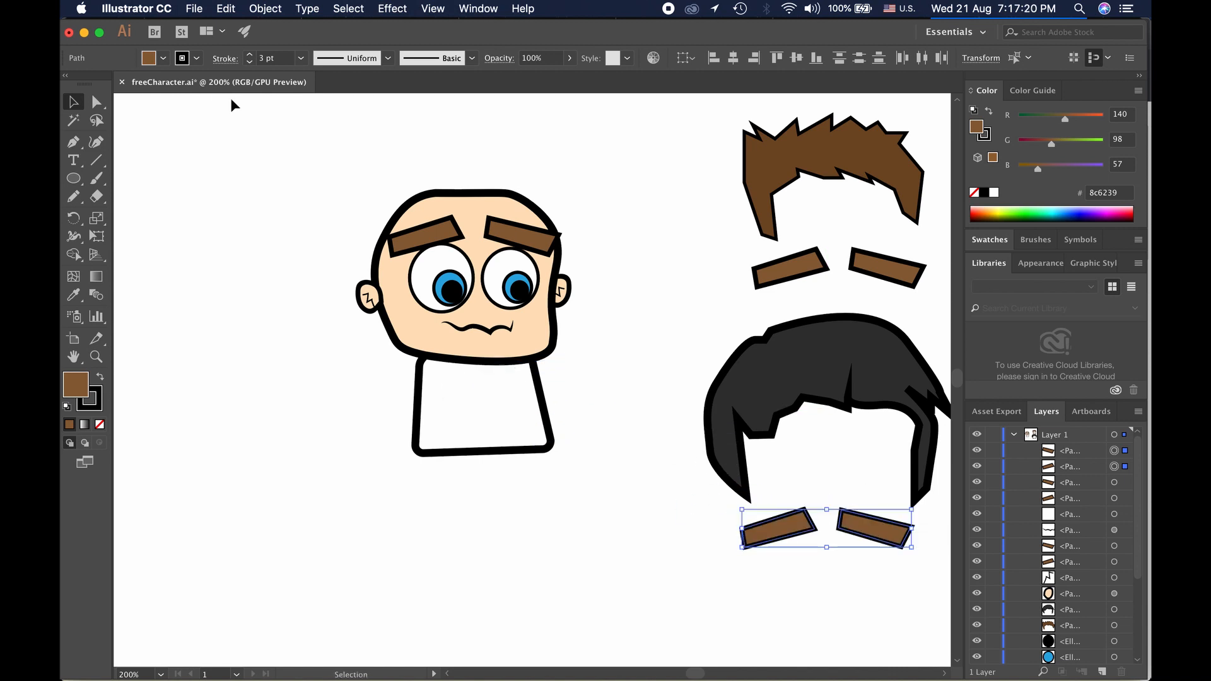
Fill the eyebrow copies below the dark hair with dark grey 4d4d4d and deselect them
{"action": "left_click", "coordinate": [163, 58]}
{"action": "left_click", "coordinate": [116, 130]}
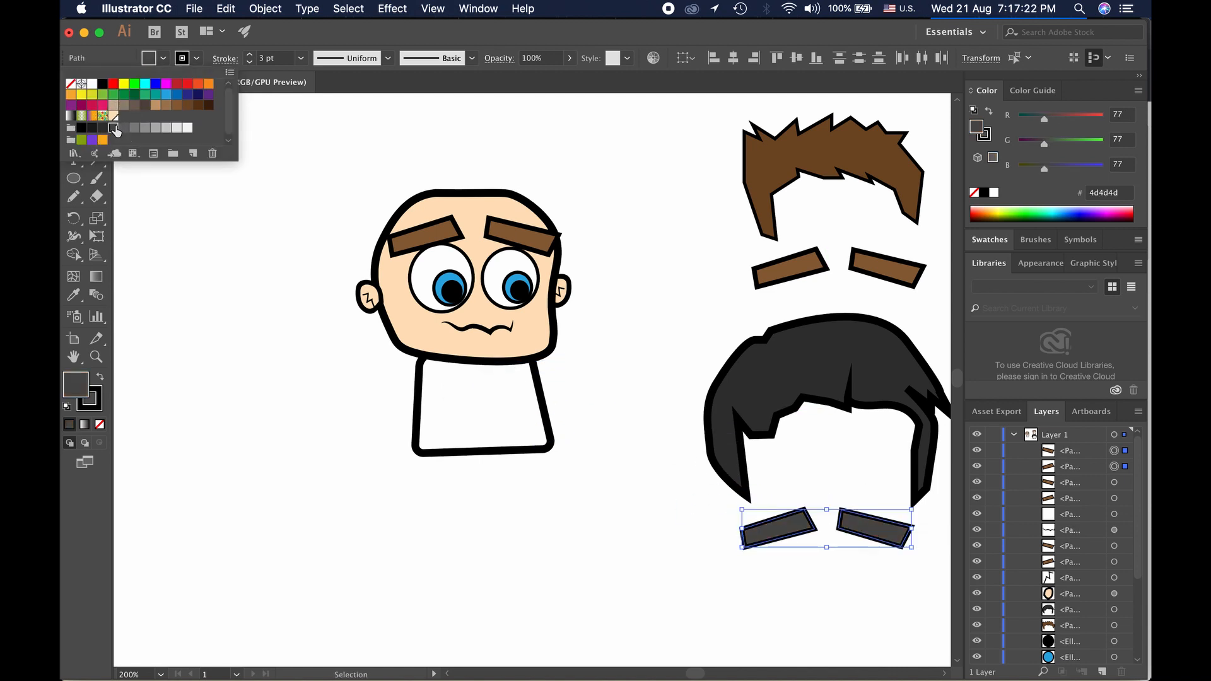
{"action": "left_click", "coordinate": [596, 553]}
{"action": "left_click", "coordinate": [595, 551]}
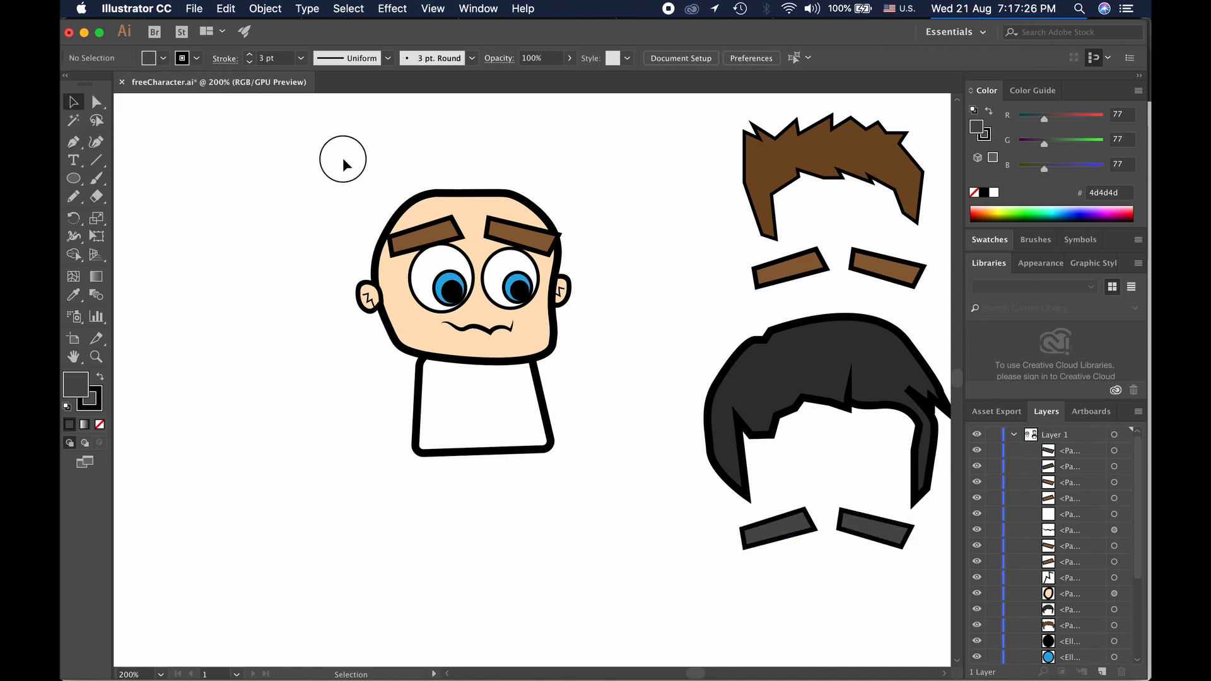
{"action": "left_click_drag", "start_coordinate": [344, 158], "coordinate": [611, 521]}
{"action": "mouse_move", "coordinate": [513, 437]}
{"action": "left_mouse_down"}
{"action": "mouse_move", "coordinate": [327, 437]}
{"action": "mouse_move", "coordinate": [425, 449]}
{"action": "left_mouse_up"}
{"action": "left_click", "coordinate": [295, 274]}
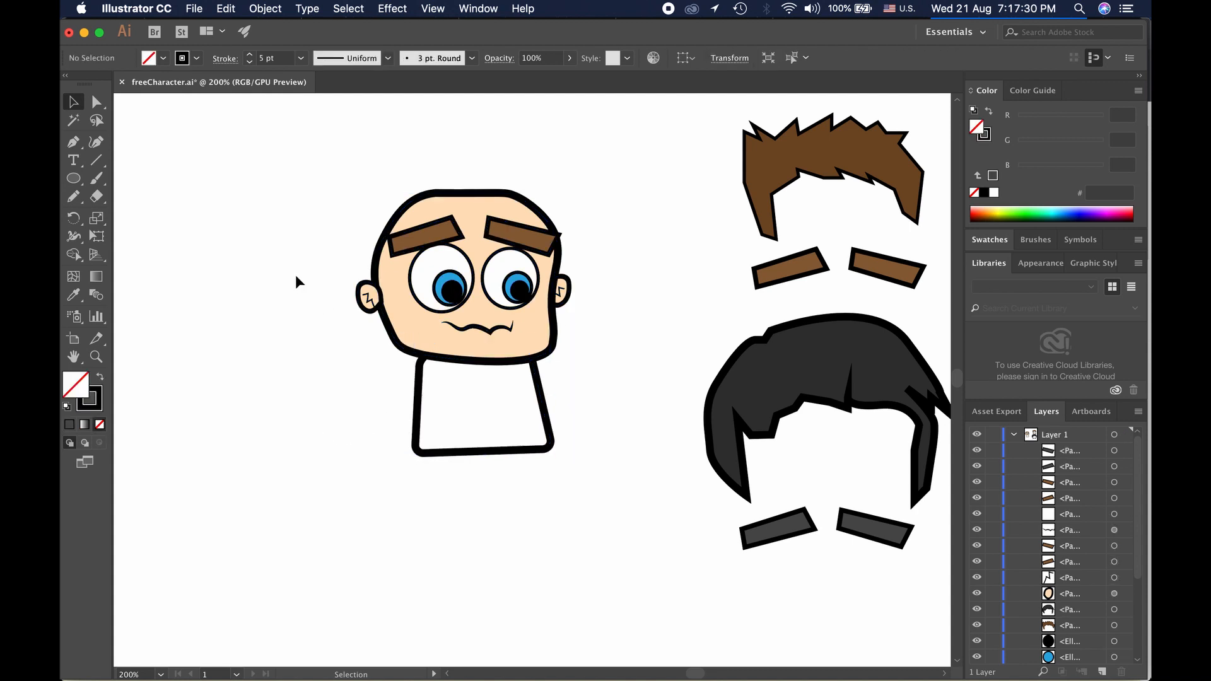
{"action": "left_click_drag", "start_coordinate": [324, 142], "coordinate": [594, 491]}
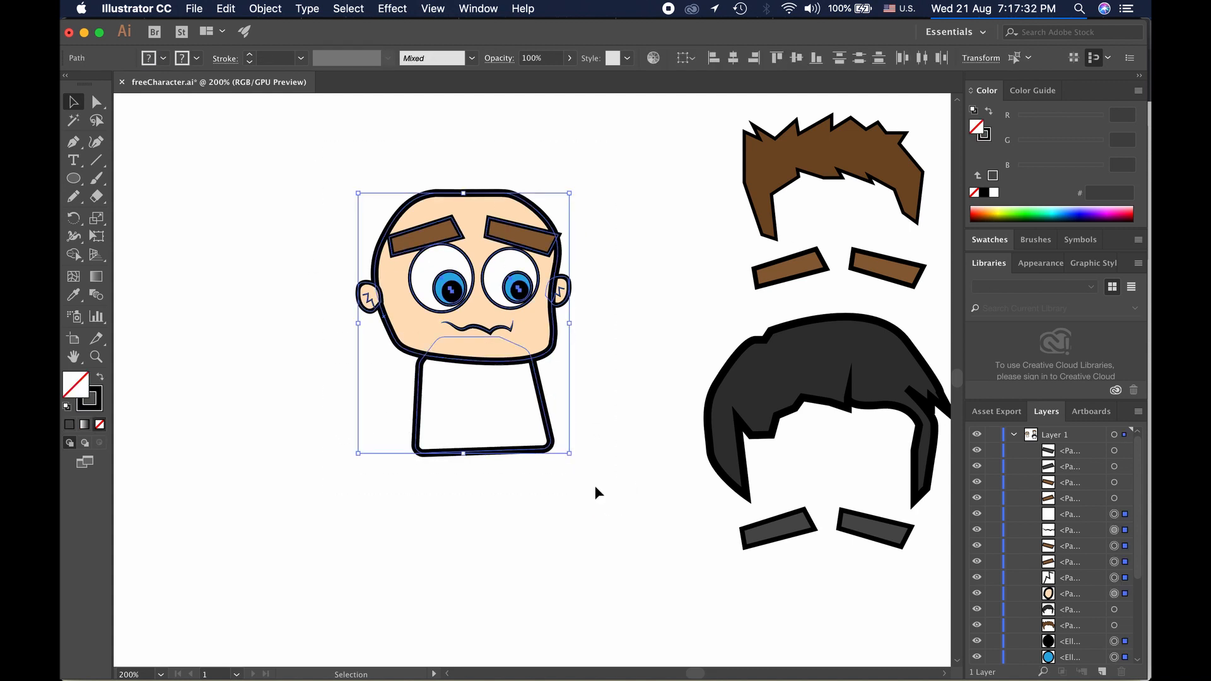
{"action": "left_click_drag", "start_coordinate": [518, 451], "coordinate": [376, 449]}
{"action": "left_click", "coordinate": [373, 503]}
Save the character document
{"action": "scroll", "coordinate": [411, 492], "scroll_direction": "down", "scroll_amount": 3}
{"action": "scroll", "coordinate": [411, 491], "scroll_direction": "up", "scroll_amount": 2}
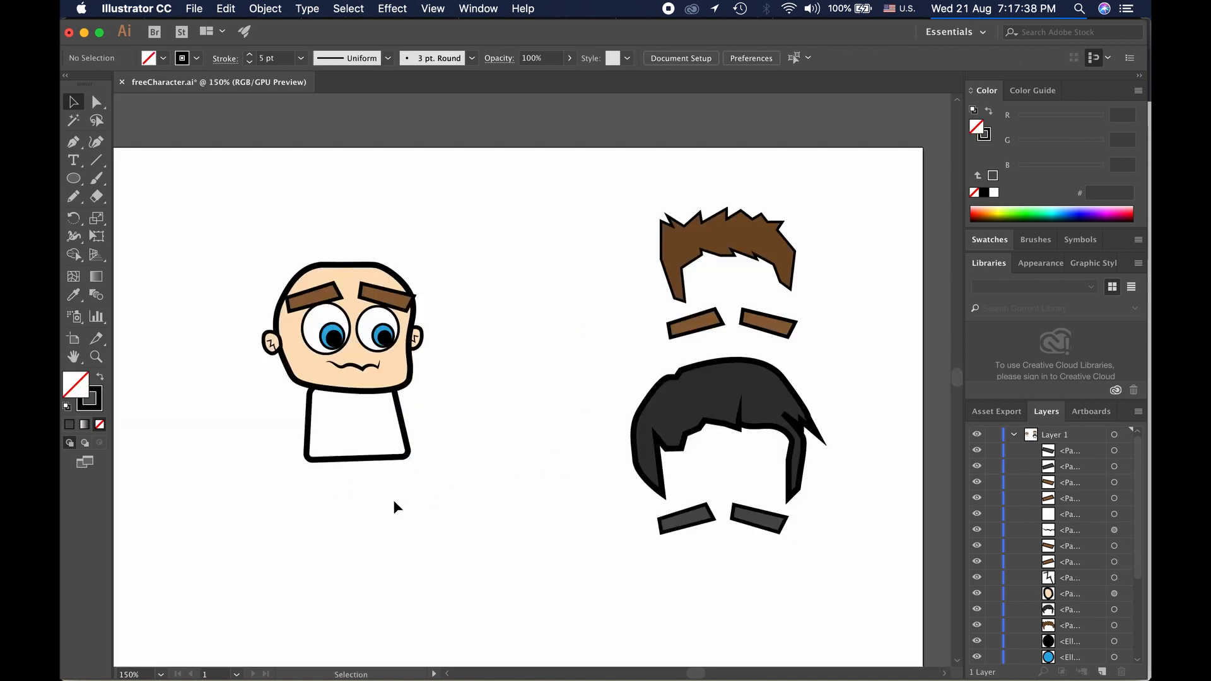
{"action": "left_click_drag", "start_coordinate": [364, 508], "coordinate": [418, 422]}
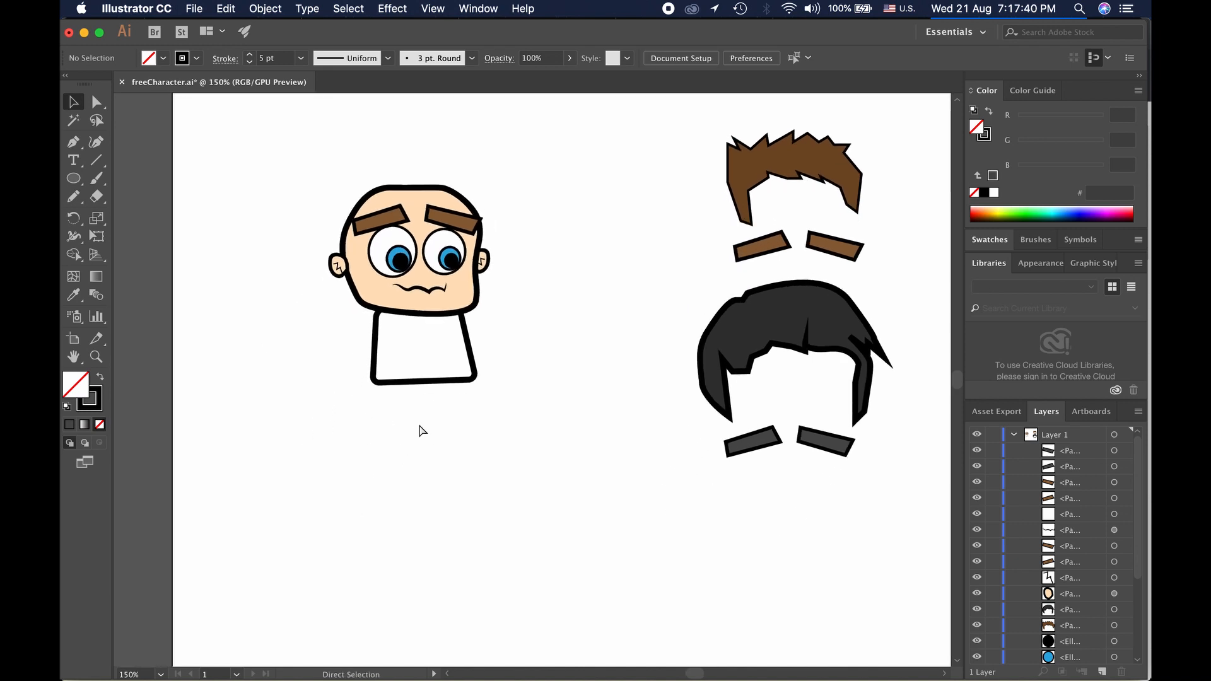
{"action": "key", "text": "super+s"}
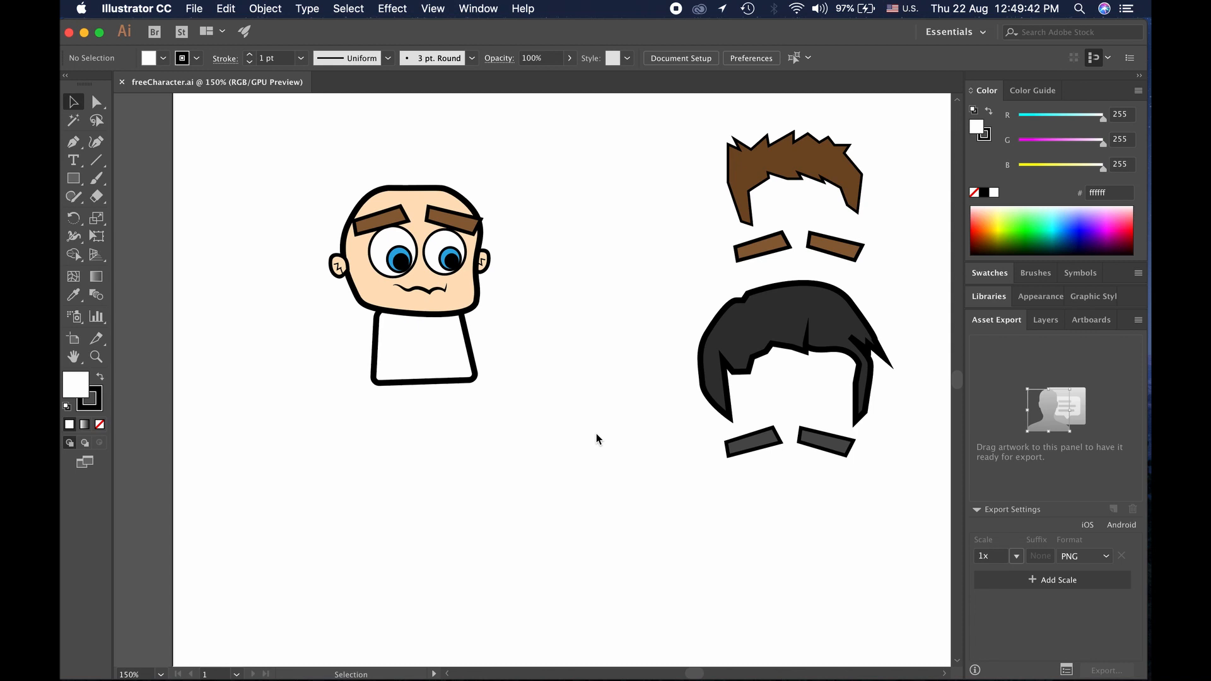
Delete the wavy mouth and draw a short downturned mouth in its place with the Pencil tool
{"action": "left_click", "coordinate": [431, 291]}
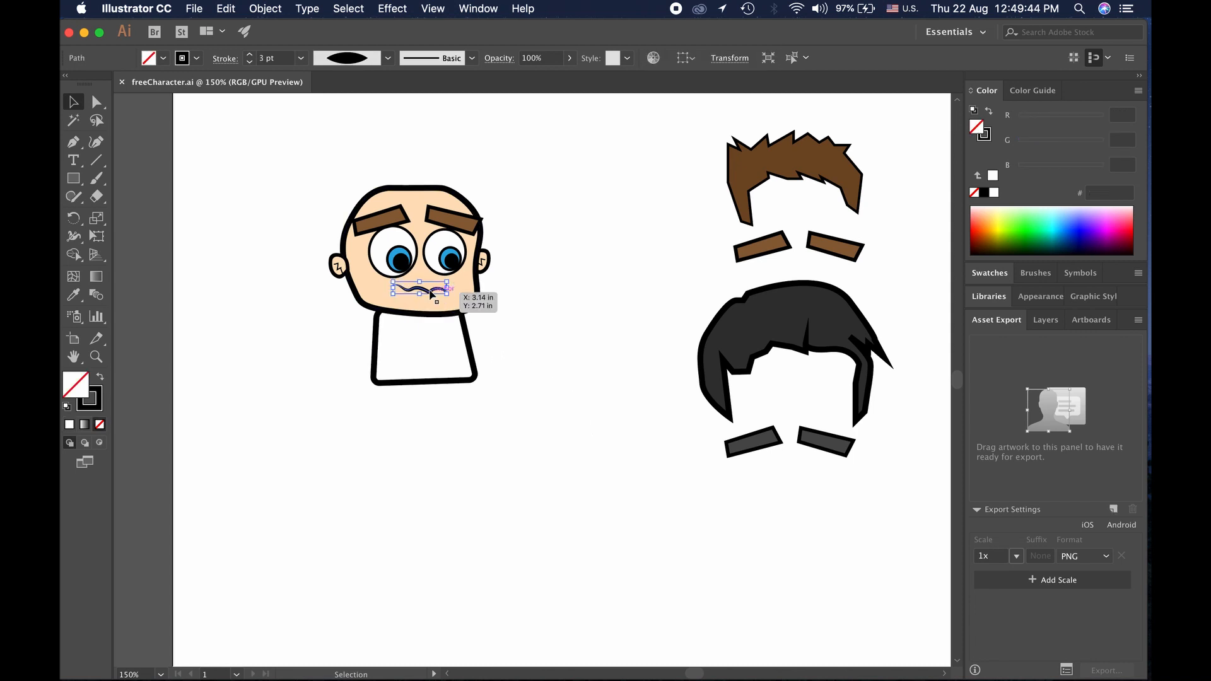
{"action": "key", "text": "Delete"}
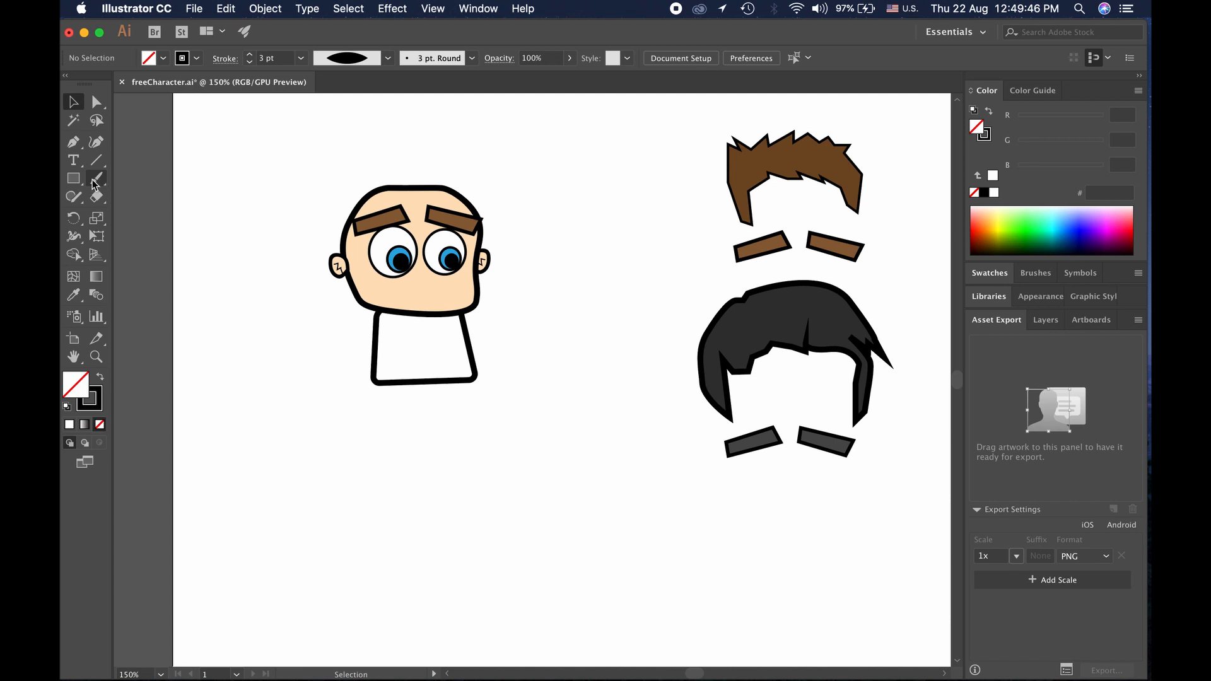
{"action": "left_click", "coordinate": [75, 200]}
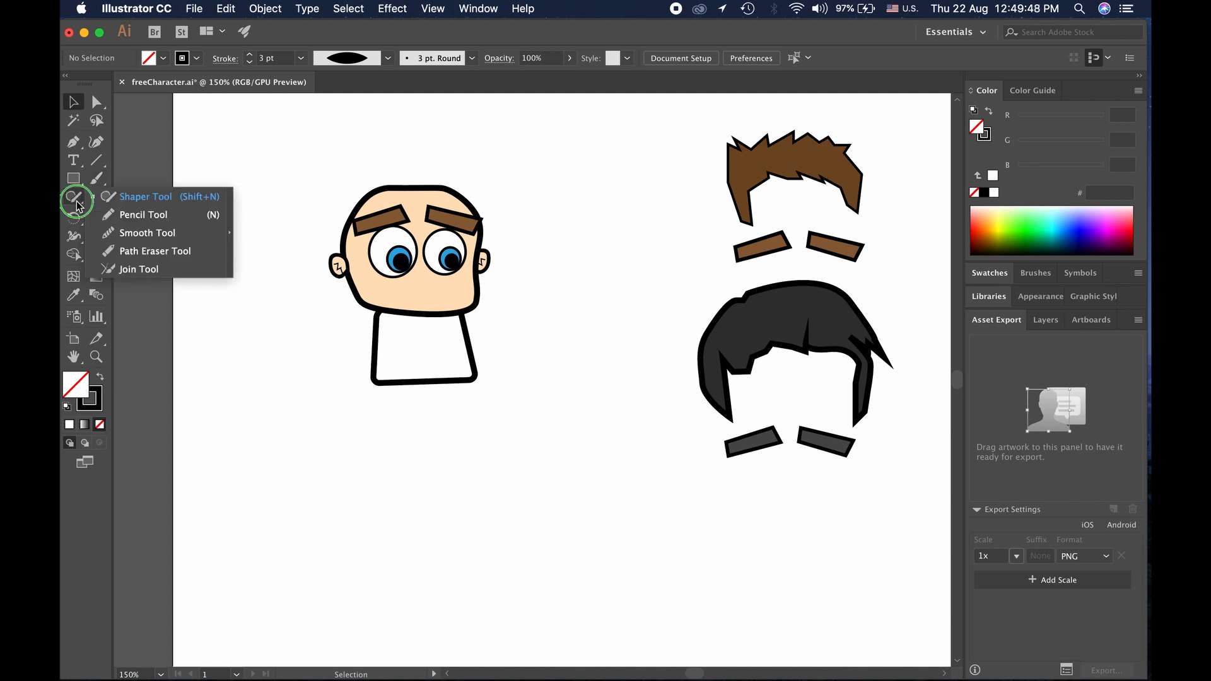
{"action": "left_click", "coordinate": [144, 214]}
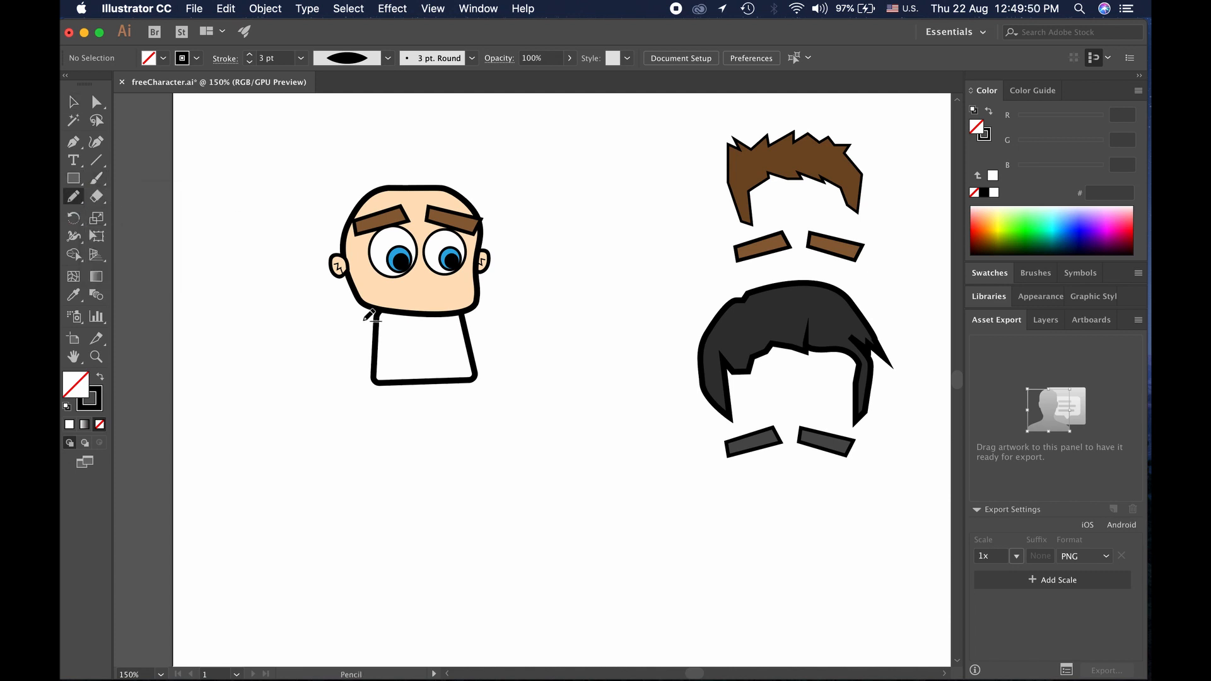
{"action": "scroll", "coordinate": [369, 315], "scroll_direction": "up", "scroll_amount": 3}
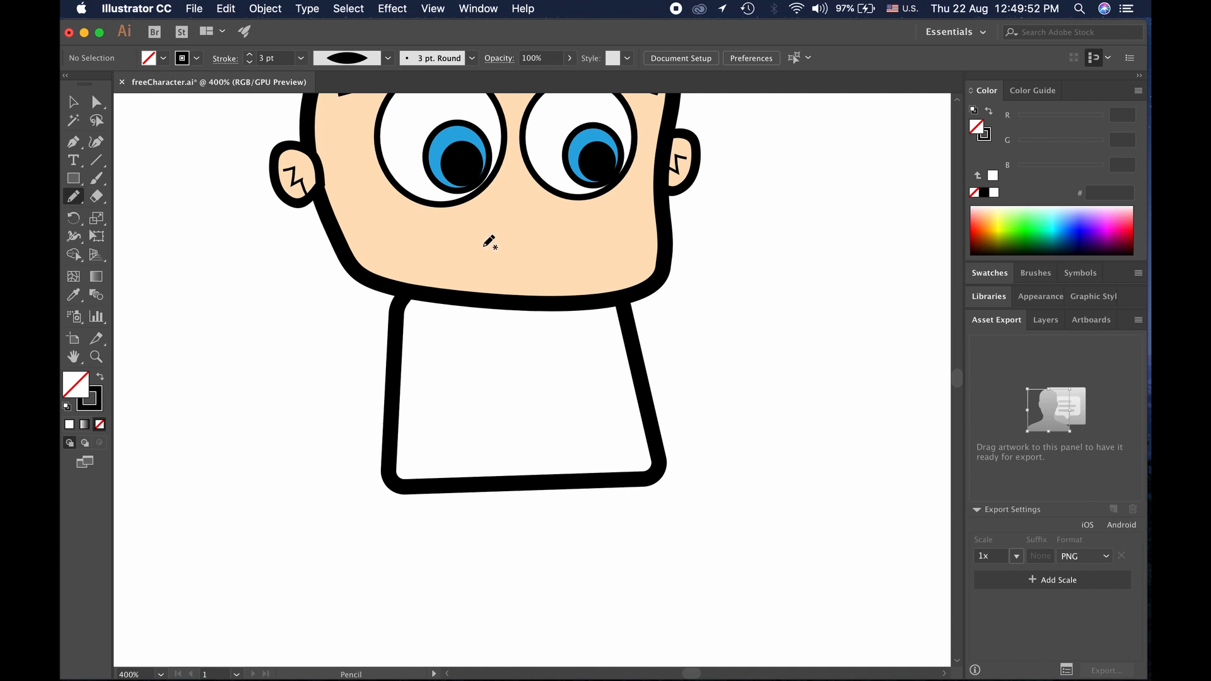
{"action": "mouse_move", "coordinate": [484, 246]}
{"action": "left_mouse_down"}
{"action": "mouse_move", "coordinate": [519, 221]}
{"action": "mouse_move", "coordinate": [558, 244]}
{"action": "left_mouse_up"}
Give the new mouth the width profile that tapers at both ends and a 3 pt stroke, and deselect it
{"action": "left_click", "coordinate": [73, 102]}
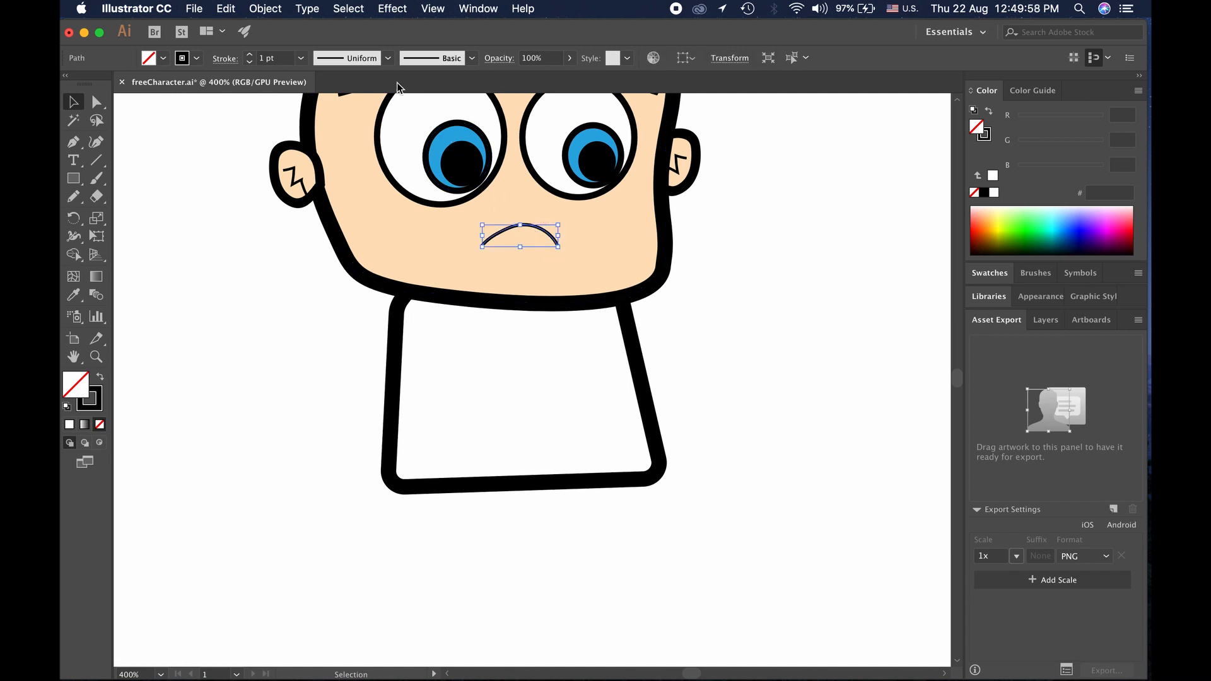
{"action": "left_click", "coordinate": [388, 58]}
{"action": "left_click", "coordinate": [362, 114]}
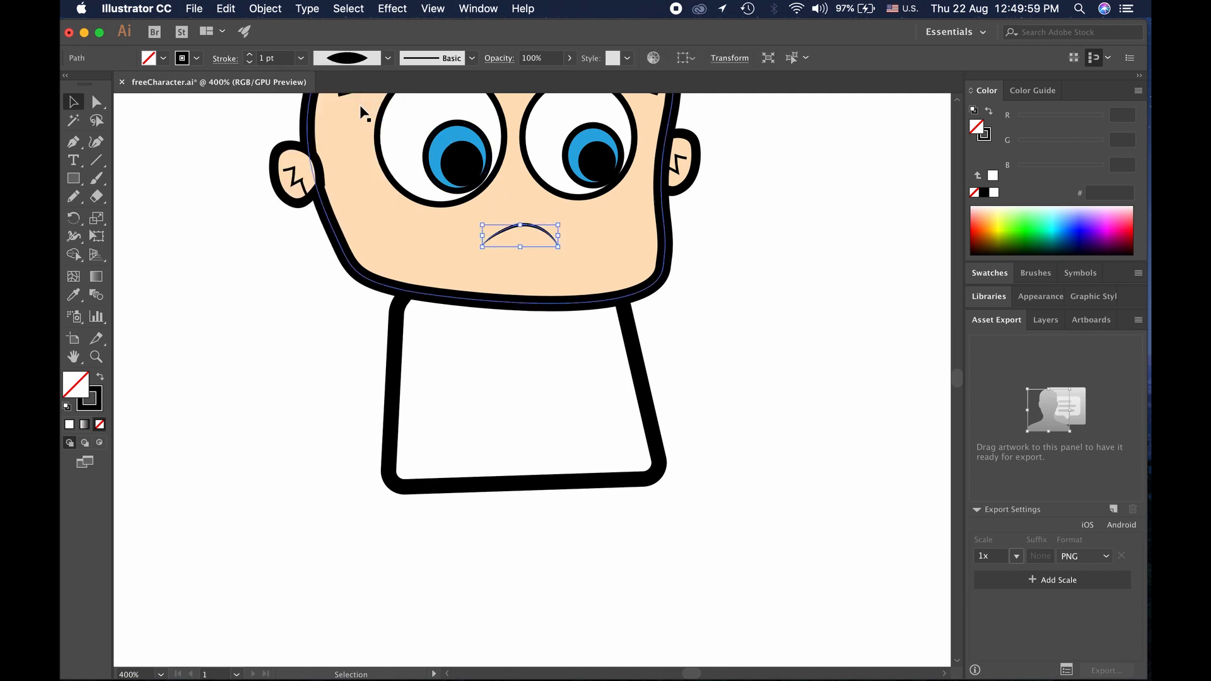
{"action": "left_click", "coordinate": [250, 55]}
{"action": "left_click", "coordinate": [250, 55]}
{"action": "left_click", "coordinate": [266, 205]}
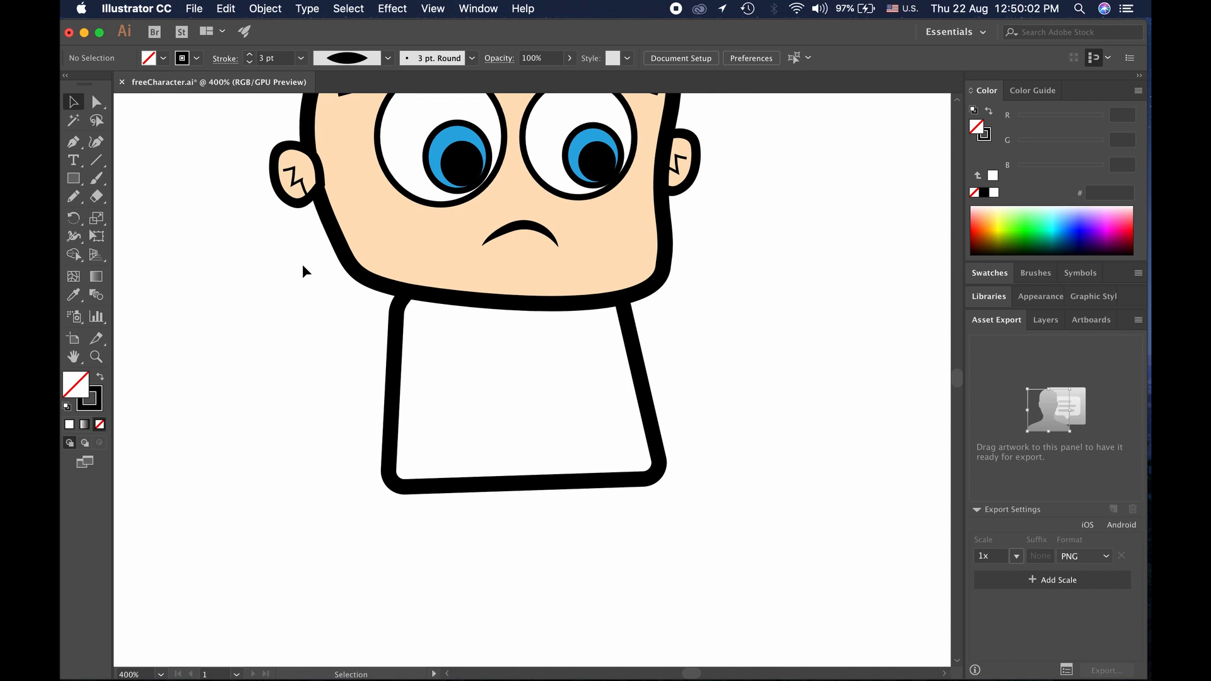
Paint a tall, rounded arm outline just left of the body using the Paintbrush tool with a 2 pt stroke setting
{"action": "scroll", "coordinate": [447, 412], "scroll_direction": "down", "scroll_amount": 3}
{"action": "scroll", "coordinate": [447, 411], "scroll_direction": "up", "scroll_amount": 1}
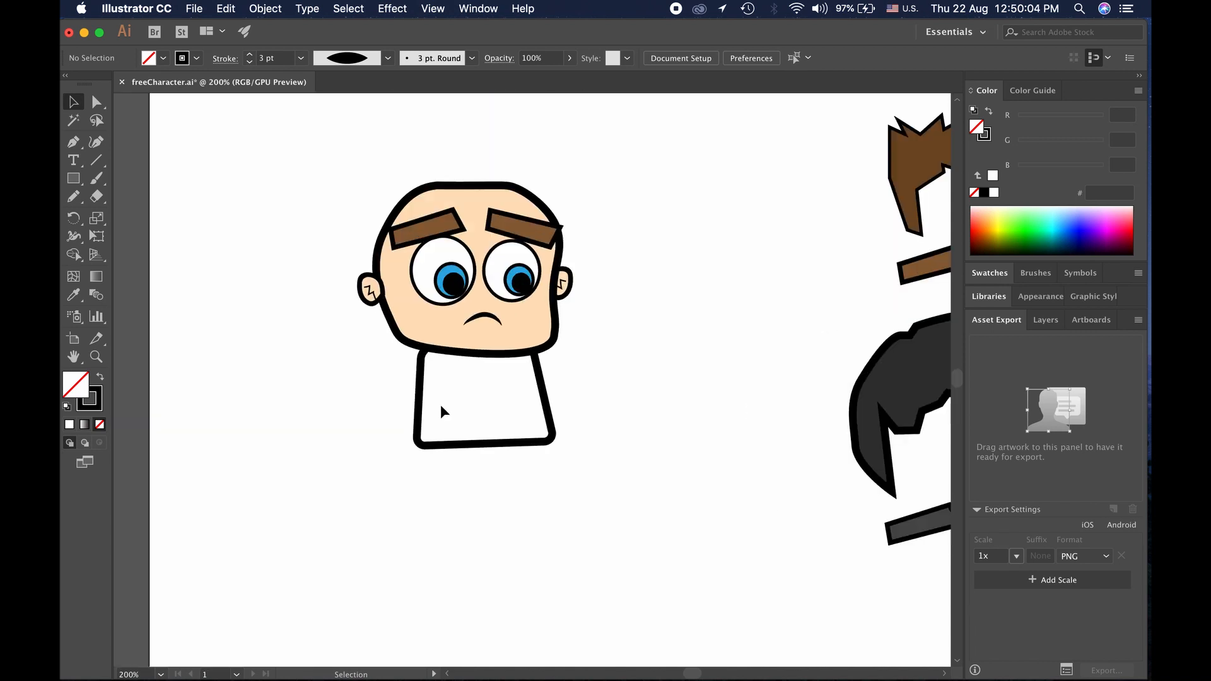
{"action": "left_click_drag", "start_coordinate": [369, 381], "coordinate": [360, 386]}
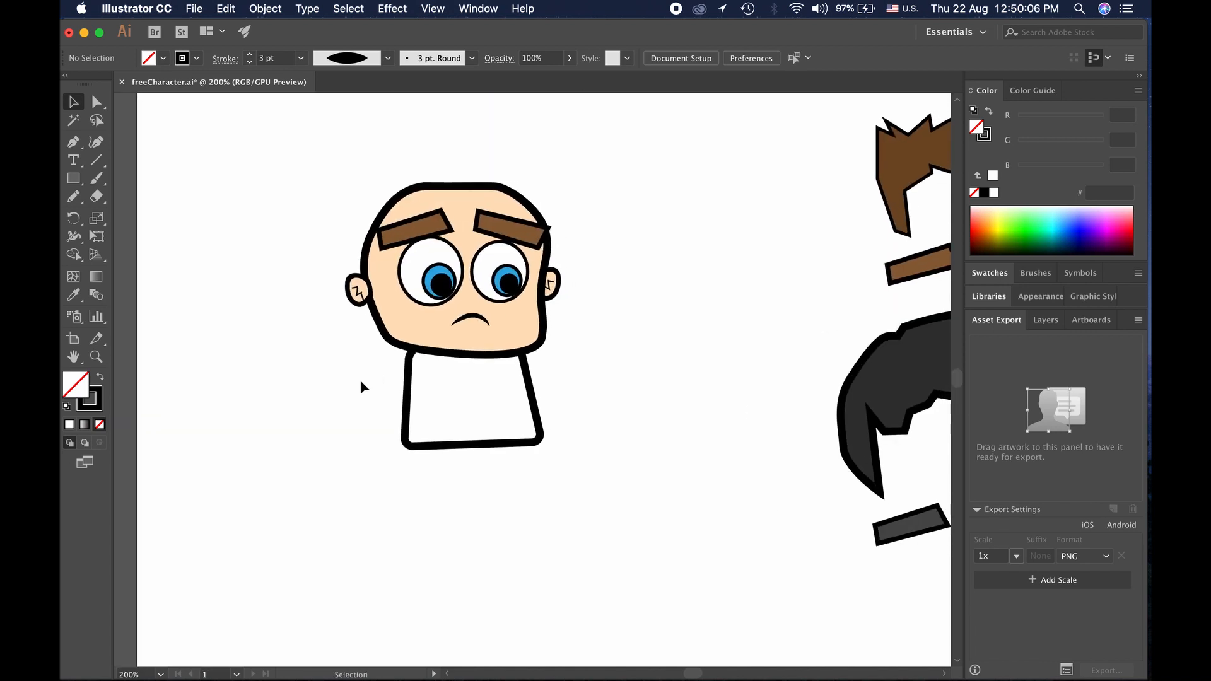
{"action": "left_click", "coordinate": [97, 177]}
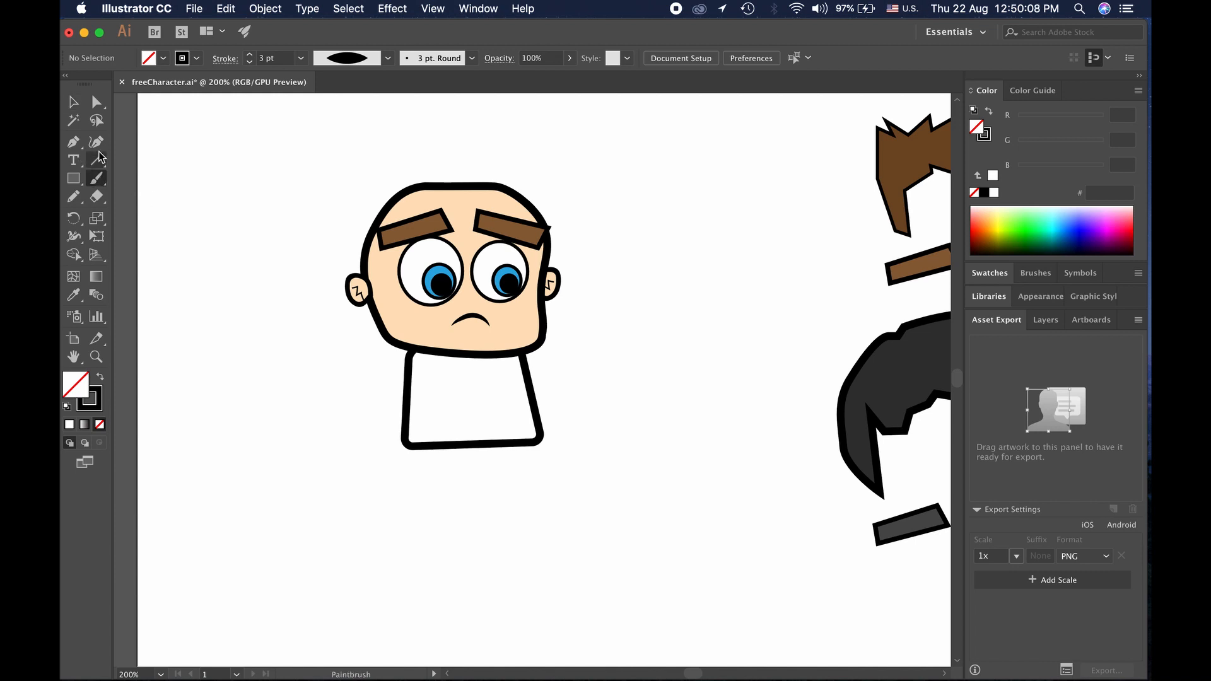
{"action": "left_click", "coordinate": [302, 58]}
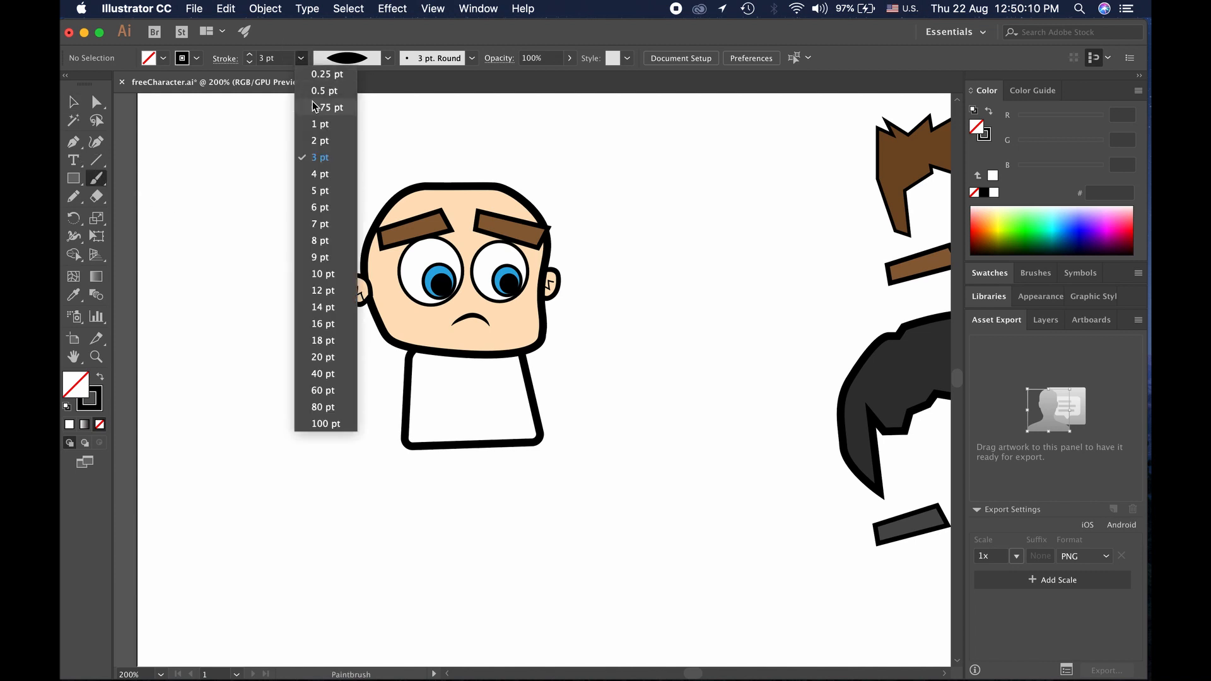
{"action": "left_click", "coordinate": [325, 134]}
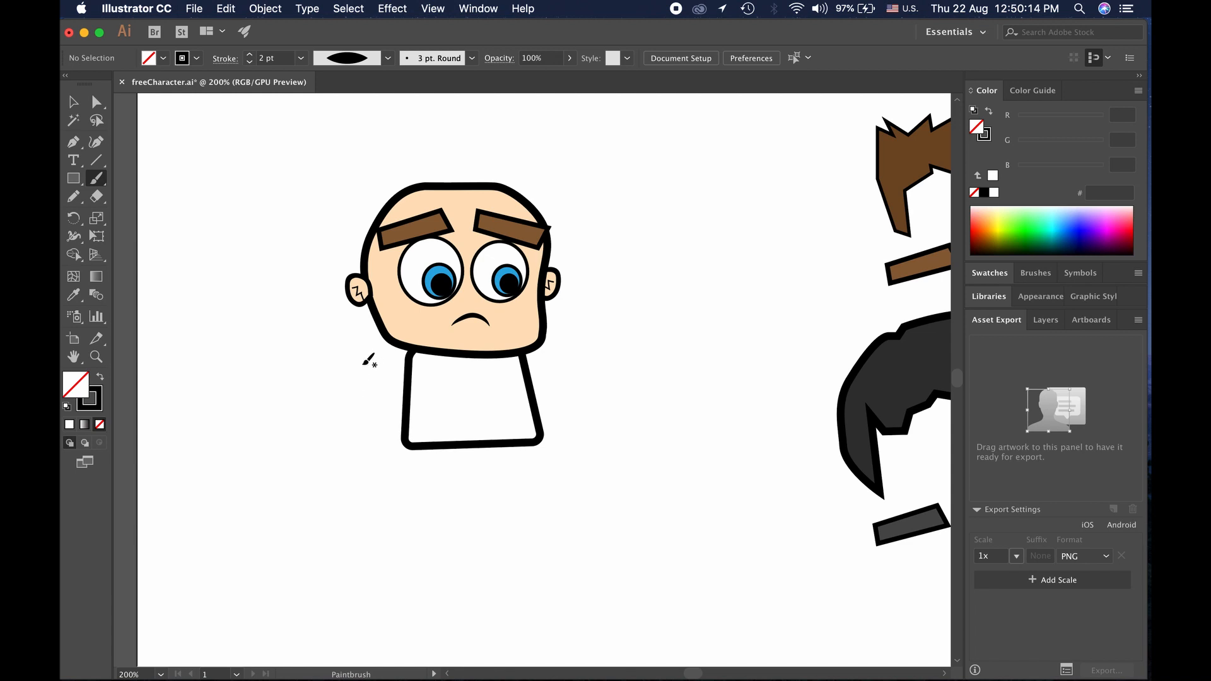
{"action": "mouse_move", "coordinate": [363, 364]}
{"action": "left_mouse_down"}
{"action": "mouse_move", "coordinate": [370, 352]}
{"action": "mouse_move", "coordinate": [390, 381]}
{"action": "mouse_move", "coordinate": [395, 431]}
{"action": "mouse_move", "coordinate": [376, 445]}
{"action": "mouse_move", "coordinate": [362, 441]}
{"action": "mouse_move", "coordinate": [354, 398]}
{"action": "mouse_move", "coordinate": [369, 357]}
{"action": "left_mouse_up"}
{"action": "left_click", "coordinate": [74, 103]}
{"action": "left_click", "coordinate": [210, 304]}
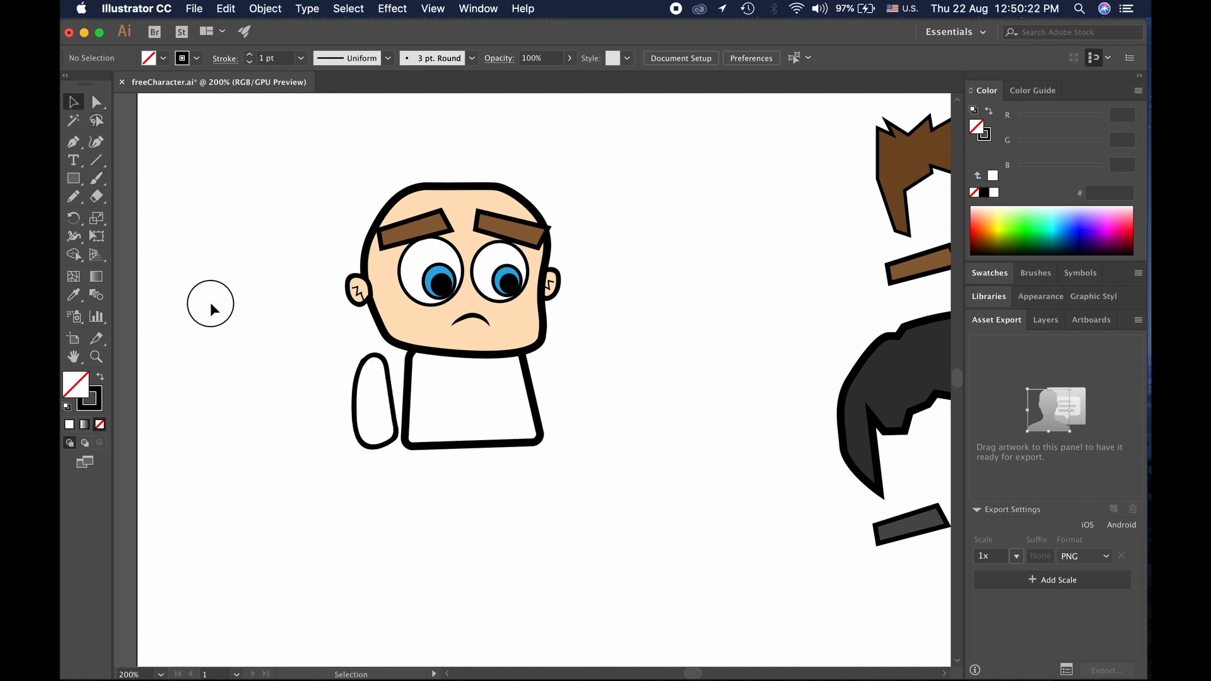
Save the file and shift the arm outline's upper-left end anchor toward the spot where its ends overlap
{"action": "scroll", "coordinate": [346, 432], "scroll_direction": "up", "scroll_amount": 3}
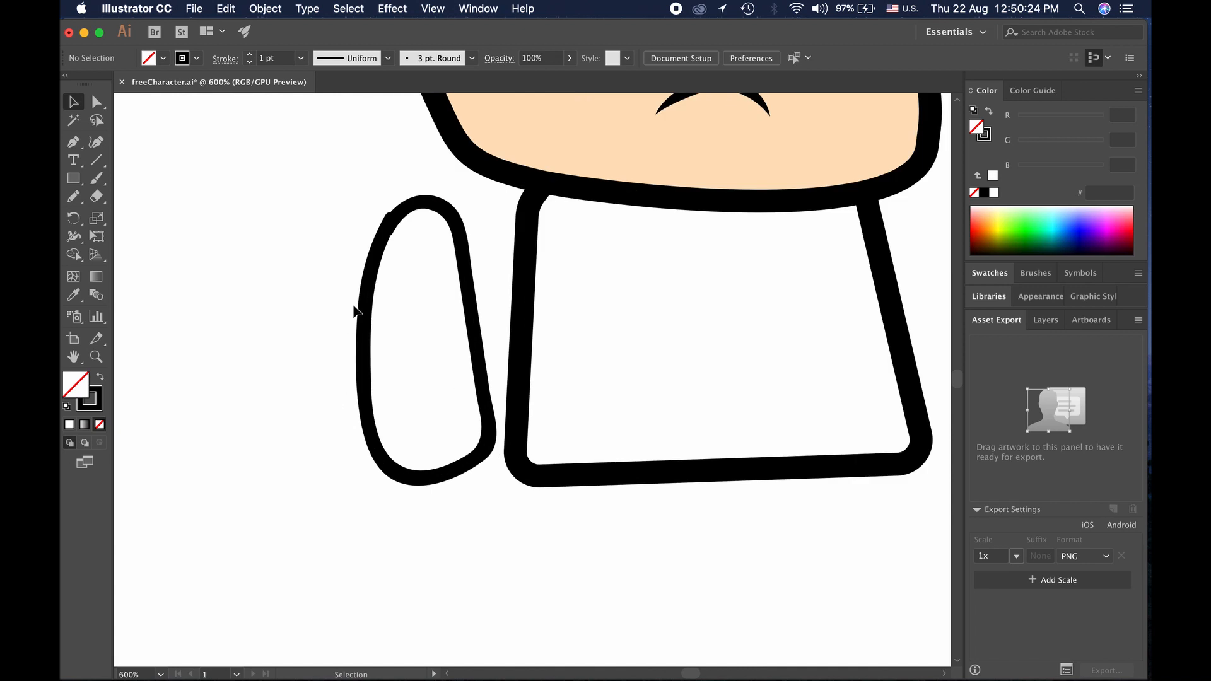
{"action": "key", "text": "super+s"}
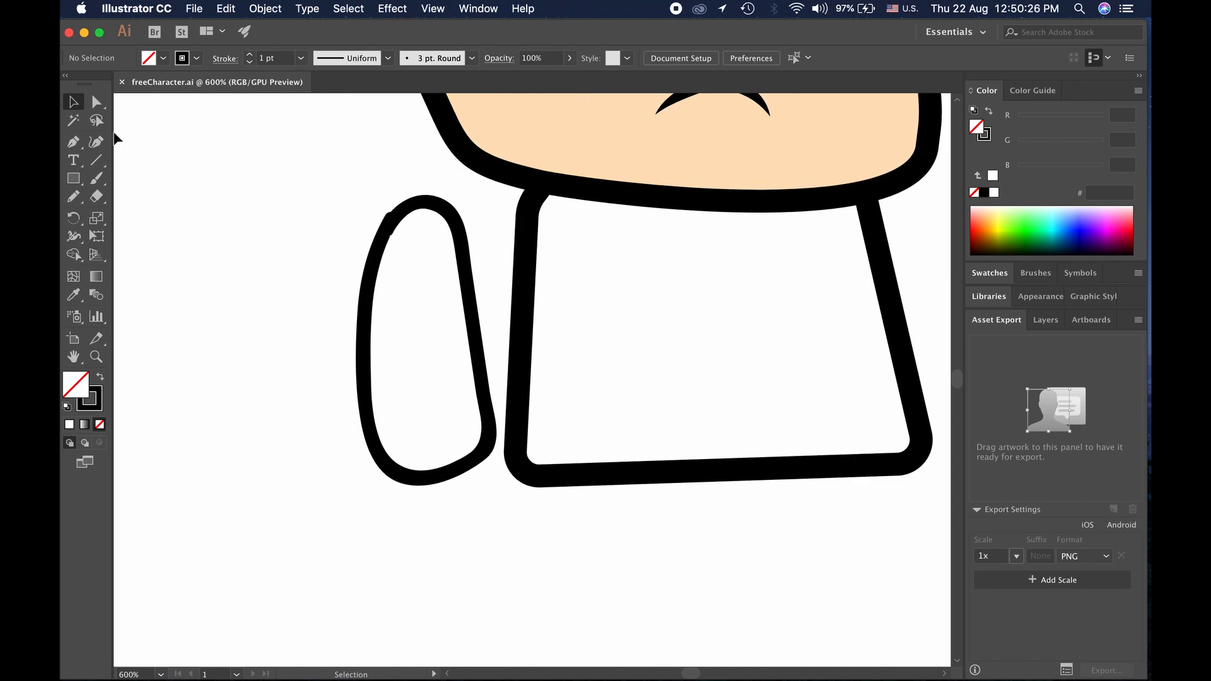
{"action": "left_click", "coordinate": [99, 104]}
{"action": "left_click", "coordinate": [353, 291]}
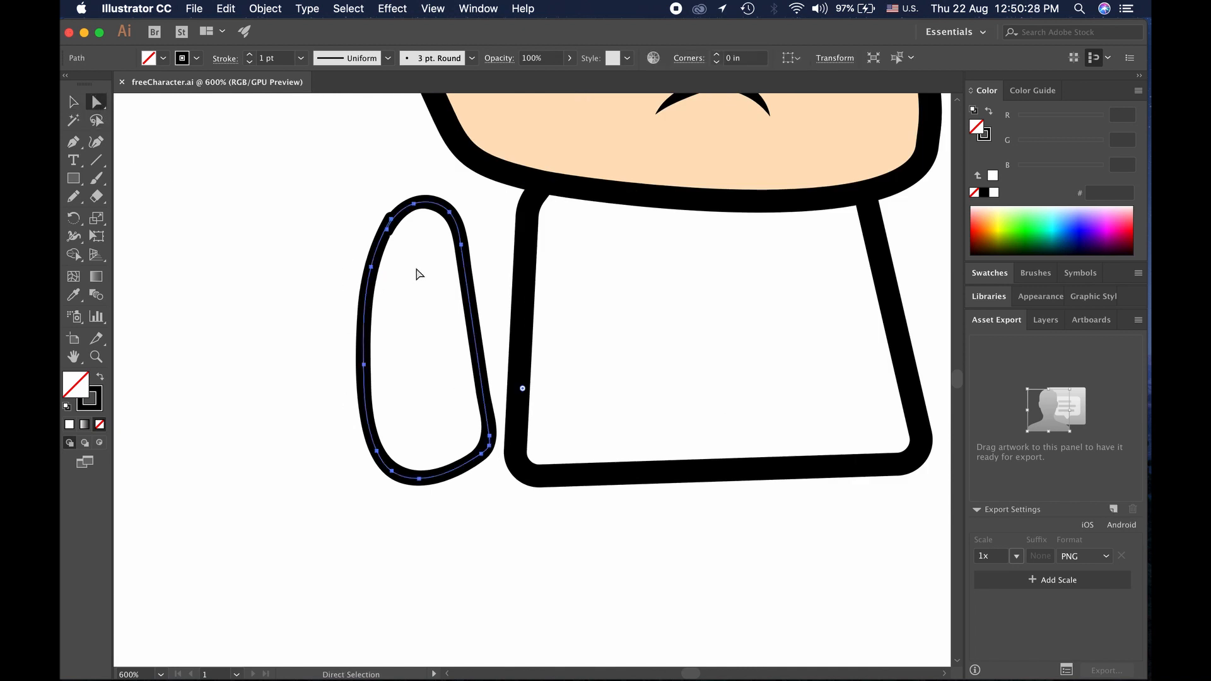
{"action": "left_click", "coordinate": [392, 221]}
{"action": "left_click_drag", "start_coordinate": [392, 220], "coordinate": [386, 237]}
{"action": "left_click", "coordinate": [390, 229]}
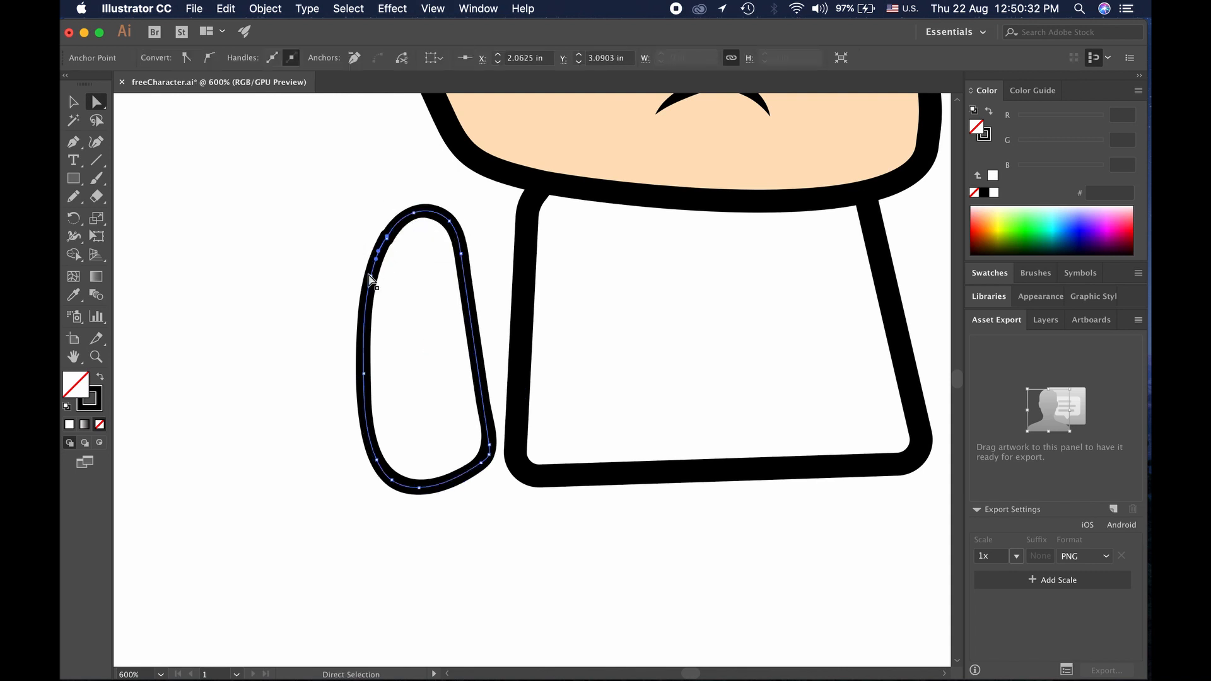
Align the arm outline's two end anchors so the seam at its upper left is smooth
{"action": "scroll", "coordinate": [398, 263], "scroll_direction": "up", "scroll_amount": 4}
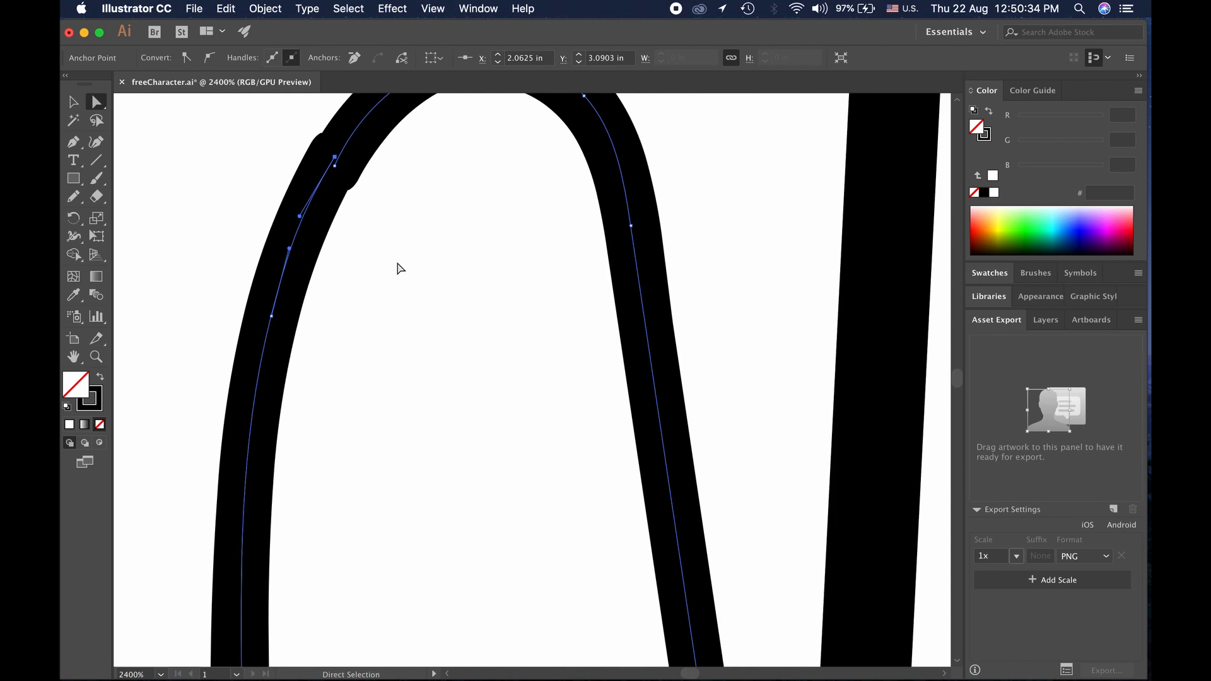
{"action": "left_click_drag", "start_coordinate": [335, 165], "coordinate": [335, 157]}
{"action": "left_click", "coordinate": [397, 233]}
{"action": "scroll", "coordinate": [398, 237], "scroll_direction": "down", "scroll_amount": 4}
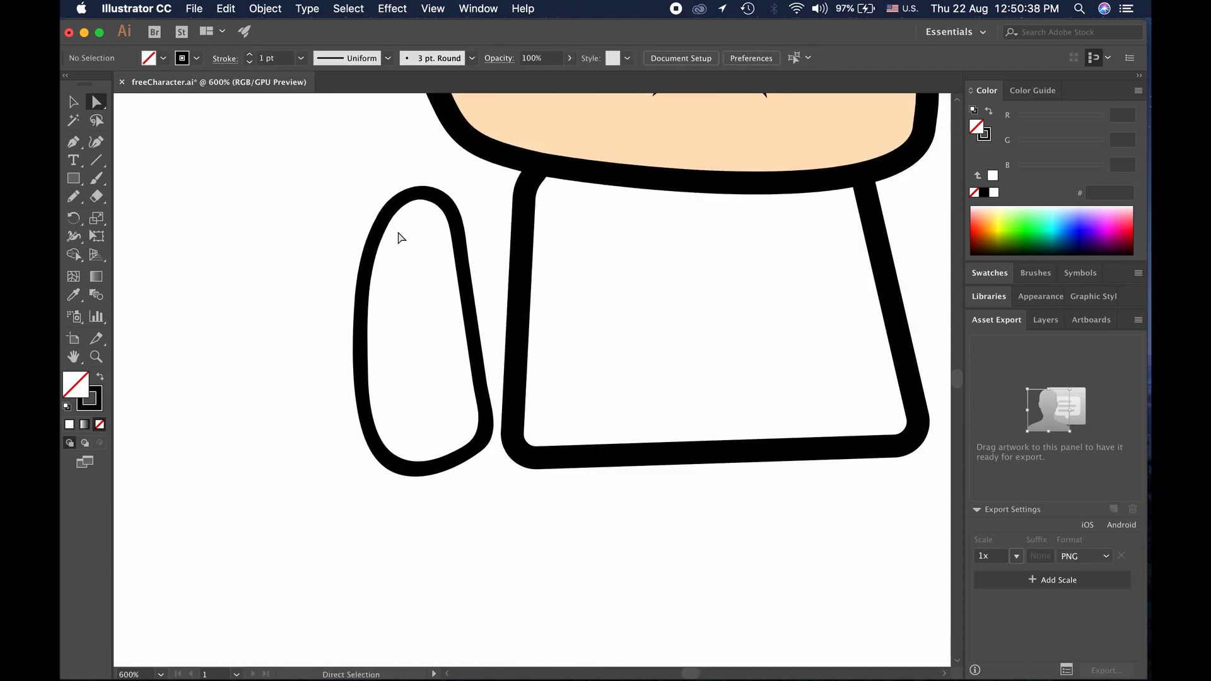
Display the layer list and rotate the arm outline slightly clockwise
{"action": "left_click_drag", "start_coordinate": [431, 334], "coordinate": [391, 282]}
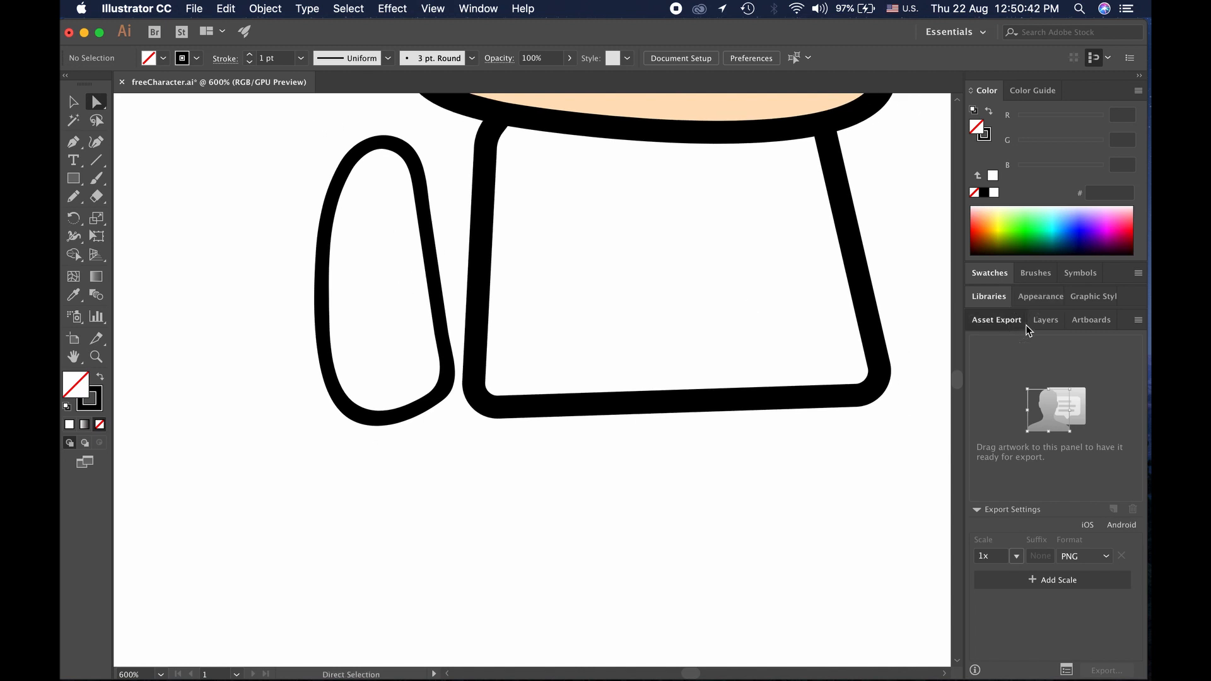
{"action": "left_click", "coordinate": [1045, 319]}
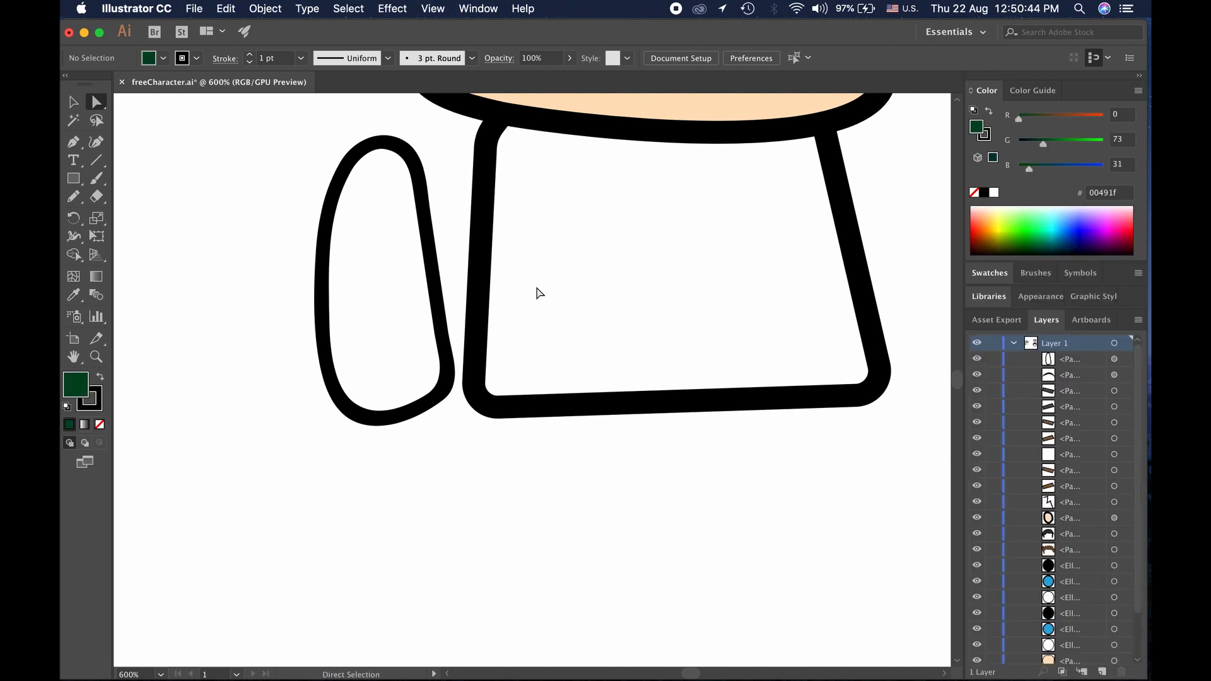
{"action": "key", "text": "v"}
{"action": "left_click_drag", "start_coordinate": [264, 130], "coordinate": [456, 440]}
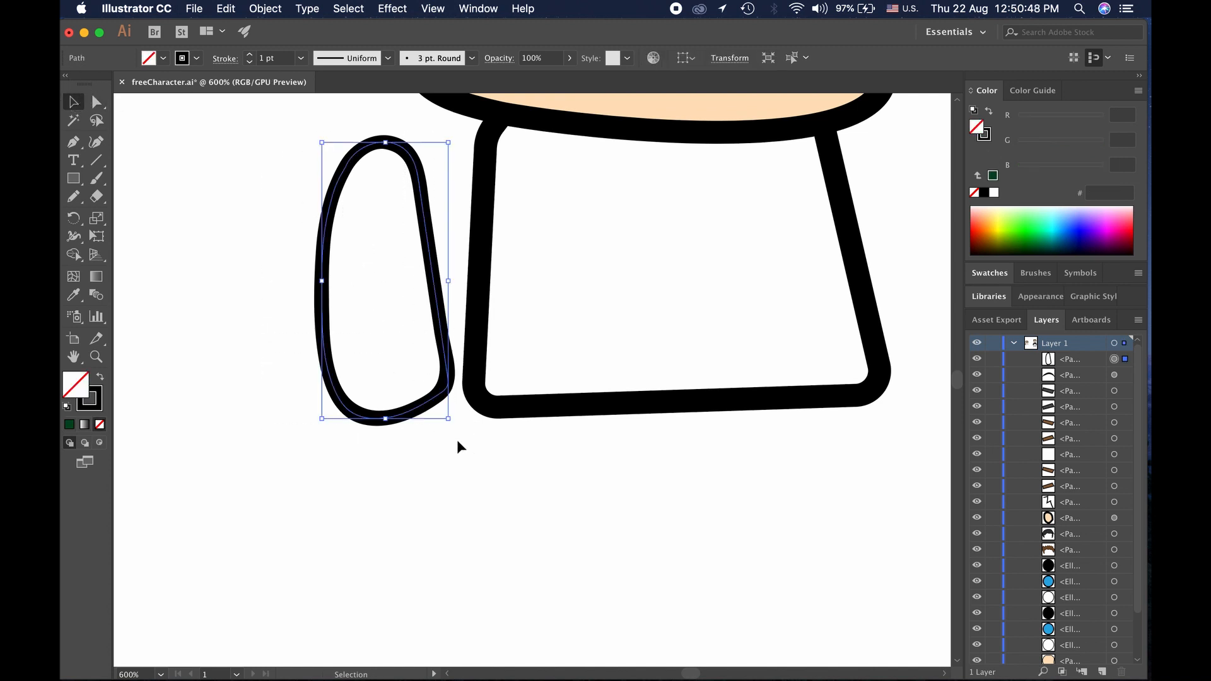
{"action": "left_click_drag", "start_coordinate": [454, 134], "coordinate": [470, 149]}
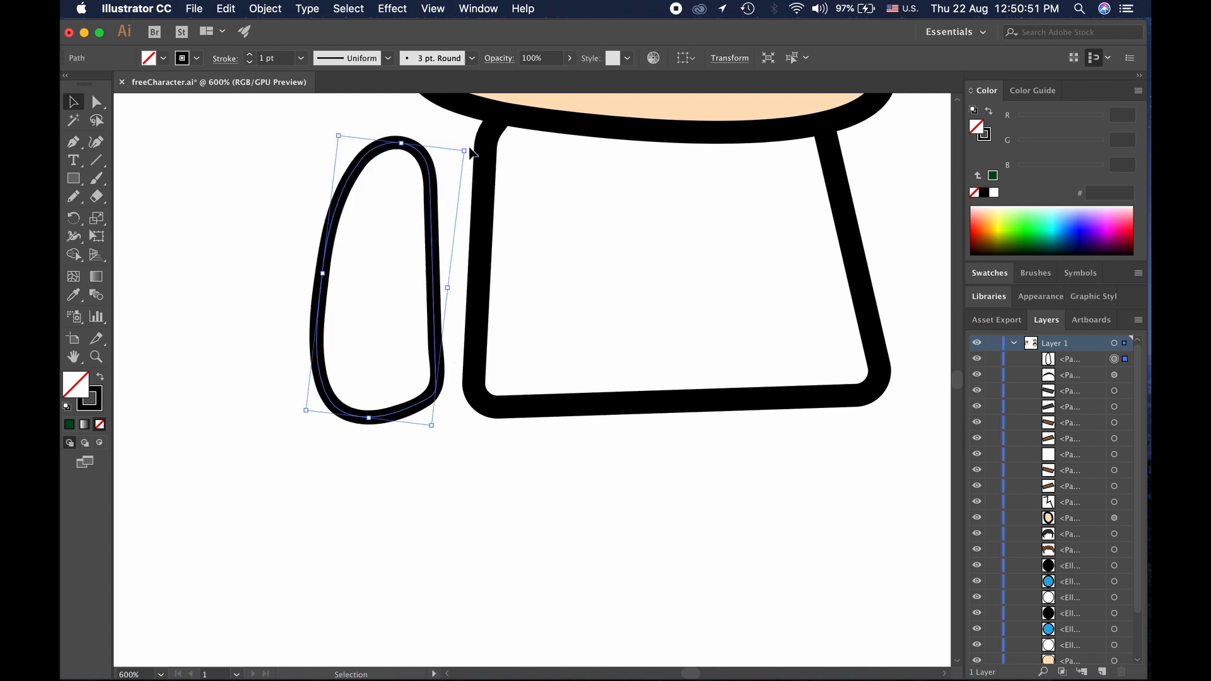
{"action": "left_click", "coordinate": [451, 449]}
Shorten the arm outline slightly and move it over the left edge of the body
{"action": "scroll", "coordinate": [451, 449], "scroll_direction": "down", "scroll_amount": 10}
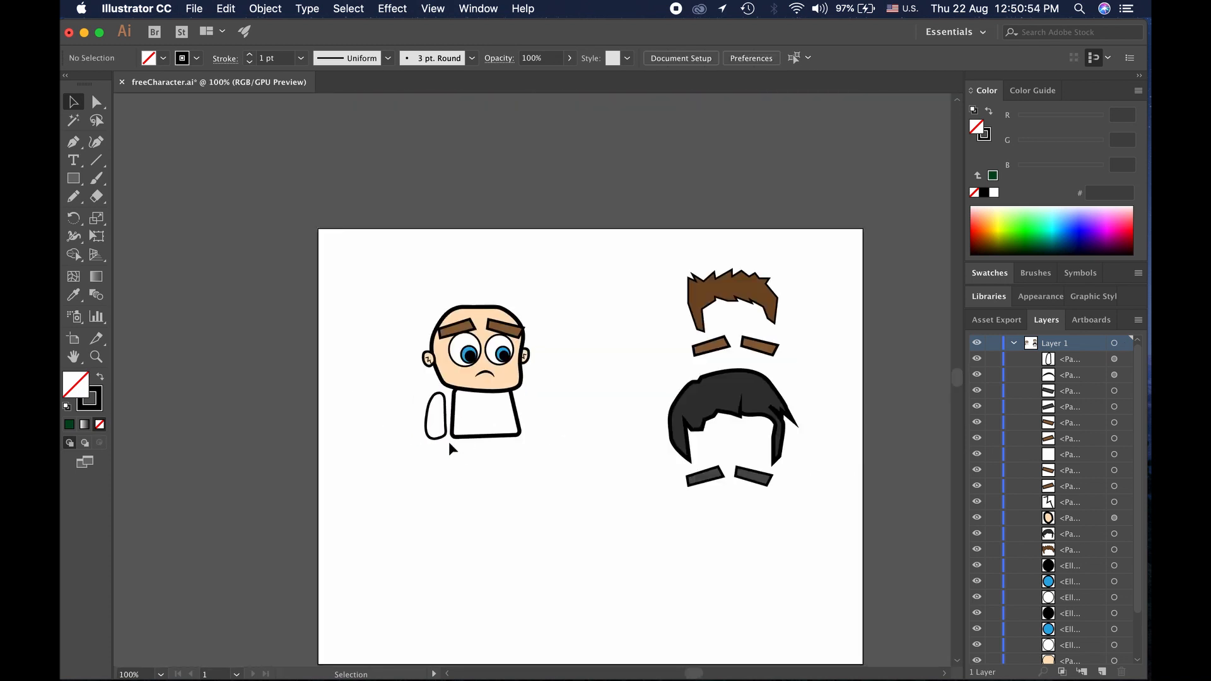
{"action": "scroll", "coordinate": [451, 449], "scroll_direction": "up", "scroll_amount": 5}
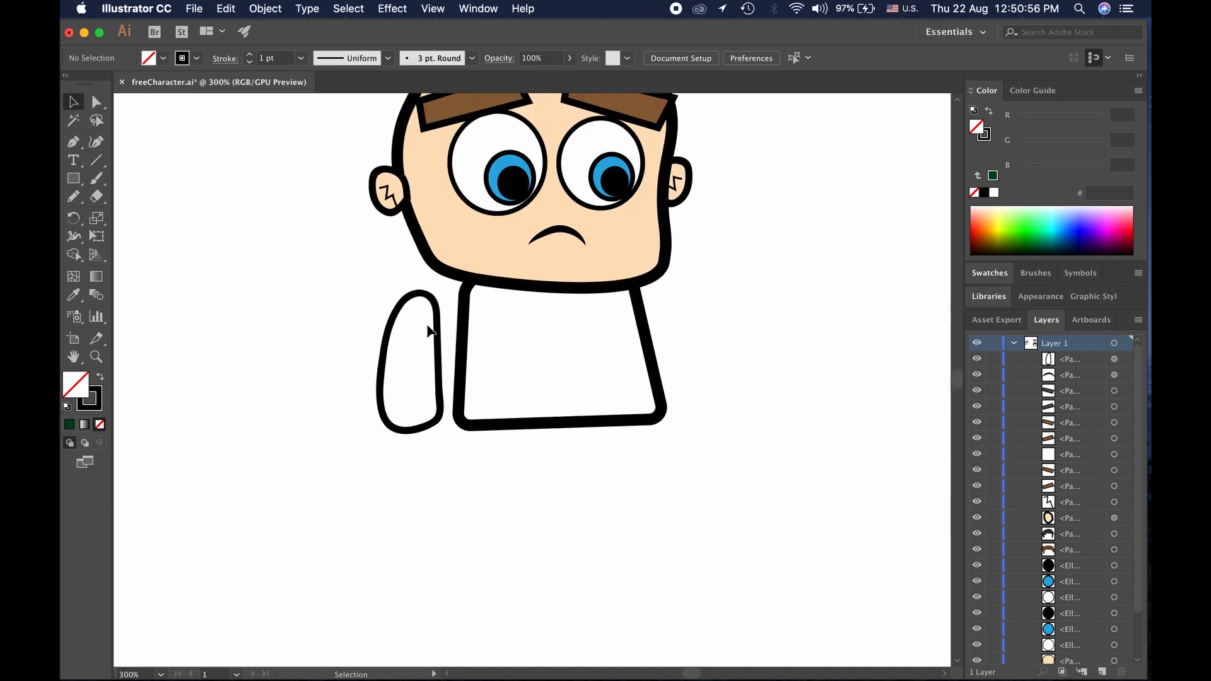
{"action": "left_click", "coordinate": [442, 337]}
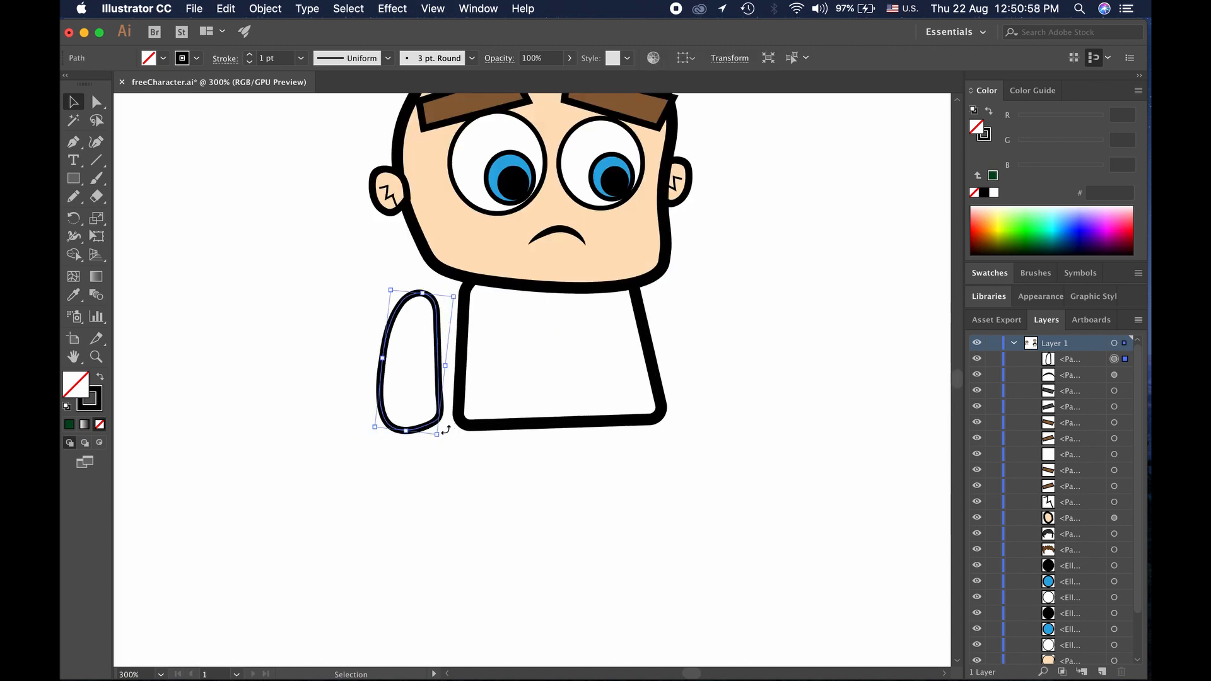
{"action": "mouse_move", "coordinate": [446, 430]}
{"action": "left_mouse_down"}
{"action": "mouse_move", "coordinate": [433, 419]}
{"action": "mouse_move", "coordinate": [435, 440]}
{"action": "left_mouse_up"}
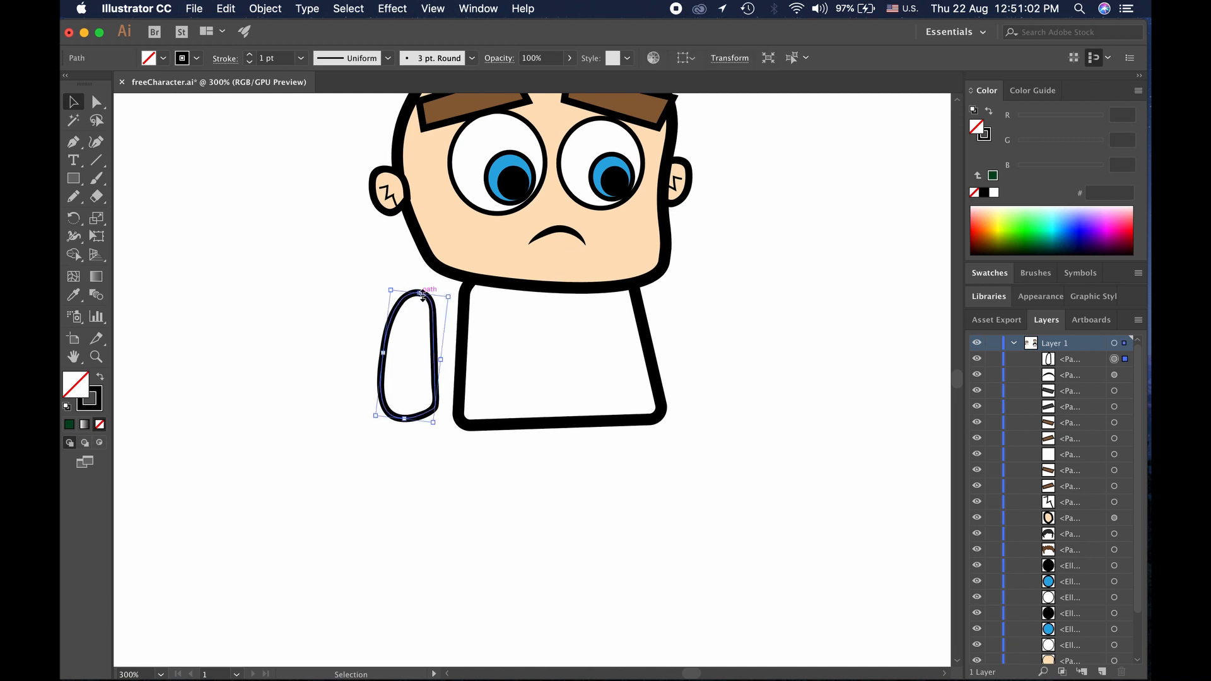
{"action": "left_click_drag", "start_coordinate": [451, 293], "coordinate": [495, 325]}
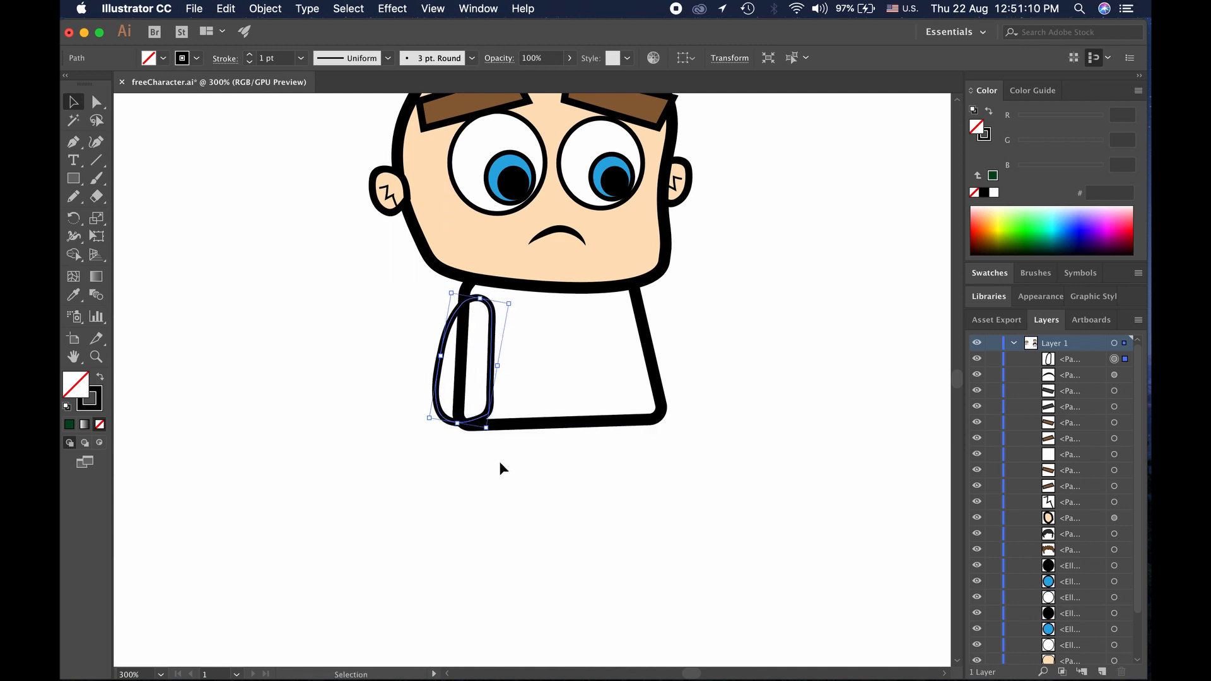
Fill the arm outline with white so it covers the body's left edge, and deselect it
{"action": "left_click", "coordinate": [163, 58]}
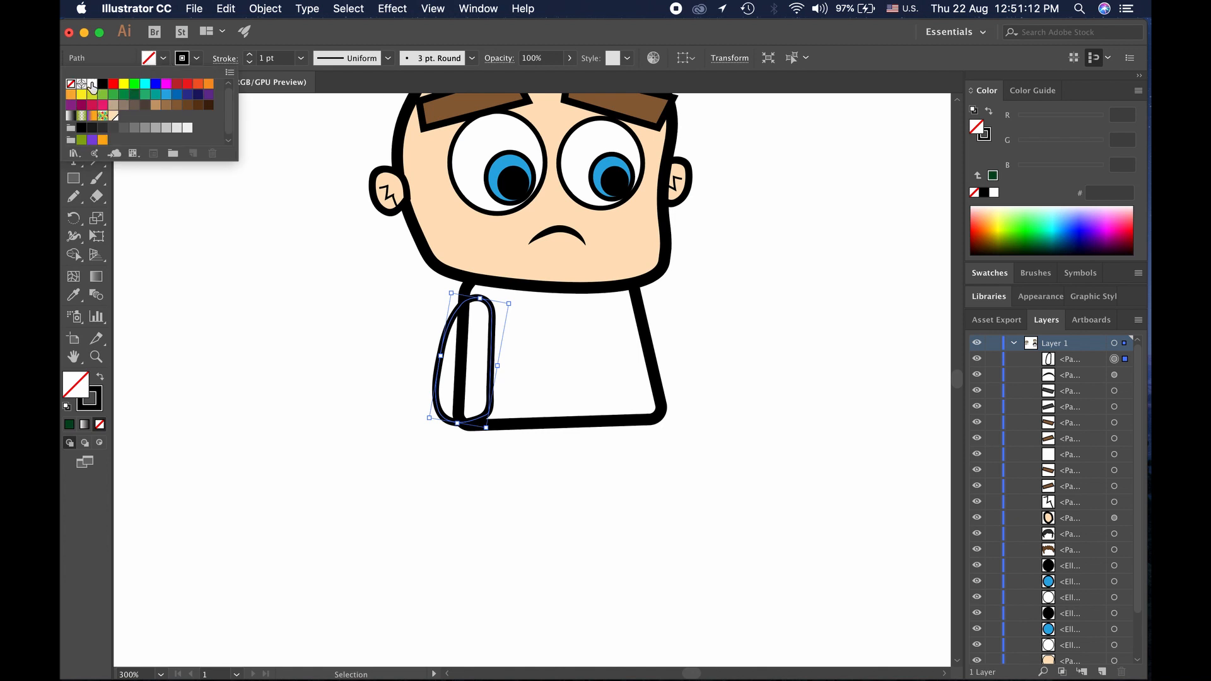
{"action": "left_click", "coordinate": [92, 84]}
{"action": "left_click", "coordinate": [303, 411]}
{"action": "left_click", "coordinate": [327, 419]}
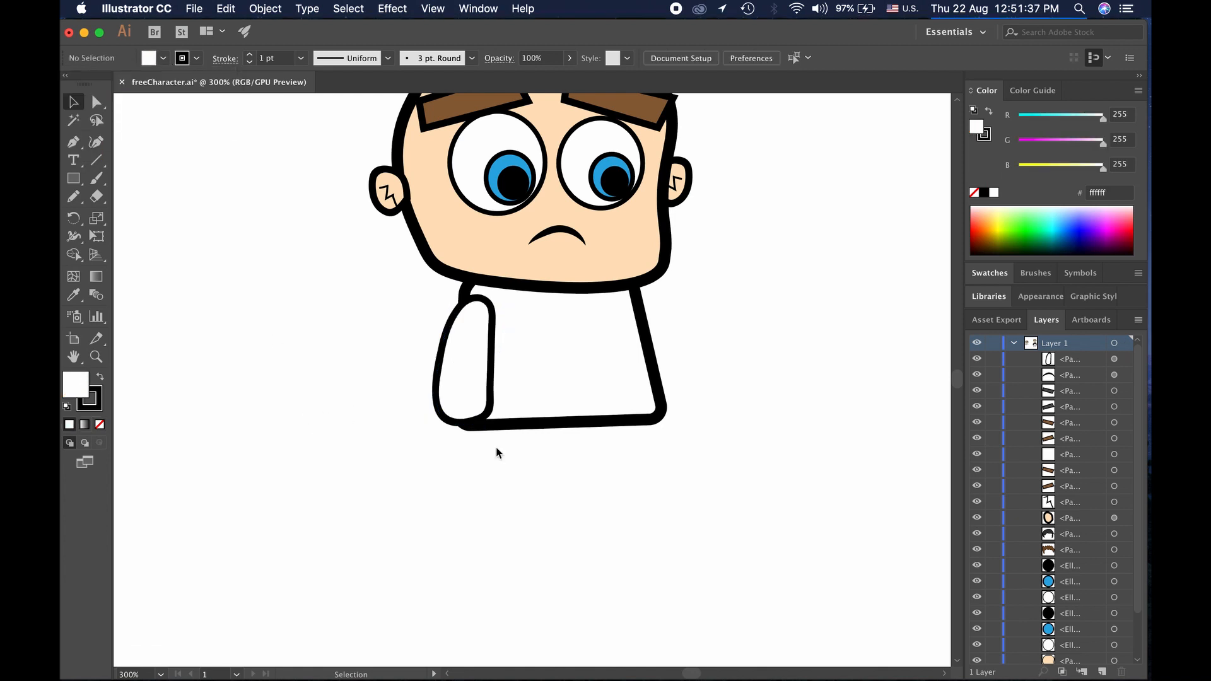
Draw a sleeve line across the lower part of the arm with the Pencil tool and set its stroke to 3 pt
{"action": "left_click", "coordinate": [73, 196]}
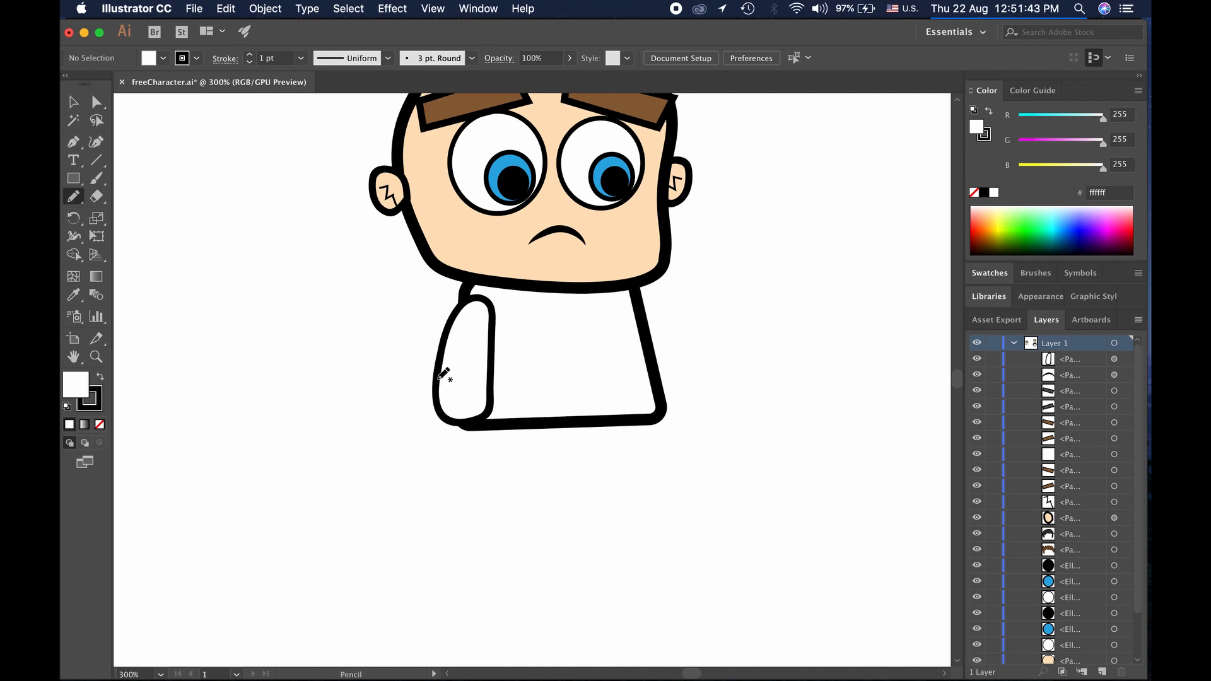
{"action": "left_click_drag", "start_coordinate": [439, 379], "coordinate": [492, 382]}
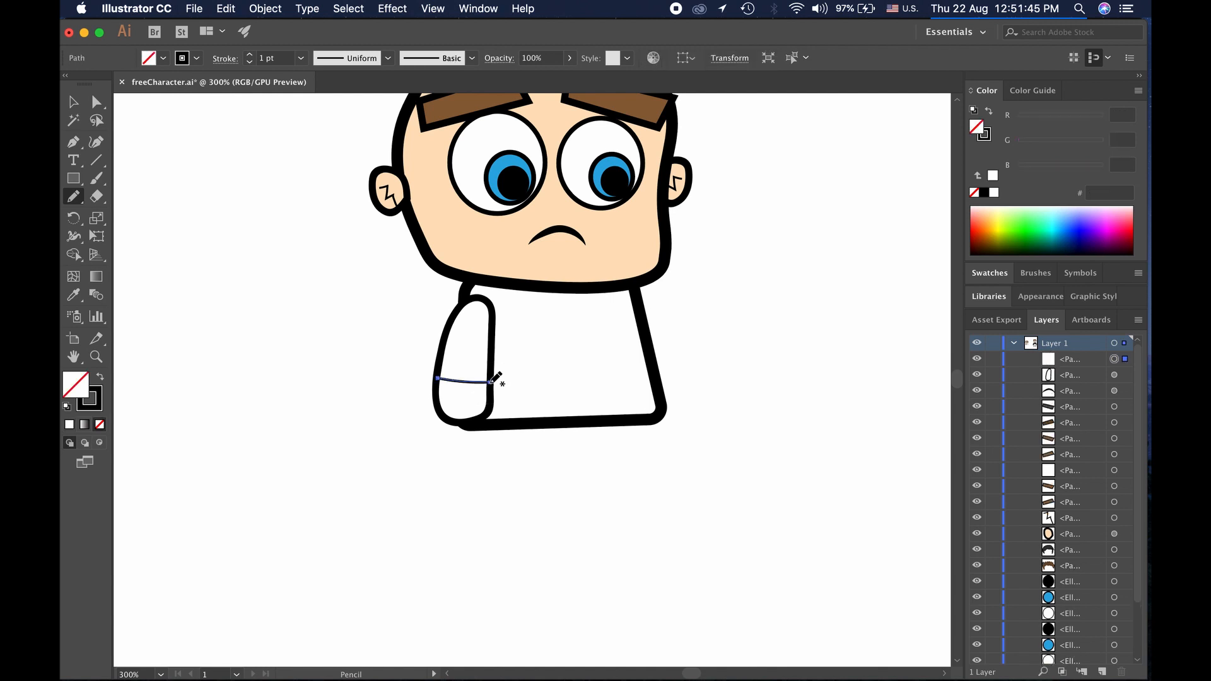
{"action": "left_click", "coordinate": [249, 54]}
{"action": "left_click", "coordinate": [250, 54]}
{"action": "left_click", "coordinate": [250, 54]}
{"action": "left_click", "coordinate": [249, 63]}
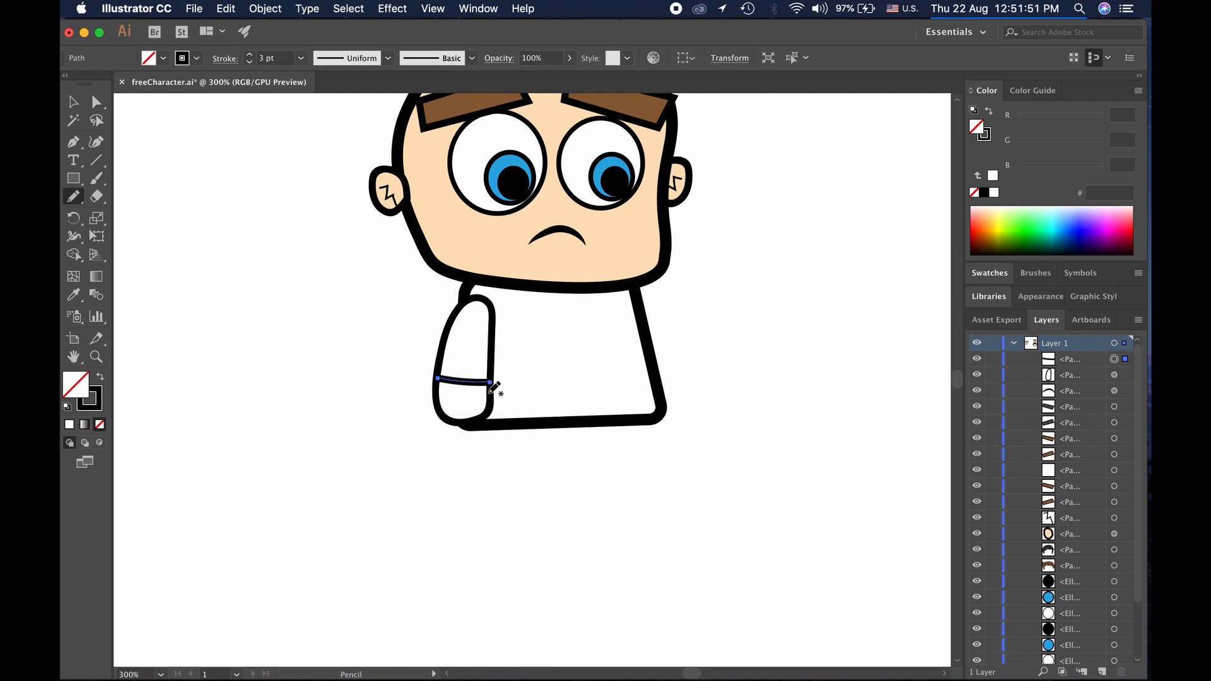
Draw a short curved finger line in the hand area below the sleeve line and set its stroke to 2 pt
{"action": "left_click_drag", "start_coordinate": [490, 391], "coordinate": [467, 405]}
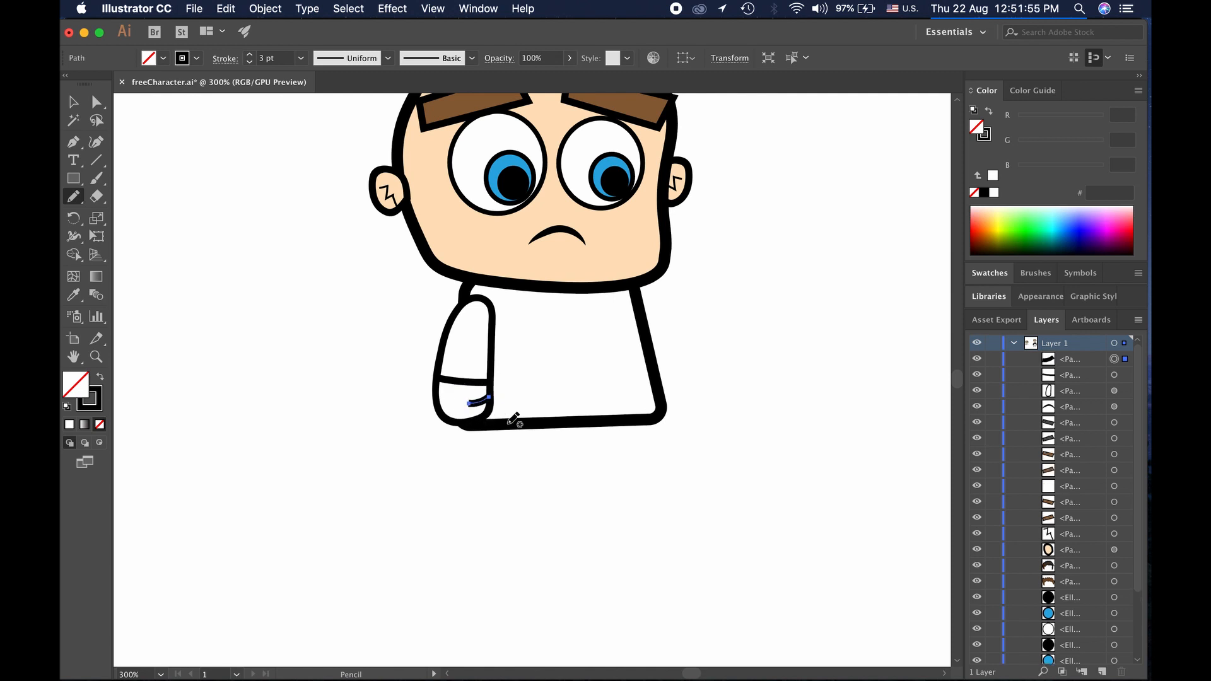
{"action": "left_click", "coordinate": [73, 101]}
{"action": "left_click", "coordinate": [276, 292]}
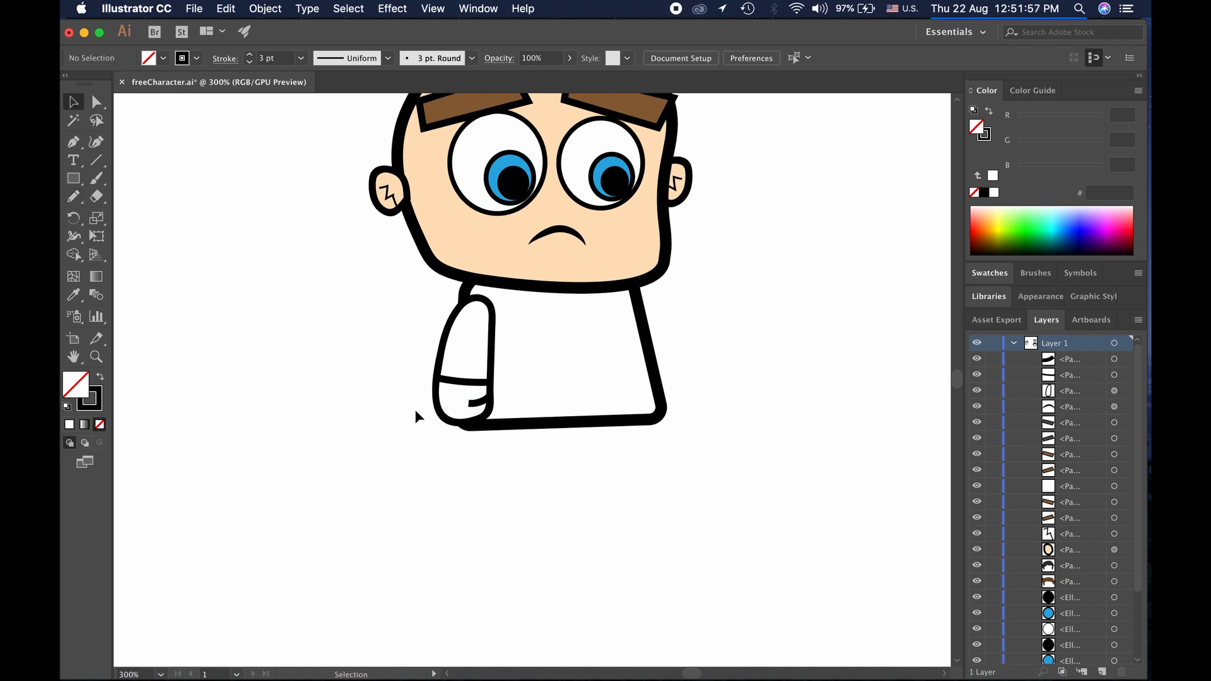
{"action": "left_click", "coordinate": [478, 401]}
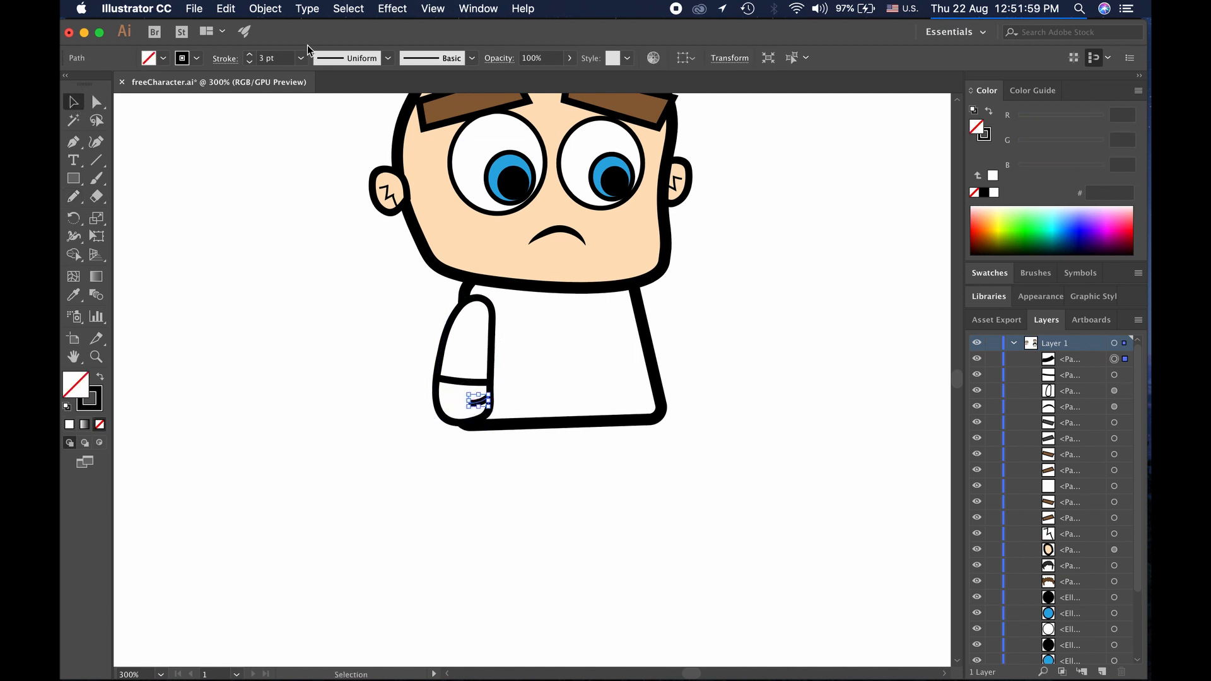
{"action": "left_click", "coordinate": [250, 62]}
{"action": "left_click", "coordinate": [297, 179]}
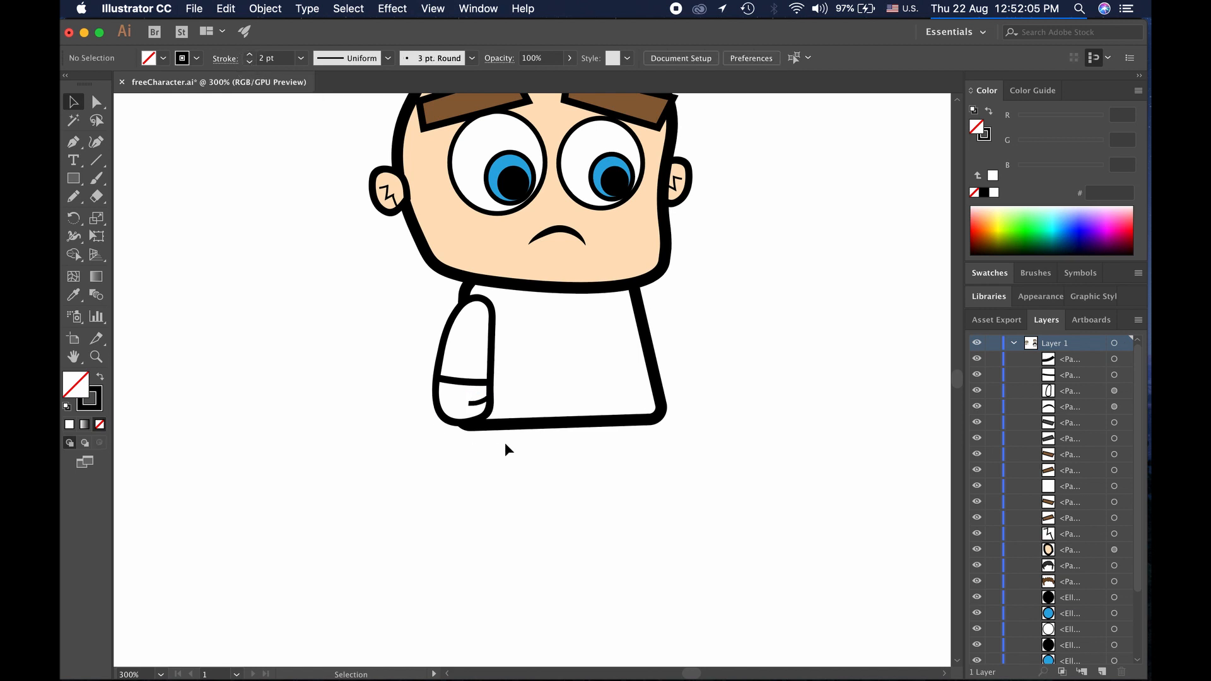
Delete the finger line and the sleeve line from the arm
{"action": "scroll", "coordinate": [505, 443], "scroll_direction": "up", "scroll_amount": 3}
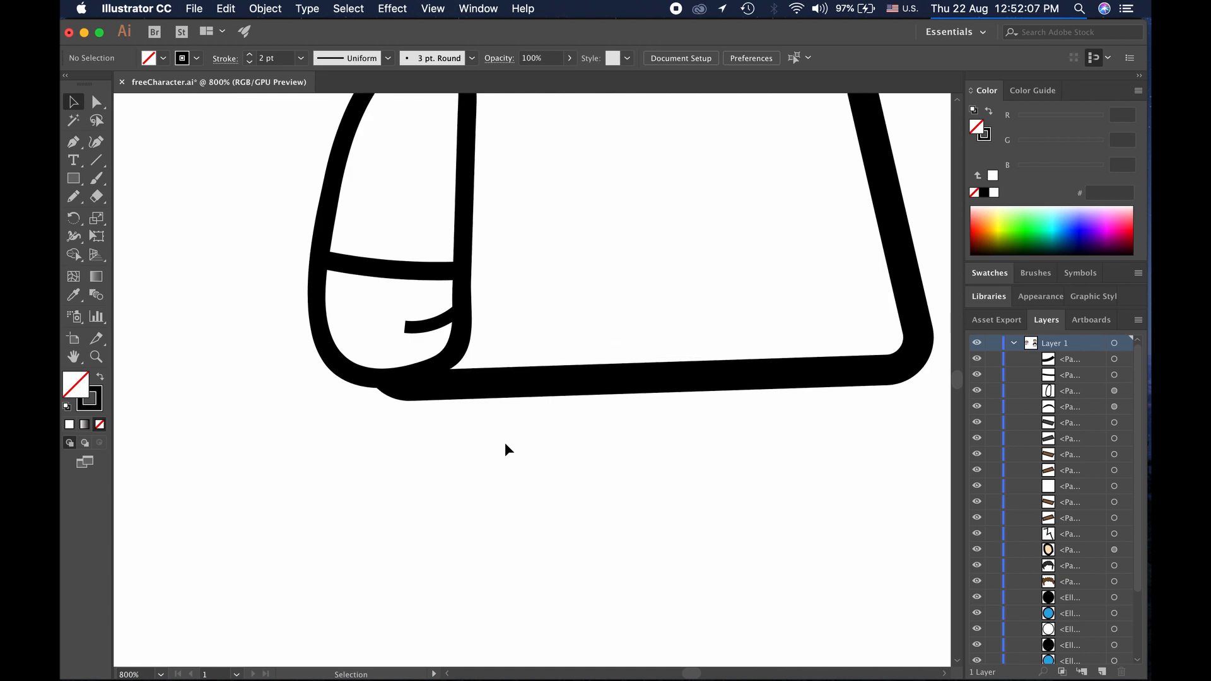
{"action": "scroll", "coordinate": [506, 447], "scroll_direction": "down", "scroll_amount": 1}
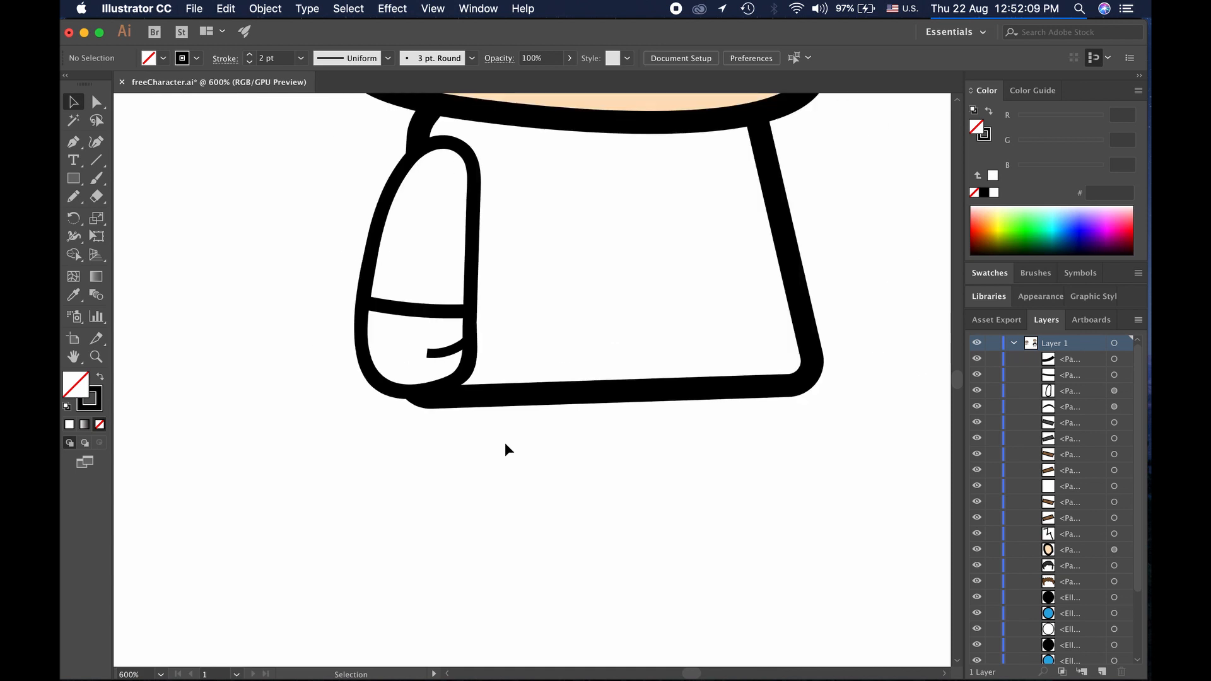
{"action": "left_click", "coordinate": [449, 356]}
{"action": "key", "text": "Delete"}
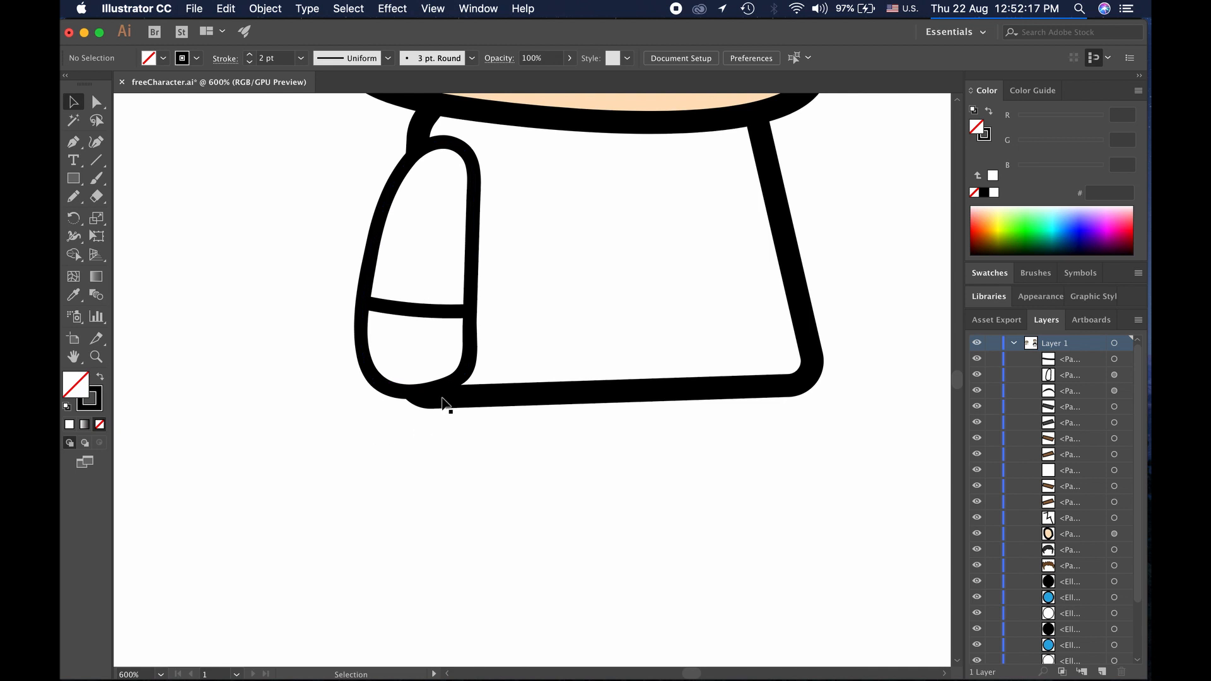
{"action": "left_click", "coordinate": [424, 310]}
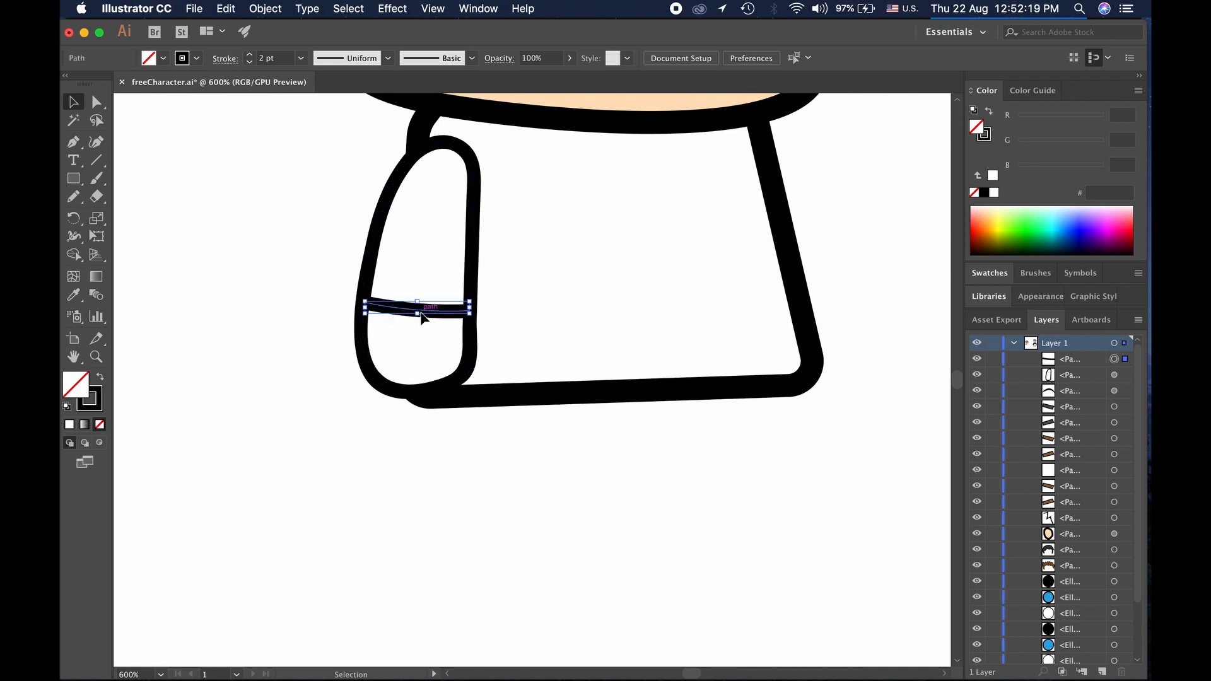
{"action": "key", "text": "Delete"}
Shorten the arm outline from its lower end so it stops above the body's bottom edge
{"action": "left_click", "coordinate": [408, 396]}
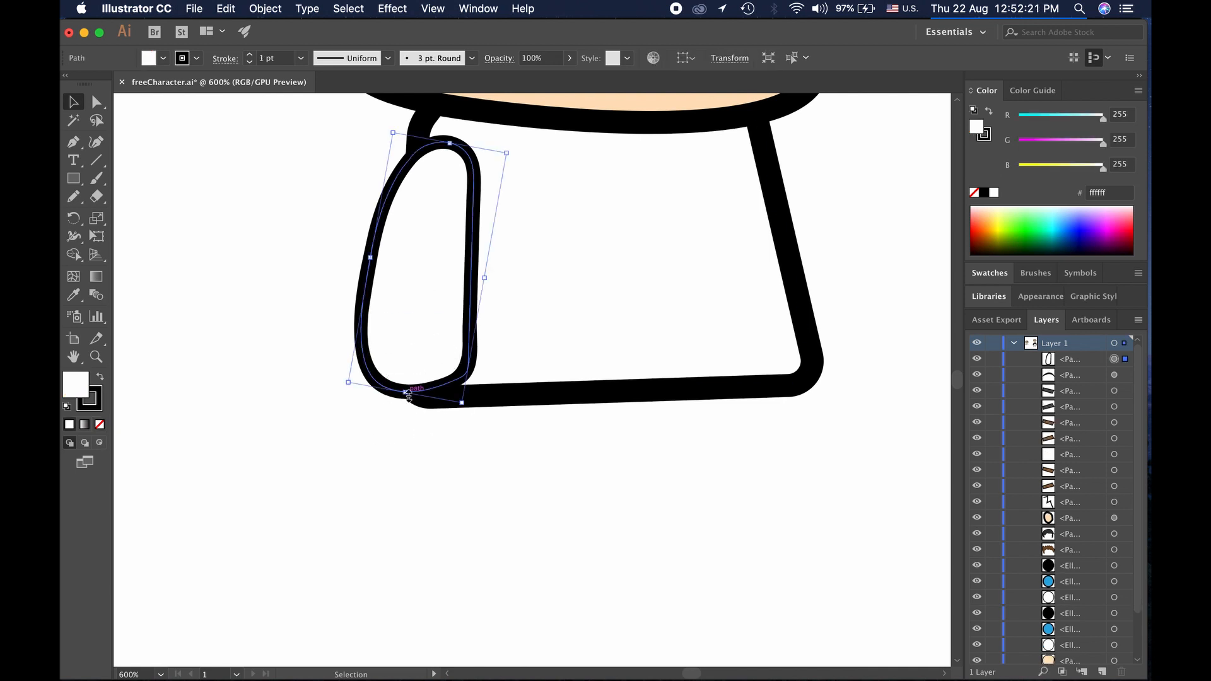
{"action": "left_click_drag", "start_coordinate": [406, 395], "coordinate": [394, 345]}
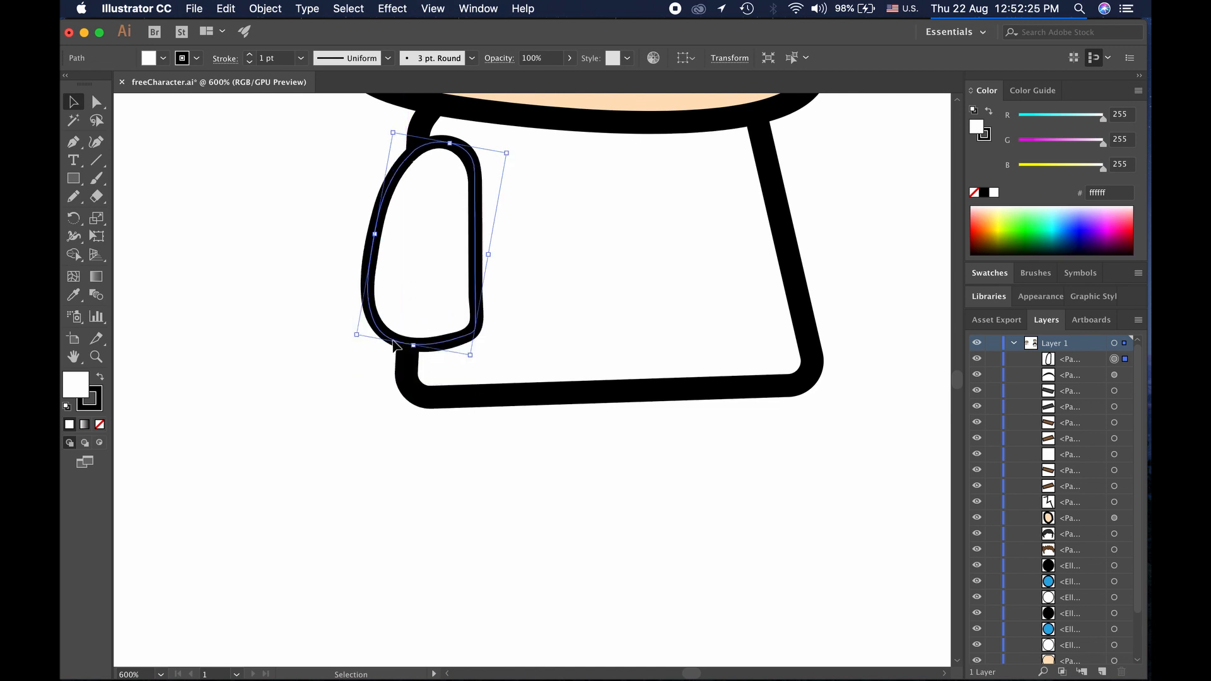
{"action": "left_click", "coordinate": [360, 377]}
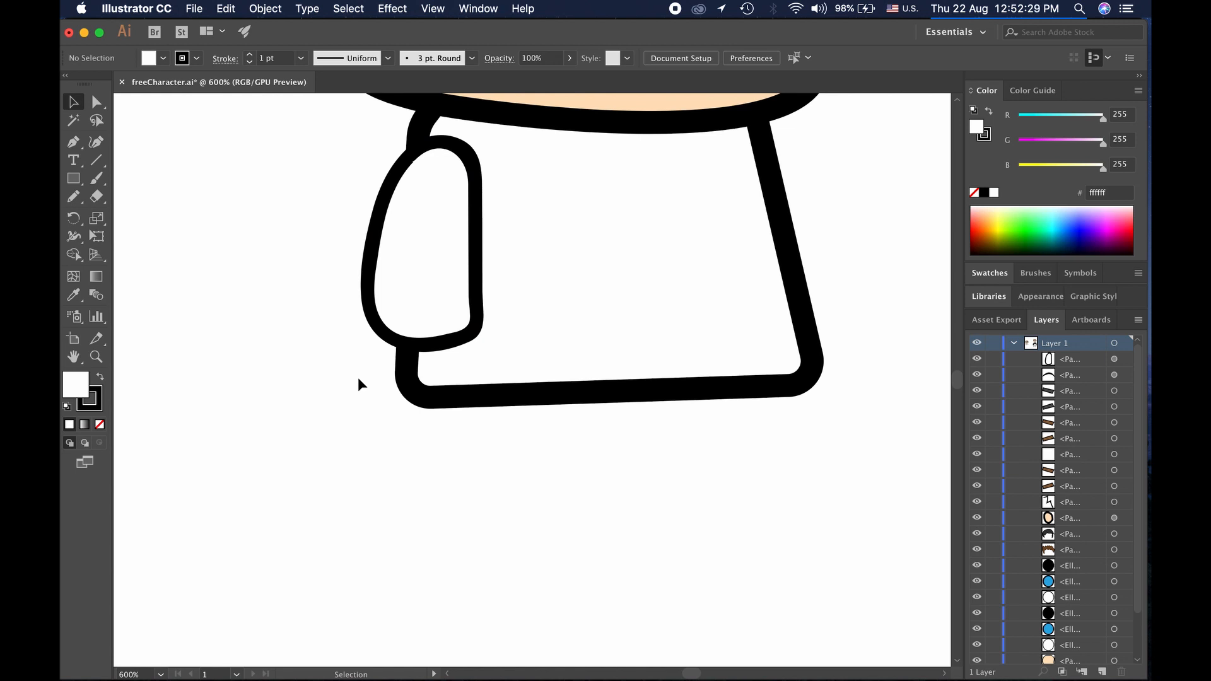
Reshape the arm outline's lower-left corner into a tighter curve by adjusting the direction handles of its anchor points
{"action": "left_click", "coordinate": [407, 346]}
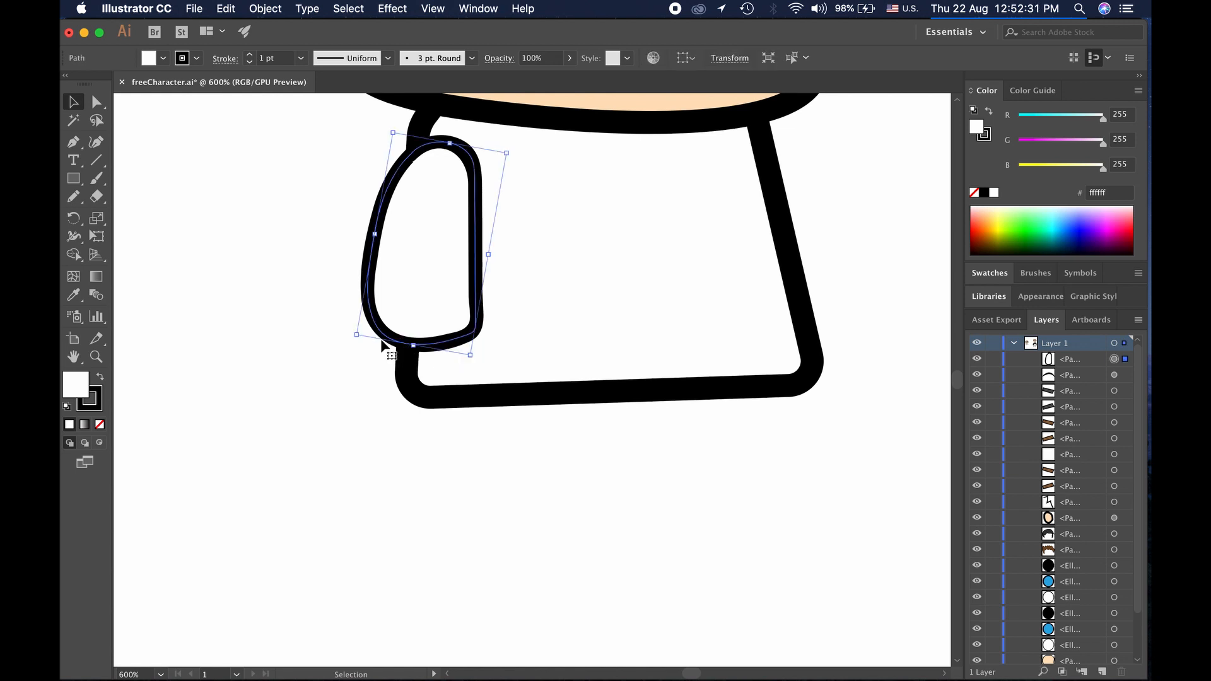
{"action": "left_click", "coordinate": [104, 107]}
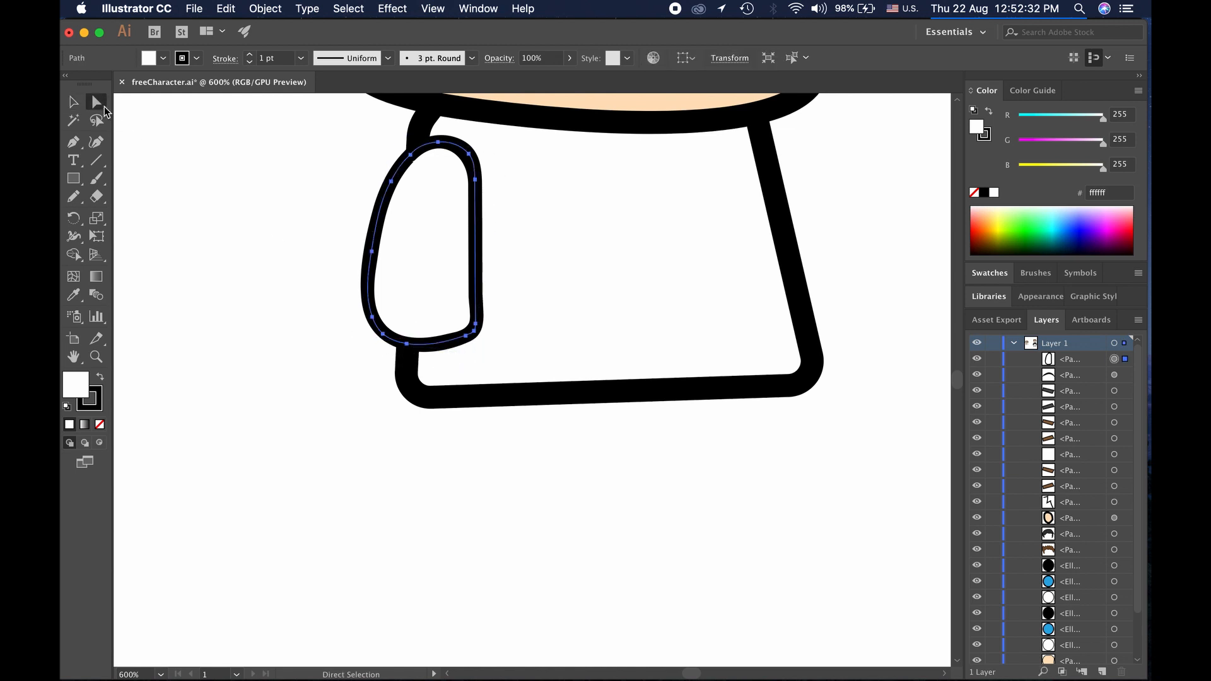
{"action": "left_click", "coordinate": [371, 317]}
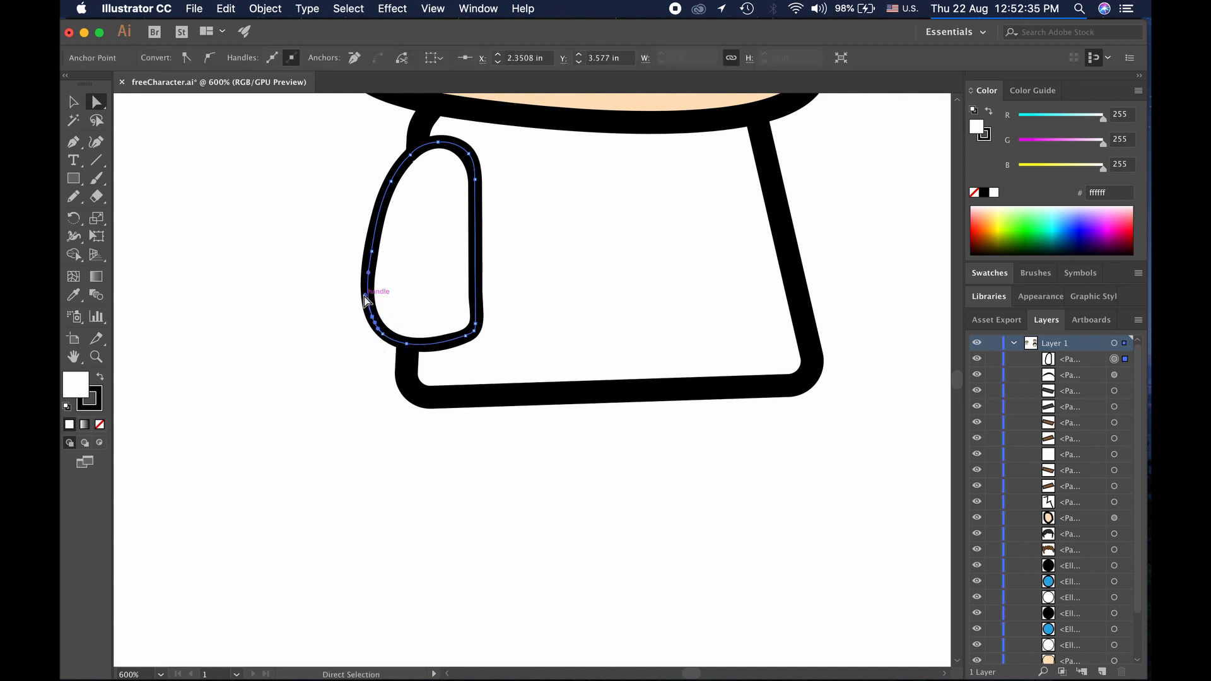
{"action": "mouse_move", "coordinate": [365, 295]}
{"action": "left_mouse_down"}
{"action": "mouse_move", "coordinate": [355, 314]}
{"action": "mouse_move", "coordinate": [360, 304]}
{"action": "left_mouse_up"}
{"action": "left_click", "coordinate": [377, 330]}
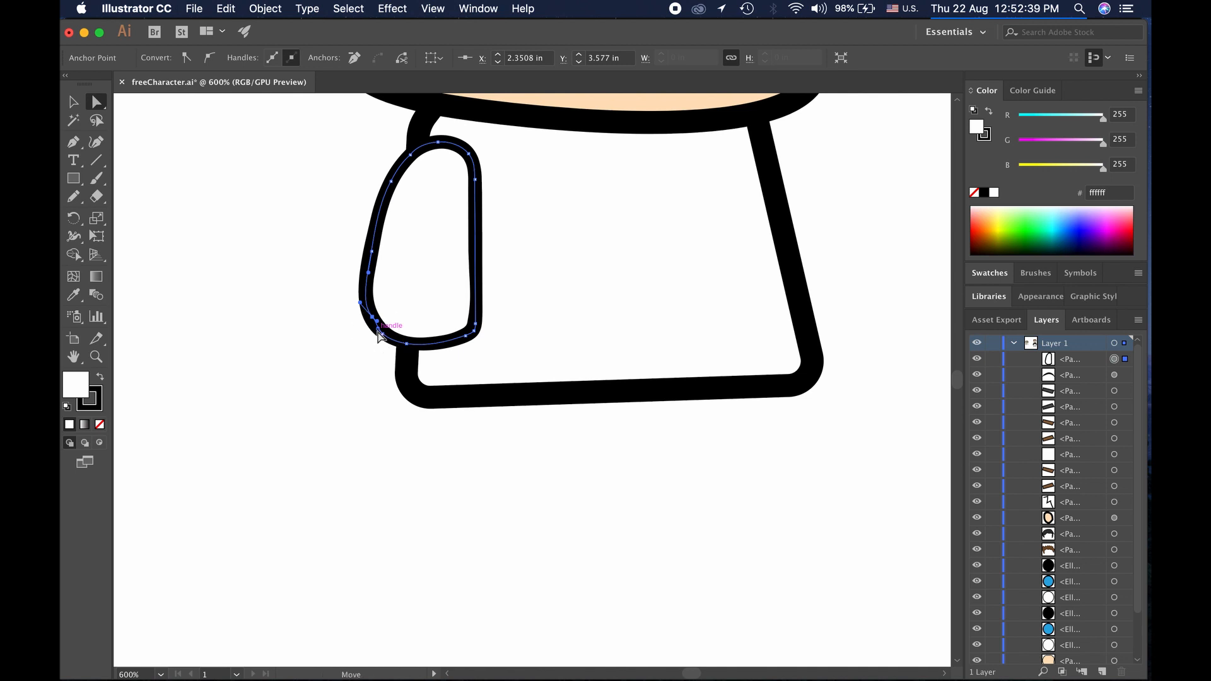
{"action": "left_click_drag", "start_coordinate": [378, 329], "coordinate": [372, 334]}
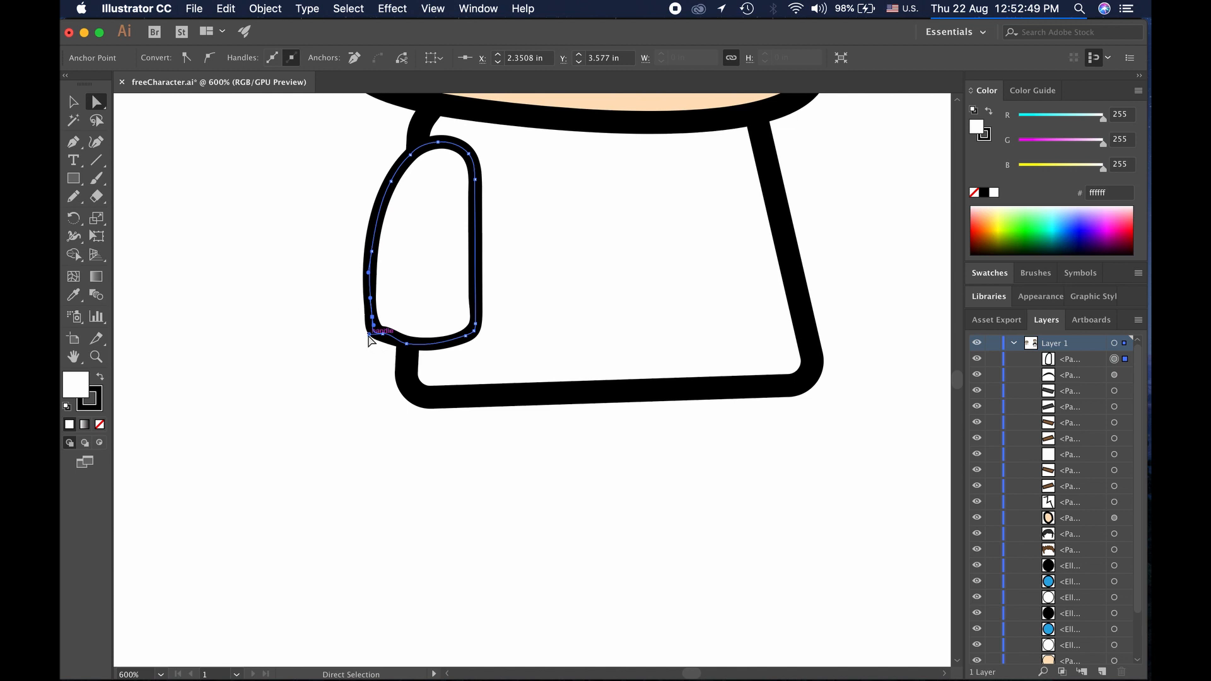
{"action": "left_click_drag", "start_coordinate": [369, 337], "coordinate": [367, 326]}
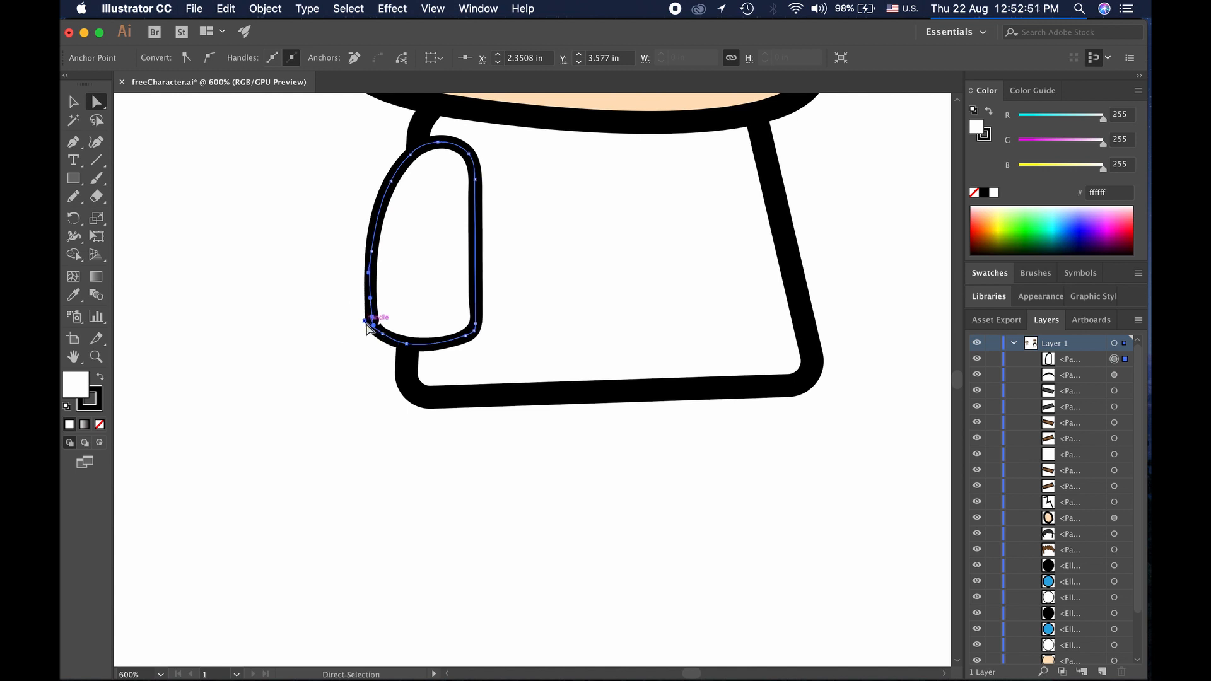
{"action": "left_click", "coordinate": [368, 373]}
Smooth the kink at the arm outline's lower-left corner by adjusting the direction handle between its two neighbouring anchors
{"action": "left_click", "coordinate": [384, 336]}
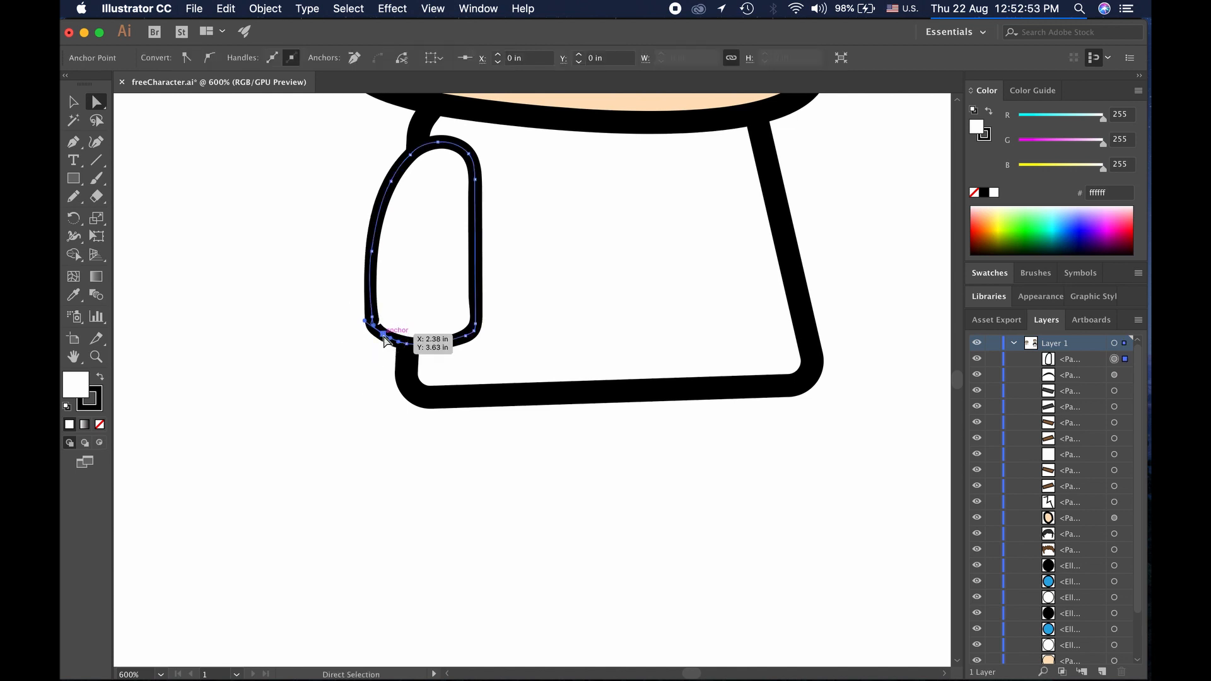
{"action": "left_click", "coordinate": [352, 351]}
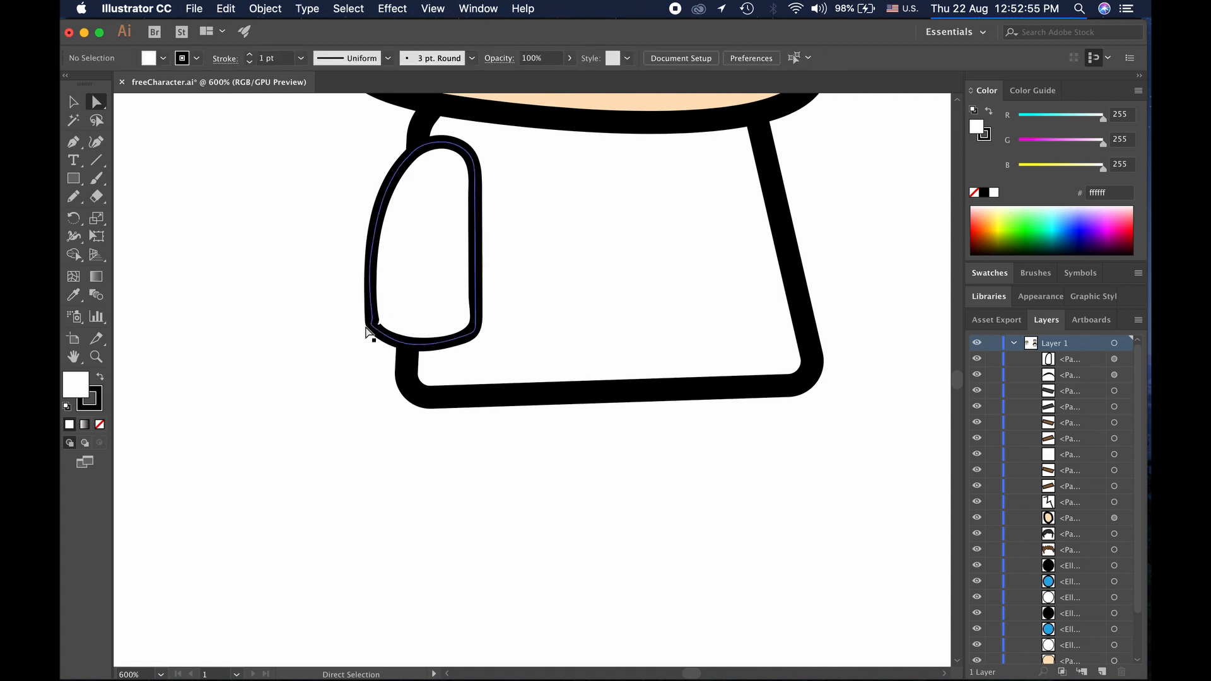
{"action": "scroll", "coordinate": [387, 335], "scroll_direction": "up", "scroll_amount": 4}
{"action": "left_click", "coordinate": [374, 293]}
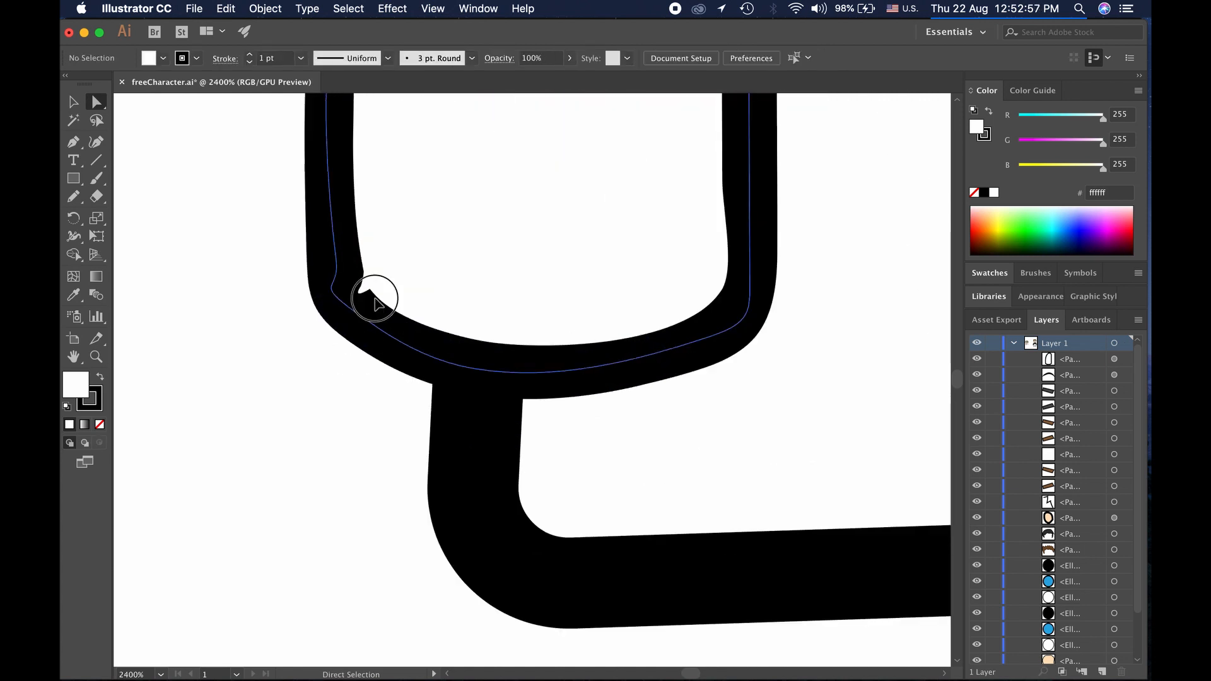
{"action": "left_click", "coordinate": [379, 329]}
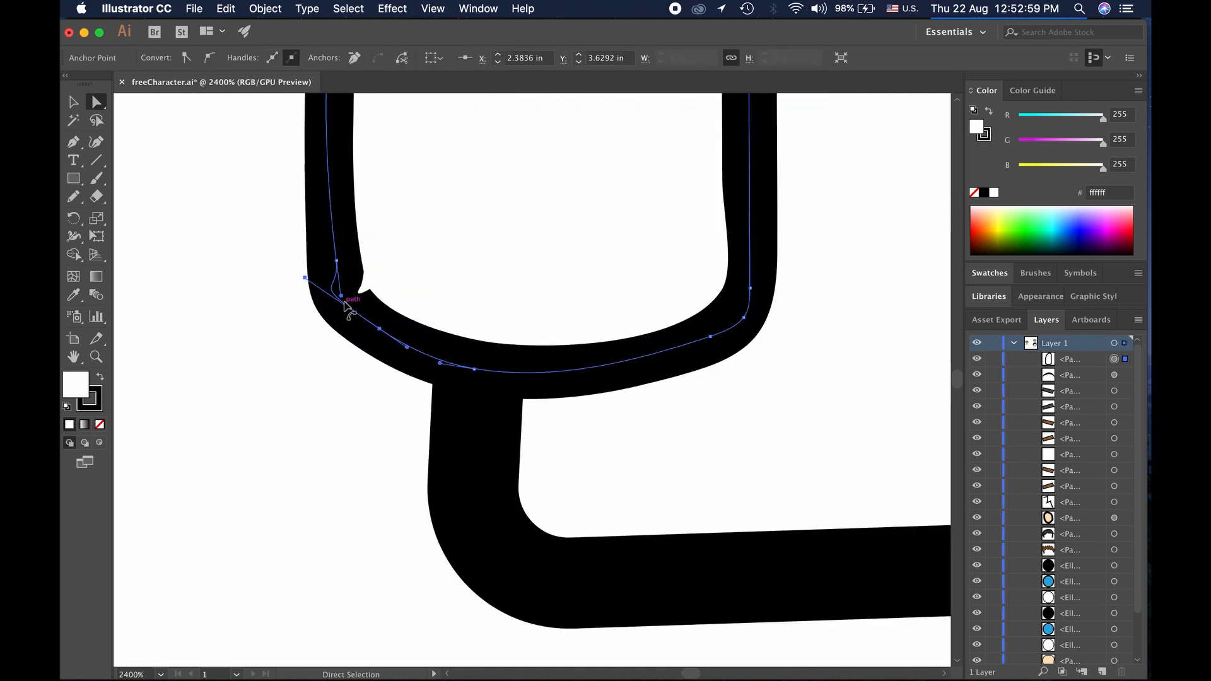
{"action": "mouse_move", "coordinate": [342, 297]}
{"action": "left_mouse_down"}
{"action": "mouse_move", "coordinate": [341, 277]}
{"action": "mouse_move", "coordinate": [305, 276]}
{"action": "mouse_move", "coordinate": [338, 273]}
{"action": "mouse_move", "coordinate": [373, 354]}
{"action": "mouse_move", "coordinate": [341, 278]}
{"action": "left_mouse_up"}
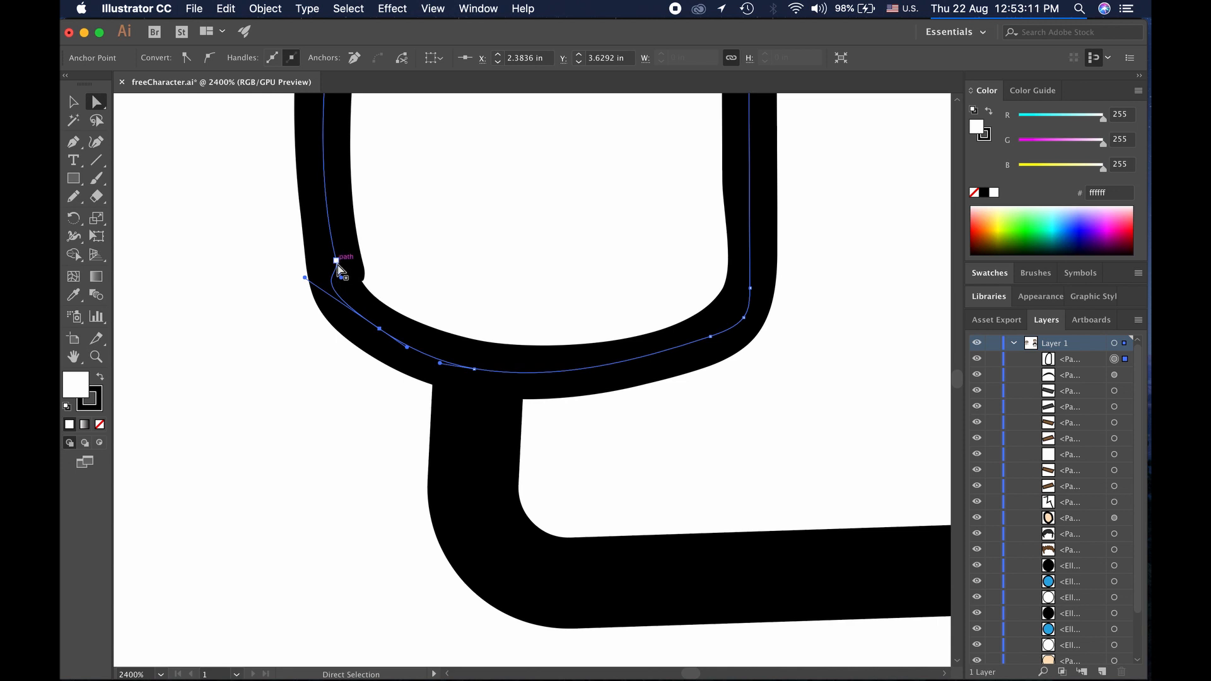
Undo the last anchor point edit on the lower curve of the sleeve outline
{"action": "key", "text": "super+z"}
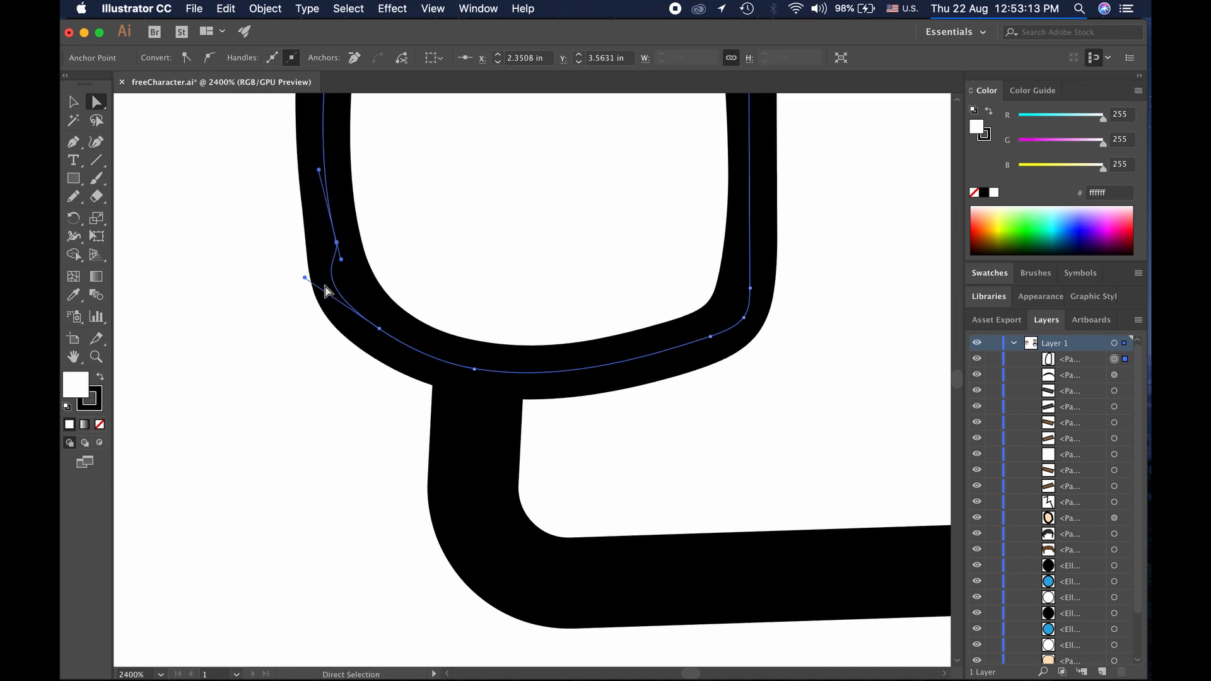
{"action": "left_click", "coordinate": [331, 368]}
{"action": "scroll", "coordinate": [344, 417], "scroll_direction": "down", "scroll_amount": 5, "text": "alt"}
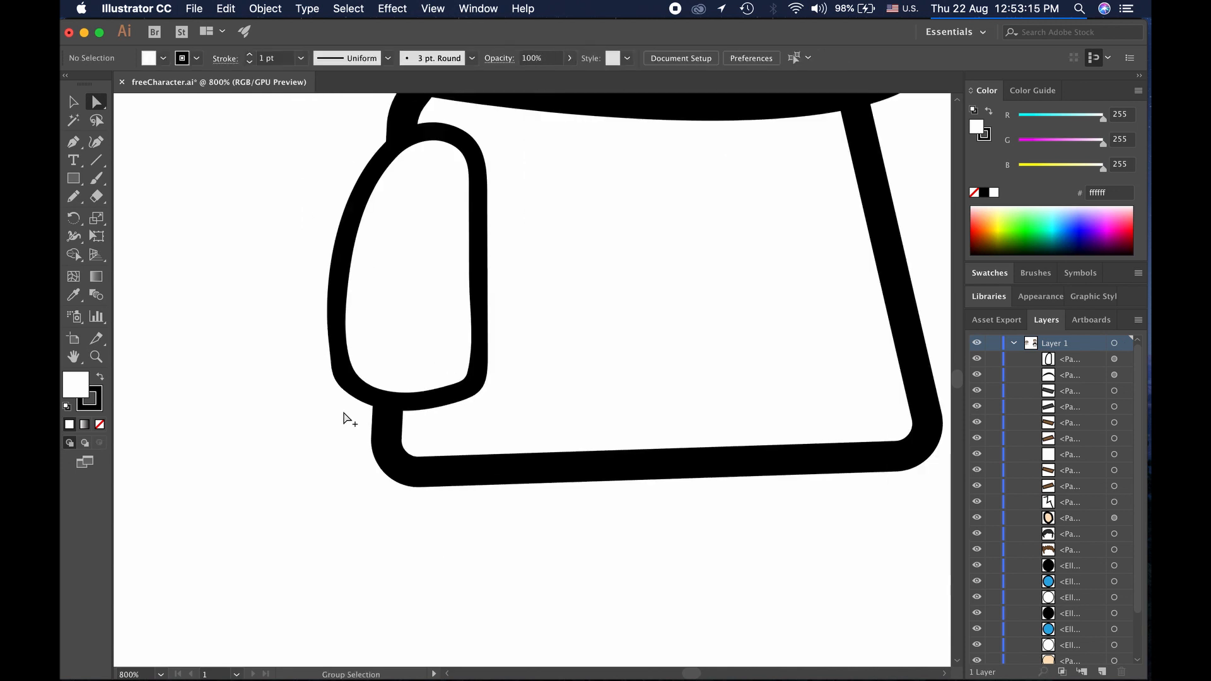
Shorten the sleeve shape by raising its lower edge so more of the shirt's lower corner shows
{"action": "left_click", "coordinate": [399, 404]}
{"action": "left_click", "coordinate": [74, 102]}
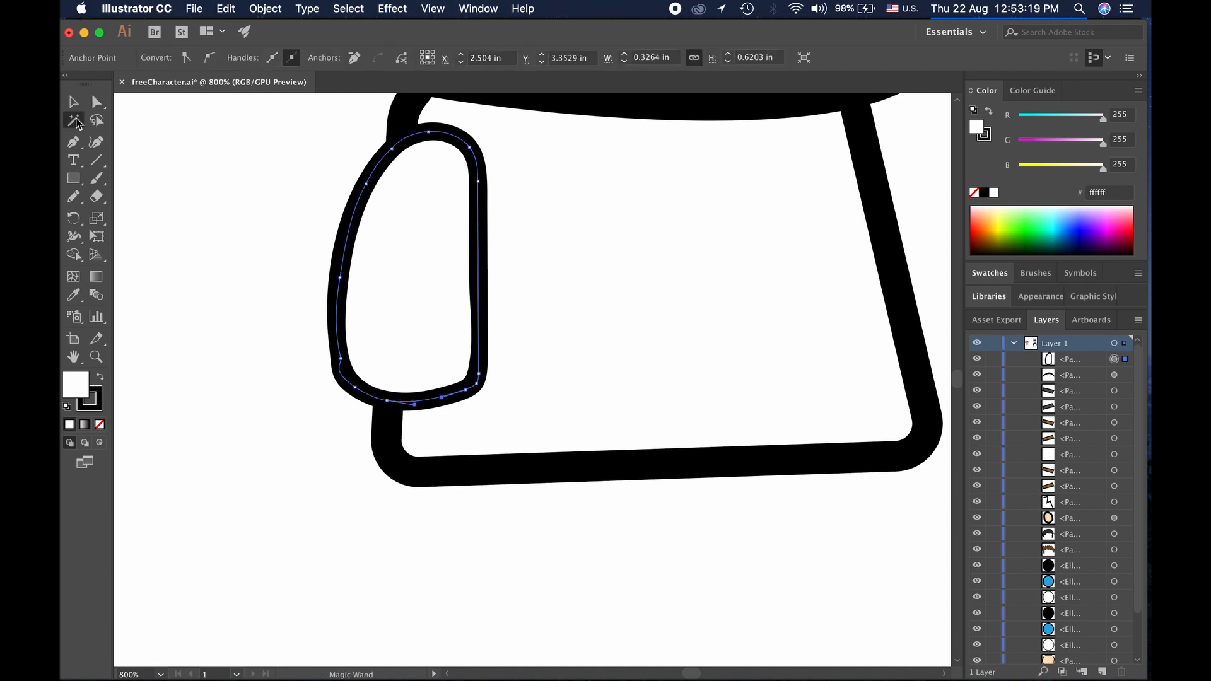
{"action": "left_click_drag", "start_coordinate": [397, 401], "coordinate": [397, 377]}
{"action": "left_click", "coordinate": [322, 421]}
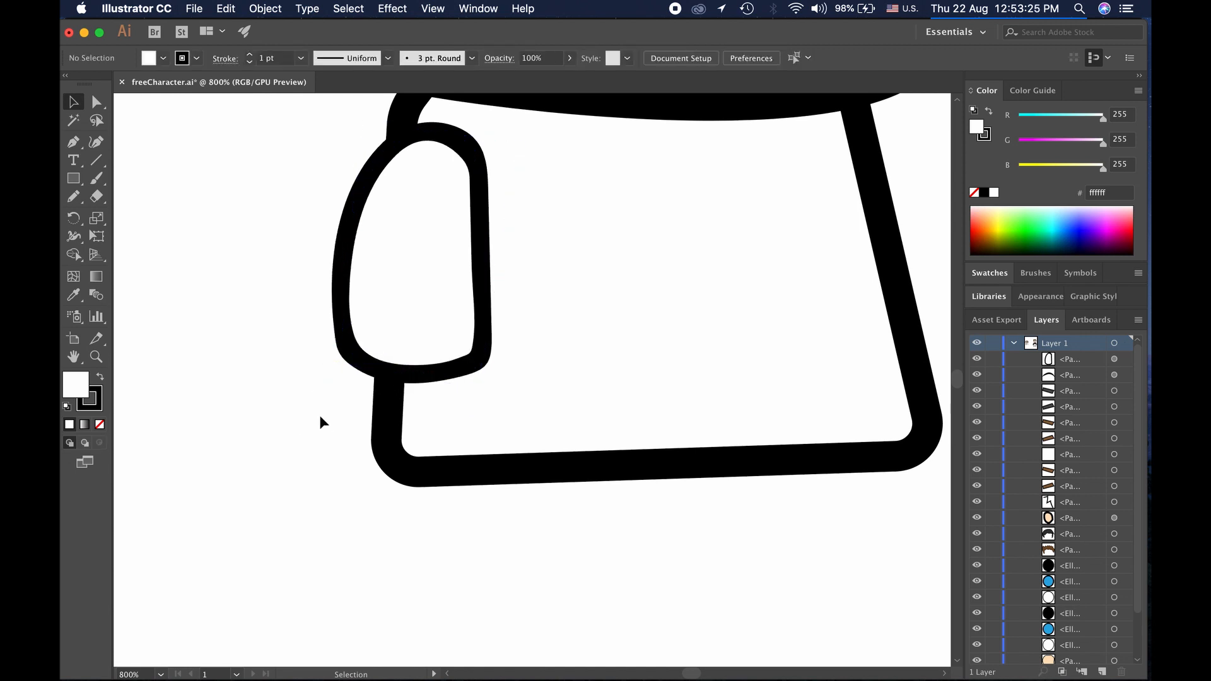
Set the fill to the skin-tone swatch and paint a hand outline with a thumb at the sleeve's end using the Paintbrush
{"action": "left_click", "coordinate": [92, 187]}
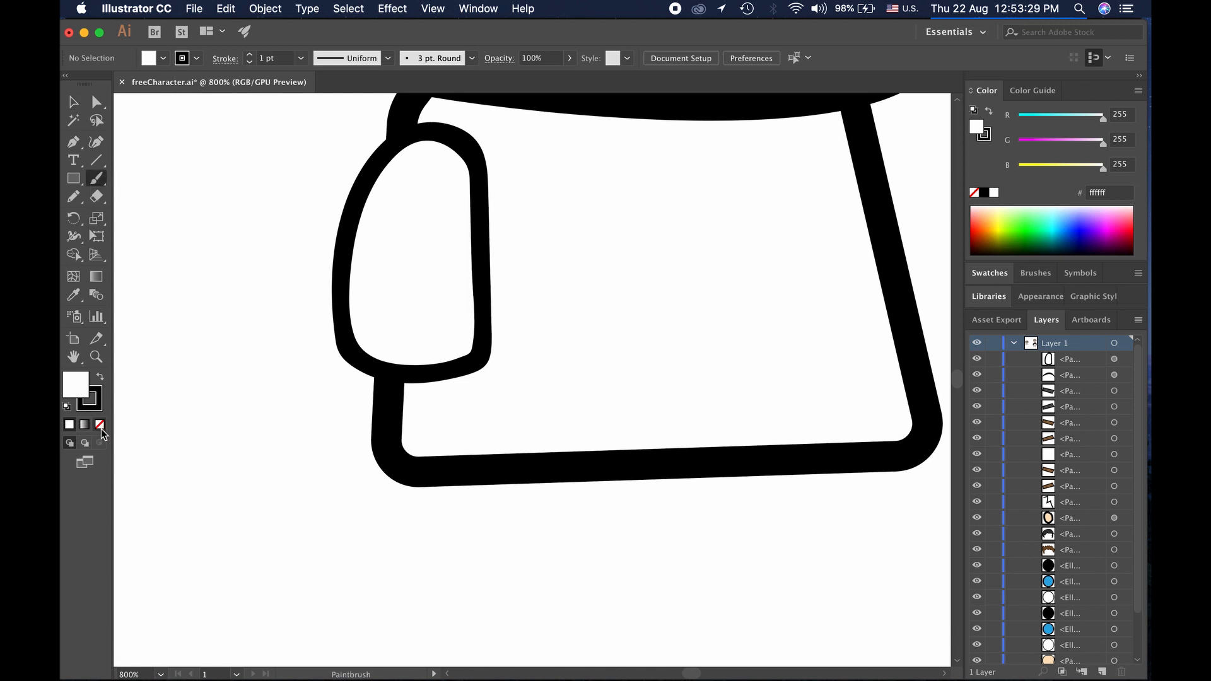
{"action": "left_click", "coordinate": [162, 61]}
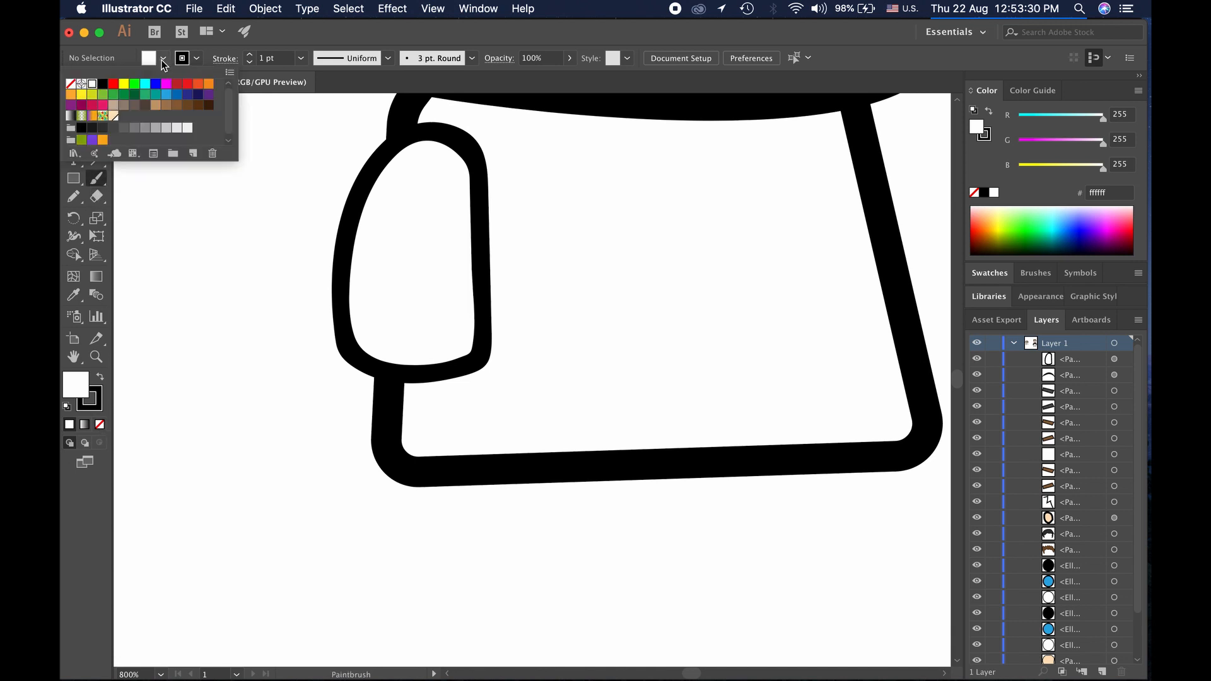
{"action": "left_click", "coordinate": [114, 117]}
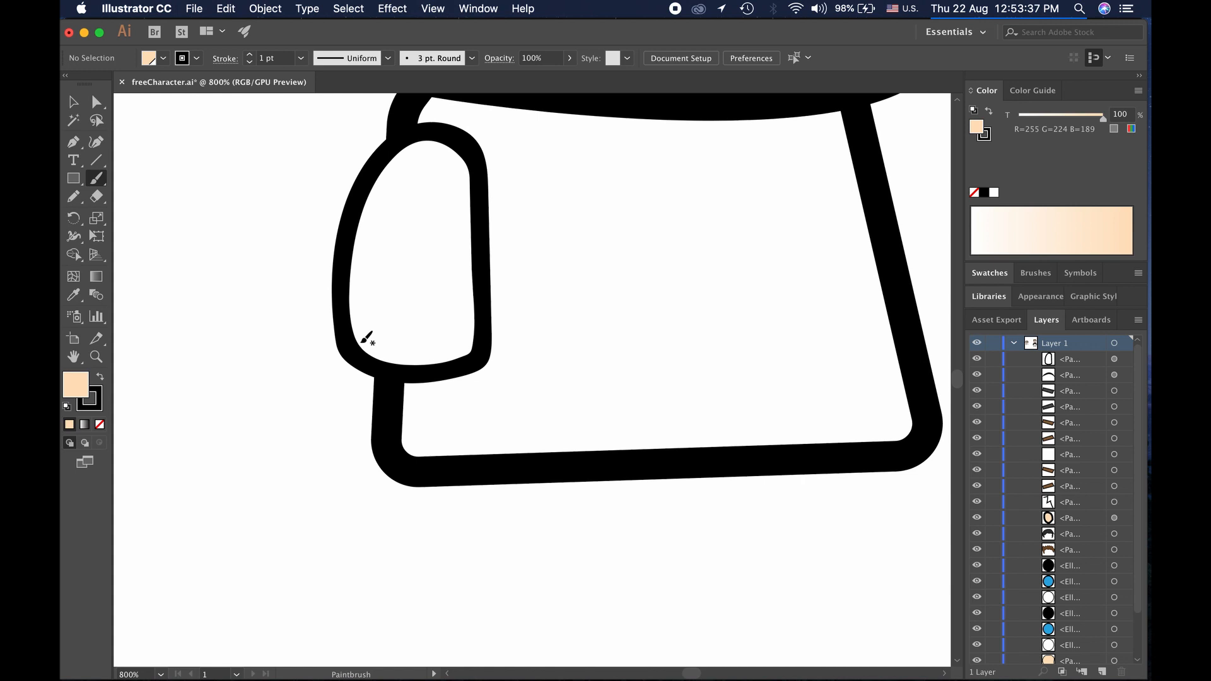
{"action": "mouse_move", "coordinate": [362, 341]}
{"action": "left_mouse_down"}
{"action": "mouse_move", "coordinate": [343, 399]}
{"action": "mouse_move", "coordinate": [372, 449]}
{"action": "mouse_move", "coordinate": [416, 456]}
{"action": "mouse_move", "coordinate": [473, 435]}
{"action": "mouse_move", "coordinate": [470, 408]}
{"action": "mouse_move", "coordinate": [446, 399]}
{"action": "mouse_move", "coordinate": [467, 395]}
{"action": "mouse_move", "coordinate": [473, 362]}
{"action": "mouse_move", "coordinate": [446, 332]}
{"action": "mouse_move", "coordinate": [347, 341]}
{"action": "left_mouse_up"}
Fill the painted hand with the skin-tone swatch (R=255 G=224 B=189) and place it behind the sleeve in the stacking order
{"action": "left_click", "coordinate": [74, 102]}
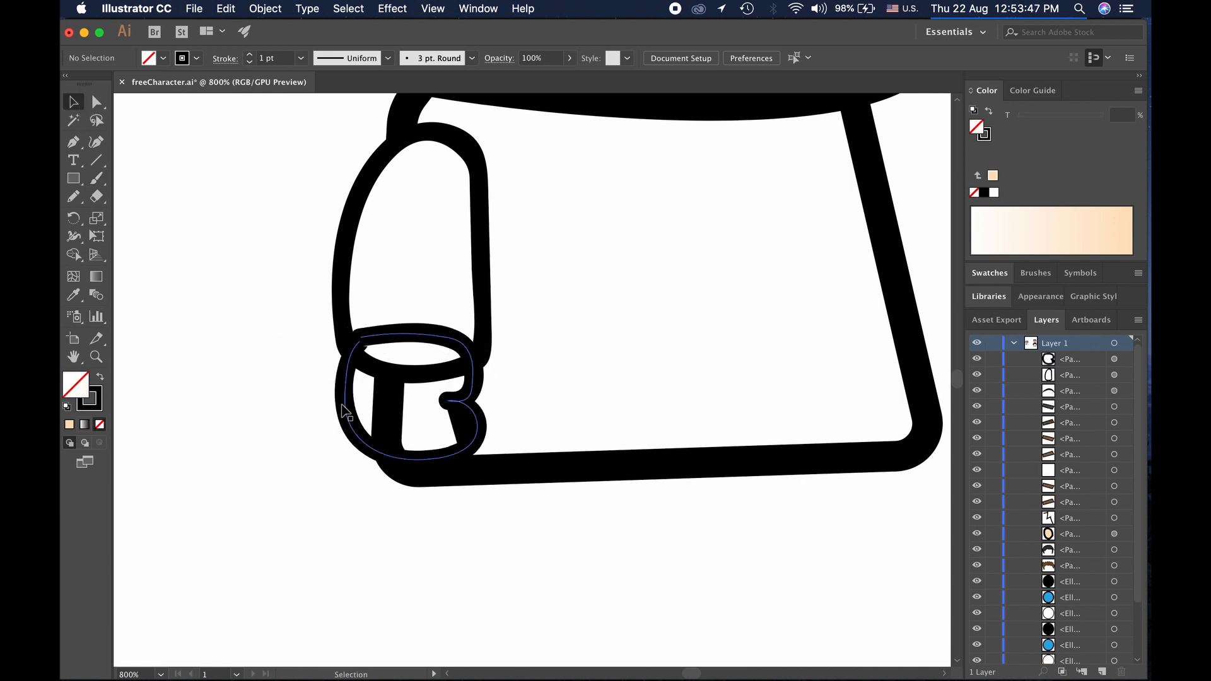
{"action": "left_click", "coordinate": [356, 431]}
{"action": "left_click", "coordinate": [165, 58]}
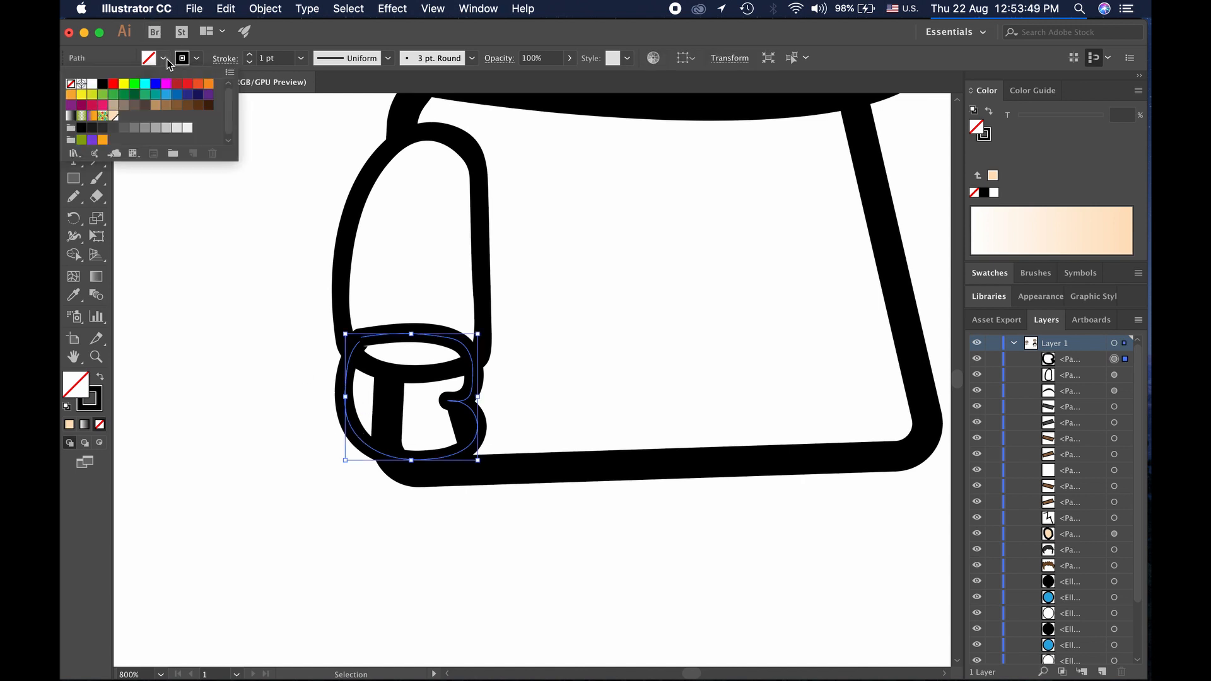
{"action": "left_click", "coordinate": [113, 107]}
{"action": "left_click", "coordinate": [114, 116]}
{"action": "left_click", "coordinate": [191, 318]}
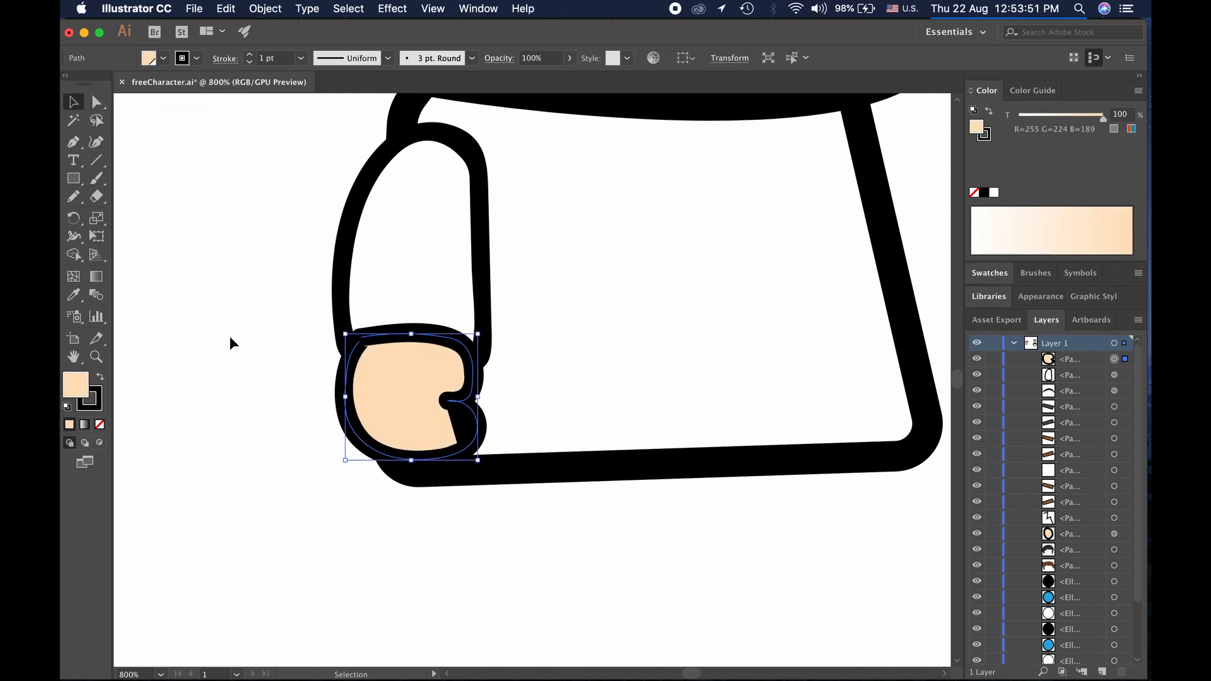
{"action": "left_click", "coordinate": [230, 343]}
{"action": "left_click", "coordinate": [1057, 364]}
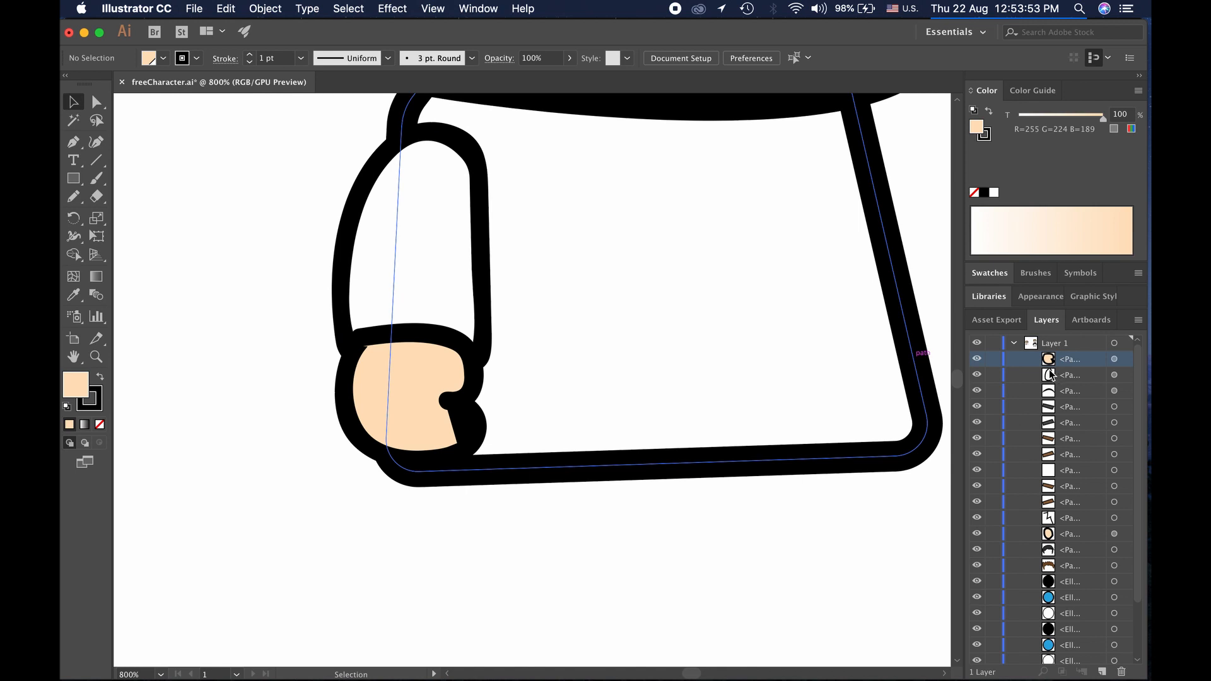
{"action": "left_click_drag", "start_coordinate": [1049, 361], "coordinate": [1049, 382]}
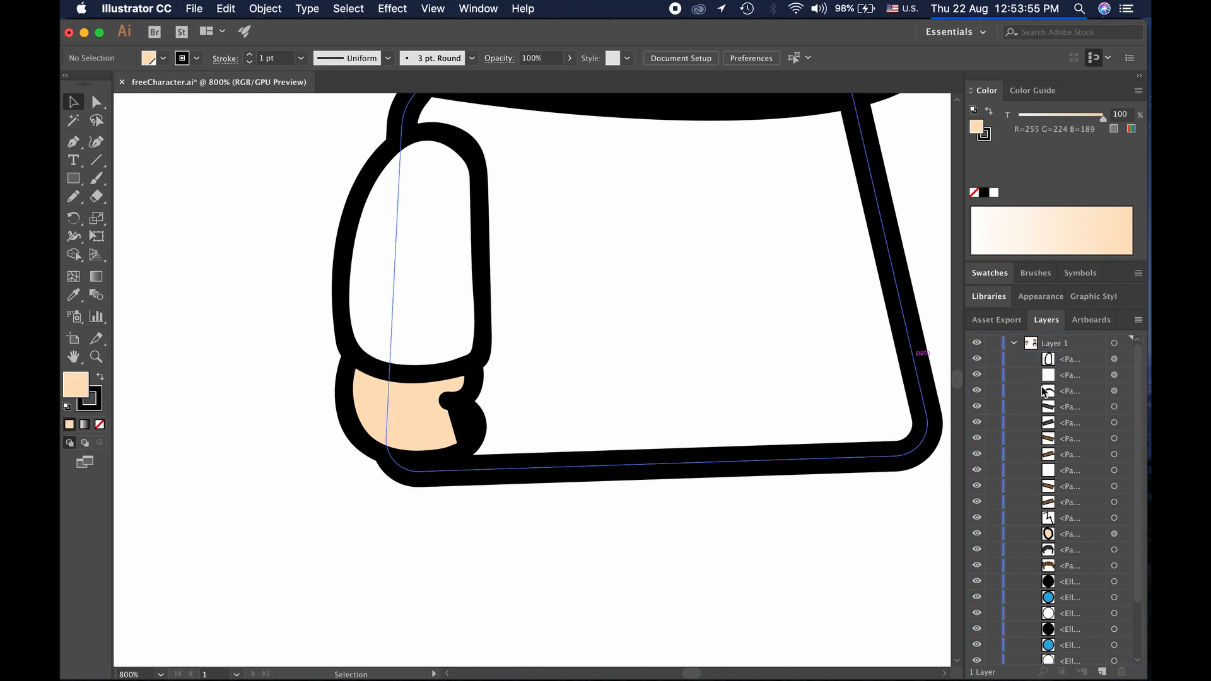
{"action": "left_click", "coordinate": [541, 555]}
Try a 0.75 pt stroke on the hand outline, then restore it to 1 pt
{"action": "left_click", "coordinate": [470, 440]}
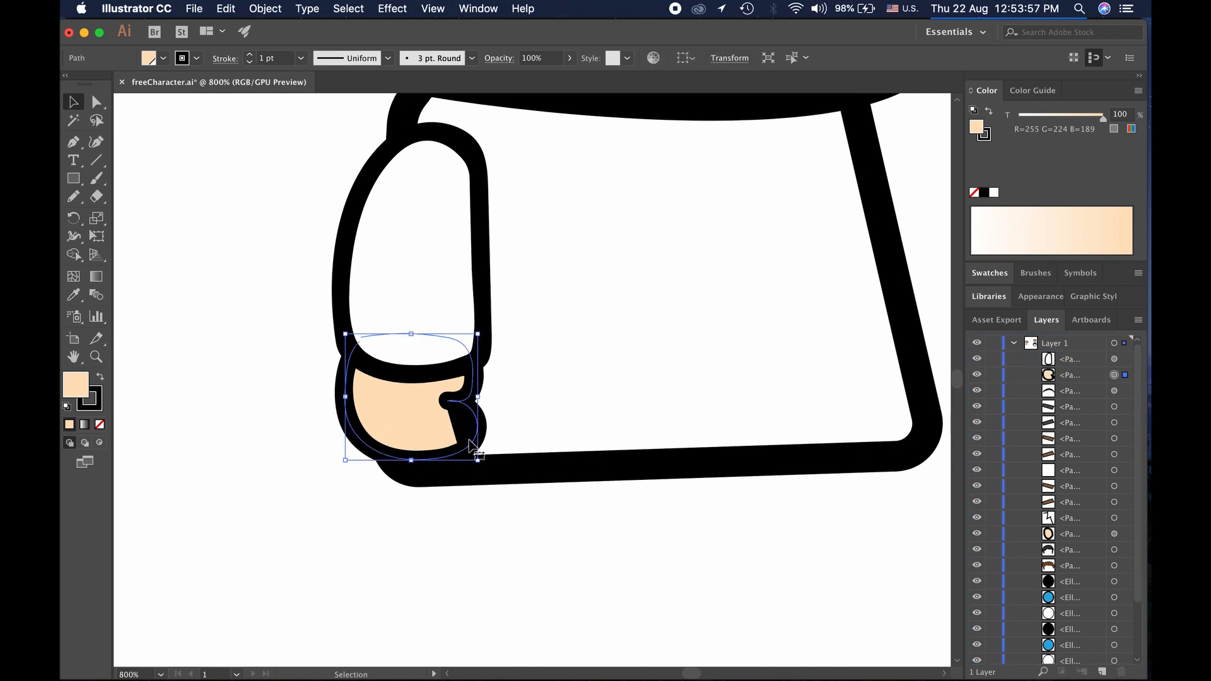
{"action": "left_click", "coordinate": [252, 62]}
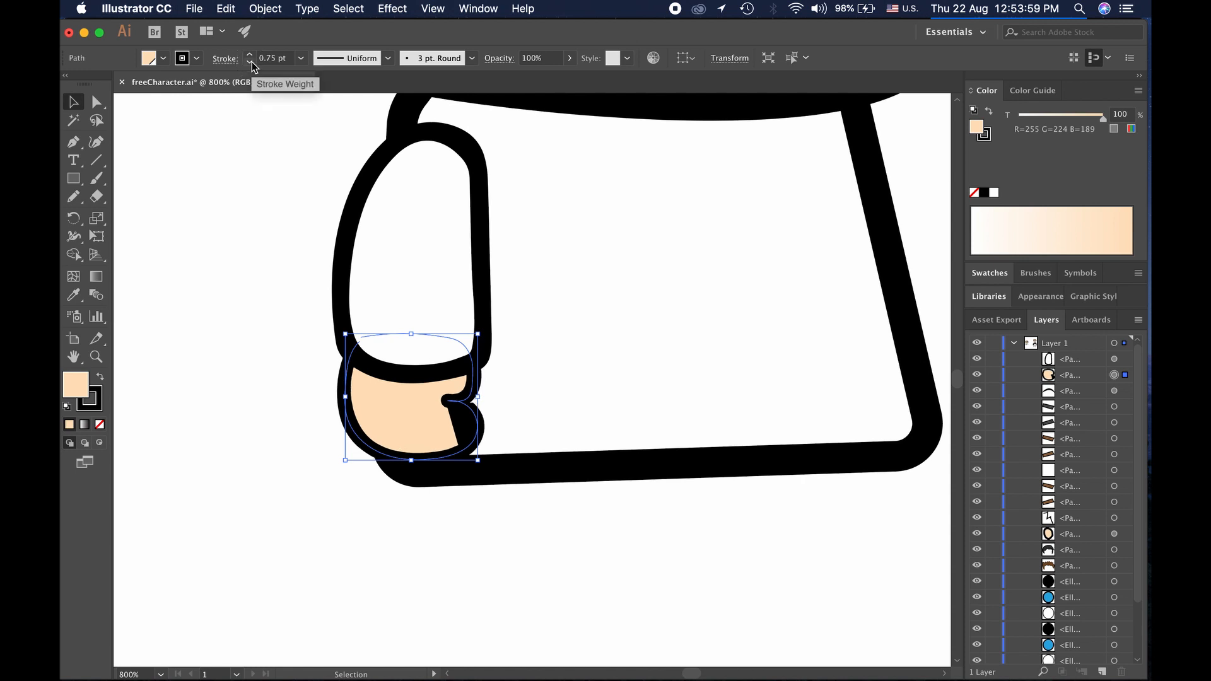
{"action": "left_click", "coordinate": [249, 53]}
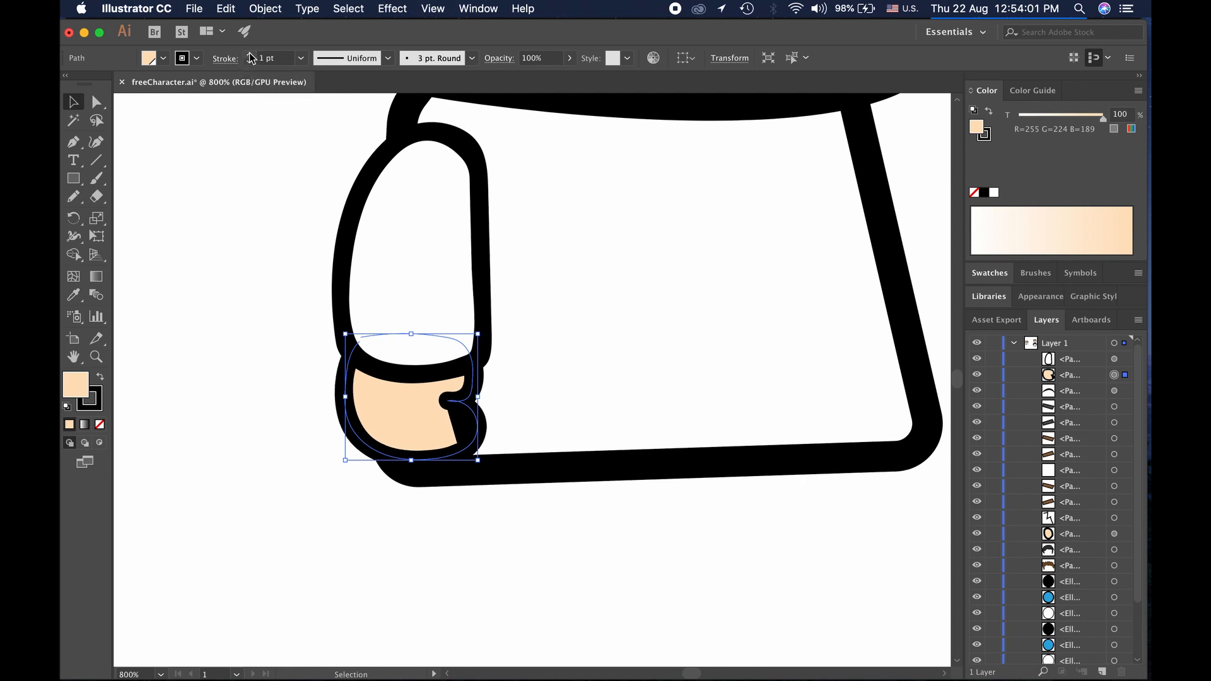
{"action": "left_click", "coordinate": [300, 327]}
Delete the painted hand with the thumb from below the sleeve
{"action": "scroll", "coordinate": [490, 466], "scroll_direction": "up", "scroll_amount": 2}
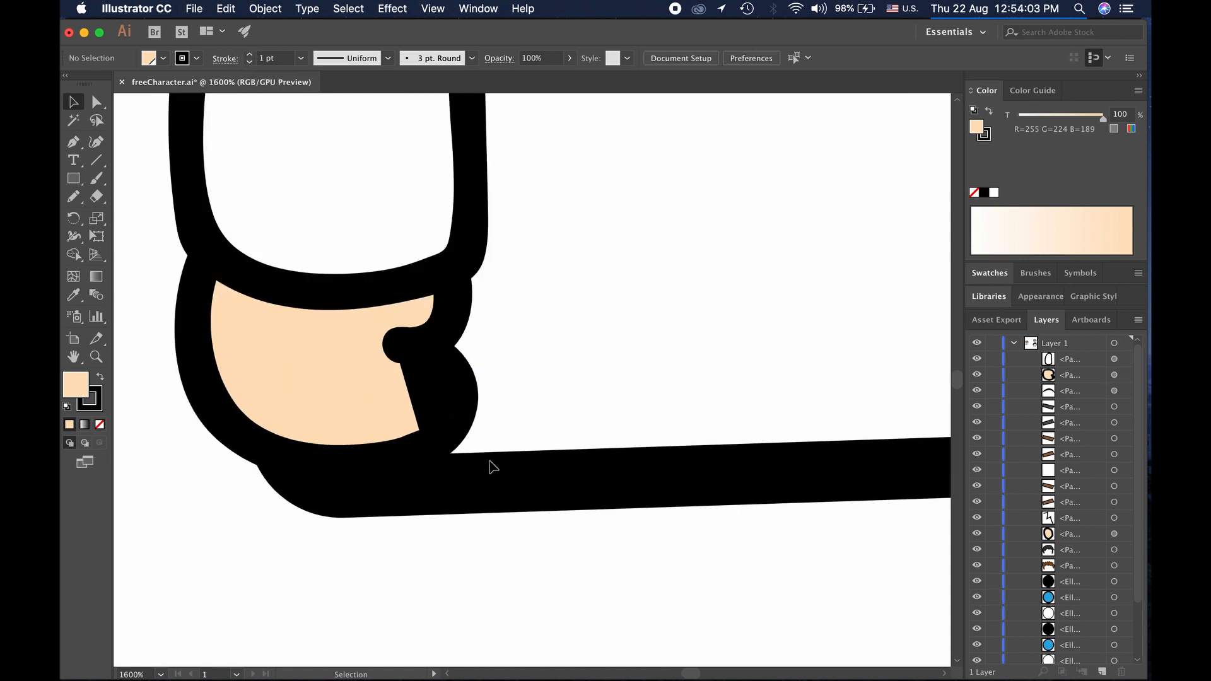
{"action": "left_click", "coordinate": [433, 384]}
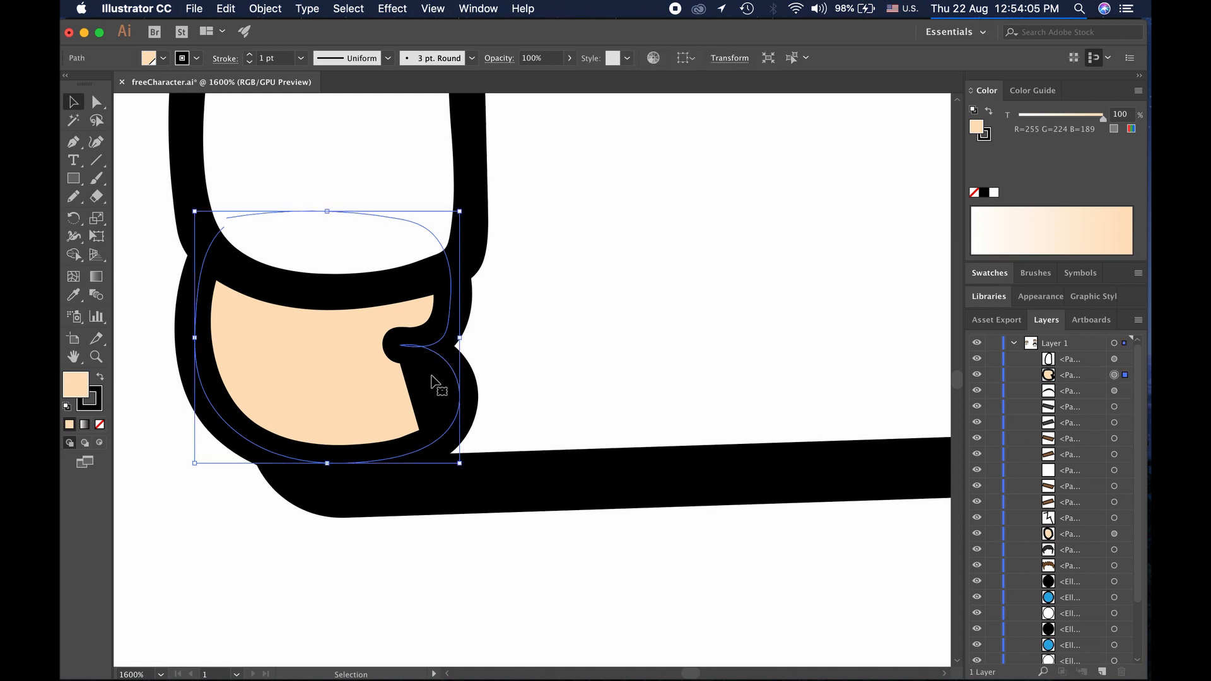
{"action": "key", "text": "Delete"}
Try painting the hand outline below the sleeve with the Paintbrush twice, undoing each stroke
{"action": "left_click", "coordinate": [1048, 361]}
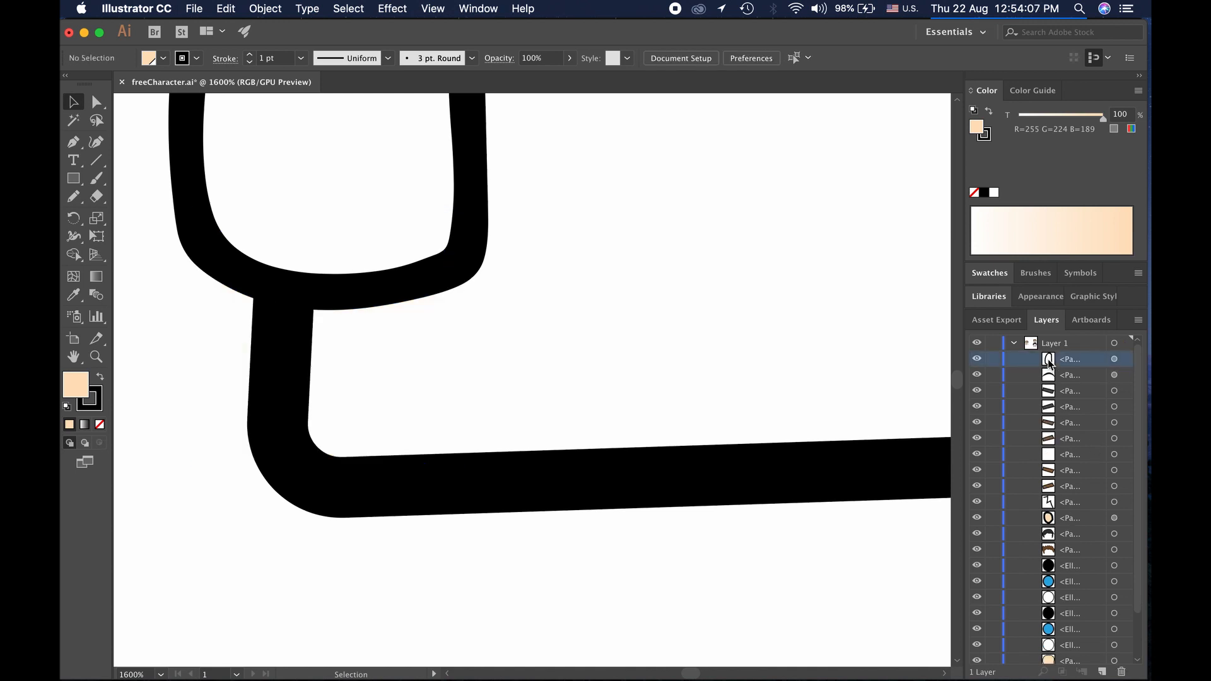
{"action": "left_click", "coordinate": [103, 179]}
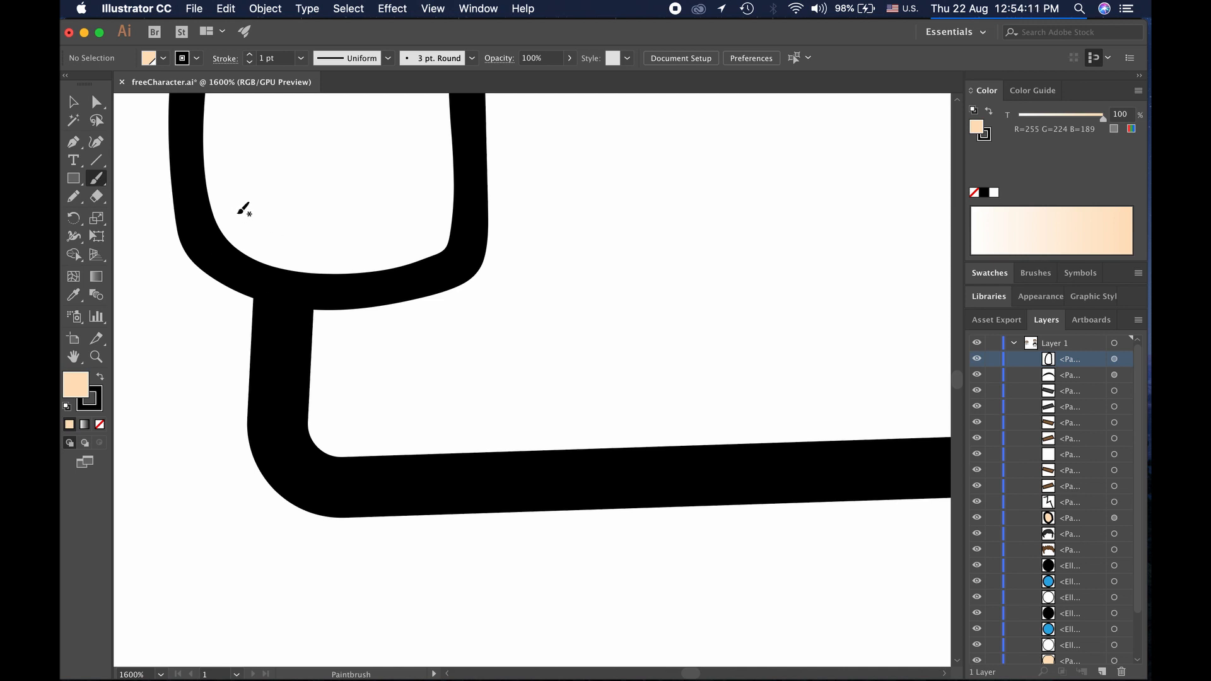
{"action": "mouse_move", "coordinate": [243, 208]}
{"action": "left_mouse_down"}
{"action": "mouse_move", "coordinate": [192, 252]}
{"action": "mouse_move", "coordinate": [188, 358]}
{"action": "mouse_move", "coordinate": [228, 445]}
{"action": "mouse_move", "coordinate": [274, 476]}
{"action": "left_mouse_up"}
{"action": "key", "text": "super+z"}
{"action": "mouse_move", "coordinate": [295, 221]}
{"action": "left_mouse_down"}
{"action": "mouse_move", "coordinate": [206, 236]}
{"action": "mouse_move", "coordinate": [184, 274]}
{"action": "mouse_move", "coordinate": [187, 359]}
{"action": "mouse_move", "coordinate": [239, 430]}
{"action": "mouse_move", "coordinate": [360, 444]}
{"action": "mouse_move", "coordinate": [444, 393]}
{"action": "mouse_move", "coordinate": [446, 343]}
{"action": "mouse_move", "coordinate": [422, 288]}
{"action": "mouse_move", "coordinate": [355, 241]}
{"action": "mouse_move", "coordinate": [289, 216]}
{"action": "left_mouse_up"}
{"action": "key", "text": "super+z"}
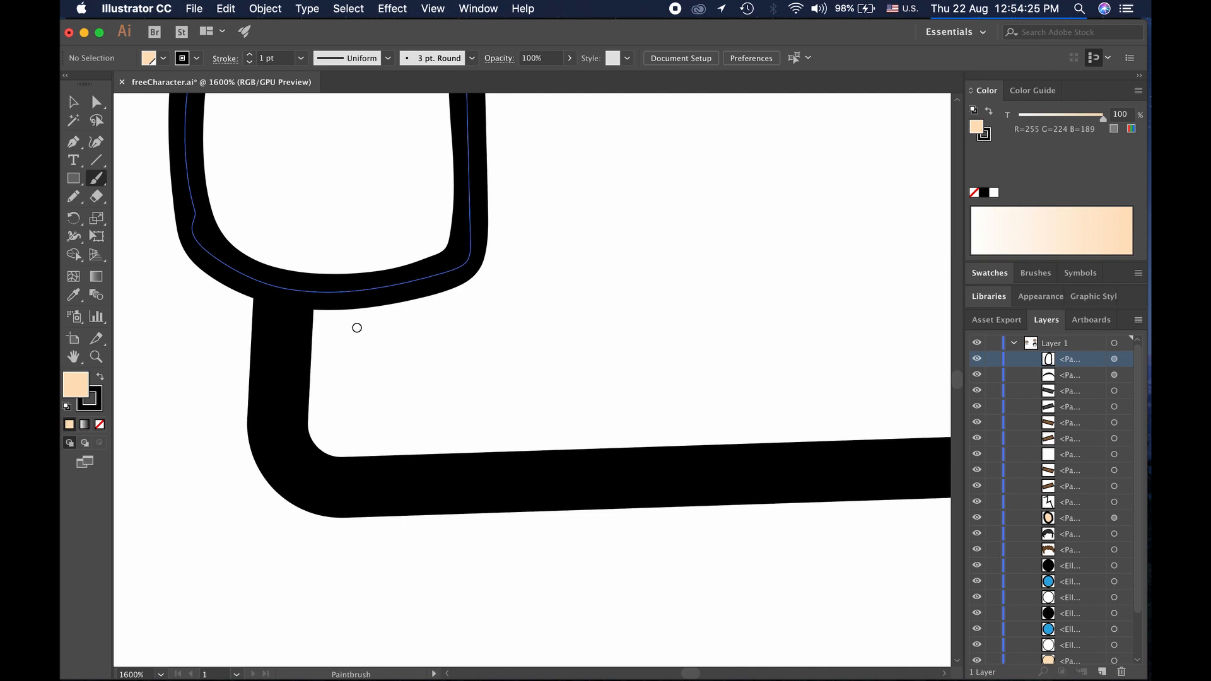
Paint a simple rounded hand outline at the sleeve's end with the Paintbrush and fill it with the skin-tone swatch
{"action": "scroll", "coordinate": [357, 327], "scroll_direction": "down", "scroll_amount": 3}
{"action": "mouse_move", "coordinate": [341, 288]}
{"action": "left_mouse_down"}
{"action": "mouse_move", "coordinate": [320, 283]}
{"action": "mouse_move", "coordinate": [292, 304]}
{"action": "mouse_move", "coordinate": [288, 345]}
{"action": "mouse_move", "coordinate": [305, 366]}
{"action": "mouse_move", "coordinate": [352, 382]}
{"action": "mouse_move", "coordinate": [393, 377]}
{"action": "mouse_move", "coordinate": [405, 346]}
{"action": "mouse_move", "coordinate": [378, 289]}
{"action": "mouse_move", "coordinate": [334, 281]}
{"action": "left_mouse_up"}
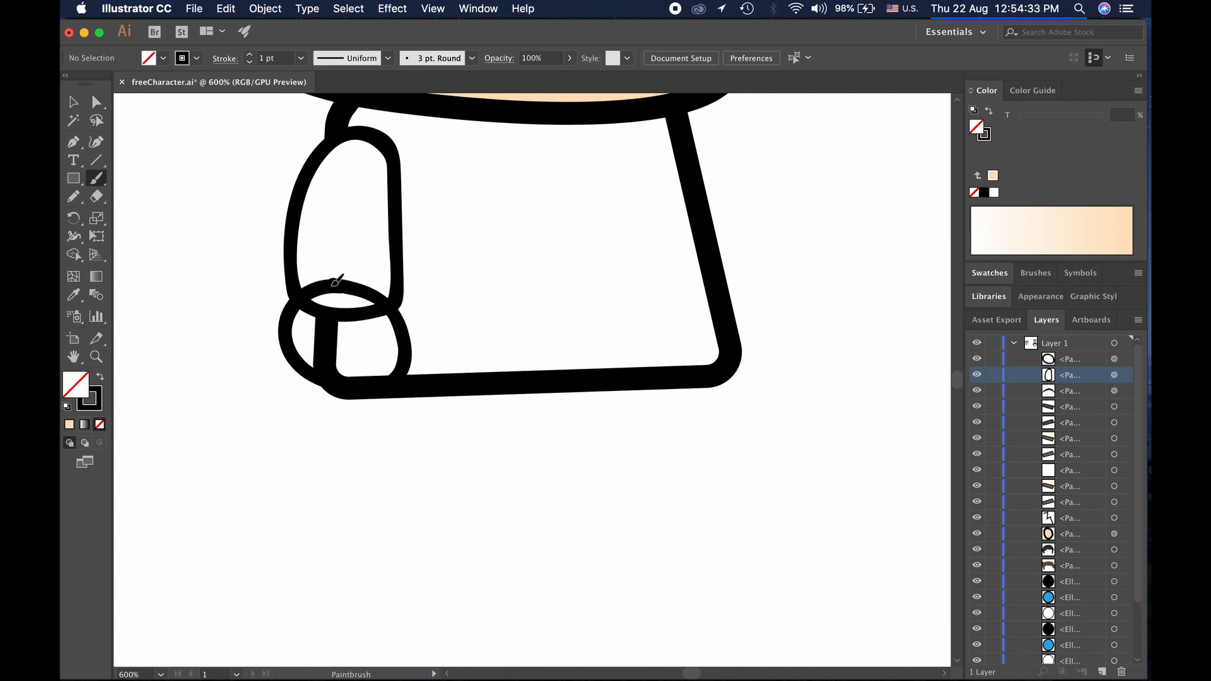
{"action": "left_click", "coordinate": [73, 102]}
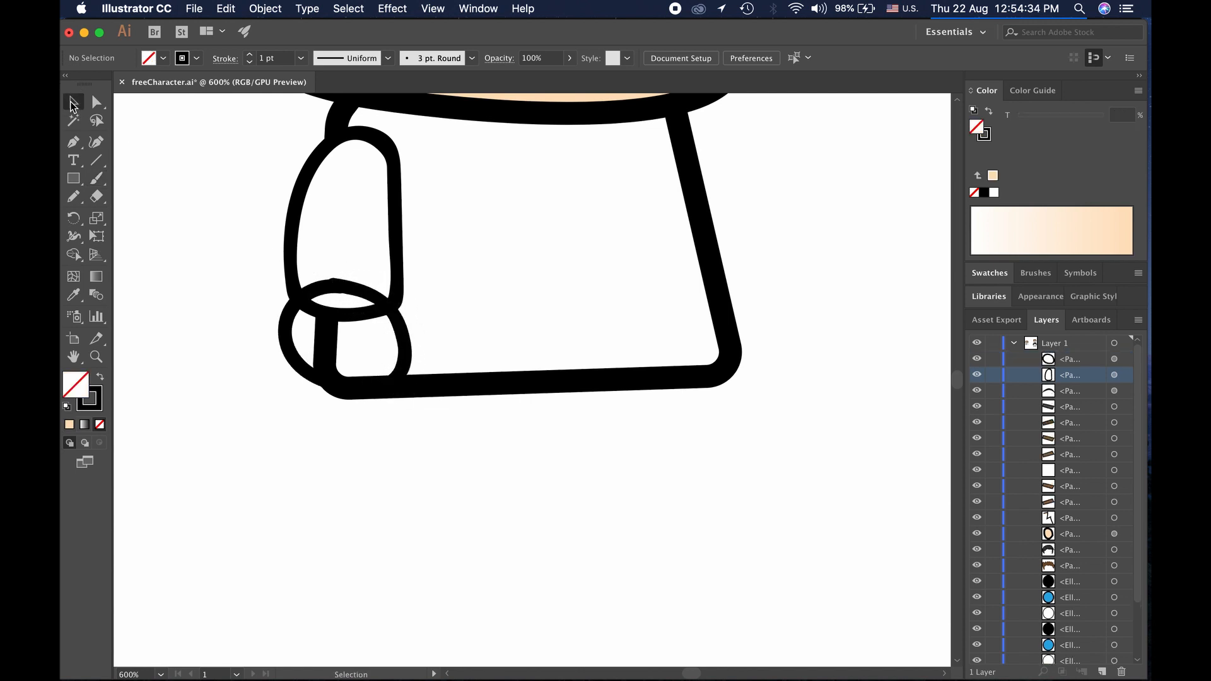
{"action": "left_click", "coordinate": [404, 346]}
{"action": "left_click", "coordinate": [165, 59]}
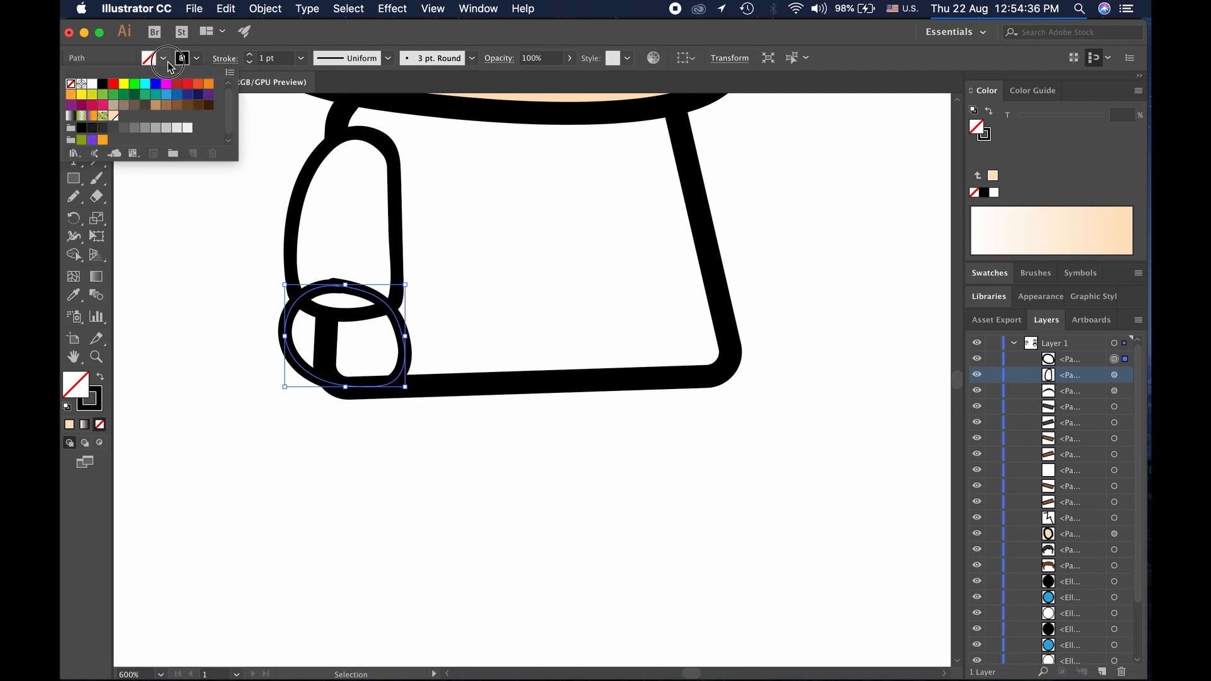
{"action": "left_click", "coordinate": [113, 116]}
Place the rounded hand behind the sleeve in the stacking order and nudge it slightly to the right
{"action": "left_click_drag", "start_coordinate": [1065, 367], "coordinate": [1047, 382]}
{"action": "left_click", "coordinate": [660, 440]}
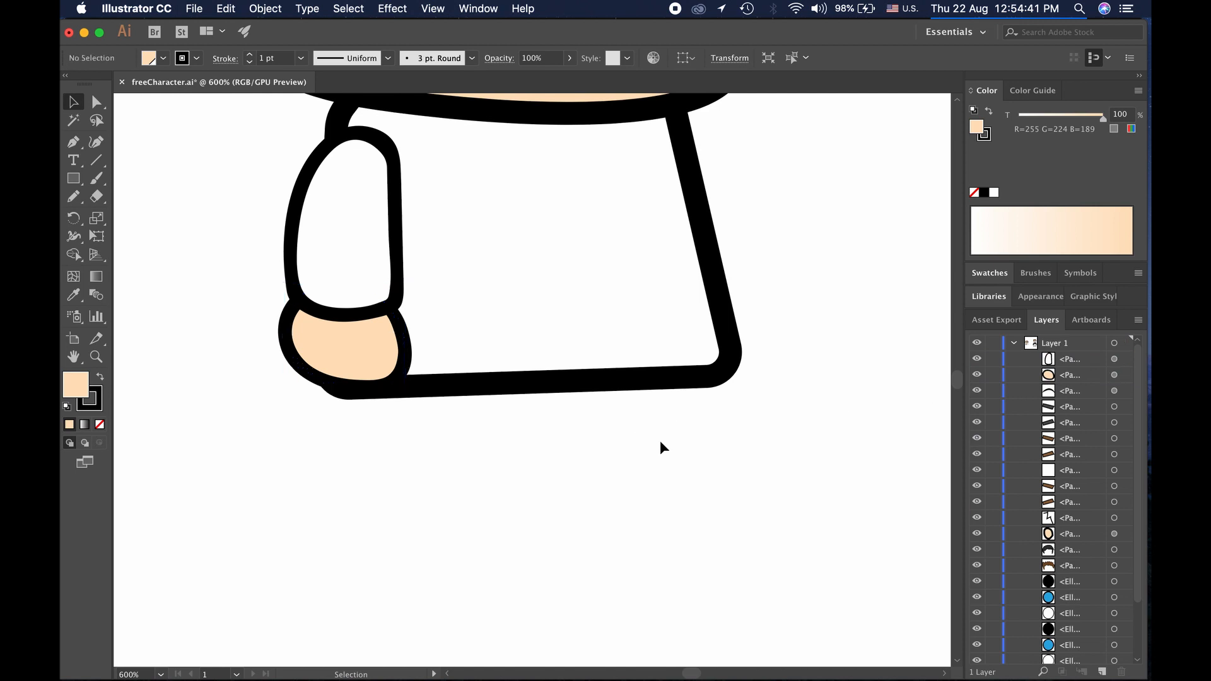
{"action": "left_click", "coordinate": [389, 382]}
{"action": "key", "text": "Right"}
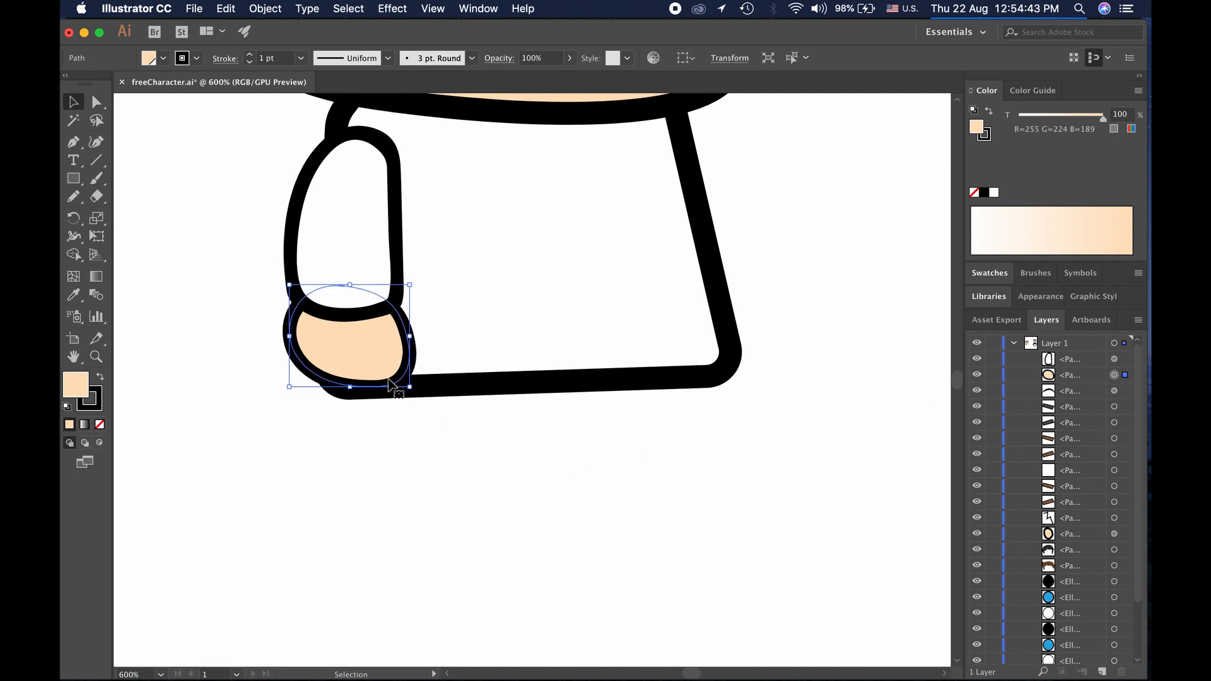
{"action": "left_click", "coordinate": [431, 409]}
Draw a short finger line inward from the hand's right edge using the Pencil tool with no fill
{"action": "left_click", "coordinate": [74, 196]}
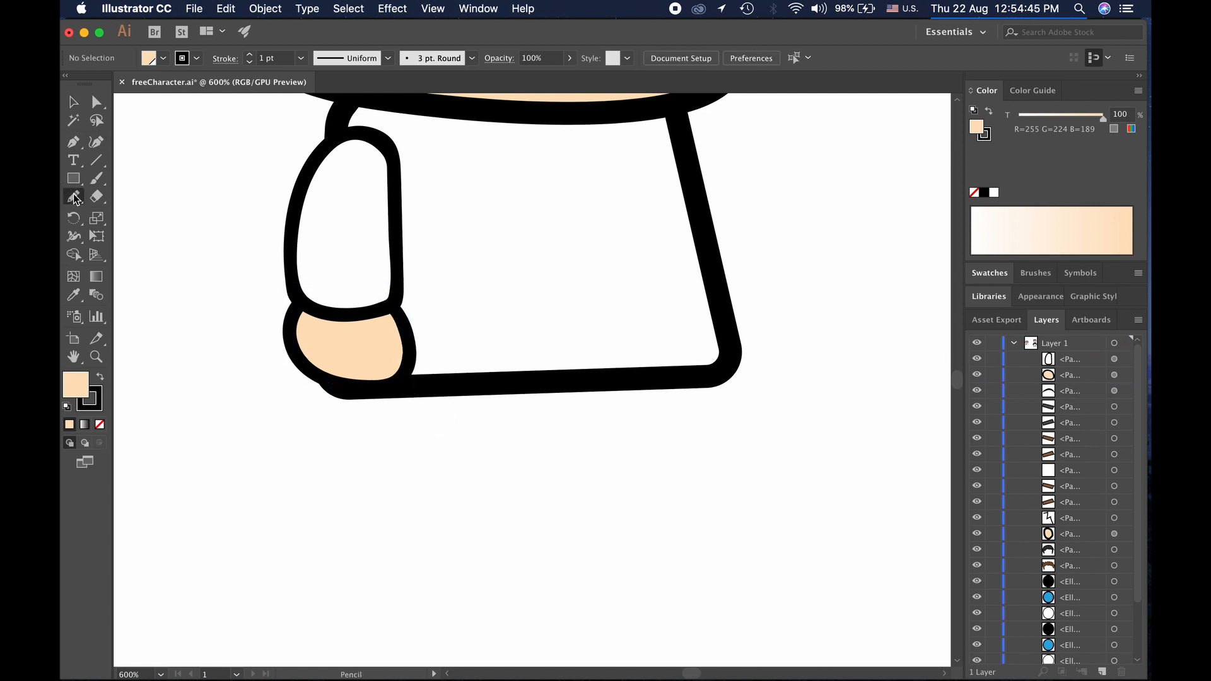
{"action": "left_click", "coordinate": [162, 58]}
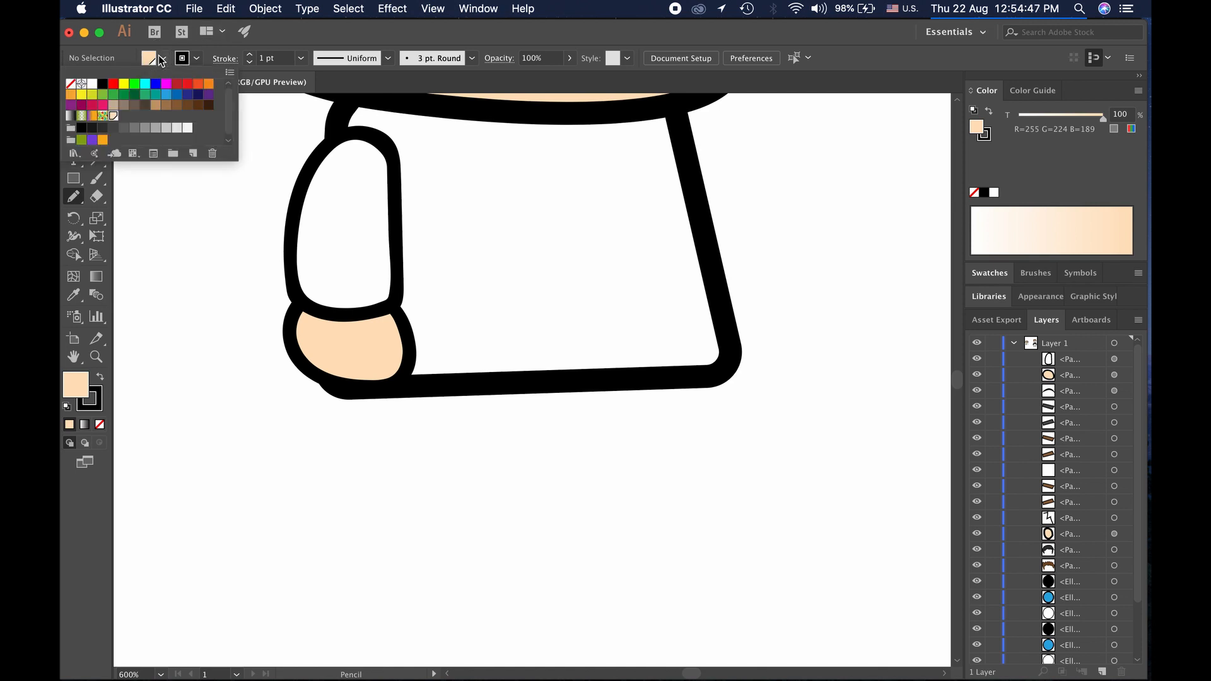
{"action": "left_click", "coordinate": [70, 83]}
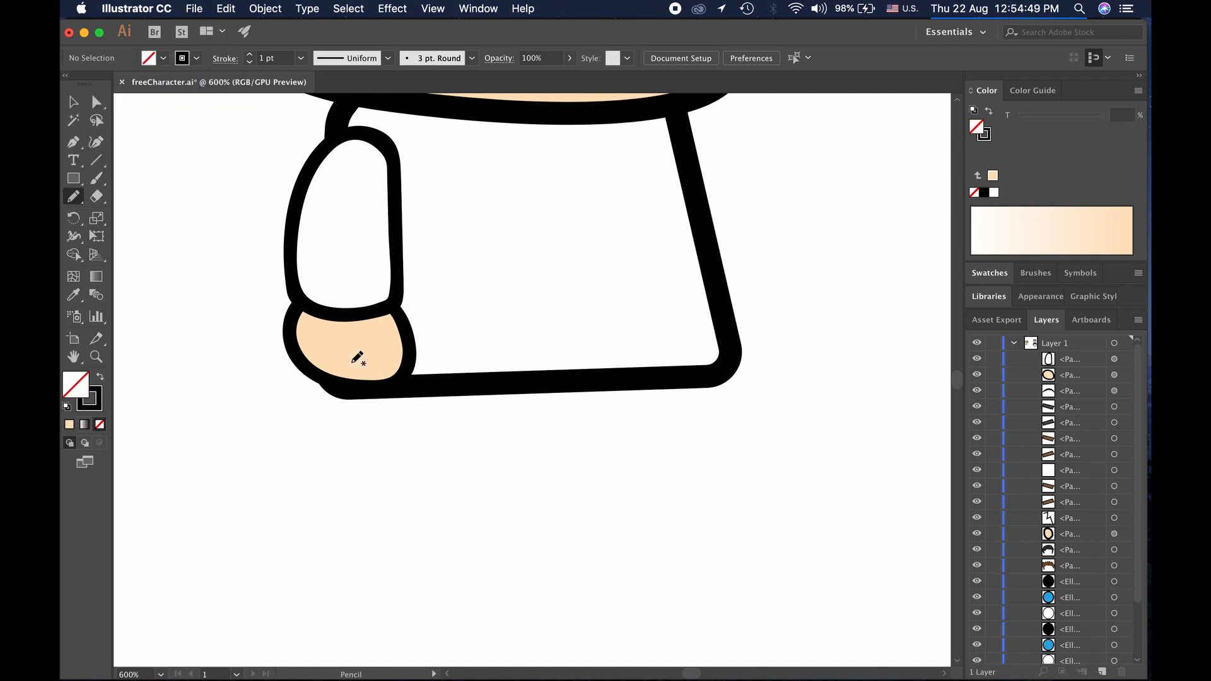
{"action": "left_click_drag", "start_coordinate": [409, 337], "coordinate": [371, 342]}
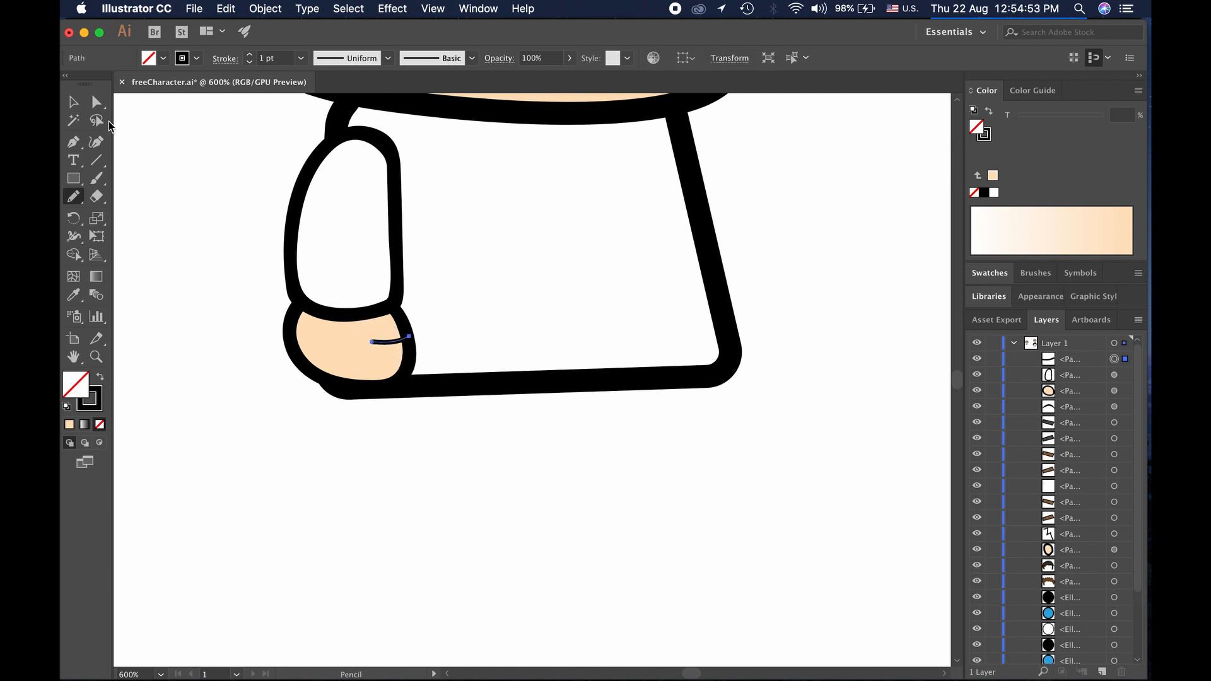
Set the finger line's stroke weight to 2 pt
{"action": "left_click", "coordinate": [73, 101]}
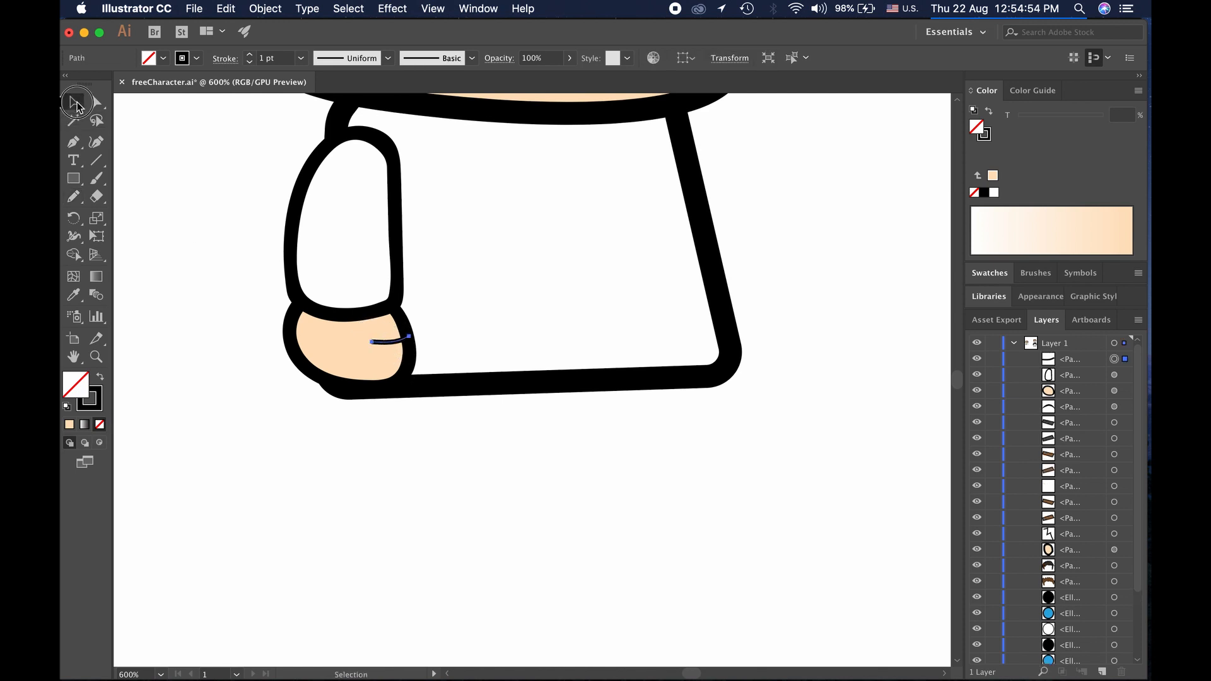
{"action": "left_click", "coordinate": [250, 54]}
{"action": "left_click", "coordinate": [250, 54]}
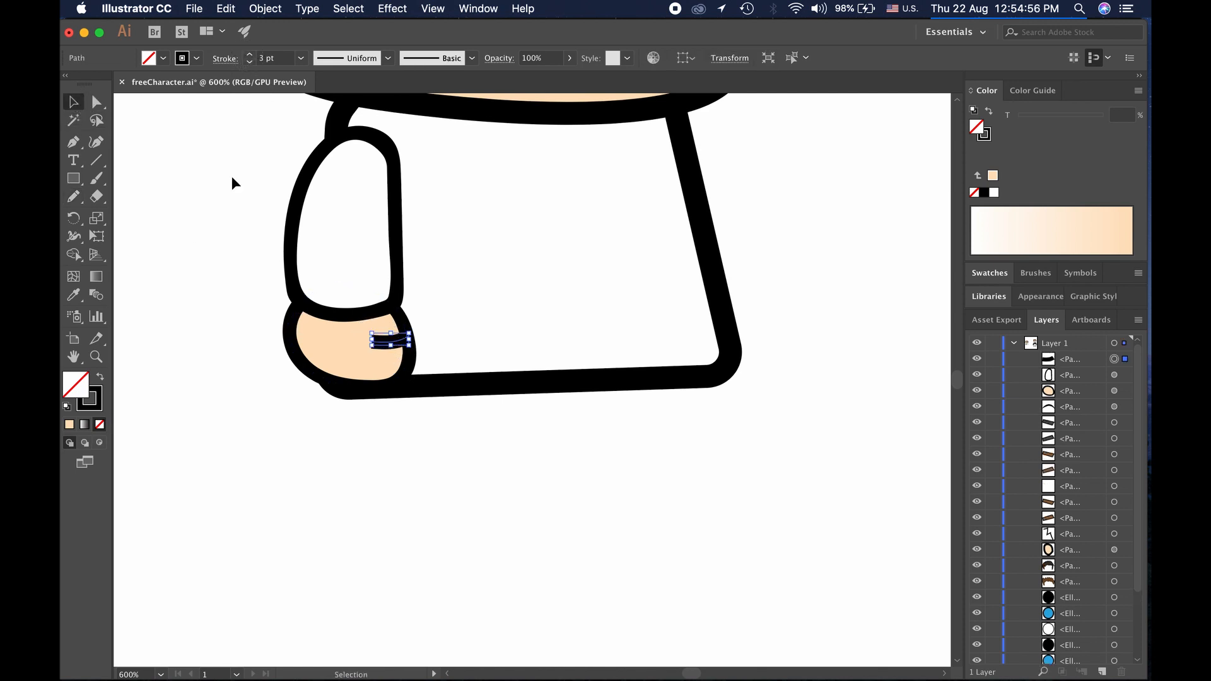
{"action": "left_click", "coordinate": [250, 63]}
{"action": "left_click", "coordinate": [222, 351]}
Rotate the finger line slightly clockwise and nudge it lower on the hand
{"action": "left_click", "coordinate": [383, 343]}
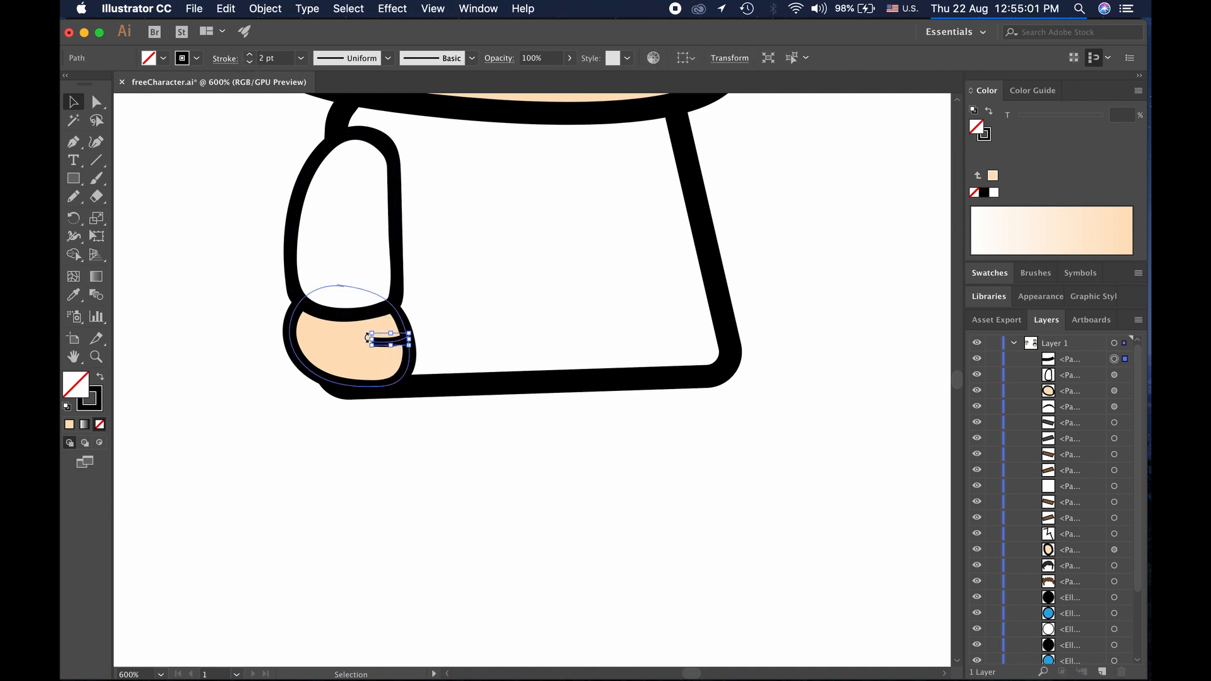
{"action": "left_click_drag", "start_coordinate": [367, 333], "coordinate": [369, 328]}
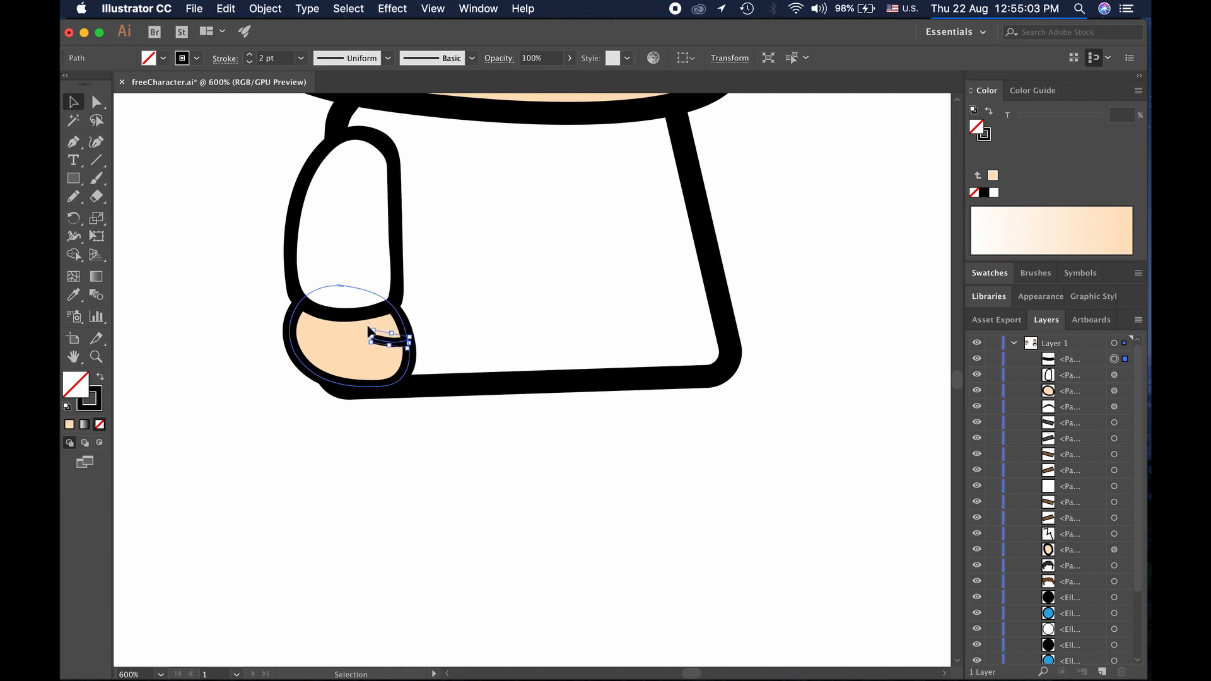
{"action": "key", "text": "Down"}
{"action": "key", "text": "Down"}
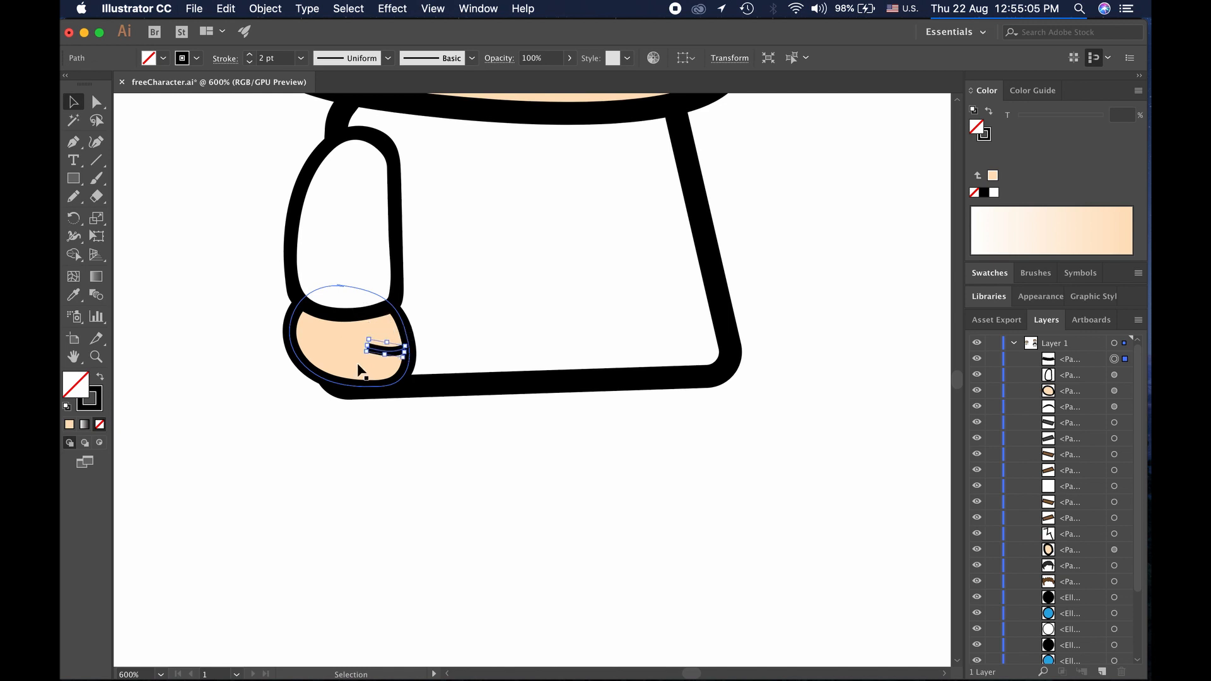
{"action": "left_click", "coordinate": [305, 494]}
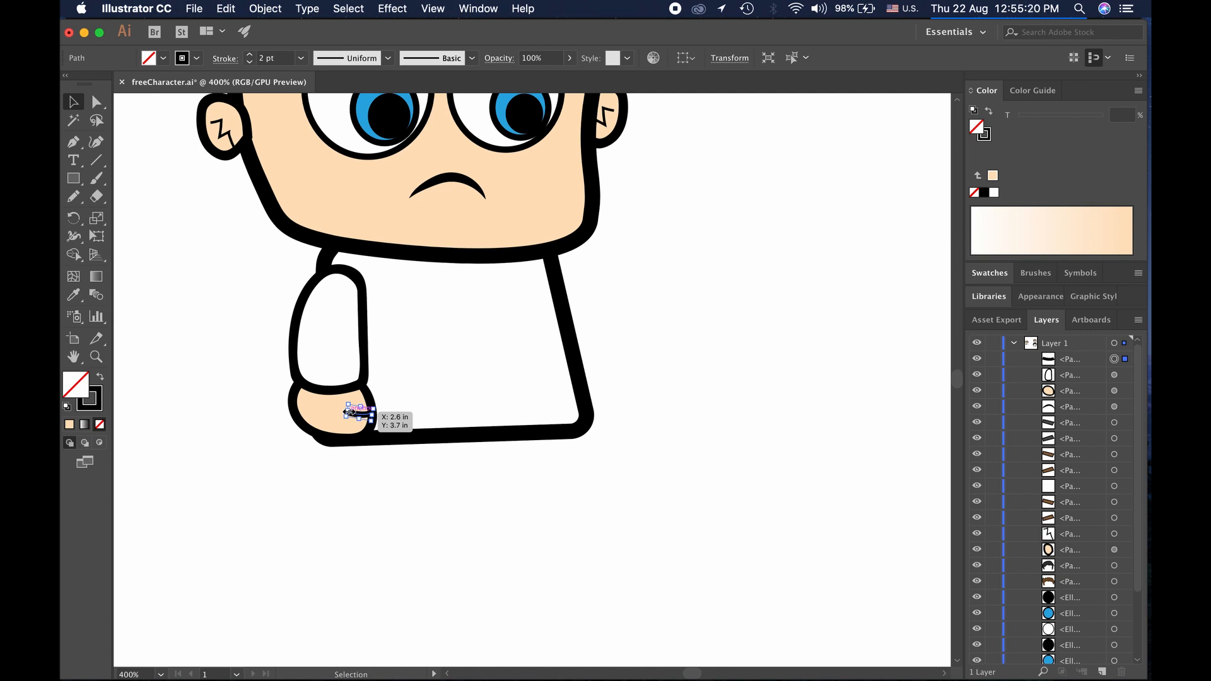
Shorten the finger line from its inner end so it forms a small stub at the hand's right edge
{"action": "left_click_drag", "start_coordinate": [348, 412], "coordinate": [350, 413]}
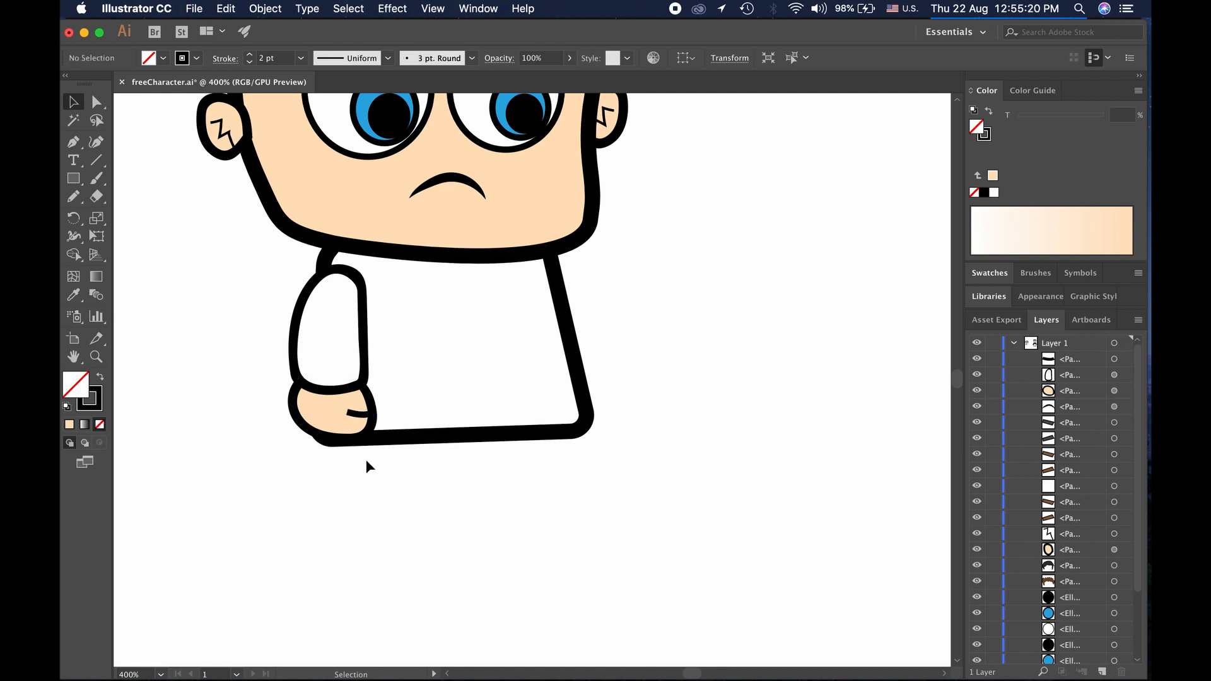
{"action": "left_click", "coordinate": [366, 461]}
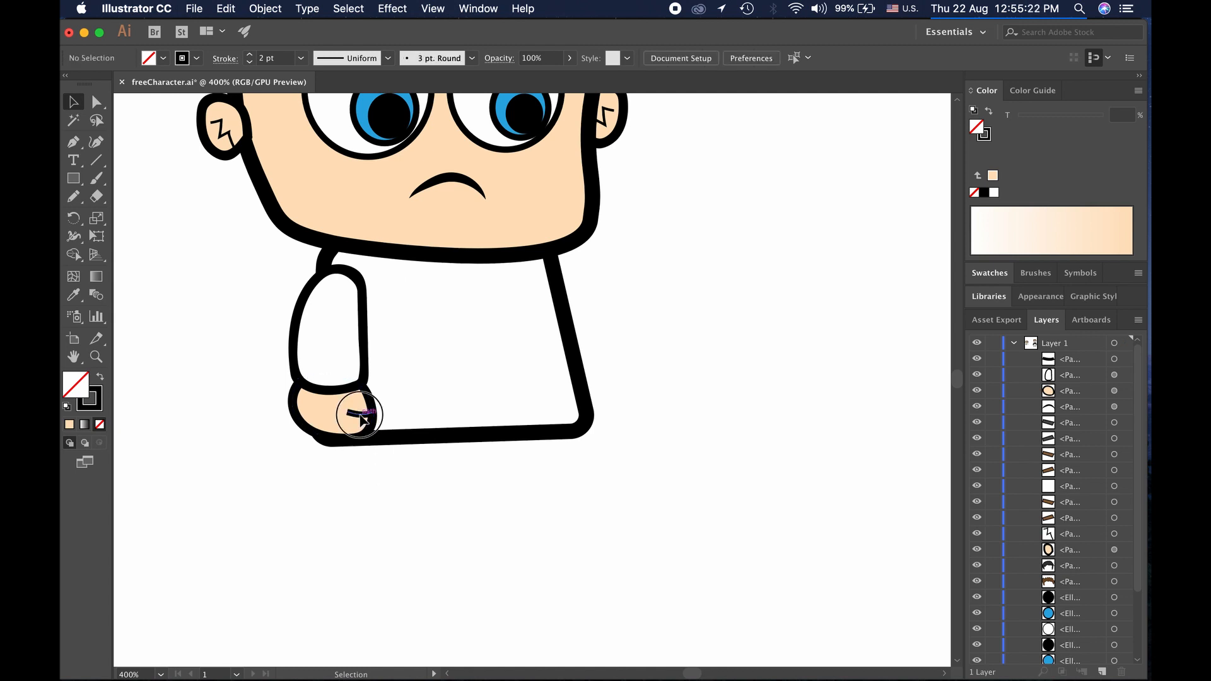
{"action": "left_click", "coordinate": [356, 413]}
{"action": "left_click_drag", "start_coordinate": [348, 412], "coordinate": [362, 415]}
{"action": "left_click", "coordinate": [381, 491]}
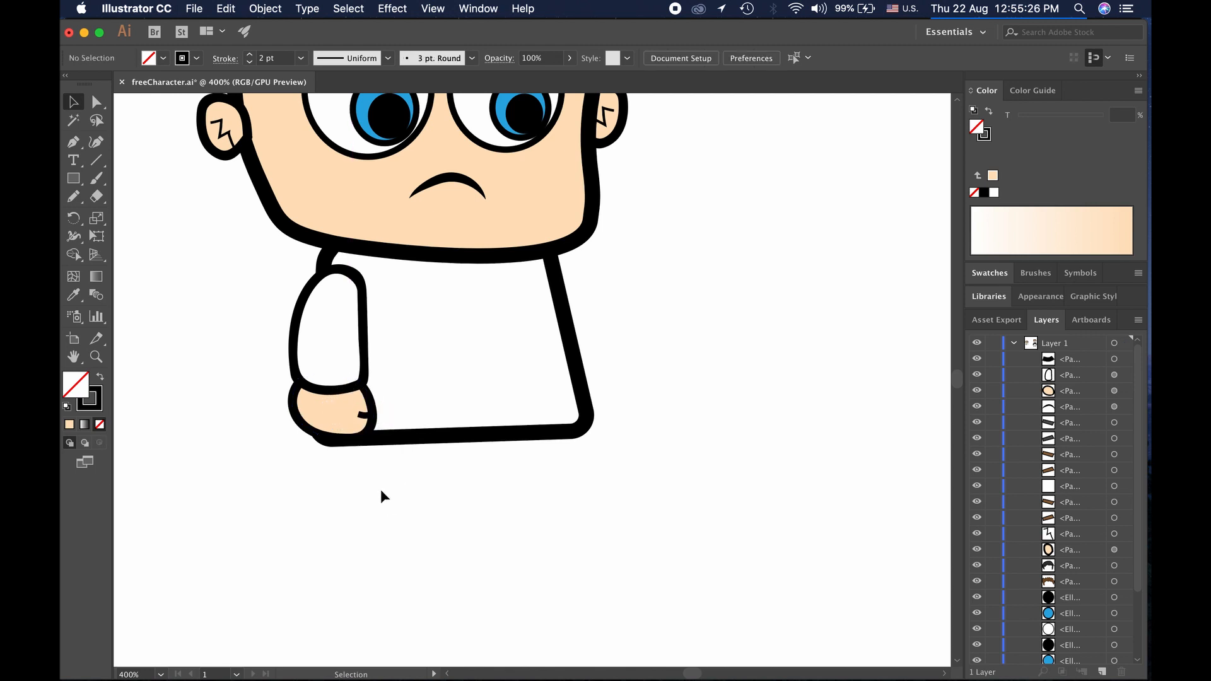
Duplicate the left sleeve and hand together and place the copy over the body's lower right side
{"action": "left_click", "coordinate": [369, 421]}
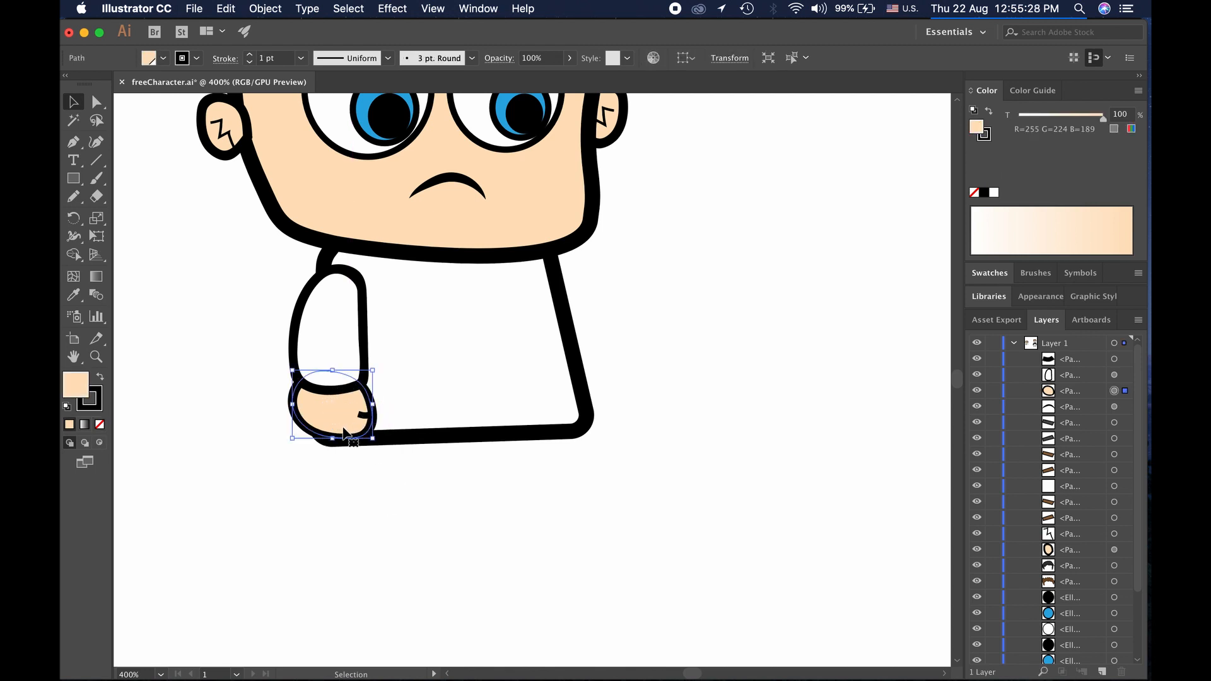
{"action": "left_click", "coordinate": [343, 335], "text": "shift"}
{"action": "left_click_drag", "start_coordinate": [323, 431], "coordinate": [524, 458]}
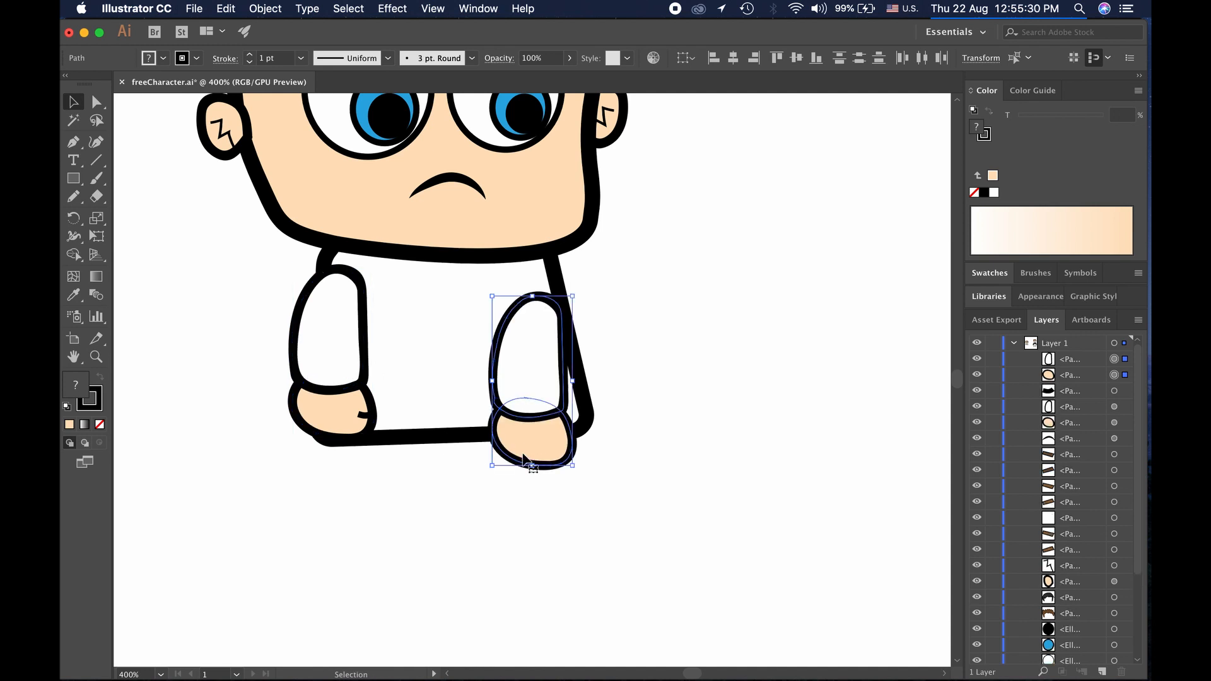
{"action": "right_click", "coordinate": [531, 377]}
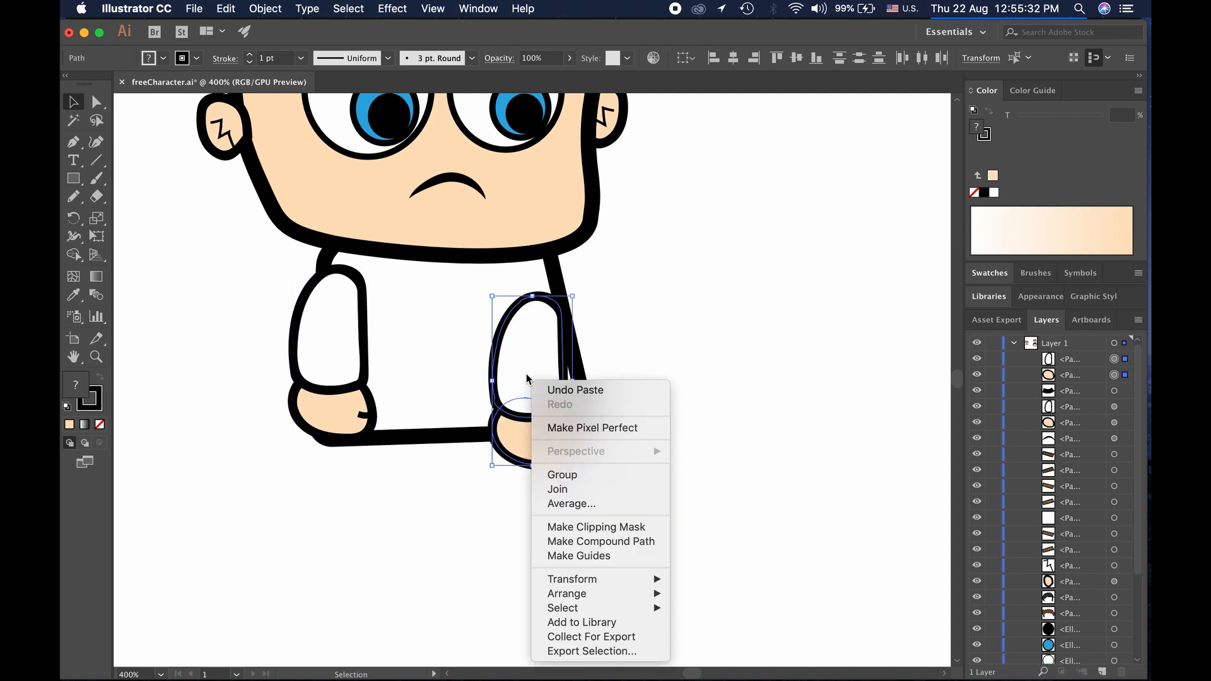
{"action": "left_click", "coordinate": [525, 375]}
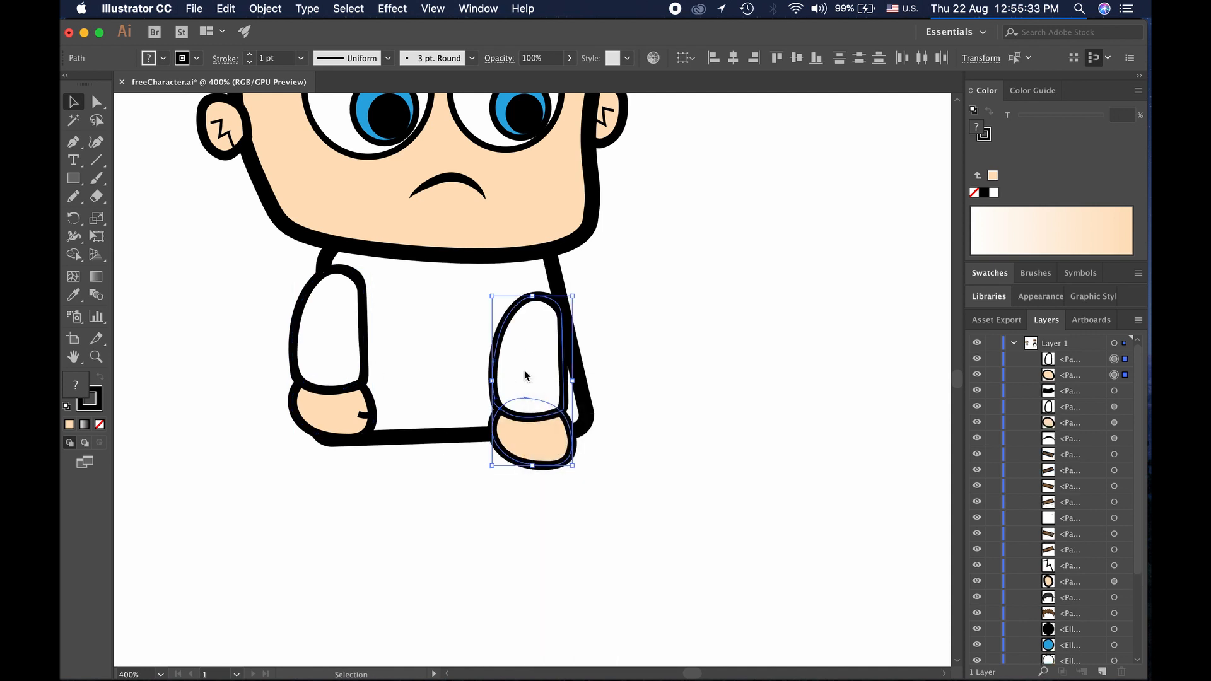
{"action": "left_click", "coordinate": [584, 471]}
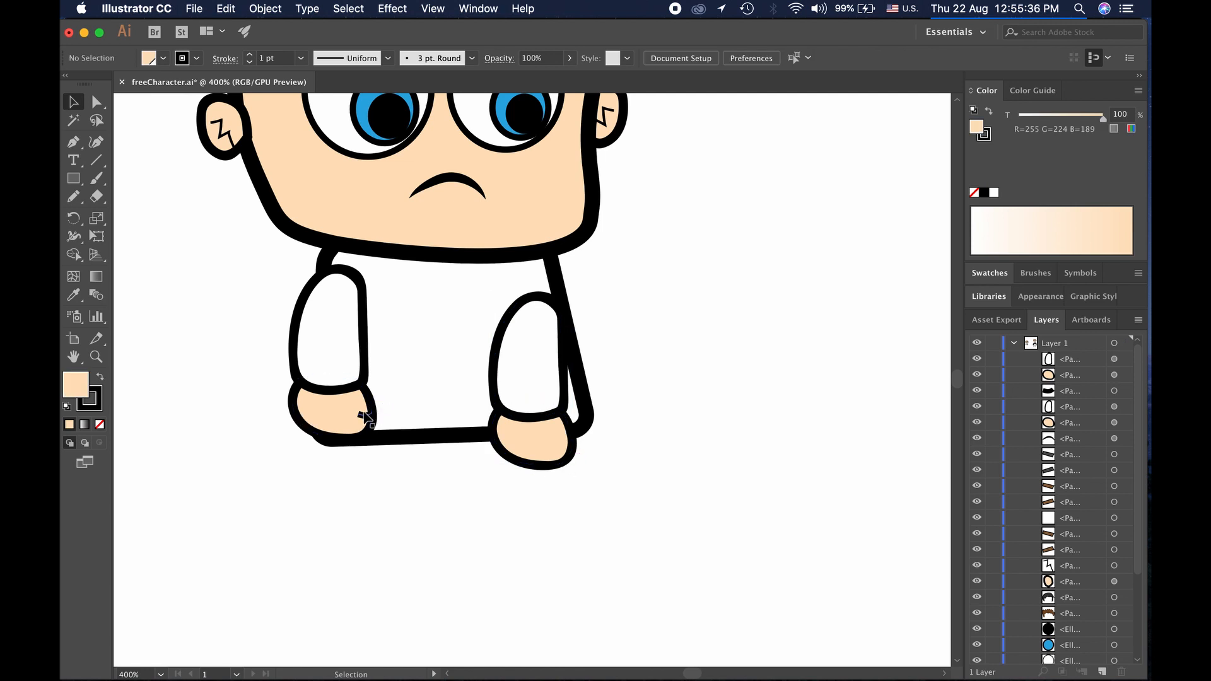
Paste a copy of the finger line and nudge it onto the left edge of the duplicated hand
{"action": "key", "text": "cmd+v"}
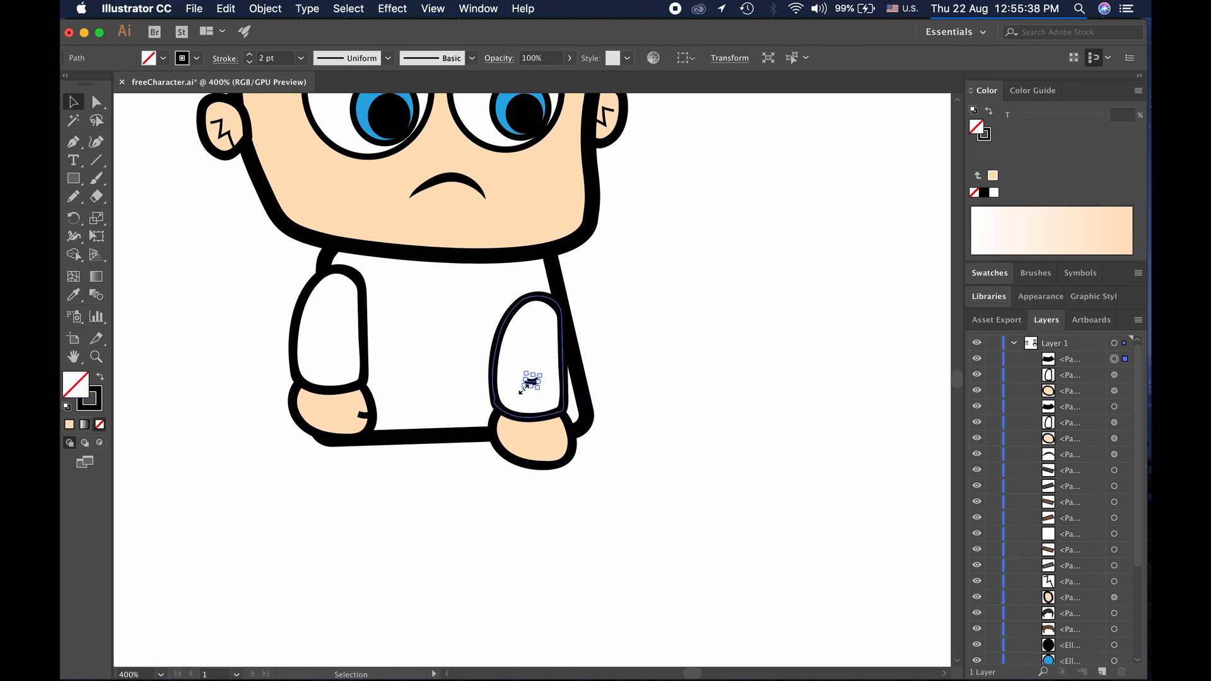
{"action": "key", "text": "shift+Down"}
{"action": "key", "text": "shift+Down"}
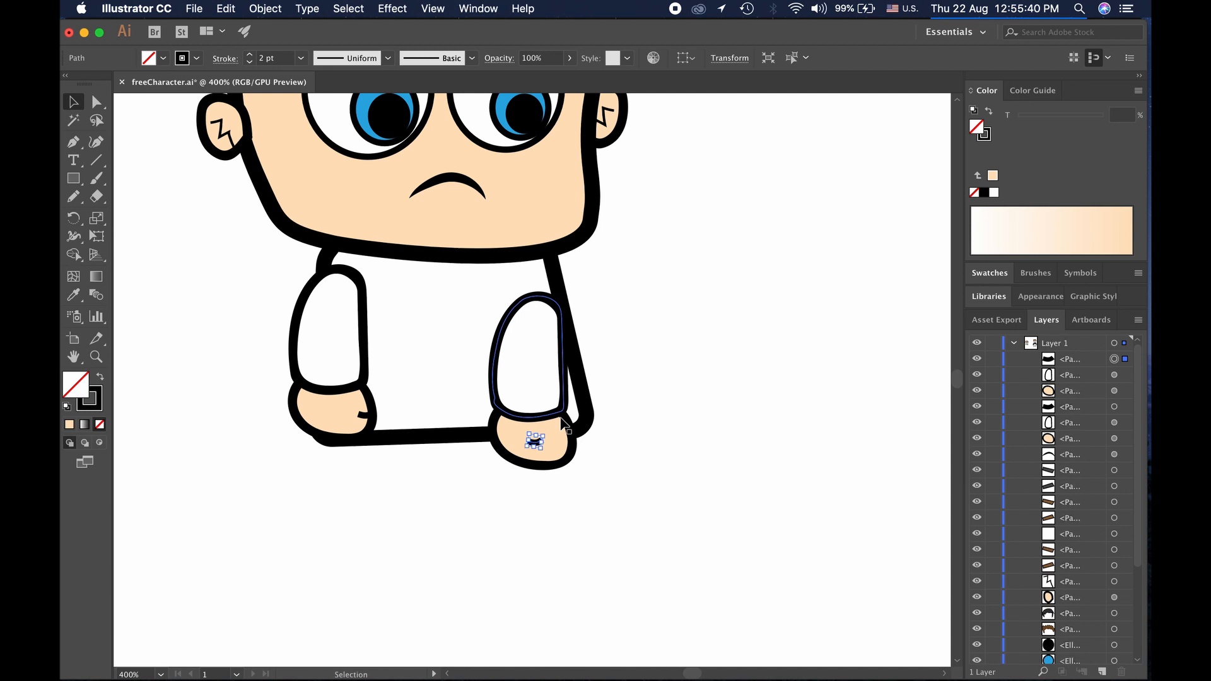
{"action": "key", "text": "Right"}
{"action": "key", "text": "Right"}
{"action": "key", "text": "Right"}
{"action": "key", "text": "Right"}
{"action": "key", "text": "Right"}
{"action": "key", "text": "Right"}
{"action": "key", "text": "Right"}
{"action": "key", "text": "Right"}
{"action": "key", "text": "Left"}
{"action": "key", "text": "Left"}
{"action": "key", "text": "Left"}
{"action": "key", "text": "Left"}
{"action": "key", "text": "Left"}
{"action": "key", "text": "Left"}
{"action": "key", "text": "Left"}
{"action": "key", "text": "Left"}
{"action": "key", "text": "Left"}
{"action": "key", "text": "Left"}
{"action": "key", "text": "Left"}
{"action": "key", "text": "Left"}
{"action": "key", "text": "Left"}
{"action": "key", "text": "Left"}
{"action": "key", "text": "Left"}
{"action": "key", "text": "Left"}
{"action": "key", "text": "Left"}
{"action": "key", "text": "Left"}
{"action": "key", "text": "Left"}
{"action": "key", "text": "Left"}
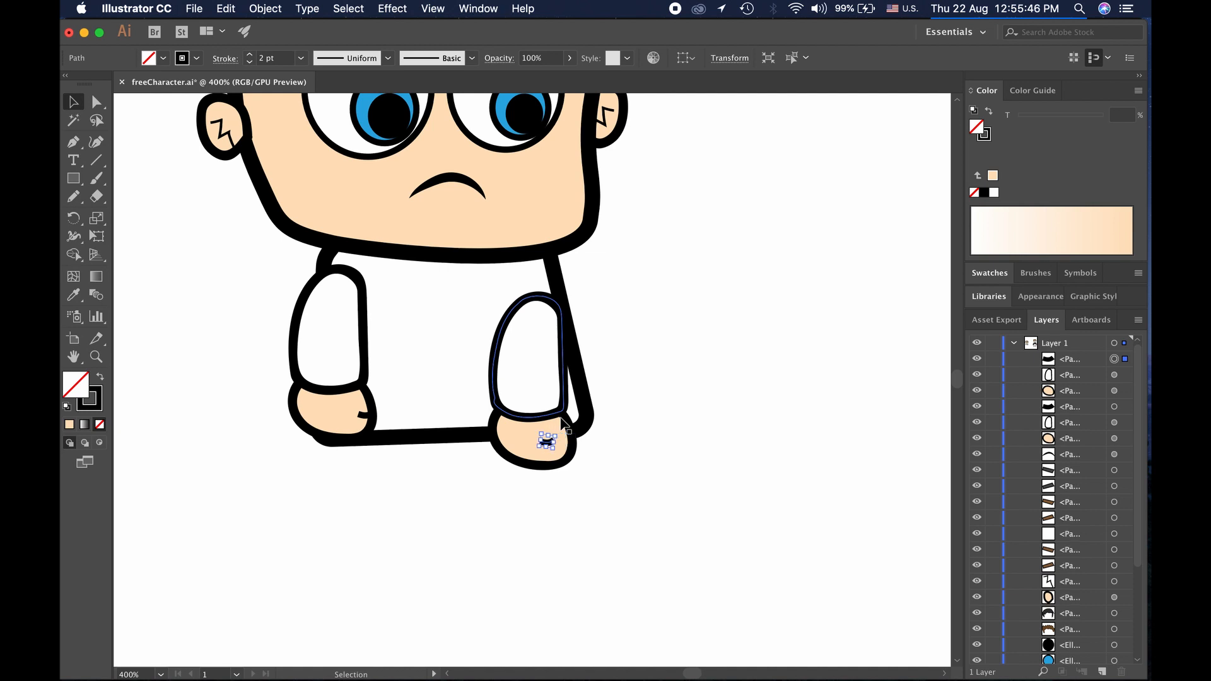
{"action": "key", "text": "Left"}
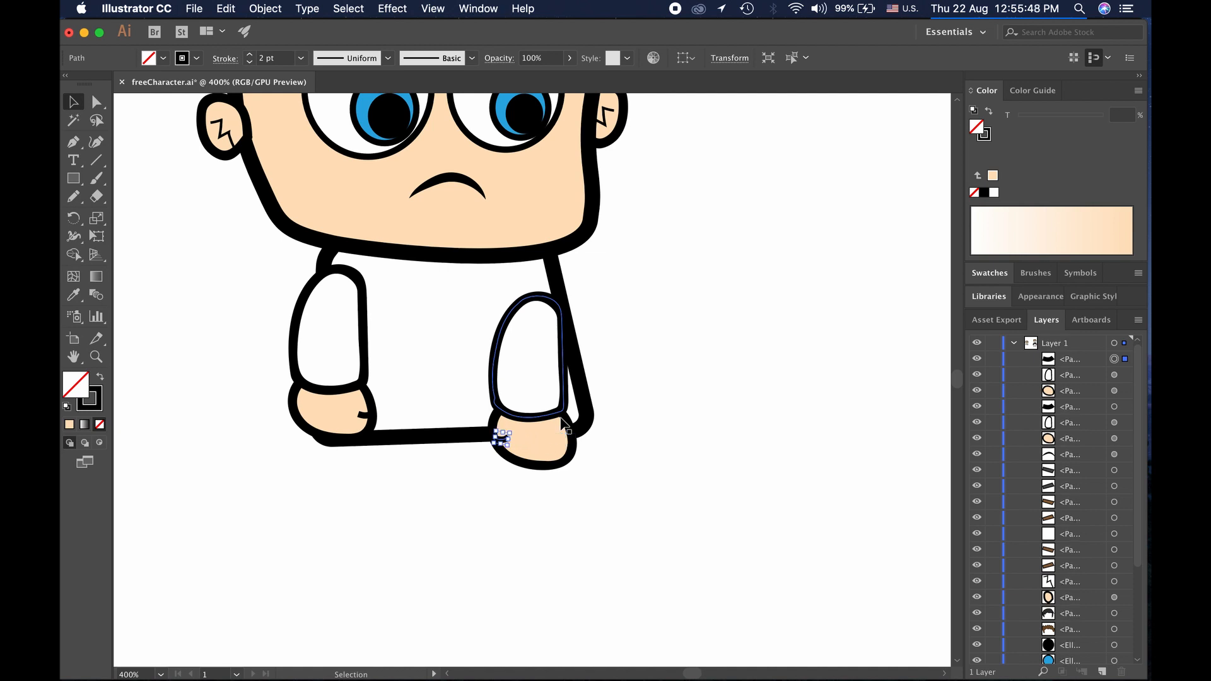
{"action": "left_click", "coordinate": [507, 501]}
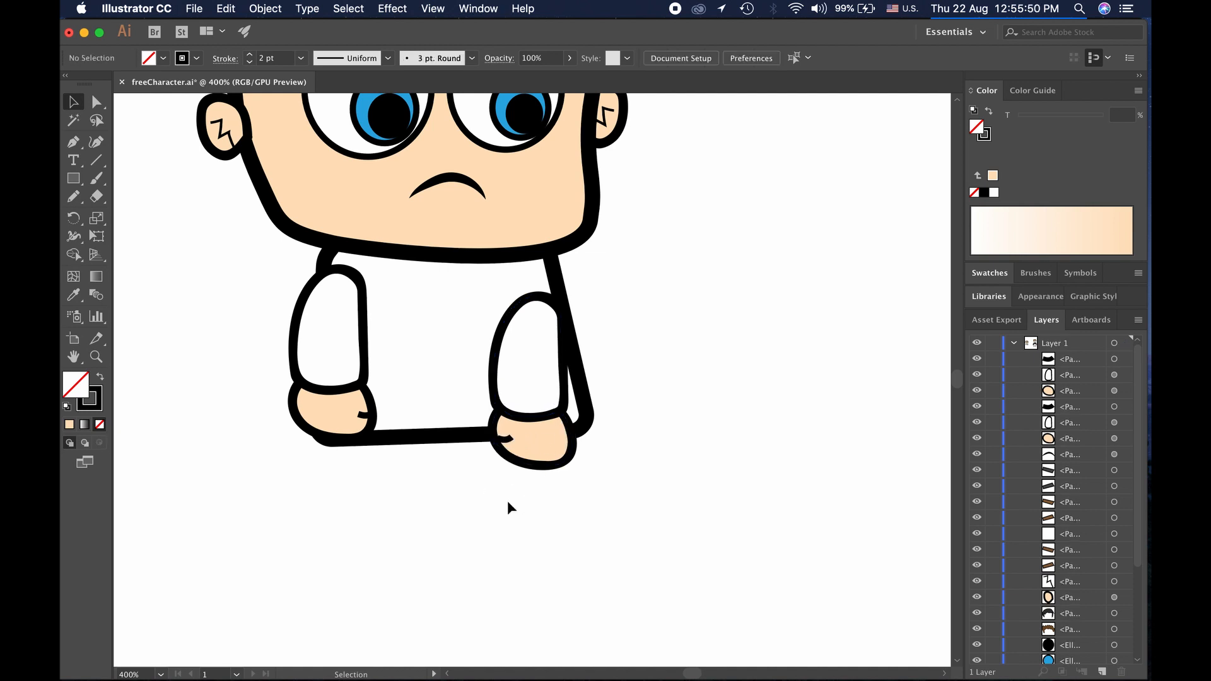
Rotate the duplicated sleeve and hand counterclockwise so they angle outward, and move them up to the body's right shoulder
{"action": "left_click", "coordinate": [546, 358]}
{"action": "left_click", "coordinate": [543, 440], "text": "shift"}
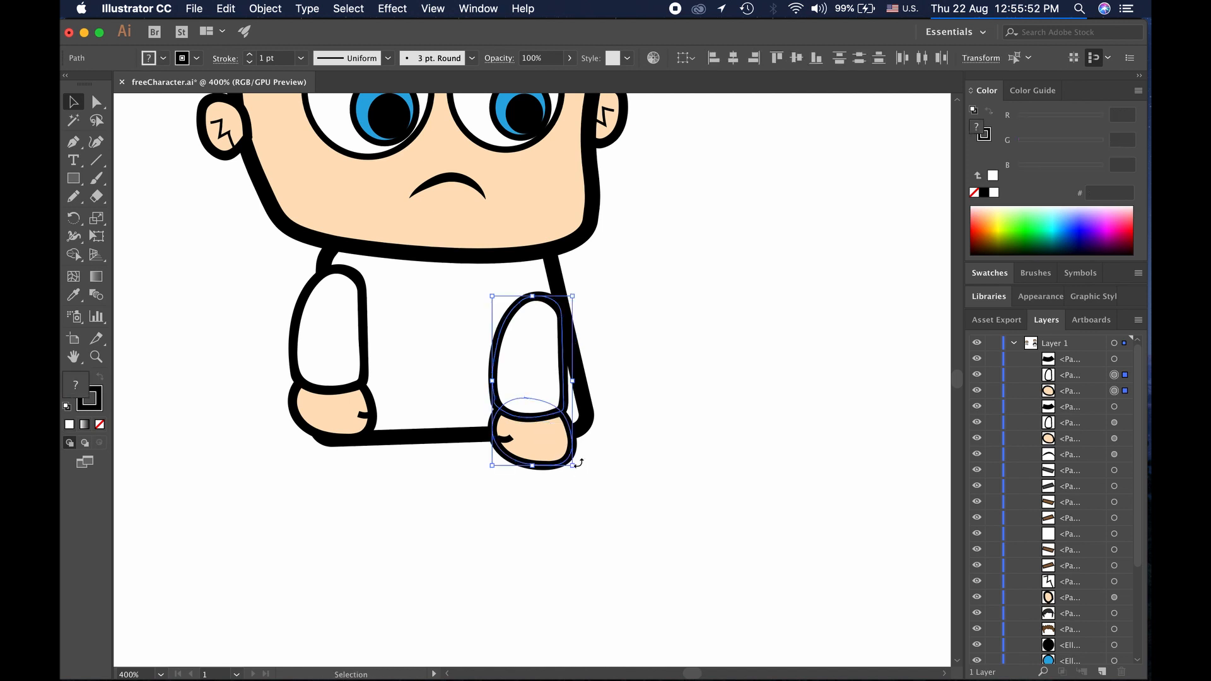
{"action": "left_click_drag", "start_coordinate": [576, 462], "coordinate": [614, 449]}
{"action": "left_click_drag", "start_coordinate": [523, 379], "coordinate": [561, 355]}
{"action": "left_click", "coordinate": [575, 484]}
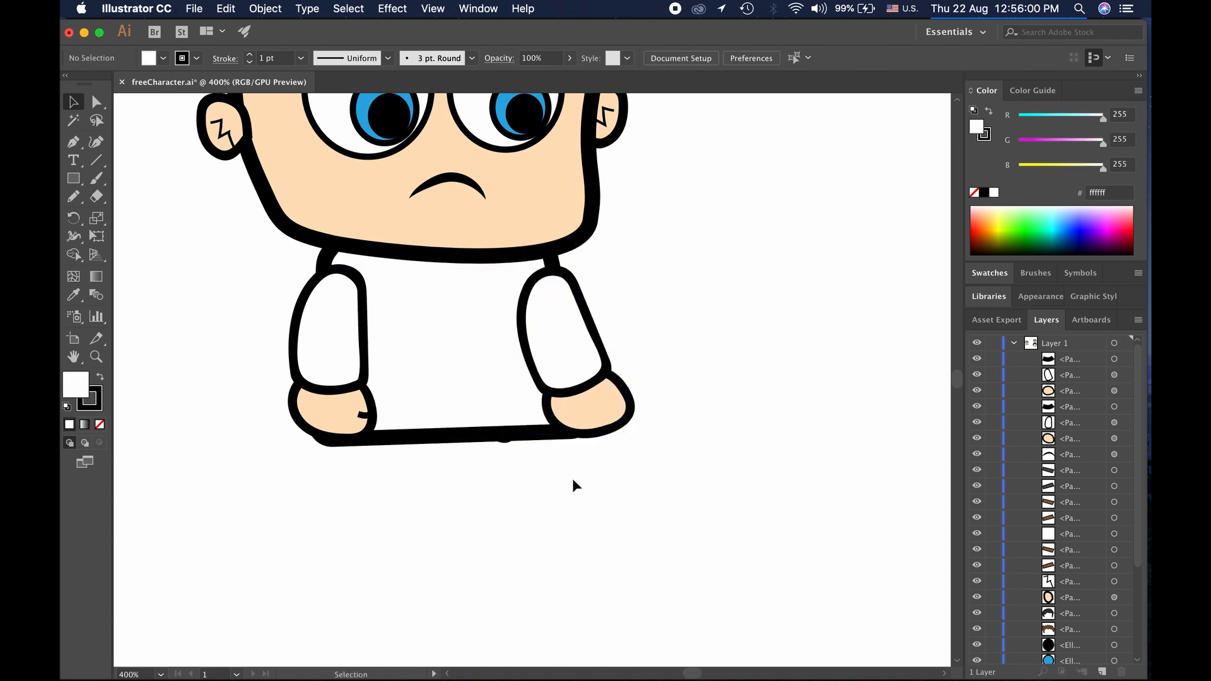
Delete the duplicated finger line left behind on the body's bottom outline
{"action": "left_click", "coordinate": [506, 444]}
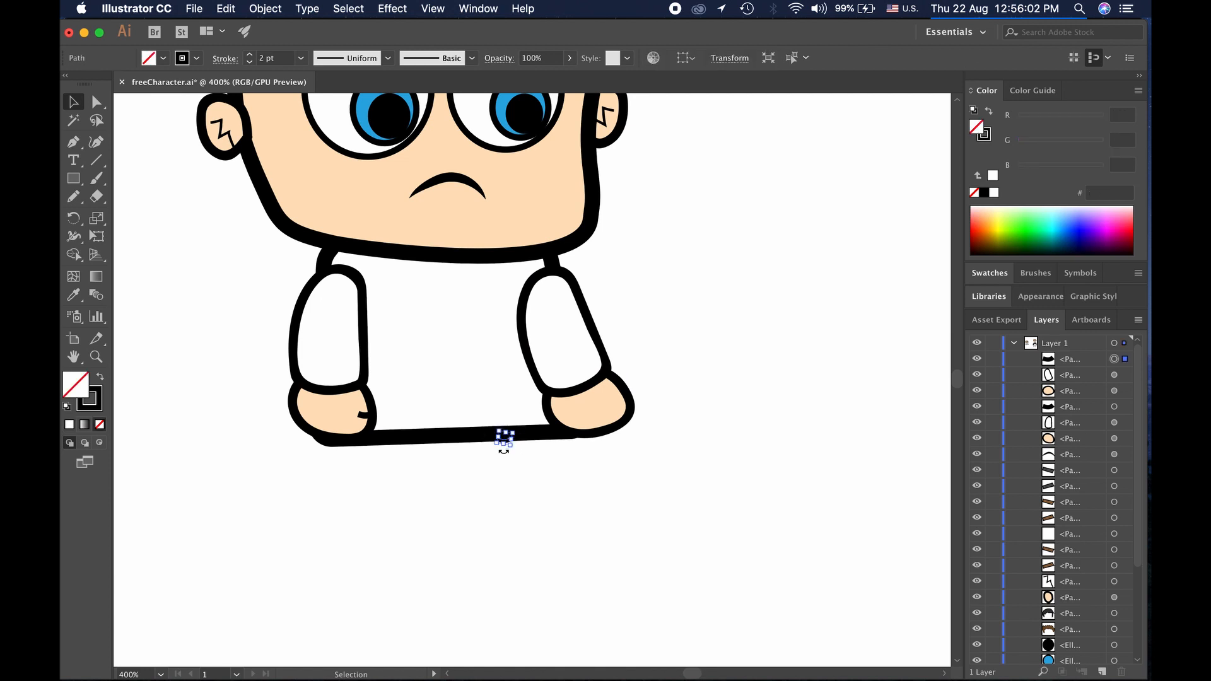
{"action": "key", "text": "Delete"}
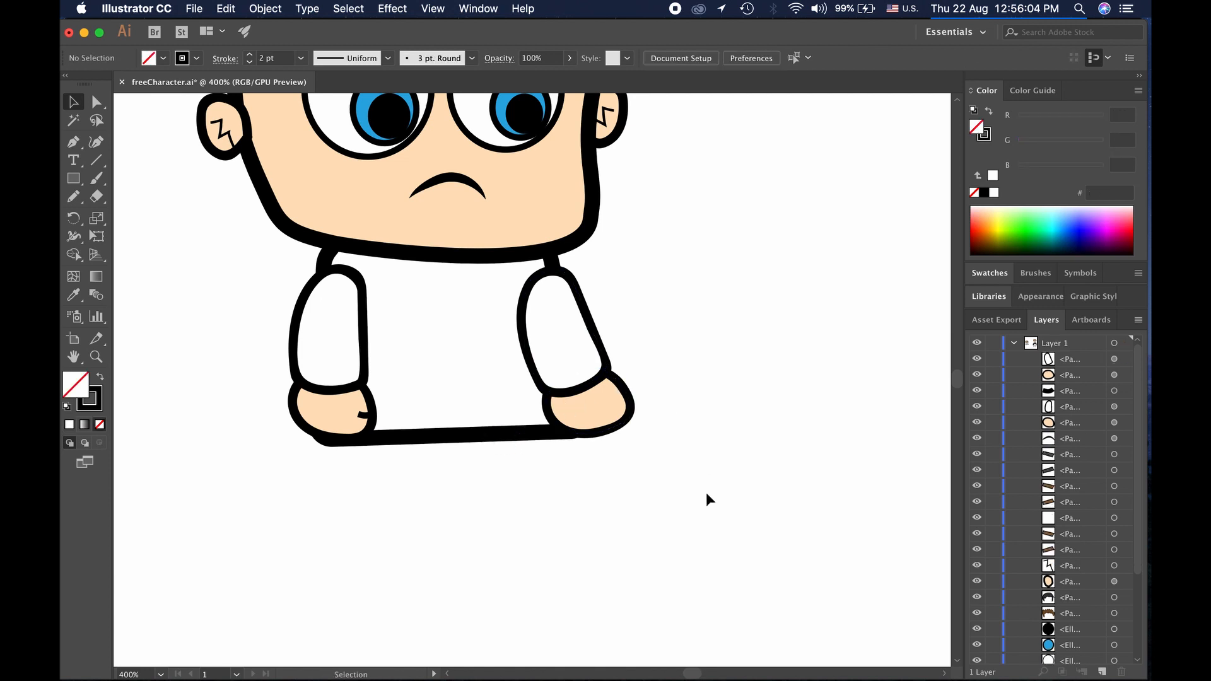
Move the right sleeve and hand paths below the body path in the layer order
{"action": "left_click", "coordinate": [1055, 363]}
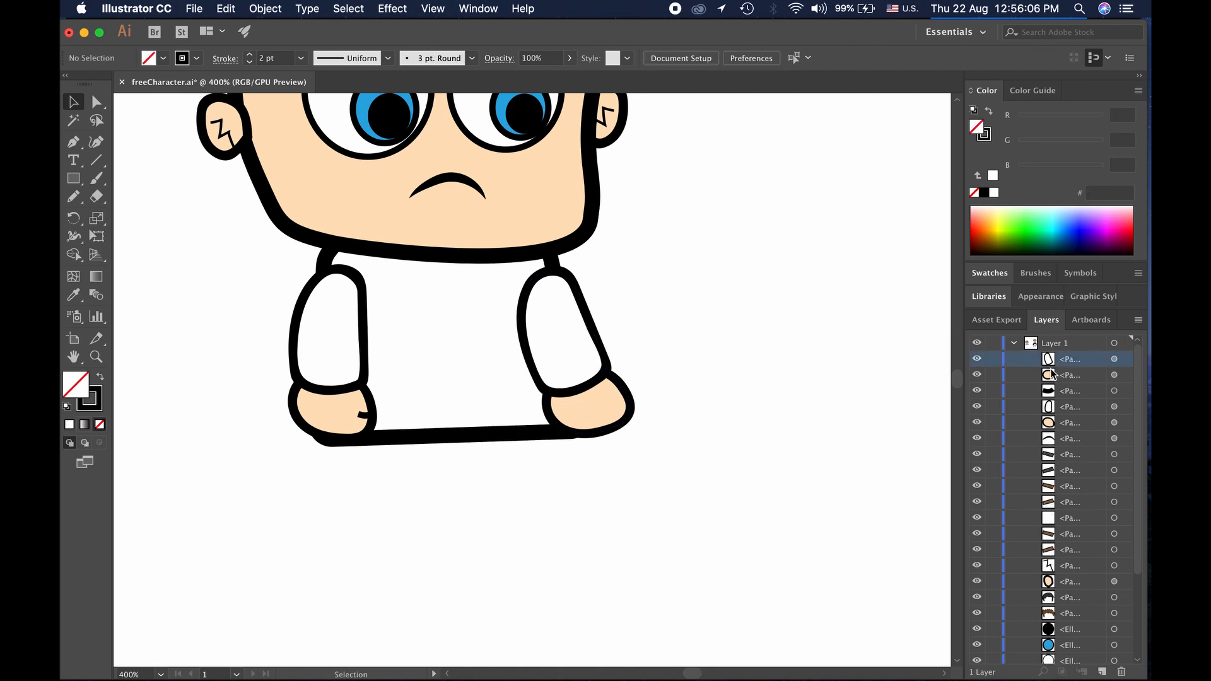
{"action": "left_click", "coordinate": [1055, 375], "text": "shift"}
{"action": "mouse_move", "coordinate": [1051, 360]}
{"action": "left_mouse_down"}
{"action": "mouse_move", "coordinate": [1078, 665]}
{"action": "mouse_move", "coordinate": [1080, 645]}
{"action": "mouse_move", "coordinate": [1047, 646]}
{"action": "mouse_move", "coordinate": [1049, 622]}
{"action": "left_mouse_up"}
{"action": "left_click", "coordinate": [1049, 659]}
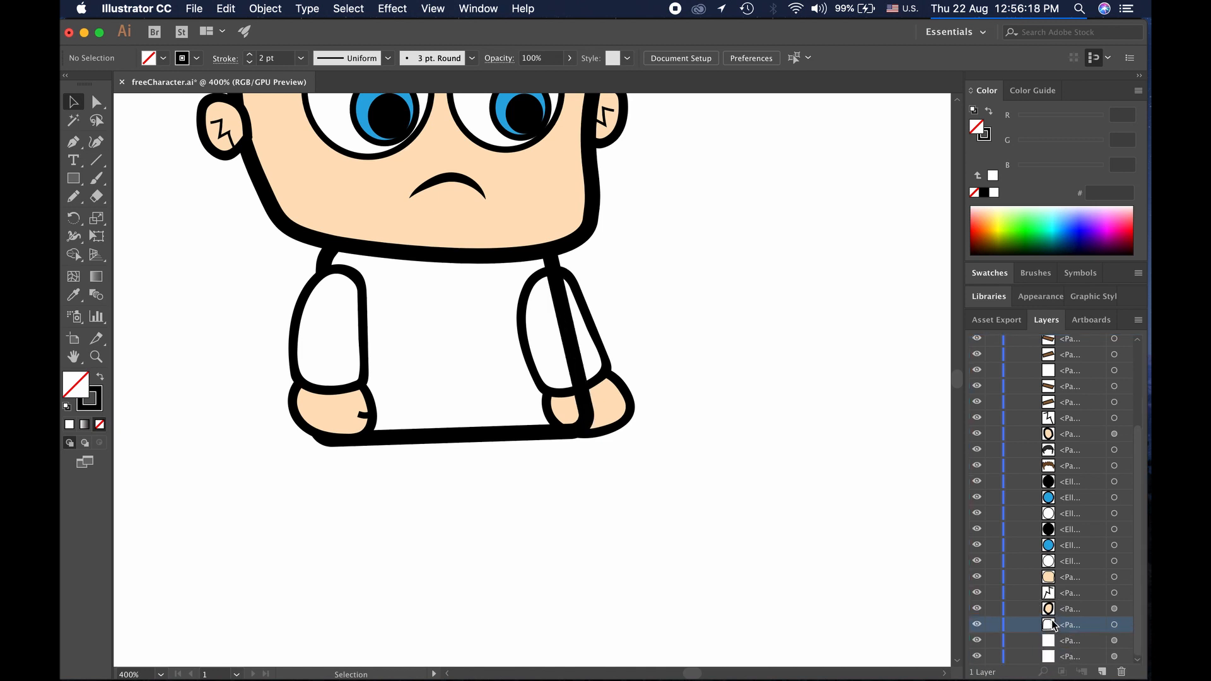
Fill the body shape with white so it covers the overlapping part of the right arm
{"action": "left_click", "coordinate": [515, 440]}
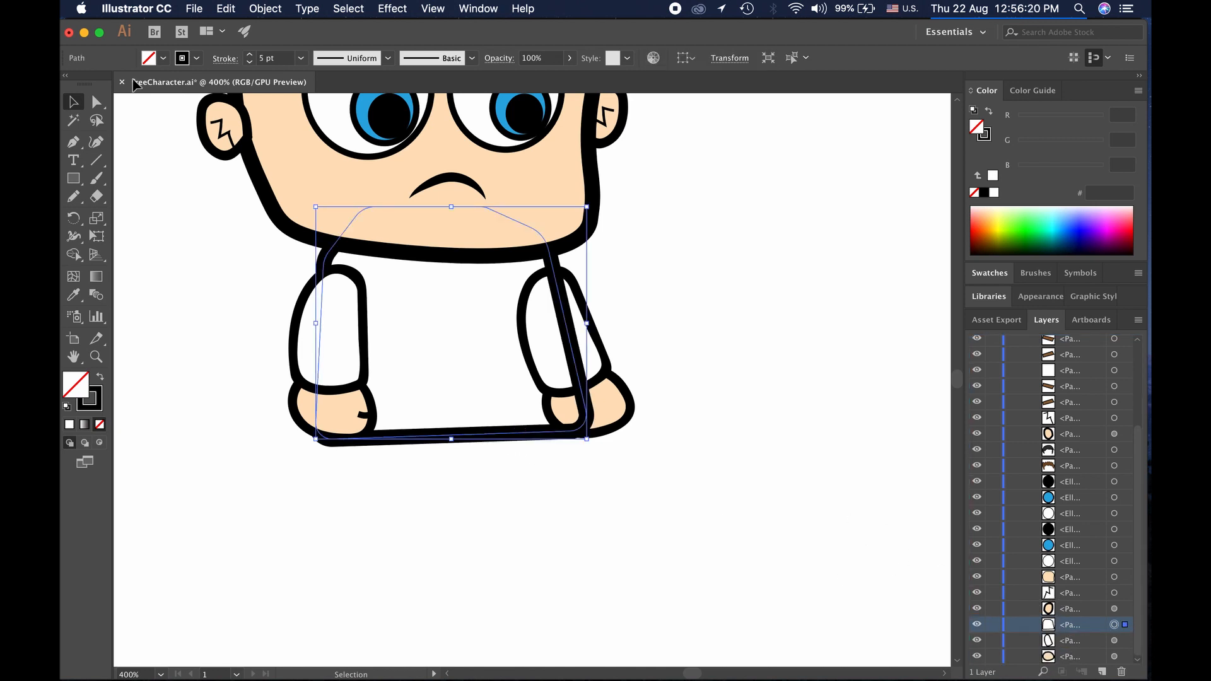
{"action": "left_click", "coordinate": [163, 58]}
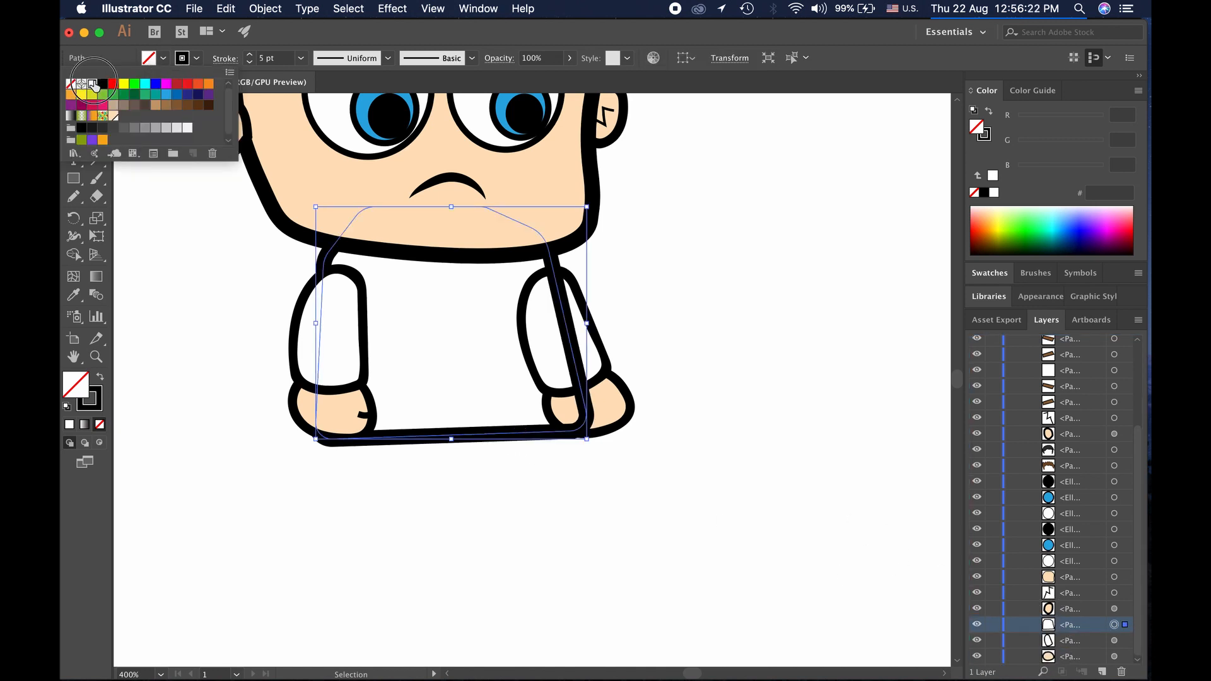
{"action": "left_click", "coordinate": [92, 82]}
{"action": "left_click", "coordinate": [217, 424]}
{"action": "left_click", "coordinate": [368, 523]}
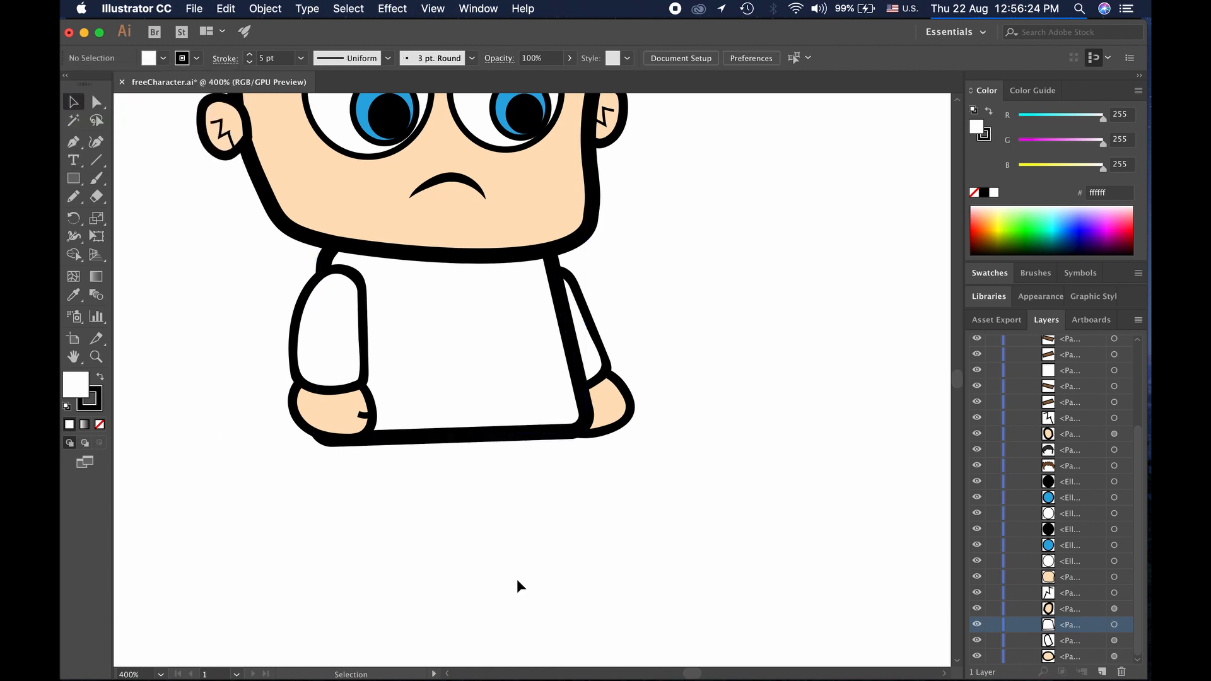
Set the Pen tool's fill to the skin-tone swatch (R=255 G=224 B=189) for drawing the leg
{"action": "key", "text": "space"}
{"action": "left_click_drag", "start_coordinate": [548, 584], "coordinate": [684, 396]}
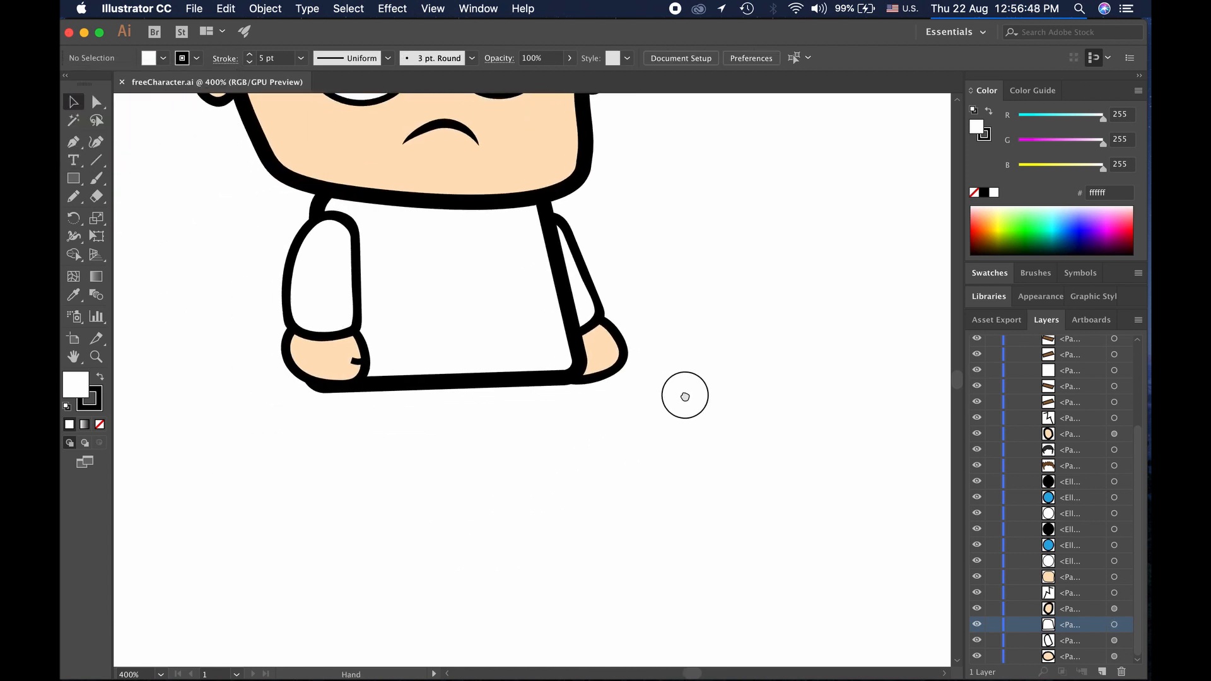
{"action": "left_click", "coordinate": [73, 141]}
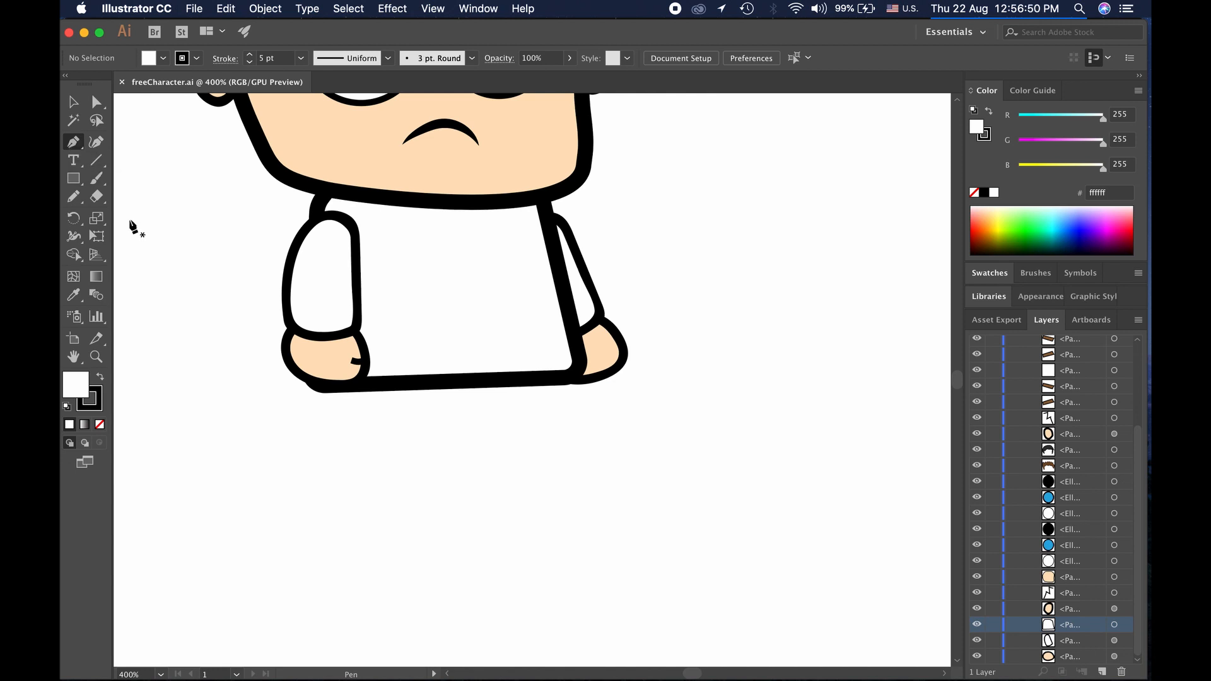
{"action": "left_click", "coordinate": [162, 58]}
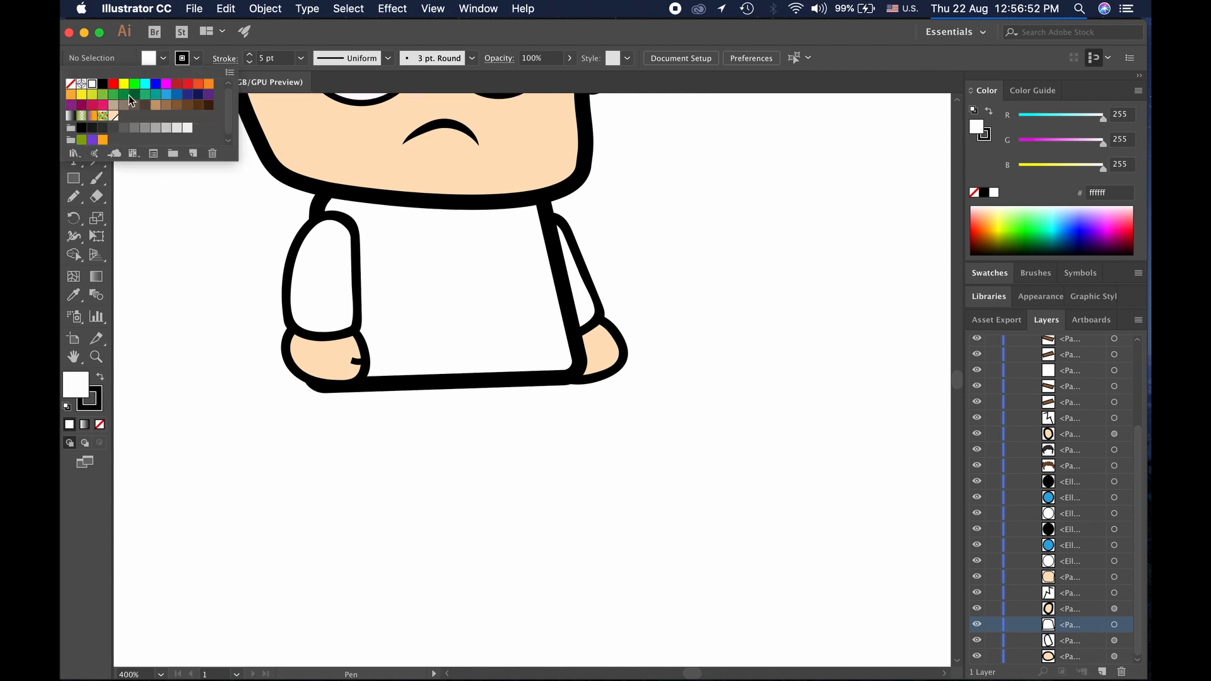
{"action": "left_click", "coordinate": [112, 117]}
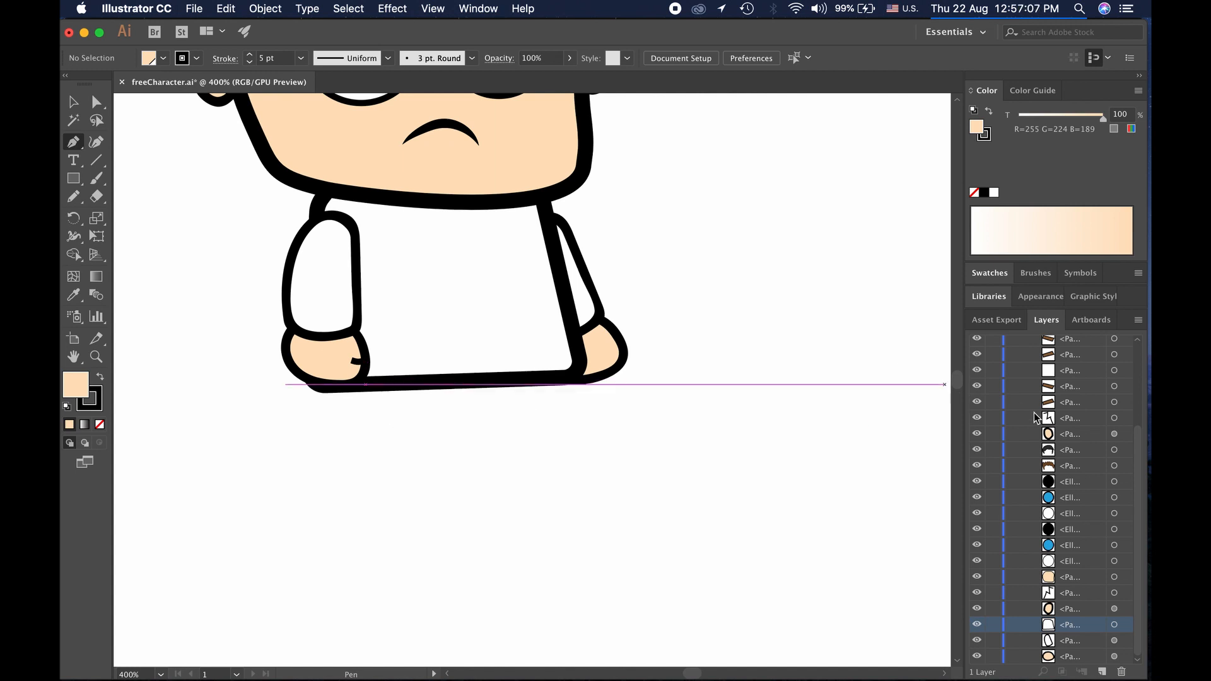
Hide the left sleeve and left hand paths to clear the body's lower left corner
{"action": "scroll", "coordinate": [1029, 451], "scroll_direction": "up", "scroll_amount": 3}
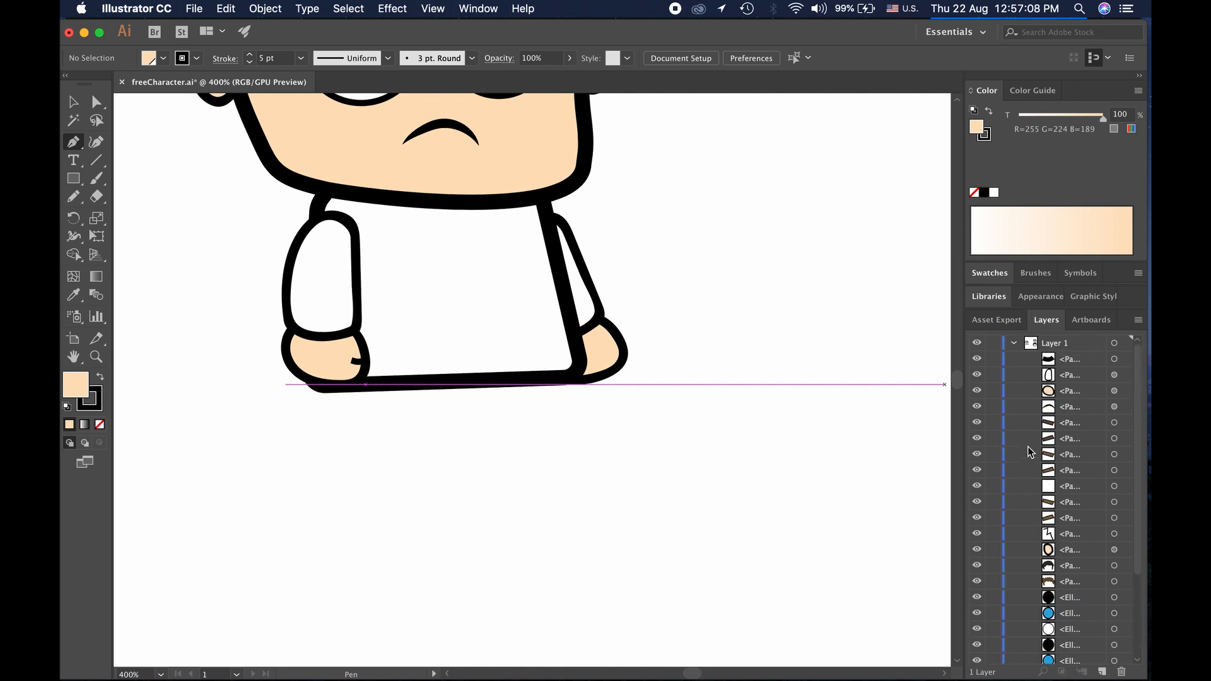
{"action": "left_click", "coordinate": [976, 374]}
{"action": "left_click", "coordinate": [976, 390]}
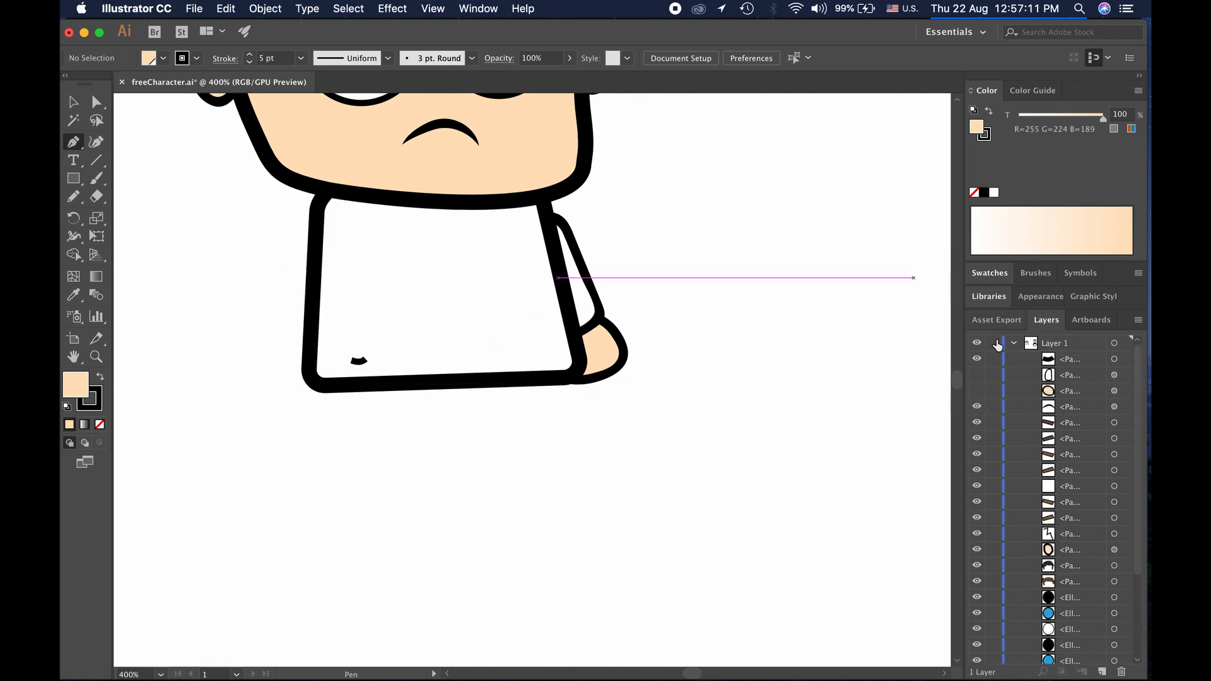
Draw a closed four-sided leg with the Pen tool at the body's lower left, widening downward past the body's bottom edge
{"action": "left_click", "coordinate": [334, 361]}
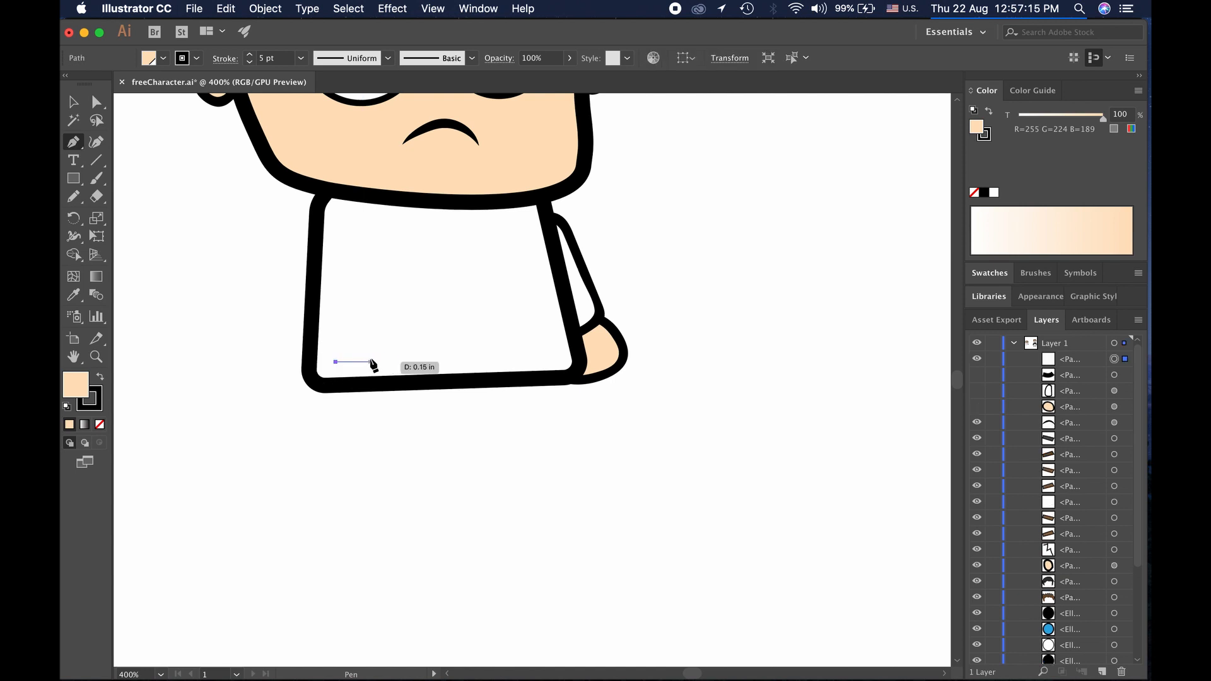
{"action": "left_click", "coordinate": [369, 361]}
{"action": "key", "text": "super+z"}
{"action": "left_click", "coordinate": [371, 361]}
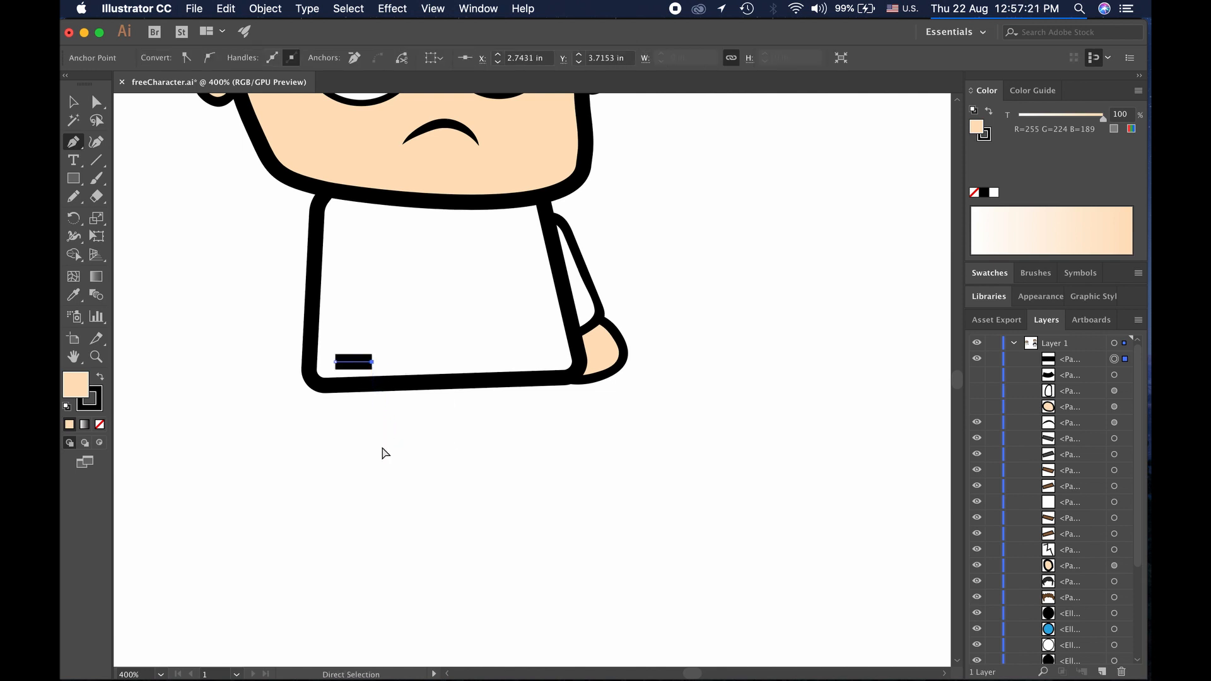
{"action": "key", "text": "super+z"}
{"action": "left_click", "coordinate": [386, 361]}
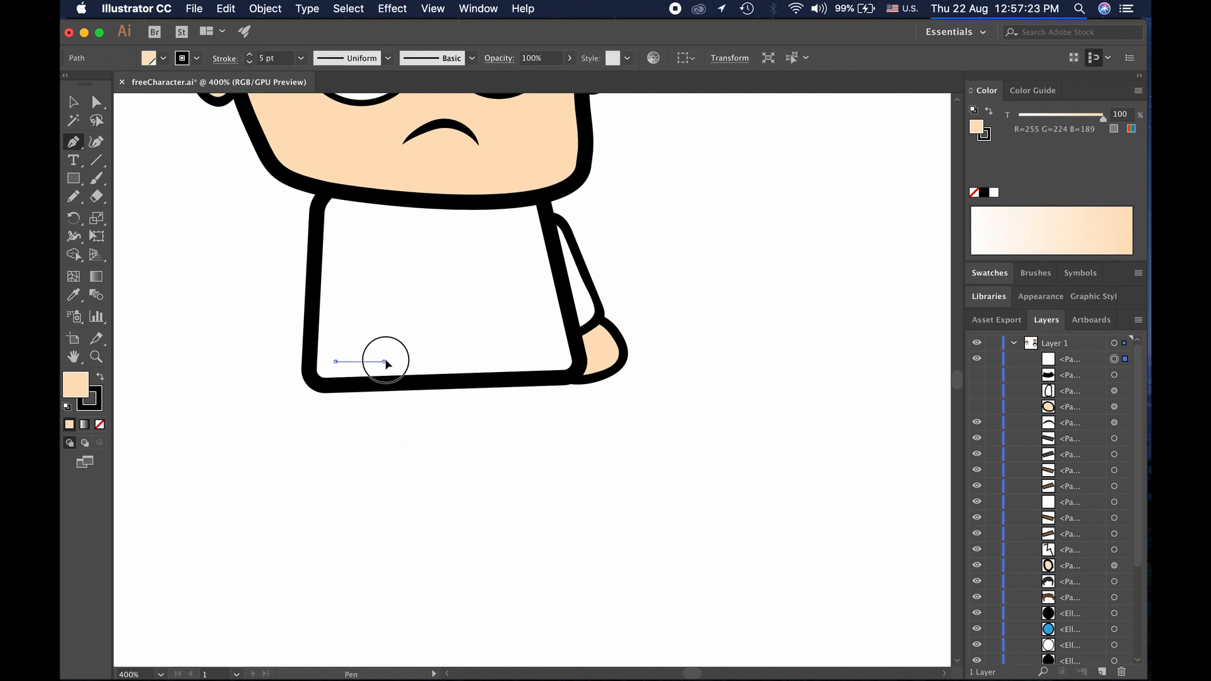
{"action": "left_click", "coordinate": [393, 452]}
{"action": "left_click", "coordinate": [329, 452]}
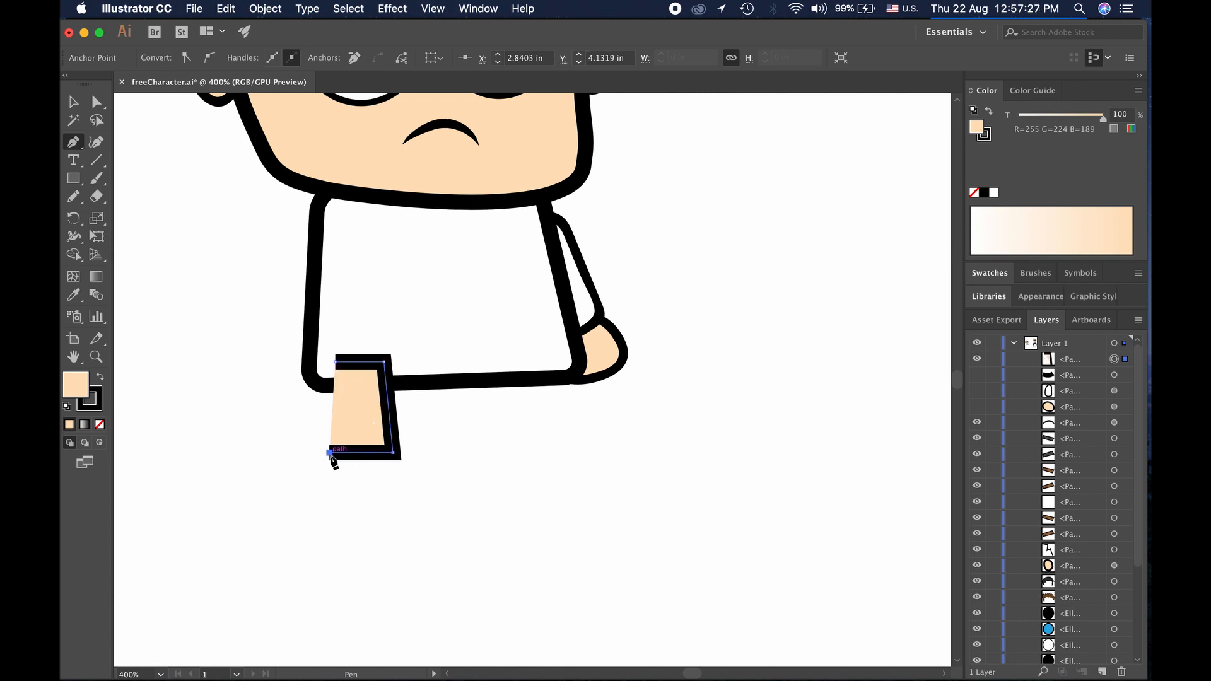
{"action": "left_click", "coordinate": [334, 364]}
{"action": "key", "text": "v"}
{"action": "left_click", "coordinate": [252, 324]}
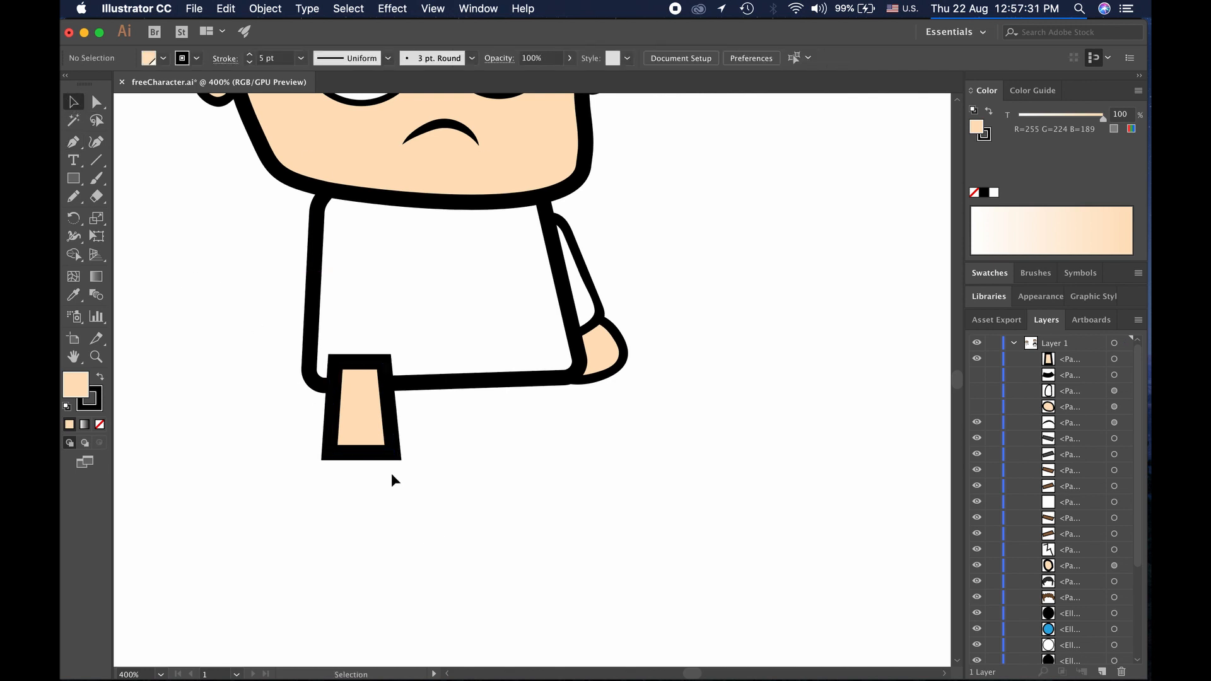
Set the leg's stroke weight to 3 pt
{"action": "left_click", "coordinate": [376, 444]}
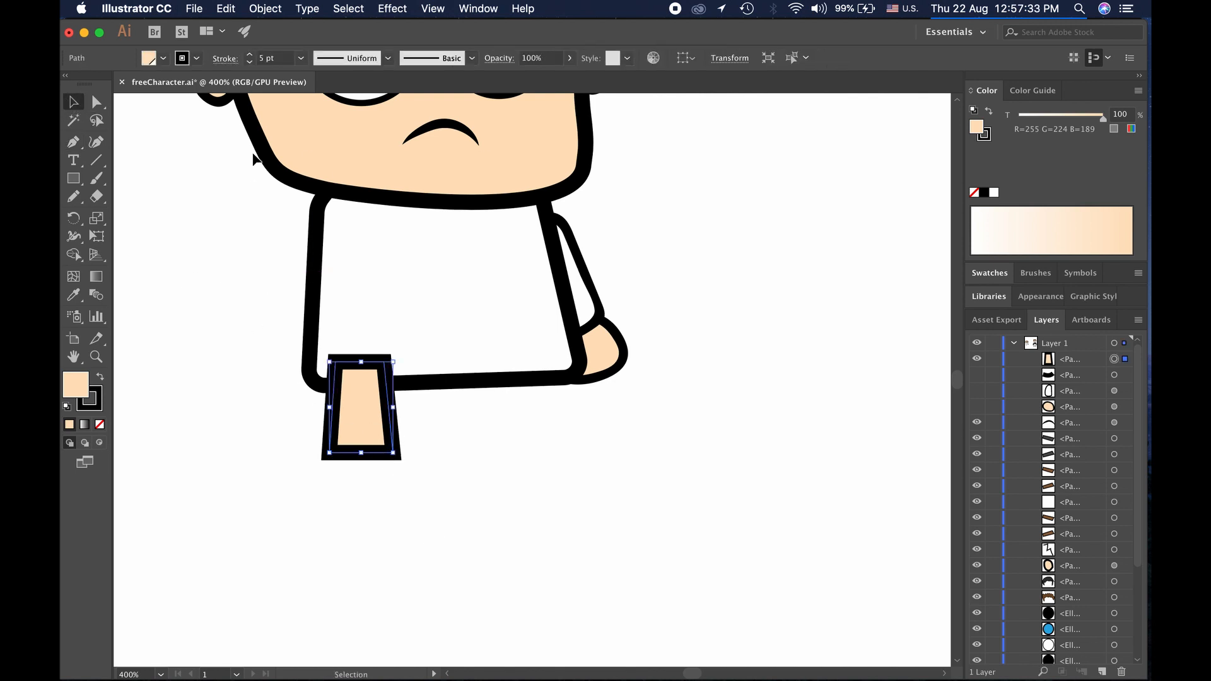
{"action": "left_click", "coordinate": [250, 62]}
{"action": "left_click", "coordinate": [250, 62]}
{"action": "left_click", "coordinate": [270, 440]}
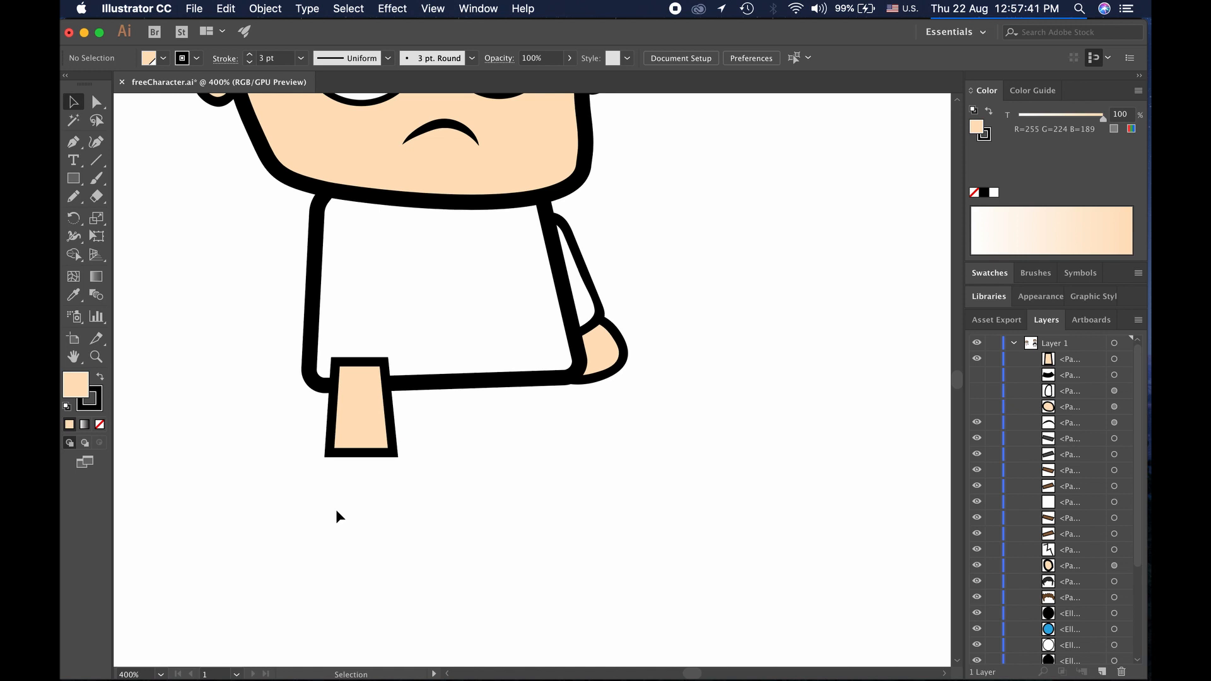
Switch to Firefox to examine the legs and shoes in the chibi character reference image, and return to Illustrator
{"action": "key", "text": "Tab"}
{"action": "key", "text": "Tab"}
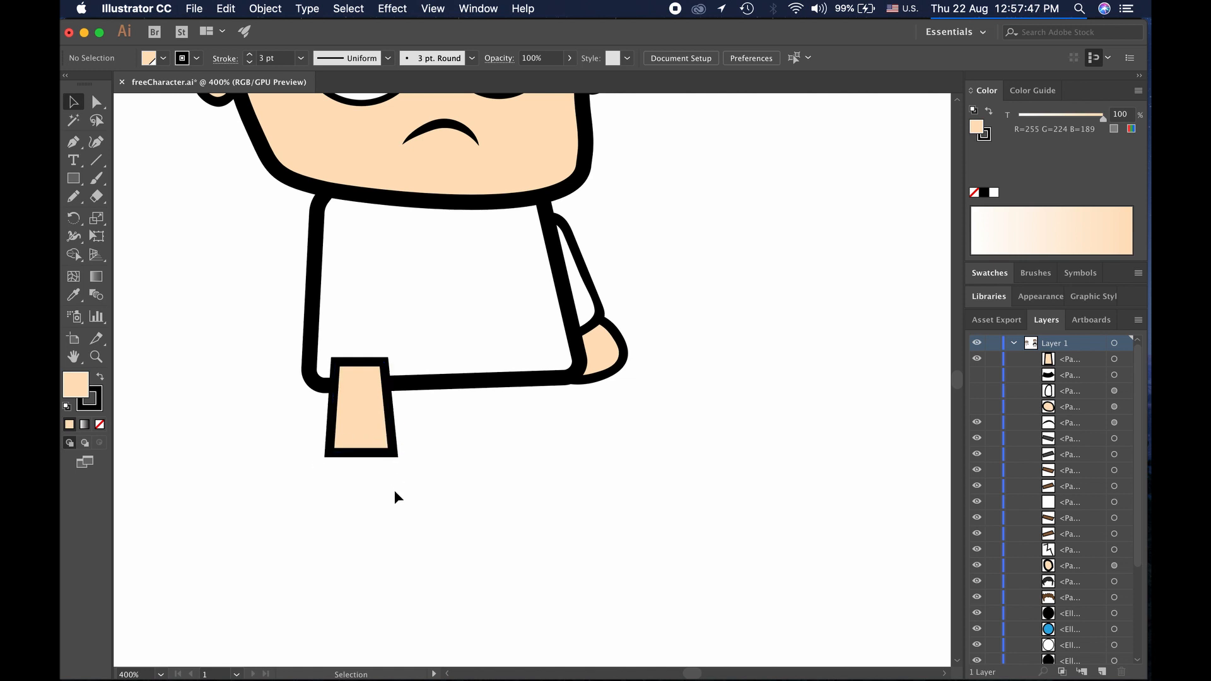
{"action": "key", "text": "super+Tab"}
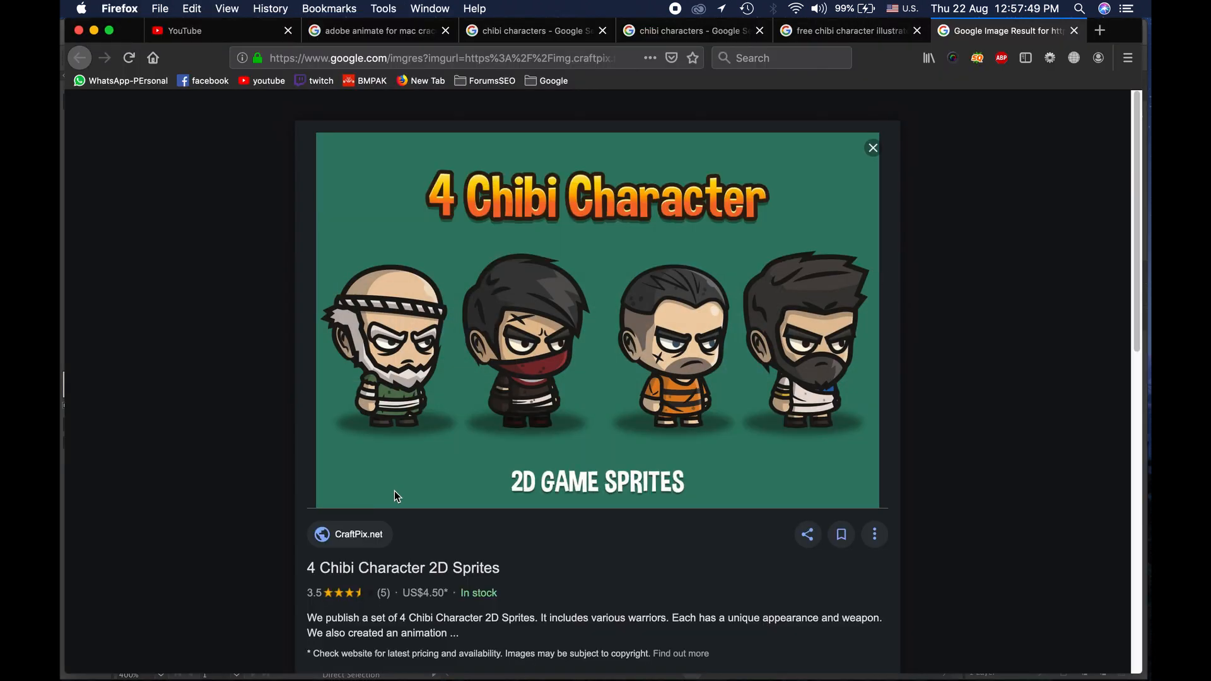
{"action": "key", "text": "super+Tab"}
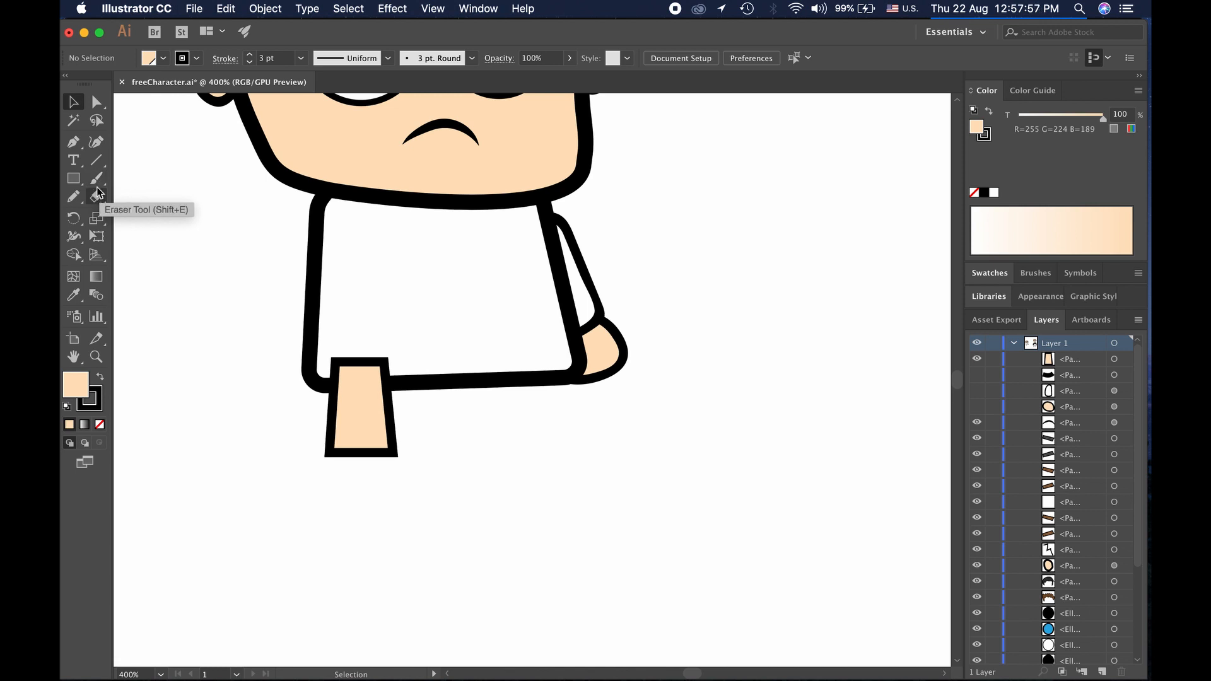
Draw a closed four-sided shoe with the Pen tool across the leg's lower end, following the leg's side and bottom edges
{"action": "left_click", "coordinate": [74, 148]}
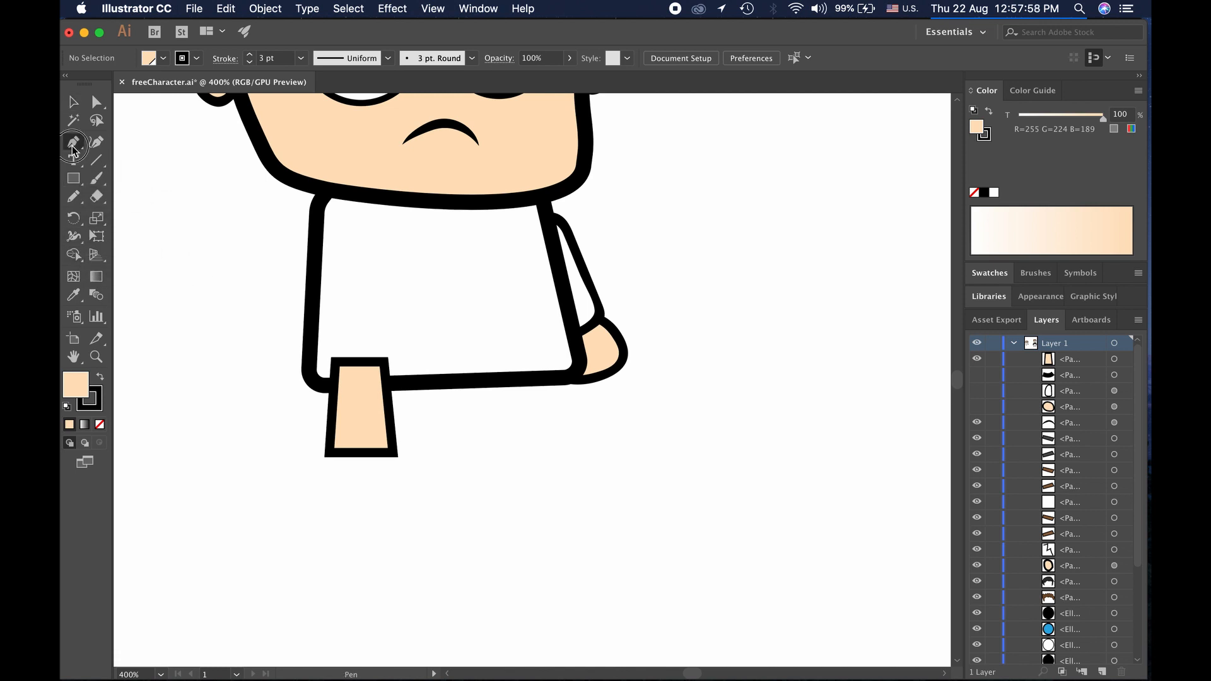
{"action": "left_click", "coordinate": [332, 424]}
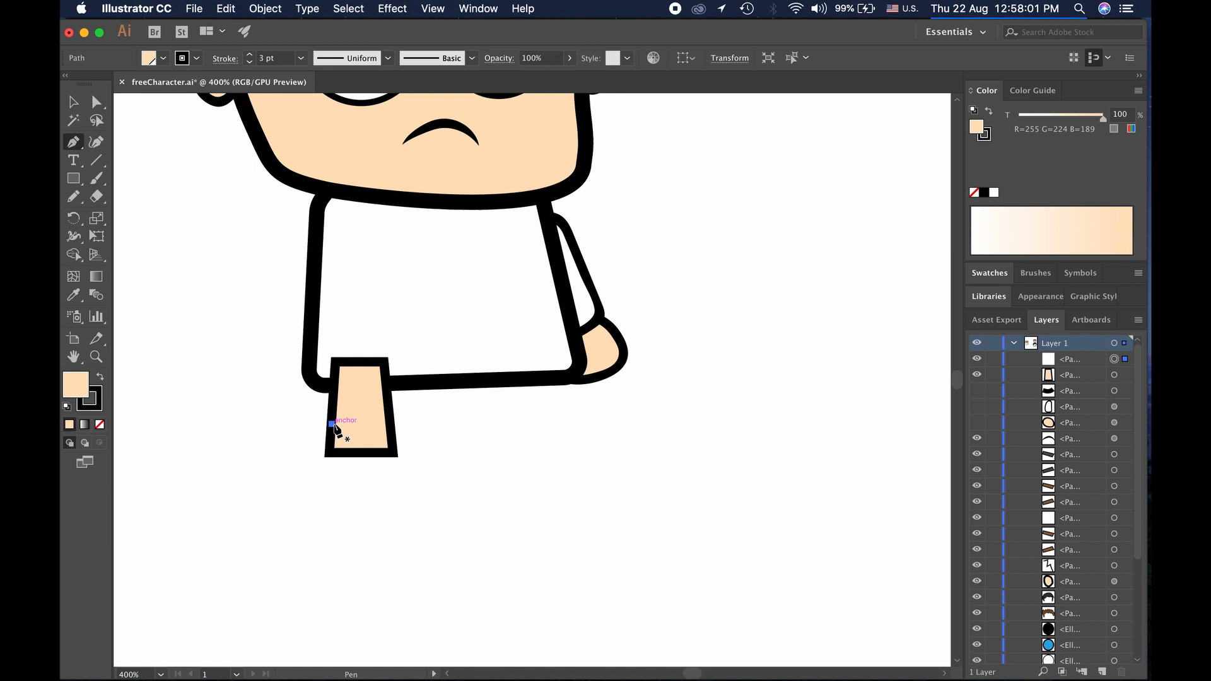
{"action": "left_click", "coordinate": [390, 424]}
{"action": "left_click", "coordinate": [393, 452]}
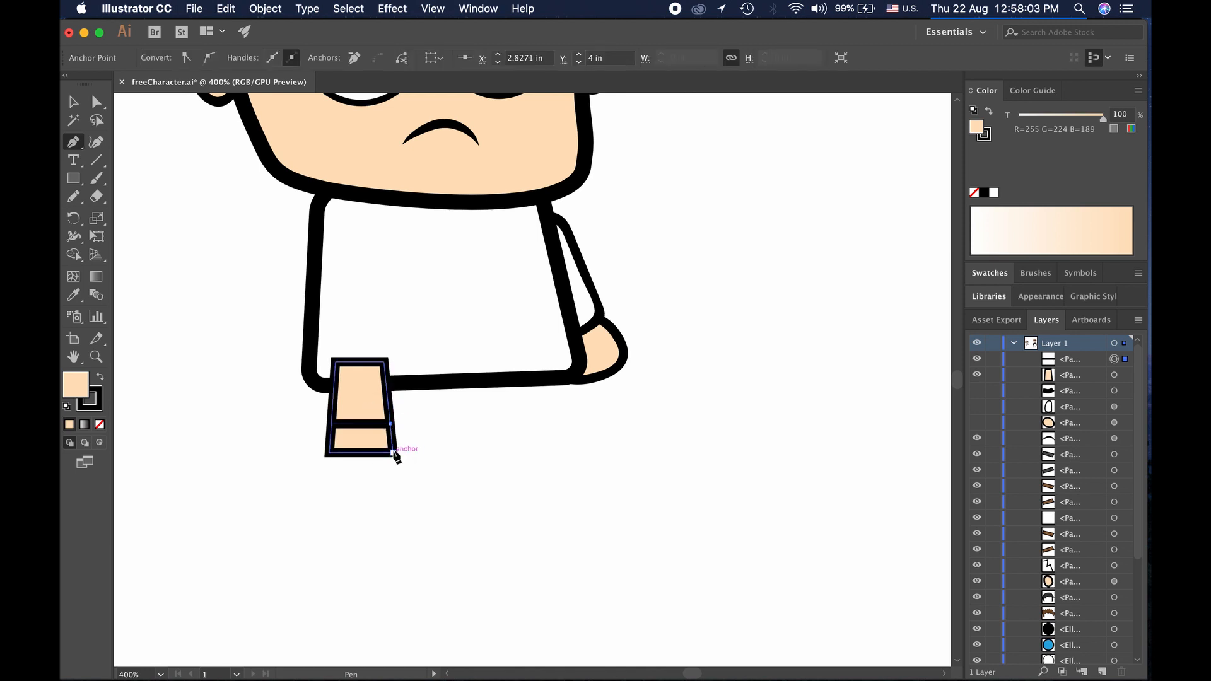
{"action": "left_click", "coordinate": [329, 453]}
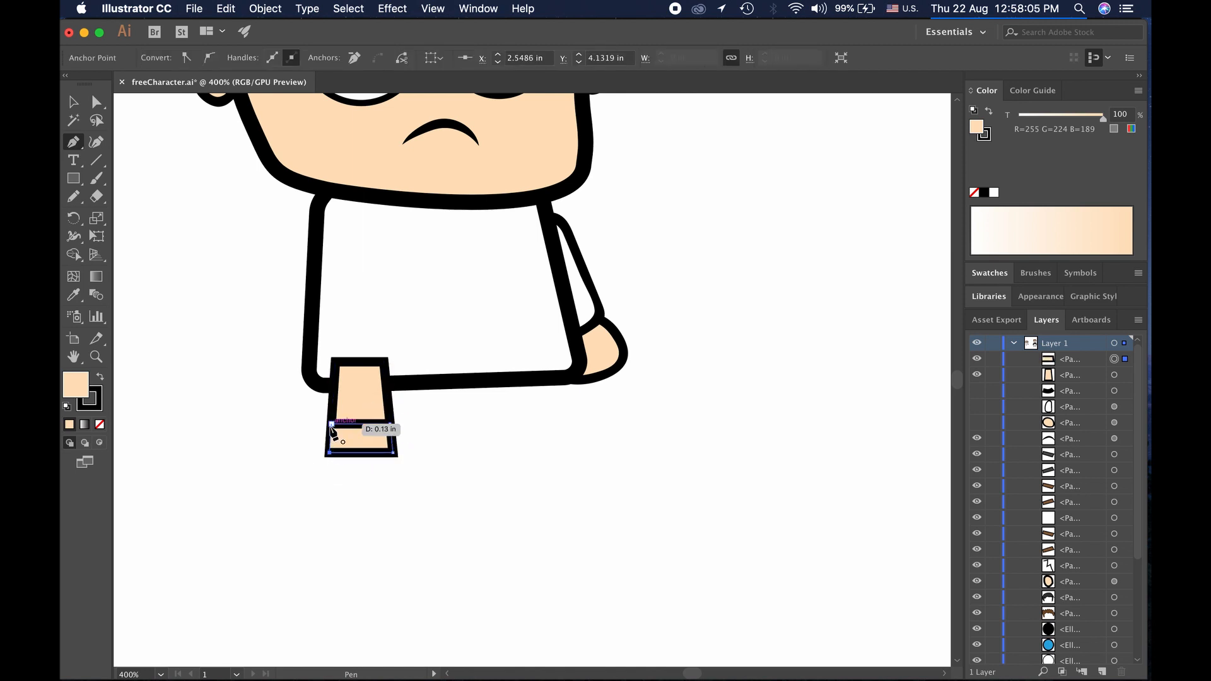
{"action": "left_click", "coordinate": [331, 424]}
Fill the shoe shape with the dark grey swatch (4d4d4d) and deselect it
{"action": "left_click", "coordinate": [73, 101]}
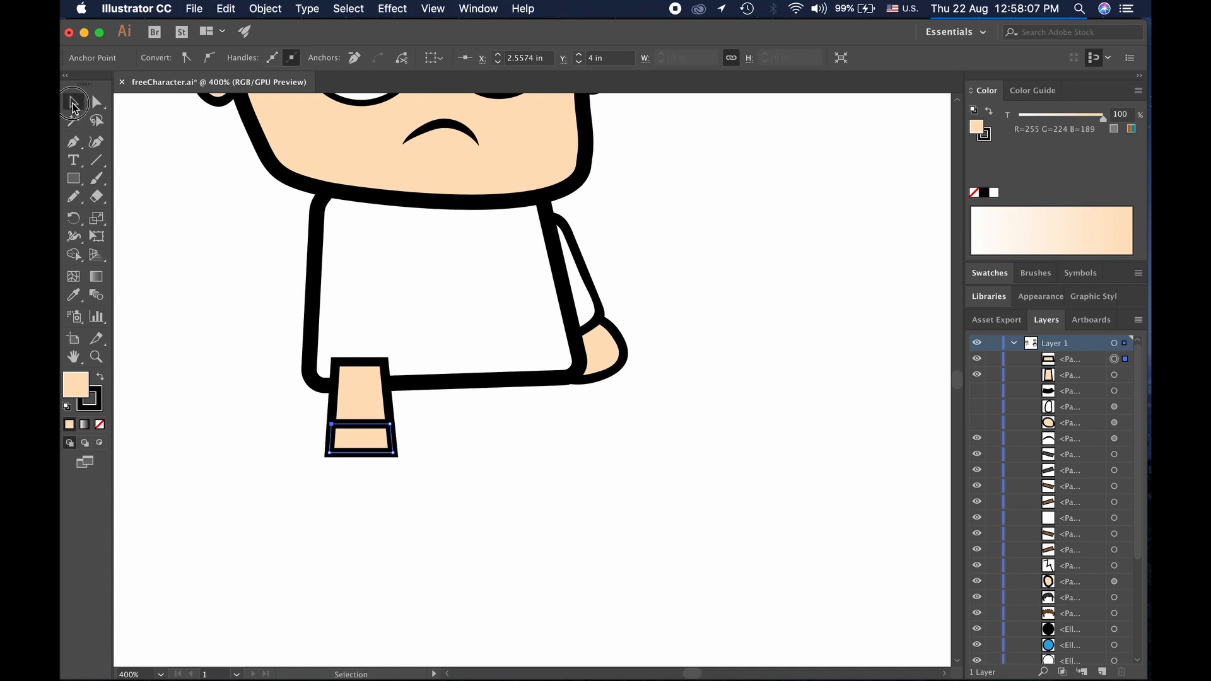
{"action": "left_click", "coordinate": [303, 441]}
{"action": "left_click", "coordinate": [353, 453]}
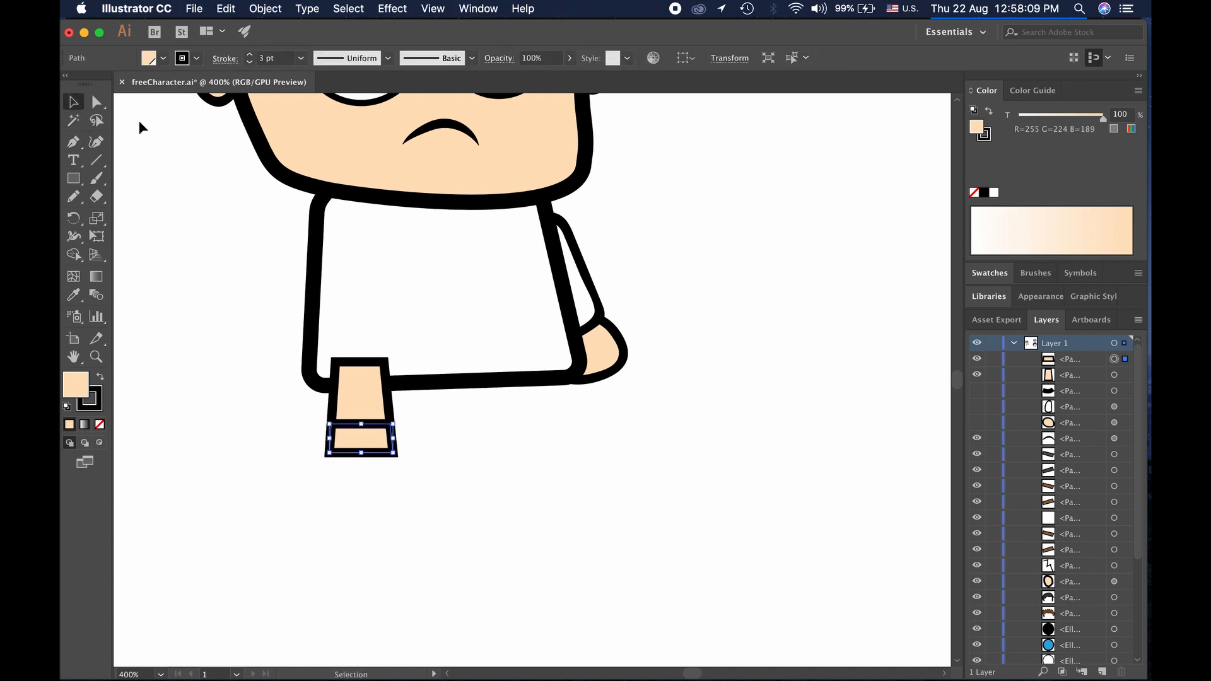
{"action": "left_click", "coordinate": [162, 58]}
{"action": "left_click", "coordinate": [116, 129]}
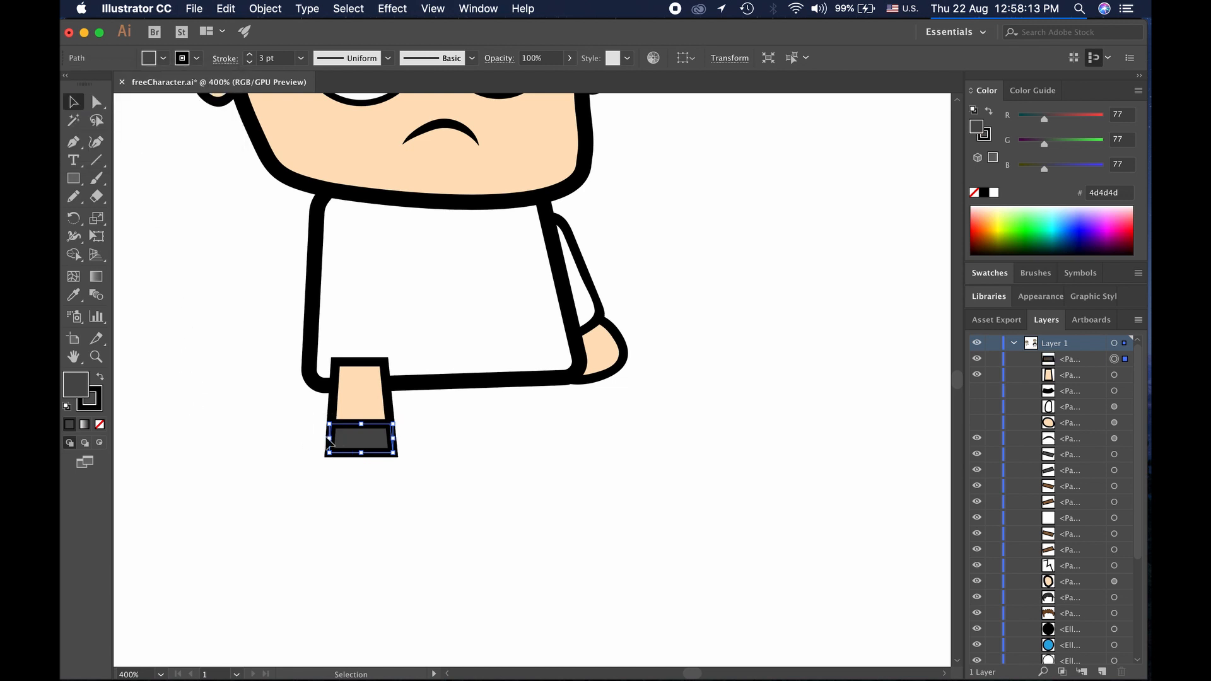
{"action": "left_click", "coordinate": [338, 488]}
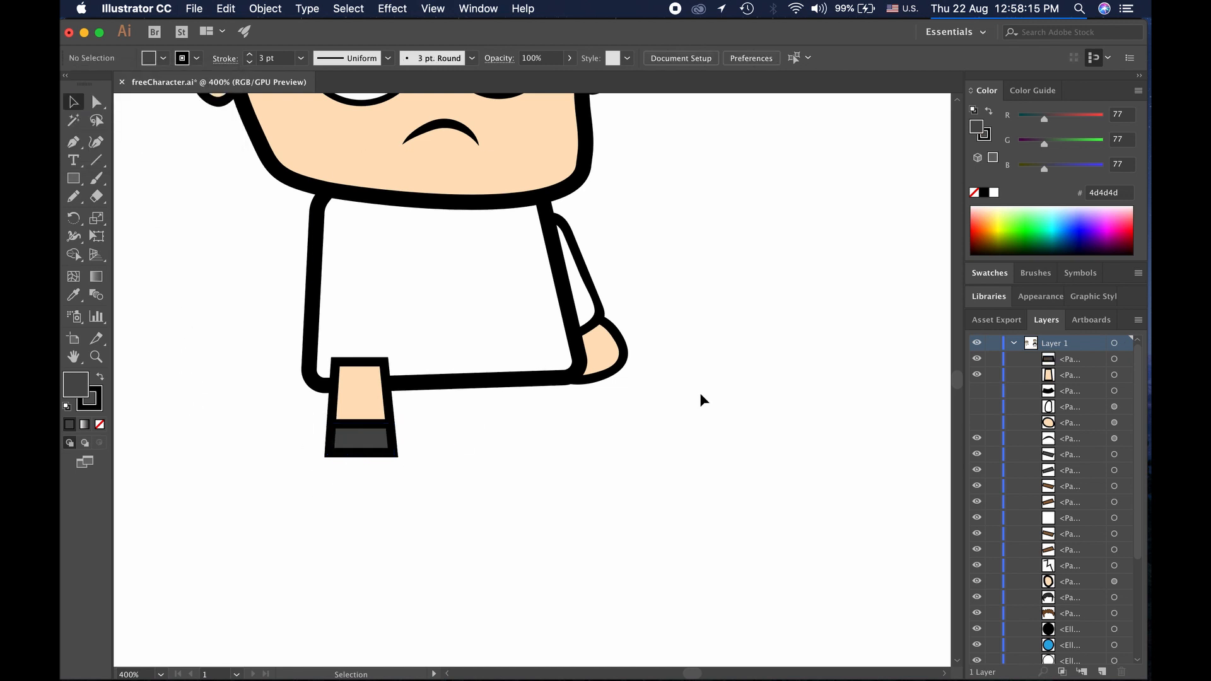
Draw a closed four-sided trouser leg with the Pen tool over the upper part of the leg, leaving a skin-toned band above the shoe
{"action": "key", "text": "Tab"}
{"action": "key", "text": "Tab"}
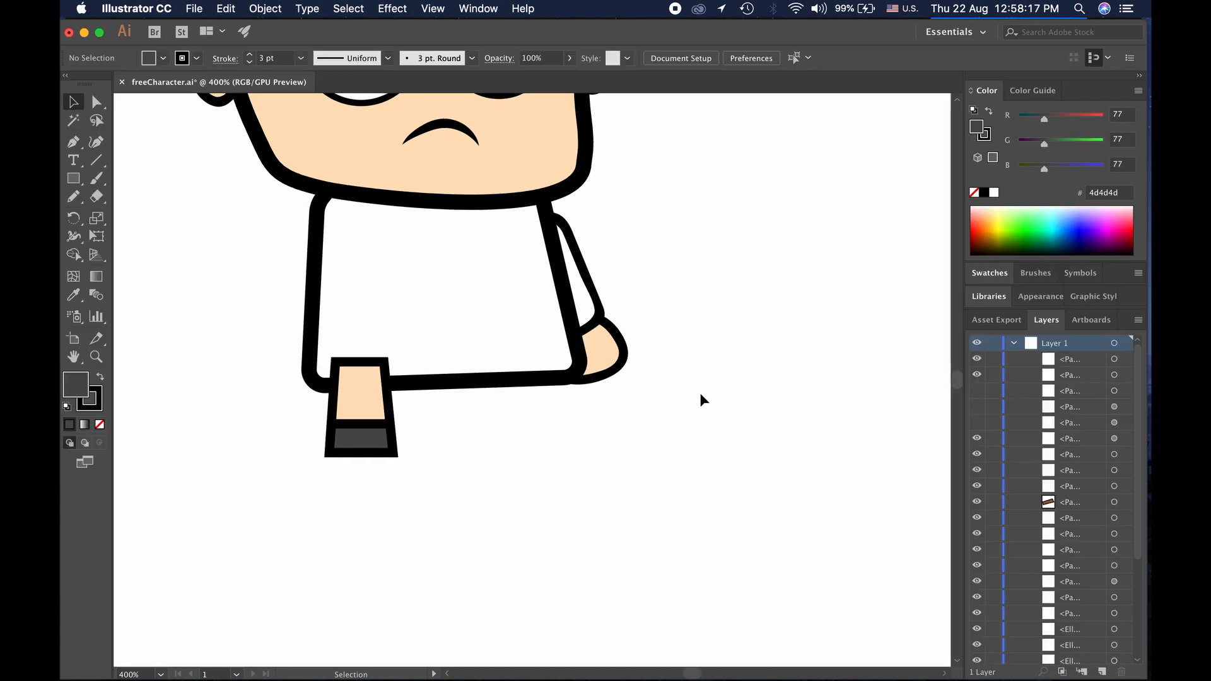
{"action": "left_click", "coordinate": [74, 143]}
{"action": "left_click", "coordinate": [335, 361]}
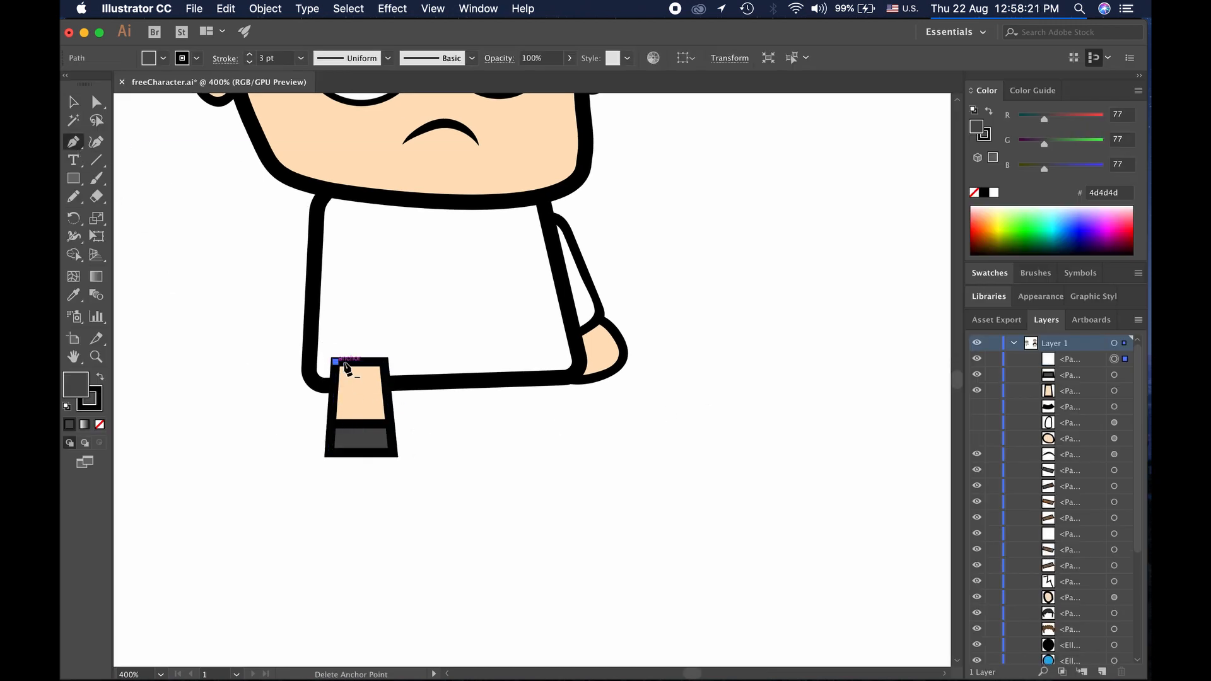
{"action": "left_click", "coordinate": [384, 361]}
{"action": "left_click", "coordinate": [384, 400]}
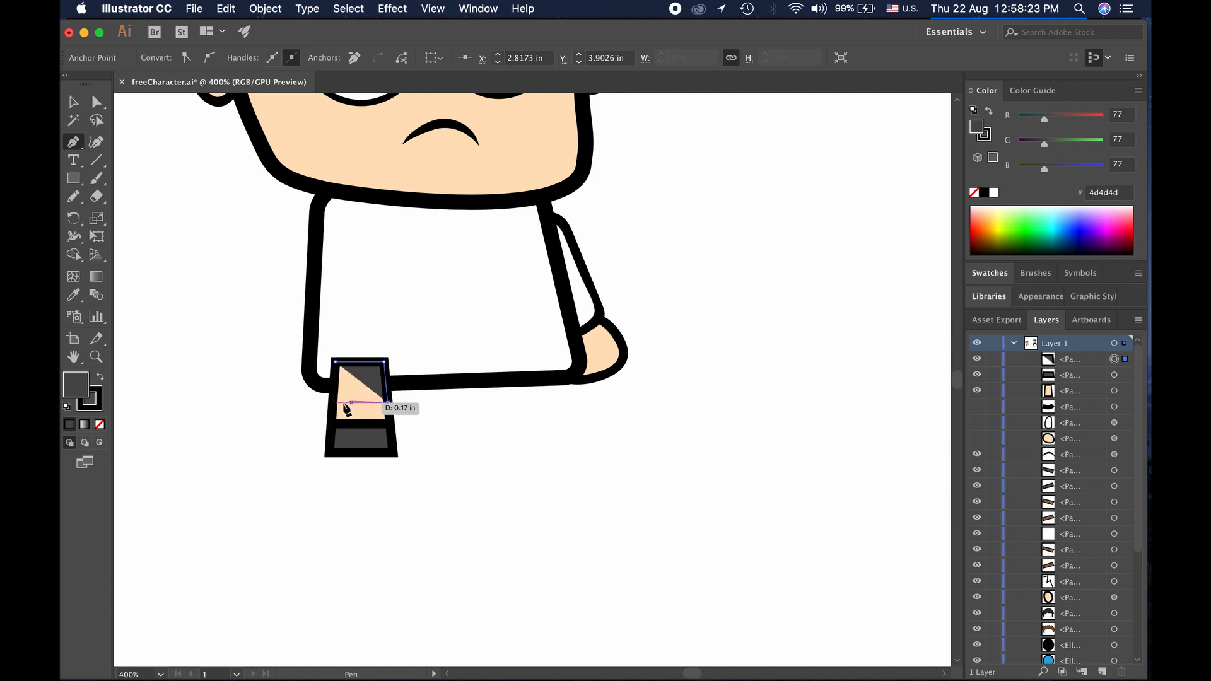
{"action": "left_click", "coordinate": [333, 402]}
{"action": "left_click", "coordinate": [334, 361]}
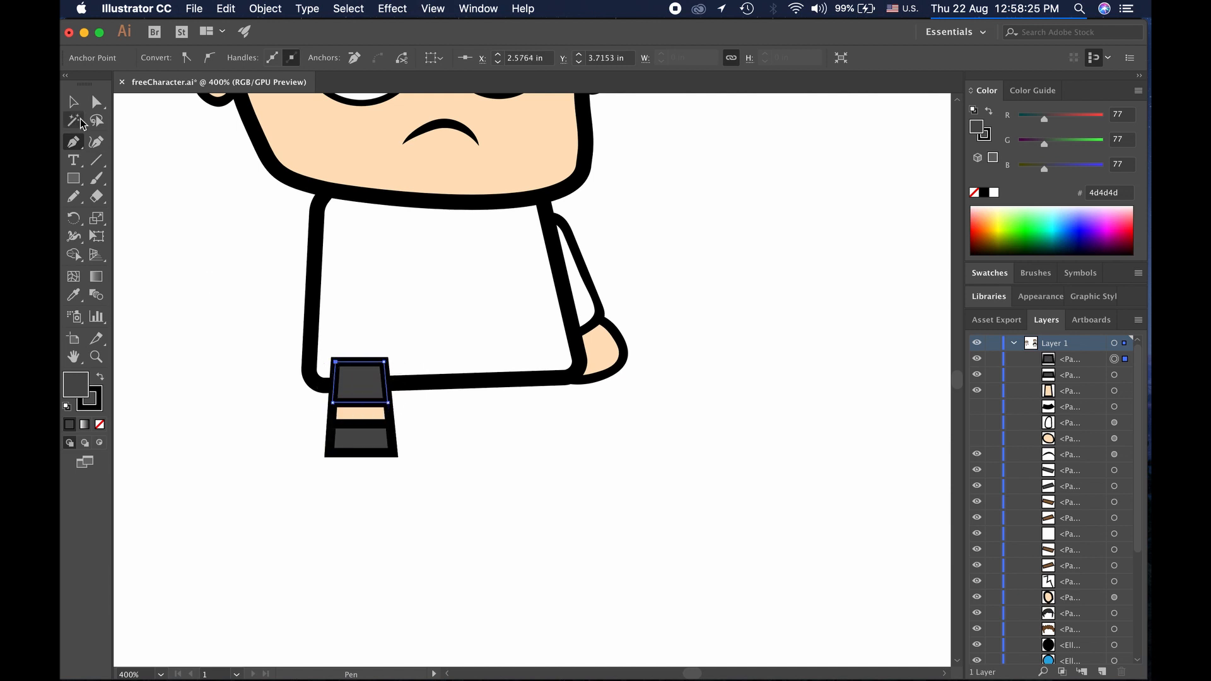
Fill the trouser leg shape with the blue swatch (0071bc) and deselect it
{"action": "left_click", "coordinate": [73, 101]}
{"action": "left_click", "coordinate": [174, 203]}
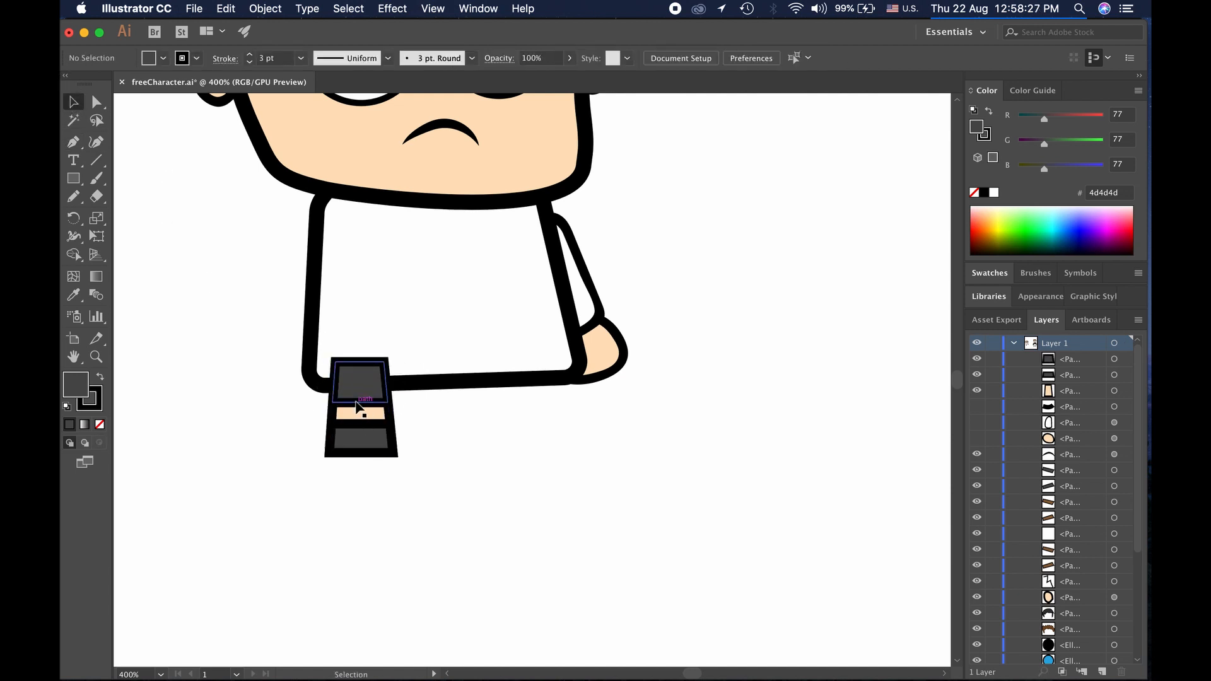
{"action": "left_click", "coordinate": [358, 407]}
{"action": "left_click", "coordinate": [165, 58]}
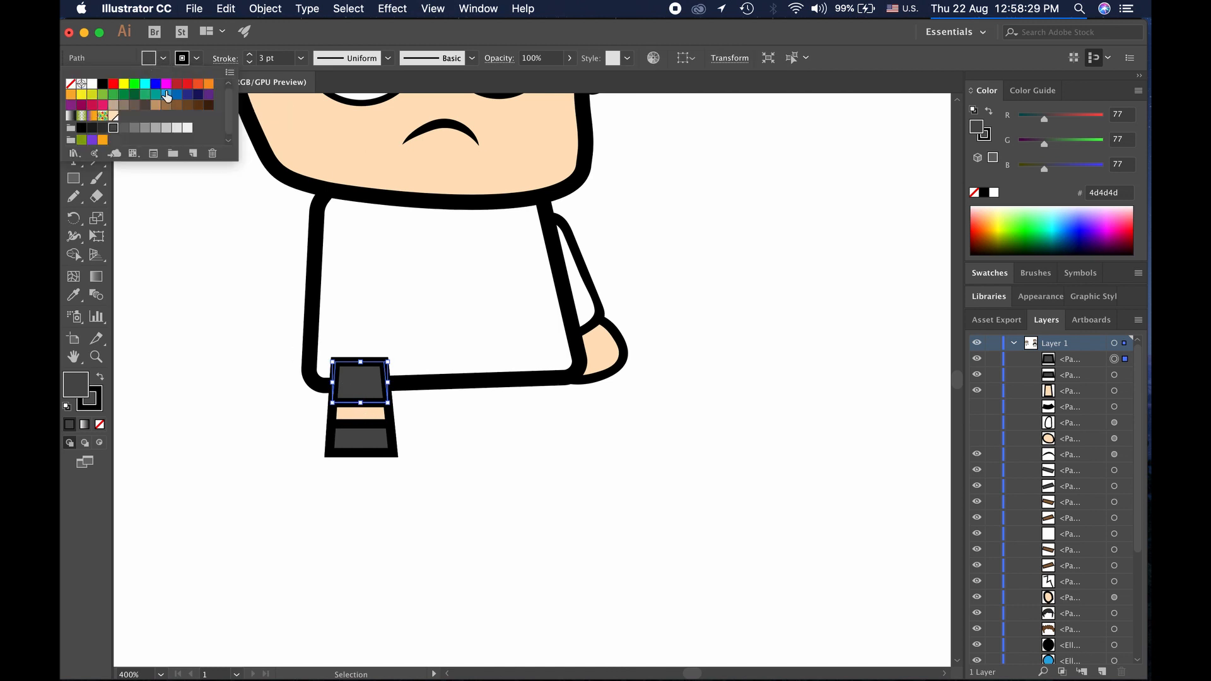
{"action": "left_click", "coordinate": [179, 95]}
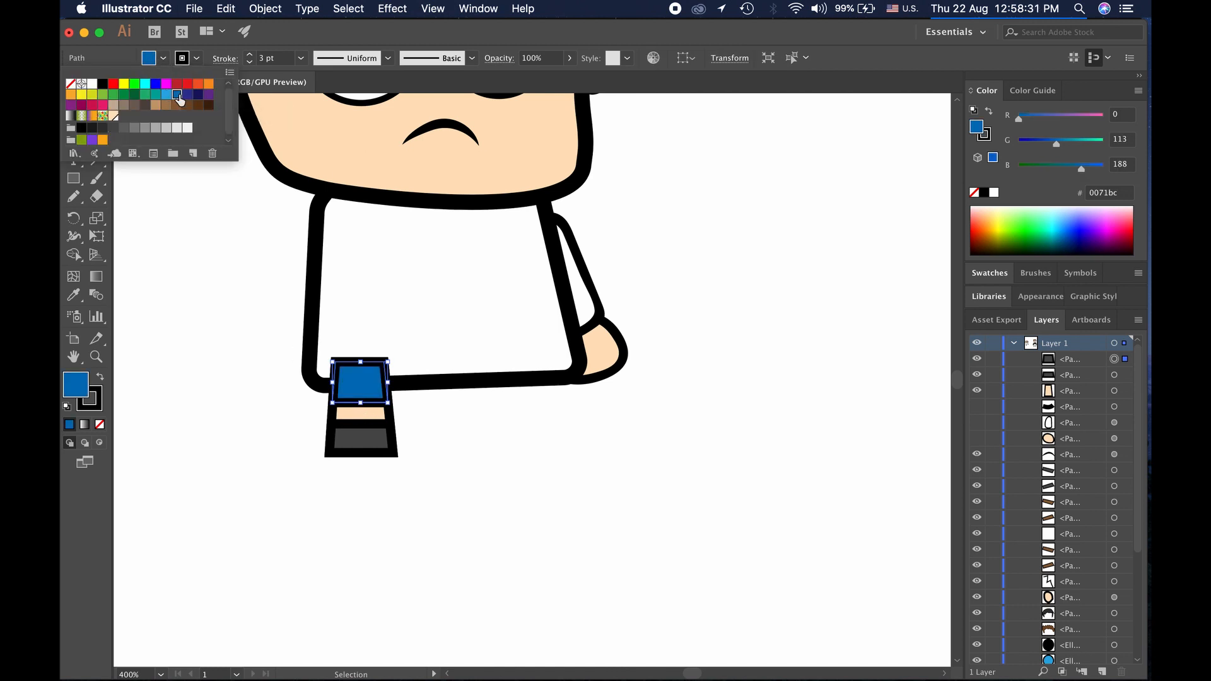
{"action": "left_click", "coordinate": [184, 210]}
{"action": "left_click", "coordinate": [183, 241]}
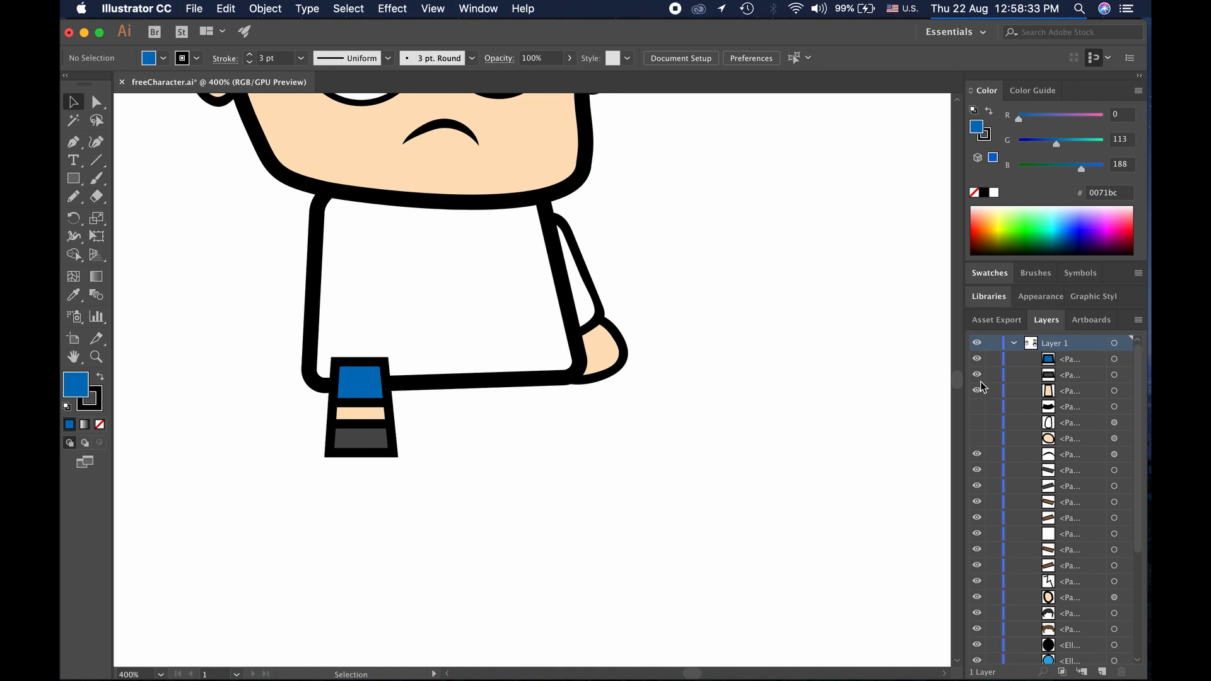
Reorder the trouser, shoe and leg paths to the bottom of Layer 1, behind the body and the right sleeve and hand
{"action": "left_click", "coordinate": [1052, 361]}
{"action": "left_click", "coordinate": [1050, 394], "text": "shift"}
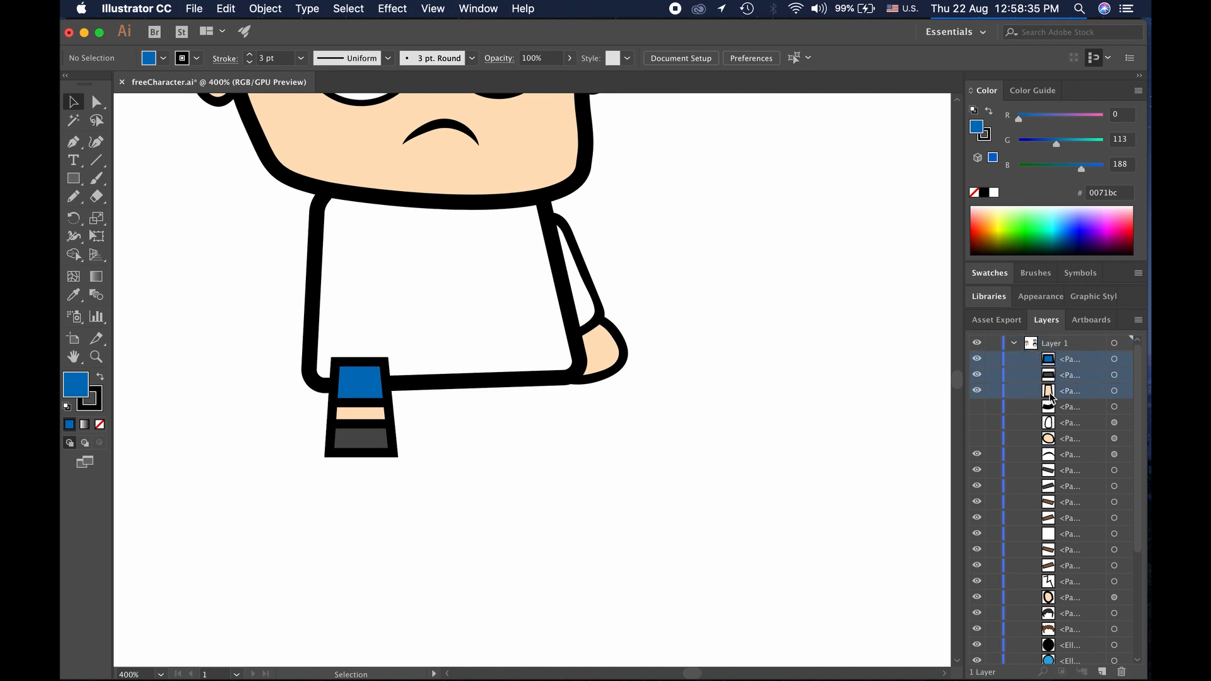
{"action": "left_click_drag", "start_coordinate": [1049, 394], "coordinate": [1065, 648]}
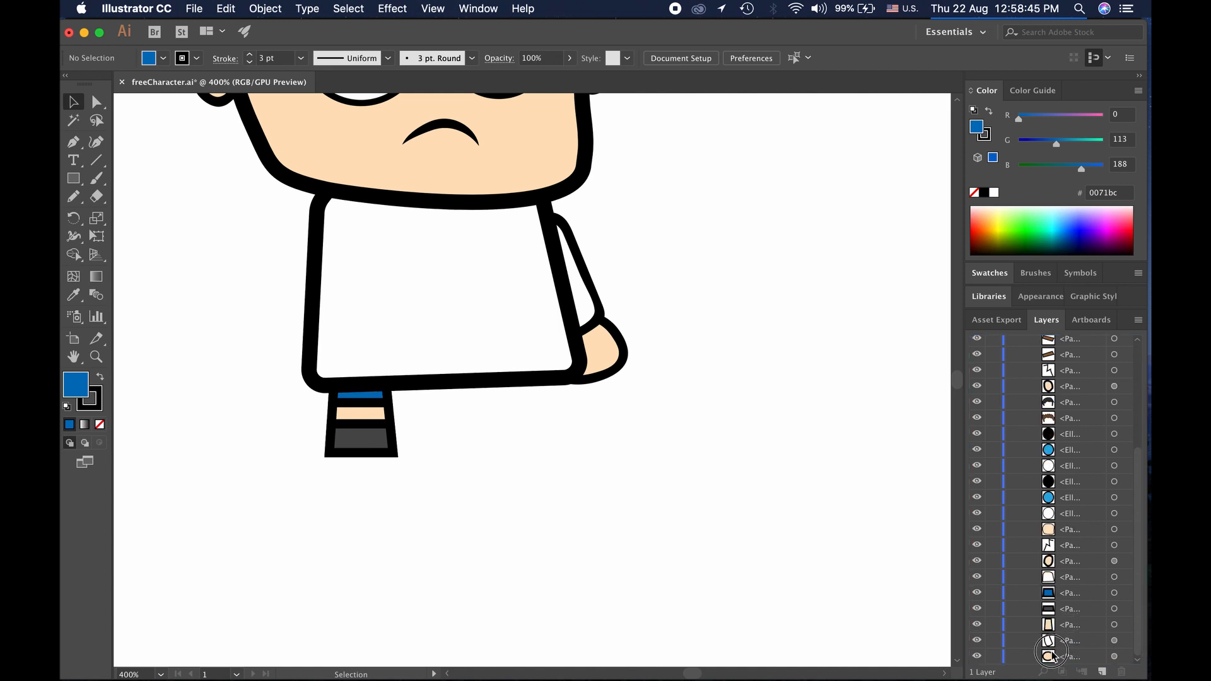
{"action": "left_click", "coordinate": [1049, 640]}
{"action": "left_click", "coordinate": [1049, 656], "text": "shift"}
{"action": "left_click_drag", "start_coordinate": [1050, 655], "coordinate": [1055, 581]}
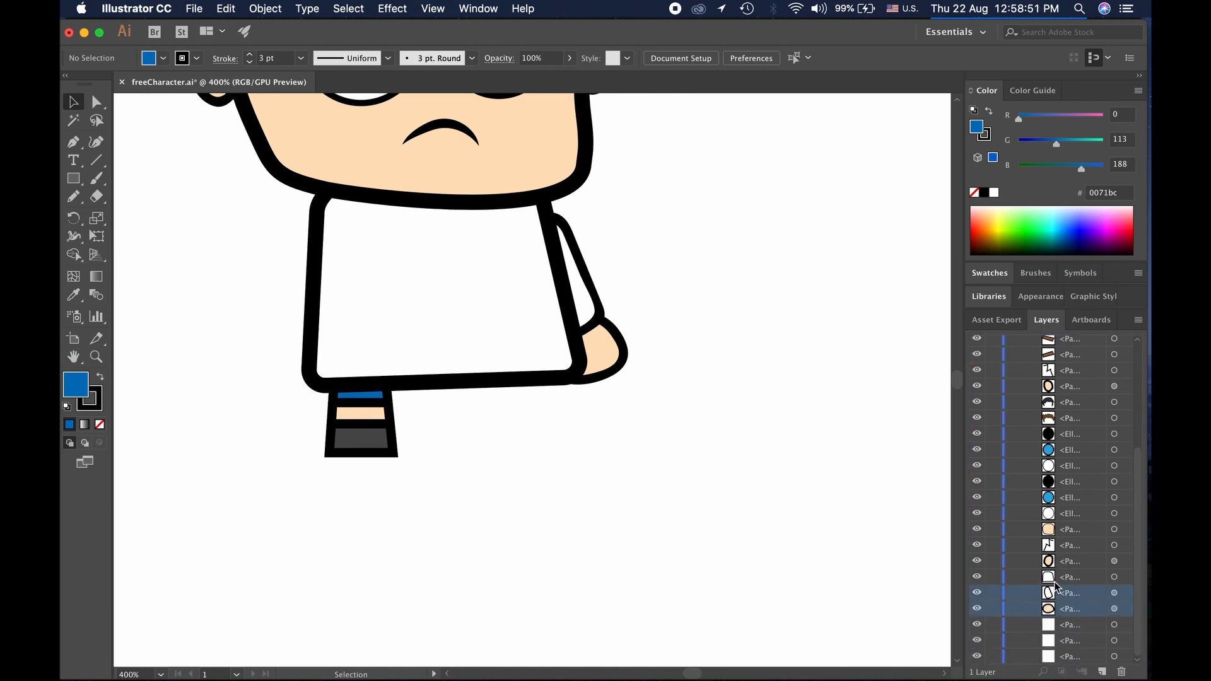
Move the trouser, shoe and leg paths together slightly down and right so more blue shows below the body
{"action": "left_click", "coordinate": [1050, 625]}
{"action": "left_click", "coordinate": [1049, 657], "text": "shift"}
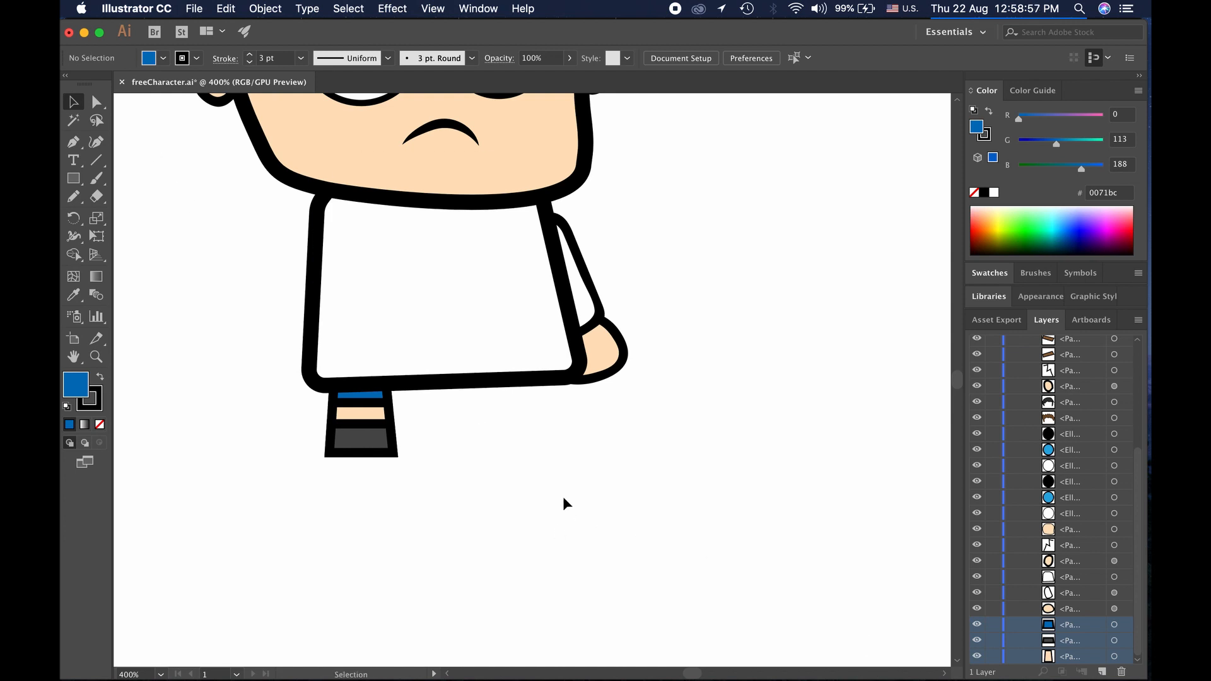
{"action": "left_click", "coordinate": [381, 409]}
{"action": "left_click", "coordinate": [379, 418], "text": "shift"}
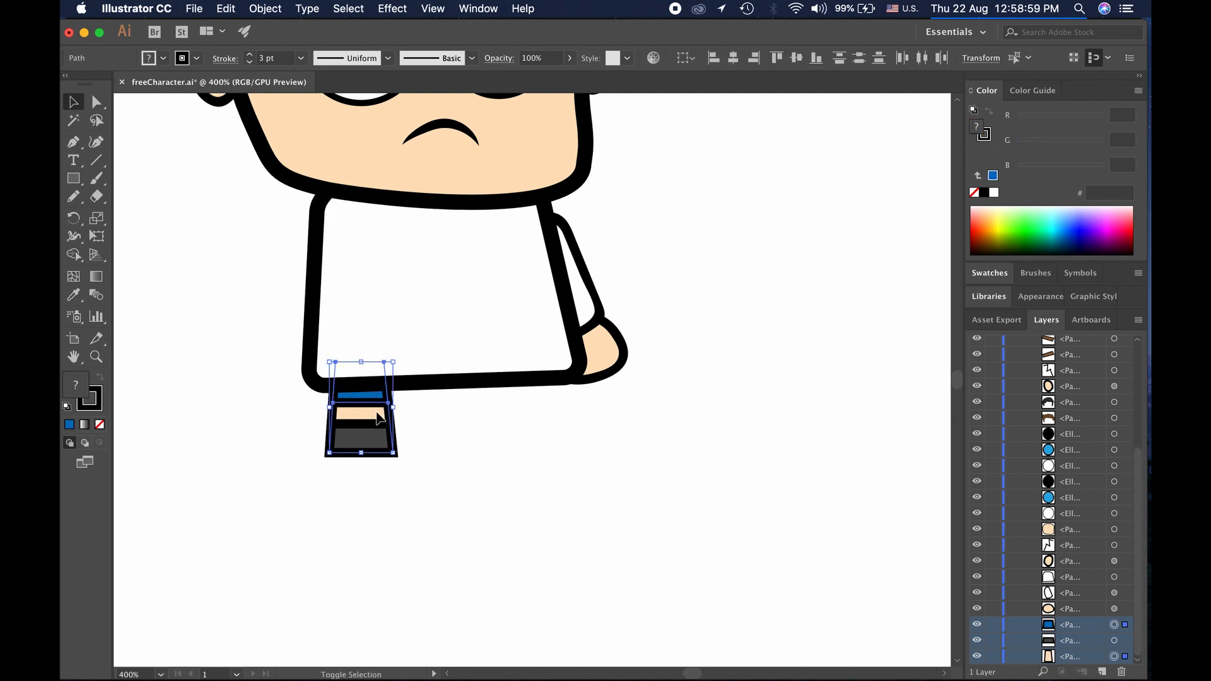
{"action": "left_click_drag", "start_coordinate": [378, 417], "coordinate": [381, 441]}
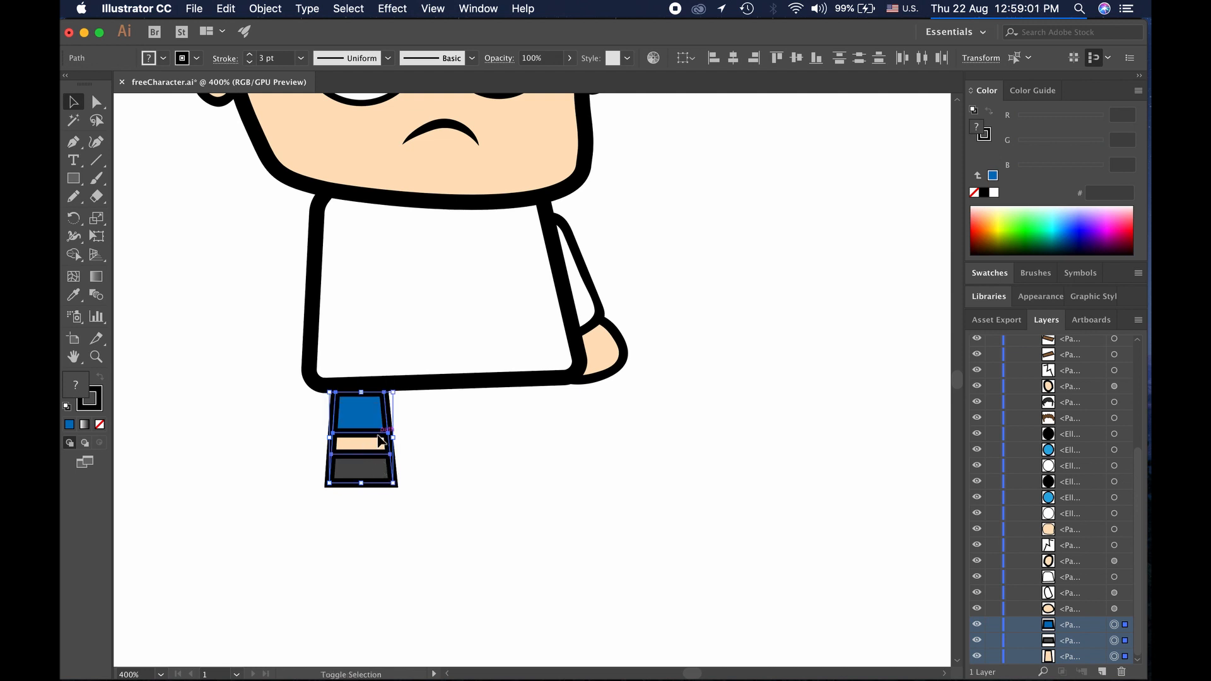
{"action": "key", "text": "Up"}
{"action": "key", "text": "Up"}
{"action": "key", "text": "Up"}
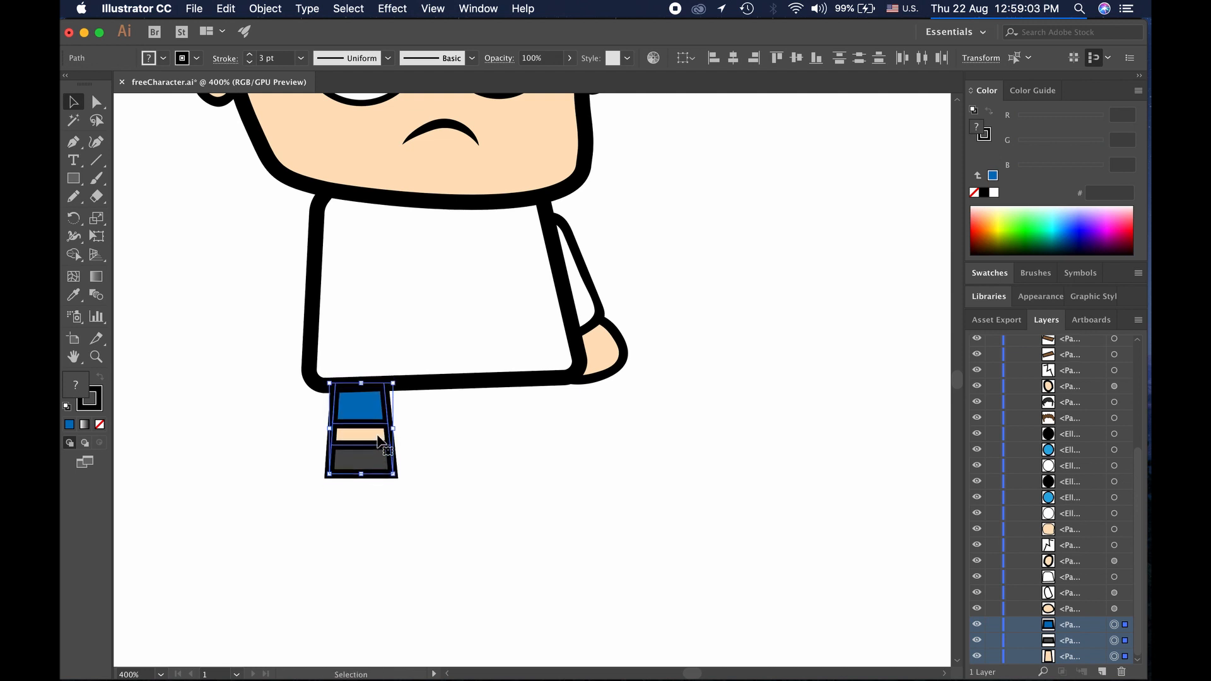
{"action": "key", "text": "Up"}
{"action": "key", "text": "Right"}
{"action": "key", "text": "Right"}
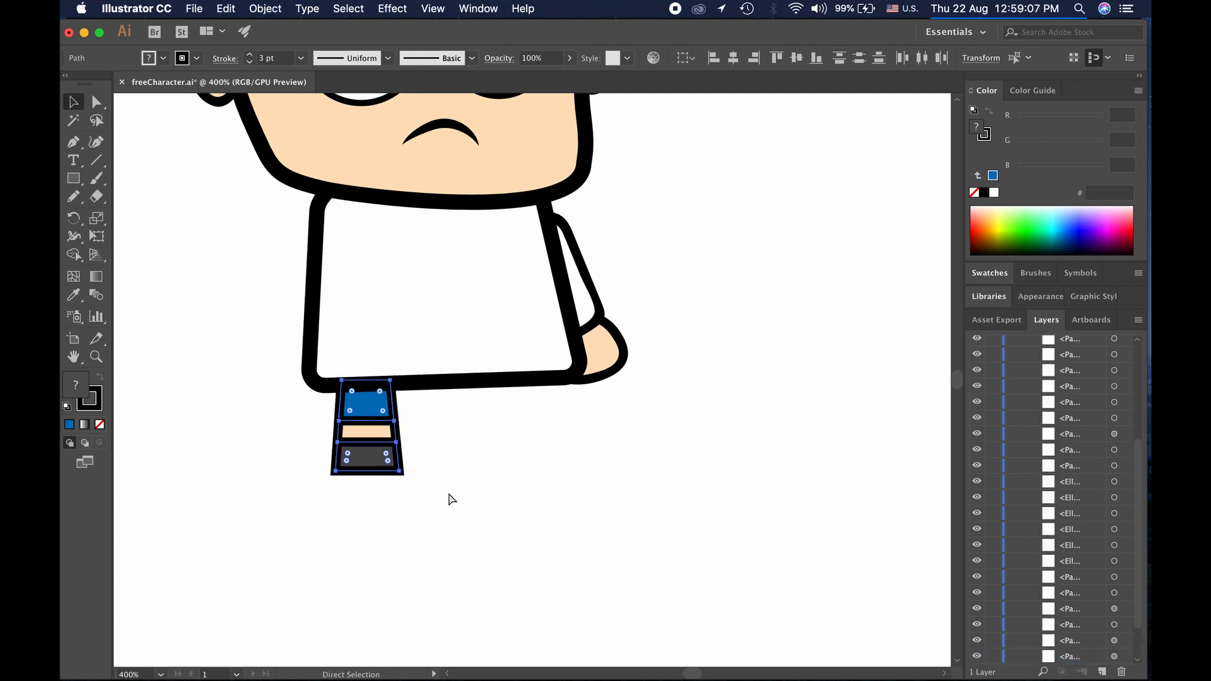
Paste a copy of the complete leg and place it under the body's lower right corner, slightly higher than the left leg
{"action": "key", "text": "super+v"}
{"action": "key", "text": "shift+Down"}
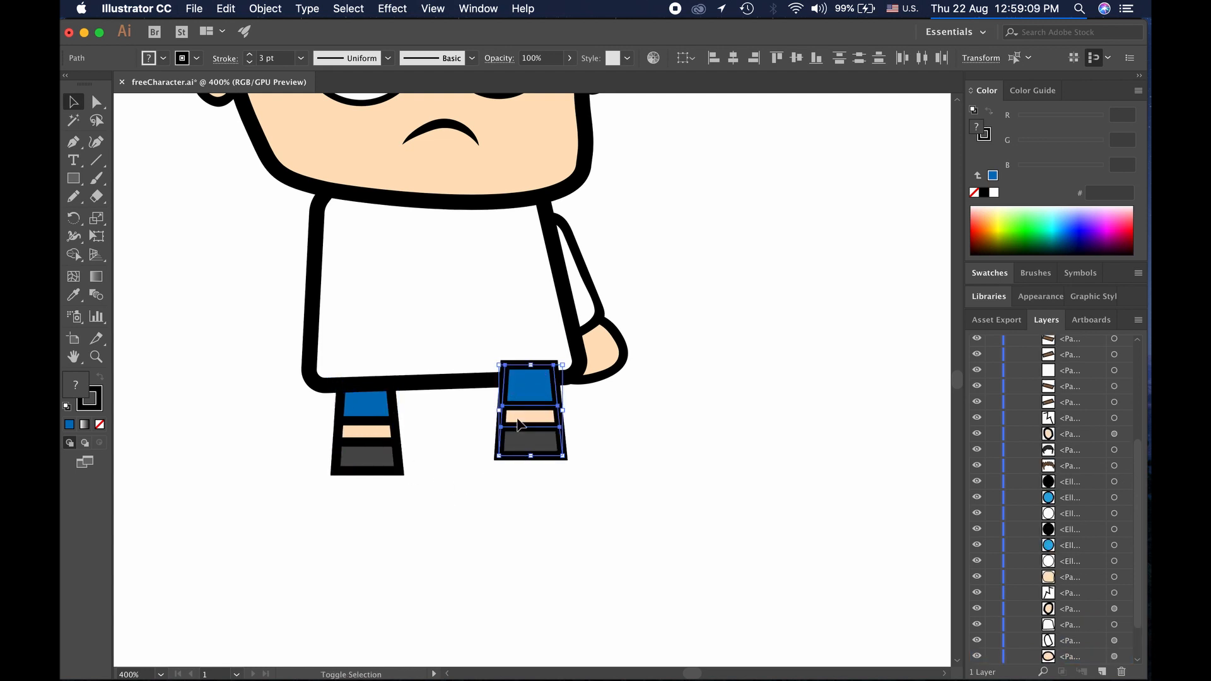
{"action": "key", "text": "shift+Left"}
{"action": "key", "text": "shift+Down"}
{"action": "key", "text": "shift+Up"}
{"action": "key", "text": "shift+Right"}
{"action": "key", "text": "shift+Right"}
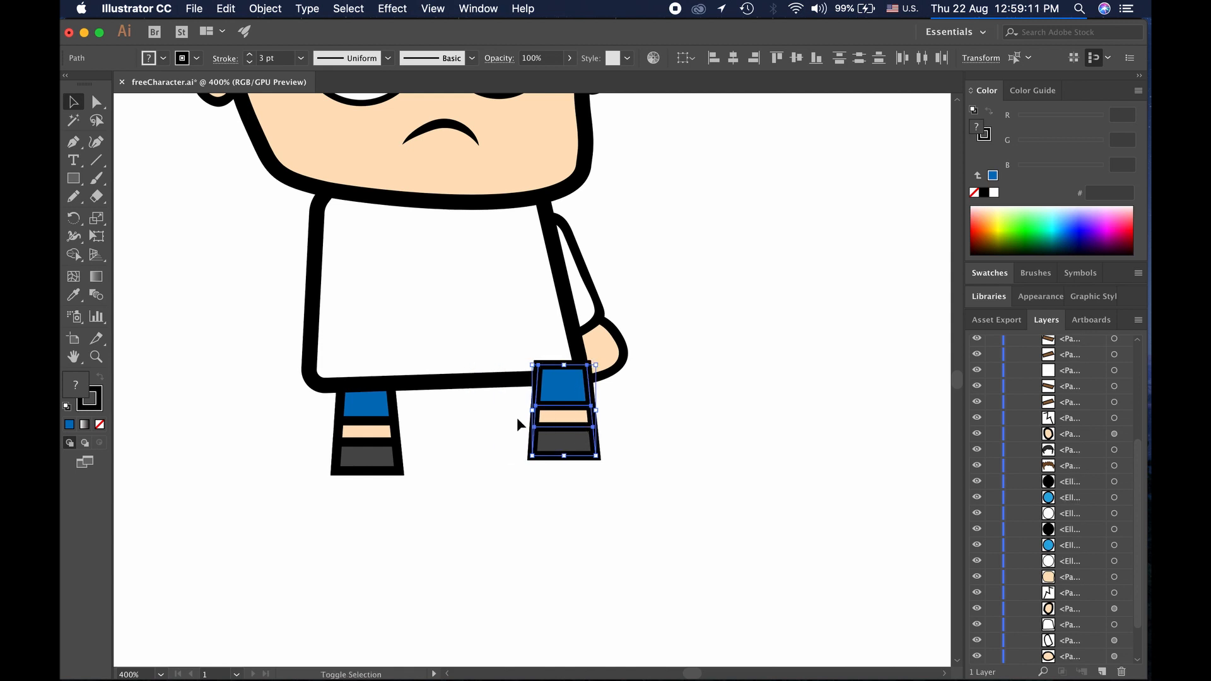
{"action": "key", "text": "shift+Left"}
{"action": "key", "text": "Left"}
{"action": "key", "text": "Left"}
{"action": "key", "text": "Left"}
{"action": "key", "text": "Left"}
{"action": "key", "text": "Left"}
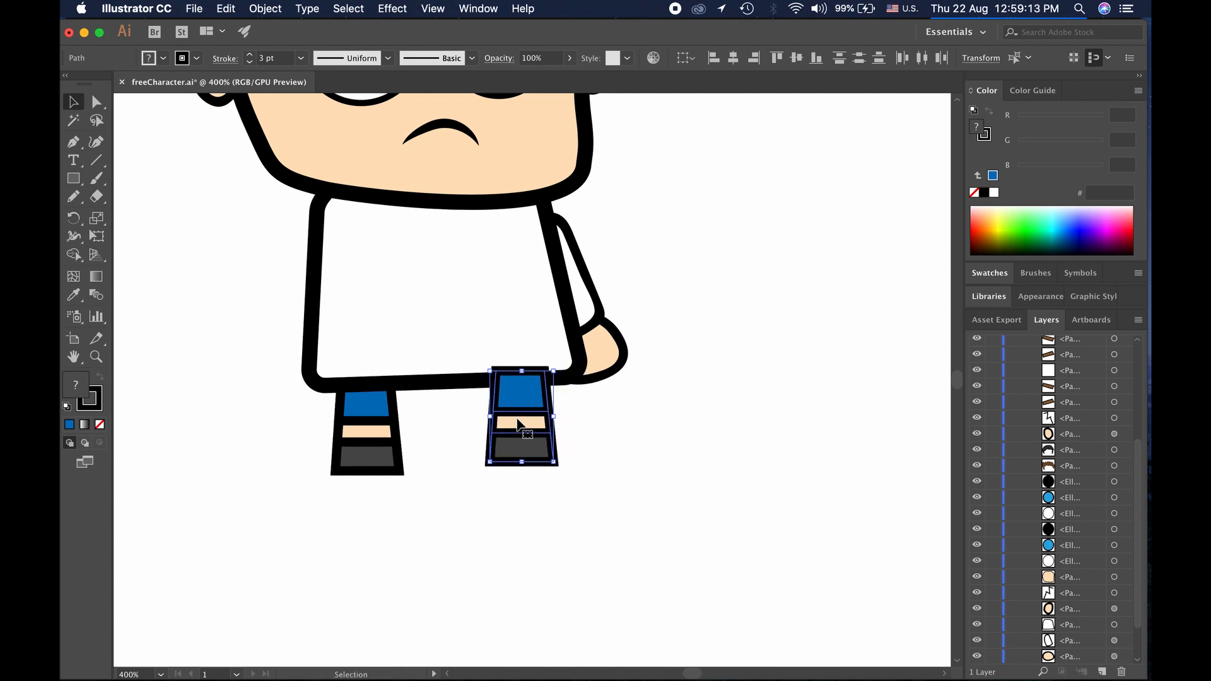
{"action": "key", "text": "Down"}
{"action": "key", "text": "Down"}
{"action": "key", "text": "Left"}
{"action": "key", "text": "Up"}
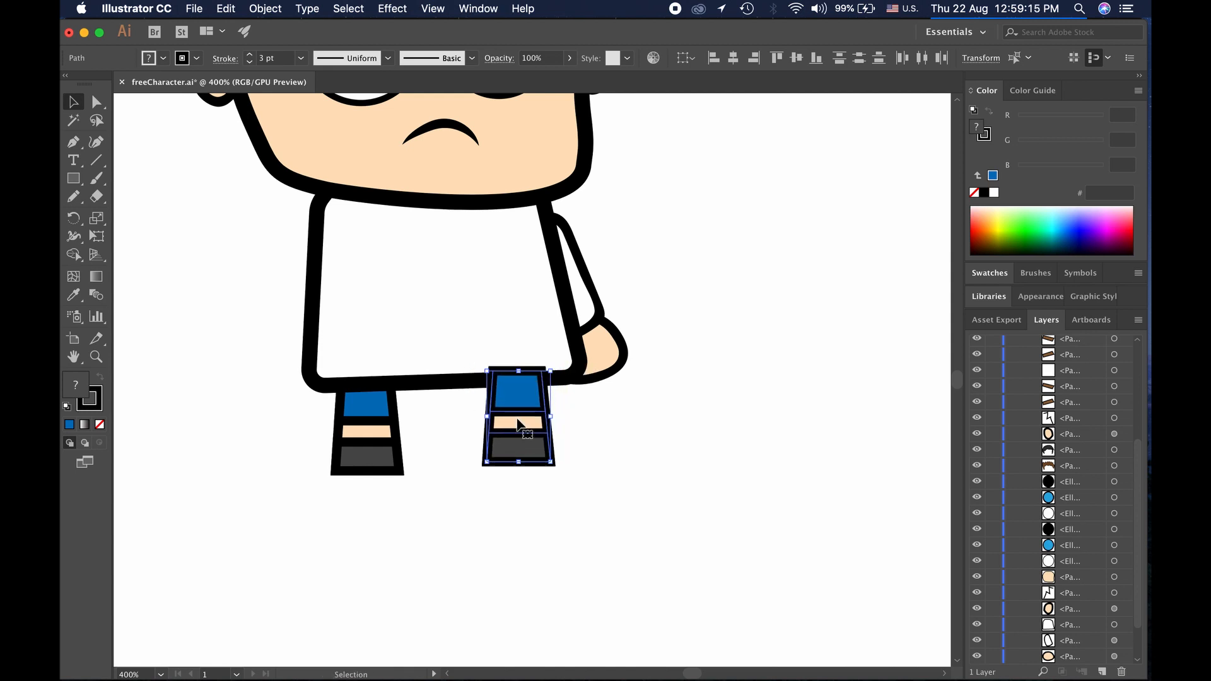
Move the copied leg's three paths behind the body, just above the first leg's paths in Layer 1, and deselect them
{"action": "scroll", "coordinate": [1026, 498], "scroll_direction": "up", "scroll_amount": 10}
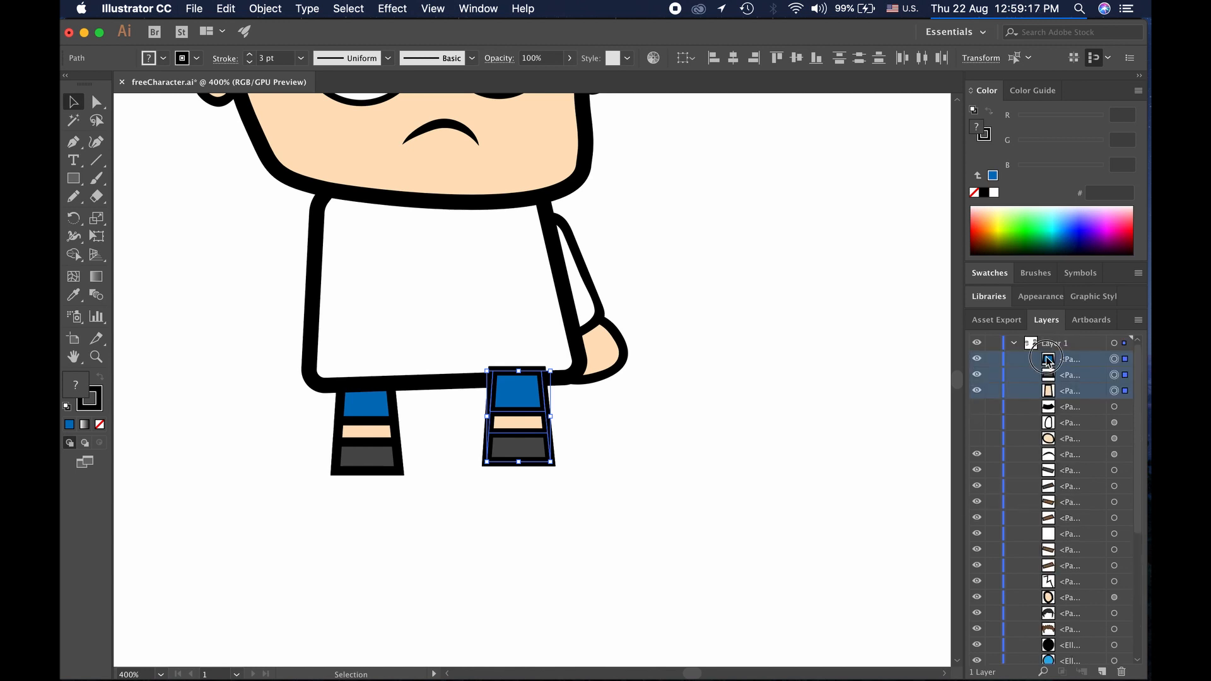
{"action": "left_click_drag", "start_coordinate": [1051, 361], "coordinate": [1063, 615]}
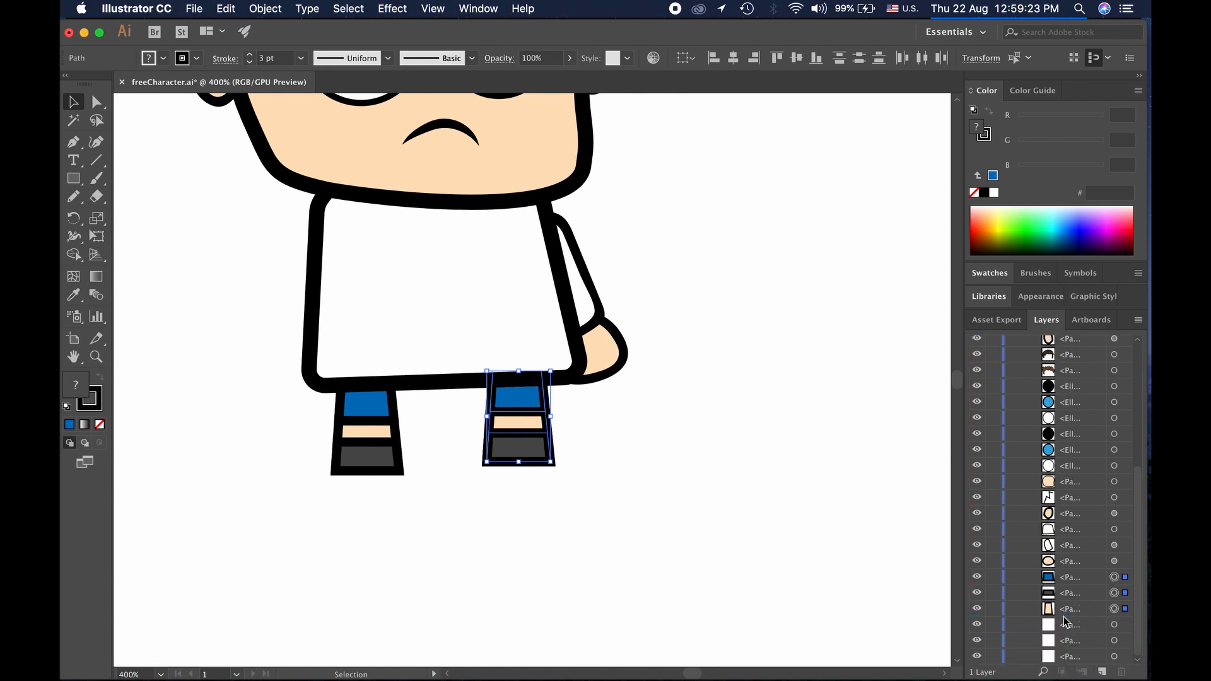
{"action": "left_click", "coordinate": [701, 494]}
Show the three hidden paths of the left sleeve, hand and thumb line at the top of Layer 1
{"action": "scroll", "coordinate": [1045, 487], "scroll_direction": "up", "scroll_amount": 5}
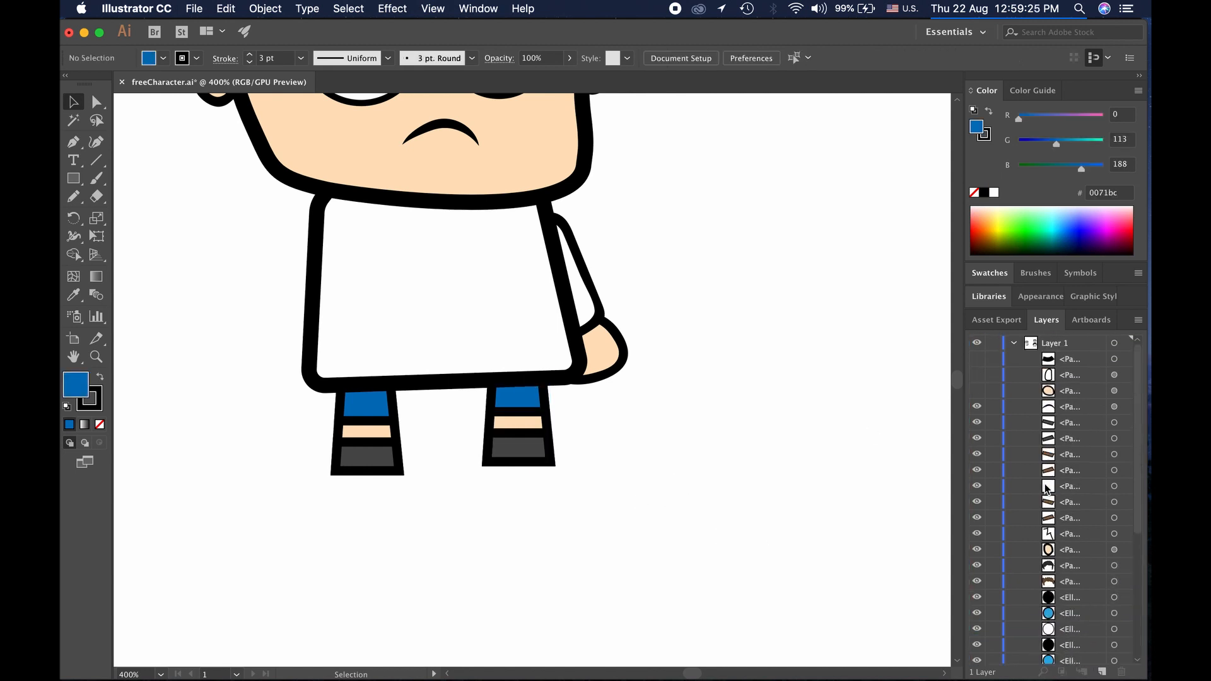
{"action": "left_click", "coordinate": [976, 359]}
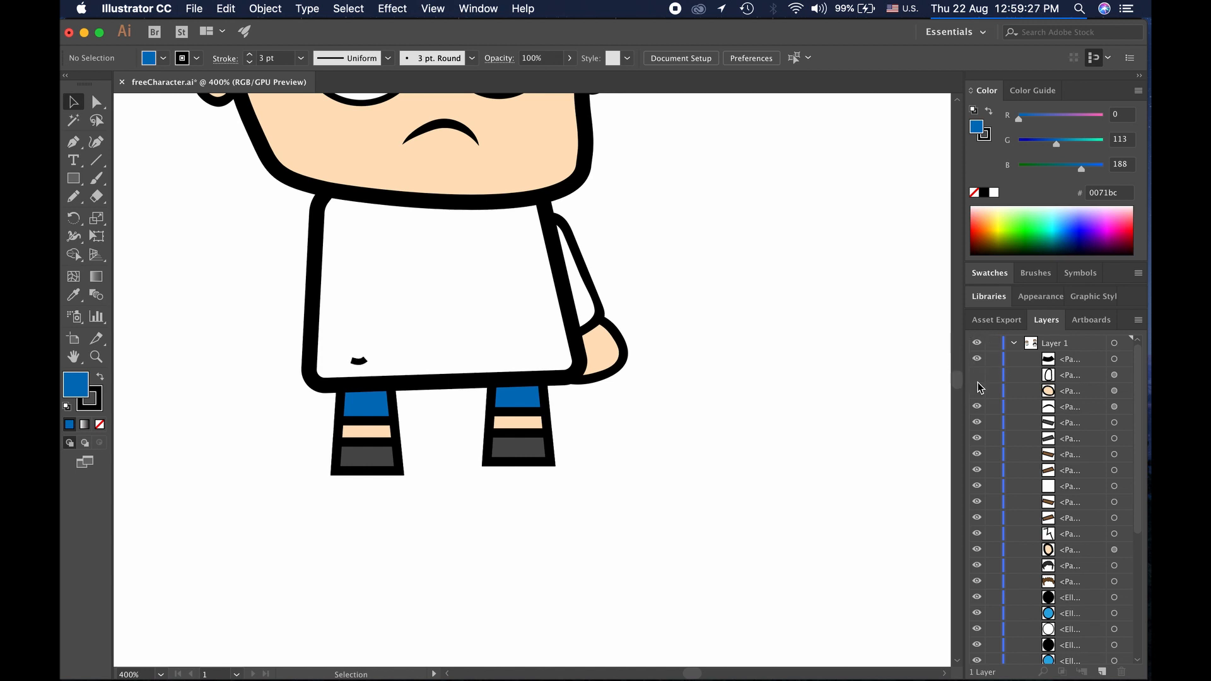
{"action": "left_click", "coordinate": [976, 375]}
{"action": "left_click", "coordinate": [976, 391]}
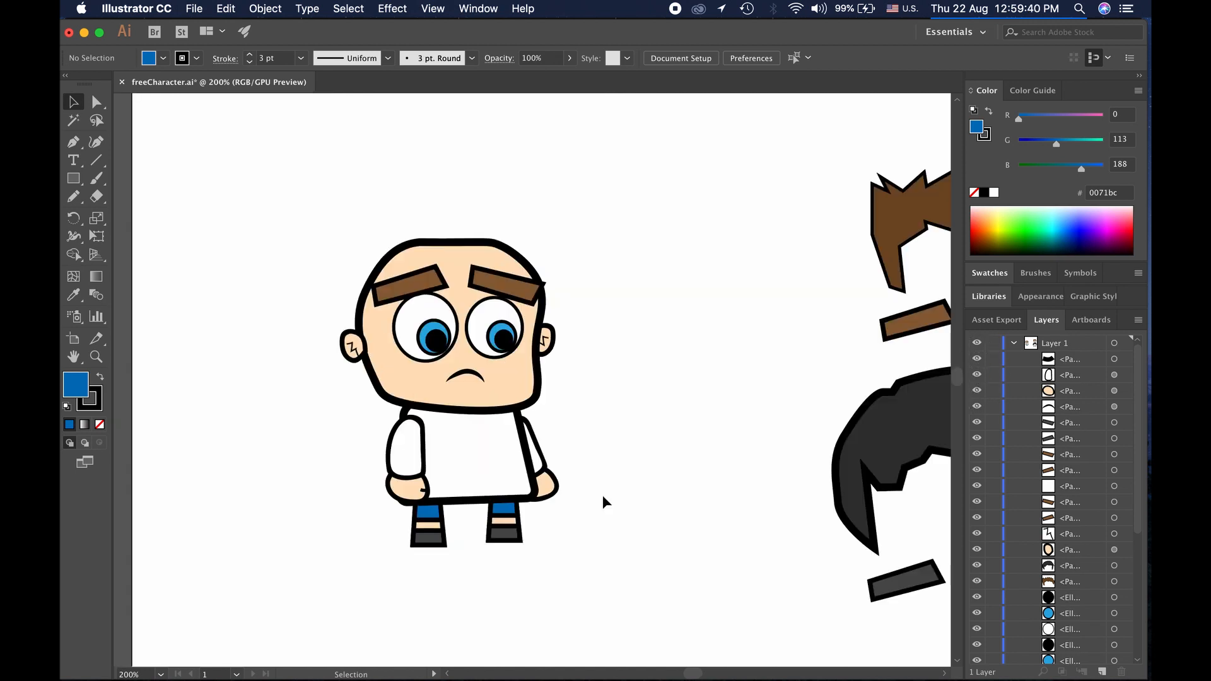
Widen the left leg's trouser, skin and shoe paths together, extending them toward the right leg, and deselect them
{"action": "scroll", "coordinate": [603, 494], "scroll_direction": "down", "scroll_amount": 2}
{"action": "scroll", "coordinate": [602, 494], "scroll_direction": "up", "scroll_amount": 2}
{"action": "scroll", "coordinate": [603, 494], "scroll_direction": "up", "scroll_amount": 1}
{"action": "left_click_drag", "start_coordinate": [562, 528], "coordinate": [602, 422]}
{"action": "left_click", "coordinate": [405, 464]}
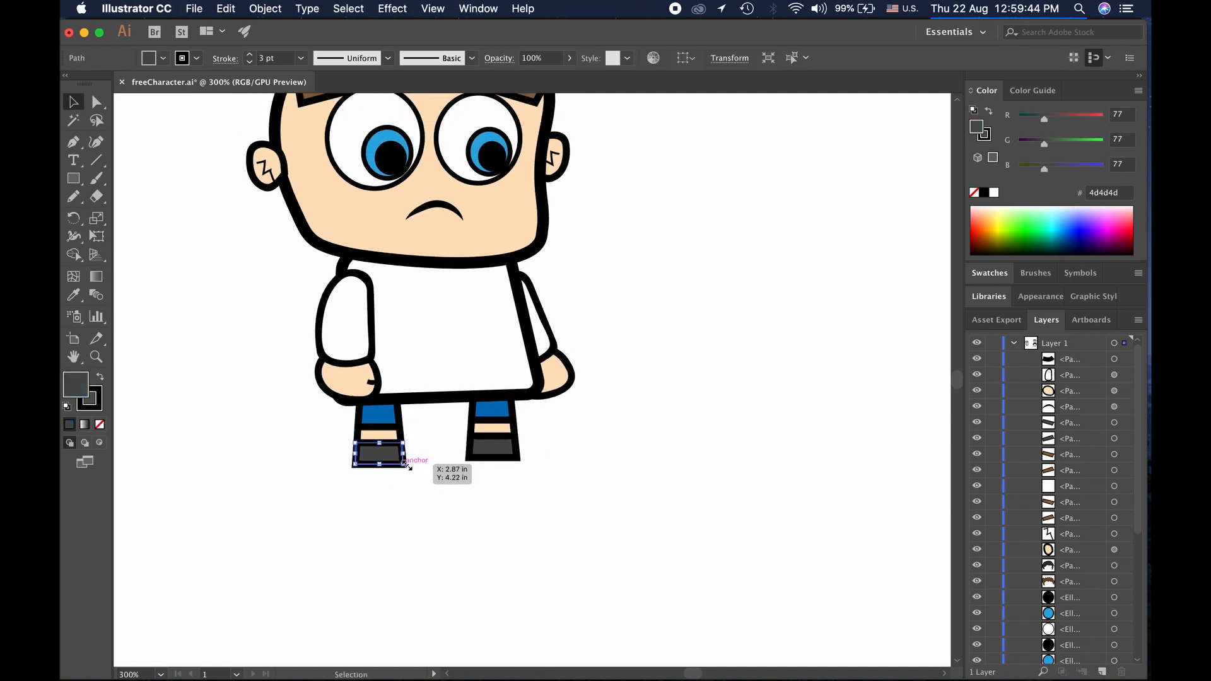
{"action": "left_click", "coordinate": [392, 440], "text": "shift"}
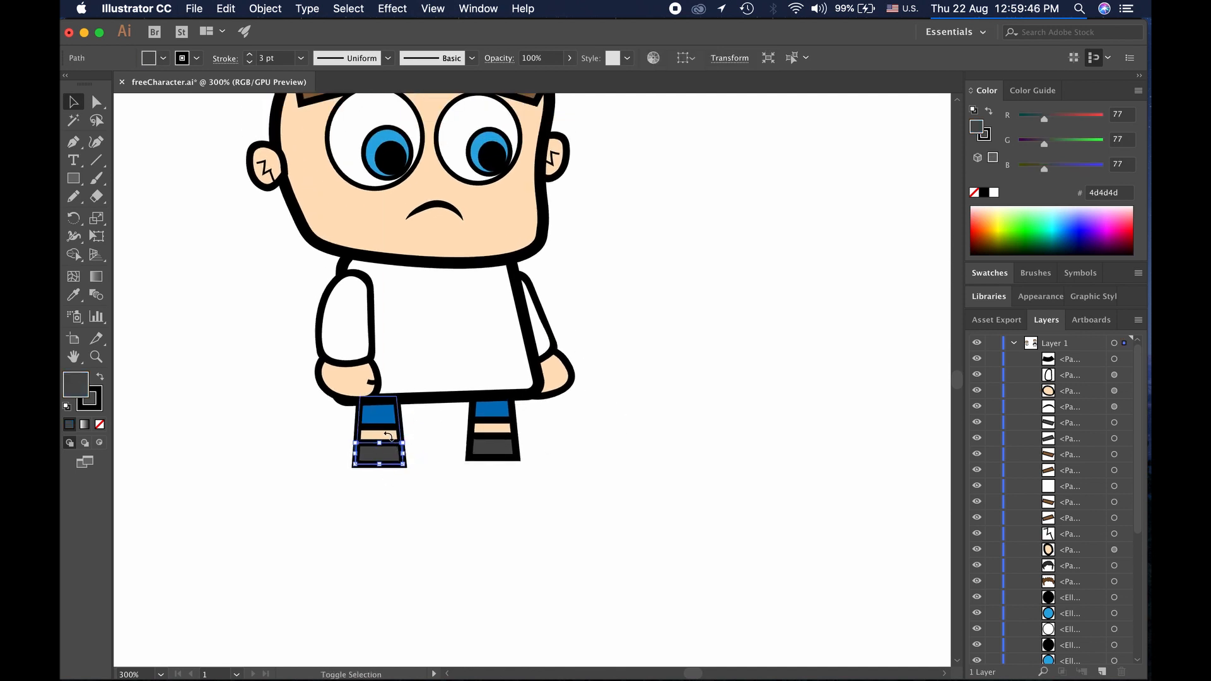
{"action": "left_click", "coordinate": [388, 431]}
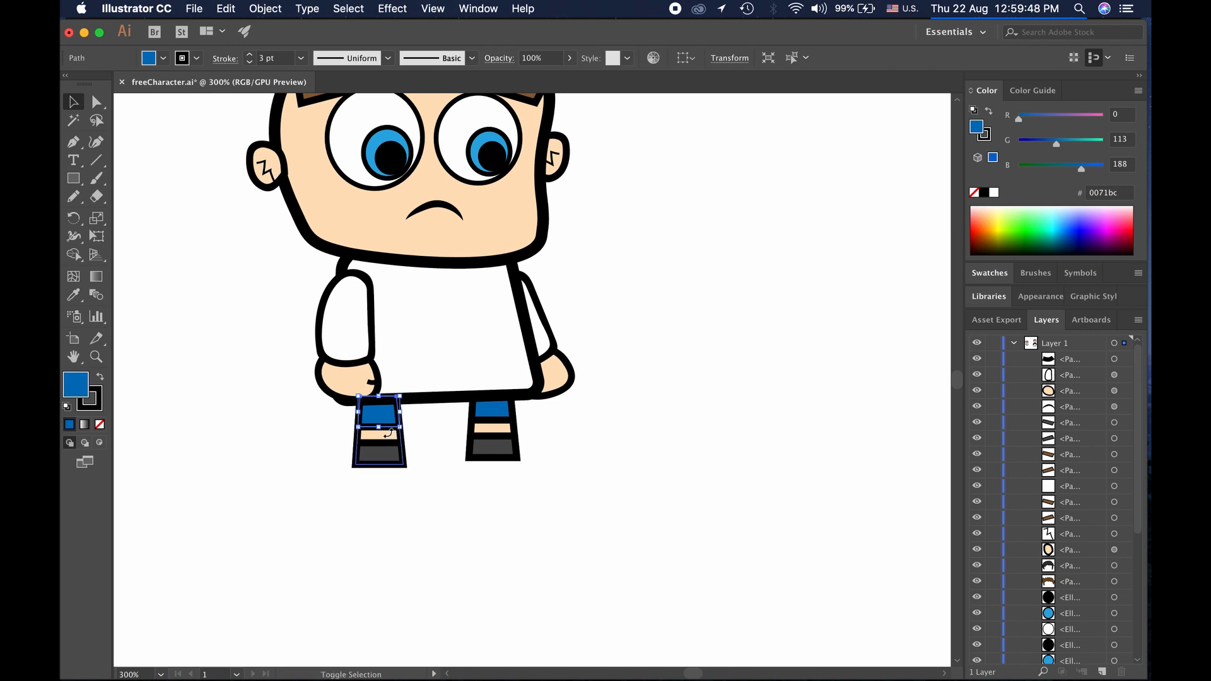
{"action": "left_click", "coordinate": [394, 440], "text": "shift"}
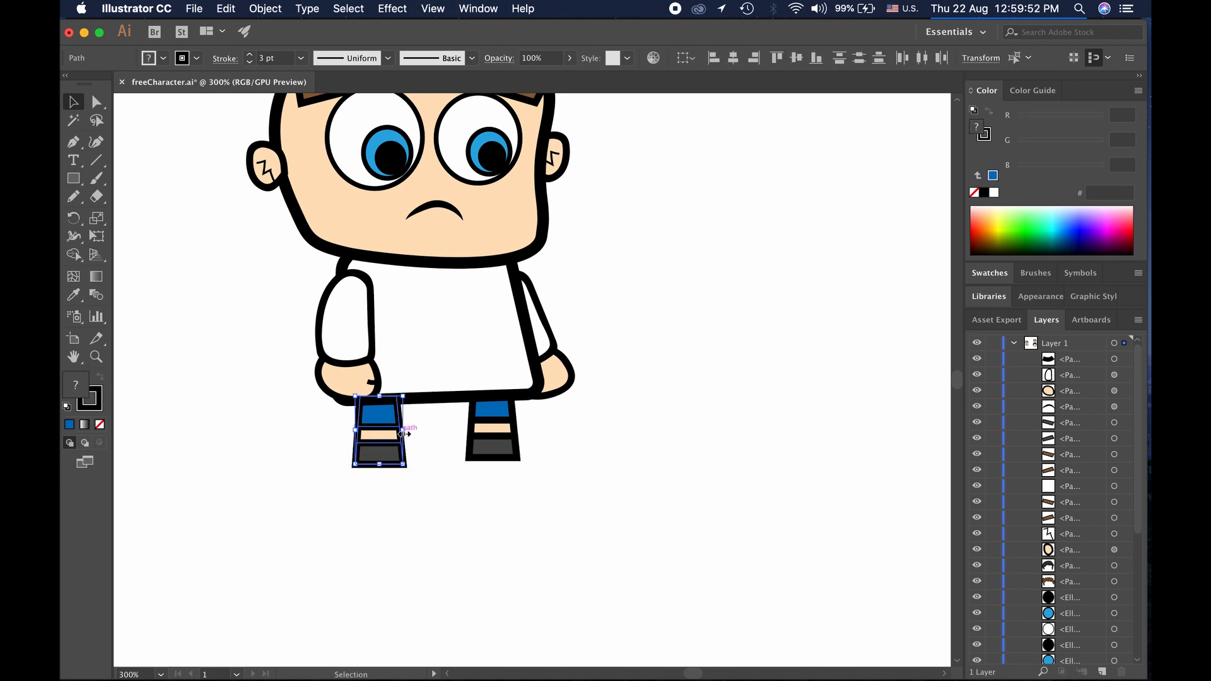
{"action": "left_click_drag", "start_coordinate": [402, 430], "coordinate": [422, 432]}
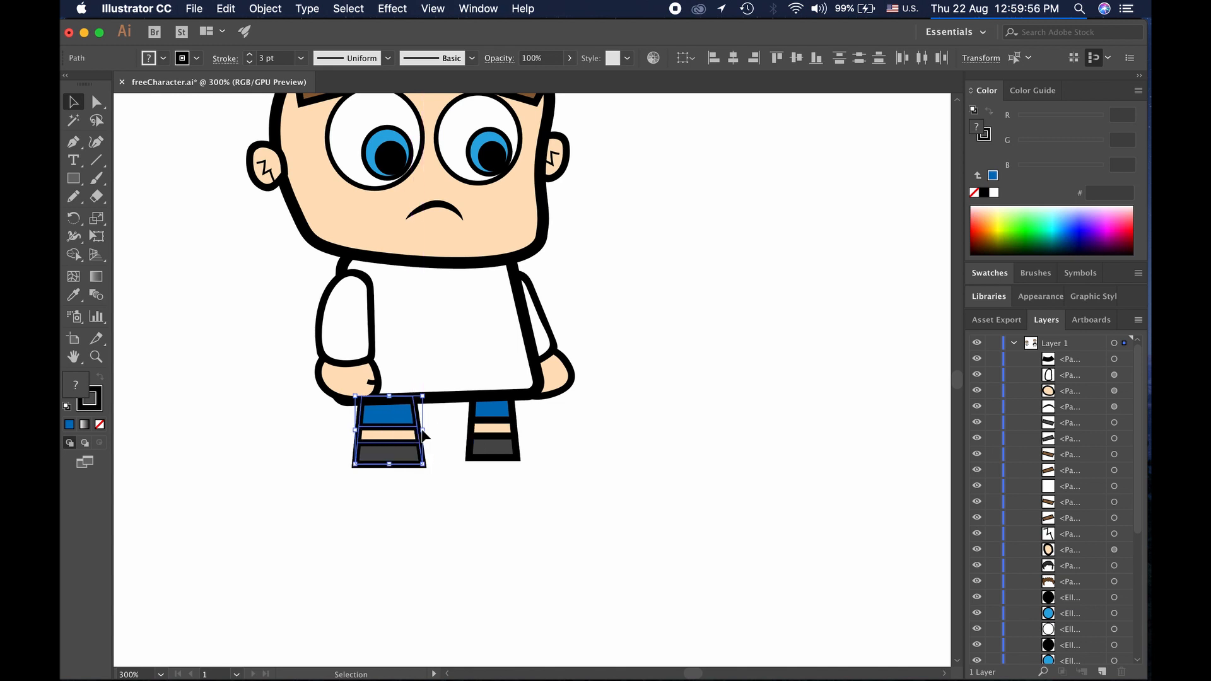
{"action": "left_click", "coordinate": [438, 509]}
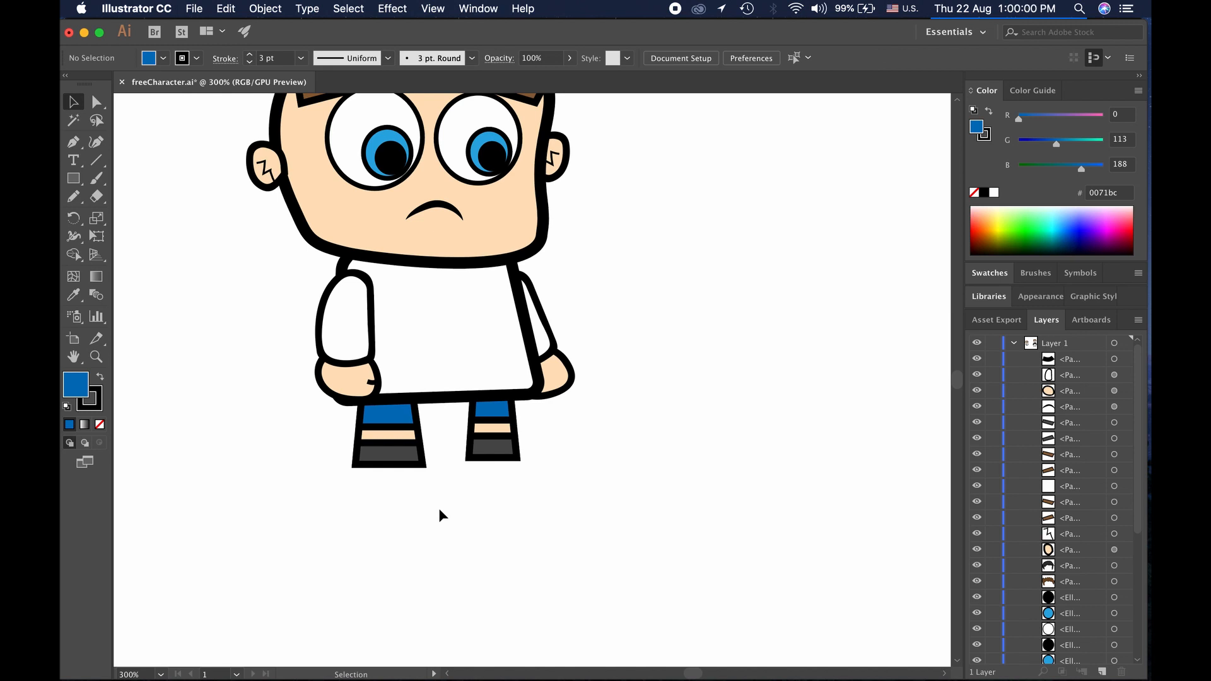
Widen the right leg's three paths, rotate them slightly counterclockwise and shift them a little left under the body
{"action": "left_click", "coordinate": [491, 448]}
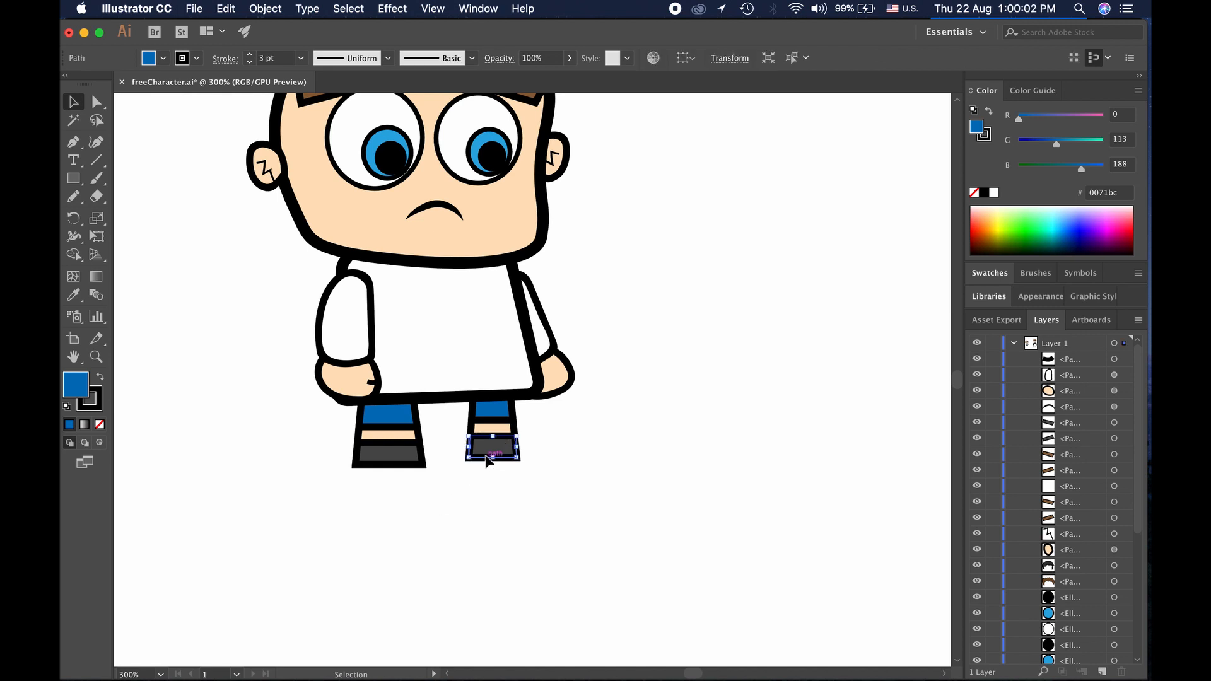
{"action": "left_click", "coordinate": [495, 409]}
{"action": "left_click", "coordinate": [490, 431], "text": "shift"}
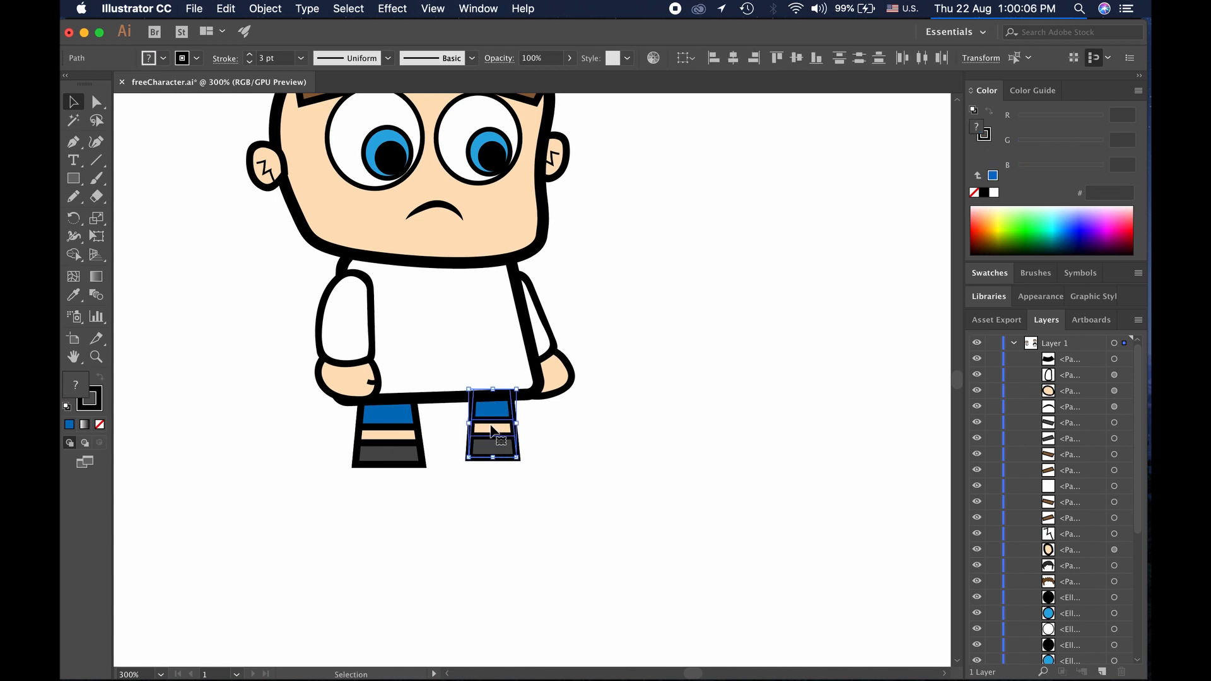
{"action": "left_click_drag", "start_coordinate": [516, 422], "coordinate": [546, 461]}
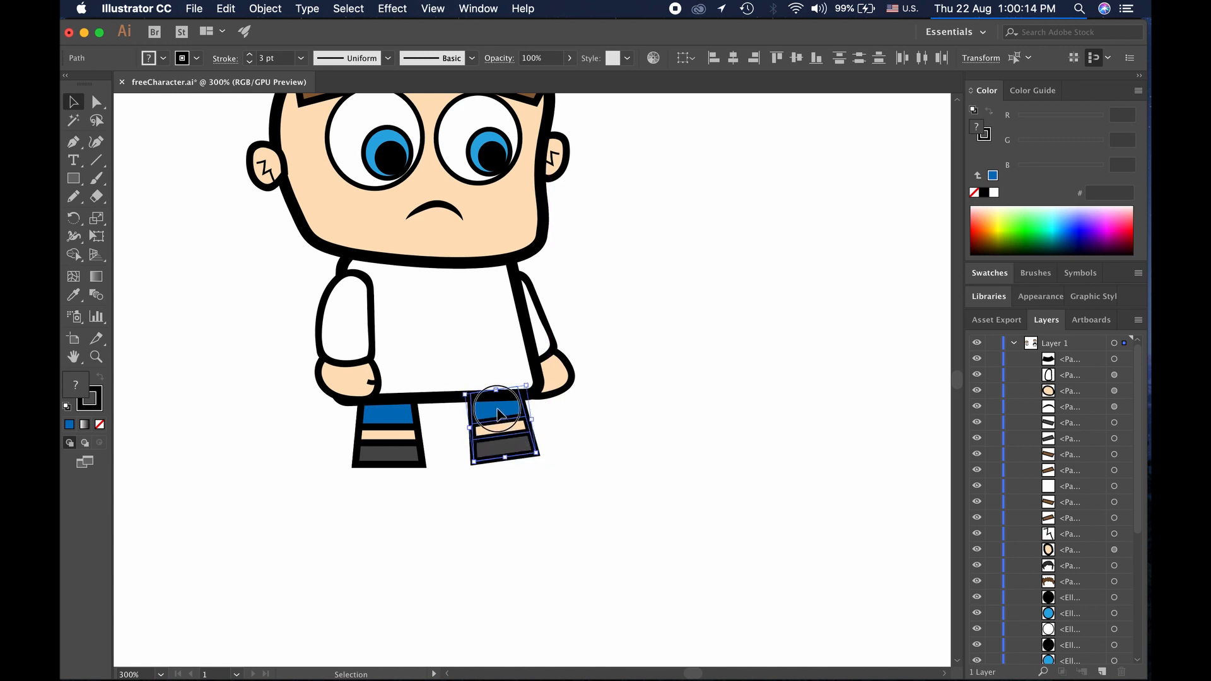
{"action": "left_click_drag", "start_coordinate": [499, 414], "coordinate": [487, 418]}
{"action": "left_click", "coordinate": [491, 500]}
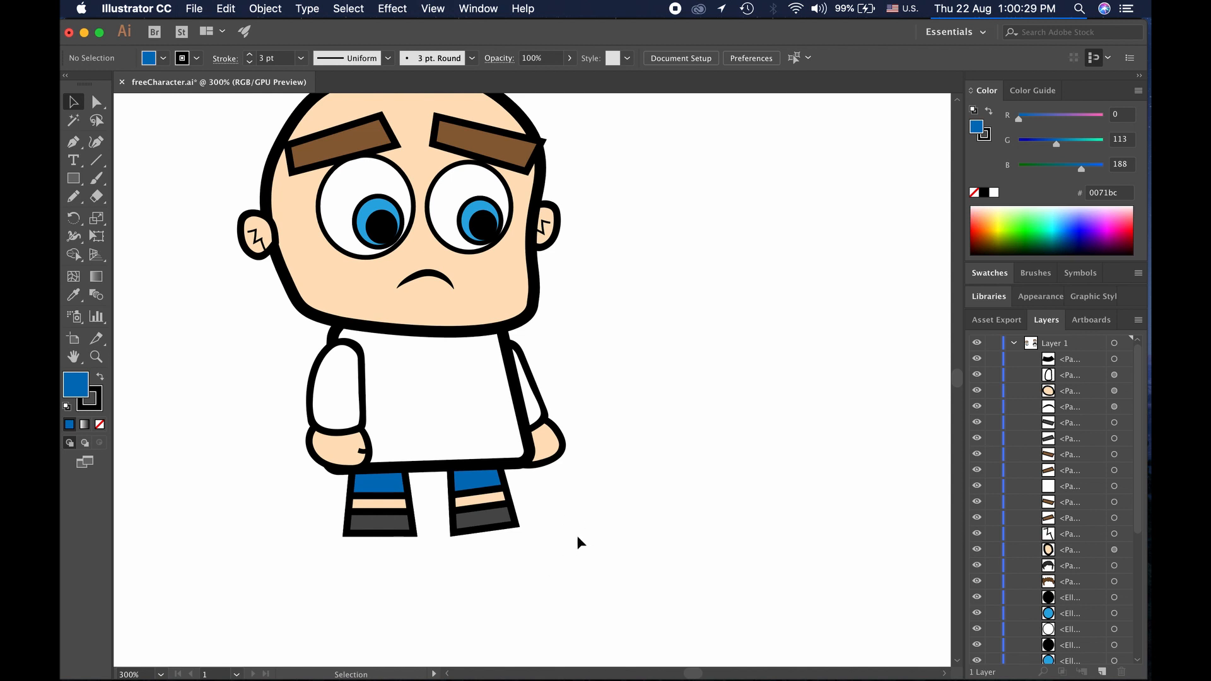
Nudge the right leg's trouser, skin and shoe paths together up and slightly right, tucking them further behind the body
{"action": "scroll", "coordinate": [577, 537], "scroll_direction": "down", "scroll_amount": 1}
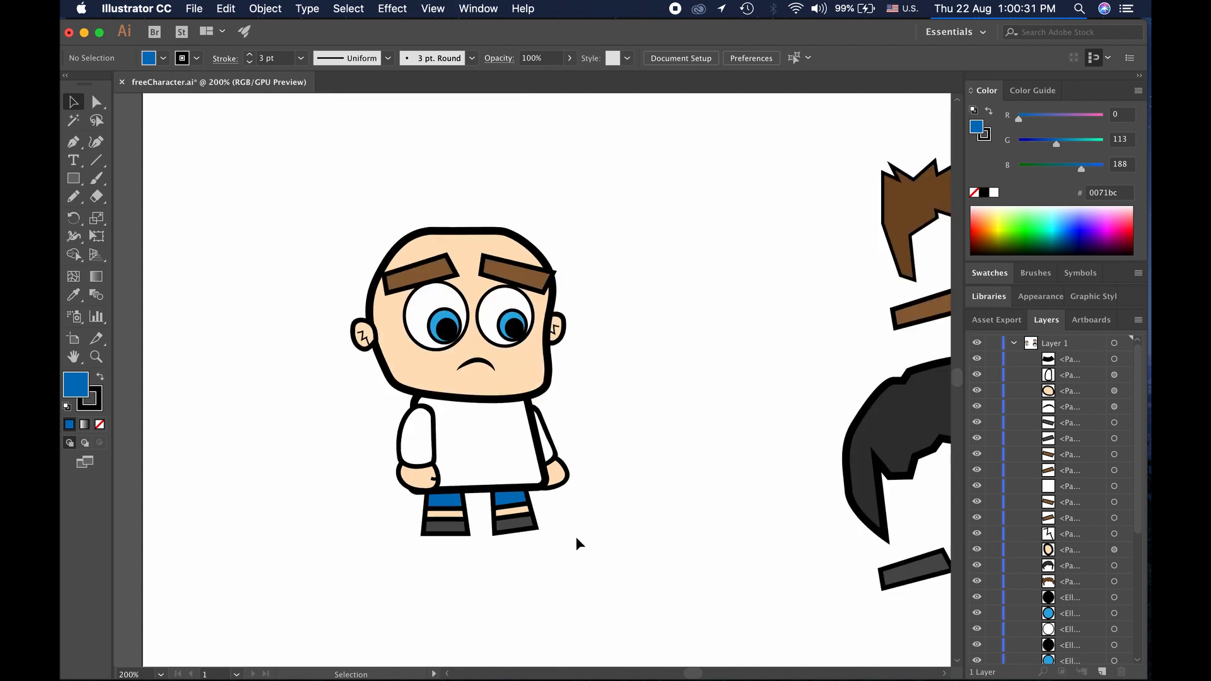
{"action": "left_click", "coordinate": [525, 522]}
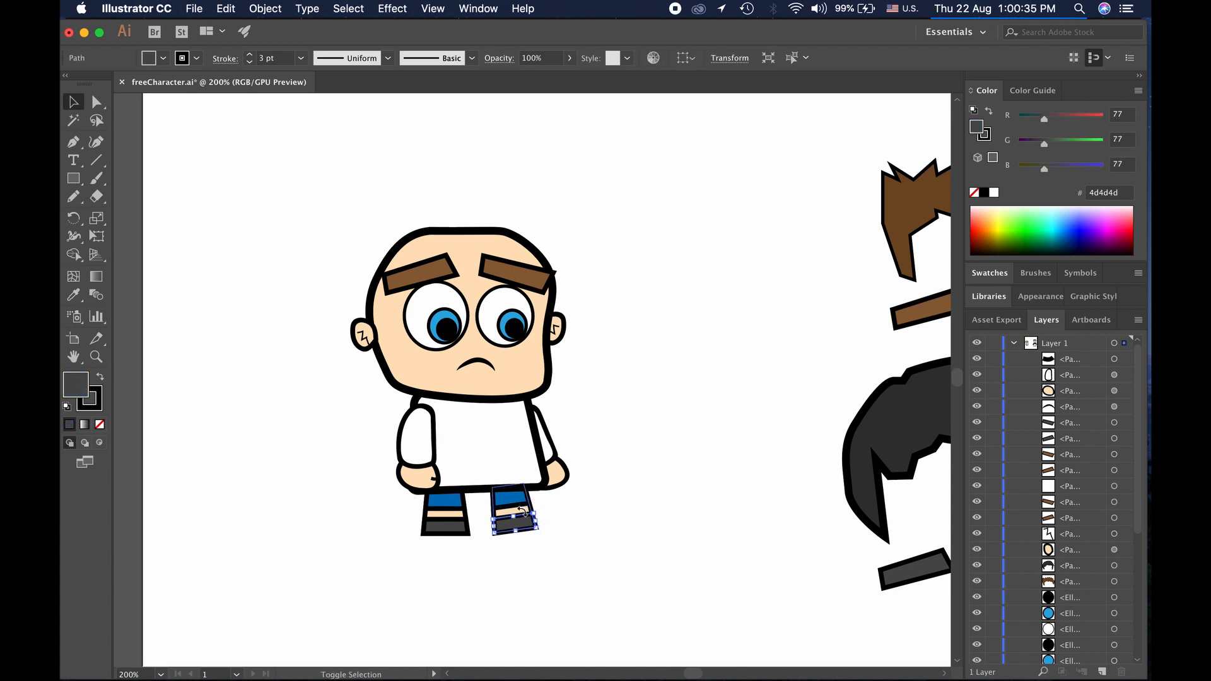
{"action": "left_click", "coordinate": [523, 513], "text": "shift"}
{"action": "left_click", "coordinate": [522, 511], "text": "shift"}
{"action": "left_click", "coordinate": [520, 505]}
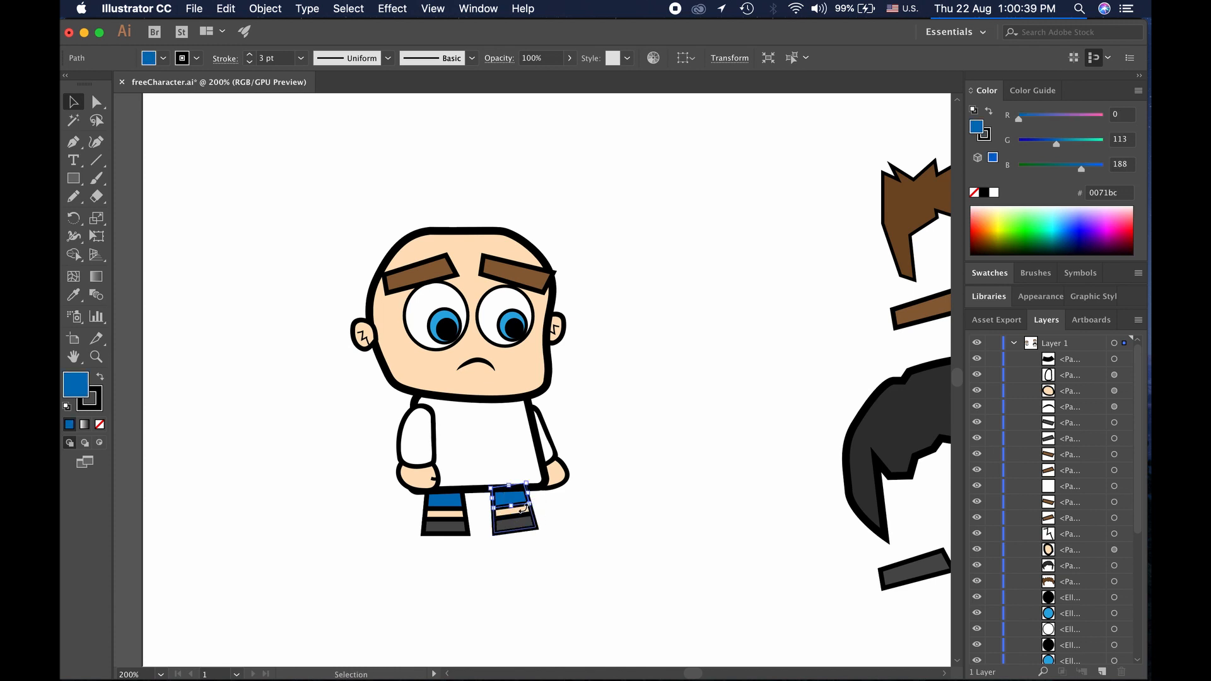
{"action": "scroll", "coordinate": [527, 519], "scroll_direction": "up", "scroll_amount": 3}
{"action": "left_click", "coordinate": [512, 495], "text": "shift"}
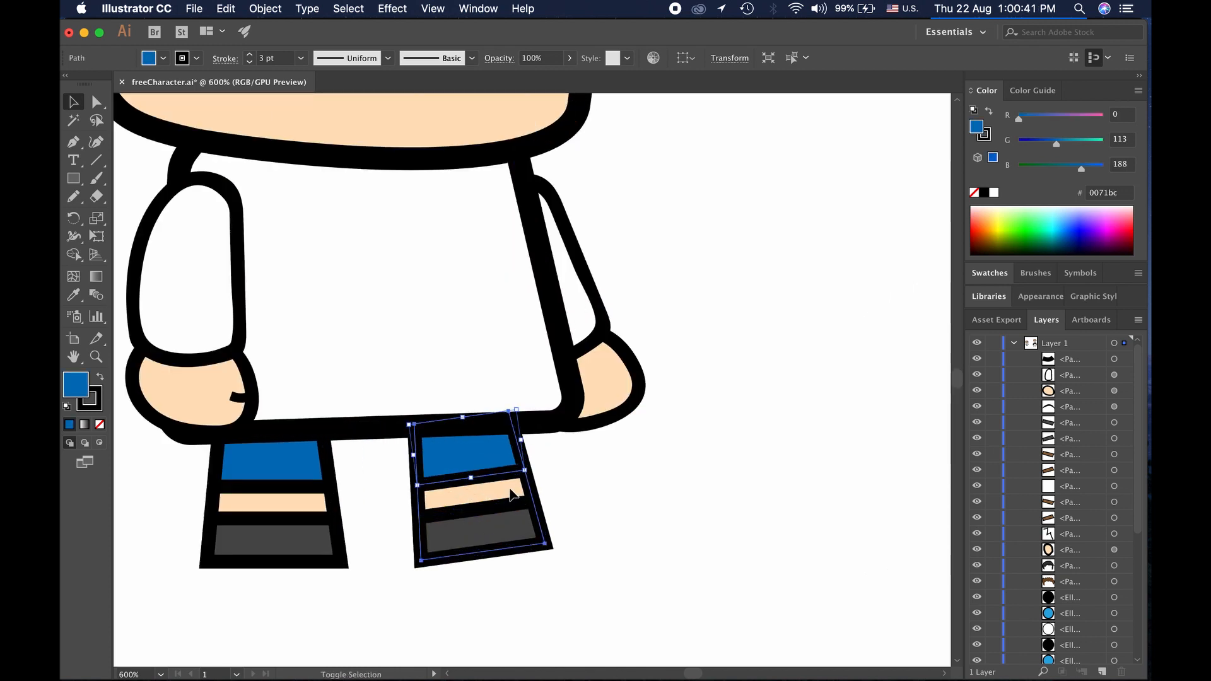
{"action": "left_click", "coordinate": [508, 515], "text": "shift"}
{"action": "key", "text": "Up"}
{"action": "key", "text": "Up"}
{"action": "key", "text": "Up"}
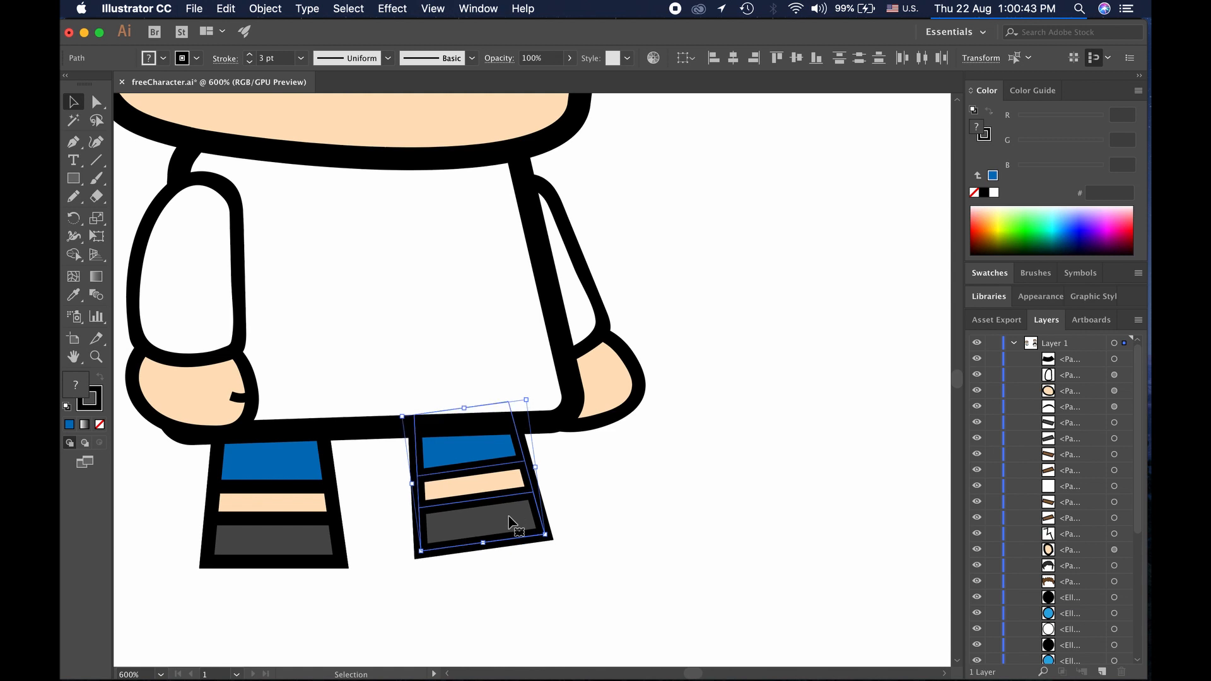
{"action": "key", "text": "Right"}
{"action": "key", "text": "Right"}
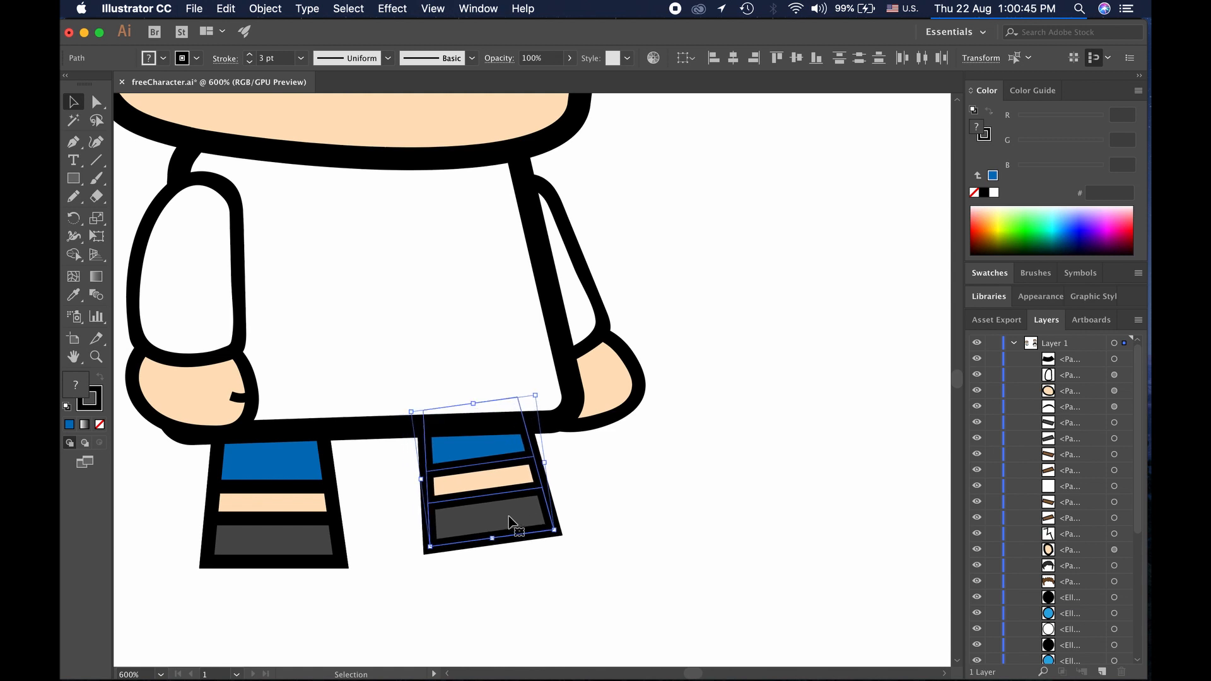
{"action": "key", "text": "Left"}
{"action": "left_click", "coordinate": [327, 572]}
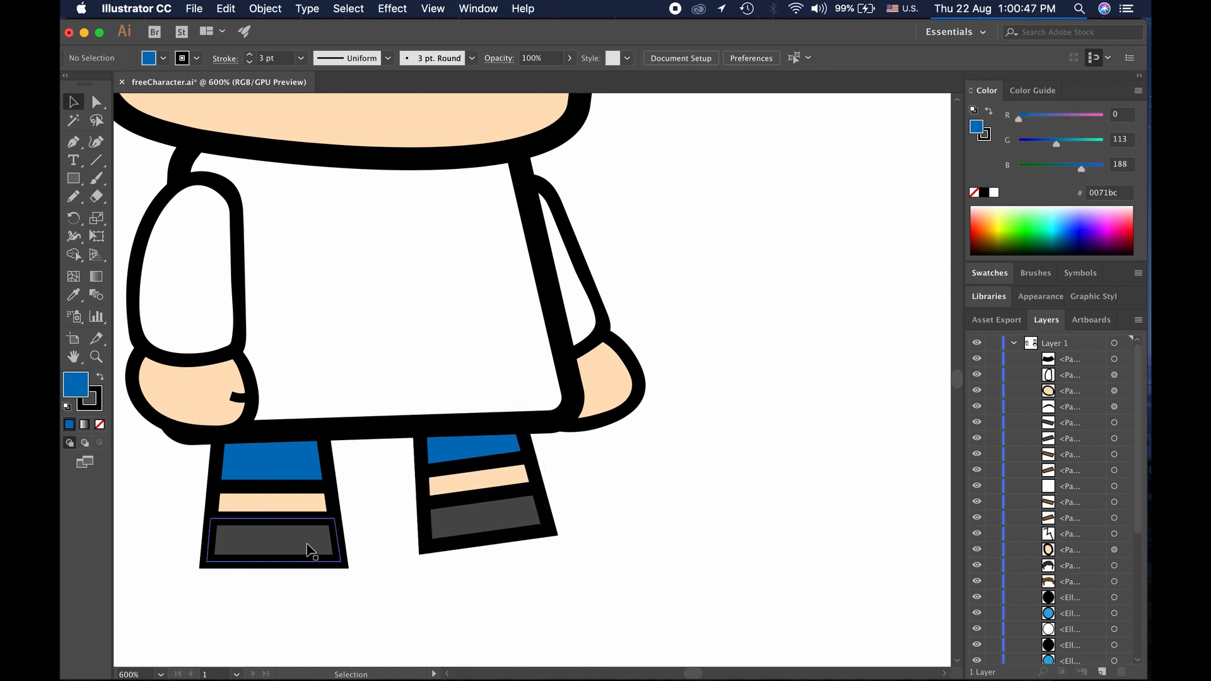
Nudge the left leg's three paths up and right, close to the right leg with less blue trouser showing
{"action": "left_click", "coordinate": [306, 545]}
{"action": "left_click", "coordinate": [299, 506], "text": "shift"}
{"action": "left_click", "coordinate": [298, 468], "text": "shift"}
{"action": "key", "text": "Up"}
{"action": "key", "text": "Up"}
{"action": "key", "text": "Up"}
{"action": "key", "text": "Up"}
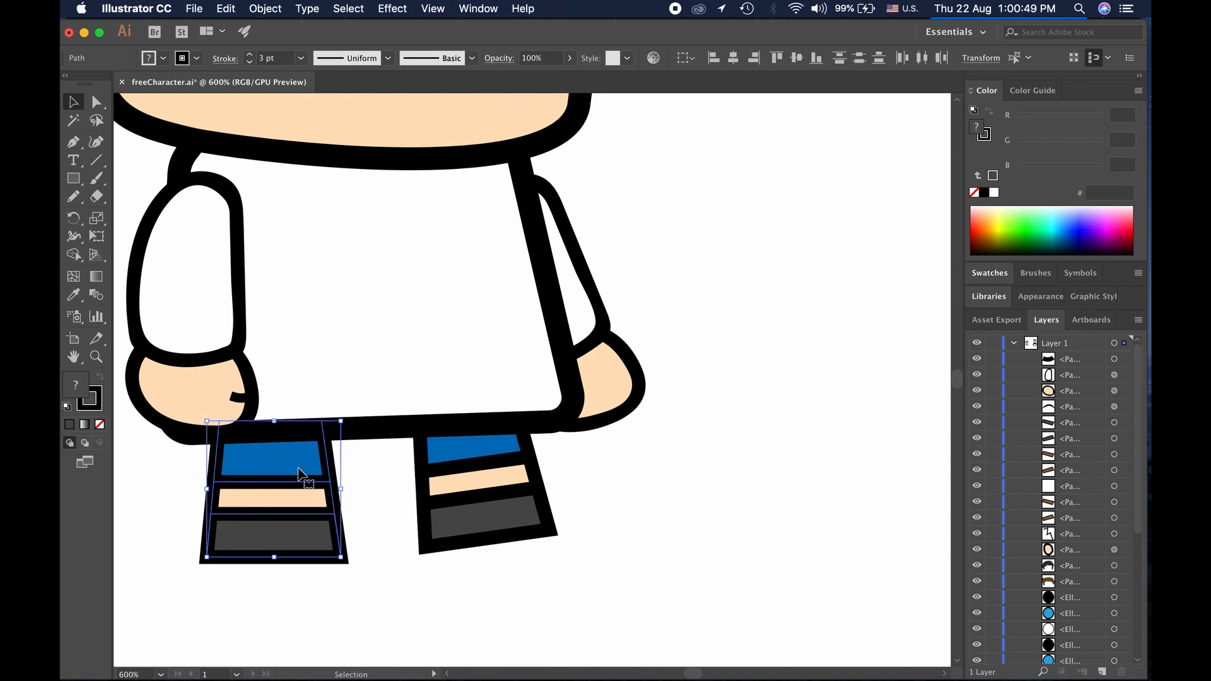
{"action": "key", "text": "Down"}
{"action": "key", "text": "Down"}
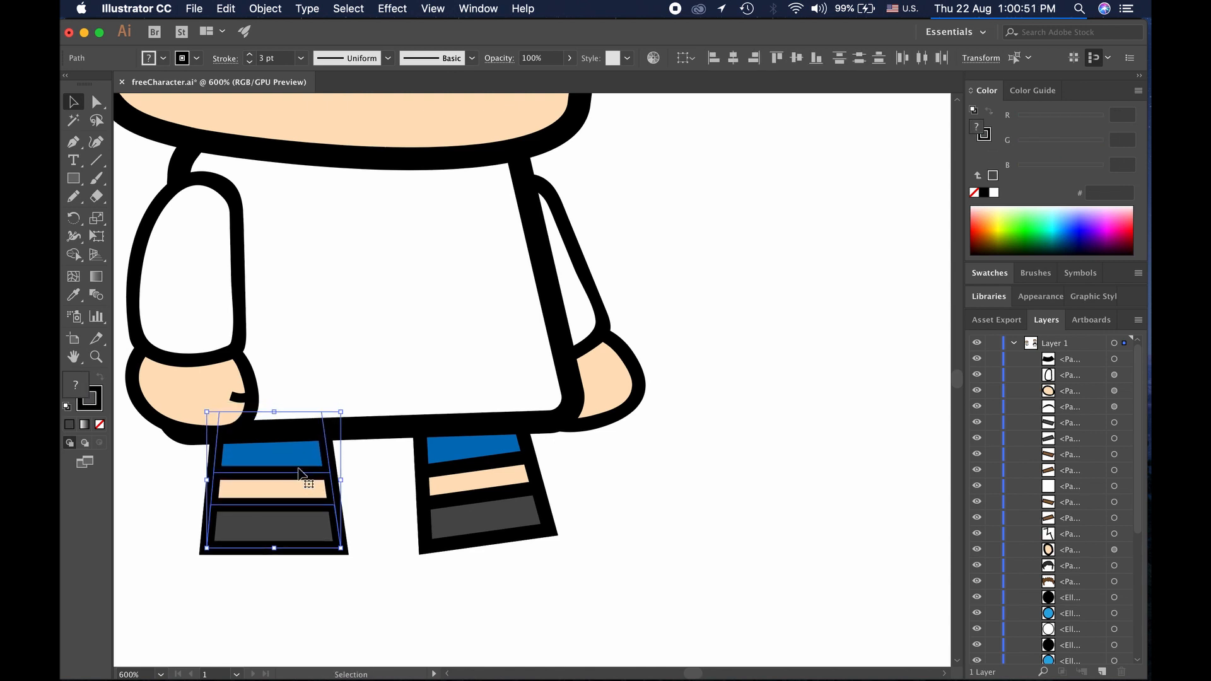
{"action": "key", "text": "Right"}
{"action": "key", "text": "Right"}
{"action": "key", "text": "Right"}
{"action": "key", "text": "Right"}
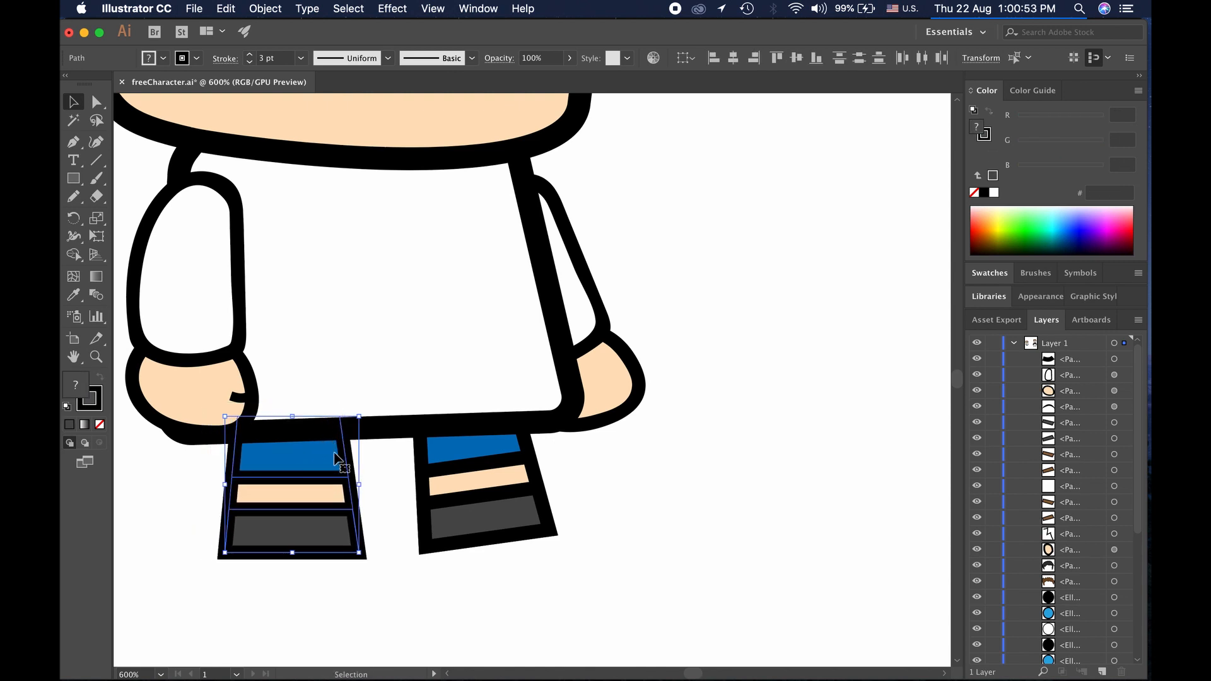
{"action": "key", "text": "Right"}
{"action": "key", "text": "Right"}
{"action": "key", "text": "Right"}
{"action": "key", "text": "Right"}
{"action": "key", "text": "Right"}
{"action": "key", "text": "Right"}
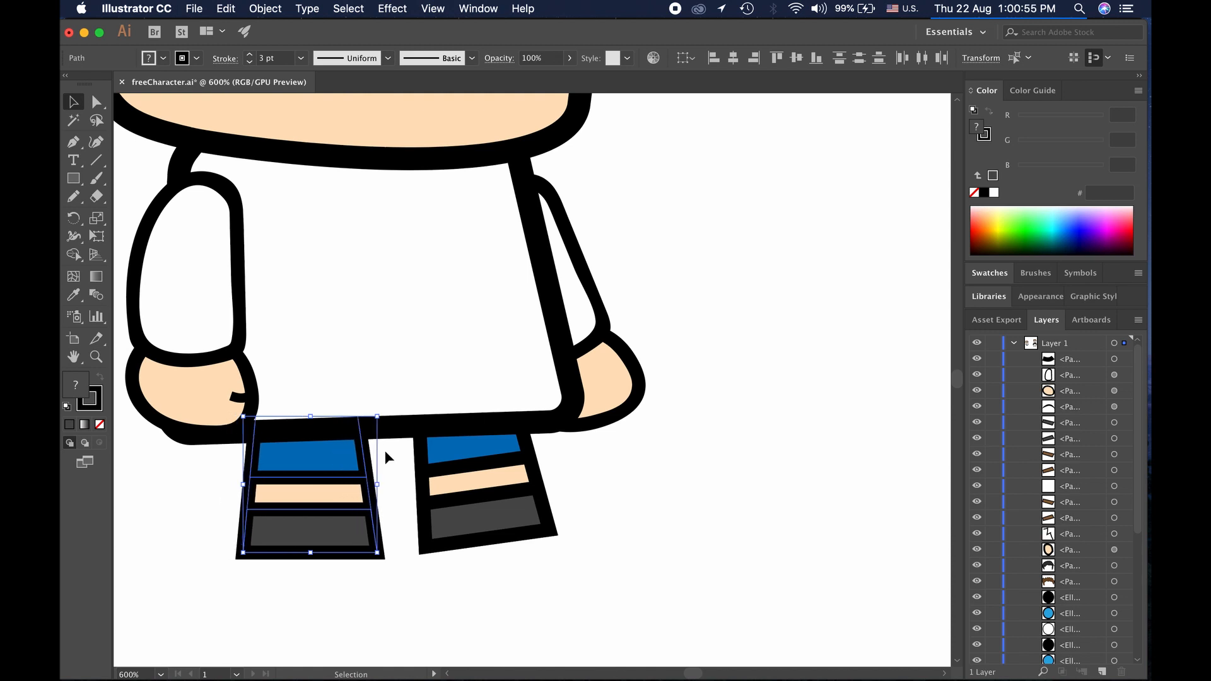
{"action": "key", "text": "Left"}
{"action": "key", "text": "Up"}
{"action": "key", "text": "Up"}
{"action": "key", "text": "Up"}
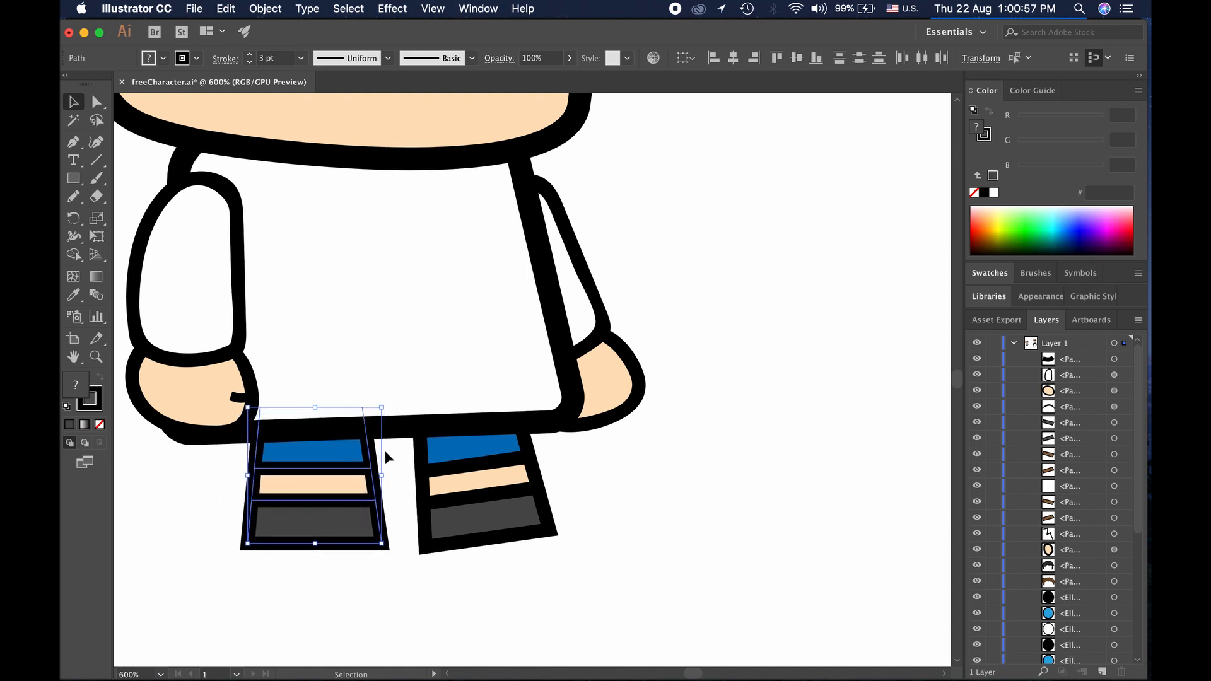
{"action": "key", "text": "Right"}
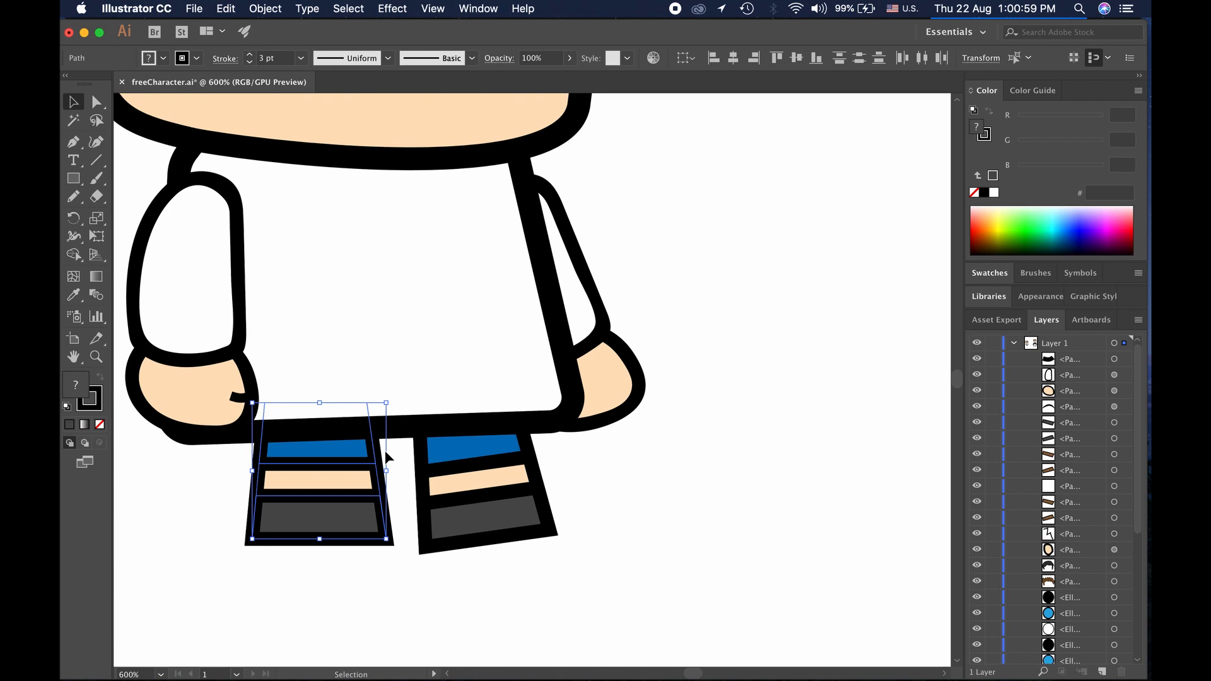
Raise the right leg's three paths, rotate them slightly clockwise to reduce the tilt, and move them closer to the left leg
{"action": "left_click", "coordinate": [480, 446]}
{"action": "left_click", "coordinate": [476, 483], "text": "shift"}
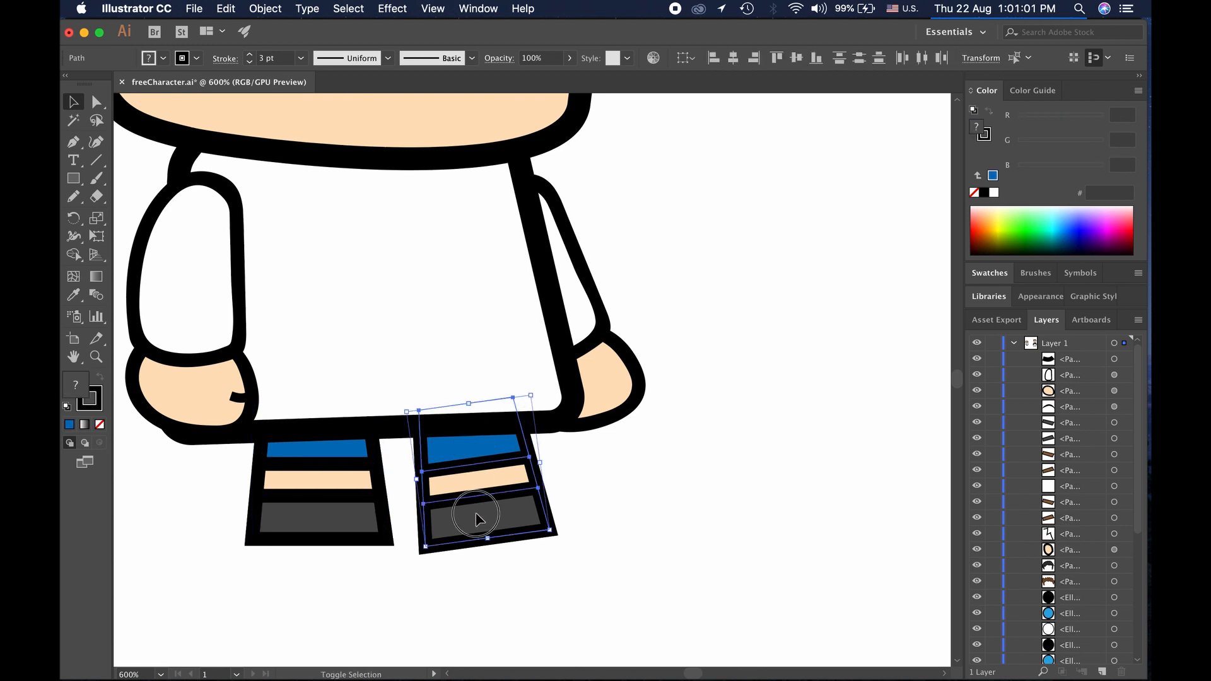
{"action": "left_click", "coordinate": [476, 519], "text": "shift"}
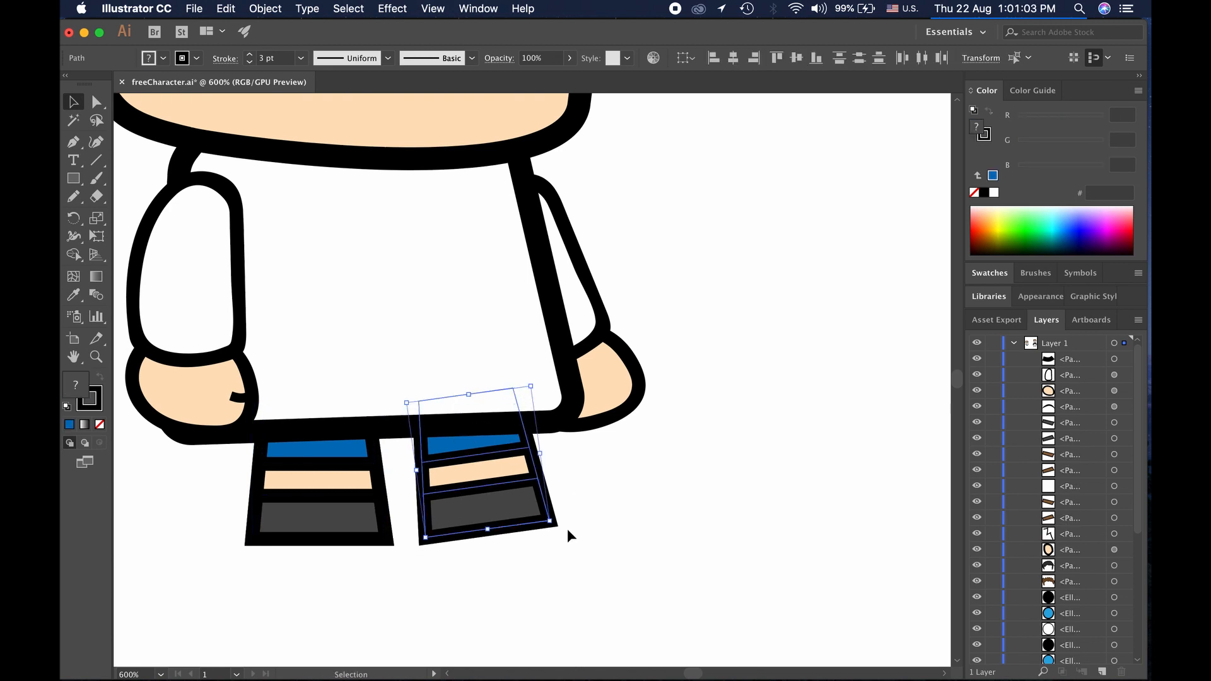
{"action": "mouse_move", "coordinate": [554, 520]}
{"action": "left_mouse_down"}
{"action": "mouse_move", "coordinate": [540, 524]}
{"action": "mouse_move", "coordinate": [550, 528]}
{"action": "left_mouse_up"}
{"action": "key", "text": "Left"}
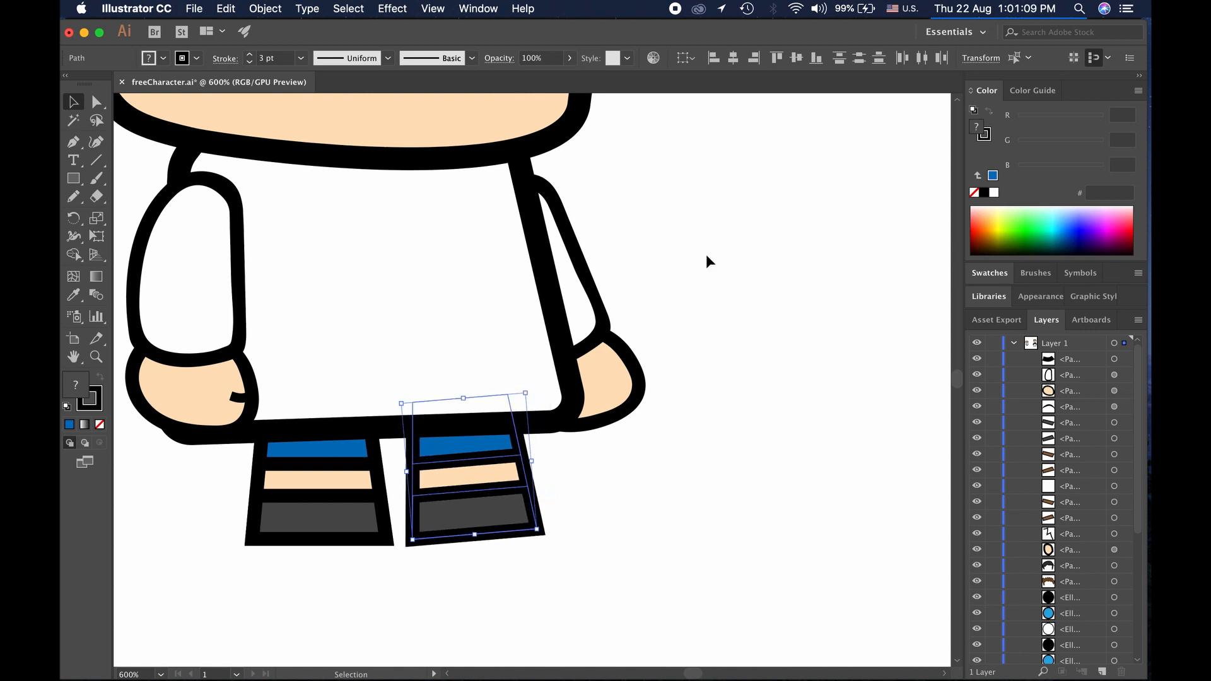
{"action": "left_click", "coordinate": [649, 449]}
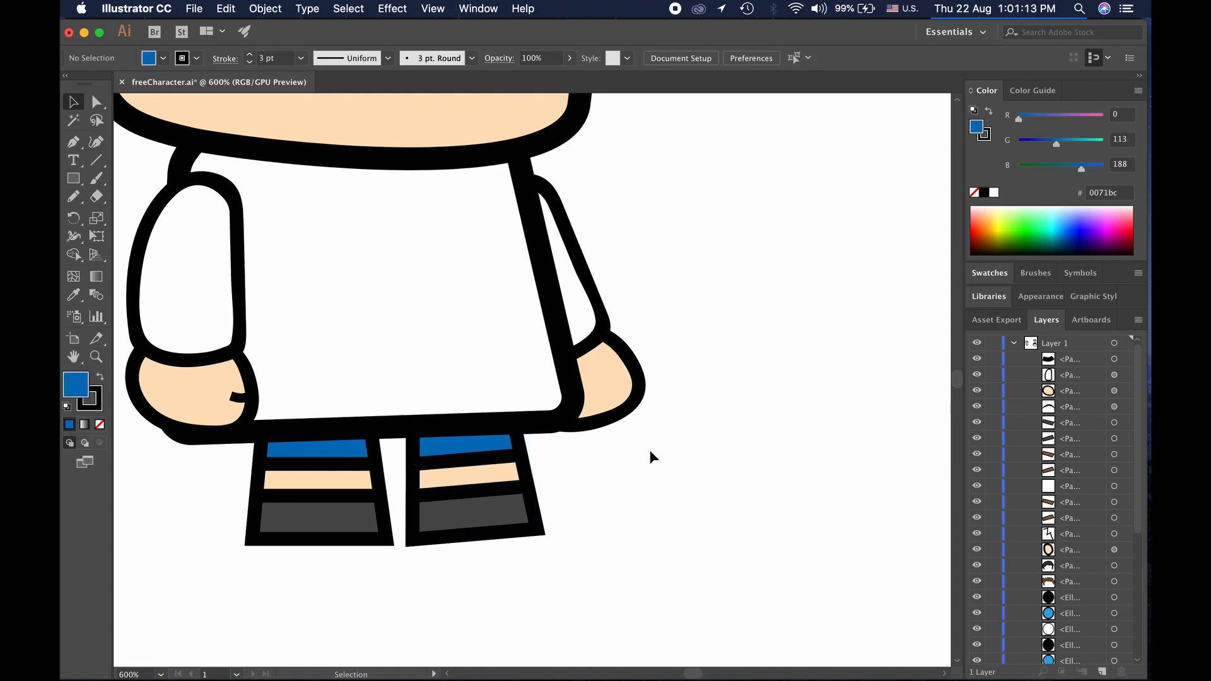
Narrow the white body shape from both sides so its lower edge fits the two legs and more of the right arm shows
{"action": "left_click", "coordinate": [567, 358]}
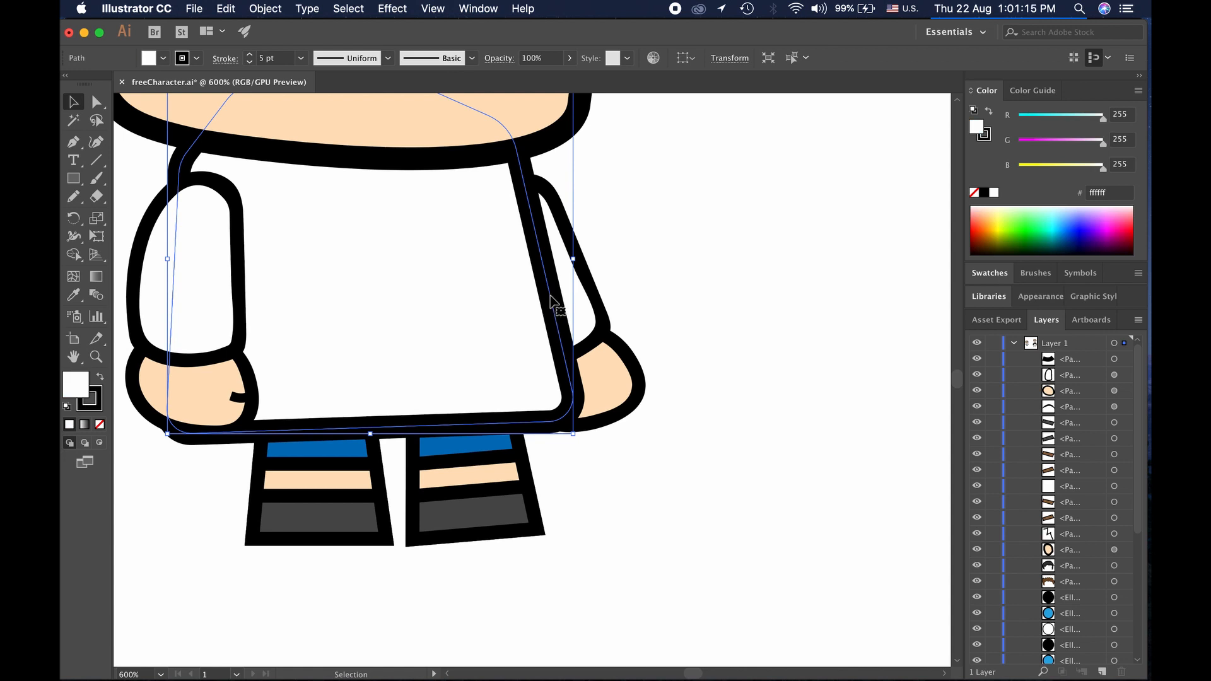
{"action": "left_click_drag", "start_coordinate": [573, 257], "coordinate": [532, 258]}
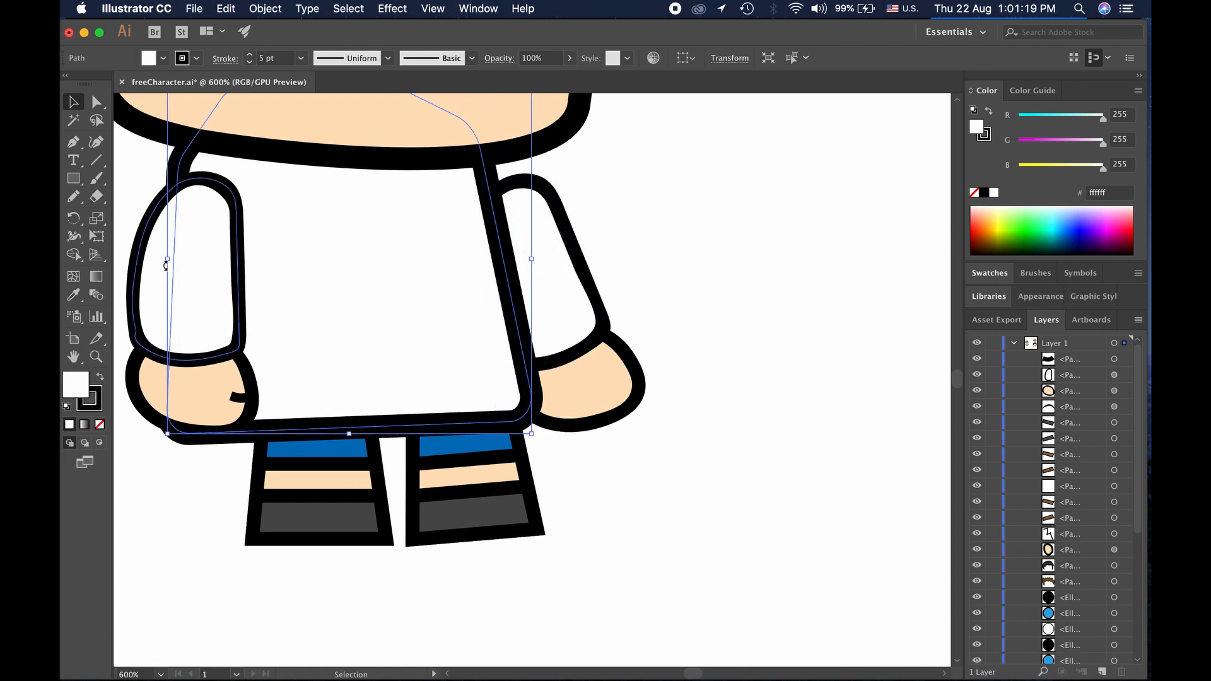
{"action": "left_click_drag", "start_coordinate": [167, 262], "coordinate": [214, 260]}
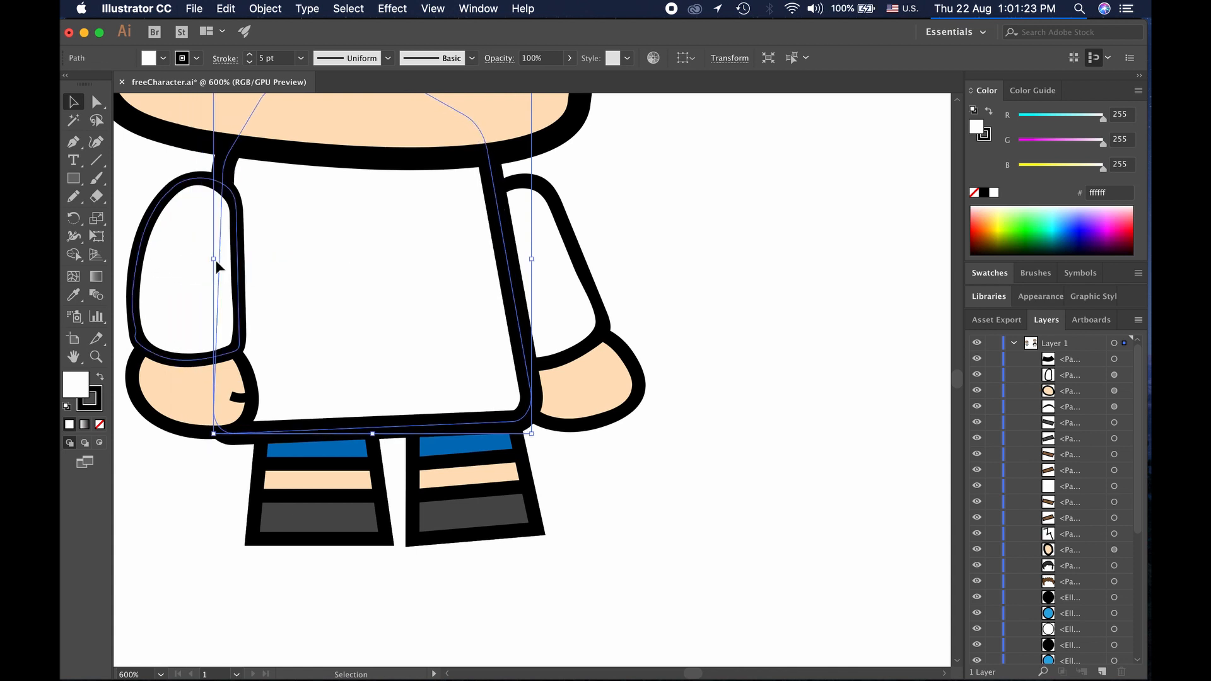
{"action": "left_click", "coordinate": [196, 530]}
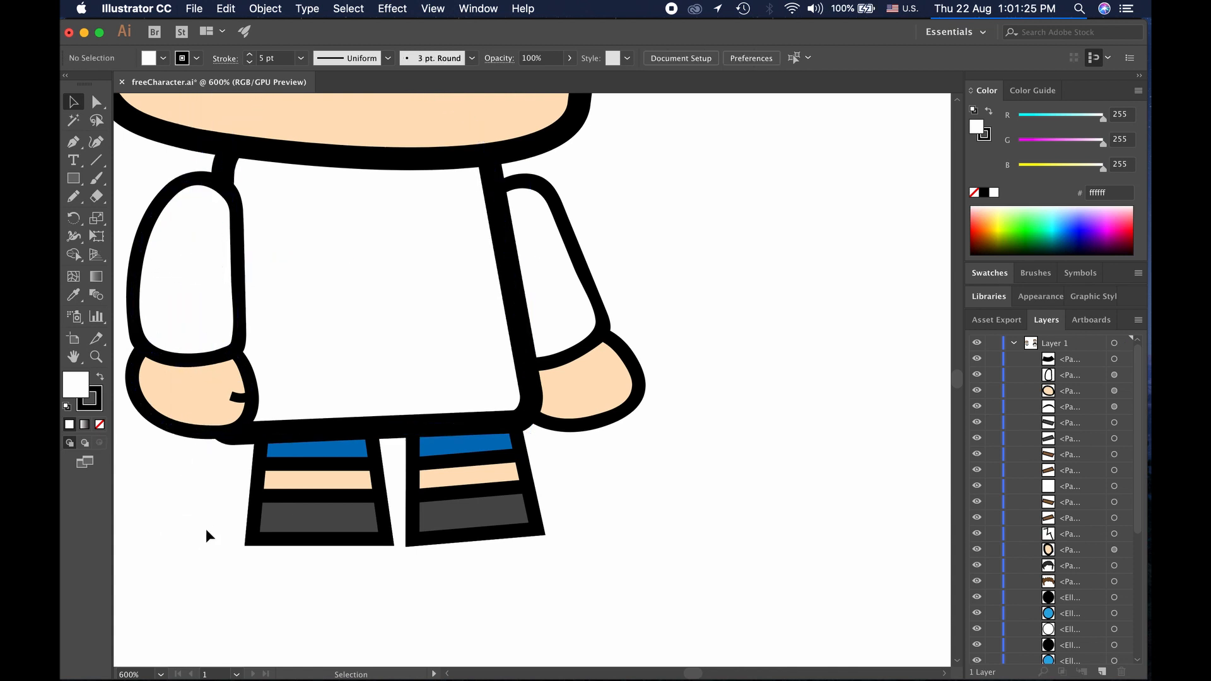
{"action": "scroll", "coordinate": [206, 528], "scroll_direction": "down", "scroll_amount": 2}
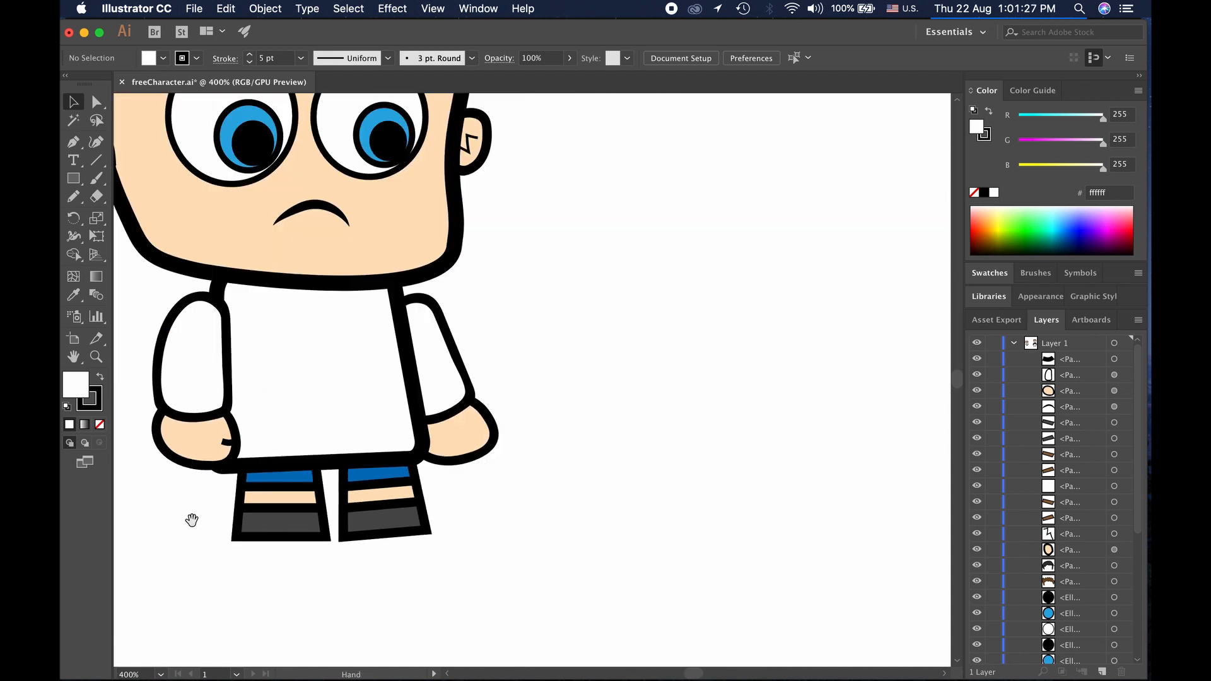
Move the left sleeve, hand and finger line together to the right and slightly up, so they overlap the white body more
{"action": "left_click_drag", "start_coordinate": [189, 514], "coordinate": [305, 555]}
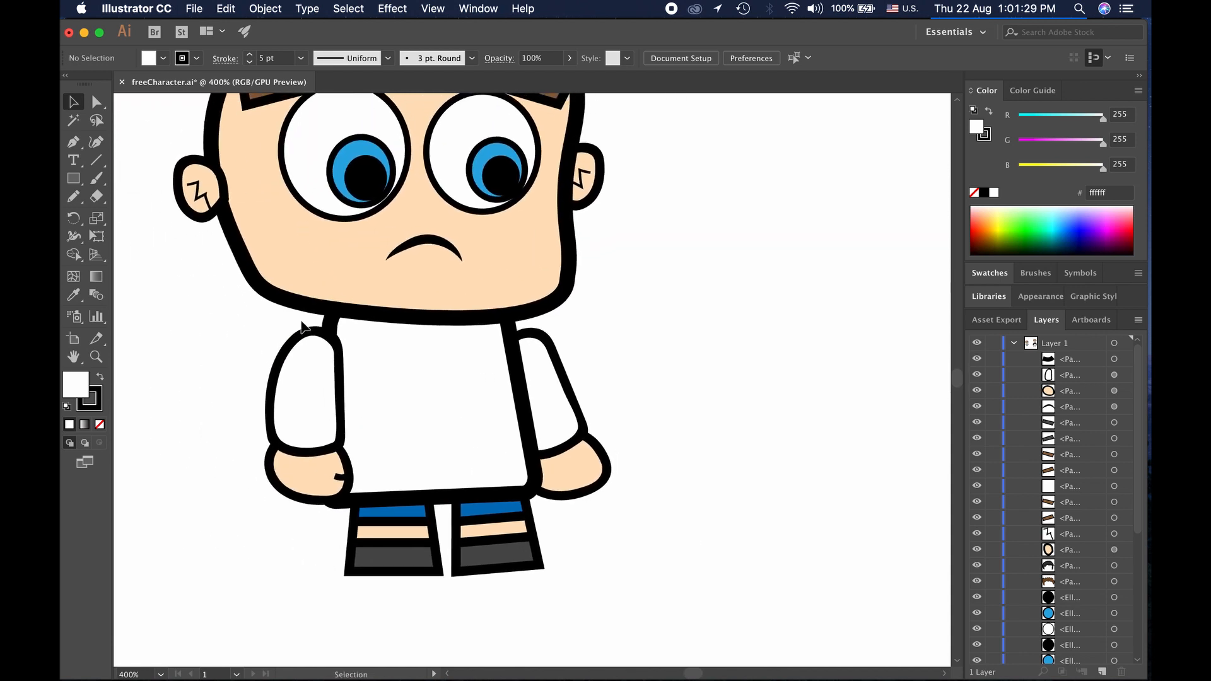
{"action": "left_click", "coordinate": [309, 347]}
{"action": "left_click", "coordinate": [331, 484], "text": "shift"}
{"action": "left_click", "coordinate": [332, 480], "text": "shift"}
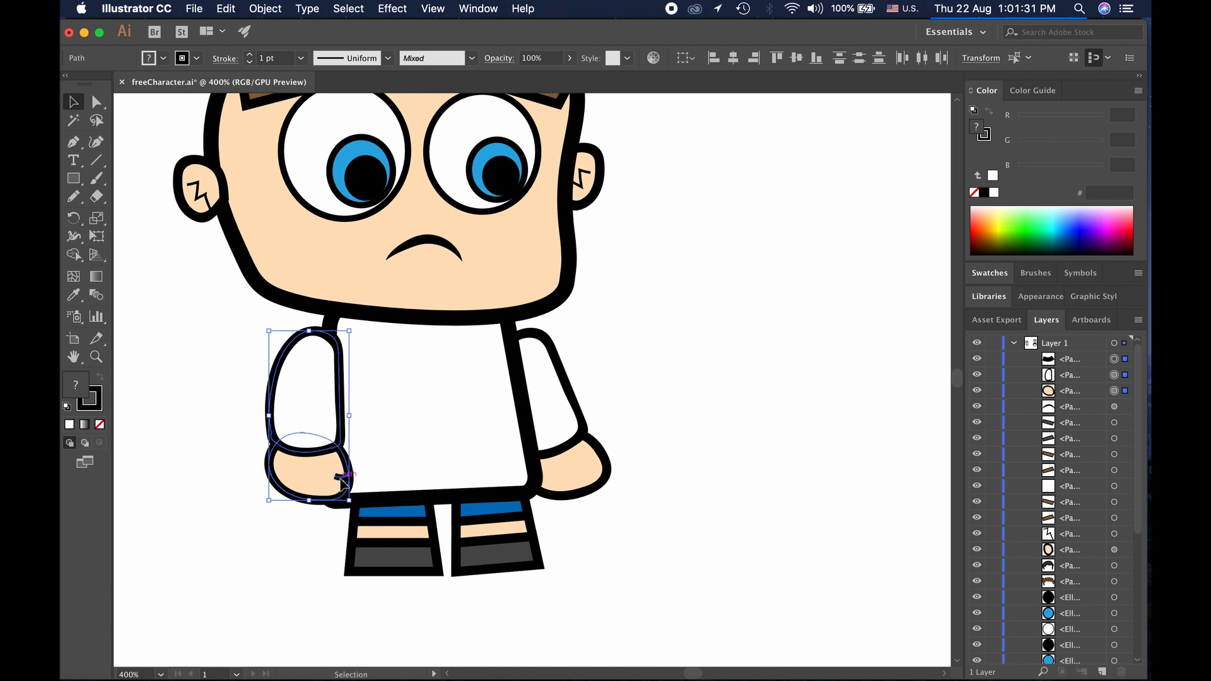
{"action": "left_click_drag", "start_coordinate": [332, 481], "coordinate": [343, 486]}
{"action": "key", "text": "Up"}
{"action": "key", "text": "Up"}
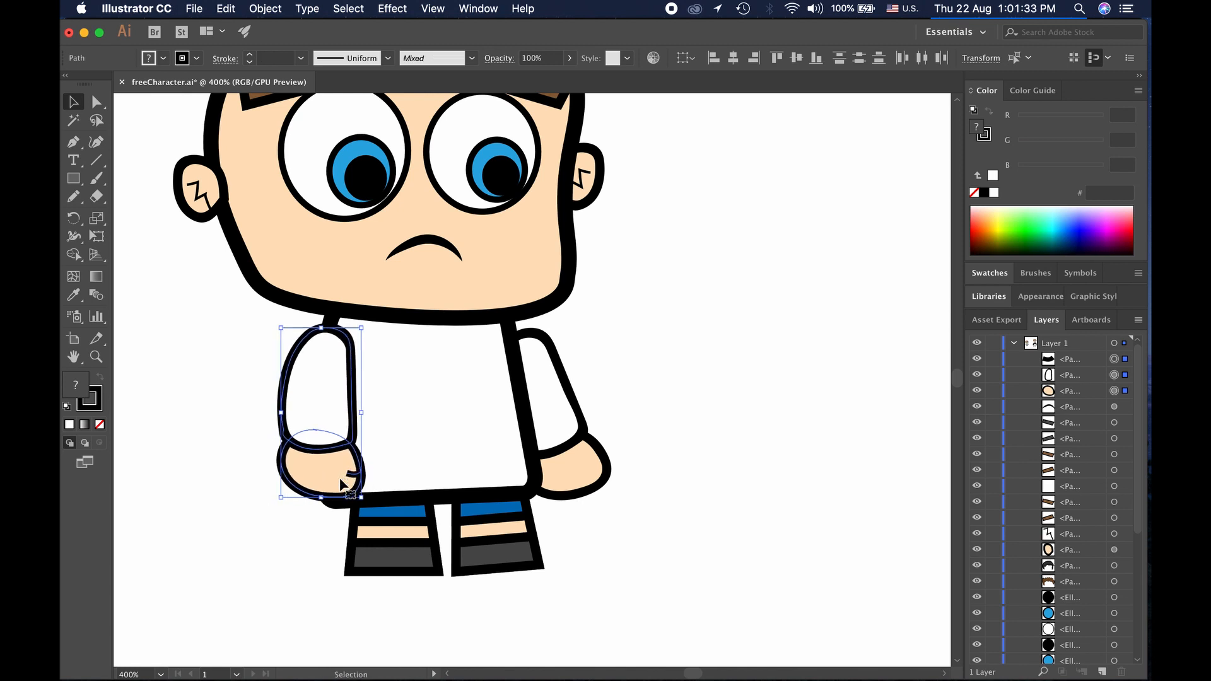
{"action": "key", "text": "Right"}
{"action": "key", "text": "Down"}
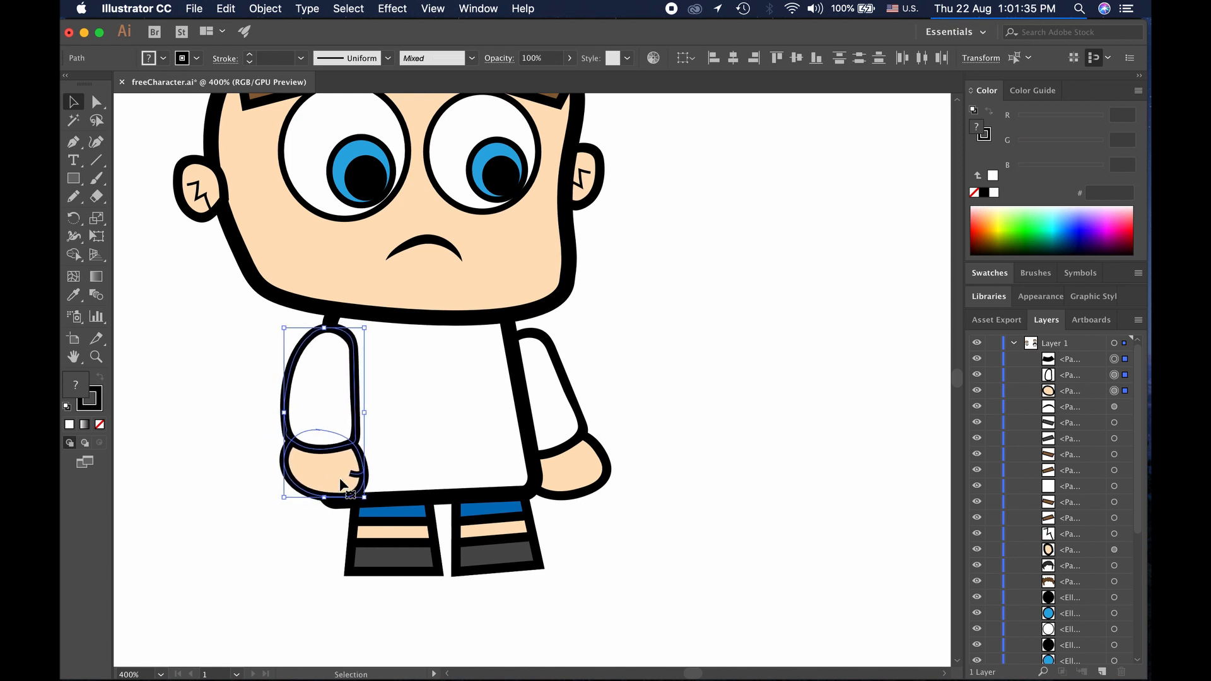
{"action": "left_click", "coordinate": [649, 566]}
Move the right sleeve and hand together up and left, tucking them further behind the white body
{"action": "left_click", "coordinate": [556, 417]}
{"action": "left_click", "coordinate": [563, 461], "text": "shift"}
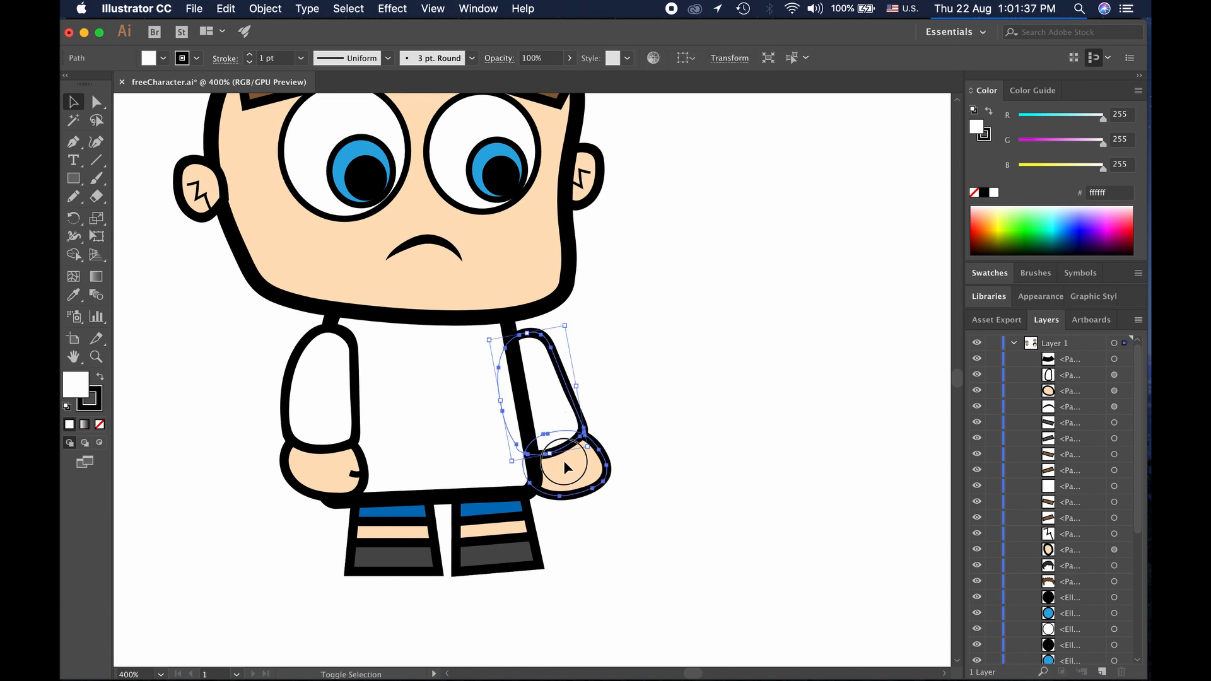
{"action": "key", "text": "shift+Up"}
{"action": "key", "text": "Down"}
{"action": "key", "text": "Down"}
{"action": "key", "text": "Down"}
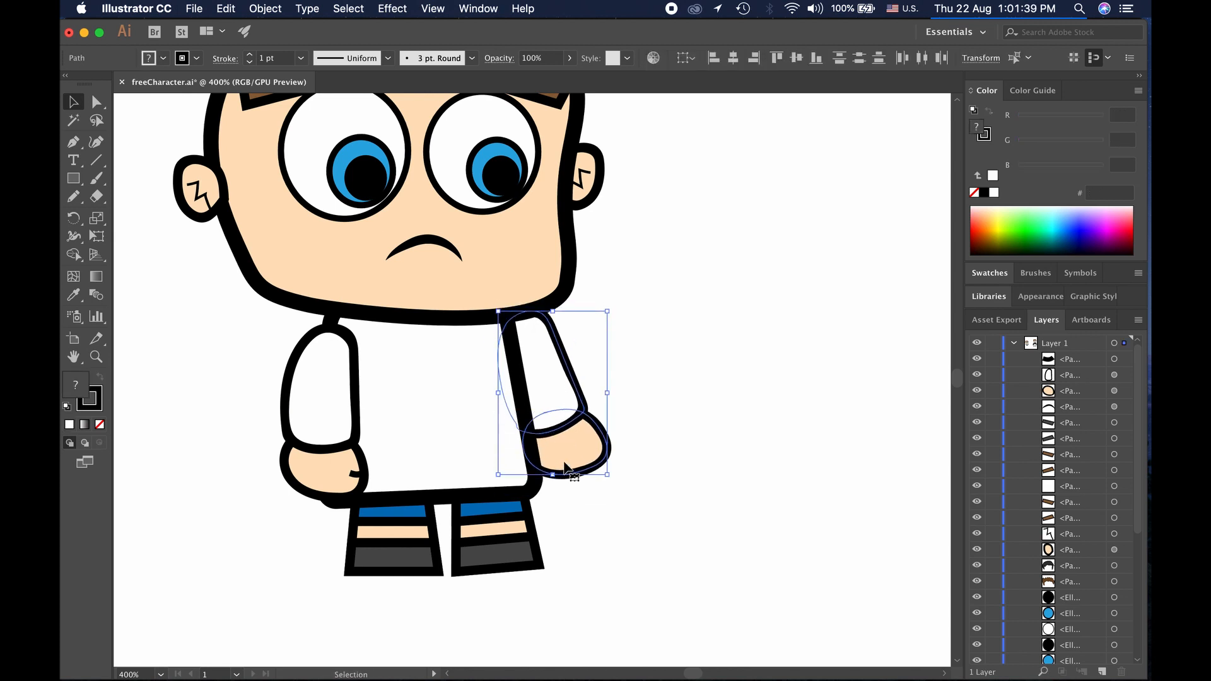
{"action": "key", "text": "Down"}
{"action": "key", "text": "Down"}
{"action": "key", "text": "Down"}
{"action": "key", "text": "Left"}
{"action": "key", "text": "Left"}
{"action": "key", "text": "Left"}
{"action": "key", "text": "Left"}
{"action": "key", "text": "Left"}
{"action": "key", "text": "Left"}
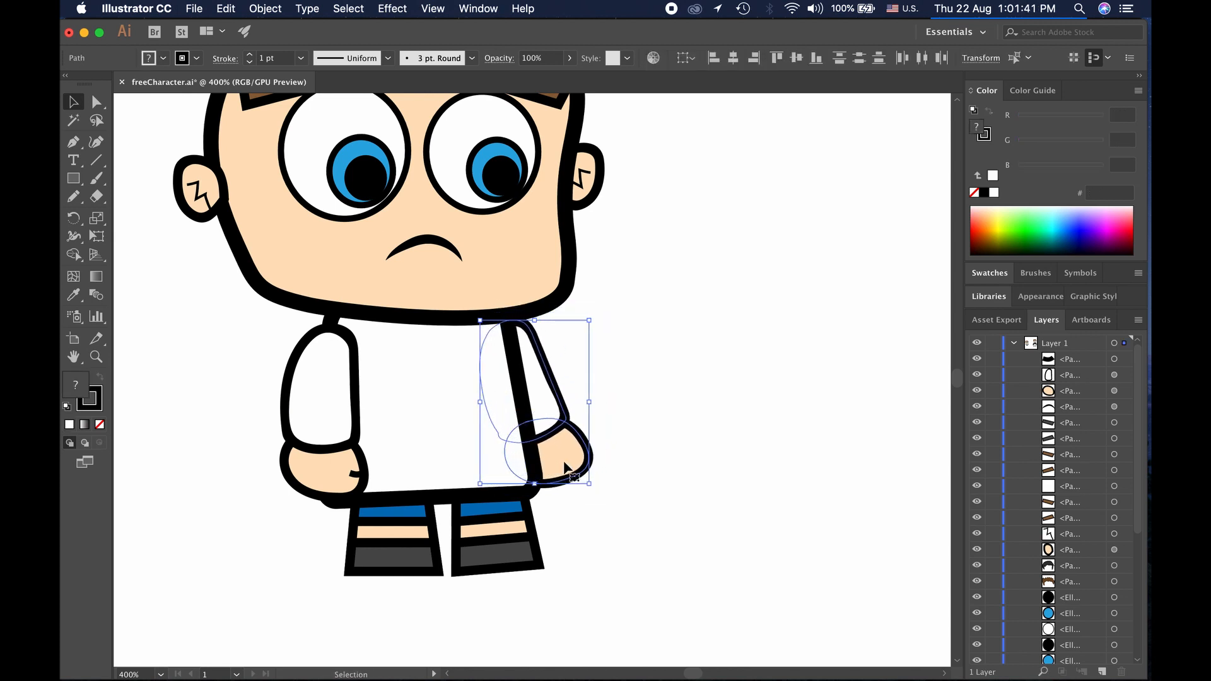
{"action": "left_click", "coordinate": [573, 548]}
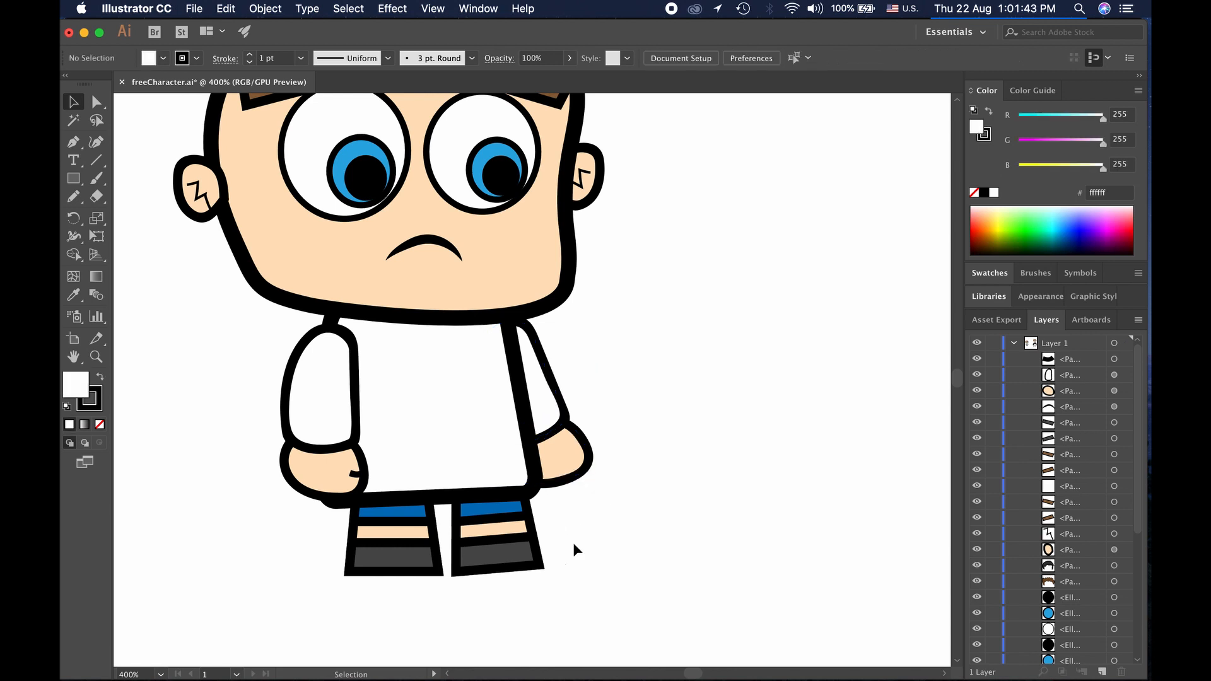
Delete the white body path's bottom edge together with its rounded lower-left corner, leaving the path open at the bottom
{"action": "left_click", "coordinate": [437, 501]}
{"action": "scroll", "coordinate": [705, 509], "scroll_direction": "down", "scroll_amount": 1}
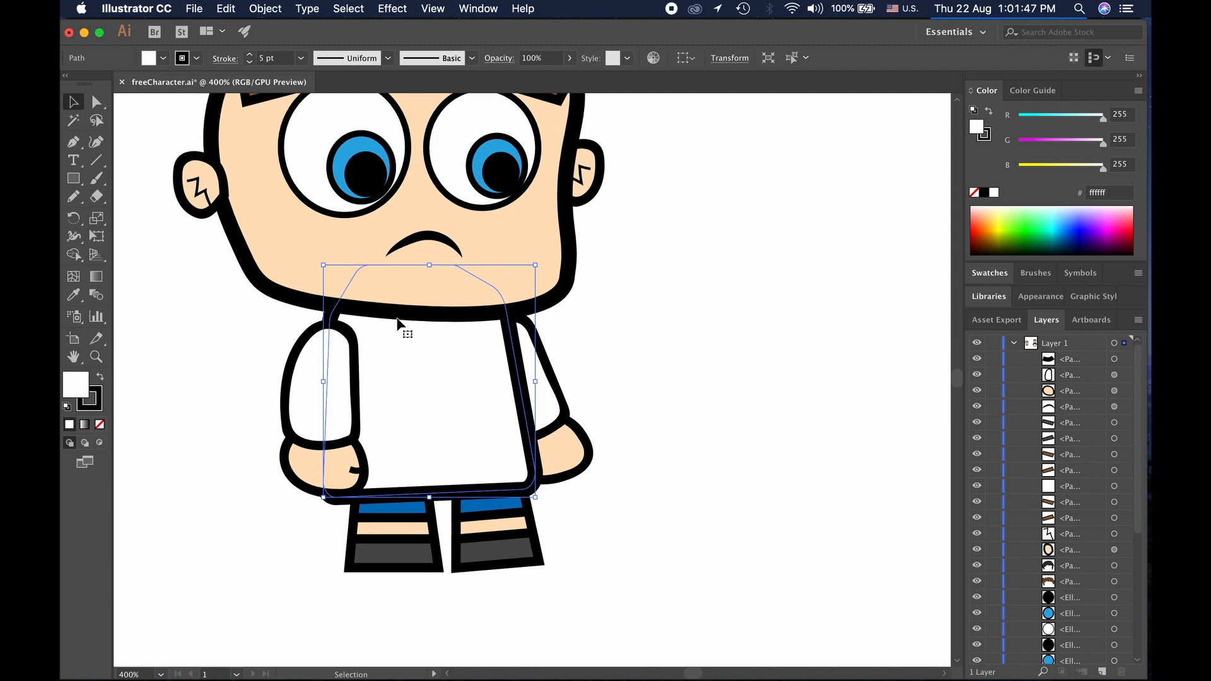
{"action": "left_click", "coordinate": [98, 102]}
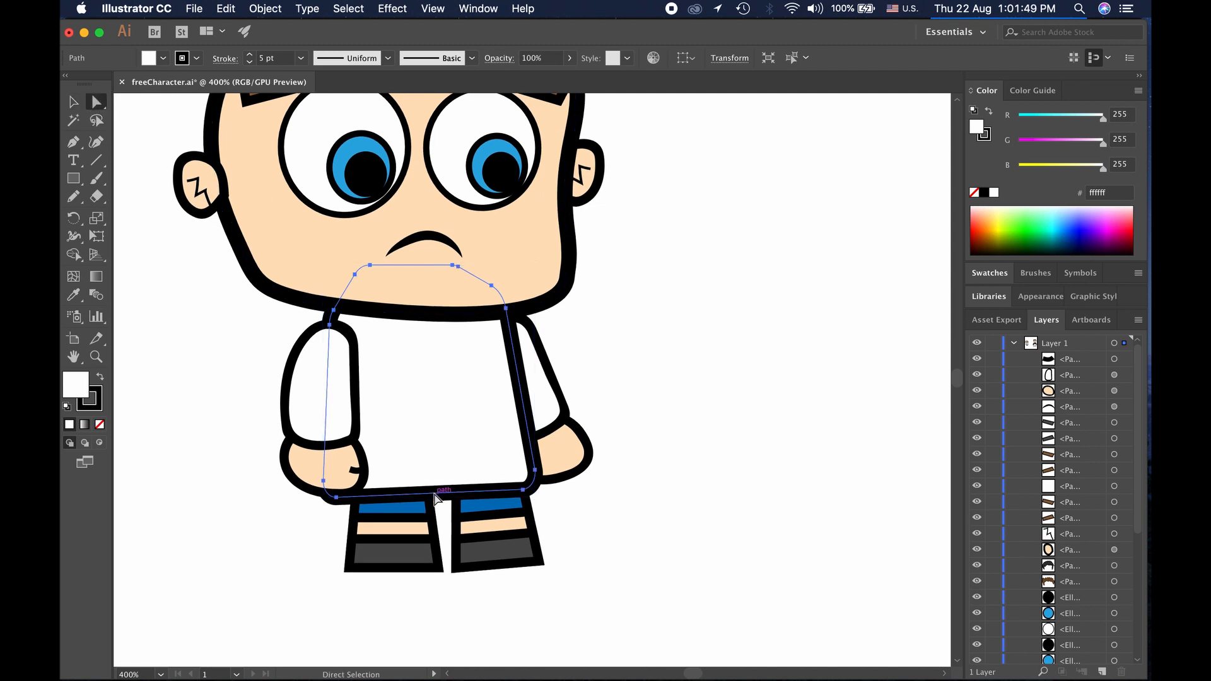
{"action": "left_click", "coordinate": [336, 499]}
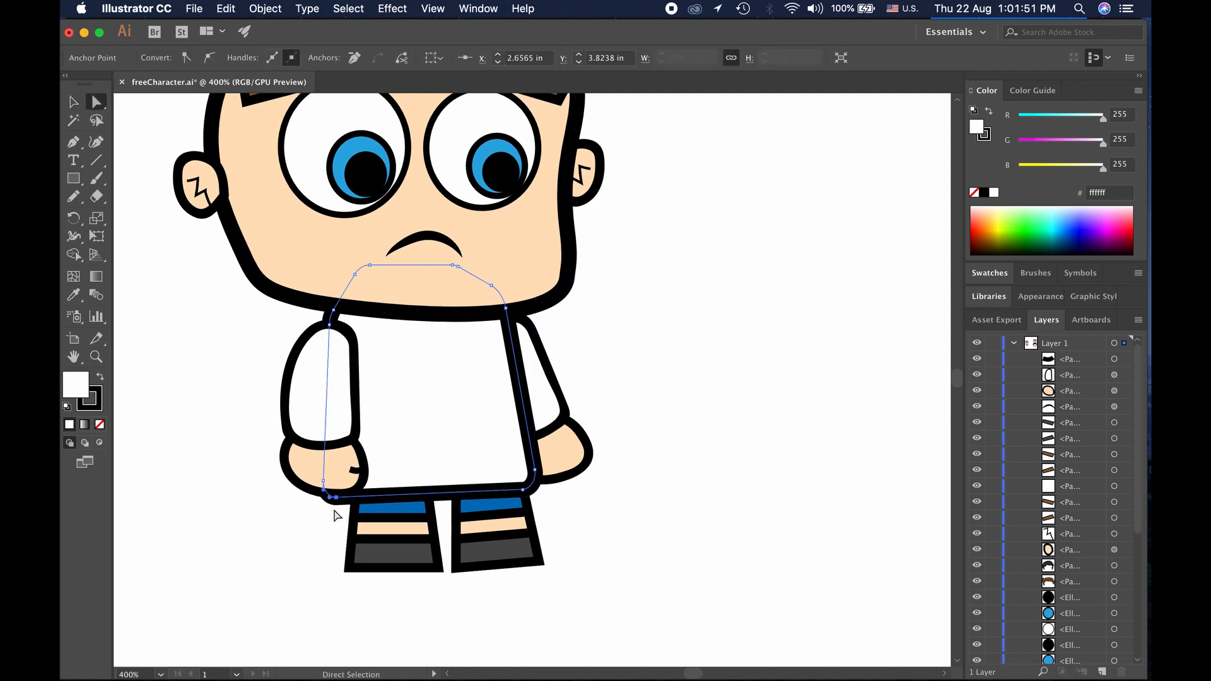
{"action": "scroll", "coordinate": [331, 518], "scroll_direction": "up", "scroll_amount": 5}
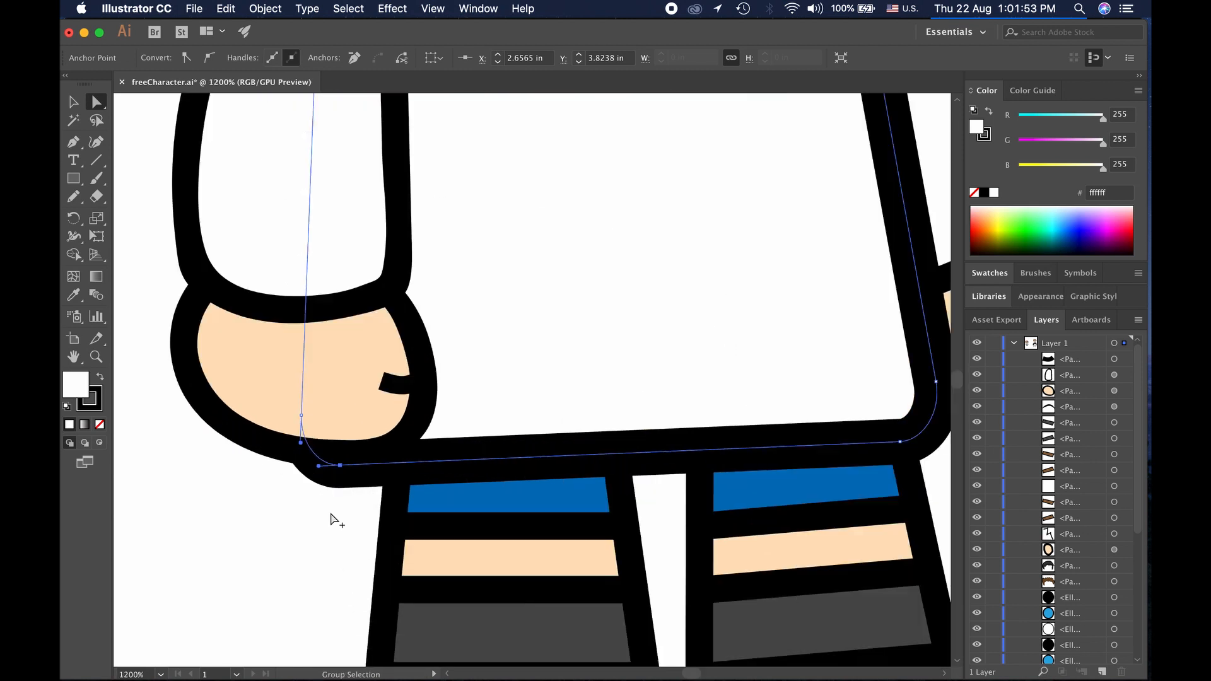
{"action": "mouse_move", "coordinate": [316, 465]}
{"action": "left_mouse_down"}
{"action": "mouse_move", "coordinate": [303, 466]}
{"action": "mouse_move", "coordinate": [315, 465]}
{"action": "left_mouse_up"}
{"action": "left_click", "coordinate": [510, 459]}
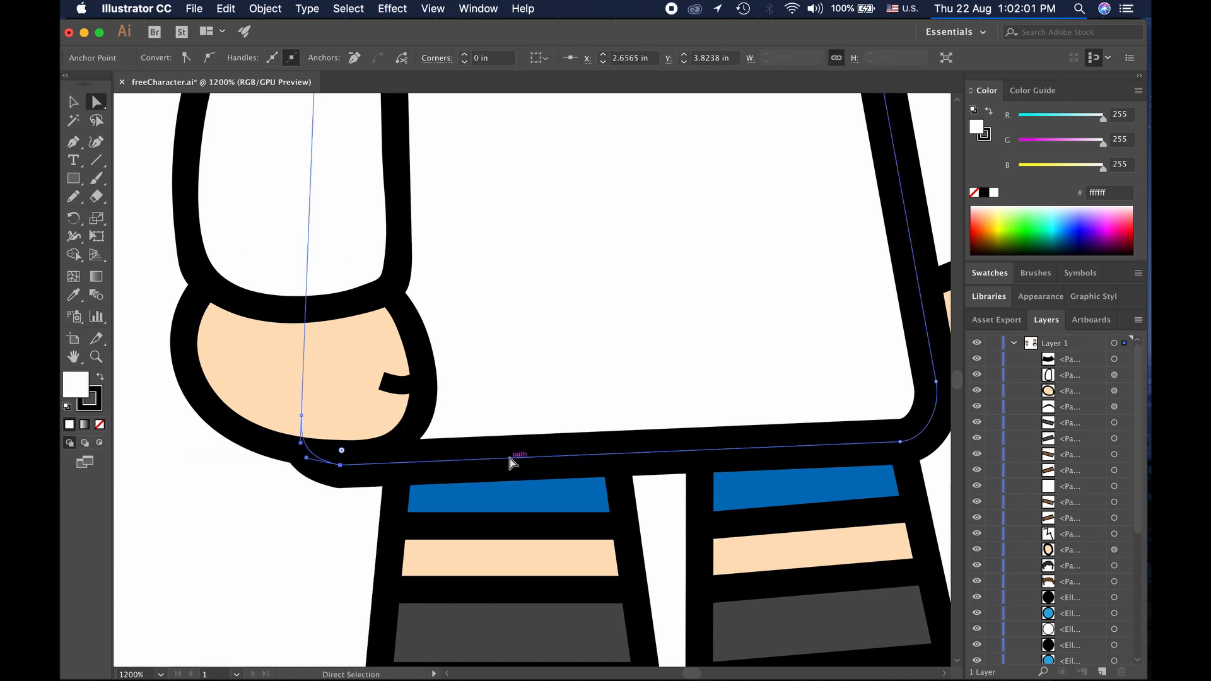
{"action": "key", "text": "Delete"}
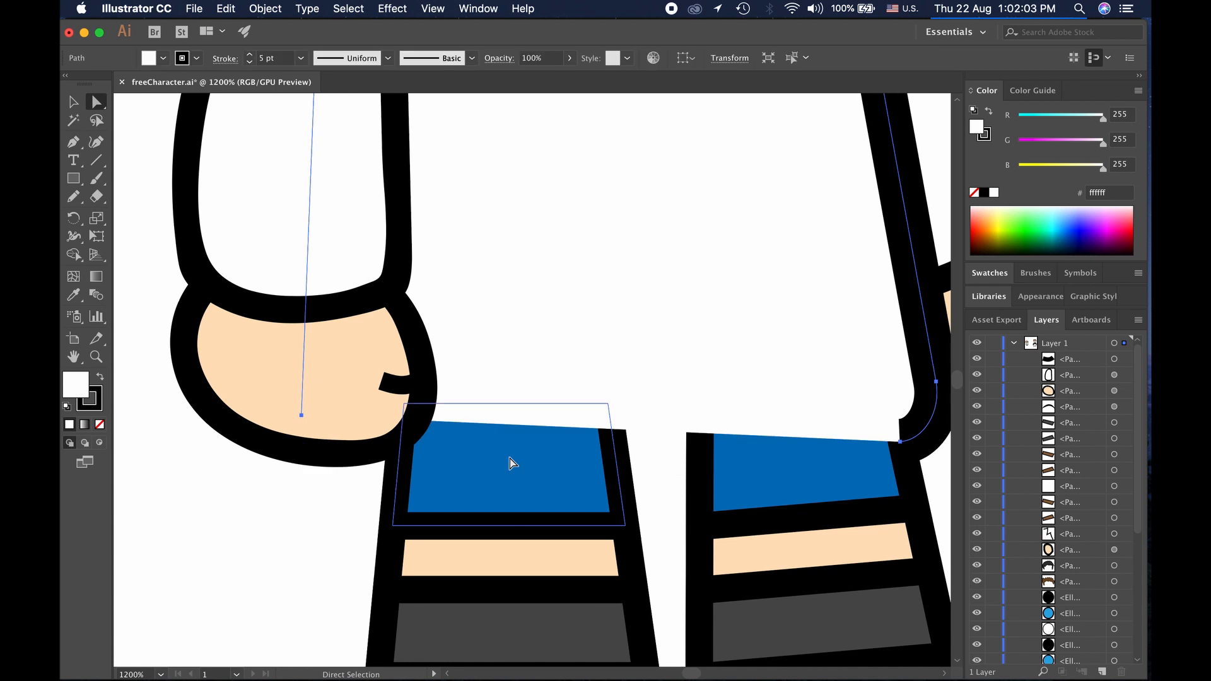
{"action": "key", "text": "Delete"}
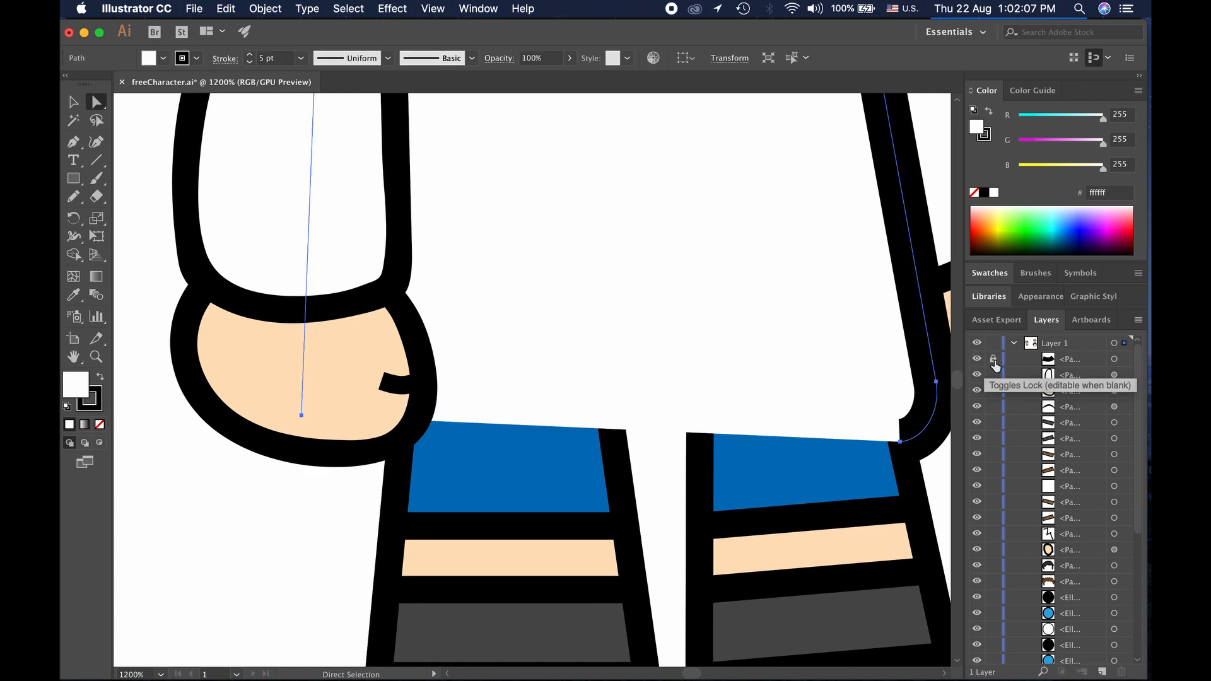
Hide the left arm's sleeve, hand and finger line paths
{"action": "left_click", "coordinate": [976, 359]}
{"action": "left_click", "coordinate": [978, 374]}
{"action": "left_click", "coordinate": [977, 391]}
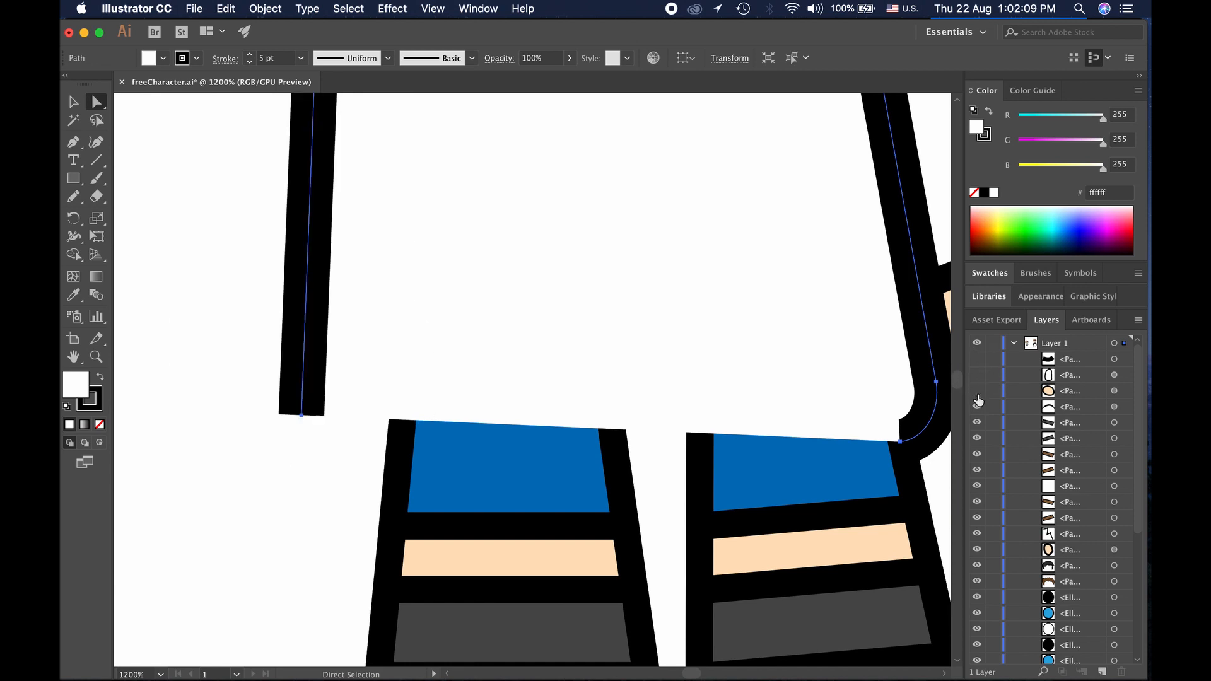
Hide the trouser, shoe and skin paths of both legs
{"action": "scroll", "coordinate": [985, 512], "scroll_direction": "down", "scroll_amount": 1}
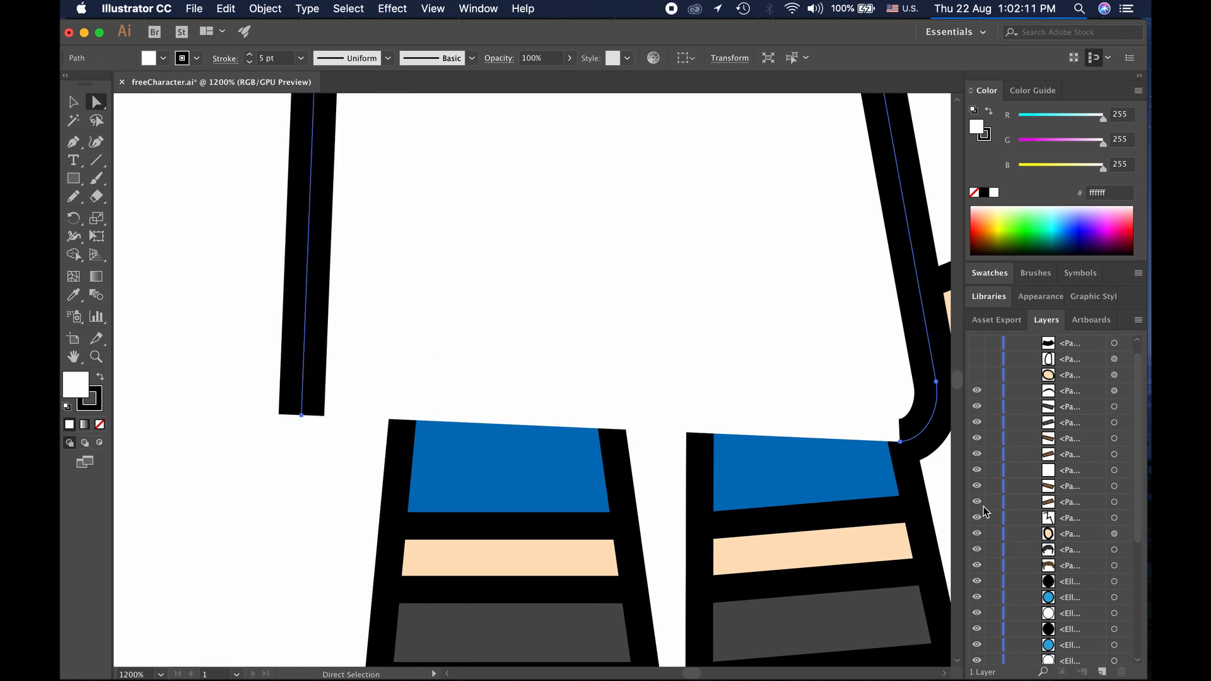
{"action": "scroll", "coordinate": [985, 512], "scroll_direction": "down", "scroll_amount": 5}
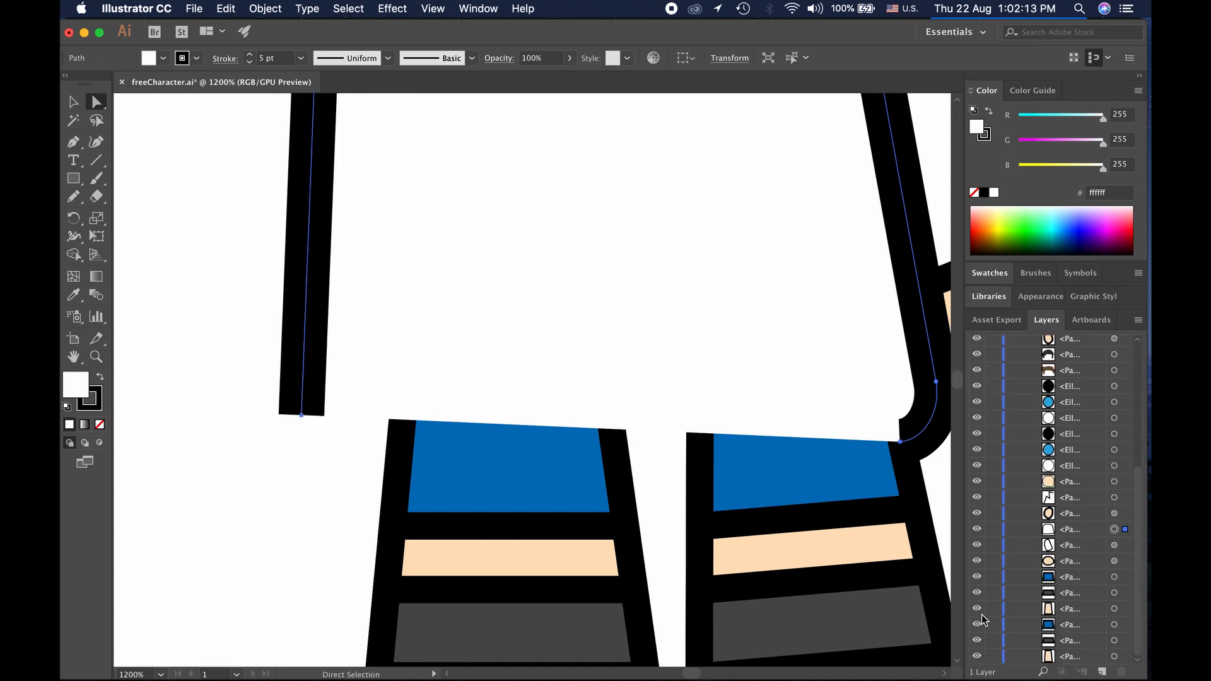
{"action": "left_click", "coordinate": [977, 576]}
{"action": "left_click", "coordinate": [977, 592]}
{"action": "left_click", "coordinate": [978, 608]}
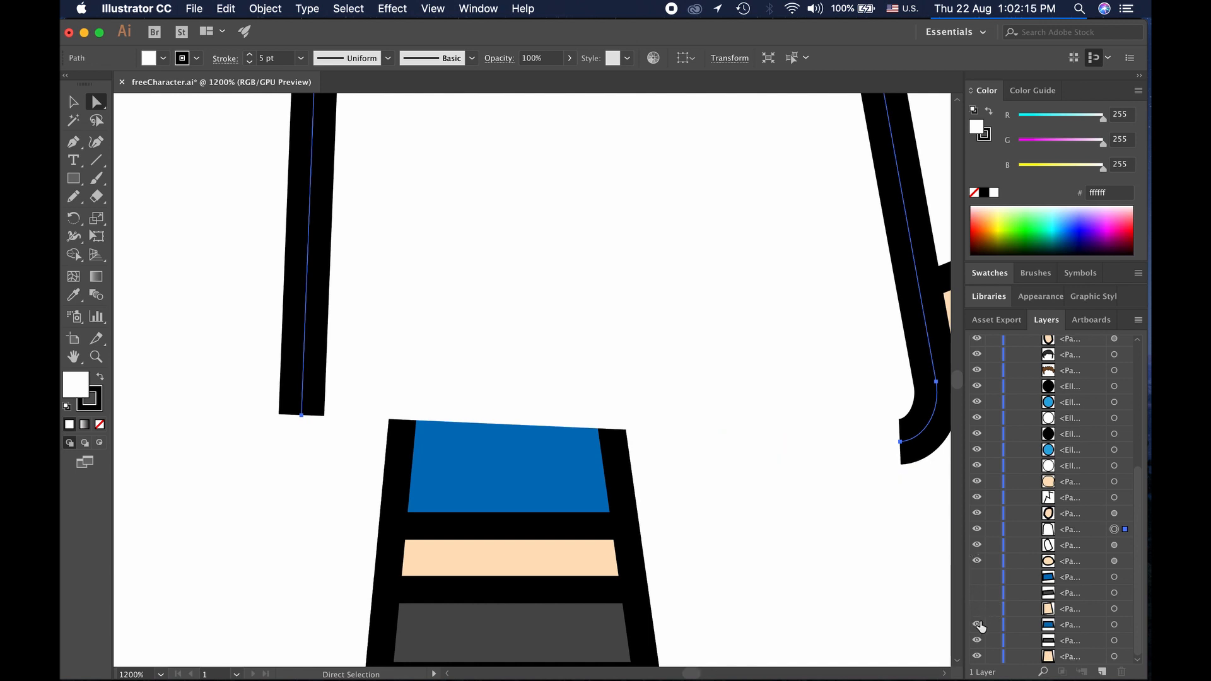
{"action": "left_click", "coordinate": [977, 624]}
{"action": "left_click", "coordinate": [977, 640]}
{"action": "left_click", "coordinate": [977, 656]}
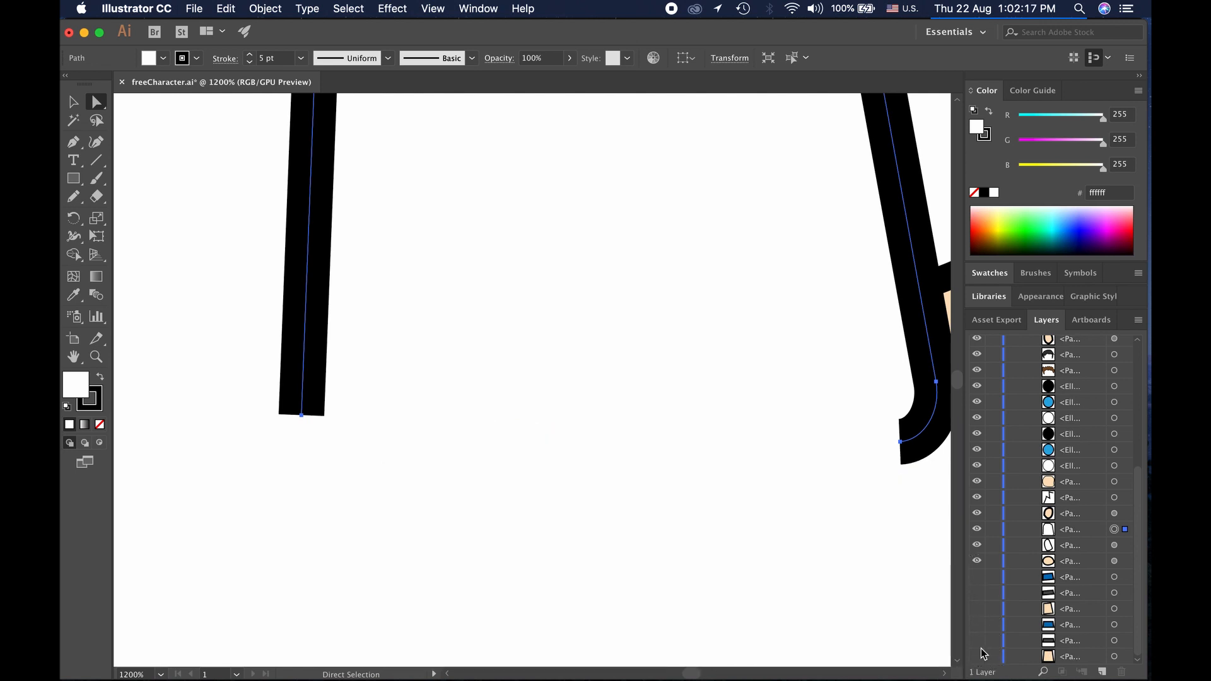
Close the white body's open bottom with the Pen tool, curving the new edge gently downward from the left end to the right end
{"action": "left_click", "coordinate": [74, 142]}
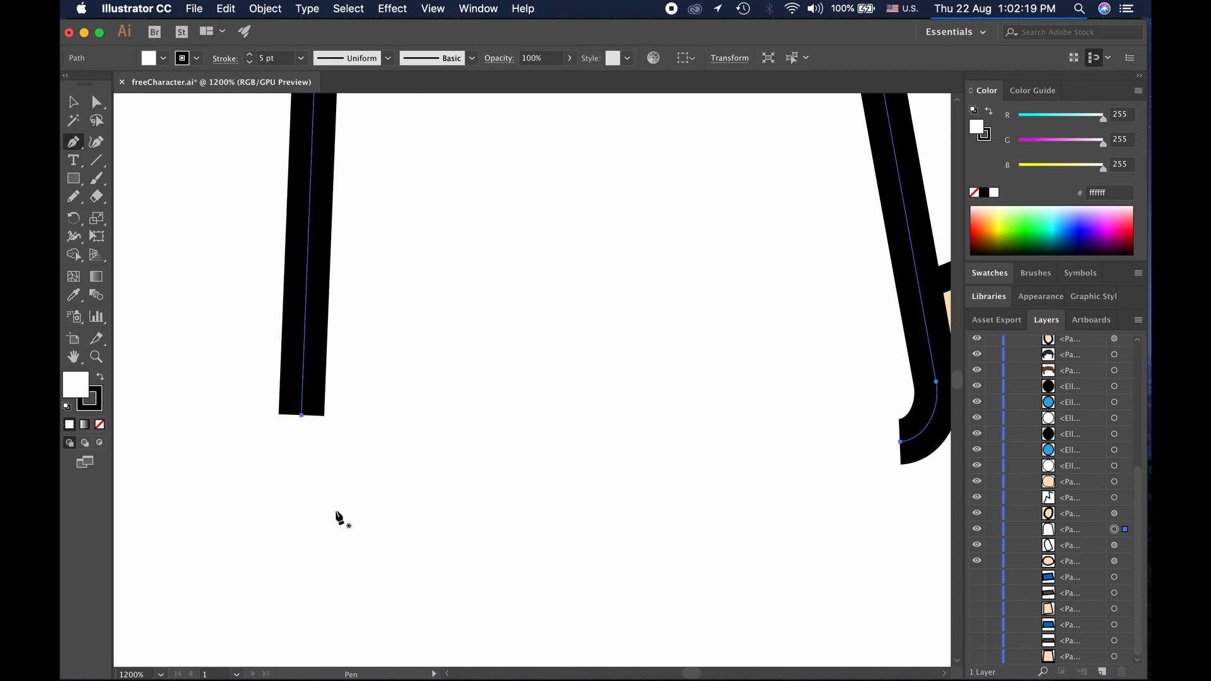
{"action": "left_click", "coordinate": [301, 416]}
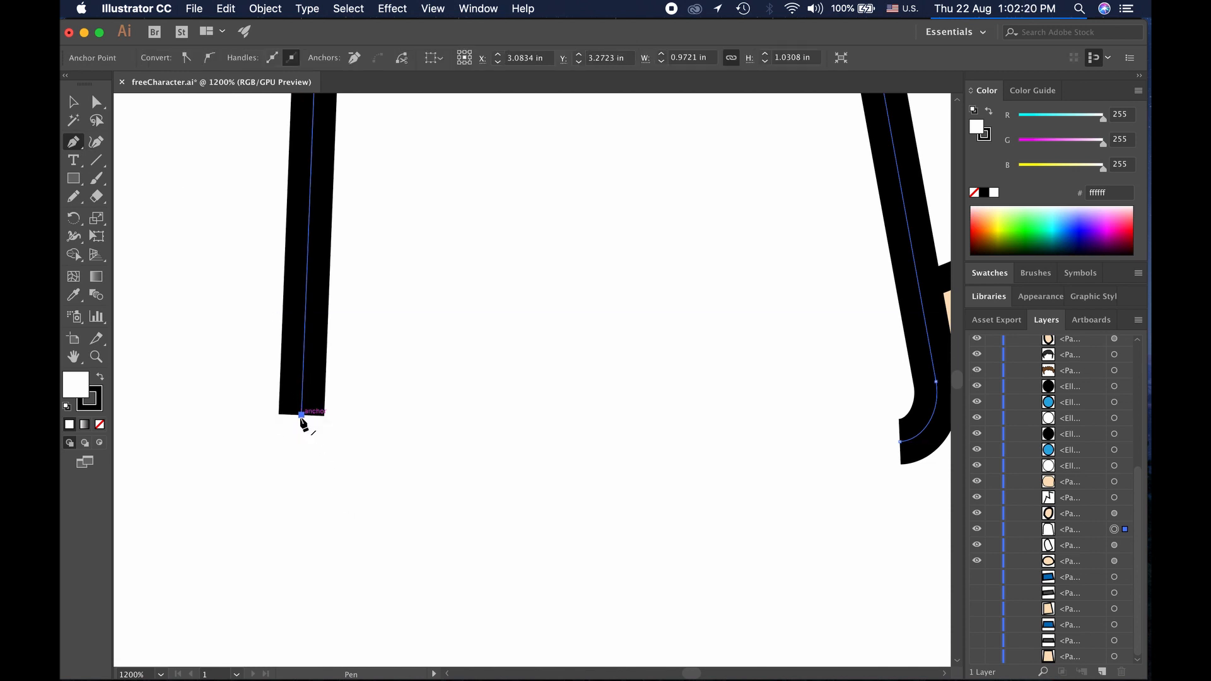
{"action": "left_click", "coordinate": [900, 441]}
{"action": "mouse_move", "coordinate": [900, 442]}
{"action": "left_mouse_down"}
{"action": "mouse_move", "coordinate": [951, 373]}
{"action": "mouse_move", "coordinate": [849, 403]}
{"action": "mouse_move", "coordinate": [862, 342]}
{"action": "left_mouse_up"}
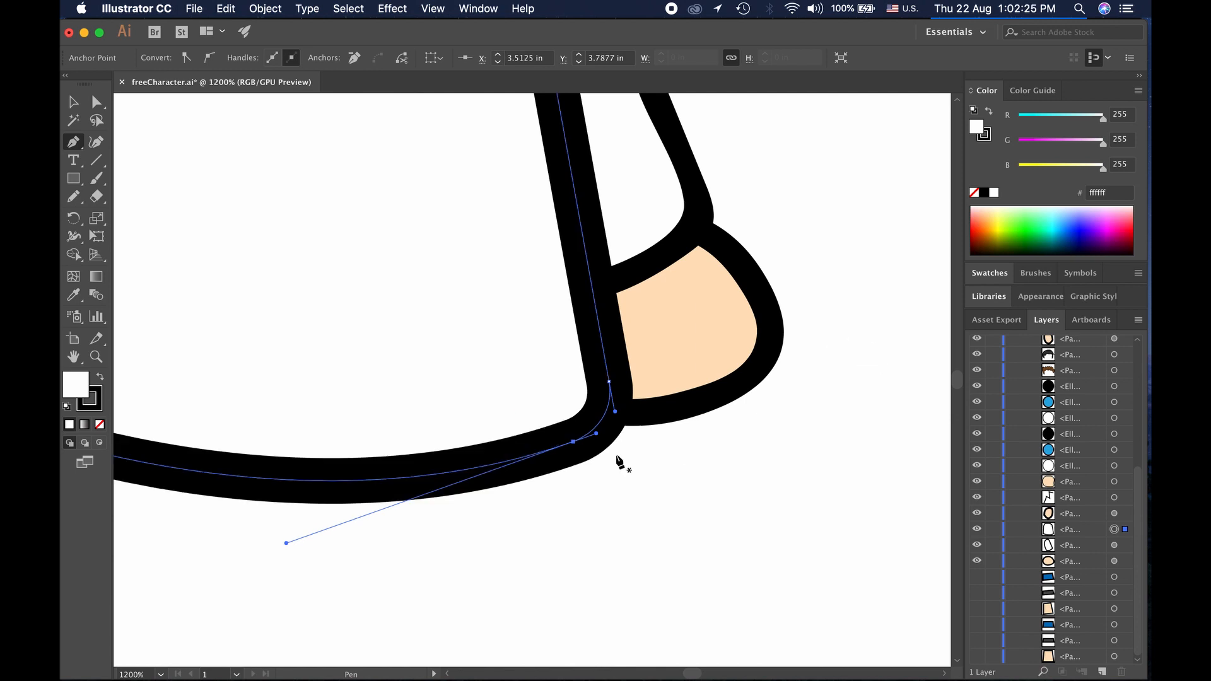
{"action": "scroll", "coordinate": [475, 532], "scroll_direction": "down", "scroll_amount": 3}
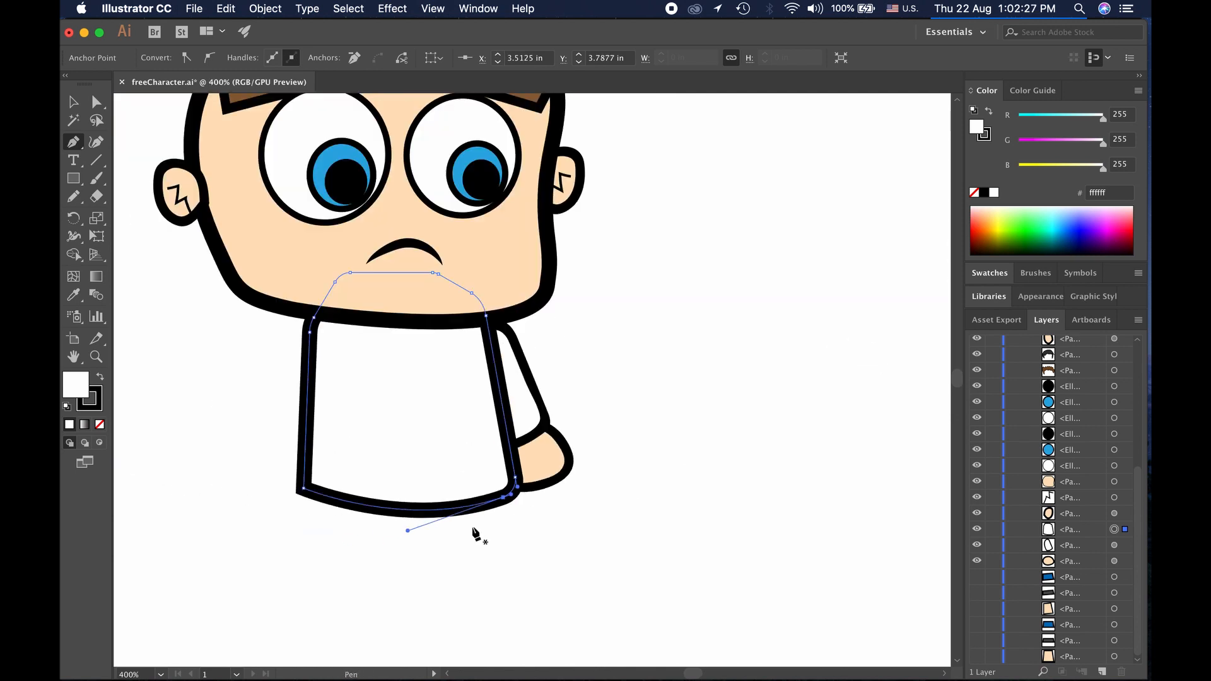
{"action": "key", "text": "super+z"}
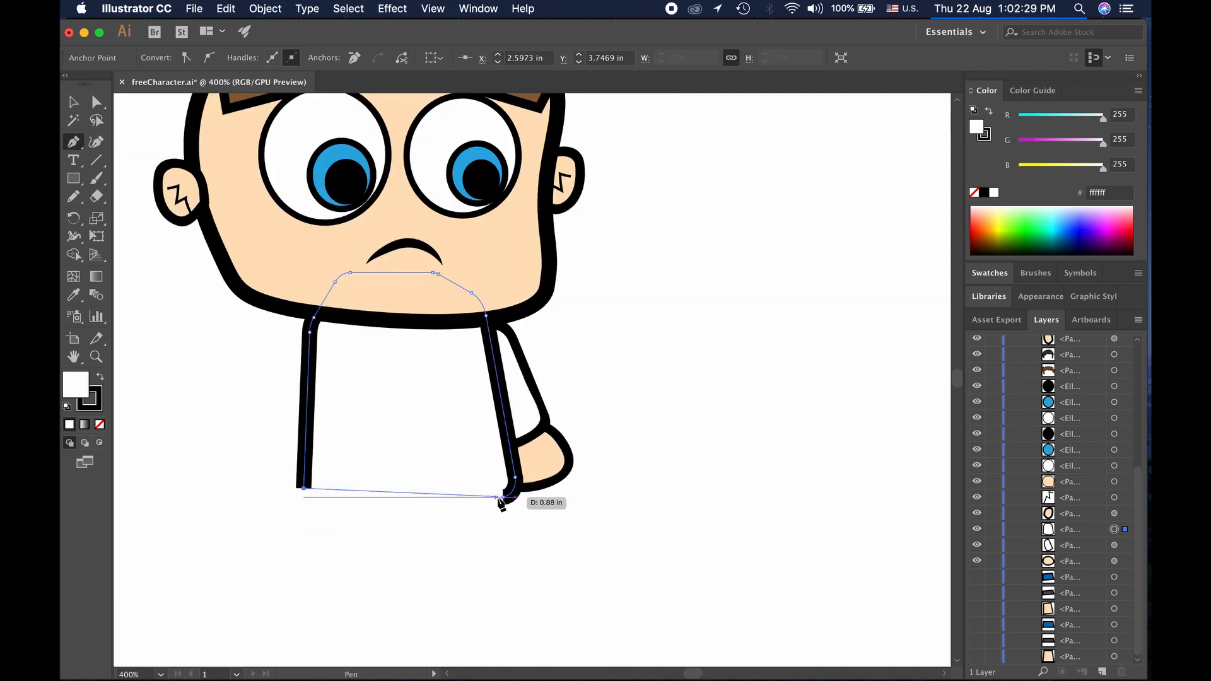
{"action": "left_click_drag", "start_coordinate": [503, 498], "coordinate": [685, 461]}
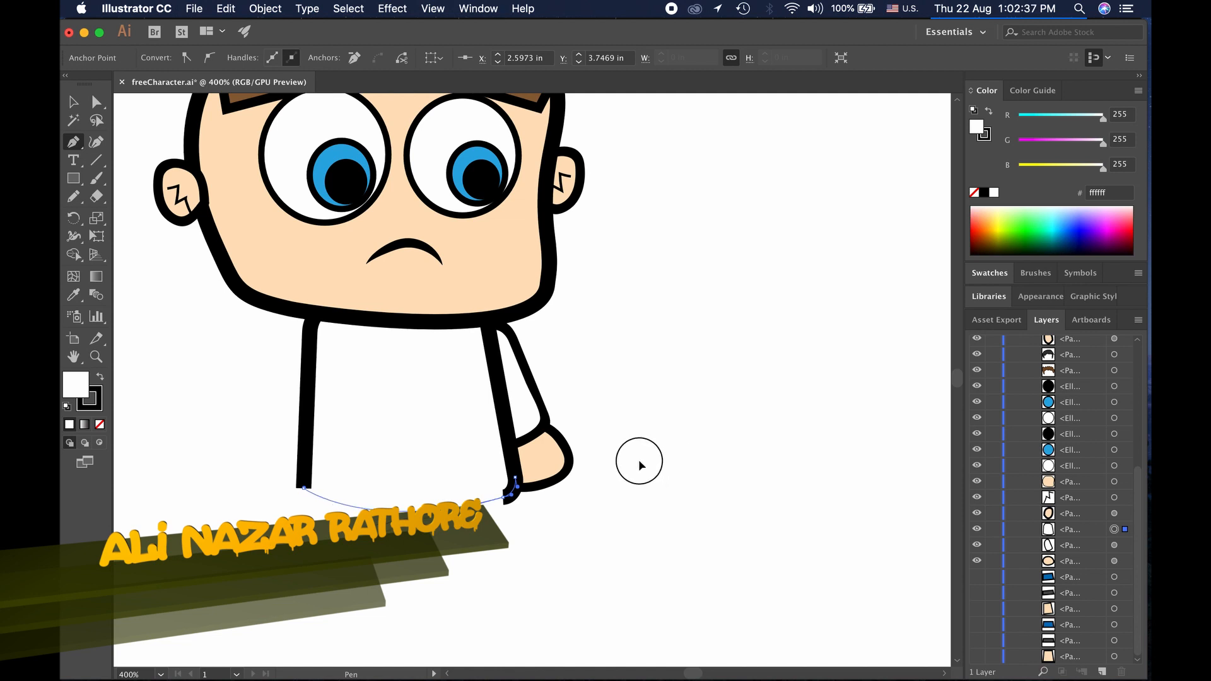
{"action": "left_click_drag", "start_coordinate": [638, 461], "coordinate": [637, 462]}
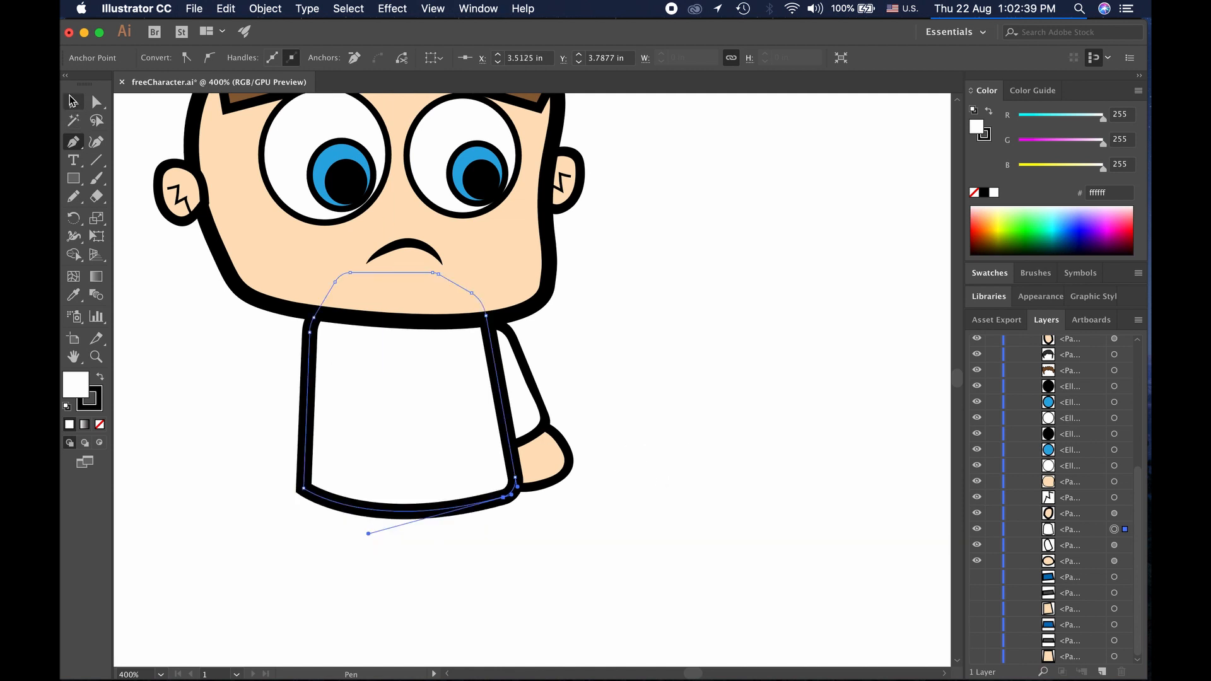
{"action": "left_click", "coordinate": [72, 101]}
{"action": "left_click", "coordinate": [211, 399]}
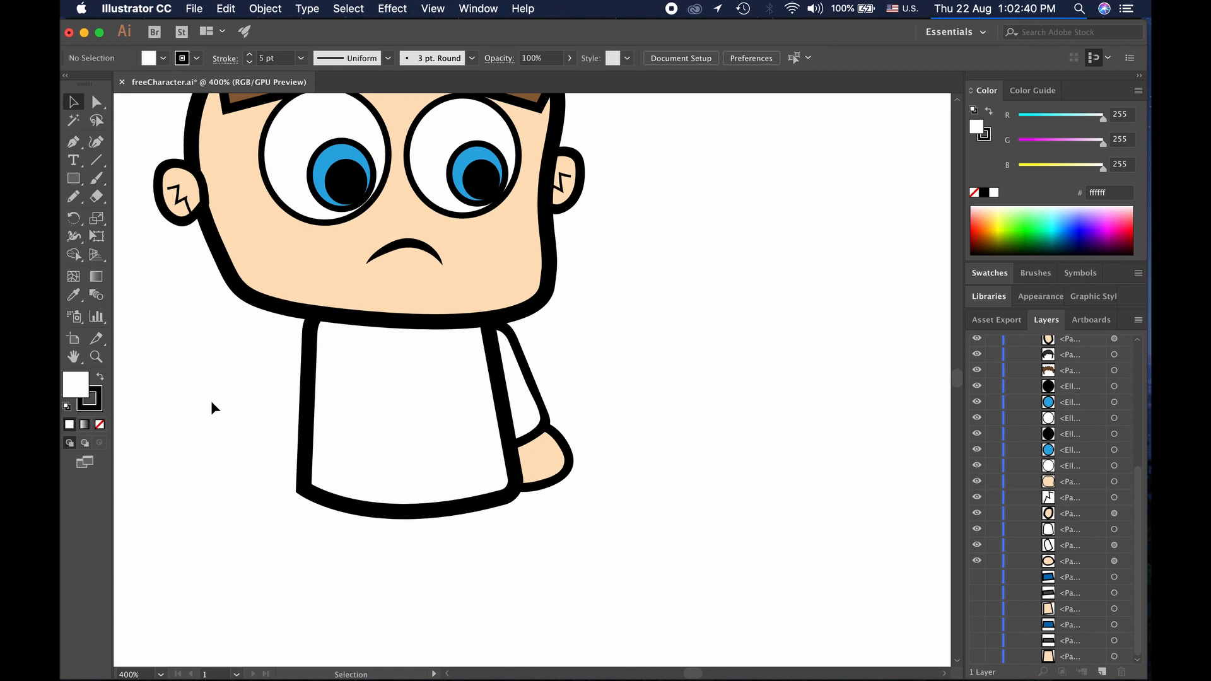
Try to round the white body's sharp lower-left corner with a radius of 1 in
{"action": "left_click", "coordinate": [307, 486]}
{"action": "scroll", "coordinate": [309, 501], "scroll_direction": "up", "scroll_amount": 4}
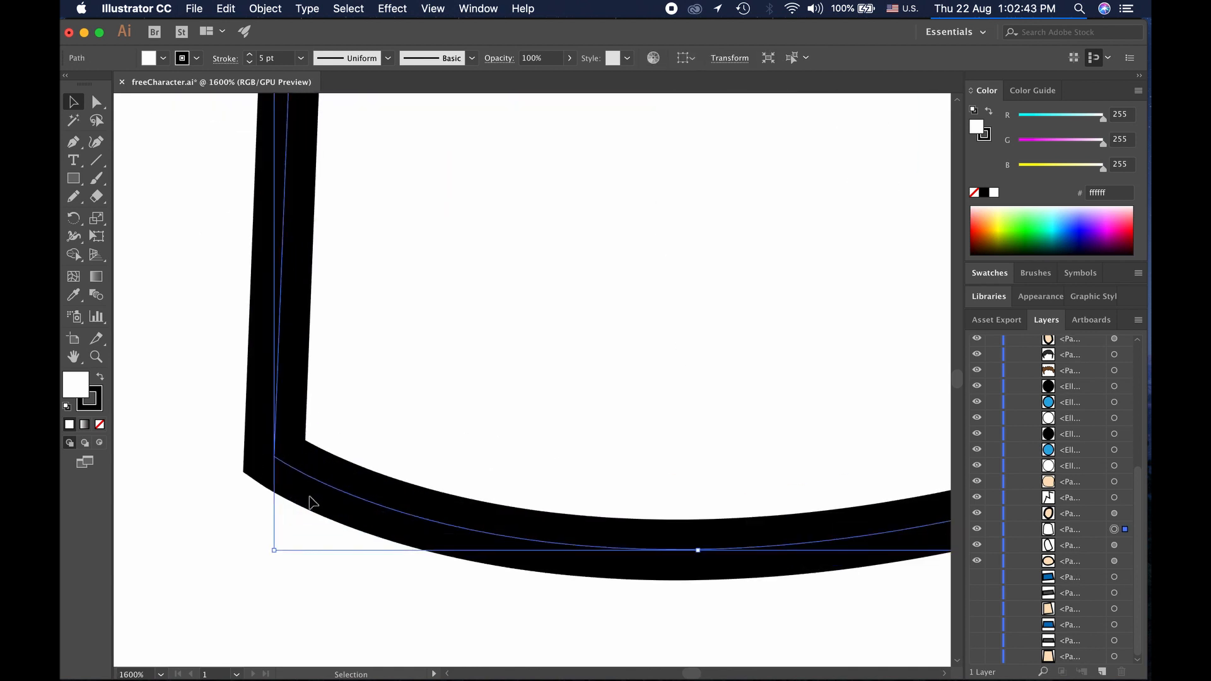
{"action": "left_click", "coordinate": [96, 101]}
{"action": "double_click", "coordinate": [287, 449]}
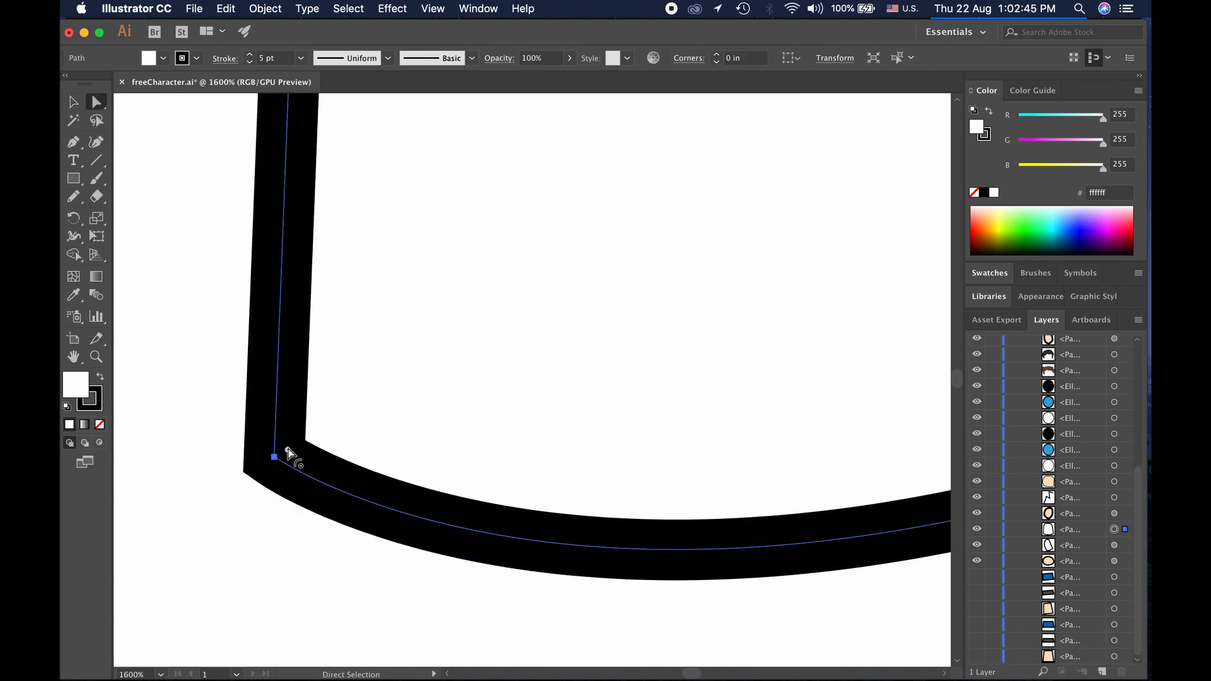
{"action": "type", "text": "1"}
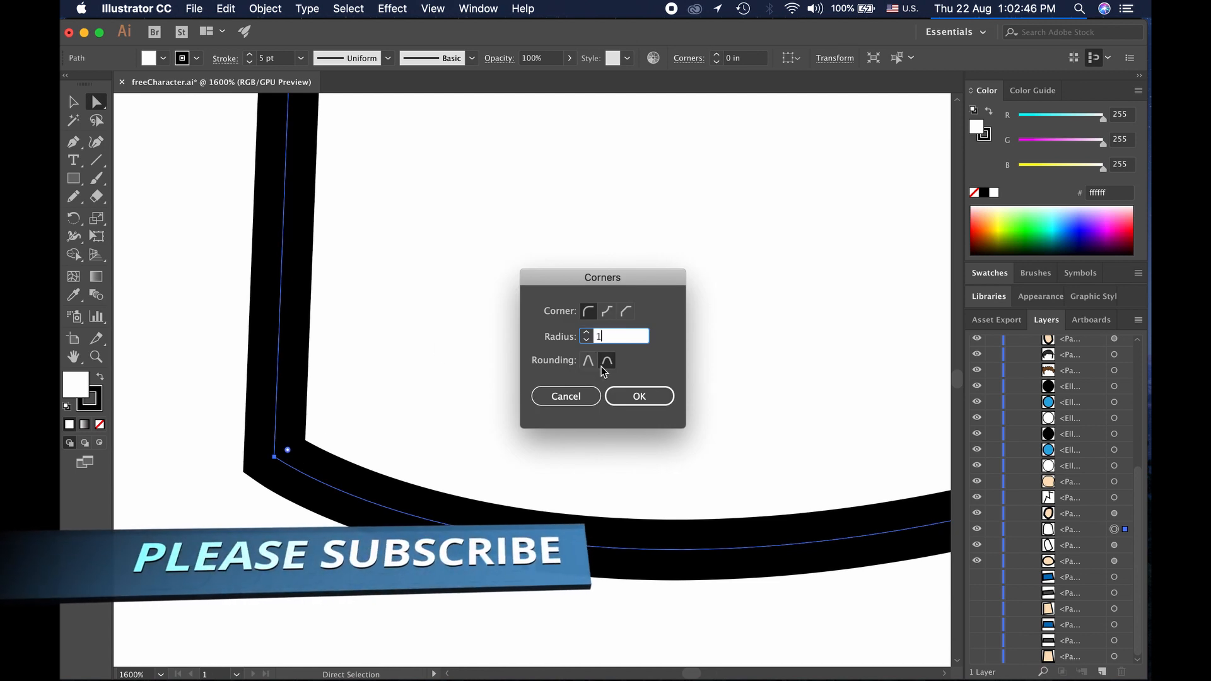
{"action": "left_click", "coordinate": [621, 395]}
{"action": "key", "text": "super+z"}
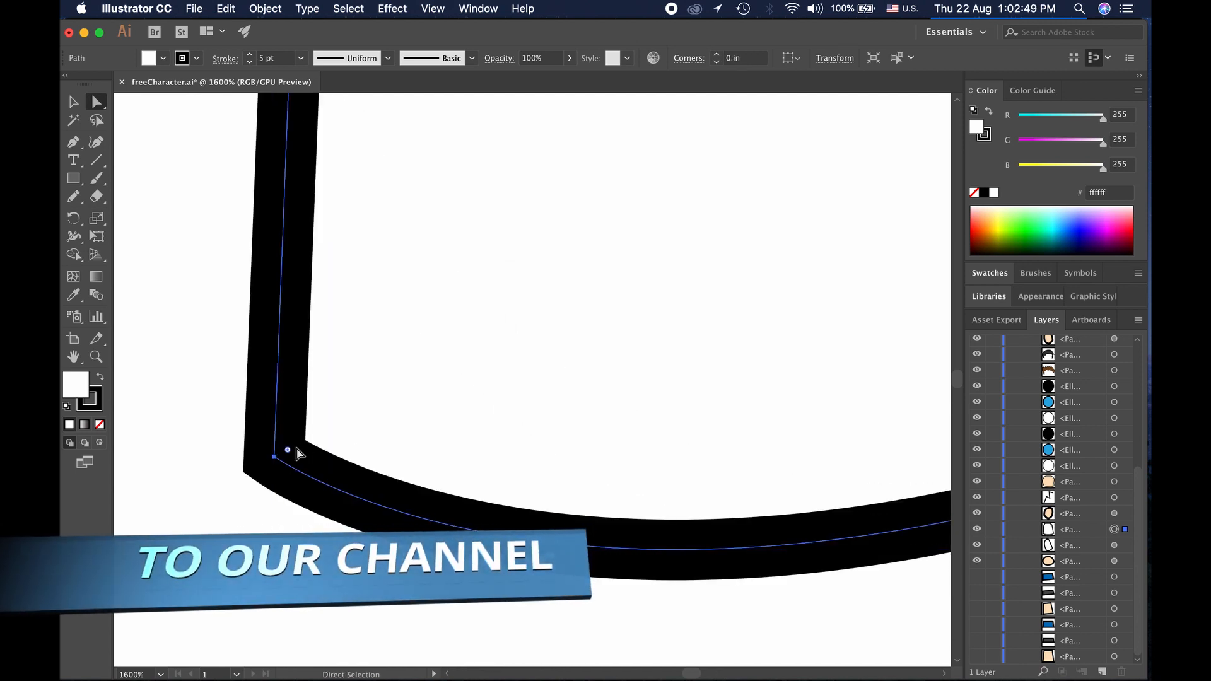
Round the white body's lower-left corner with a radius of 0.05 in
{"action": "double_click", "coordinate": [288, 450]}
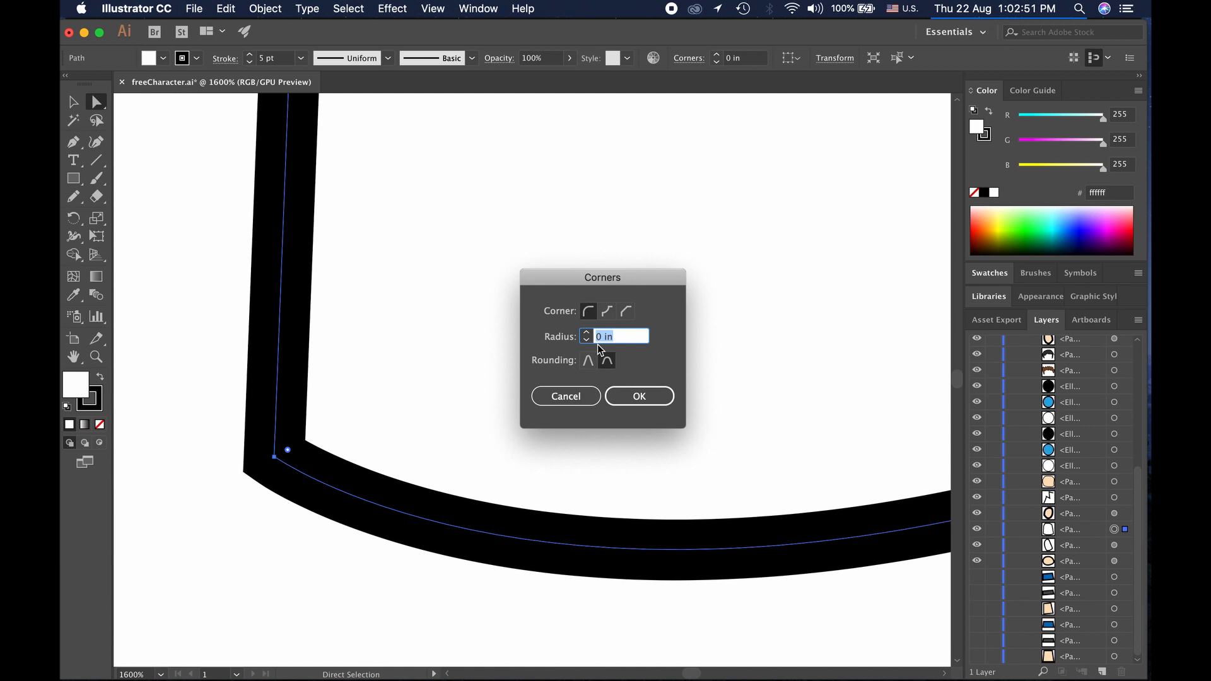
{"action": "type", "text": "0.05"}
{"action": "left_click", "coordinate": [645, 397]}
{"action": "left_click", "coordinate": [311, 551]}
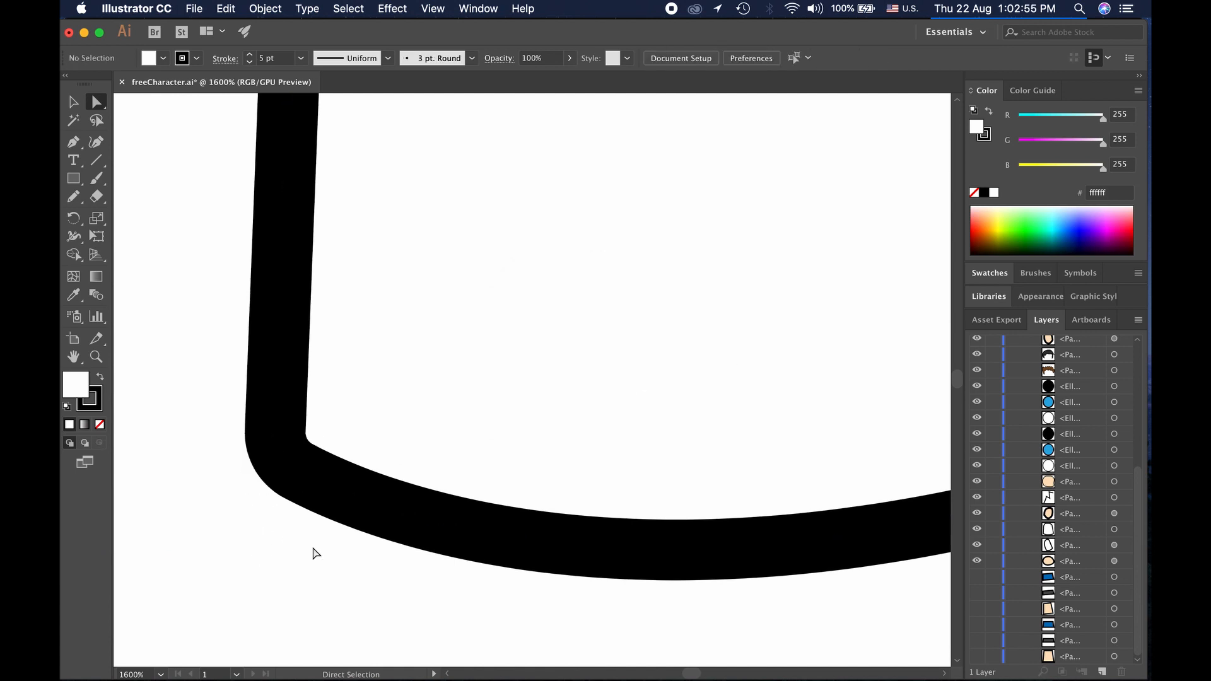
{"action": "scroll", "coordinate": [312, 552], "scroll_direction": "down", "scroll_amount": 5}
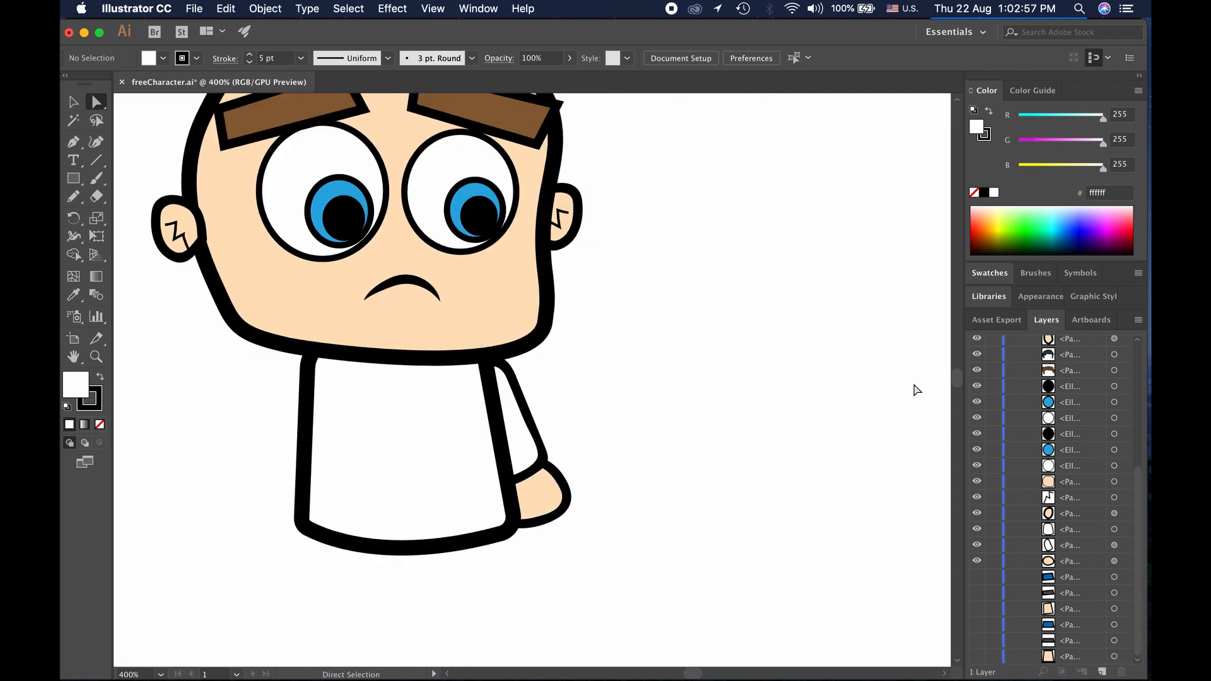
Show the hidden trouser, shoe and skin paths of both legs again
{"action": "left_click", "coordinate": [977, 576]}
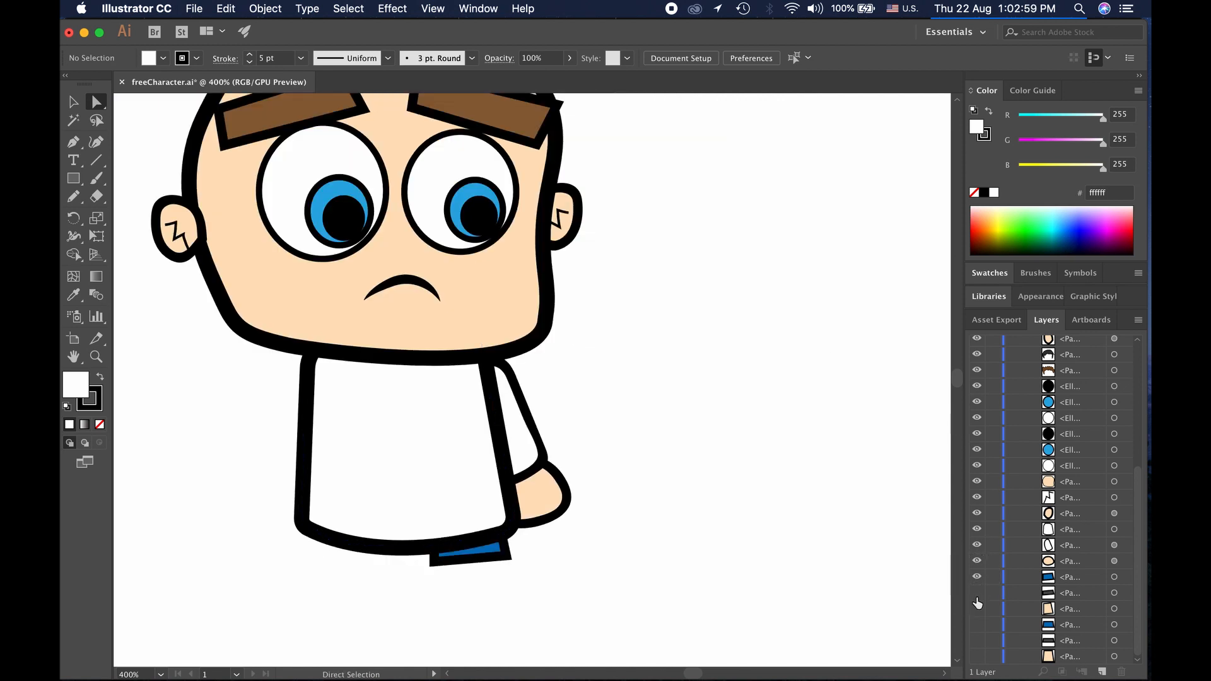
{"action": "left_click", "coordinate": [977, 594]}
{"action": "left_click", "coordinate": [977, 609]}
{"action": "left_click", "coordinate": [976, 609]}
{"action": "left_click", "coordinate": [976, 609]}
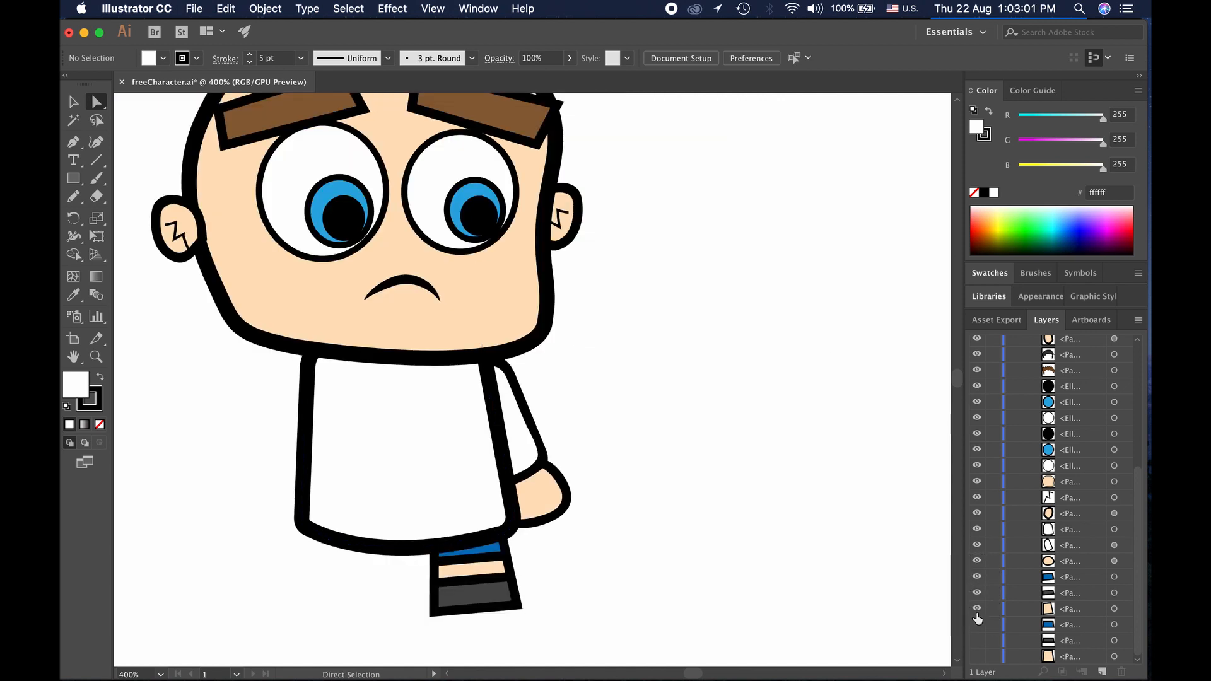
{"action": "left_click", "coordinate": [976, 623]}
{"action": "left_click", "coordinate": [977, 640]}
{"action": "left_click", "coordinate": [979, 657]}
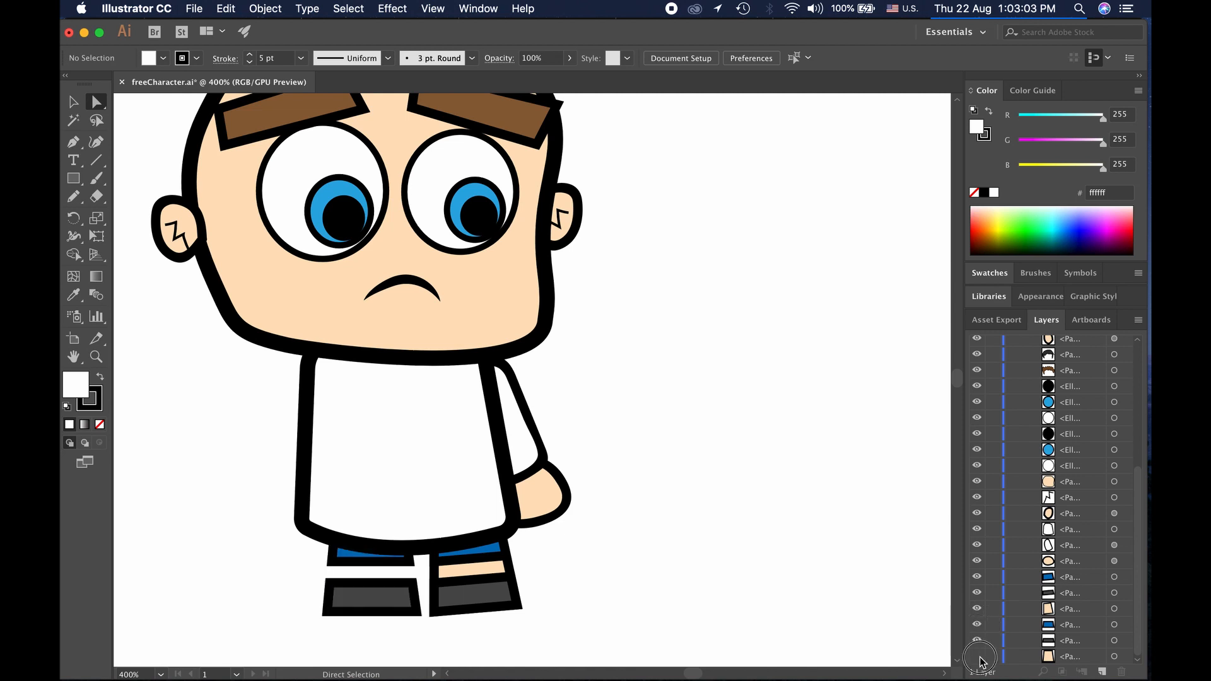
{"action": "left_click", "coordinate": [979, 657]}
Show the hidden hand, sleeve and thumb-line paths of the front arm again
{"action": "scroll", "coordinate": [999, 600], "scroll_direction": "up", "scroll_amount": 7}
{"action": "left_click", "coordinate": [974, 391]}
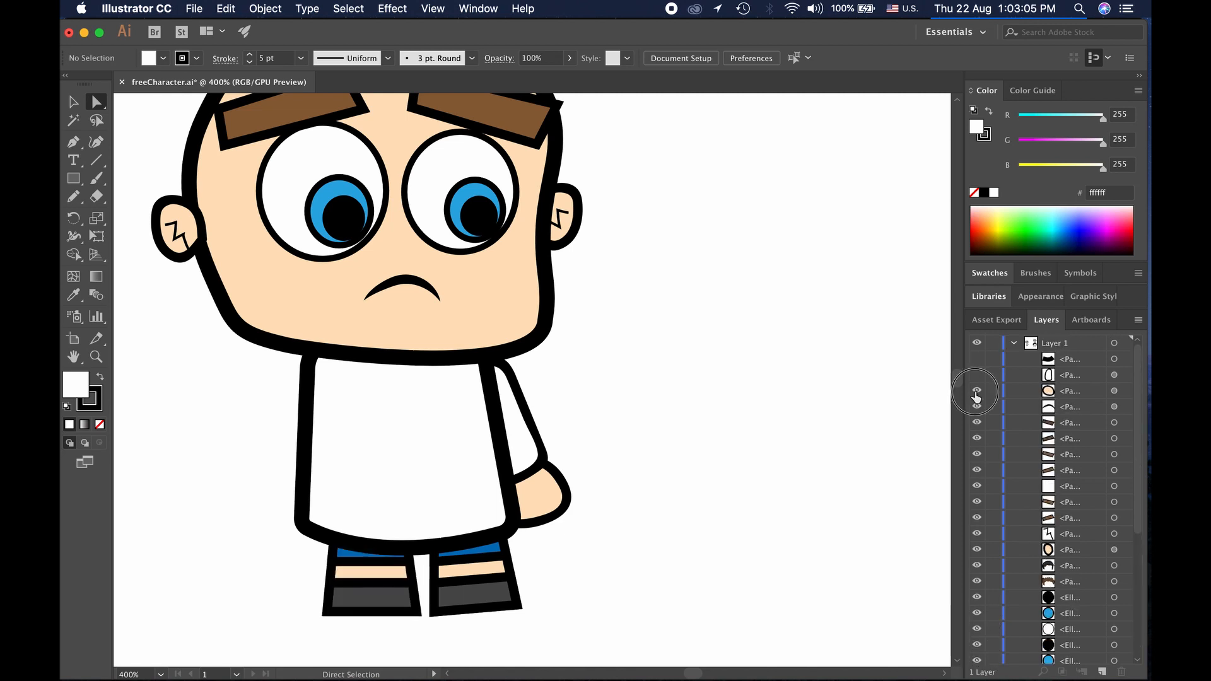
{"action": "left_click", "coordinate": [977, 375]}
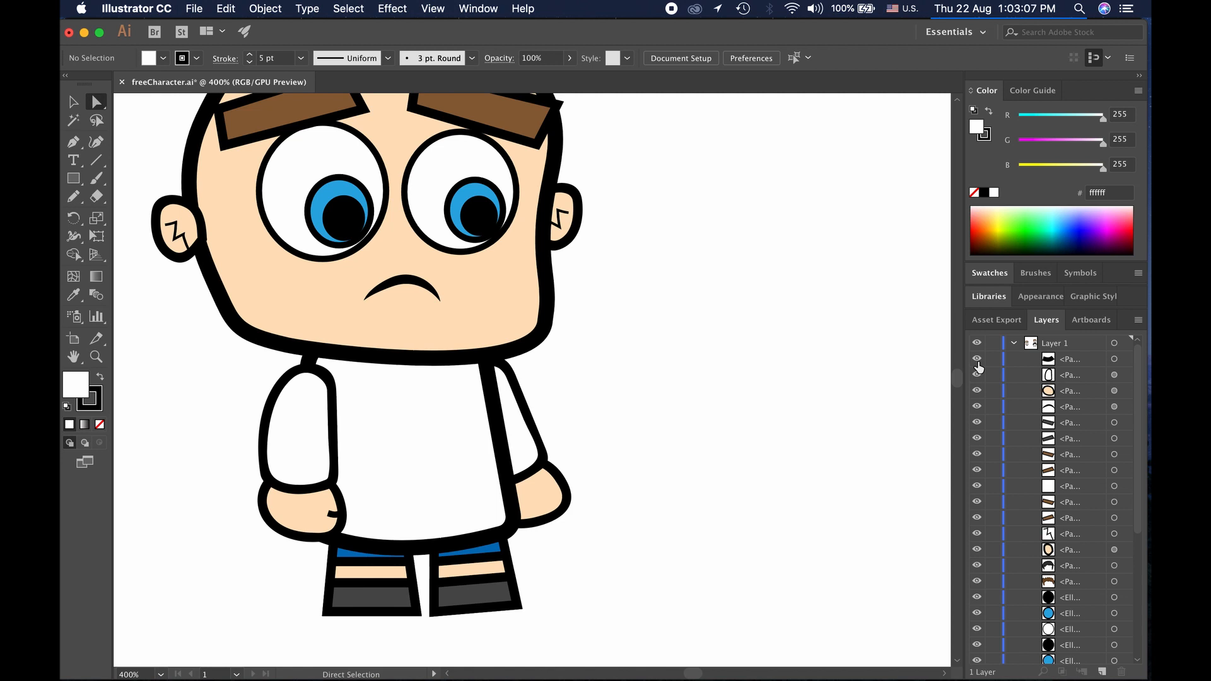
{"action": "scroll", "coordinate": [593, 488], "scroll_direction": "down", "scroll_amount": 5}
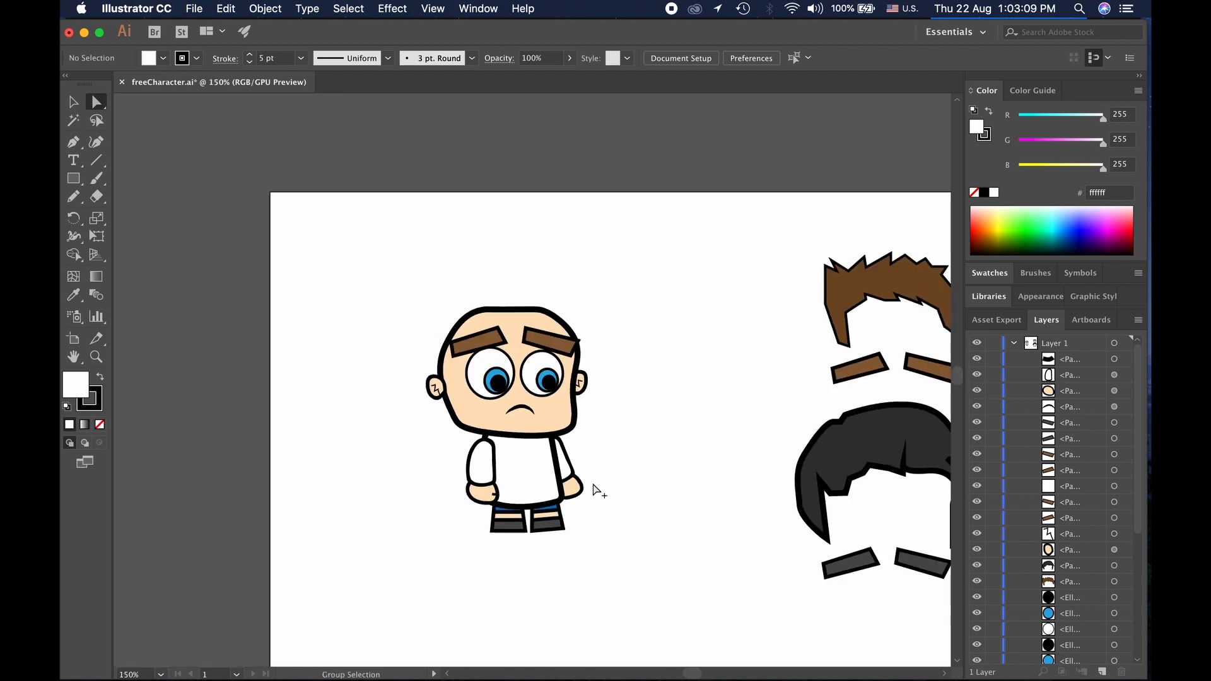
Move the whole character closer to the artboard's upper-left corner and save the document
{"action": "left_click_drag", "start_coordinate": [400, 268], "coordinate": [566, 510]}
{"action": "left_click_drag", "start_coordinate": [524, 465], "coordinate": [410, 379]}
{"action": "left_click", "coordinate": [499, 484]}
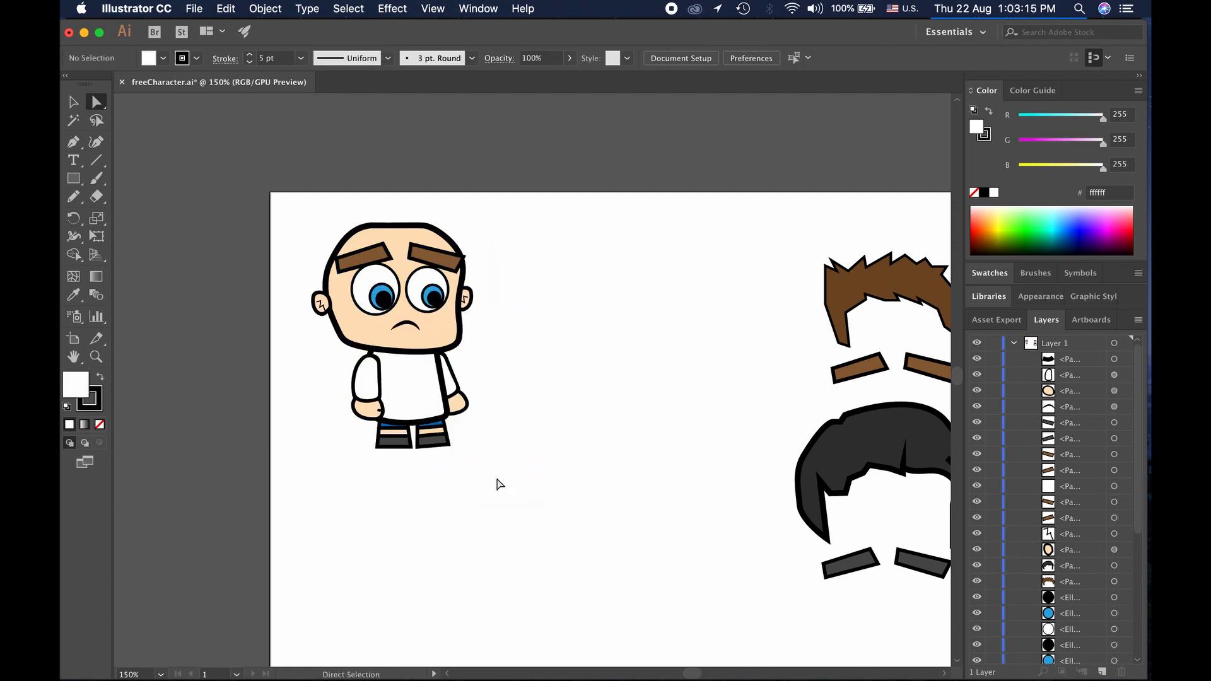
{"action": "key", "text": "super+s"}
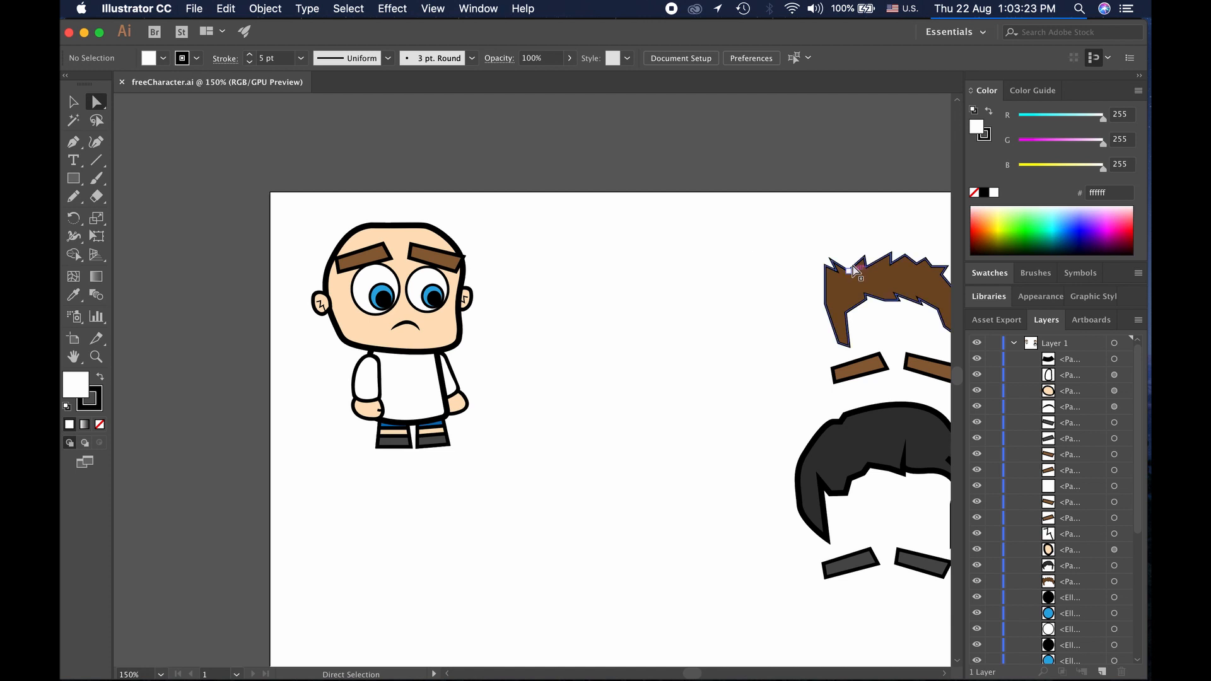
Try the spiky brown hair on the character's head and move it back above the spare brown eyebrows
{"action": "left_click_drag", "start_coordinate": [847, 298], "coordinate": [341, 260]}
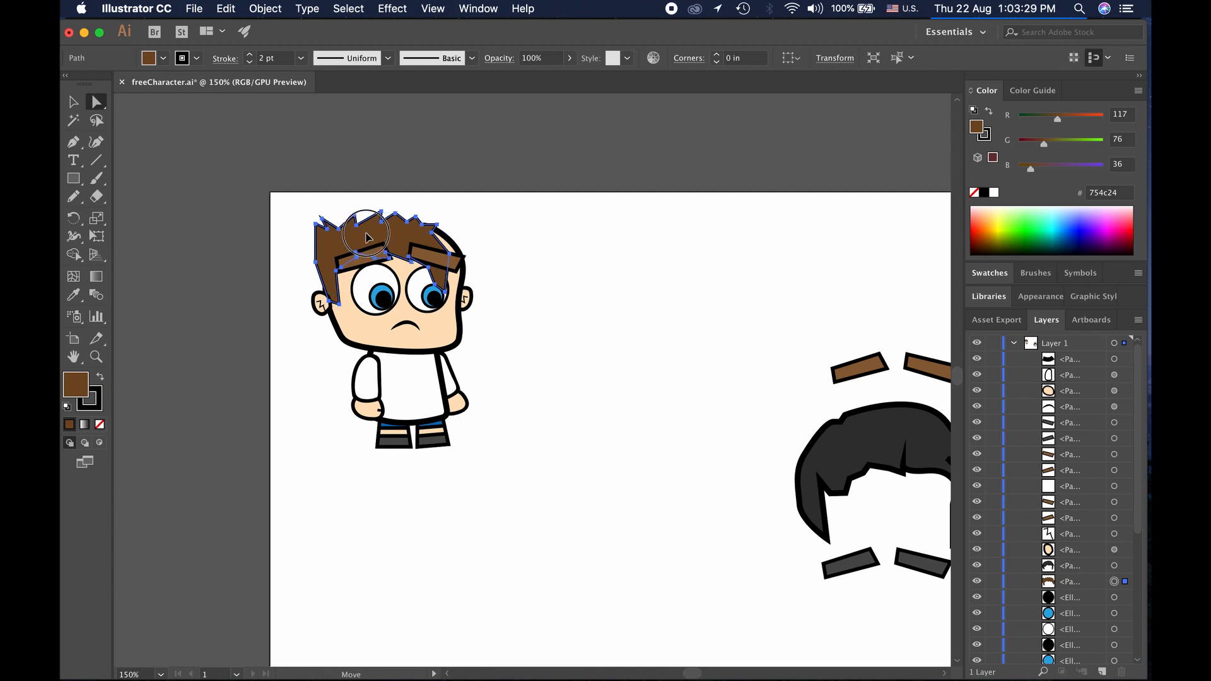
{"action": "left_click_drag", "start_coordinate": [358, 241], "coordinate": [846, 262]}
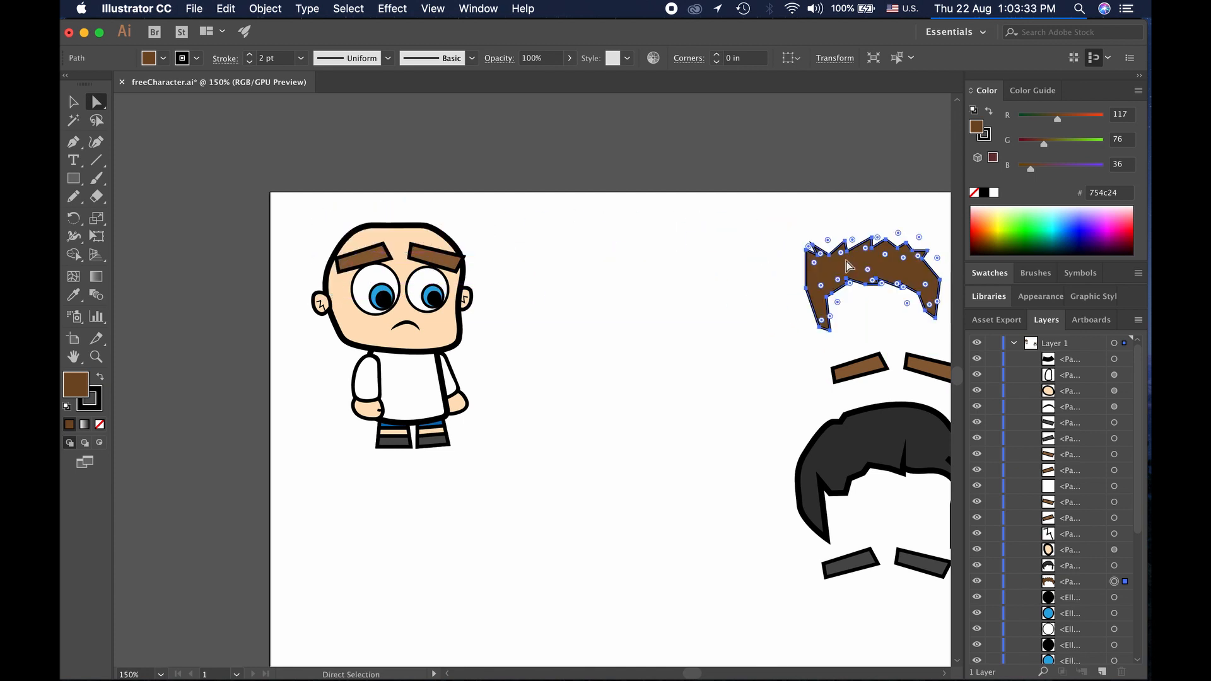
{"action": "left_click", "coordinate": [583, 284]}
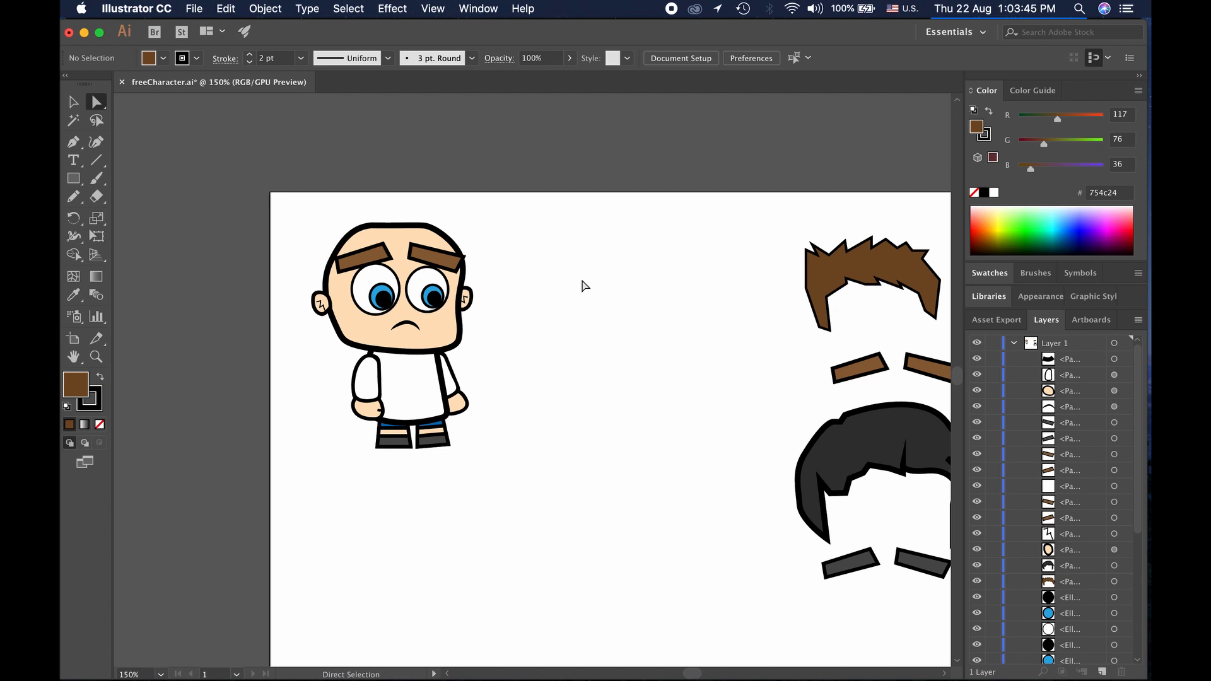
Add a new layer above Layer 1 and set the Paintbrush to no stroke, black fill and 50% opacity
{"action": "left_click", "coordinate": [1014, 343]}
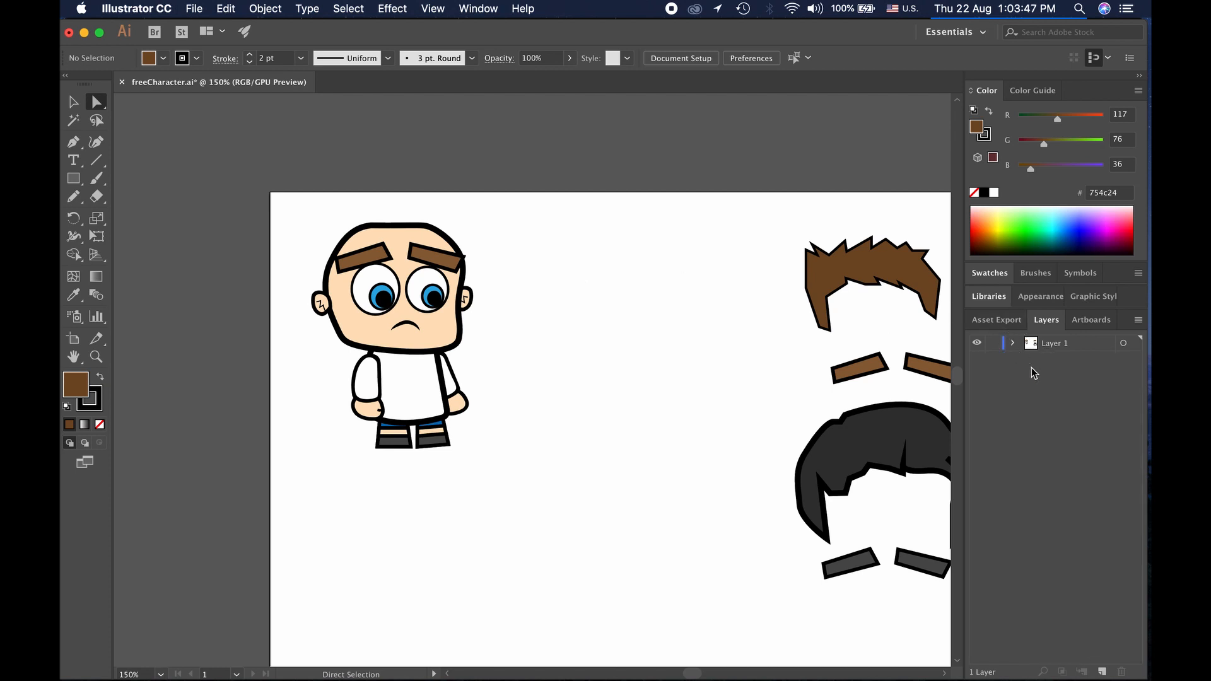
{"action": "left_click", "coordinate": [1102, 671]}
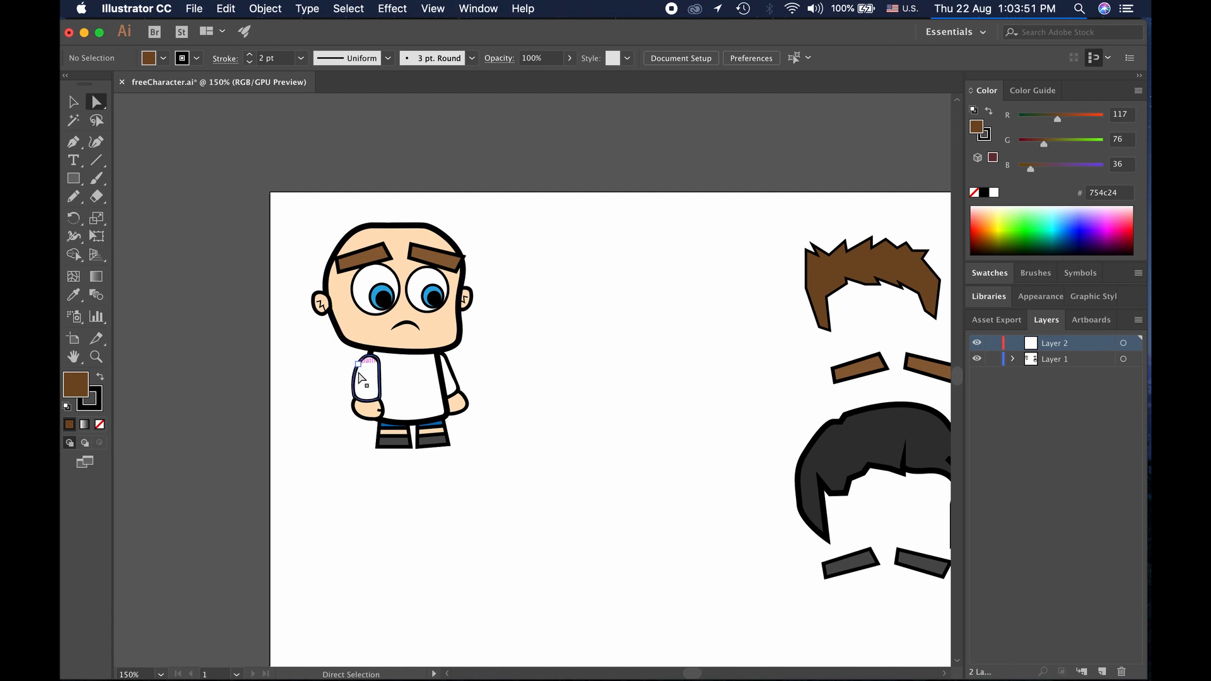
{"action": "left_click", "coordinate": [97, 180]}
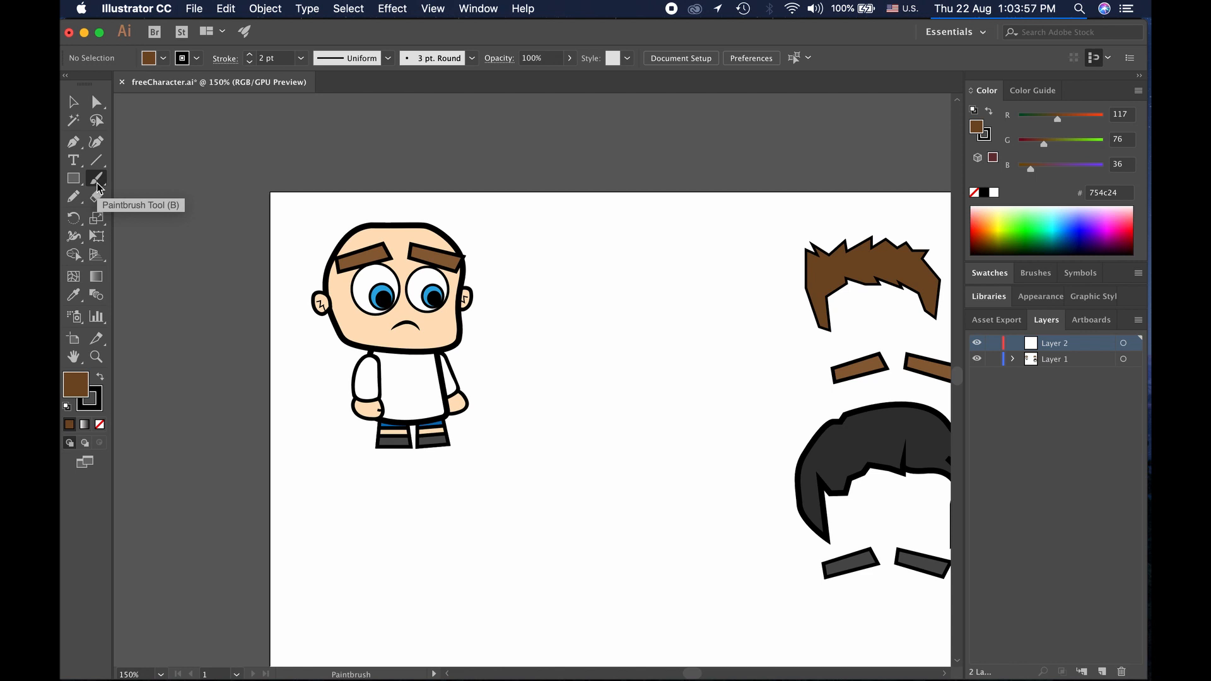
{"action": "left_click", "coordinate": [194, 63]}
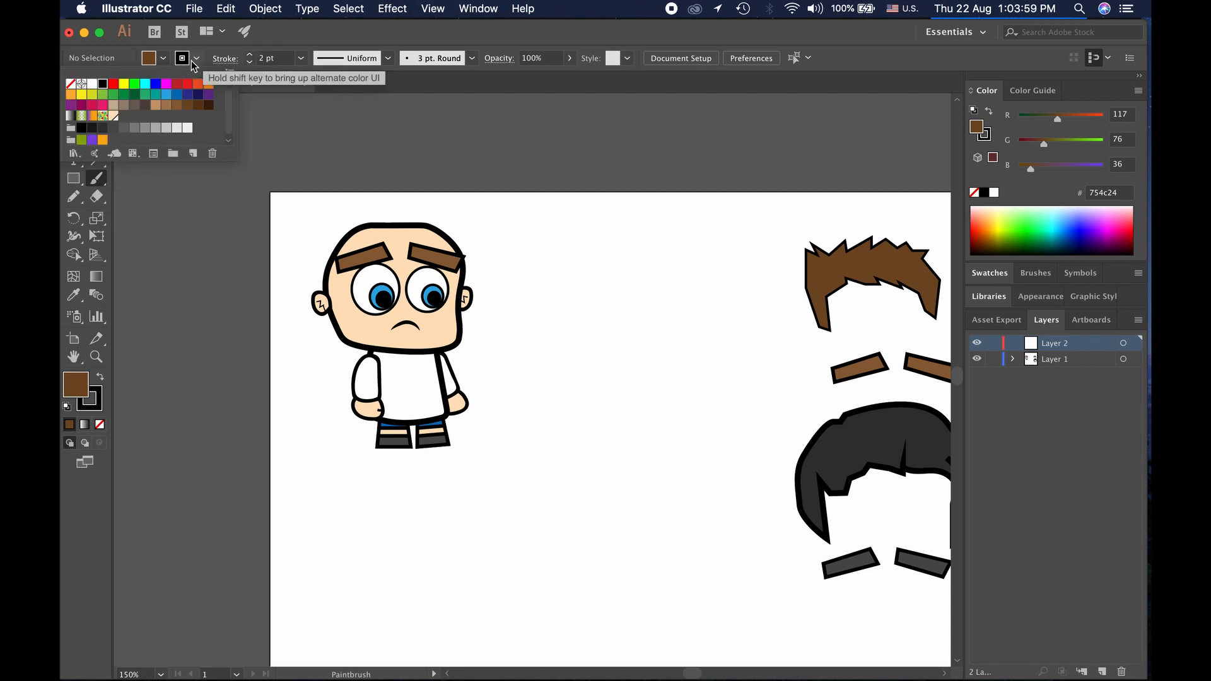
{"action": "left_click", "coordinate": [71, 84]}
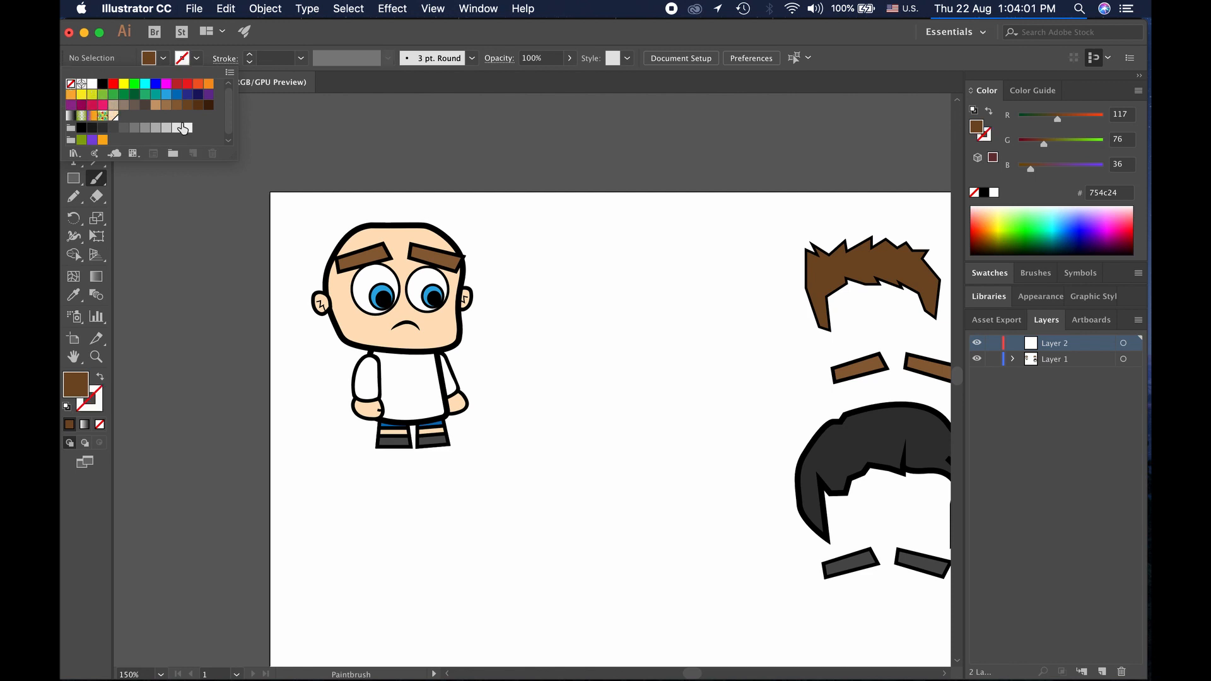
{"action": "left_click", "coordinate": [163, 58]}
{"action": "left_click", "coordinate": [92, 129]}
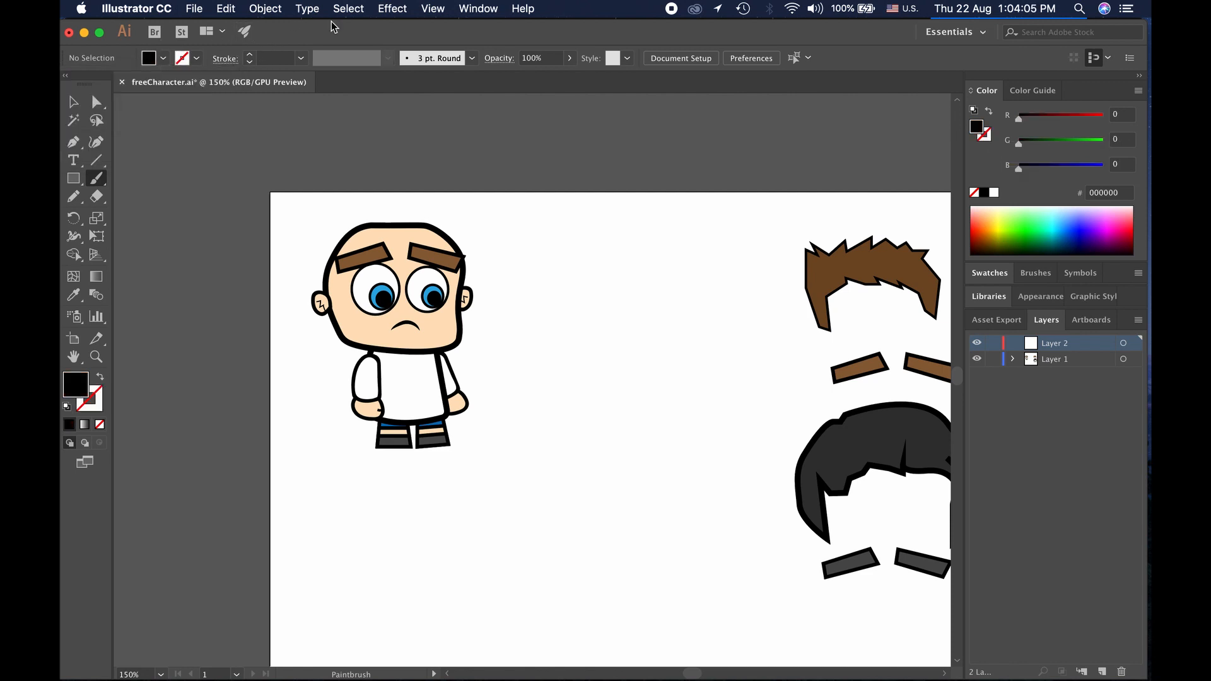
{"action": "left_click", "coordinate": [542, 56]}
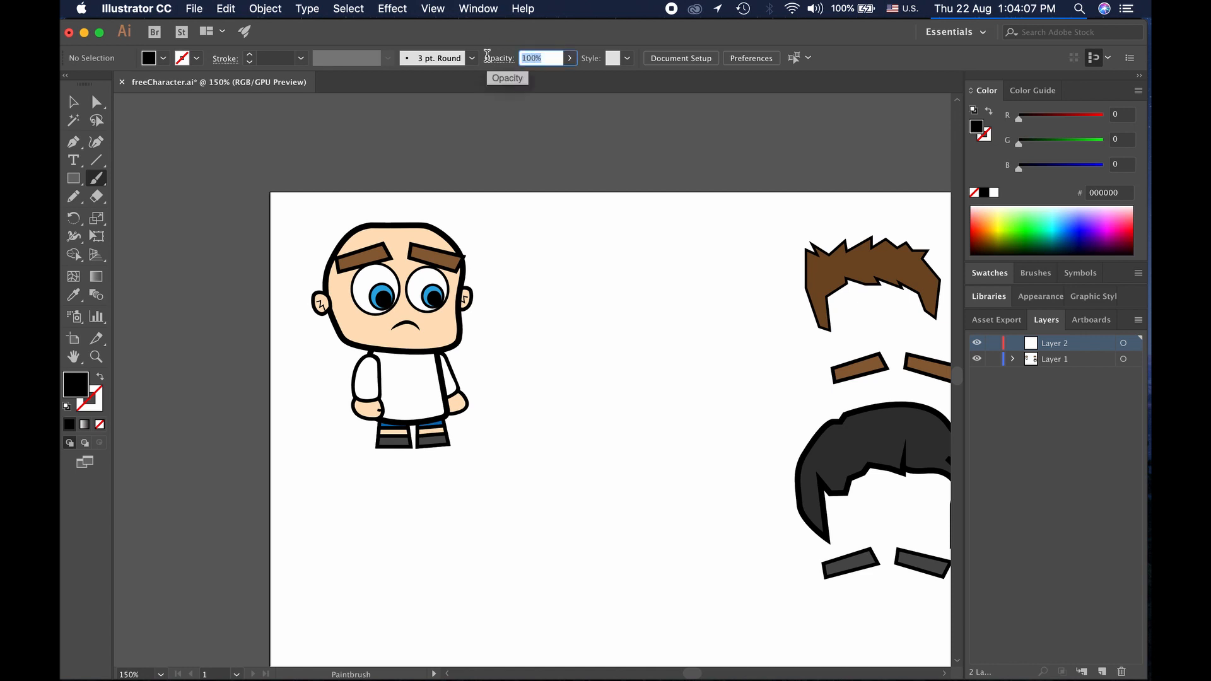
{"action": "type", "text": "50"}
{"action": "key", "text": "Return"}
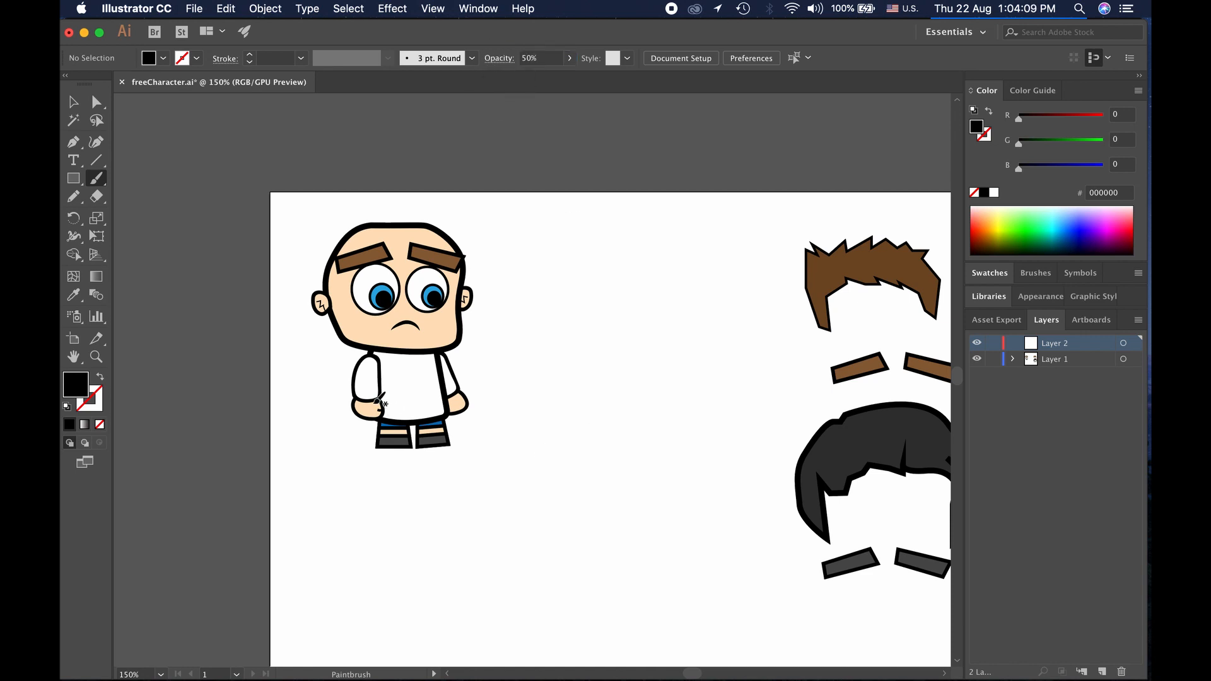
Paint a shadow over the outer half of the front hand with the Paintbrush, keeping it inside the outline
{"action": "scroll", "coordinate": [379, 402], "scroll_direction": "up", "scroll_amount": 3}
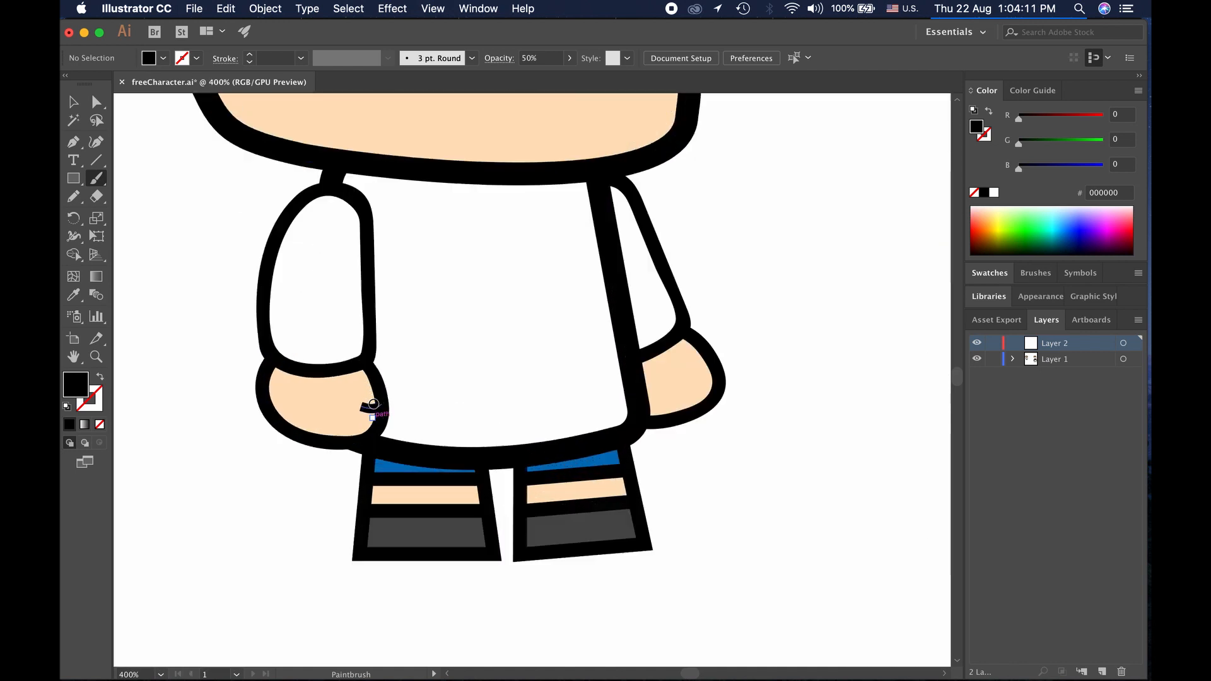
{"action": "scroll", "coordinate": [373, 404], "scroll_direction": "up", "scroll_amount": 2}
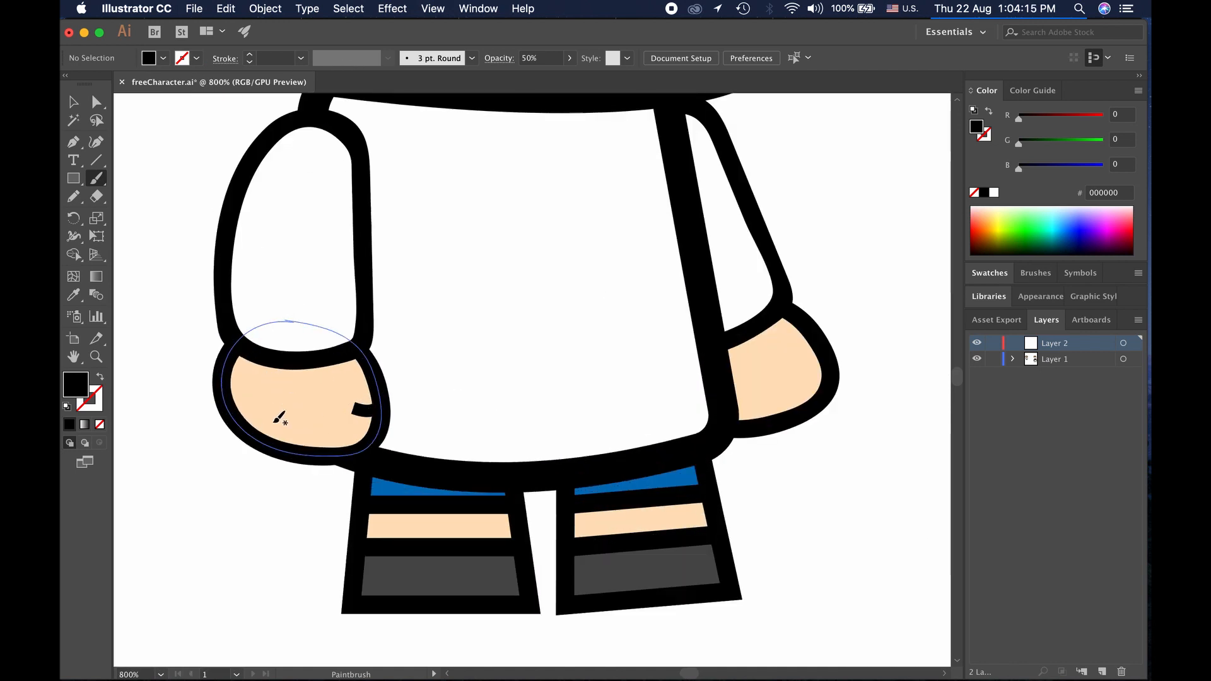
{"action": "mouse_move", "coordinate": [309, 439]}
{"action": "left_mouse_down"}
{"action": "mouse_move", "coordinate": [262, 432]}
{"action": "mouse_move", "coordinate": [229, 376]}
{"action": "mouse_move", "coordinate": [240, 360]}
{"action": "mouse_move", "coordinate": [309, 368]}
{"action": "mouse_move", "coordinate": [303, 440]}
{"action": "mouse_move", "coordinate": [292, 370]}
{"action": "mouse_move", "coordinate": [291, 419]}
{"action": "mouse_move", "coordinate": [275, 406]}
{"action": "mouse_move", "coordinate": [279, 369]}
{"action": "mouse_move", "coordinate": [272, 421]}
{"action": "mouse_move", "coordinate": [257, 373]}
{"action": "mouse_move", "coordinate": [246, 406]}
{"action": "mouse_move", "coordinate": [238, 361]}
{"action": "mouse_move", "coordinate": [246, 367]}
{"action": "left_mouse_up"}
Set the opacity of the front hand's shadow to 30%
{"action": "key", "text": "v"}
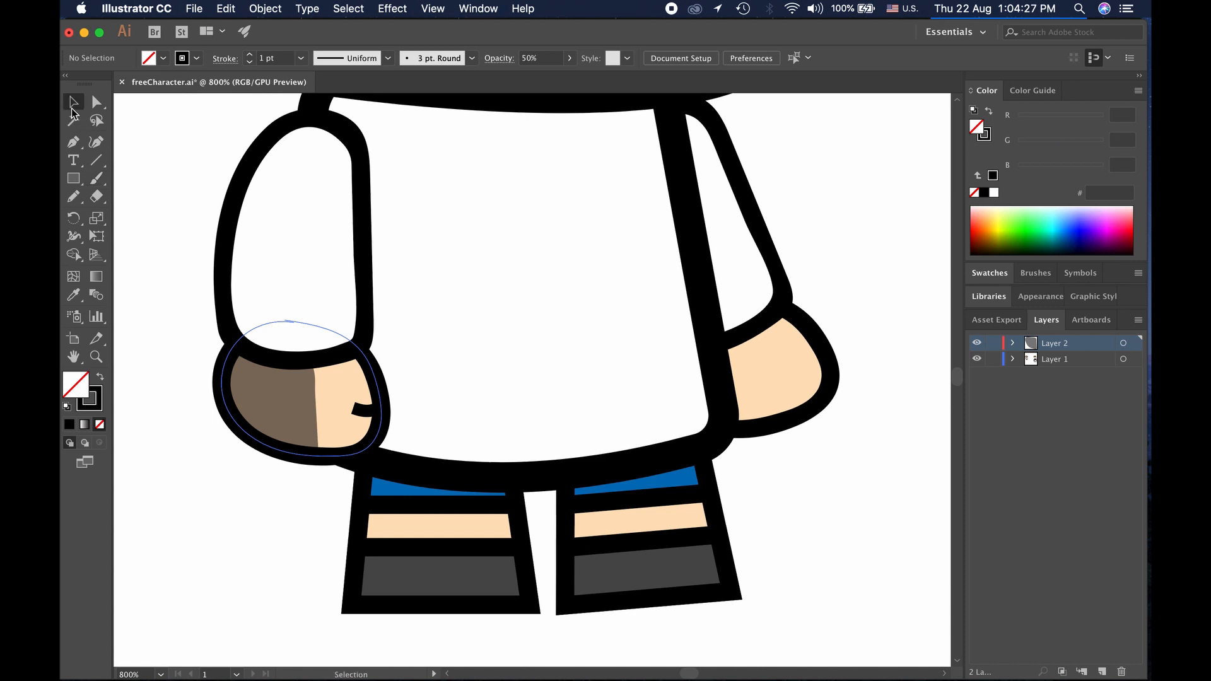
{"action": "left_click", "coordinate": [179, 323]}
{"action": "left_click", "coordinate": [238, 406]}
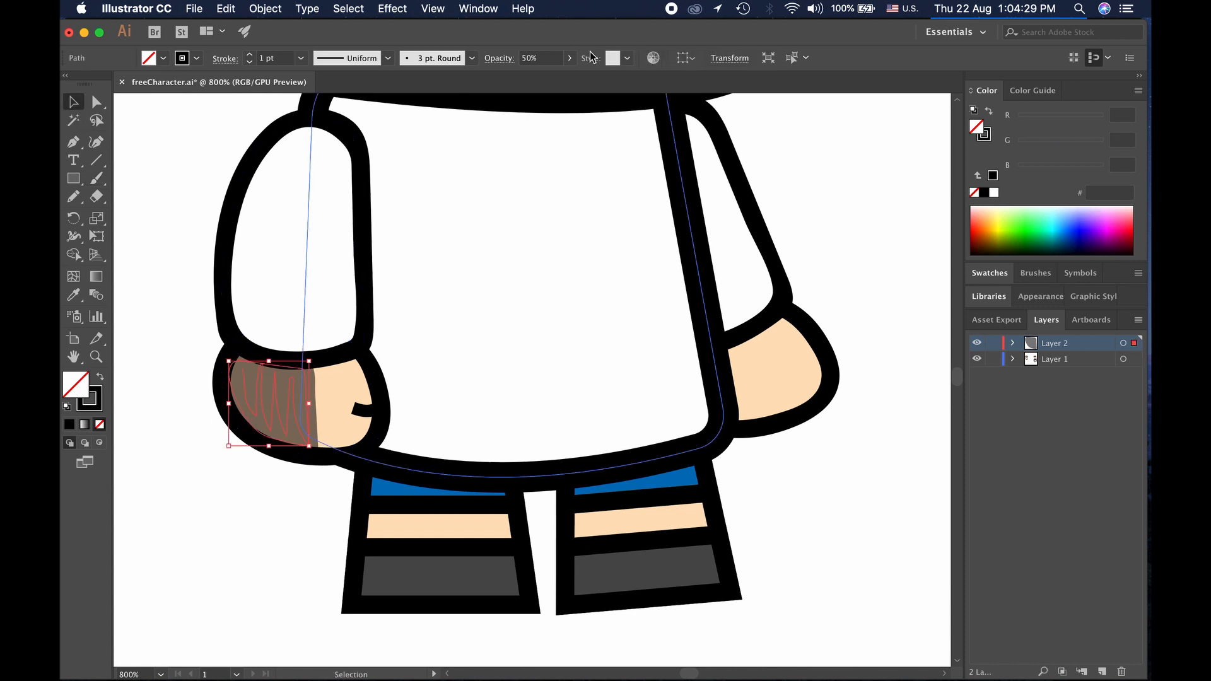
{"action": "left_click", "coordinate": [539, 58]}
{"action": "type", "text": "30"}
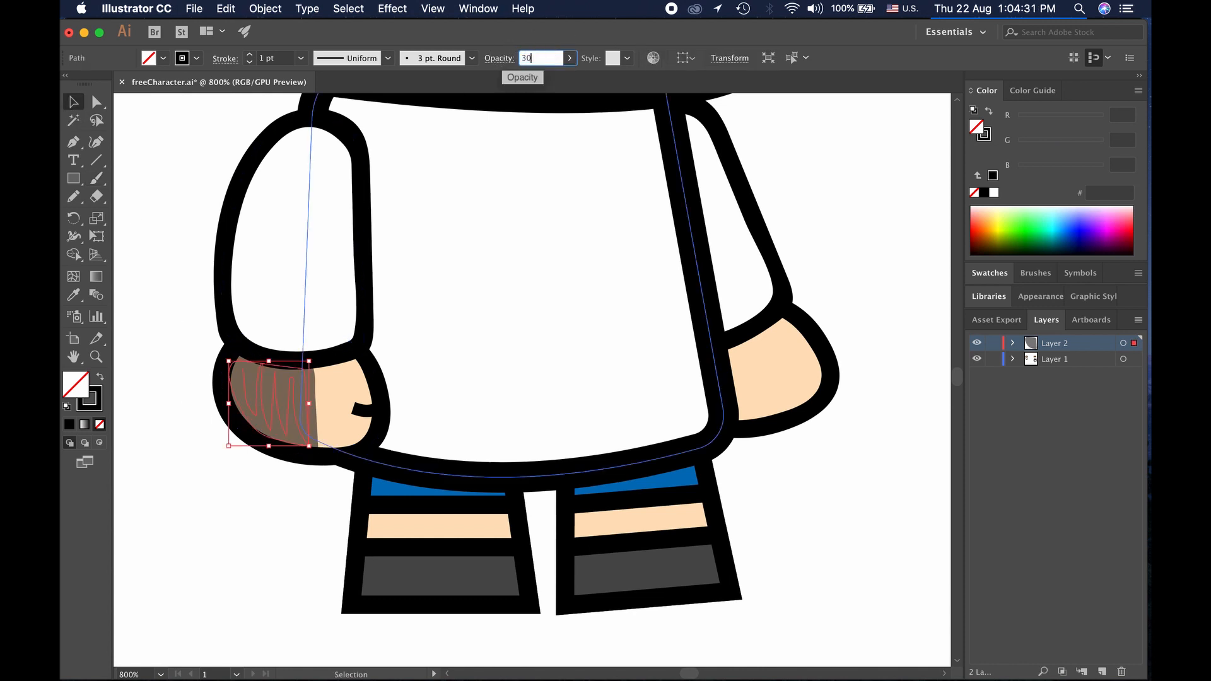
{"action": "key", "text": "Return"}
{"action": "left_click", "coordinate": [281, 511]}
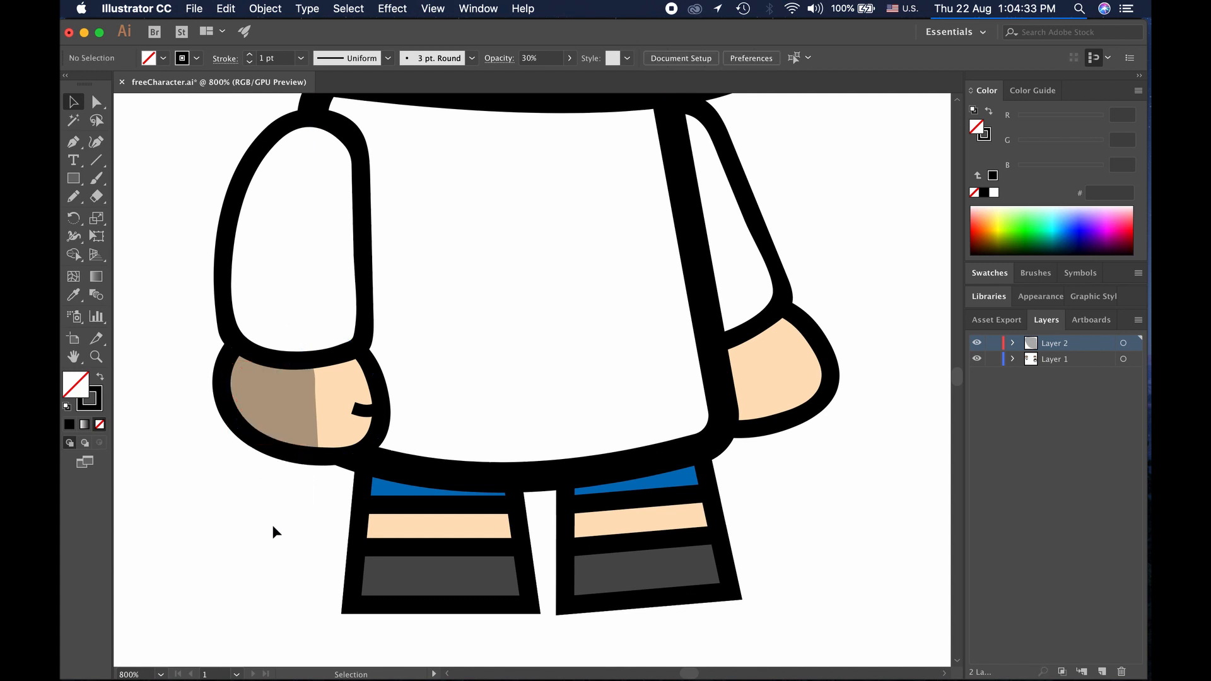
Lower the front hand's shadow opacity to 20%
{"action": "scroll", "coordinate": [272, 531], "scroll_direction": "down", "scroll_amount": 4}
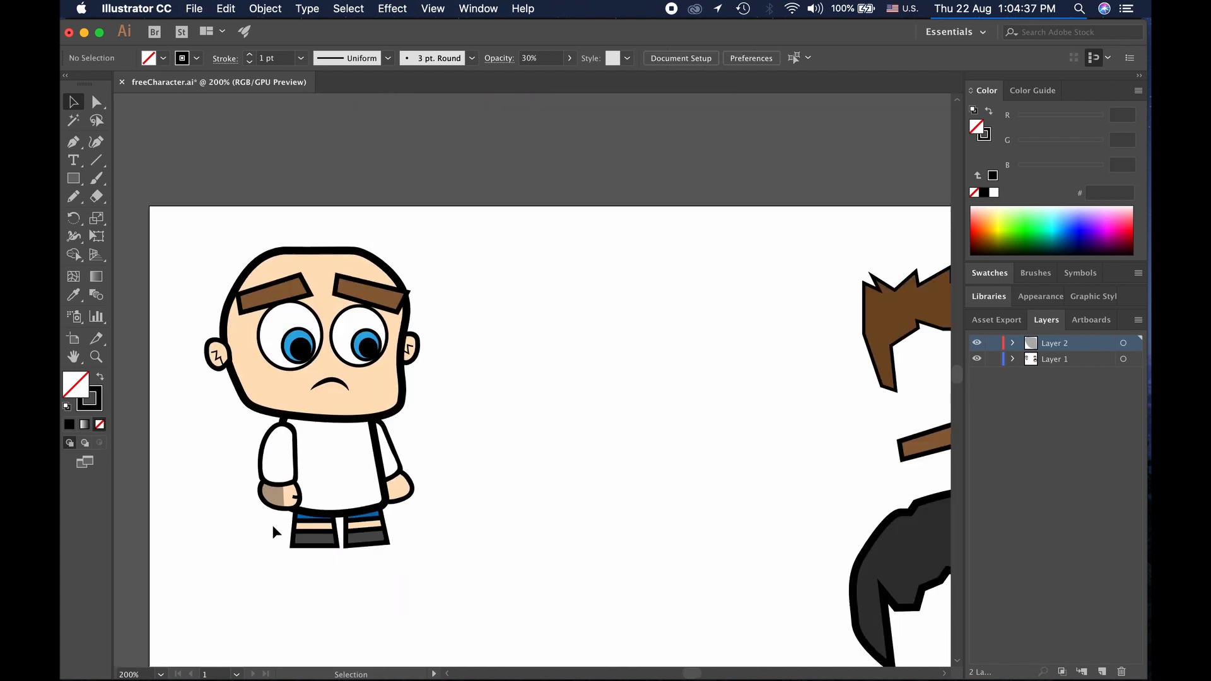
{"action": "left_click", "coordinate": [271, 495]}
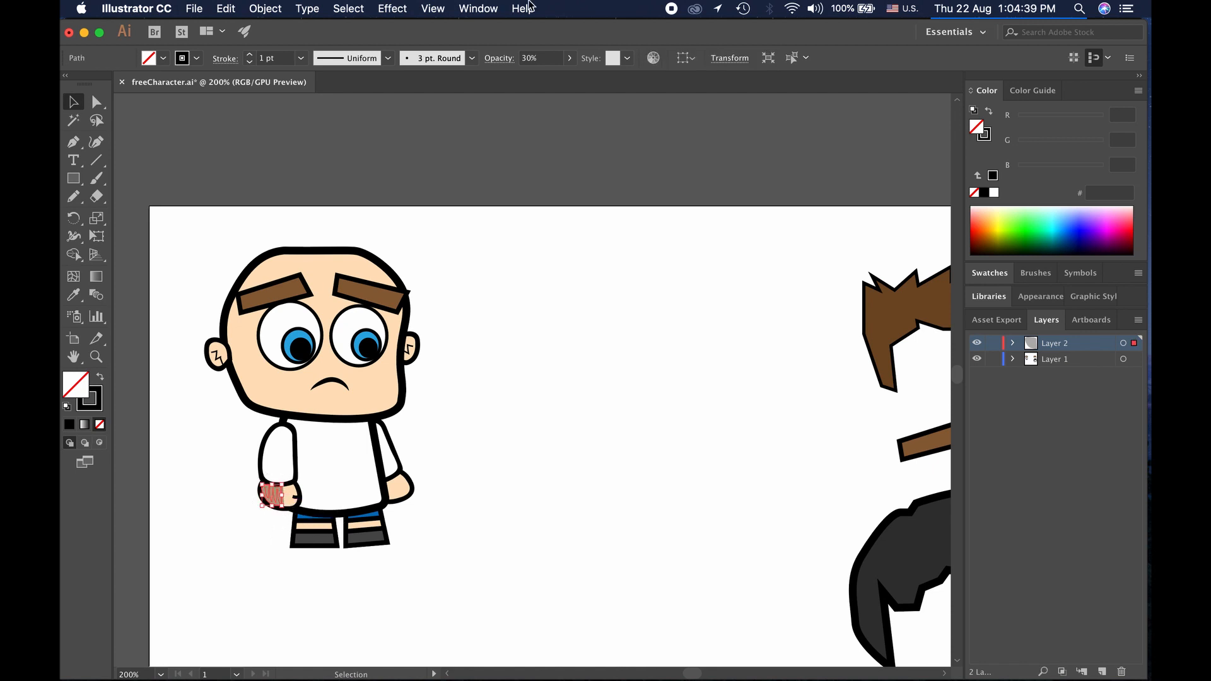
{"action": "left_click", "coordinate": [546, 59]}
{"action": "type", "text": "20"}
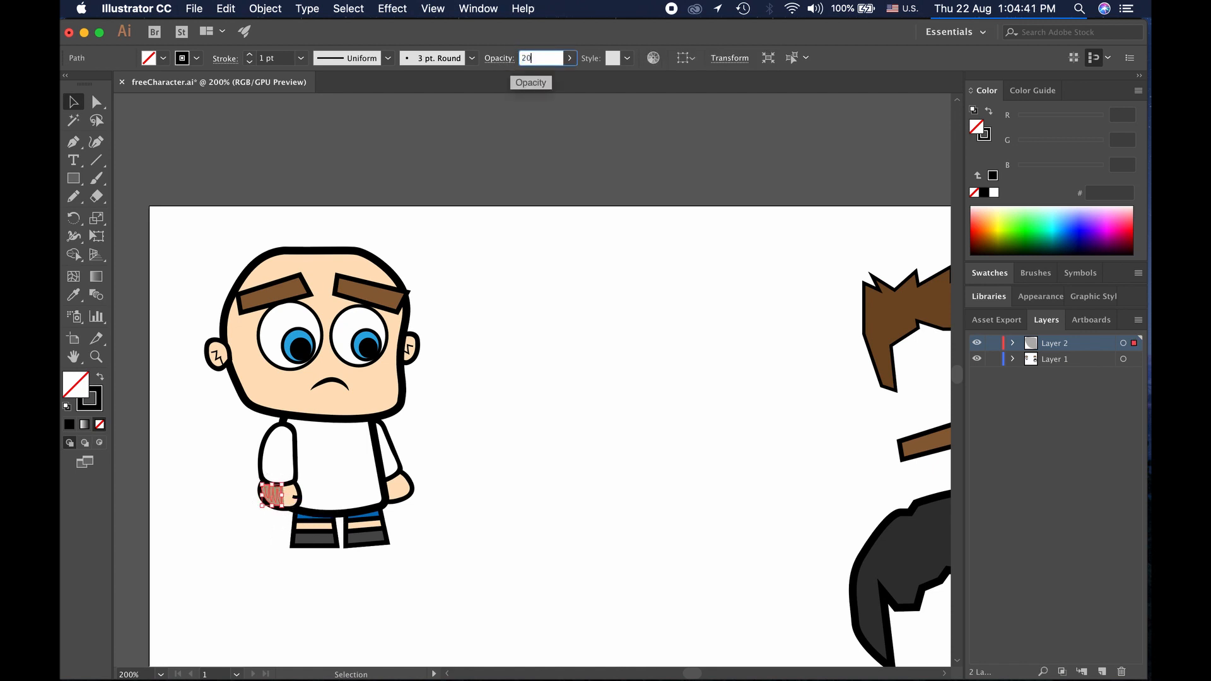
{"action": "key", "text": "Return"}
{"action": "left_click", "coordinate": [576, 308]}
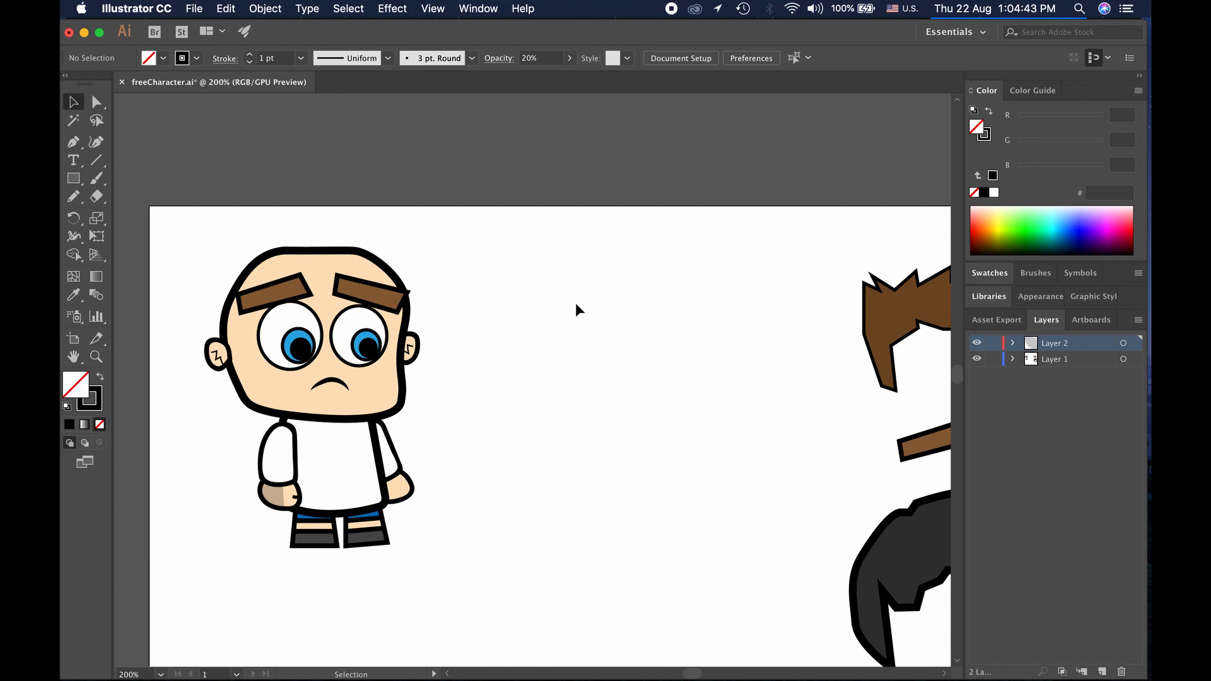
Reduce the opacity of the shadow on the front hand to 10%
{"action": "left_click", "coordinate": [272, 495]}
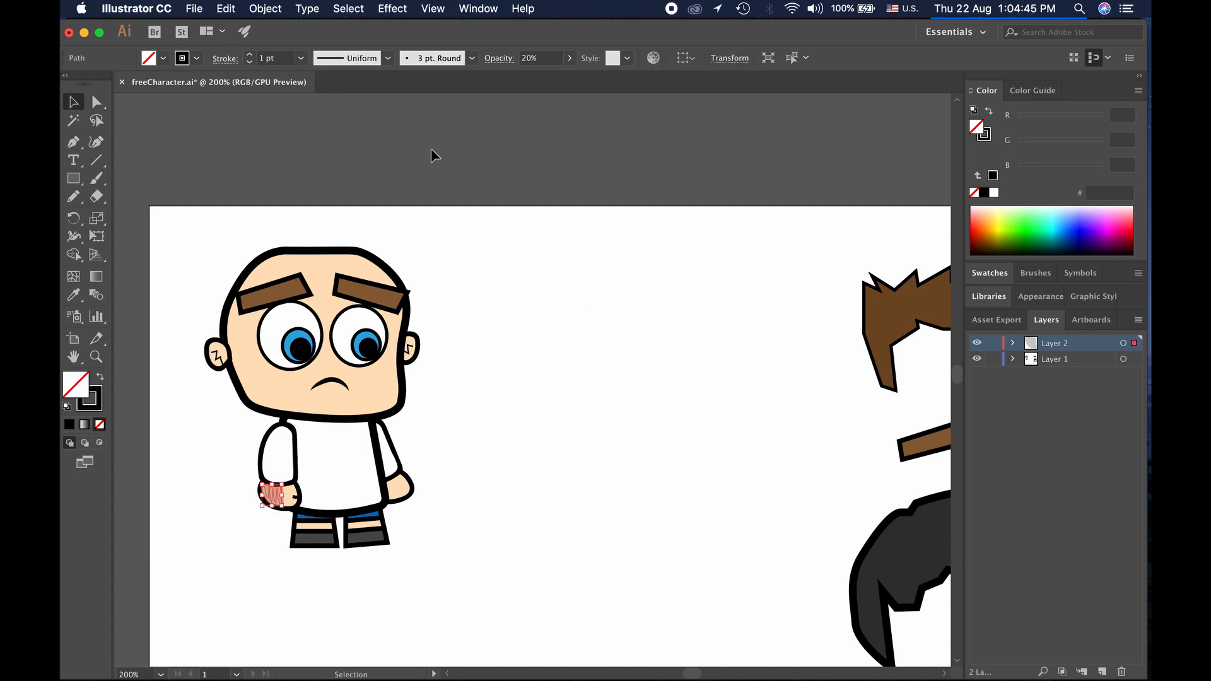
{"action": "left_click", "coordinate": [538, 59]}
{"action": "type", "text": "10"}
{"action": "key", "text": "Return"}
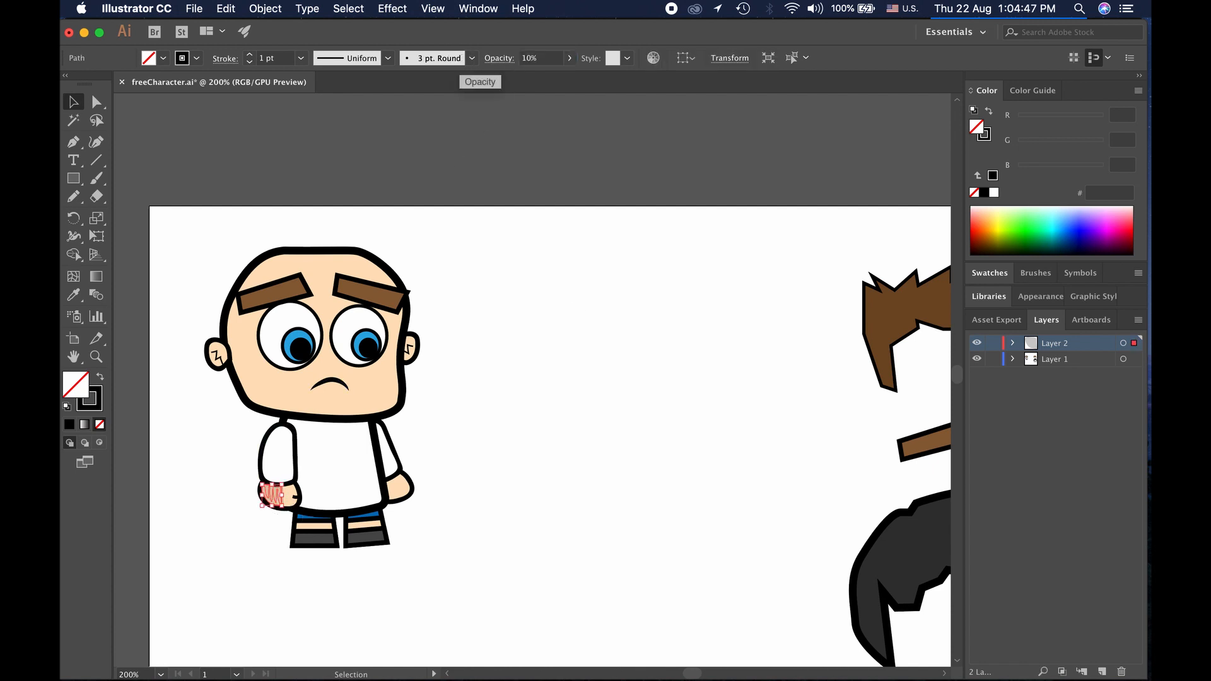
{"action": "left_click", "coordinate": [517, 277]}
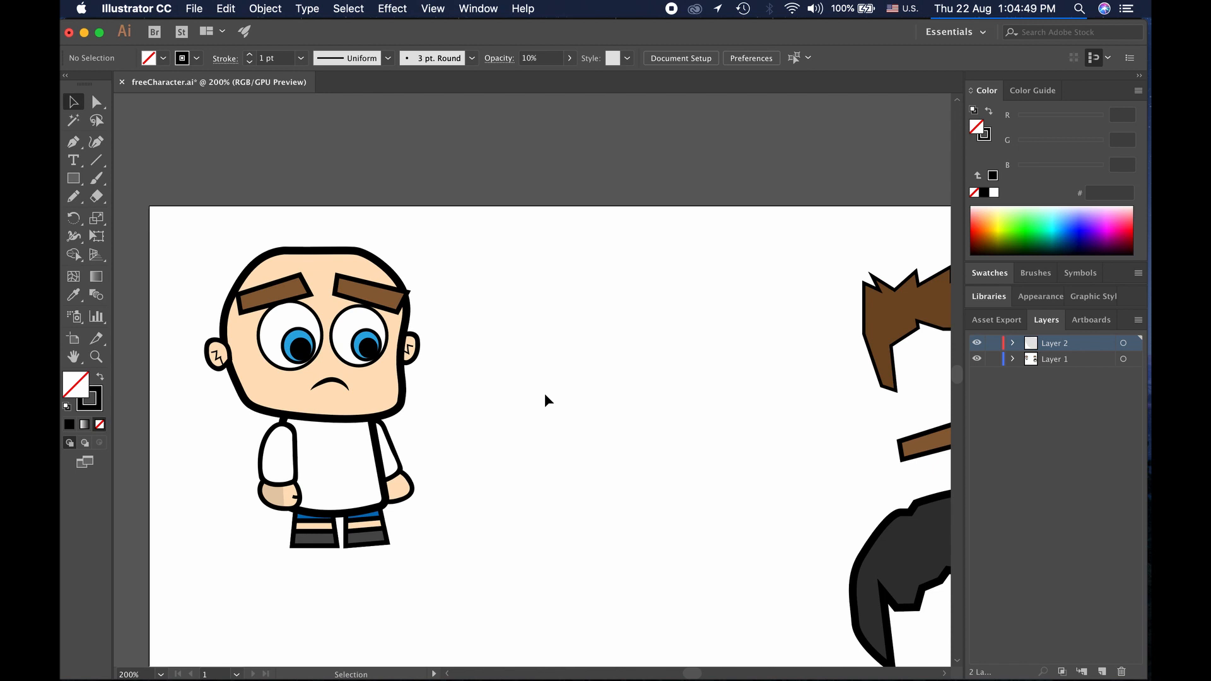
Paint a 10% opacity shadow over the outer half of the front arm's white sleeve with the Paintbrush
{"action": "left_click", "coordinate": [97, 181]}
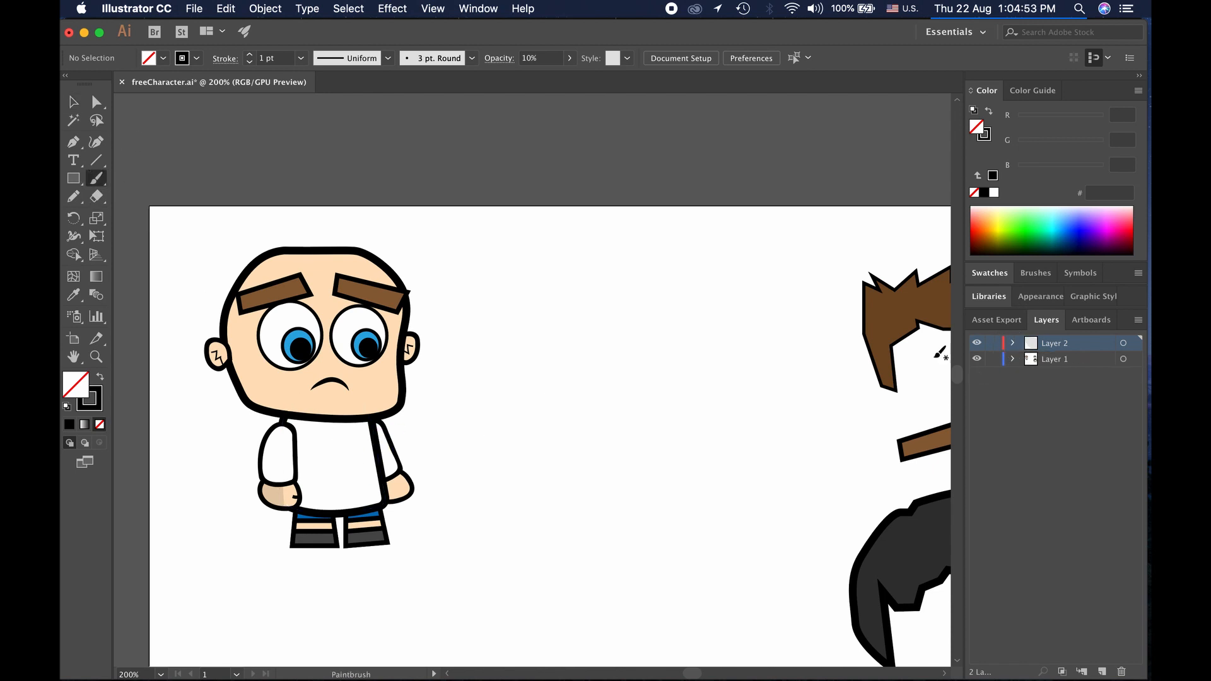
{"action": "mouse_move", "coordinate": [286, 482]}
{"action": "left_mouse_down"}
{"action": "mouse_move", "coordinate": [282, 424]}
{"action": "mouse_move", "coordinate": [259, 481]}
{"action": "mouse_move", "coordinate": [283, 482]}
{"action": "left_mouse_up"}
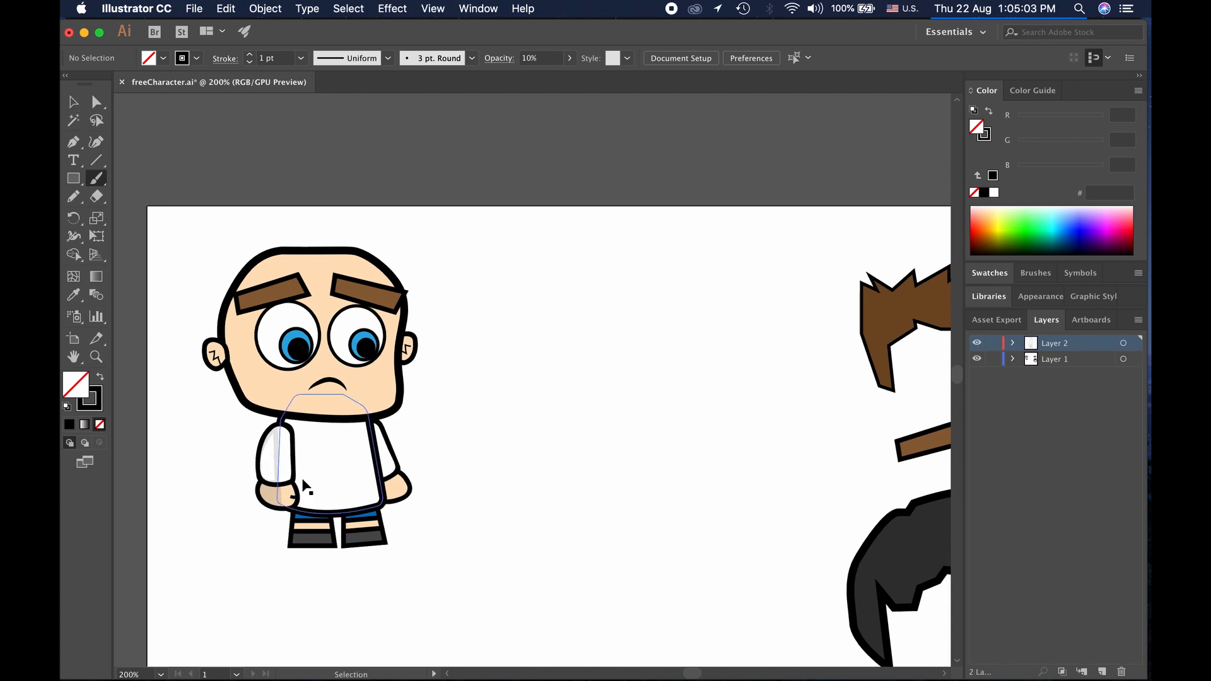
{"action": "scroll", "coordinate": [306, 486], "scroll_direction": "up", "scroll_amount": 2}
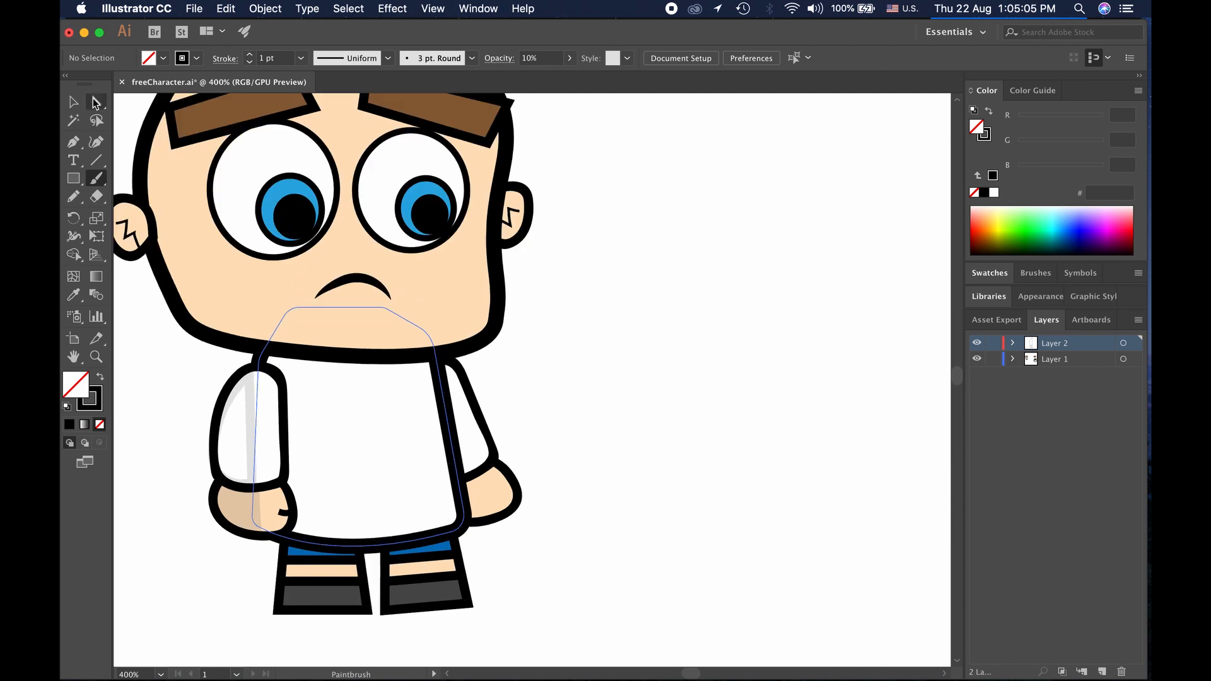
Fill the shadow shape on the front arm's white sleeve with black
{"action": "left_click", "coordinate": [73, 102]}
{"action": "left_click", "coordinate": [243, 410]}
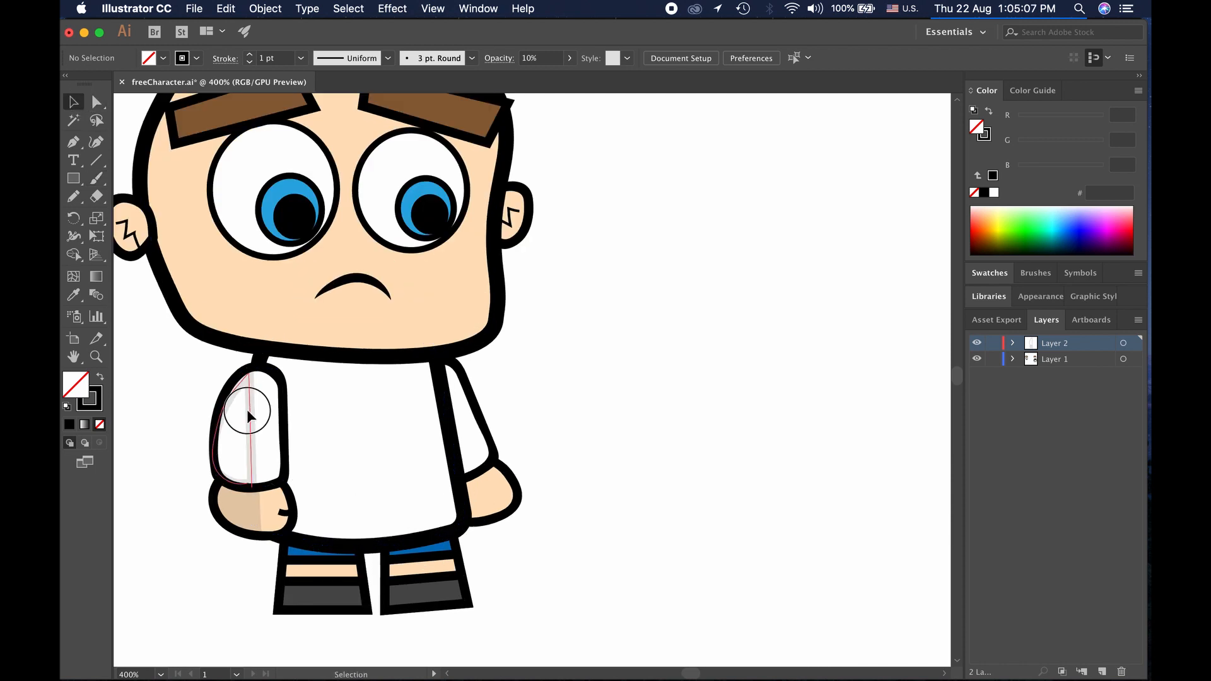
{"action": "left_click", "coordinate": [163, 58]}
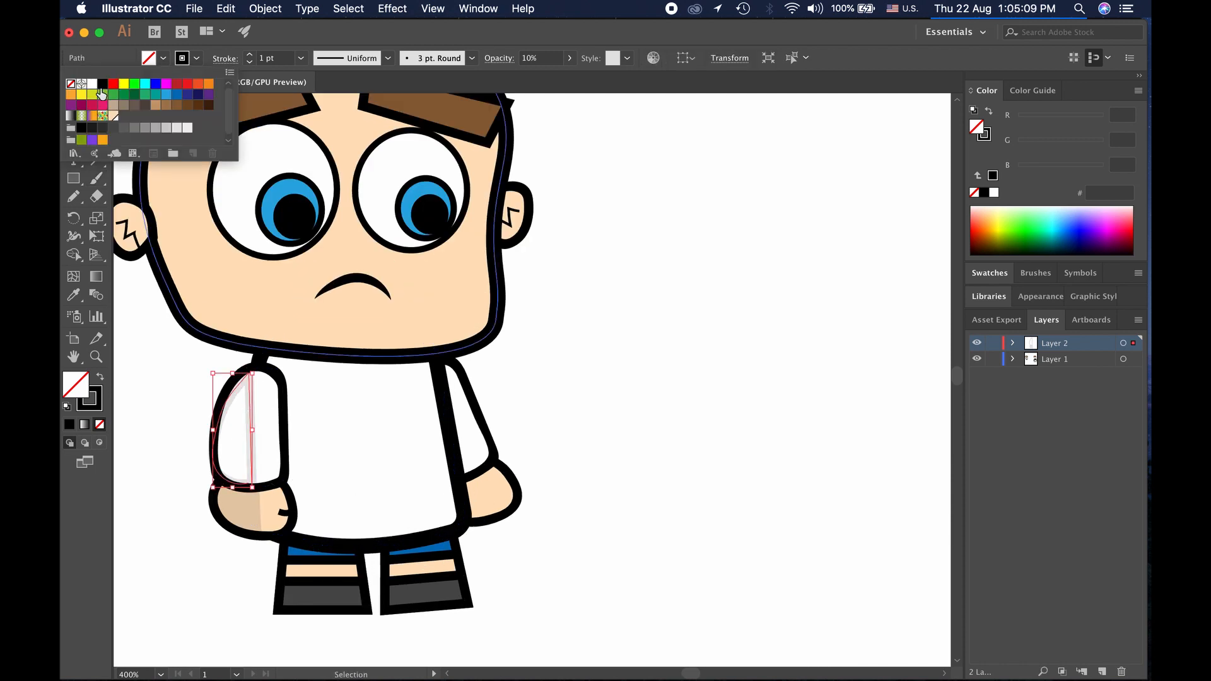
{"action": "left_click", "coordinate": [81, 128]}
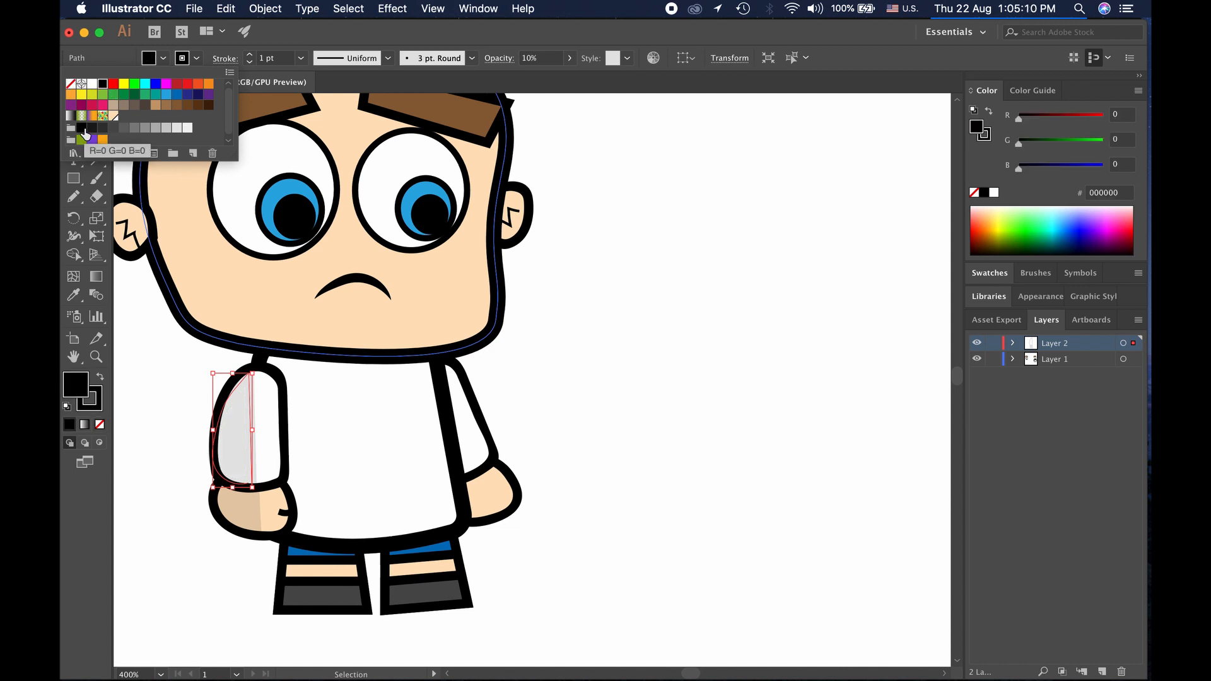
{"action": "left_click", "coordinate": [146, 349]}
{"action": "left_click", "coordinate": [146, 350]}
Nudge the sleeve's shadow slightly inward toward the torso and deselect it
{"action": "left_click", "coordinate": [243, 467]}
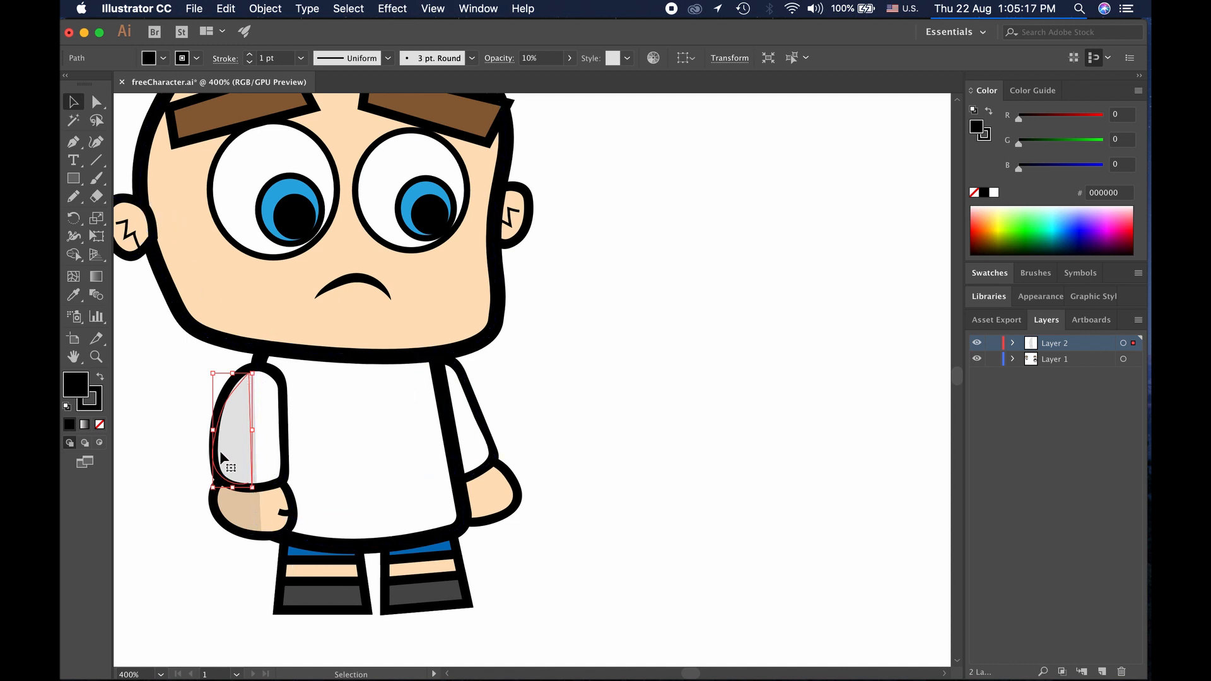
{"action": "key", "text": "Right"}
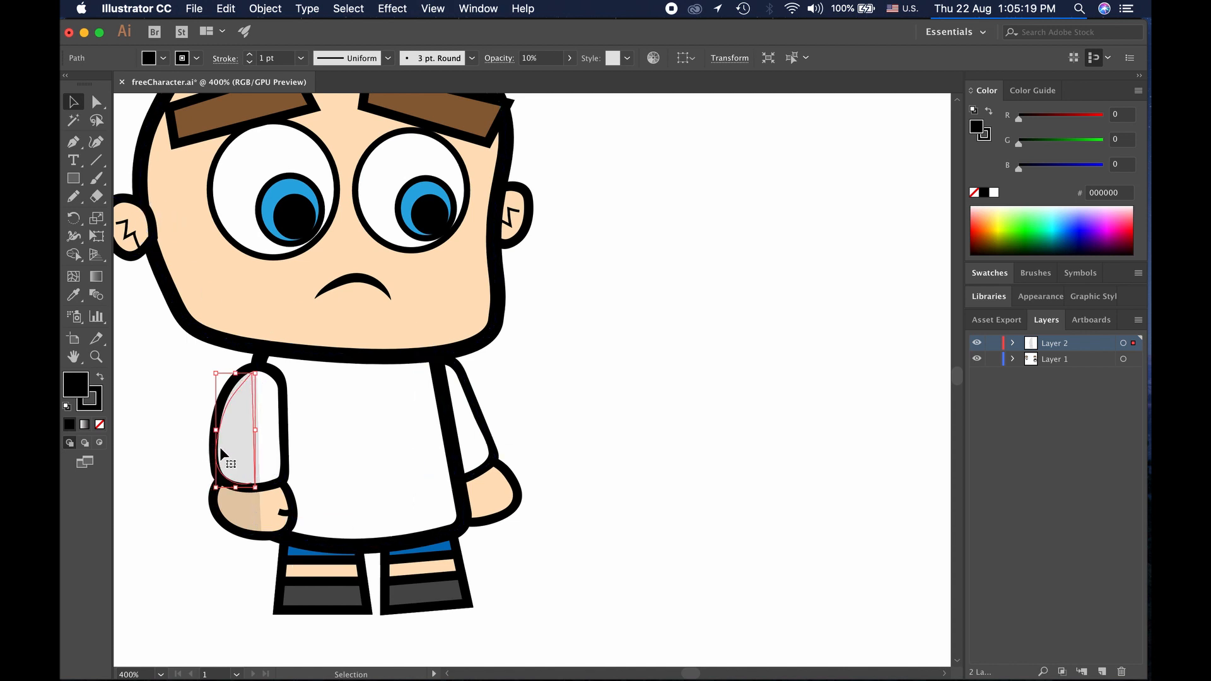
{"action": "left_click", "coordinate": [613, 402]}
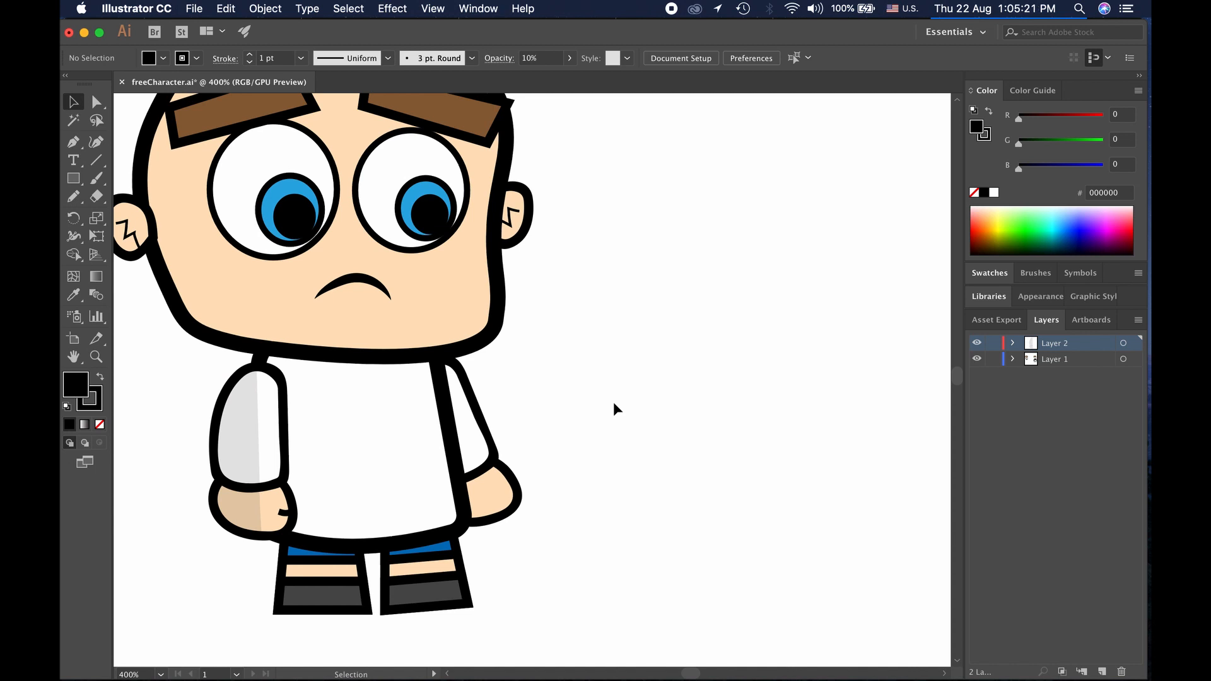
Outline a shadow with the Paintbrush along the front-arm side of the face, from the forehead down to the chin
{"action": "scroll", "coordinate": [613, 402], "scroll_direction": "up", "scroll_amount": 2}
{"action": "scroll", "coordinate": [613, 402], "scroll_direction": "down", "scroll_amount": 4}
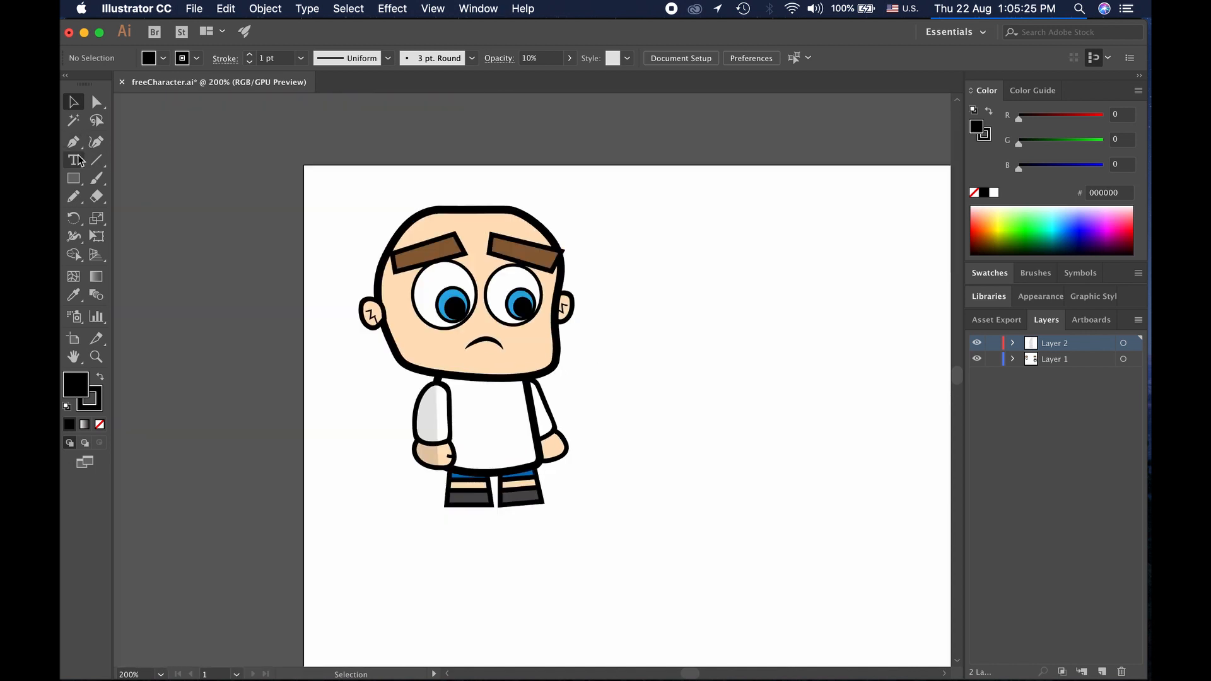
{"action": "left_click", "coordinate": [95, 177]}
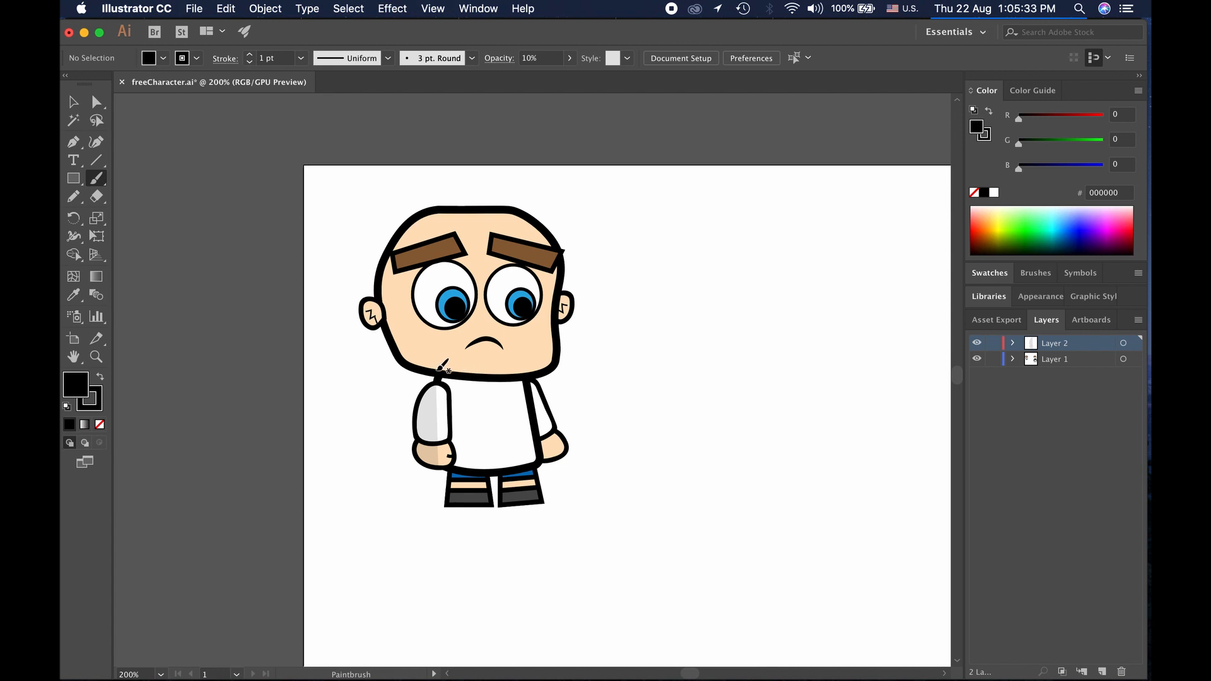
{"action": "mouse_move", "coordinate": [439, 369]}
{"action": "left_mouse_down"}
{"action": "mouse_move", "coordinate": [411, 295]}
{"action": "mouse_move", "coordinate": [427, 213]}
{"action": "left_mouse_up"}
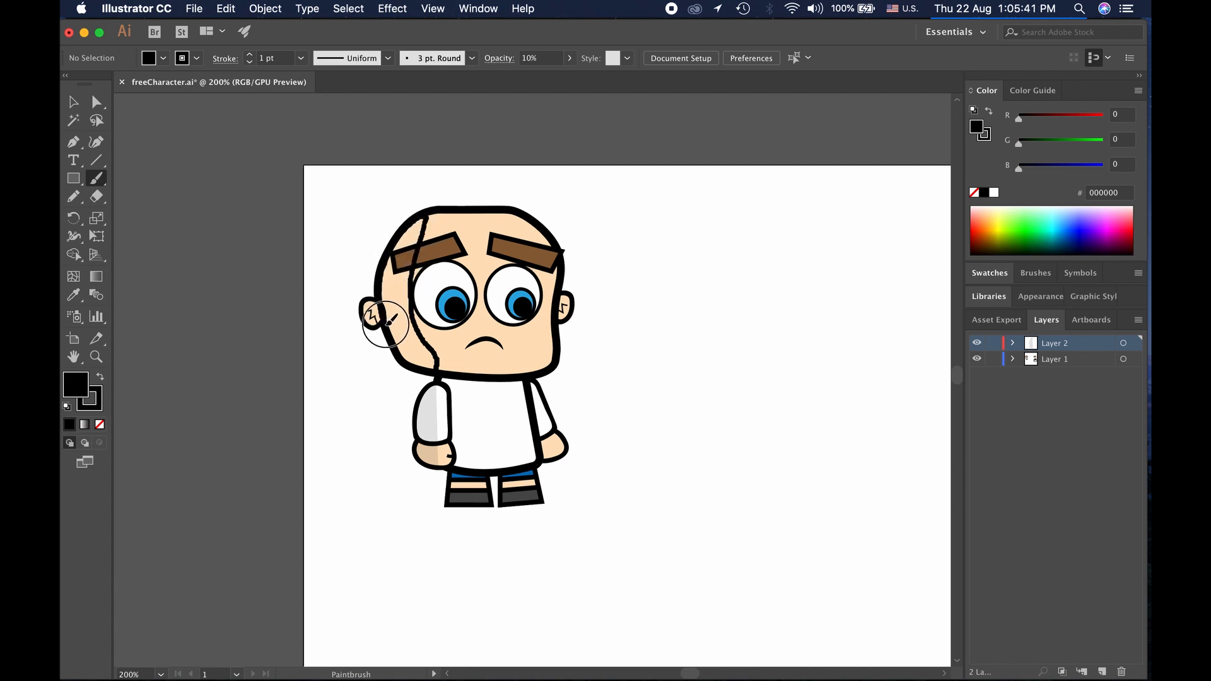
{"action": "mouse_move", "coordinate": [385, 324]}
{"action": "left_mouse_down"}
{"action": "mouse_move", "coordinate": [409, 359]}
{"action": "mouse_move", "coordinate": [439, 367]}
{"action": "left_mouse_up"}
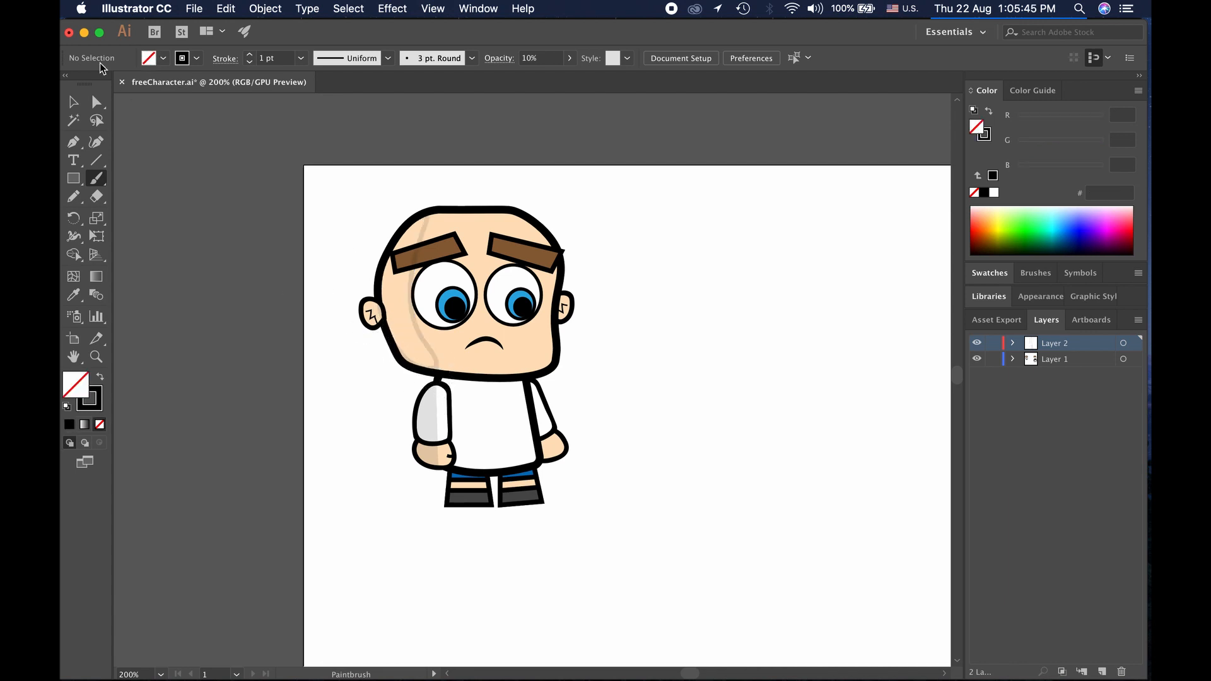
Fill the face's shadow outline with black
{"action": "left_click", "coordinate": [77, 101]}
{"action": "left_click", "coordinate": [432, 349]}
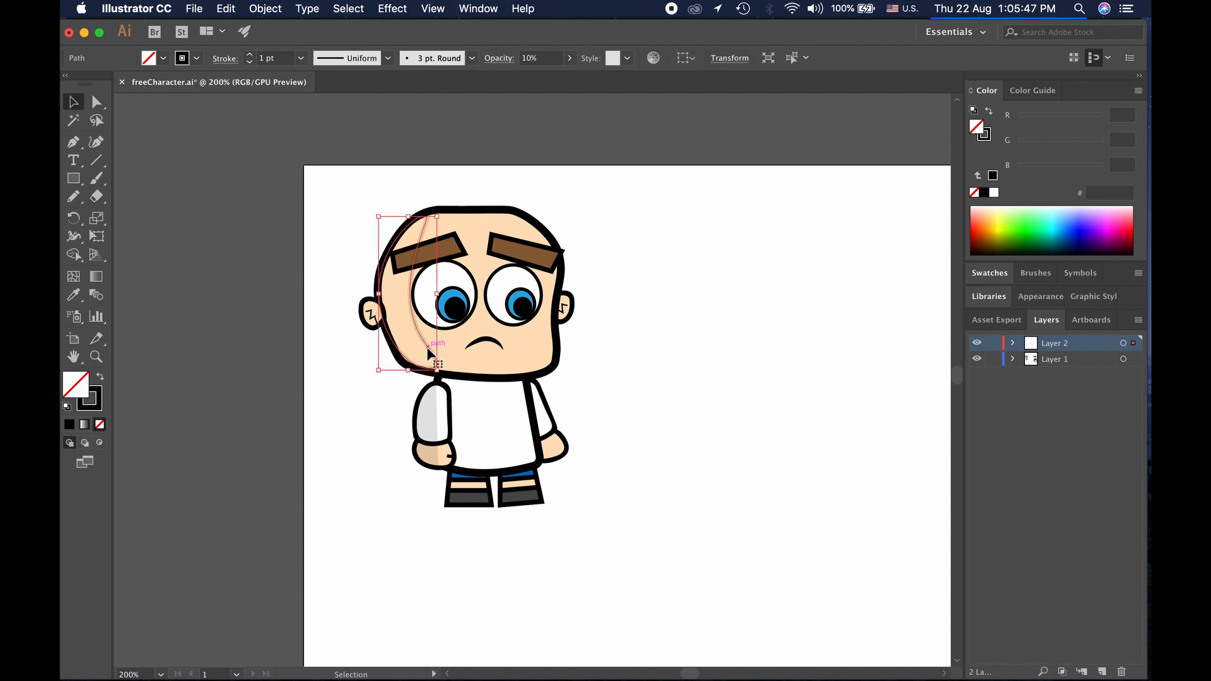
{"action": "left_click", "coordinate": [160, 58]}
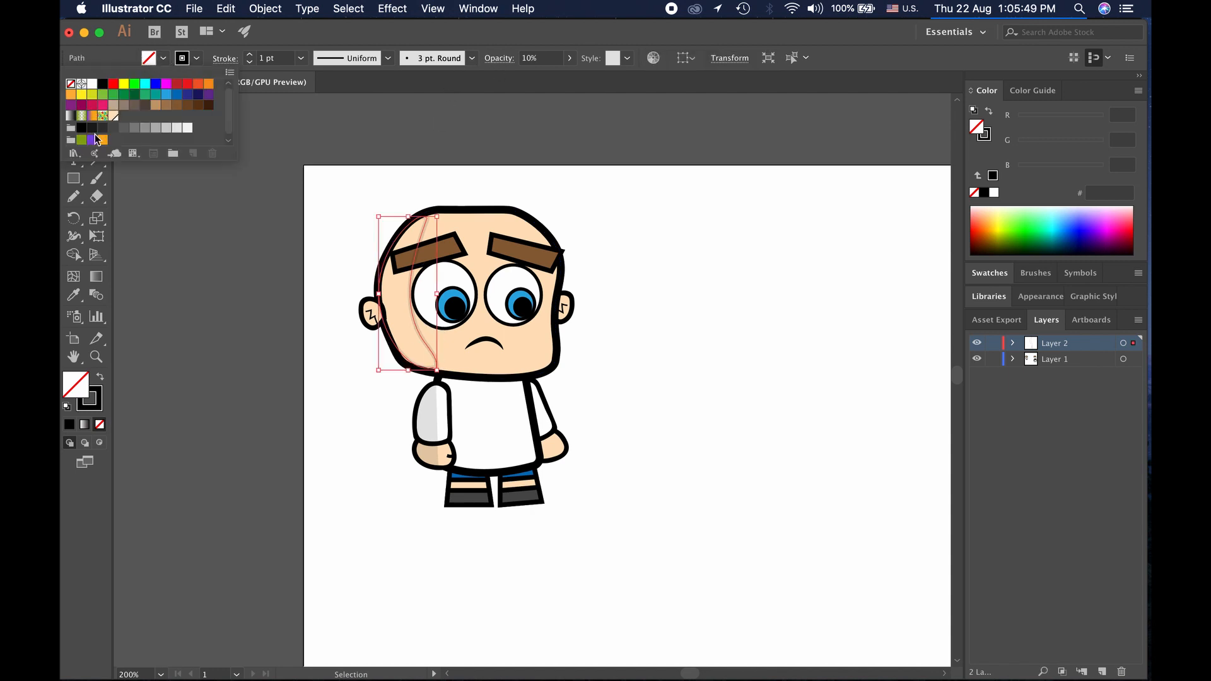
{"action": "left_click", "coordinate": [93, 137]}
{"action": "left_click", "coordinate": [220, 320]}
{"action": "left_click", "coordinate": [220, 320]}
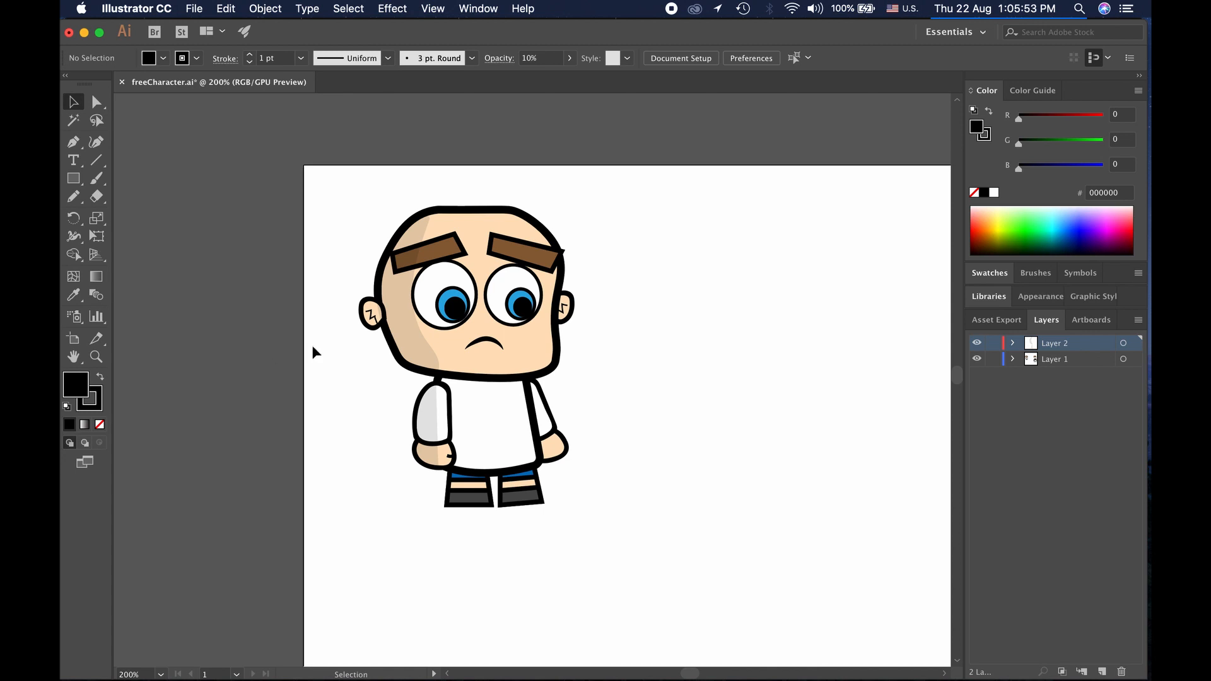
Paint a 10% opacity shadow outline inside the ear on the shaded side of the face and select it
{"action": "scroll", "coordinate": [388, 357], "scroll_direction": "up", "scroll_amount": 3}
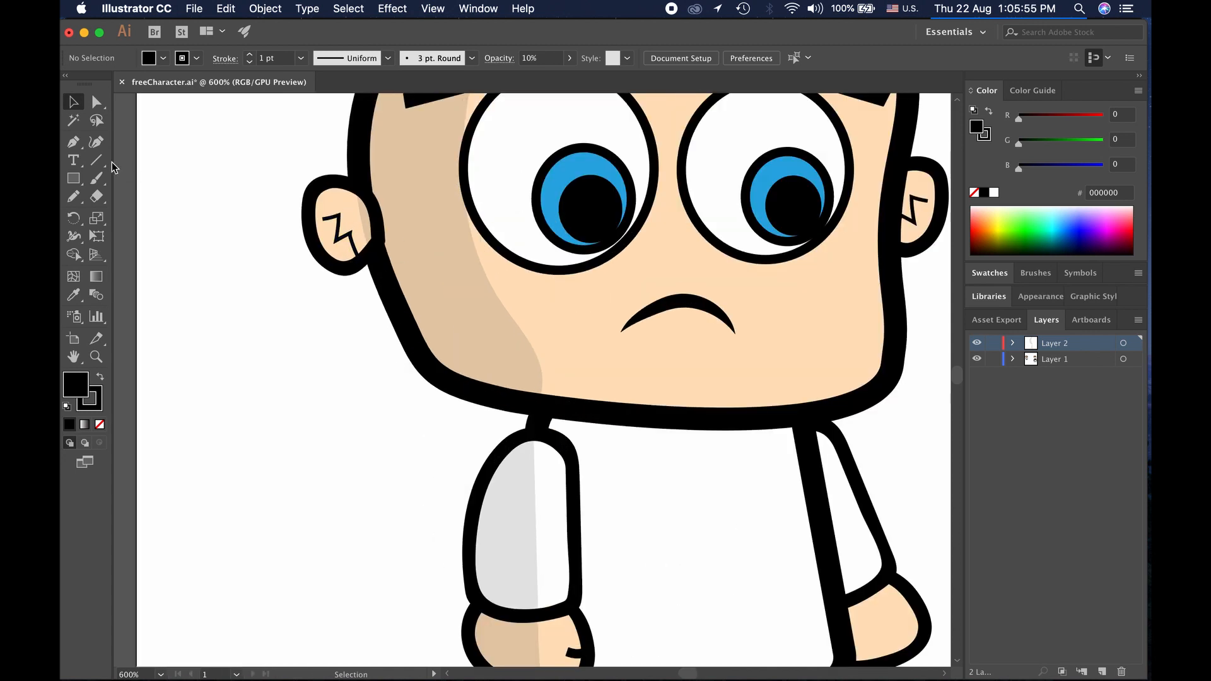
{"action": "left_click", "coordinate": [105, 179]}
{"action": "mouse_move", "coordinate": [361, 194]}
{"action": "left_mouse_down"}
{"action": "mouse_move", "coordinate": [321, 196]}
{"action": "mouse_move", "coordinate": [338, 261]}
{"action": "mouse_move", "coordinate": [364, 245]}
{"action": "mouse_move", "coordinate": [359, 190]}
{"action": "left_mouse_up"}
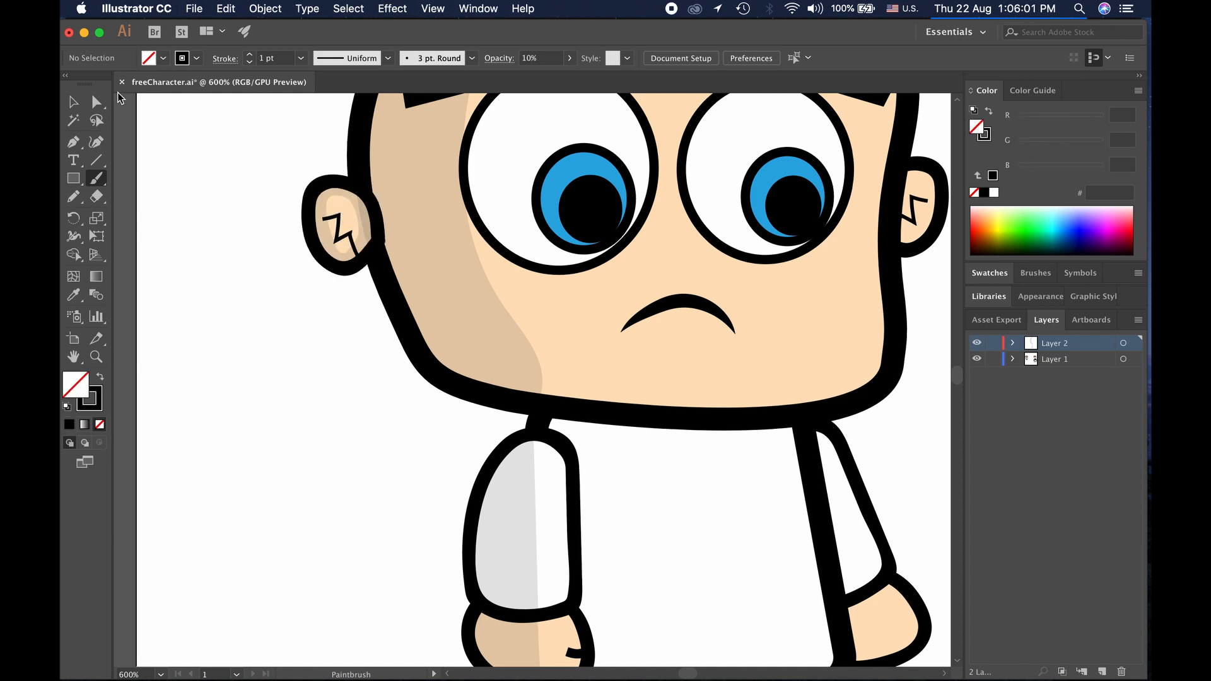
{"action": "key", "text": "v"}
{"action": "left_click", "coordinate": [347, 220]}
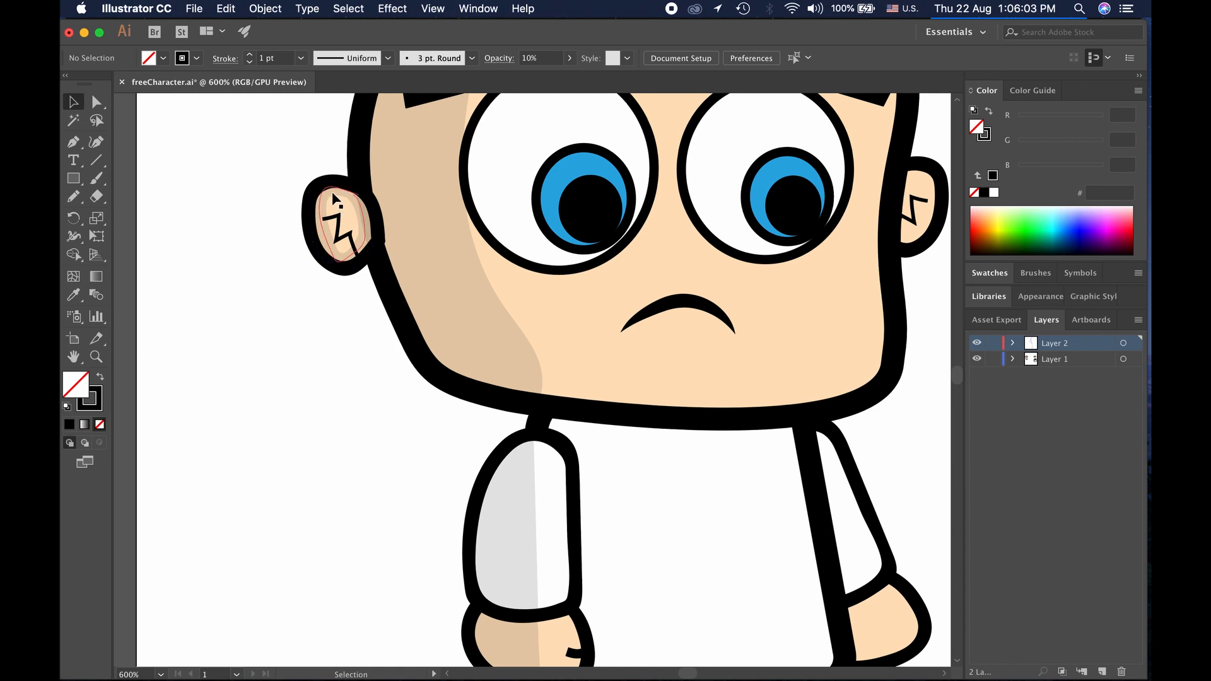
{"action": "left_click", "coordinate": [369, 63]}
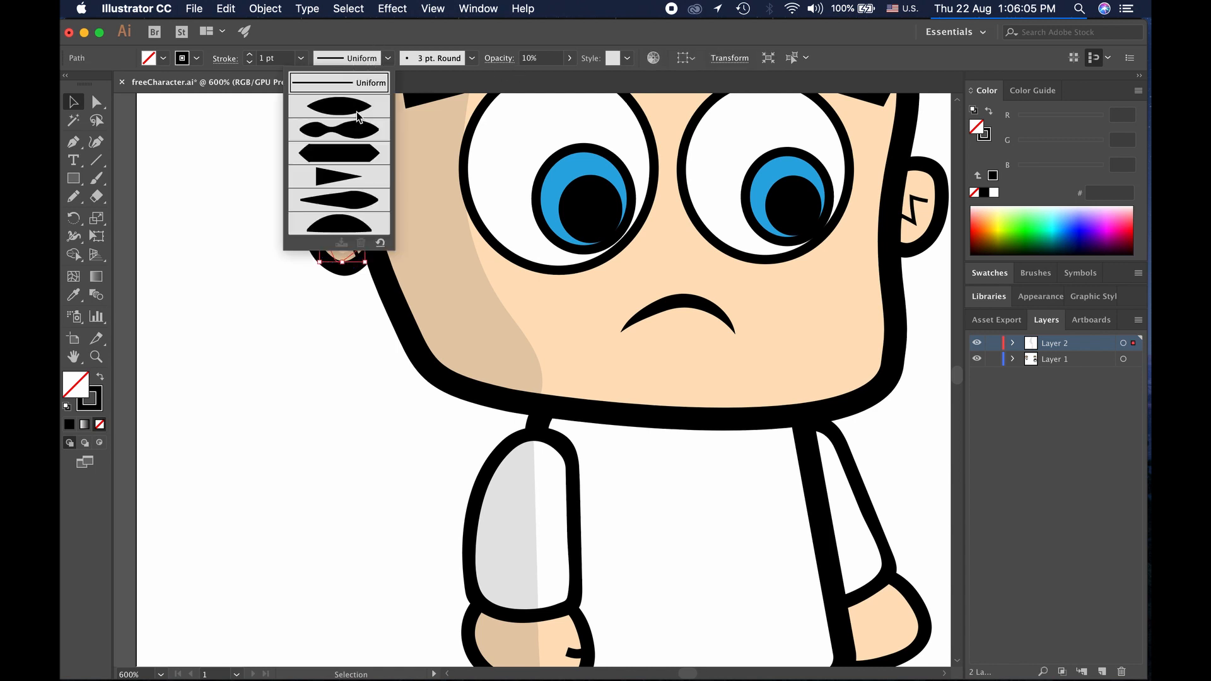
{"action": "left_click", "coordinate": [346, 114]}
{"action": "left_click", "coordinate": [276, 333]}
{"action": "left_click", "coordinate": [329, 238]}
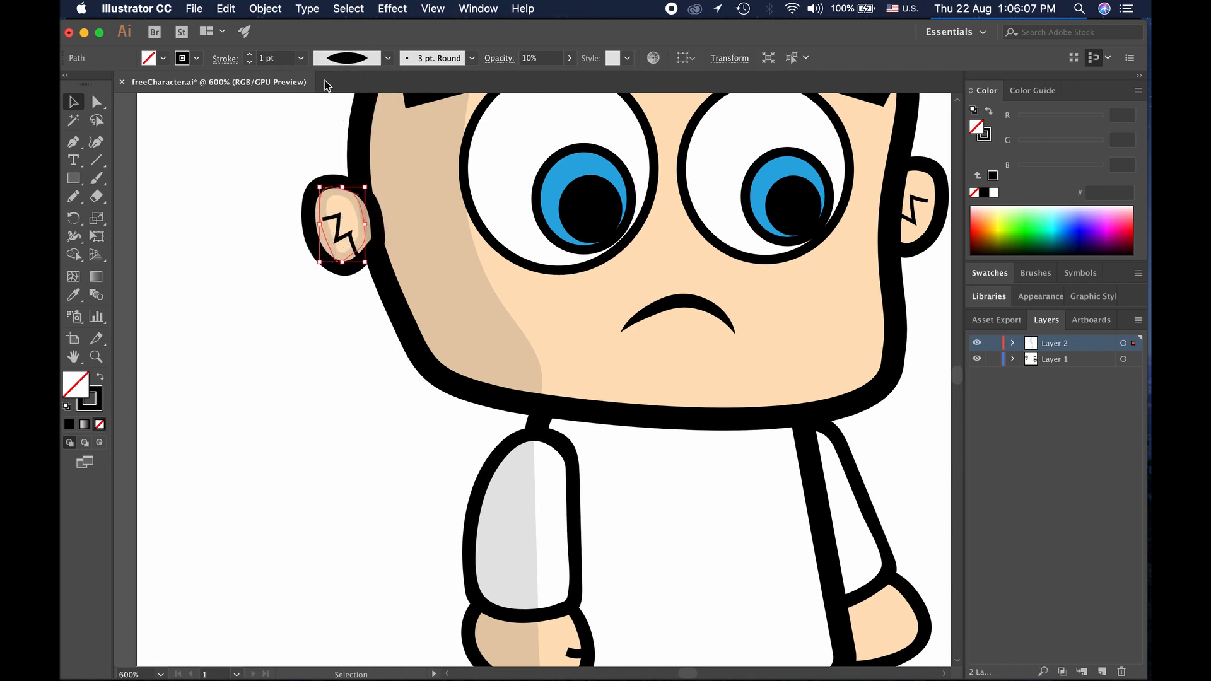
{"action": "left_click", "coordinate": [341, 57]}
{"action": "left_click", "coordinate": [334, 82]}
Fill the ear's shadow outline with black
{"action": "left_click", "coordinate": [163, 58]}
{"action": "left_click", "coordinate": [81, 127]}
{"action": "left_click", "coordinate": [313, 357]}
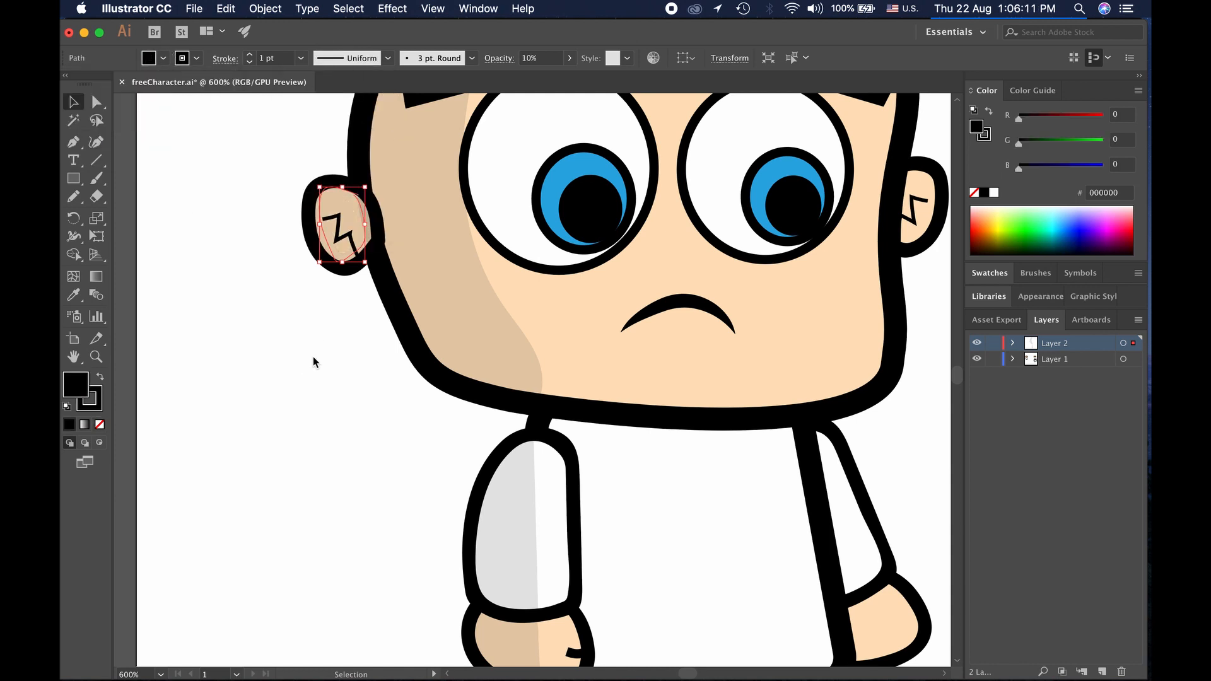
{"action": "left_click", "coordinate": [314, 358]}
{"action": "left_click", "coordinate": [348, 221]}
{"action": "left_click", "coordinate": [207, 223]}
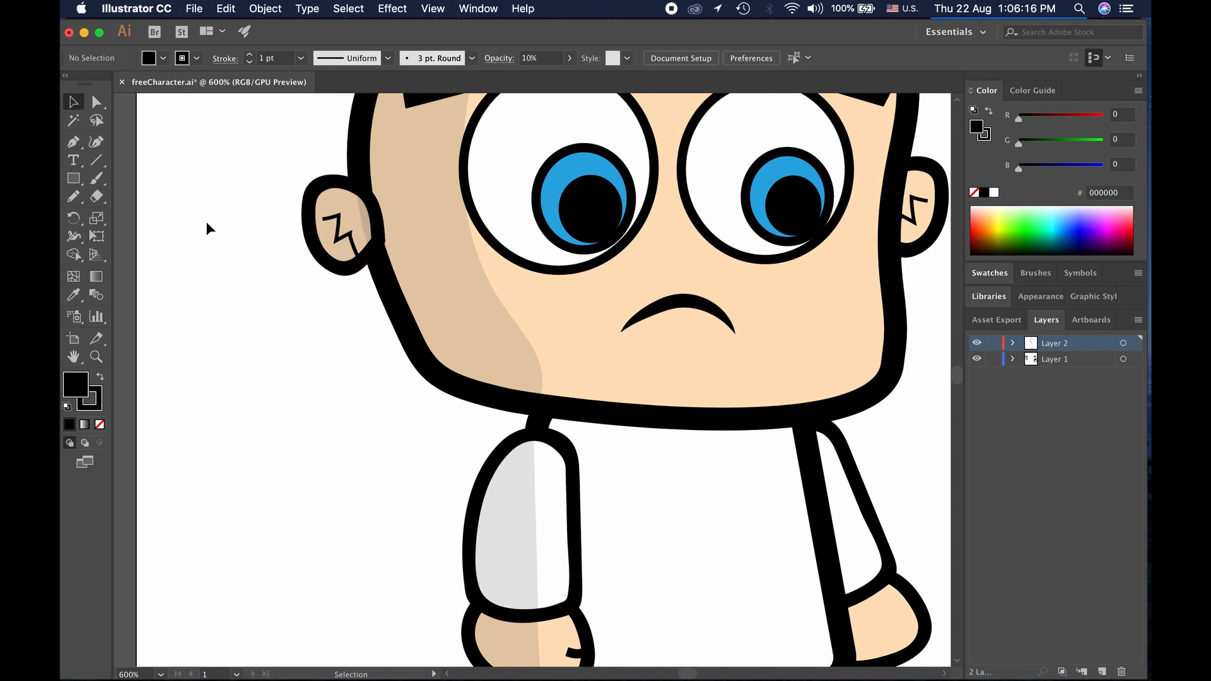
Expand Layer 2 and toggle the visibility of its top two paths to identify the ear and face shadows
{"action": "left_click", "coordinate": [333, 248]}
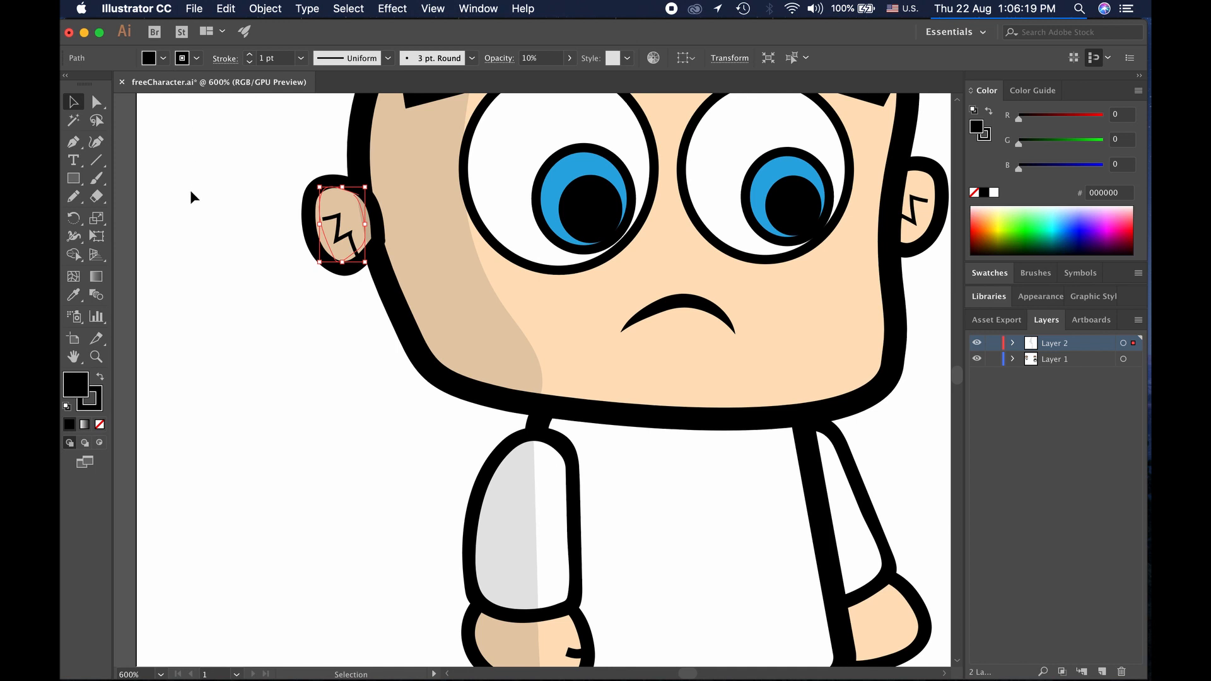
{"action": "left_click", "coordinate": [1012, 344]}
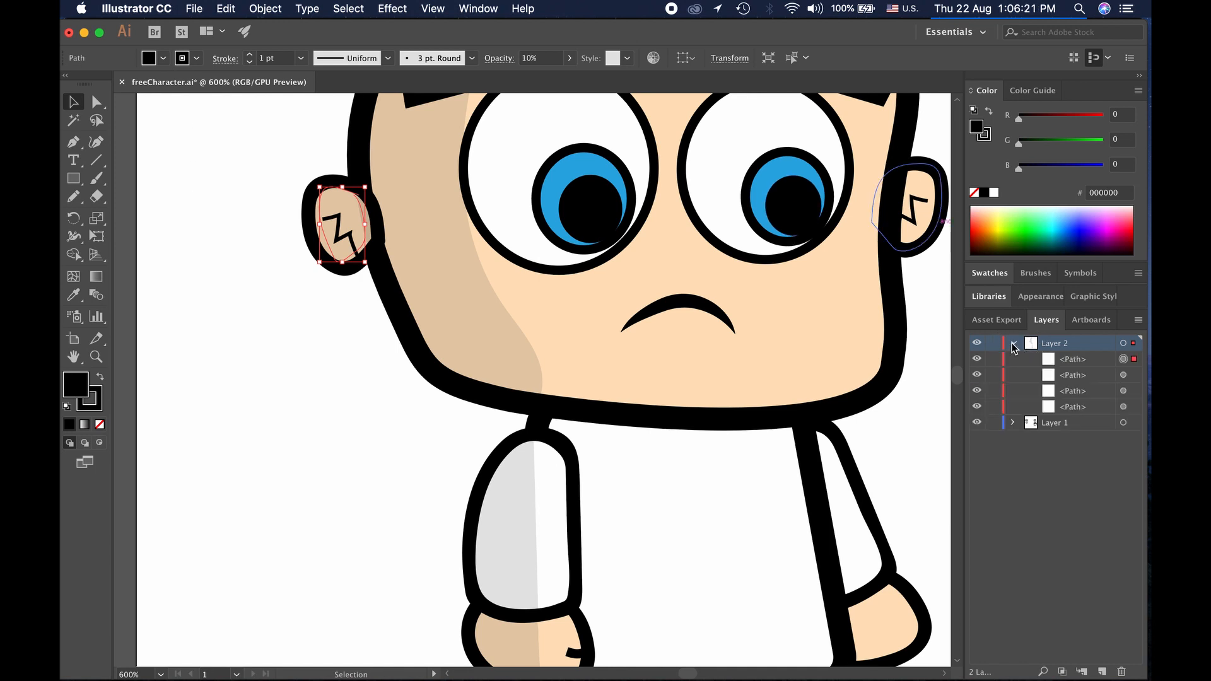
{"action": "left_click", "coordinate": [977, 359]}
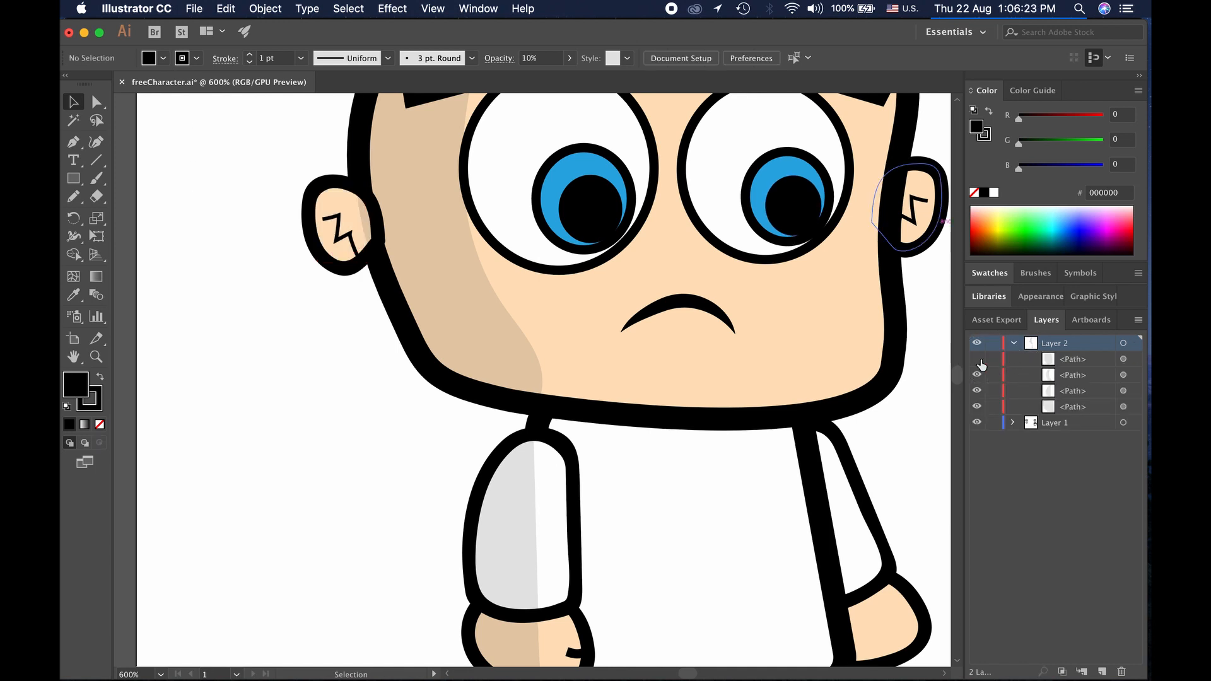
{"action": "left_click", "coordinate": [977, 360]}
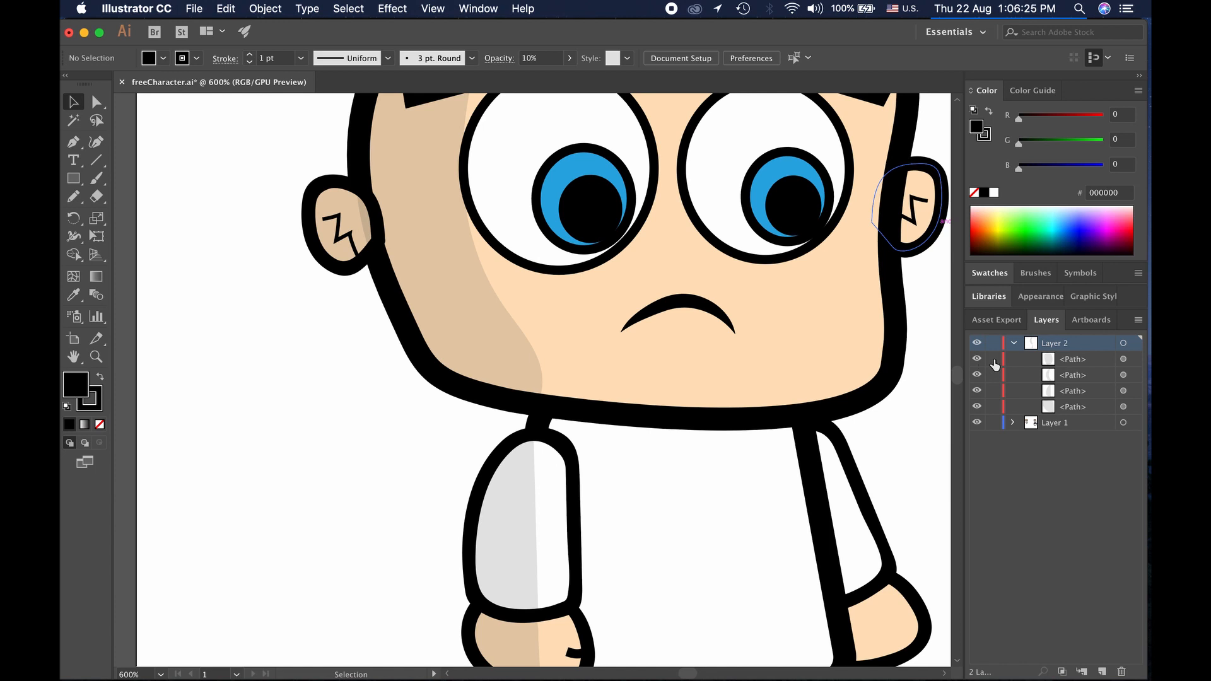
{"action": "left_click", "coordinate": [1063, 361]}
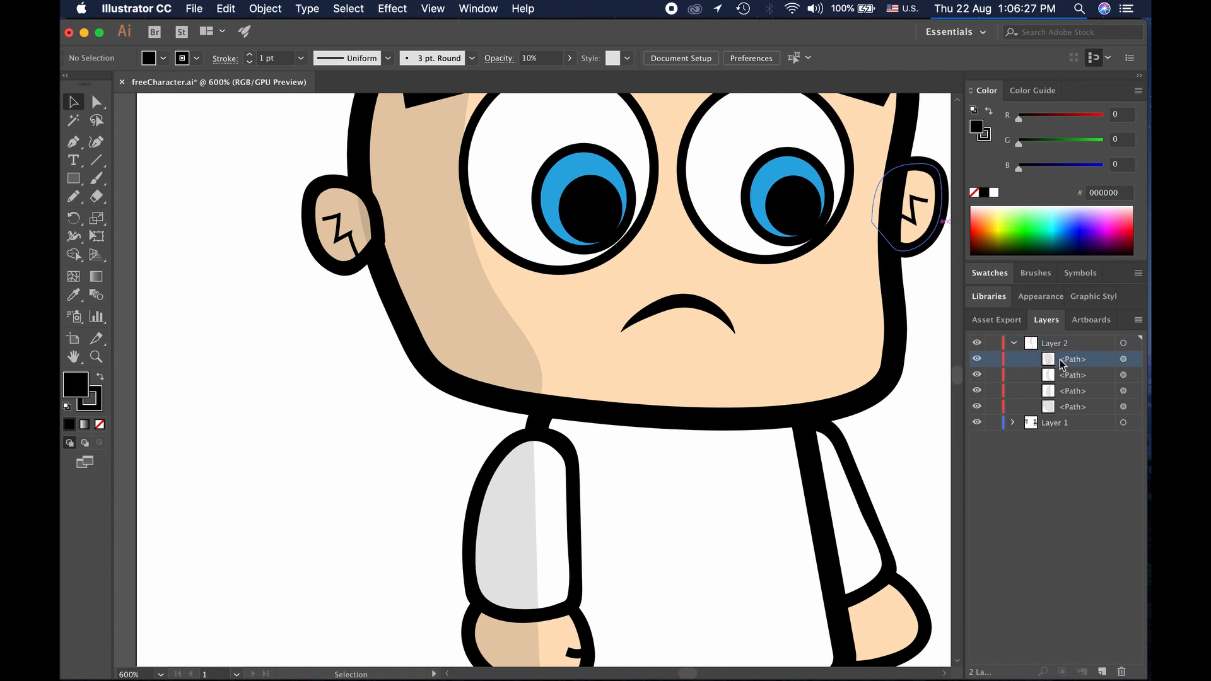
{"action": "left_click", "coordinate": [977, 376]}
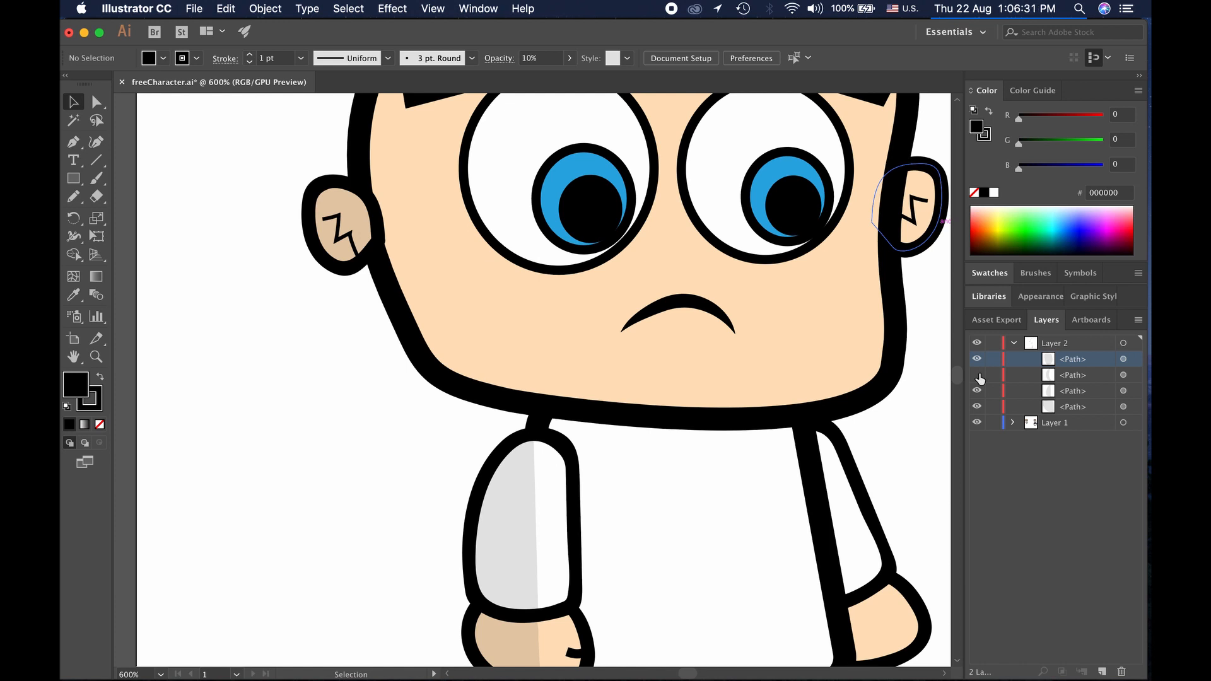
{"action": "left_click", "coordinate": [977, 376]}
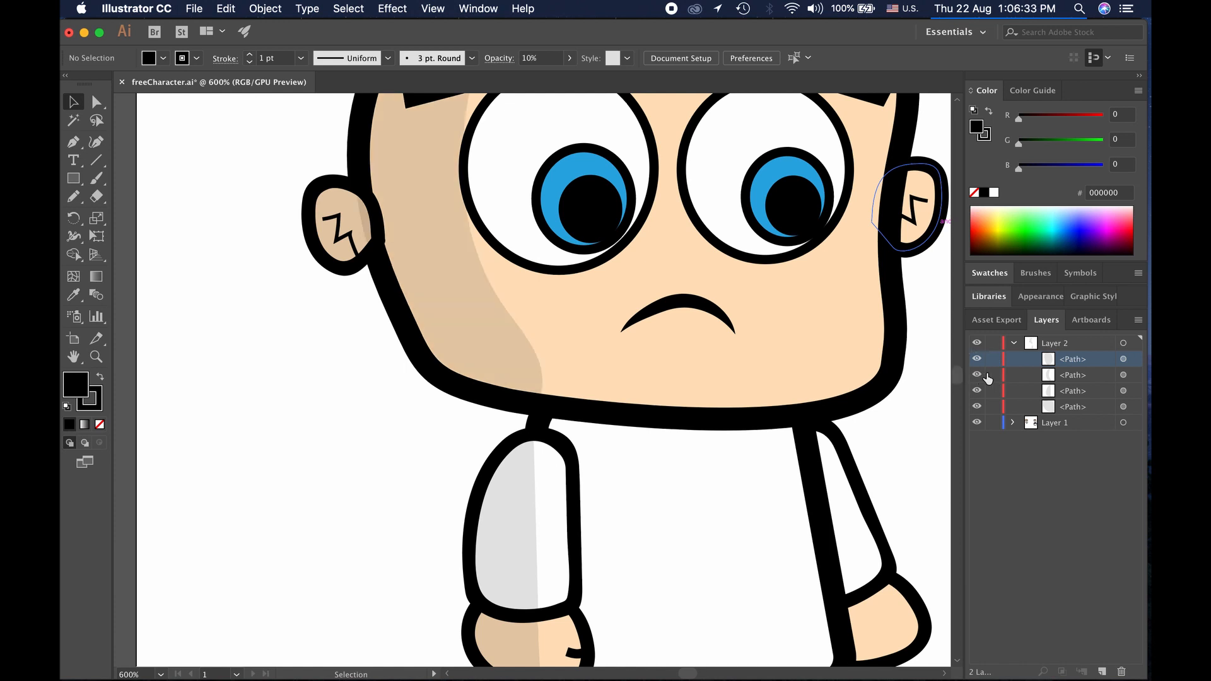
{"action": "left_click", "coordinate": [1051, 379]}
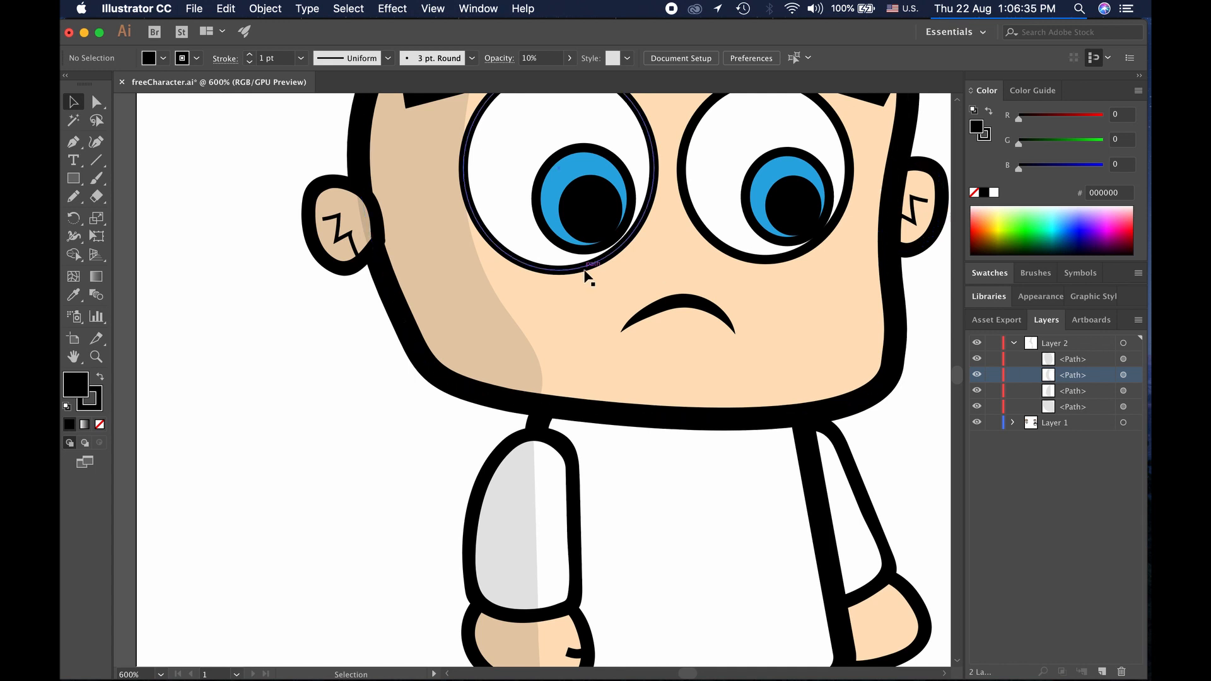
{"action": "left_click", "coordinate": [440, 259]}
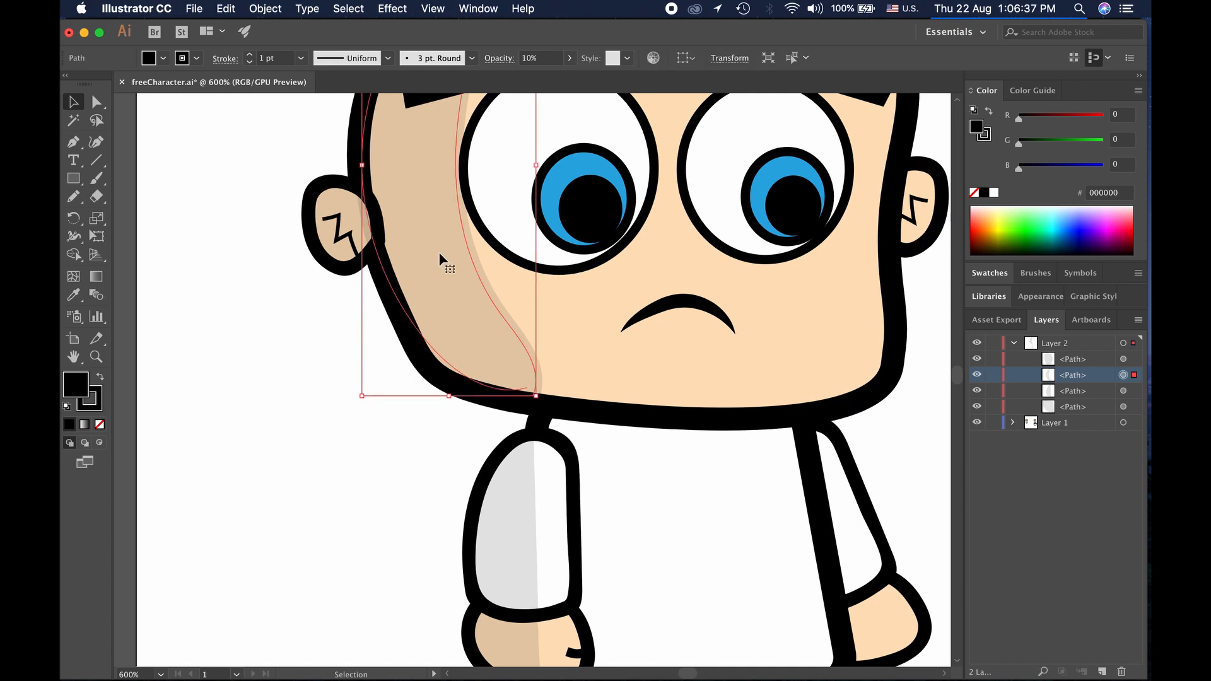
Delete the shadow shape from the ear on the shaded side of the face
{"action": "left_click", "coordinate": [271, 292]}
{"action": "left_click", "coordinate": [344, 254]}
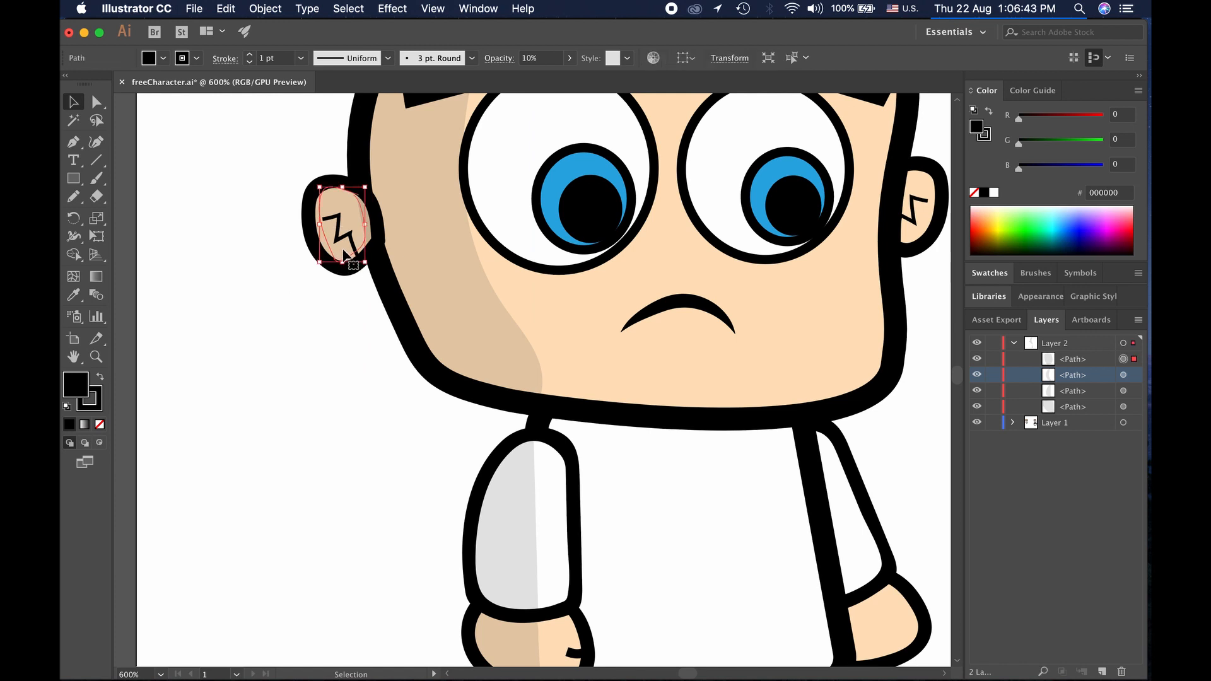
{"action": "key", "text": "Delete"}
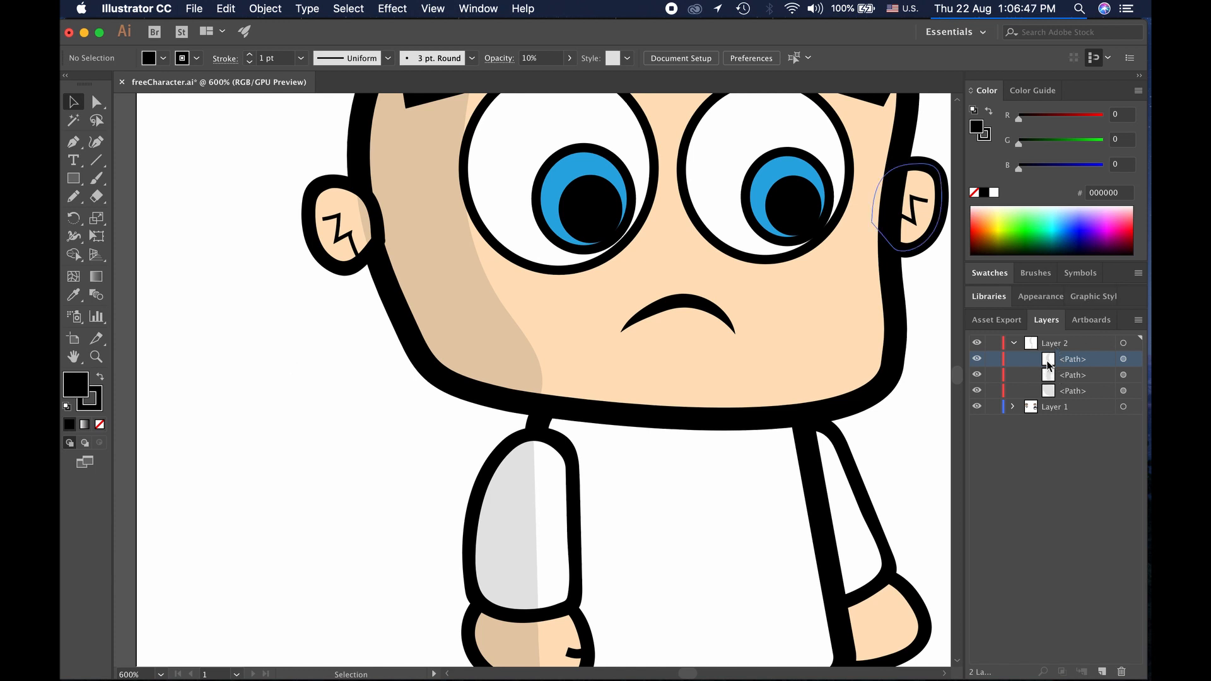
{"action": "left_click", "coordinate": [96, 179]}
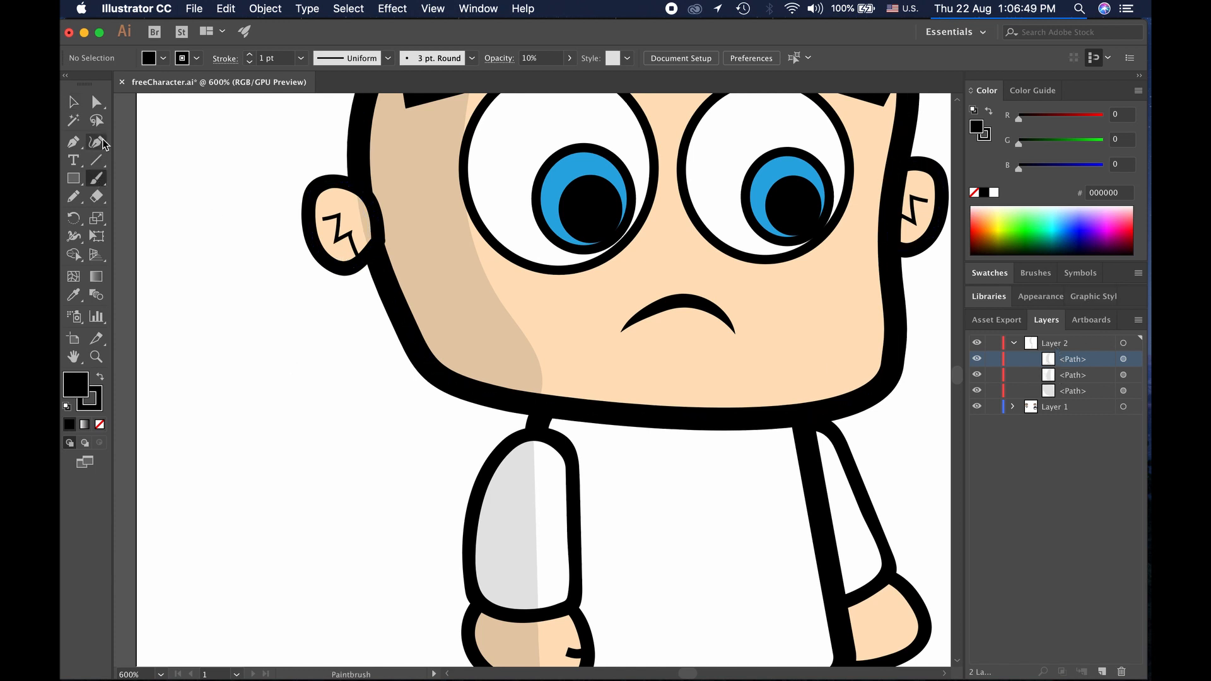
{"action": "left_click_drag", "start_coordinate": [313, 328], "coordinate": [327, 316]}
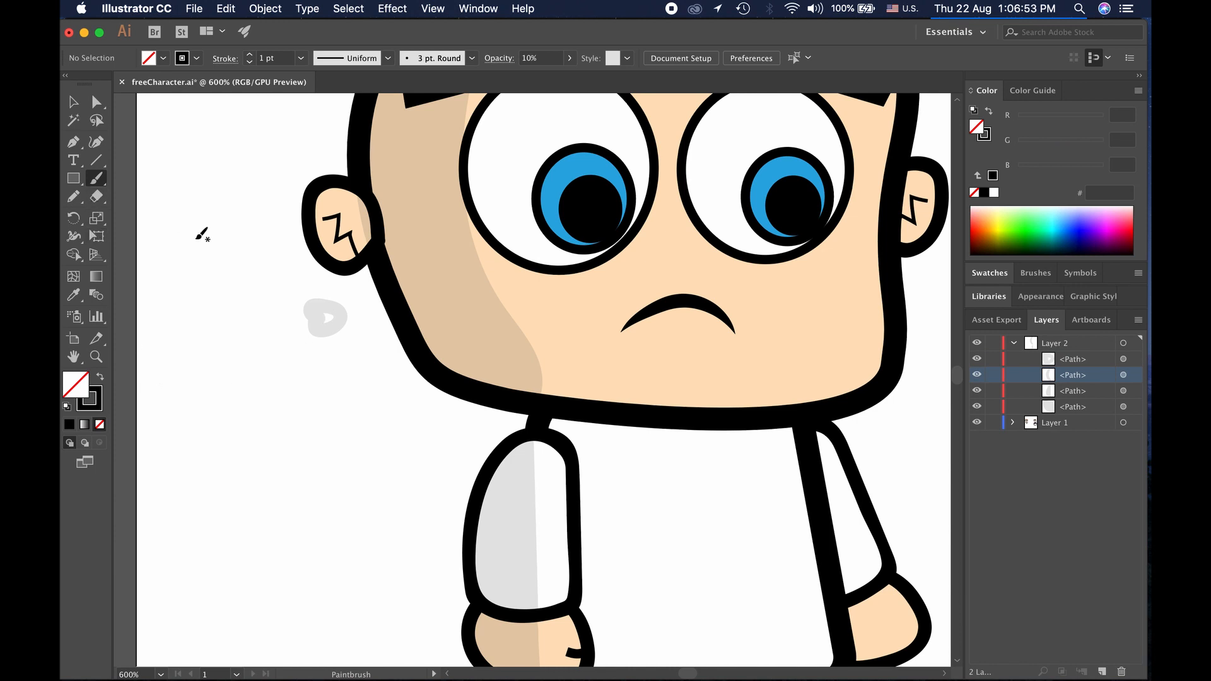
{"action": "key", "text": "ctrl+z"}
Paint a ring-shaped 10% opacity brush stroke on the empty canvas beside the ear on the shaded side
{"action": "left_click", "coordinate": [162, 58]}
{"action": "left_click", "coordinate": [163, 58]}
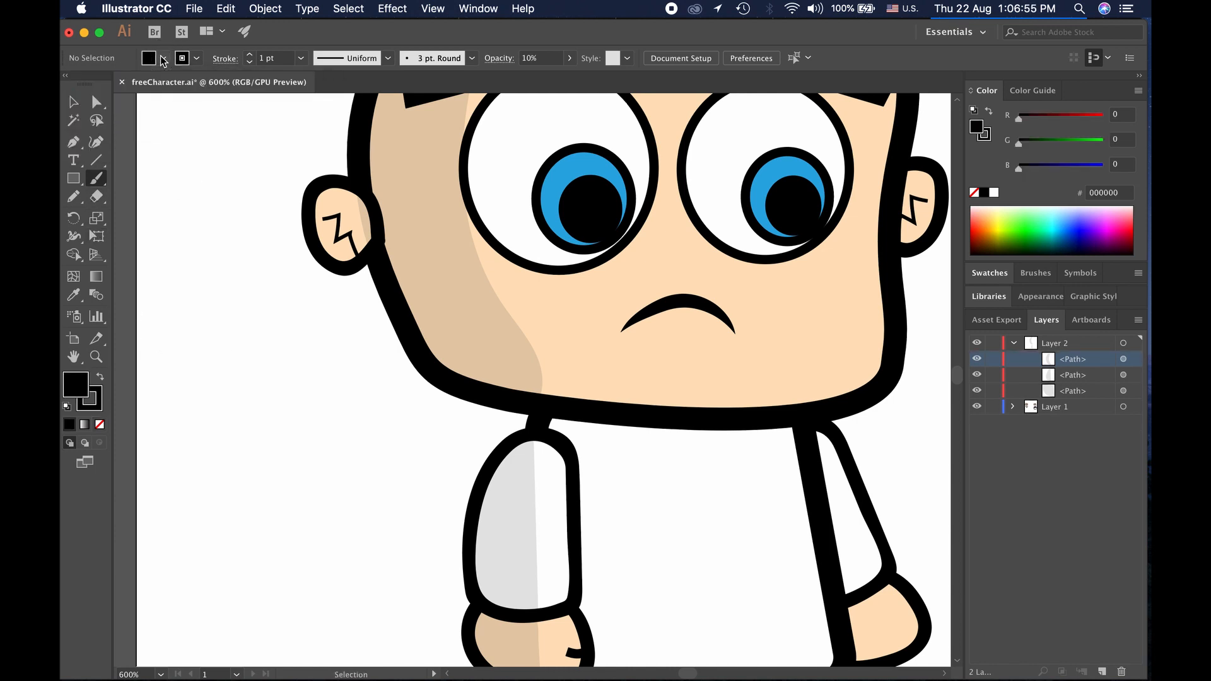
{"action": "mouse_move", "coordinate": [201, 230]}
{"action": "left_mouse_down"}
{"action": "mouse_move", "coordinate": [227, 203]}
{"action": "mouse_move", "coordinate": [253, 213]}
{"action": "mouse_move", "coordinate": [262, 237]}
{"action": "mouse_move", "coordinate": [256, 257]}
{"action": "mouse_move", "coordinate": [224, 266]}
{"action": "mouse_move", "coordinate": [211, 217]}
{"action": "left_mouse_up"}
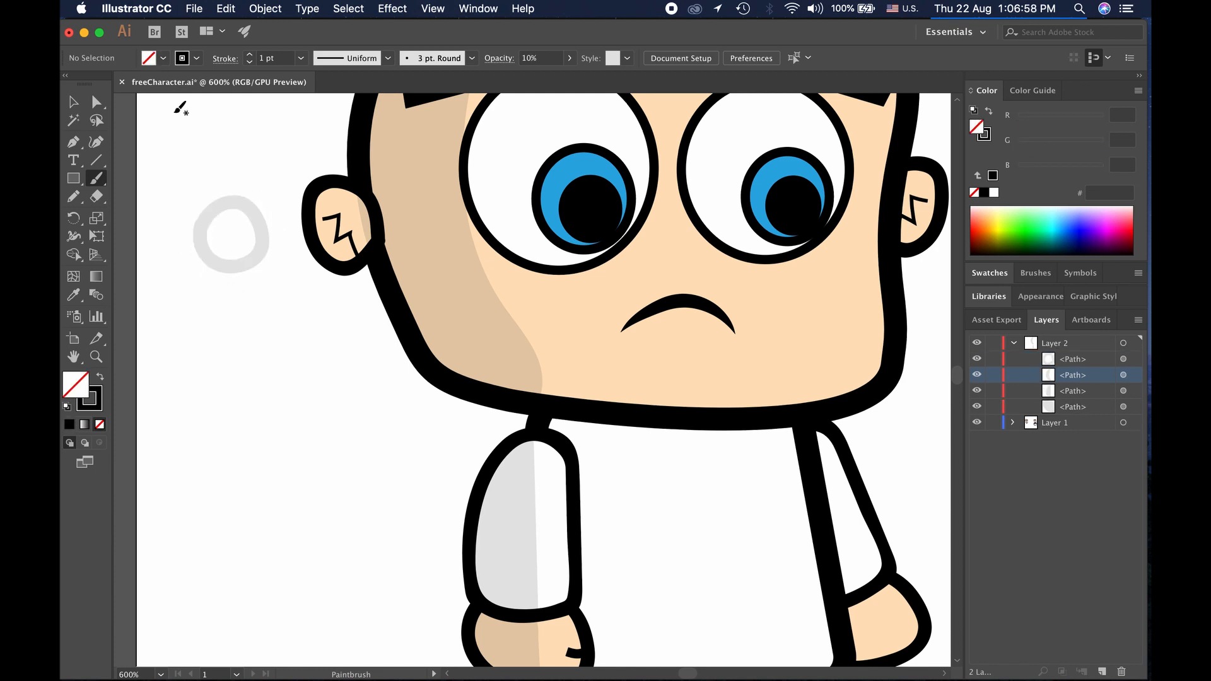
{"action": "left_click", "coordinate": [163, 58]}
{"action": "left_click", "coordinate": [251, 234]}
{"action": "left_click", "coordinate": [261, 232]}
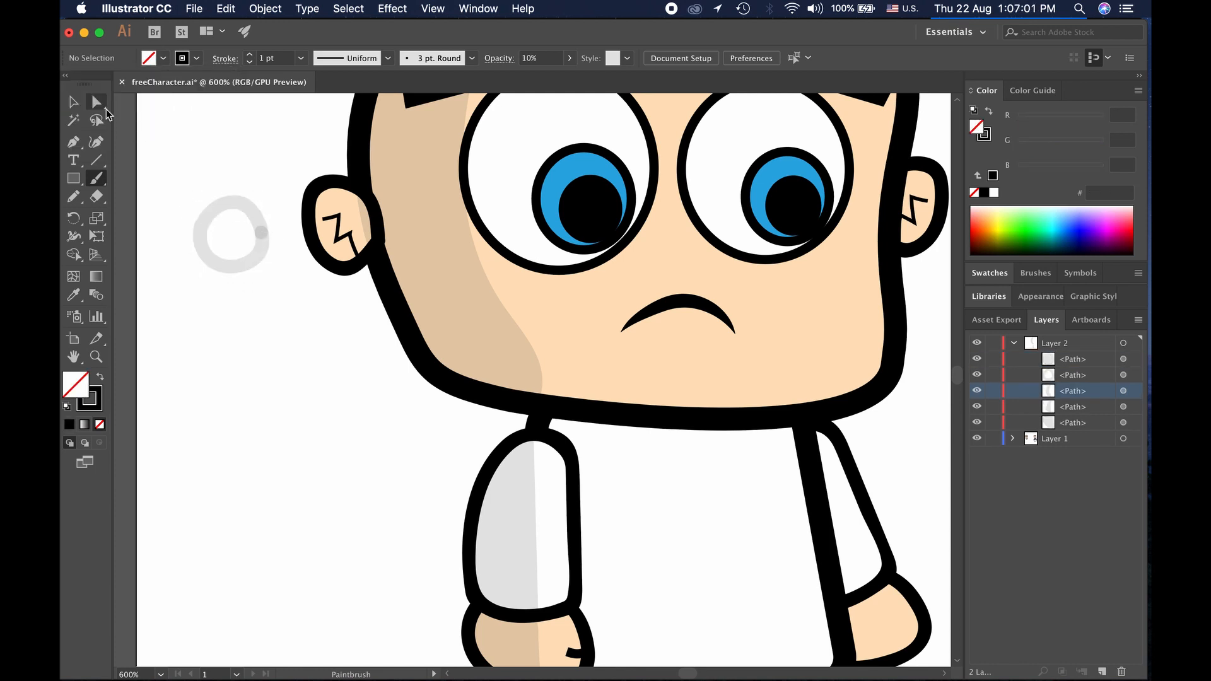
{"action": "key", "text": "super+z"}
Fill the ring beside the head with black and move it onto the ear on the shaded side
{"action": "left_click", "coordinate": [73, 101]}
{"action": "left_click", "coordinate": [223, 223]}
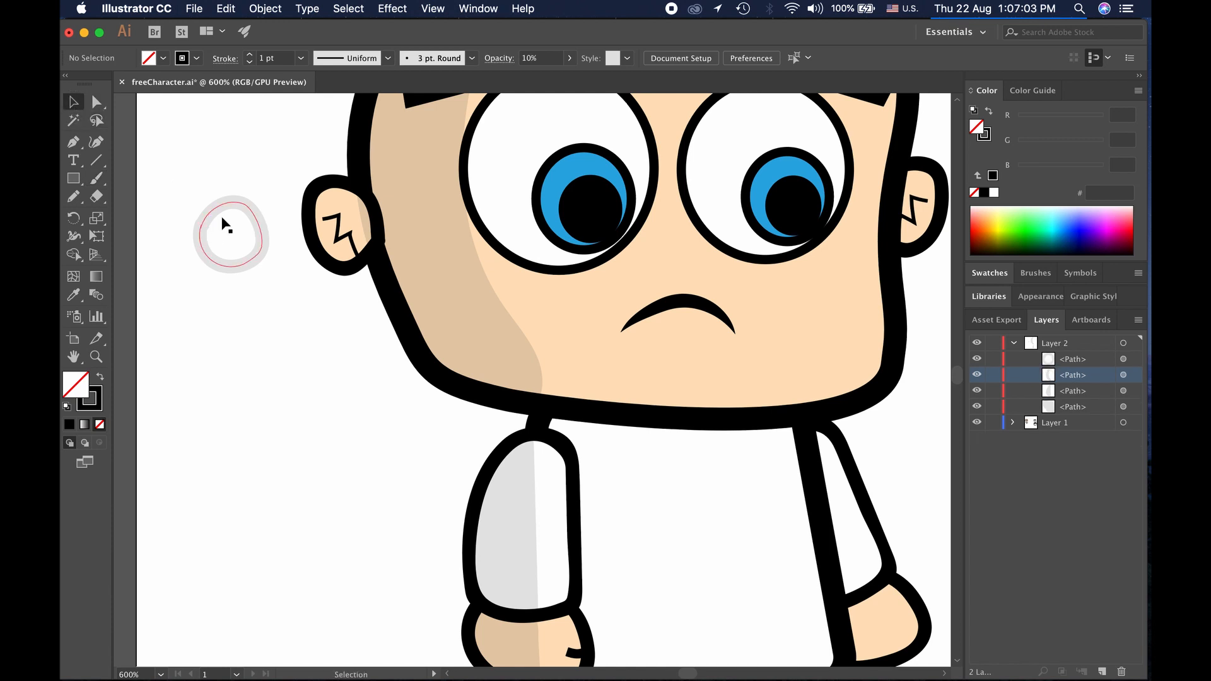
{"action": "left_click", "coordinate": [222, 223]}
{"action": "left_click", "coordinate": [162, 58]}
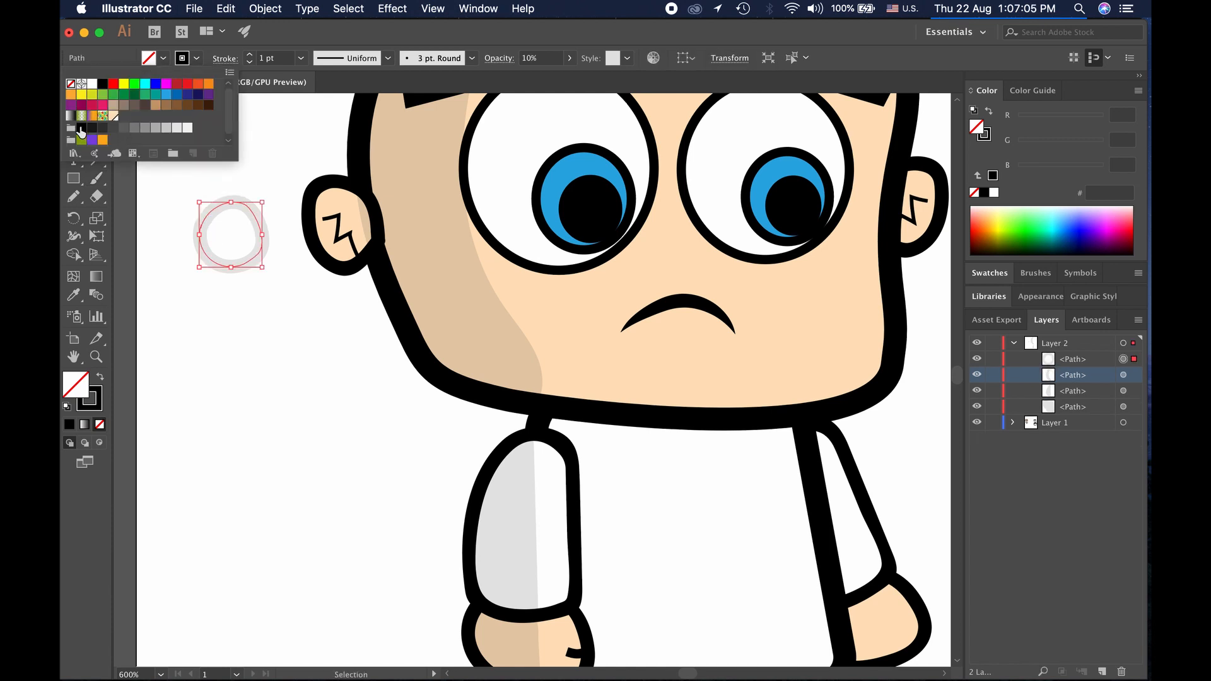
{"action": "left_click", "coordinate": [80, 130]}
{"action": "left_click_drag", "start_coordinate": [230, 256], "coordinate": [345, 265]}
{"action": "left_click", "coordinate": [301, 329]}
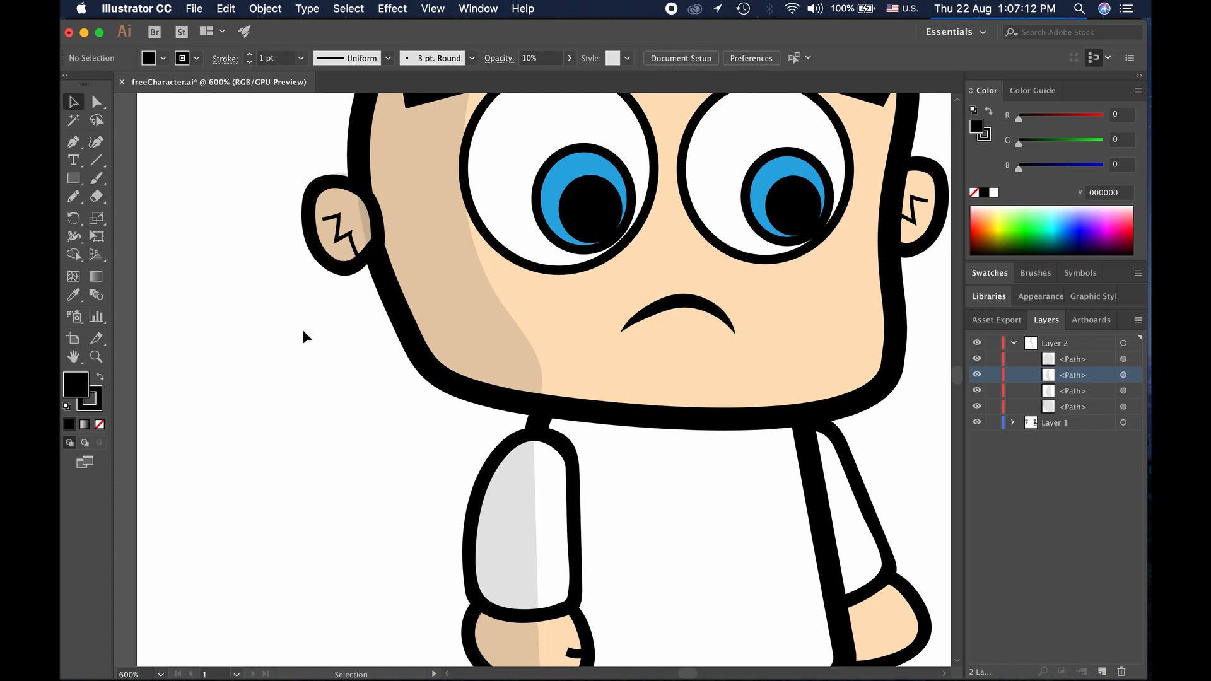
Nudge the face shadow slightly to the right, two increments
{"action": "left_click", "coordinate": [463, 317]}
{"action": "key", "text": "Right"}
{"action": "key", "text": "Right"}
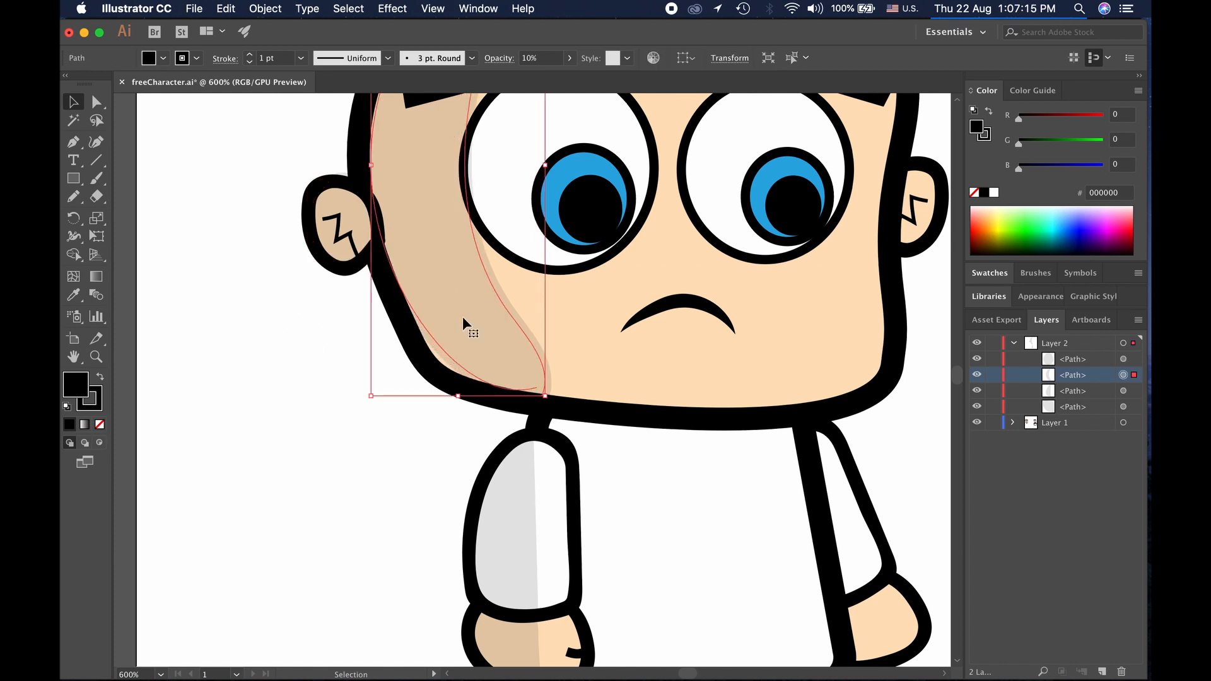
{"action": "left_click", "coordinate": [375, 444]}
Move the anchor point on the face shadow's lower outer curve down to the jaw outline
{"action": "left_click", "coordinate": [96, 120]}
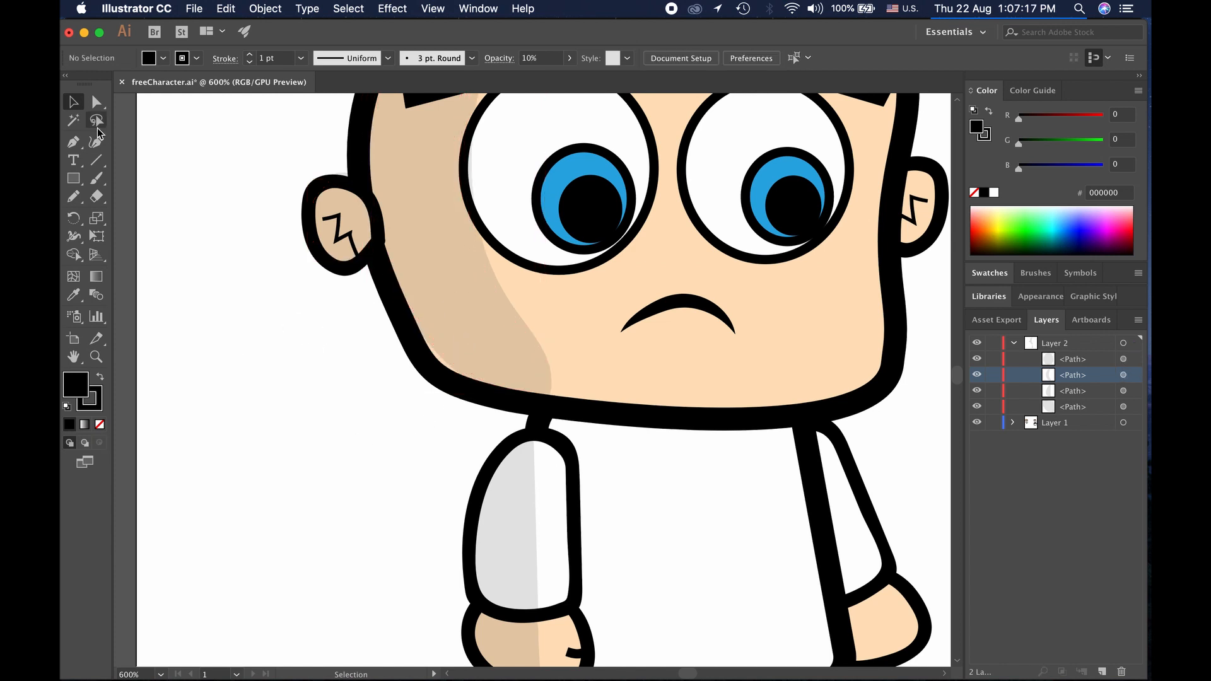
{"action": "key", "text": "a"}
{"action": "left_click", "coordinate": [470, 353]}
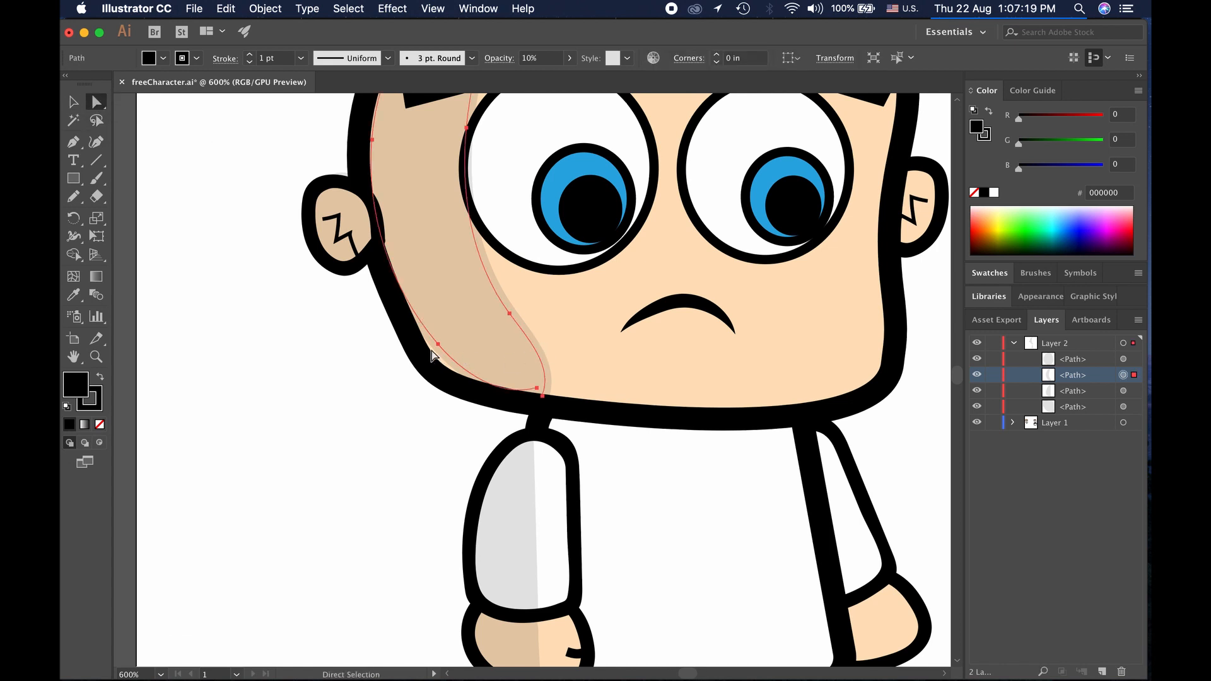
{"action": "left_click_drag", "start_coordinate": [436, 345], "coordinate": [434, 360]}
{"action": "key", "text": "super+z"}
{"action": "left_click", "coordinate": [363, 405]}
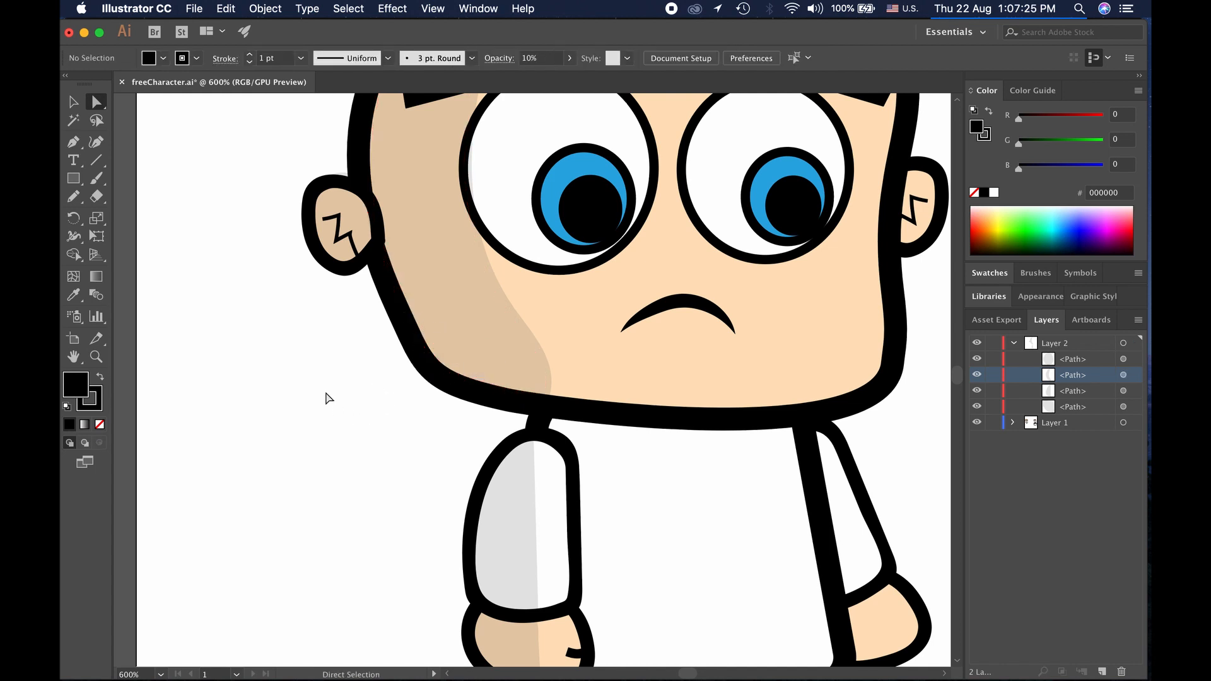
Reshape the face shadow's inner edge beside the larger eye by shifting its anchor point and handle away from the eye
{"action": "scroll", "coordinate": [327, 397], "scroll_direction": "up", "scroll_amount": 6}
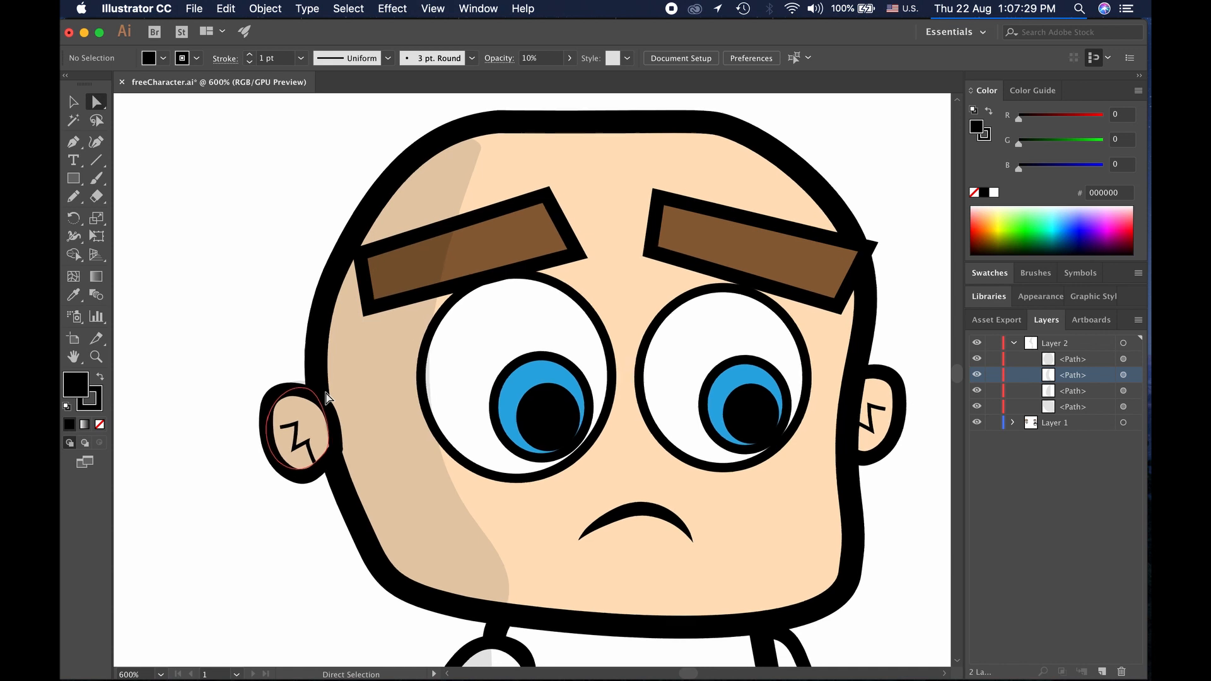
{"action": "scroll", "coordinate": [328, 397], "scroll_direction": "down", "scroll_amount": 2}
{"action": "scroll", "coordinate": [328, 398], "scroll_direction": "right", "scroll_amount": 1}
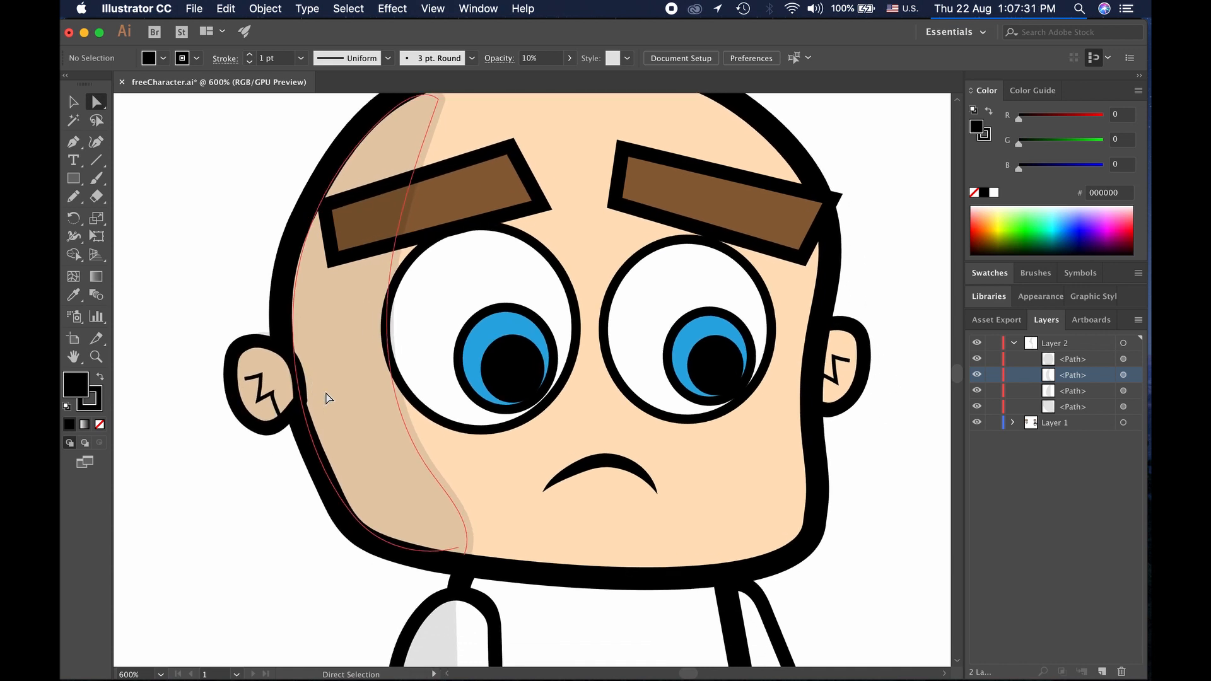
{"action": "scroll", "coordinate": [327, 397], "scroll_direction": "down", "scroll_amount": 2}
{"action": "scroll", "coordinate": [327, 397], "scroll_direction": "right", "scroll_amount": 2}
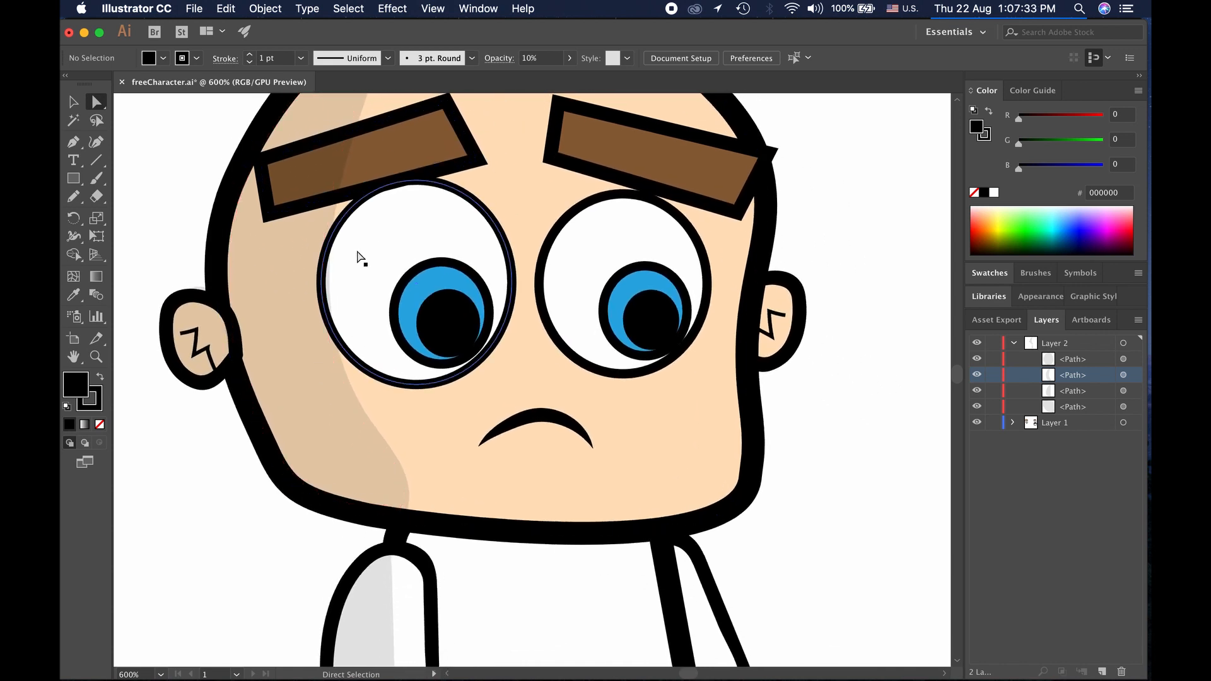
{"action": "left_click", "coordinate": [96, 179]}
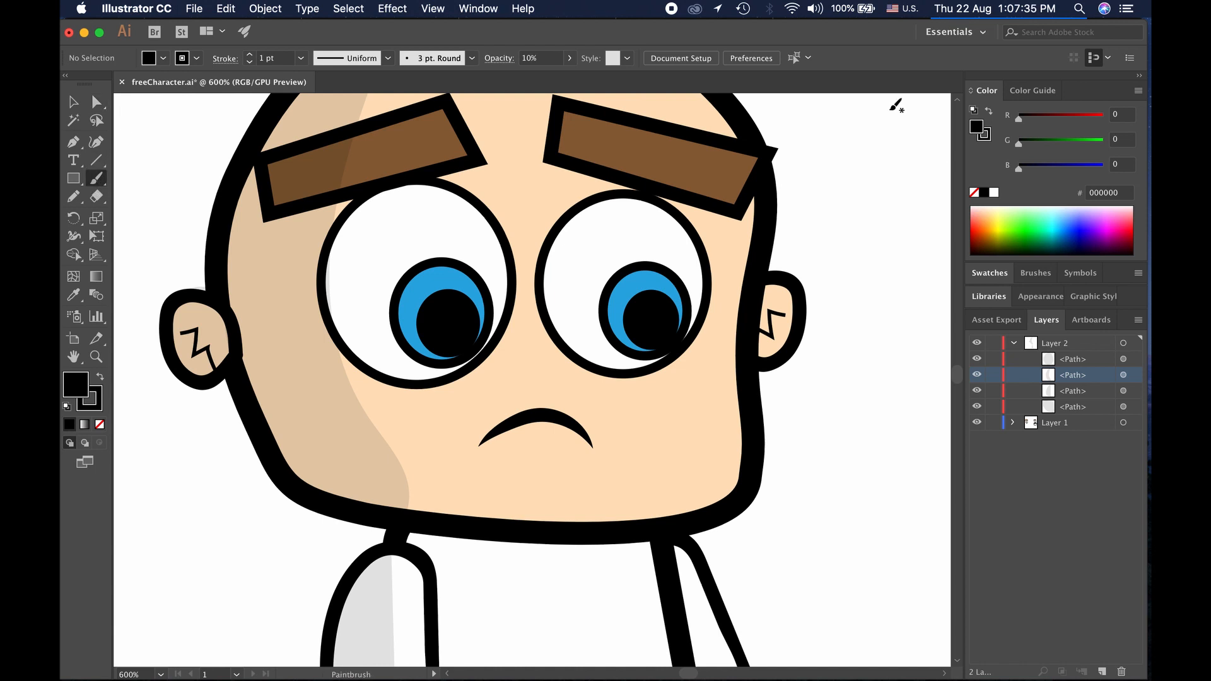
{"action": "left_click", "coordinate": [1081, 360]}
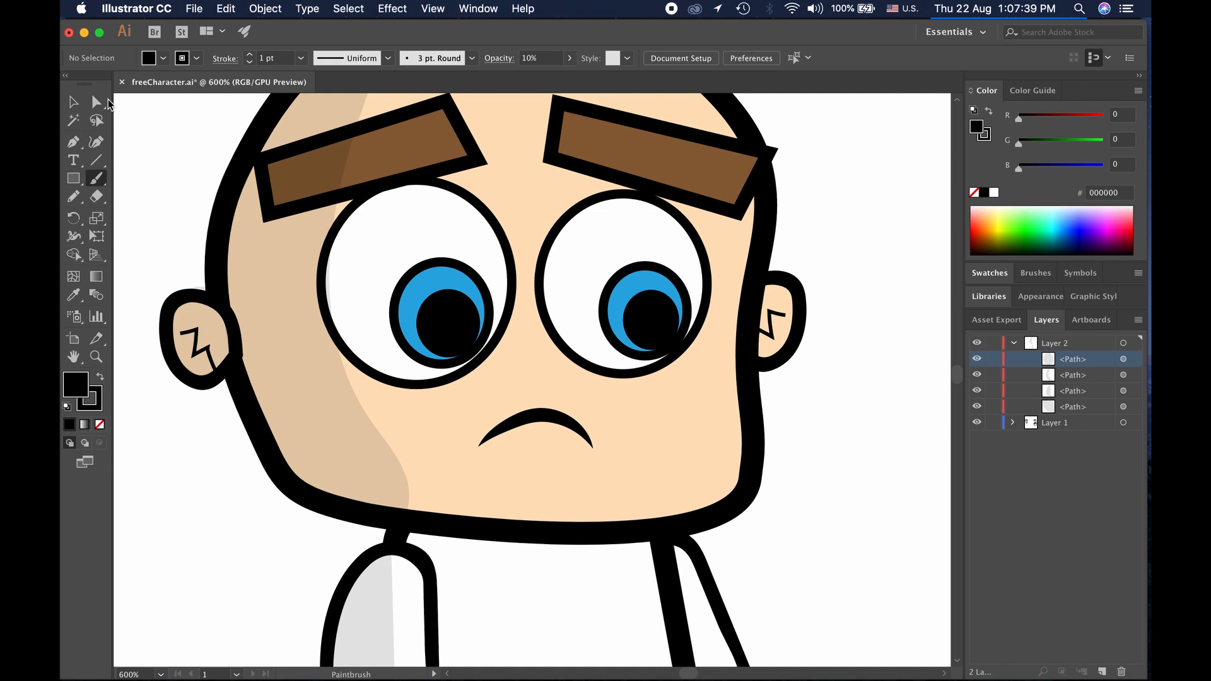
{"action": "left_click", "coordinate": [96, 102]}
{"action": "left_click", "coordinate": [282, 244]}
{"action": "left_click", "coordinate": [324, 242]}
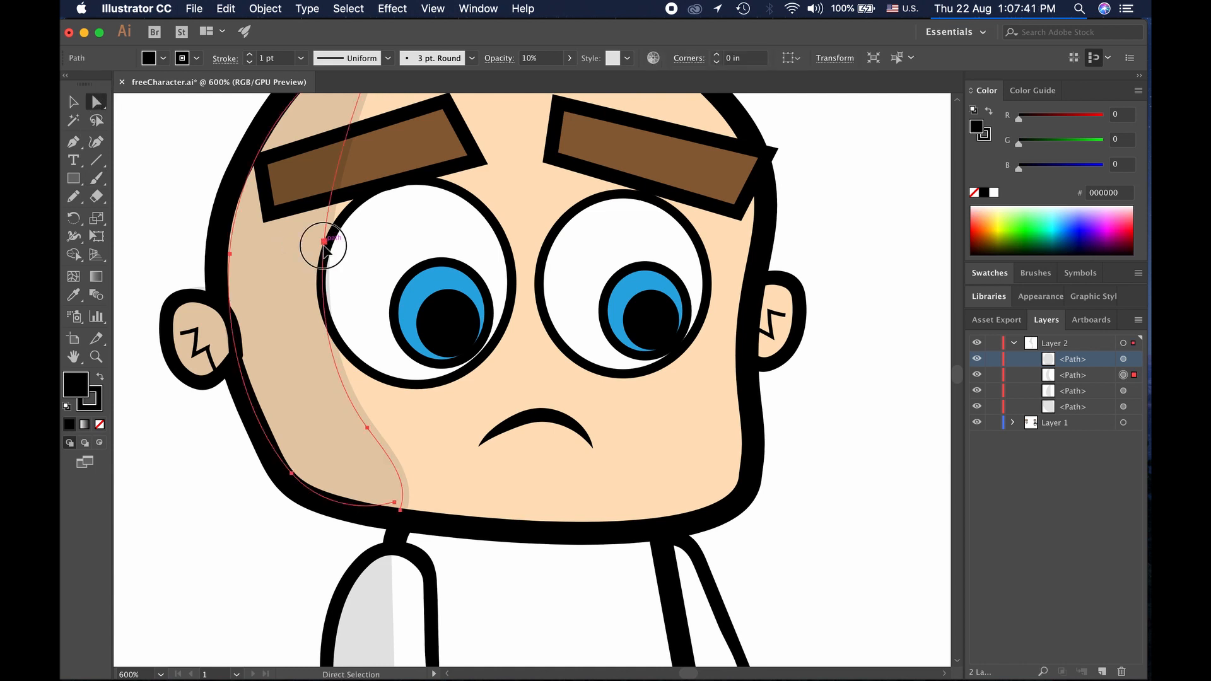
{"action": "left_click", "coordinate": [318, 306]}
{"action": "left_click_drag", "start_coordinate": [319, 308], "coordinate": [302, 306]}
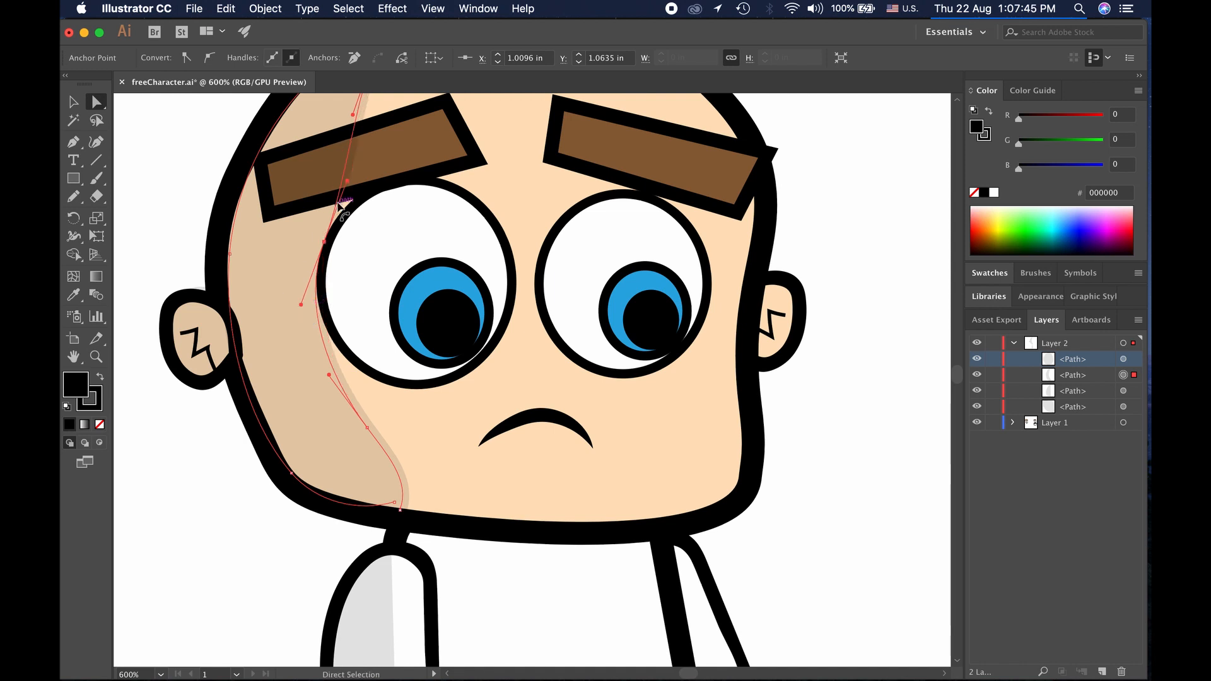
{"action": "left_click_drag", "start_coordinate": [327, 243], "coordinate": [315, 239]}
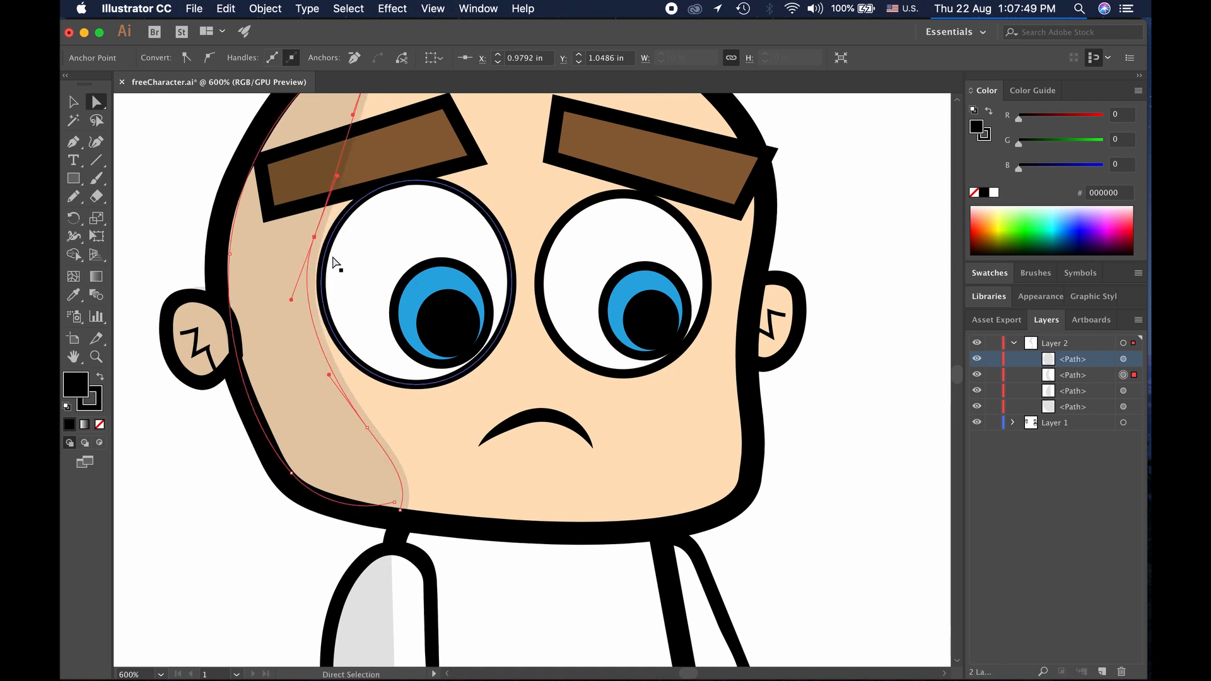
{"action": "left_click", "coordinate": [149, 161]}
{"action": "left_click", "coordinate": [97, 177]}
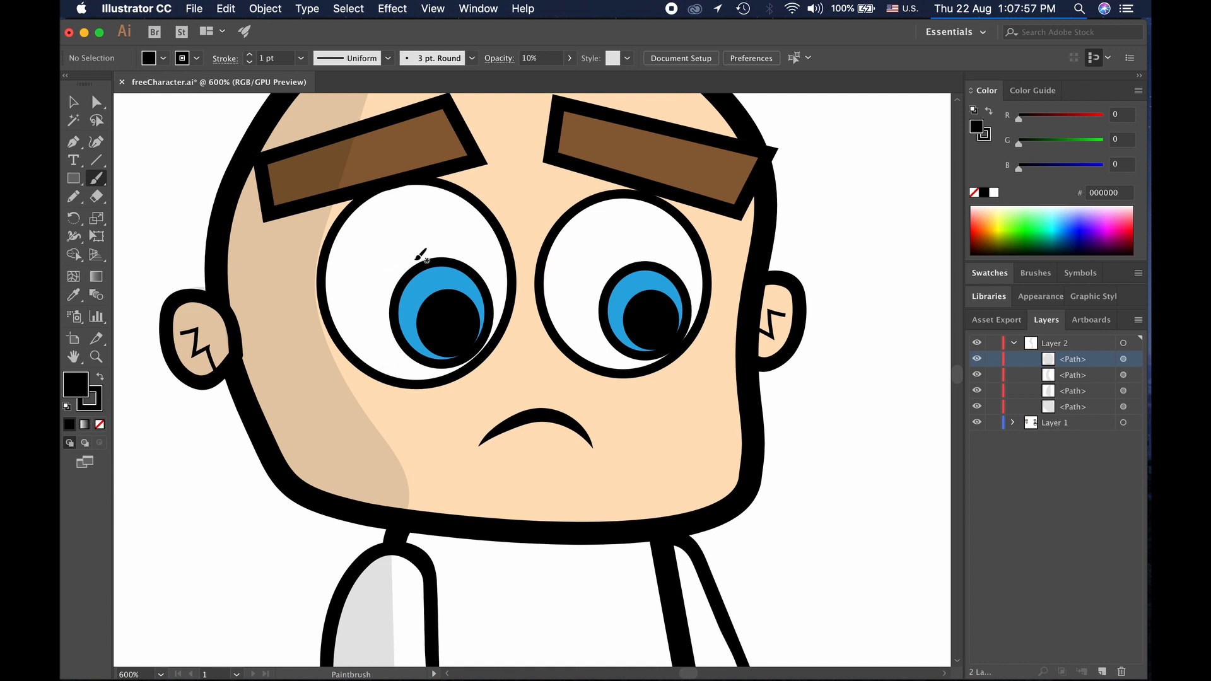
{"action": "mouse_move", "coordinate": [325, 283]}
{"action": "left_mouse_down"}
{"action": "mouse_move", "coordinate": [380, 241]}
{"action": "mouse_move", "coordinate": [500, 229]}
{"action": "mouse_move", "coordinate": [485, 210]}
{"action": "left_mouse_up"}
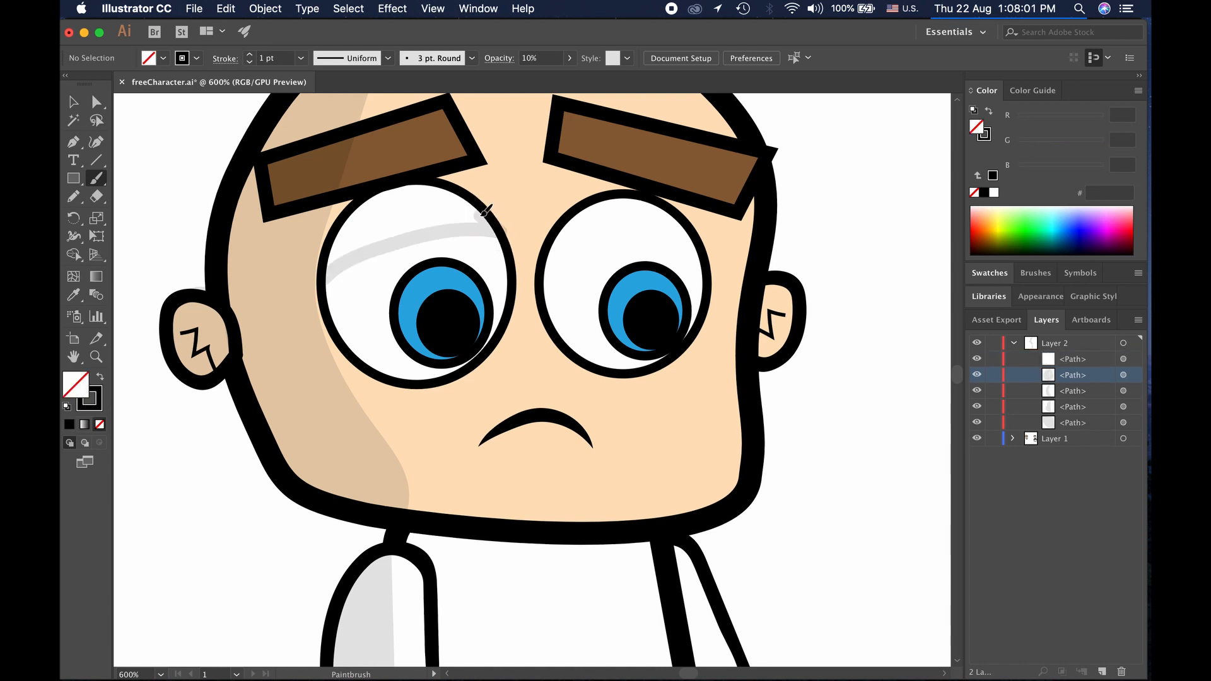
{"action": "key", "text": "super+z"}
Paint a closed shadow outline across the upper part of the larger eye at 10% opacity and fill it with black
{"action": "mouse_move", "coordinate": [327, 277]}
{"action": "left_mouse_down"}
{"action": "mouse_move", "coordinate": [405, 244]}
{"action": "mouse_move", "coordinate": [502, 238]}
{"action": "mouse_move", "coordinate": [452, 192]}
{"action": "mouse_move", "coordinate": [395, 183]}
{"action": "mouse_move", "coordinate": [360, 201]}
{"action": "mouse_move", "coordinate": [322, 275]}
{"action": "left_mouse_up"}
{"action": "left_click", "coordinate": [73, 102]}
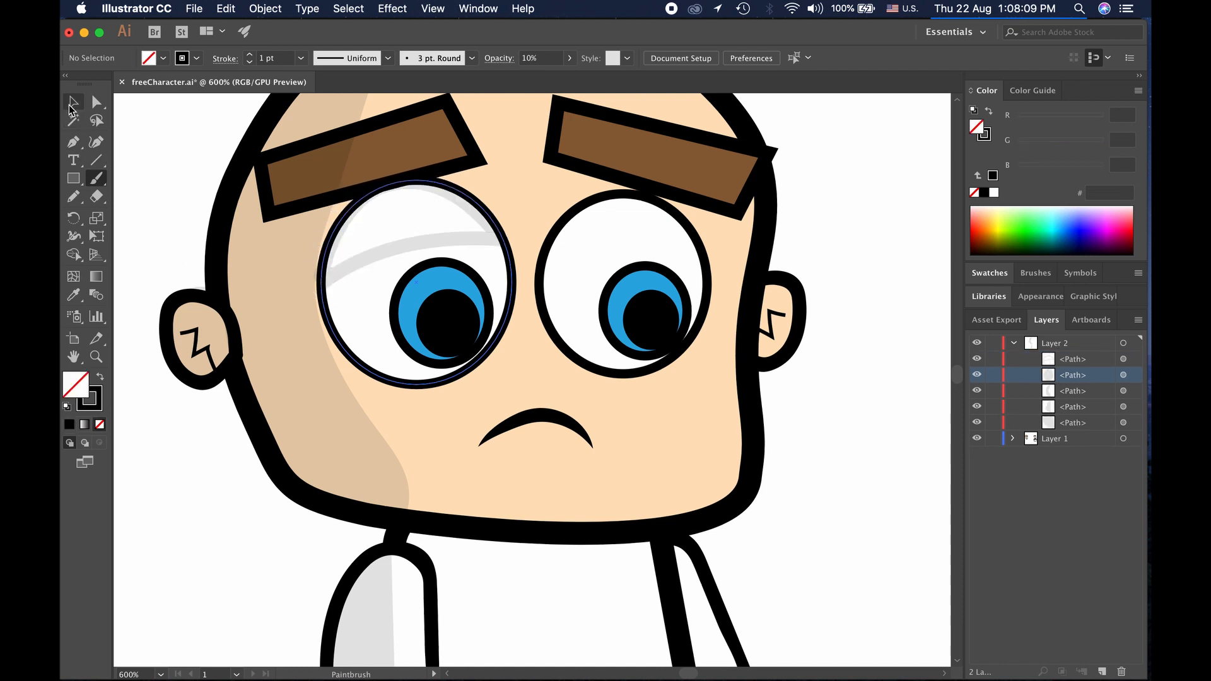
{"action": "left_click", "coordinate": [365, 256]}
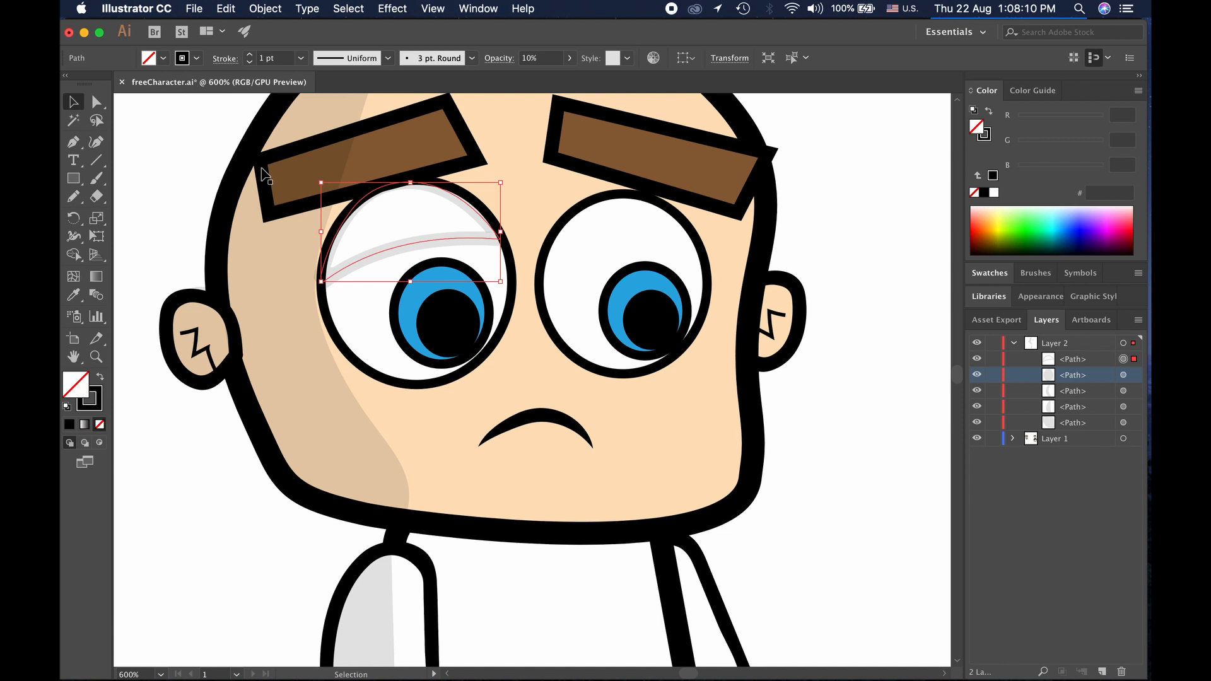
{"action": "left_click", "coordinate": [163, 58]}
{"action": "left_click", "coordinate": [81, 128]}
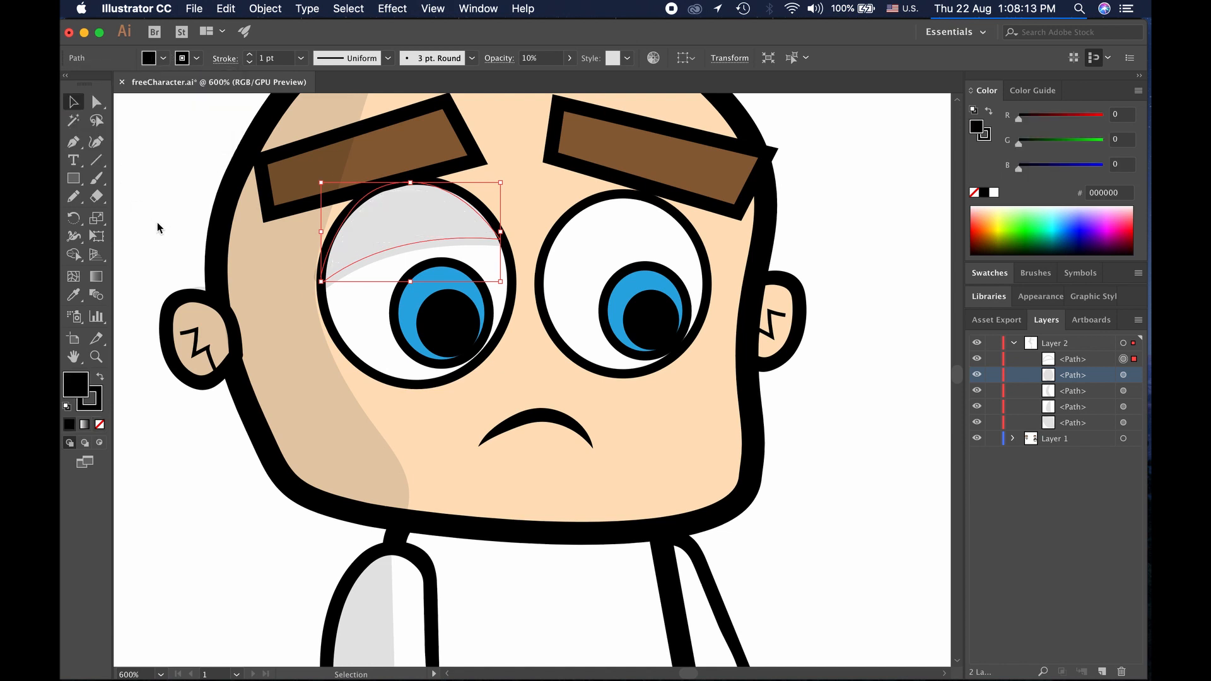
{"action": "left_click", "coordinate": [230, 480]}
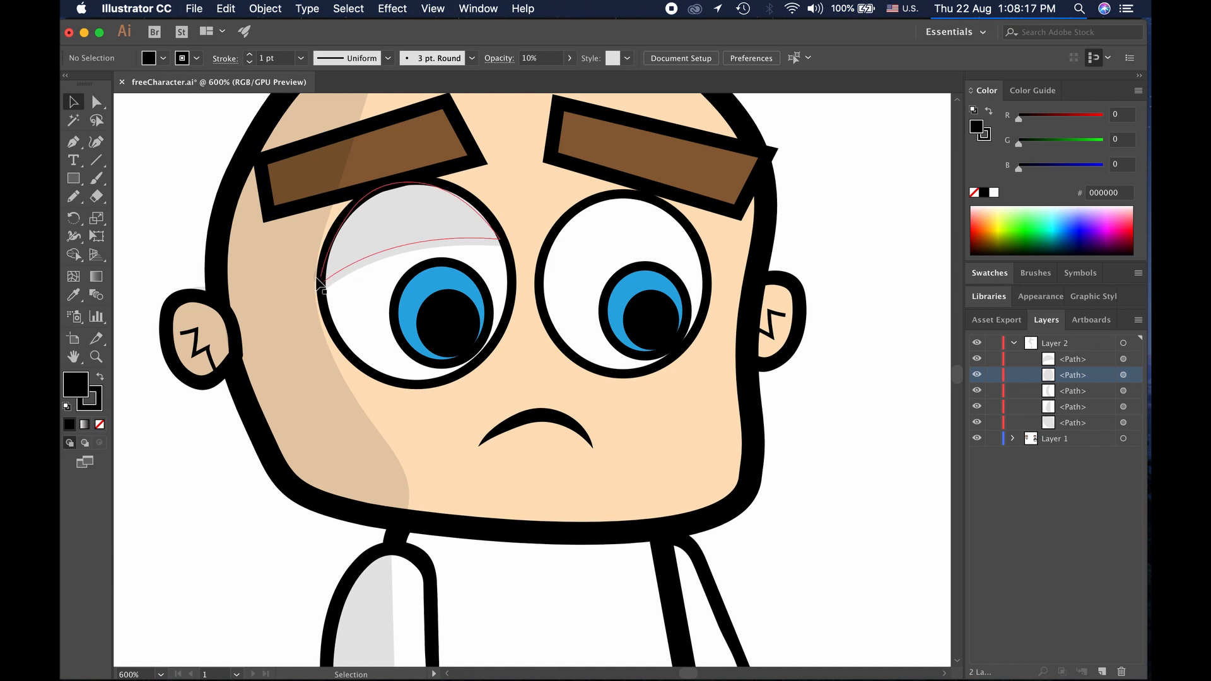
Adjust the anchor point at the outer corner of the larger eye's shadow so it sits against the eye outline
{"action": "left_click", "coordinate": [379, 256]}
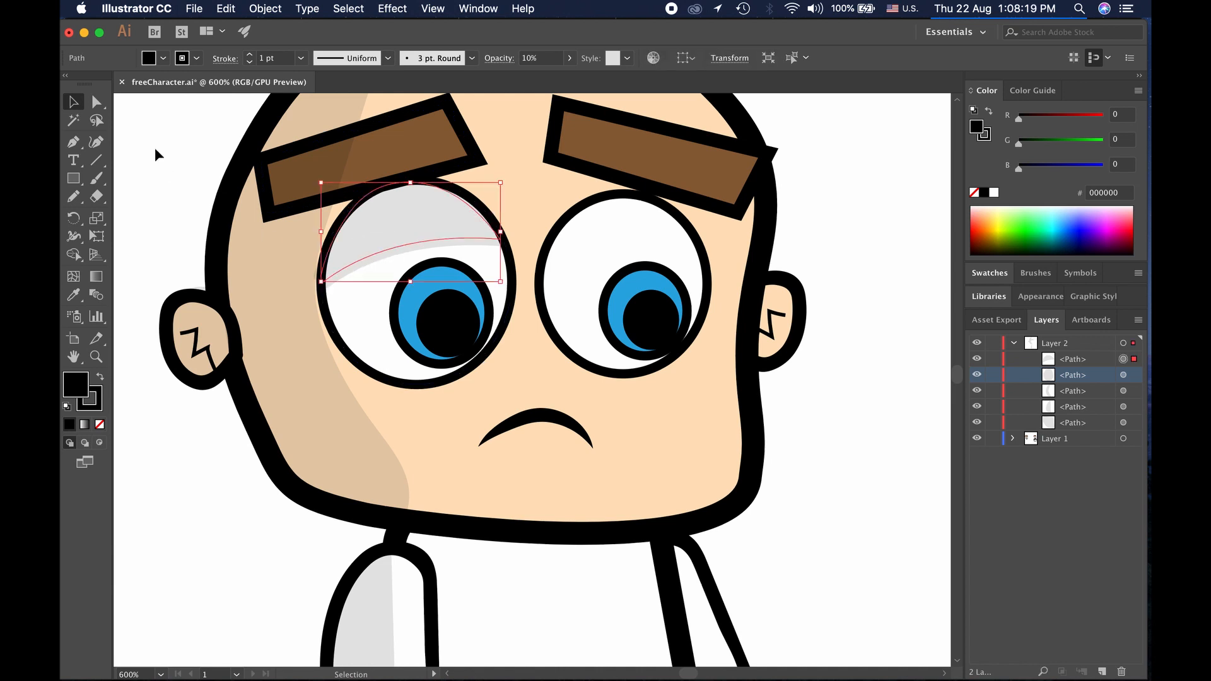
{"action": "left_click", "coordinate": [98, 104]}
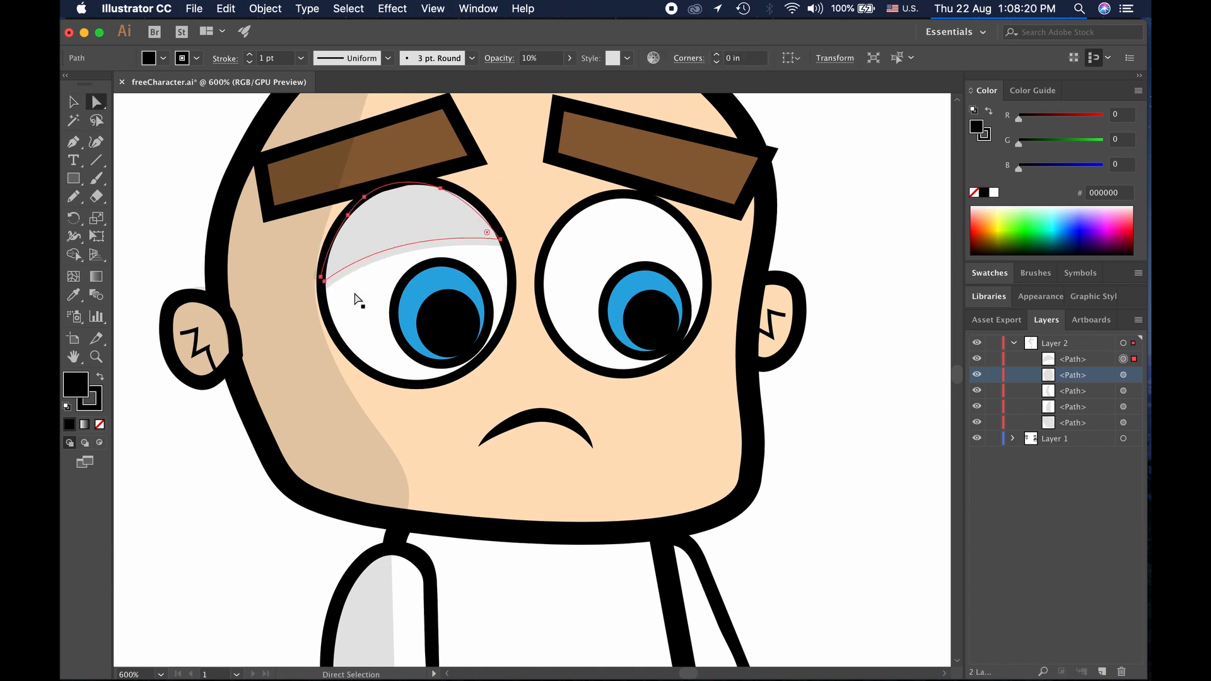
{"action": "left_click", "coordinate": [322, 279]}
{"action": "left_click_drag", "start_coordinate": [321, 278], "coordinate": [325, 281]}
{"action": "left_click", "coordinate": [201, 464]}
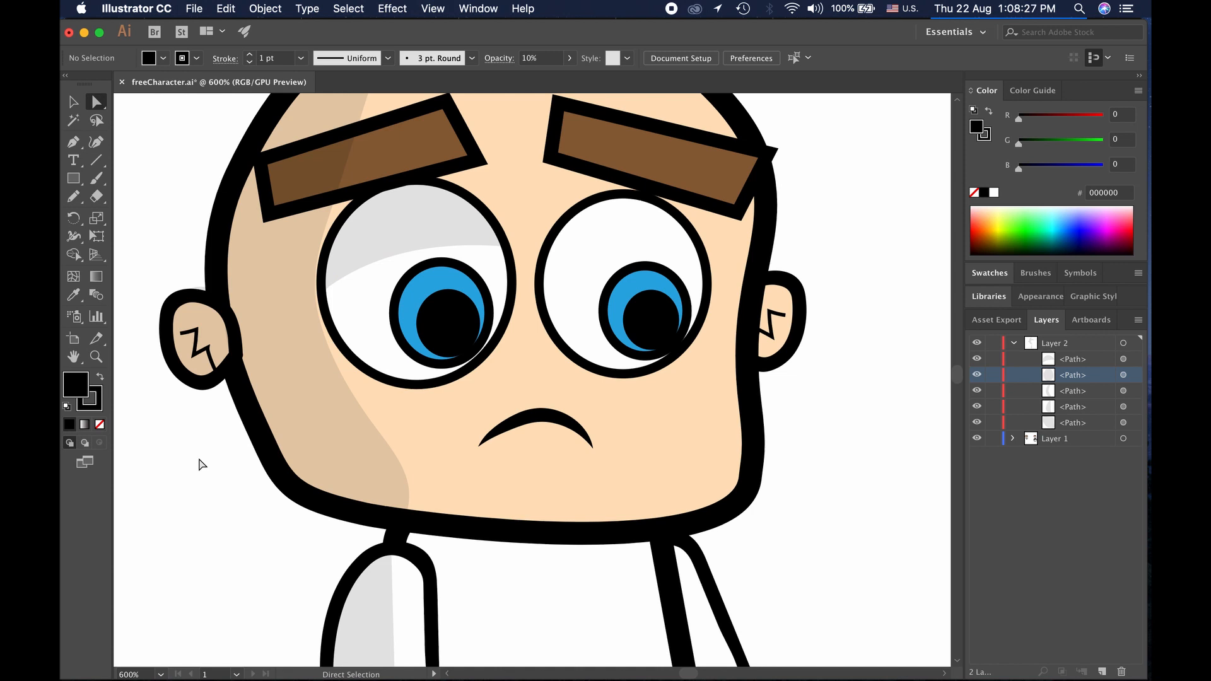
{"action": "left_click", "coordinate": [96, 179]}
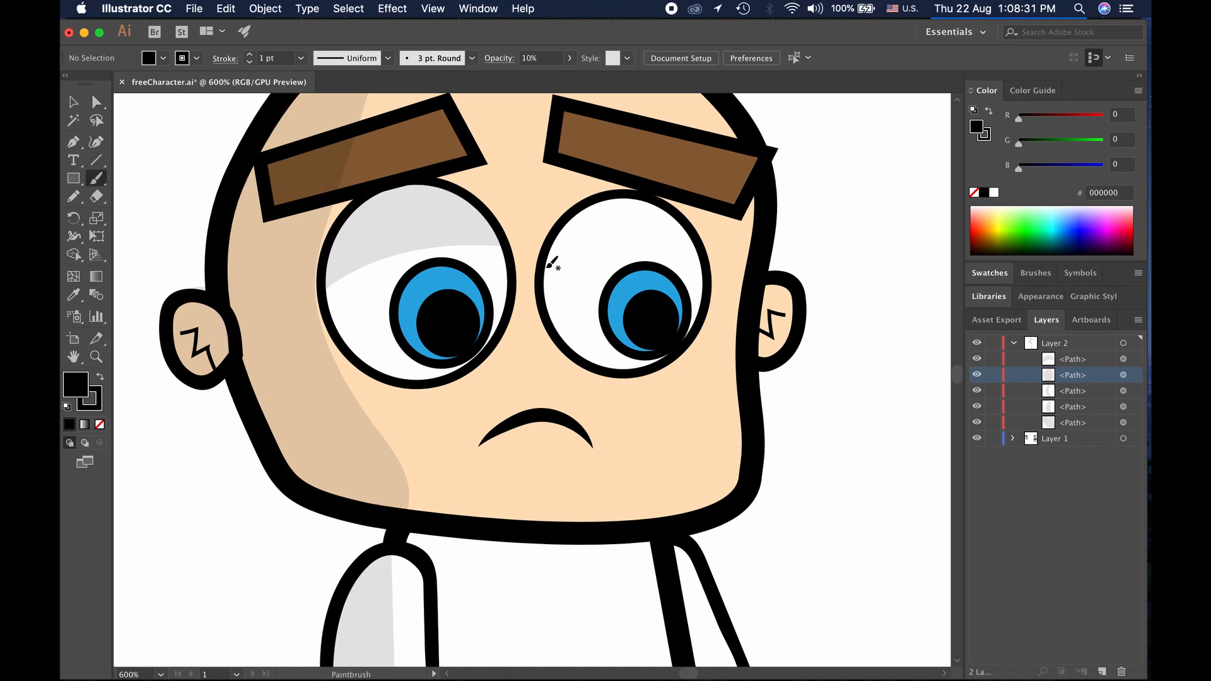
{"action": "mouse_move", "coordinate": [549, 253]}
{"action": "left_mouse_down"}
{"action": "mouse_move", "coordinate": [652, 230]}
{"action": "mouse_move", "coordinate": [697, 245]}
{"action": "mouse_move", "coordinate": [649, 204]}
{"action": "mouse_move", "coordinate": [618, 197]}
{"action": "mouse_move", "coordinate": [565, 216]}
{"action": "mouse_move", "coordinate": [550, 261]}
{"action": "mouse_move", "coordinate": [600, 241]}
{"action": "mouse_move", "coordinate": [689, 240]}
{"action": "left_mouse_up"}
{"action": "key", "text": "cmd+z"}
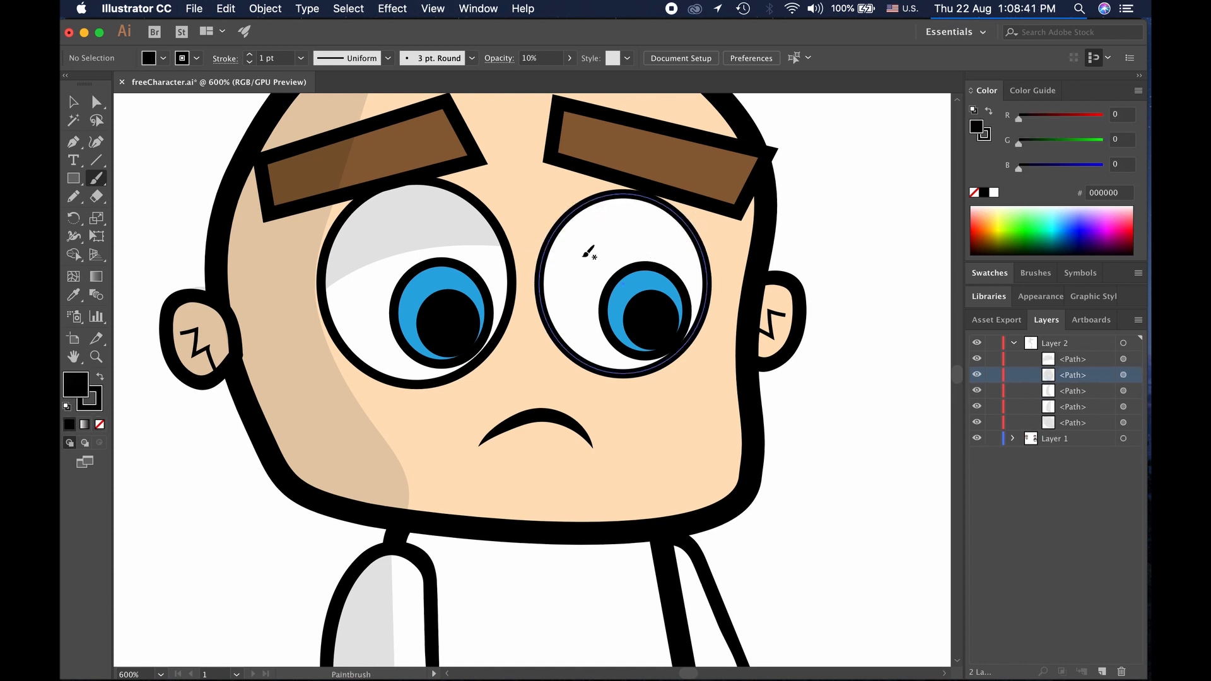
Paint a closed shadow outline across the upper part of the smaller eye at 10% opacity and fill it with black
{"action": "mouse_move", "coordinate": [548, 262]}
{"action": "left_mouse_down"}
{"action": "mouse_move", "coordinate": [619, 244]}
{"action": "mouse_move", "coordinate": [696, 253]}
{"action": "mouse_move", "coordinate": [657, 209]}
{"action": "mouse_move", "coordinate": [624, 199]}
{"action": "mouse_move", "coordinate": [589, 207]}
{"action": "mouse_move", "coordinate": [546, 259]}
{"action": "left_mouse_up"}
{"action": "key", "text": "v"}
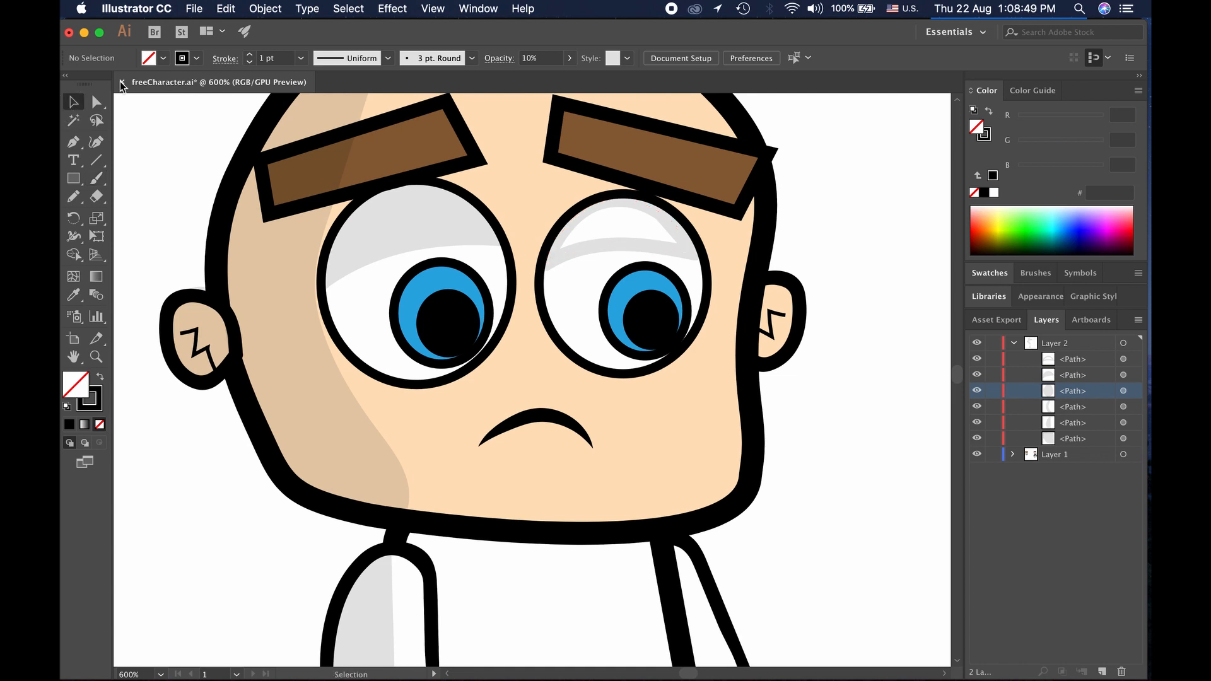
{"action": "left_click", "coordinate": [662, 258]}
{"action": "left_click", "coordinate": [163, 58]}
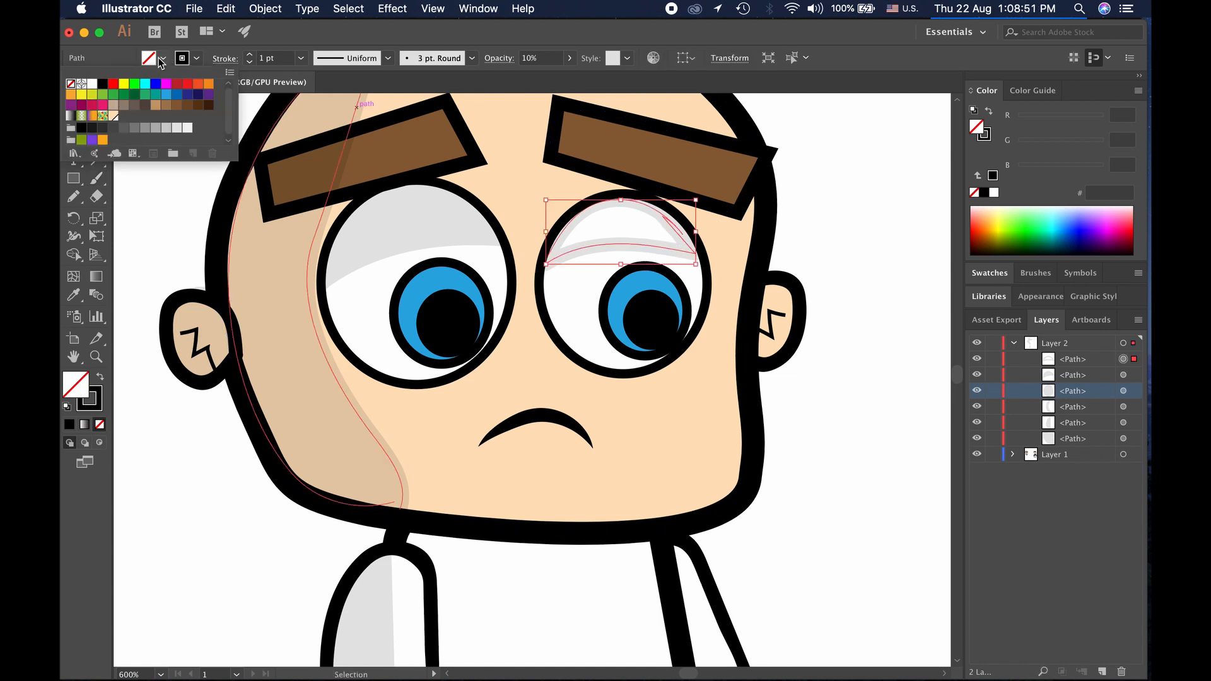
{"action": "left_click", "coordinate": [89, 129]}
{"action": "left_click", "coordinate": [135, 194]}
{"action": "left_click", "coordinate": [142, 195]}
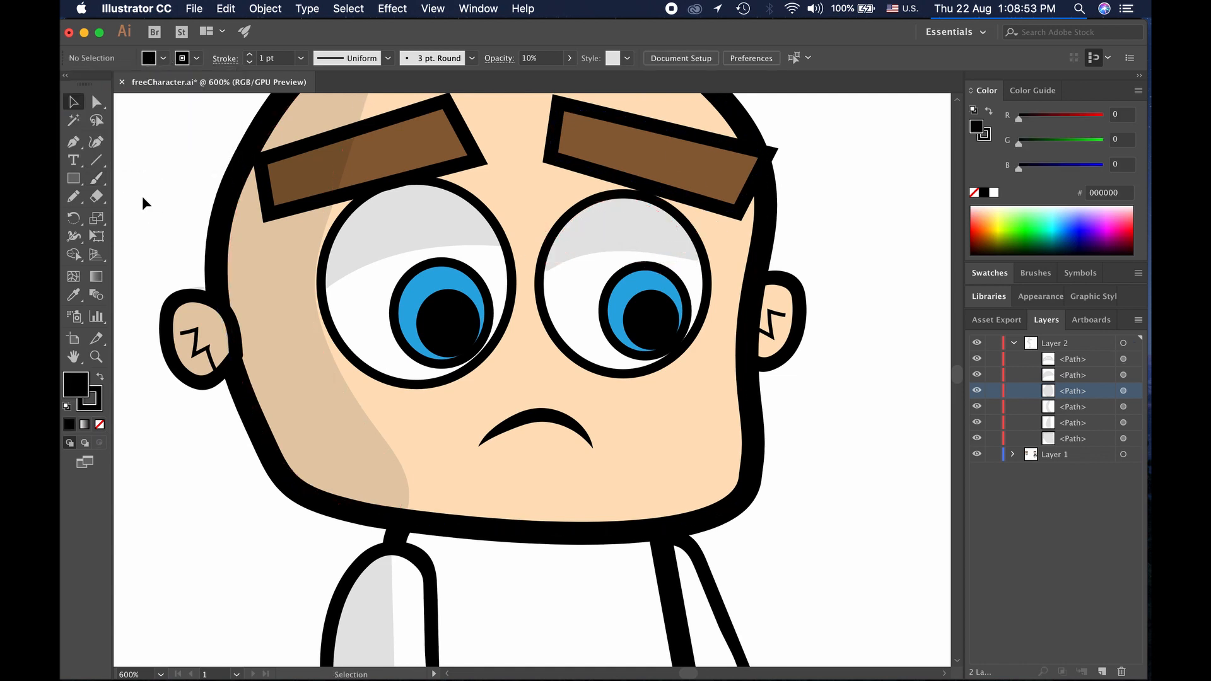
Paint a closed 10% opacity shadow outline down the outer side of the leg and shoe below the shaded hand
{"action": "scroll", "coordinate": [225, 539], "scroll_direction": "down", "scroll_amount": 3}
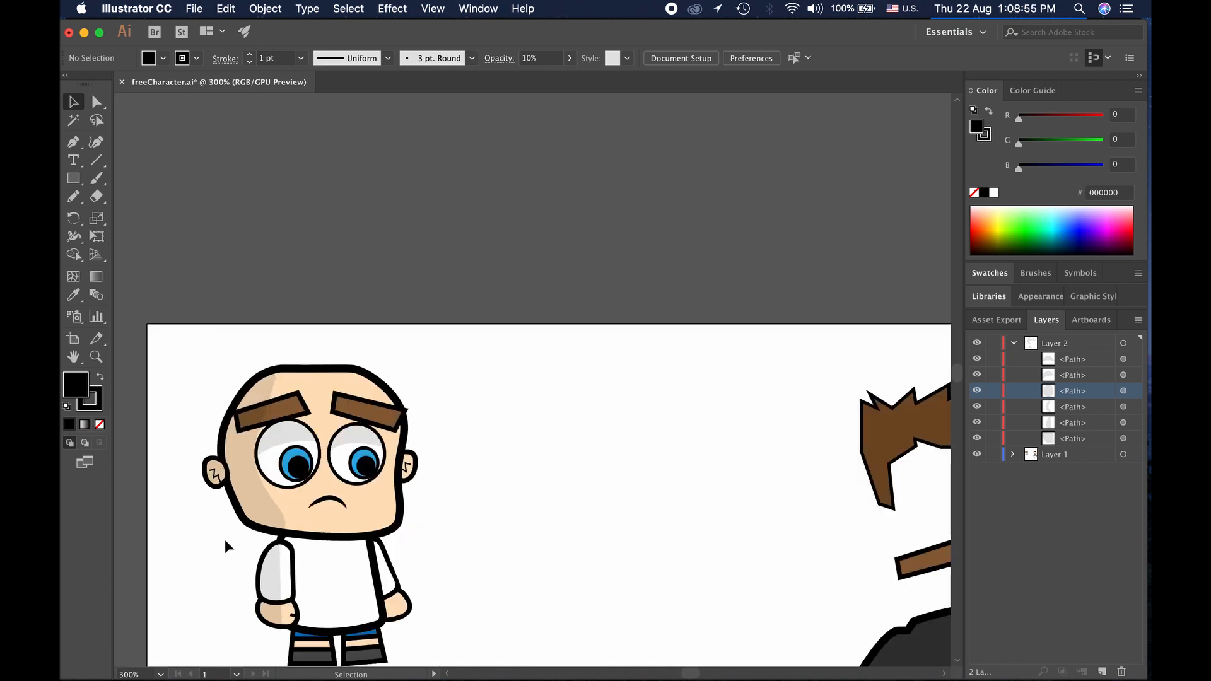
{"action": "left_click_drag", "start_coordinate": [493, 512], "coordinate": [586, 346]}
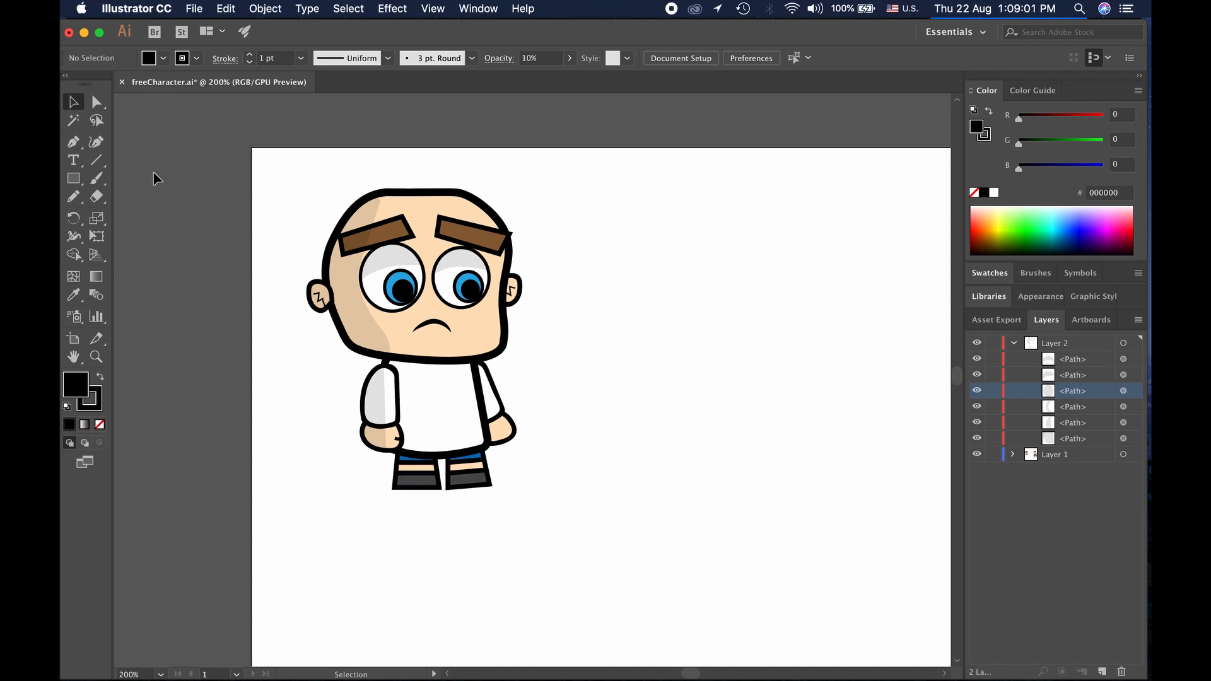
{"action": "left_click", "coordinate": [98, 180]}
{"action": "scroll", "coordinate": [414, 520], "scroll_direction": "up", "scroll_amount": 3}
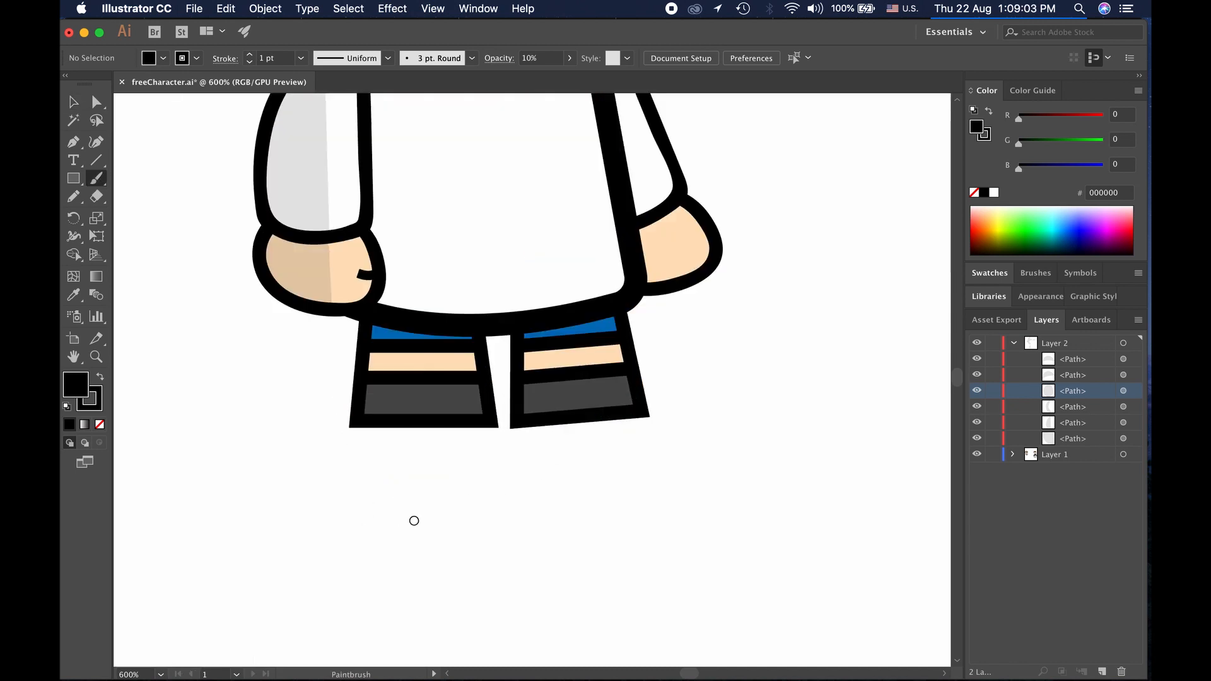
{"action": "mouse_move", "coordinate": [375, 406]}
{"action": "left_mouse_down"}
{"action": "mouse_move", "coordinate": [402, 406]}
{"action": "mouse_move", "coordinate": [384, 317]}
{"action": "mouse_move", "coordinate": [365, 398]}
{"action": "mouse_move", "coordinate": [392, 408]}
{"action": "left_mouse_up"}
Fill the shadow outline on the leg and shoe below the shaded hand with black
{"action": "left_click", "coordinate": [74, 102]}
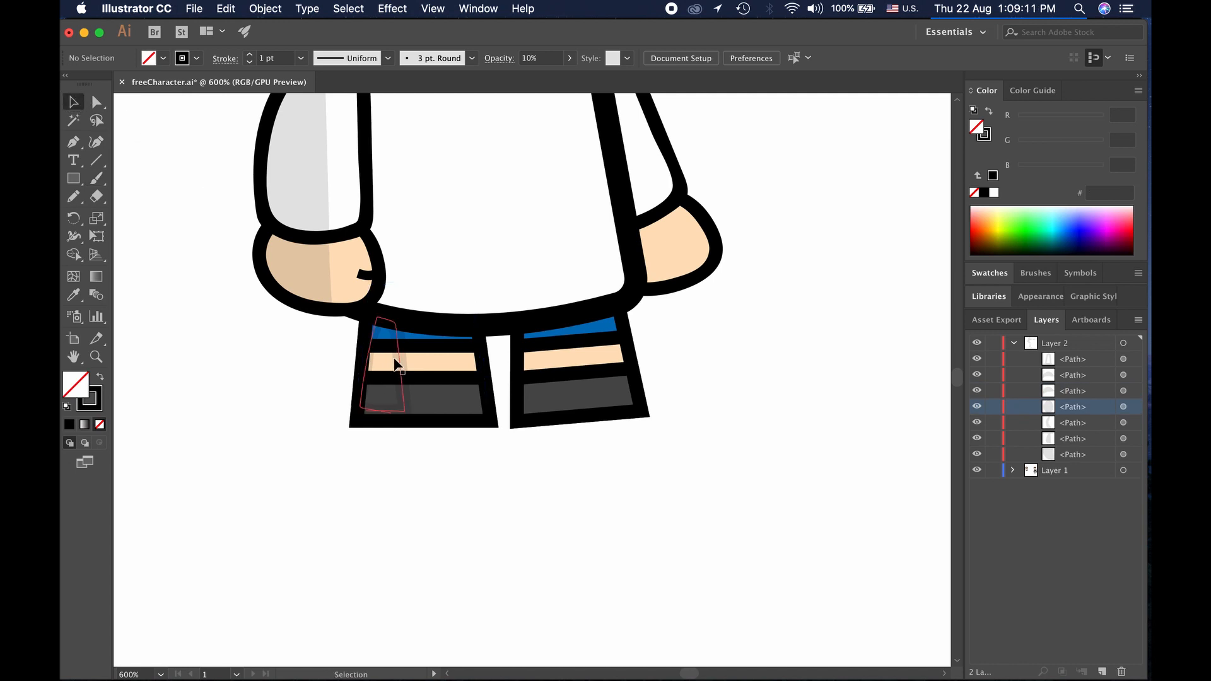
{"action": "left_click", "coordinate": [398, 364]}
{"action": "left_click", "coordinate": [163, 59]}
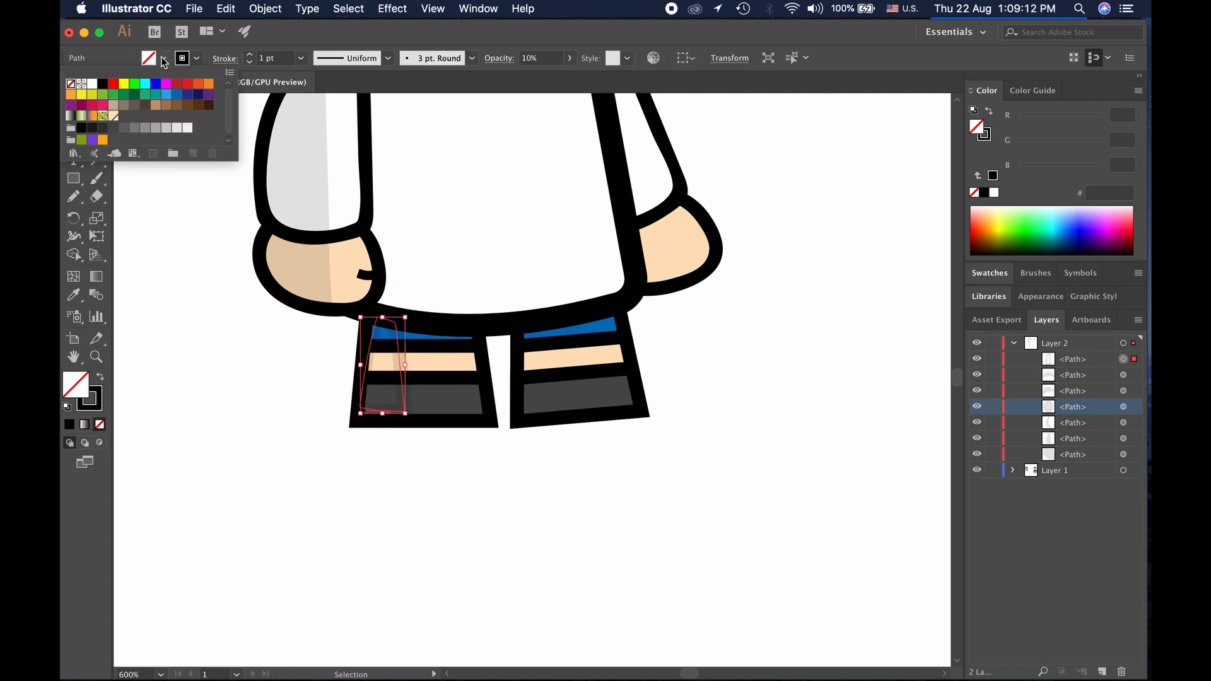
{"action": "left_click", "coordinate": [82, 128]}
{"action": "left_click", "coordinate": [237, 373]}
{"action": "left_click", "coordinate": [324, 497]}
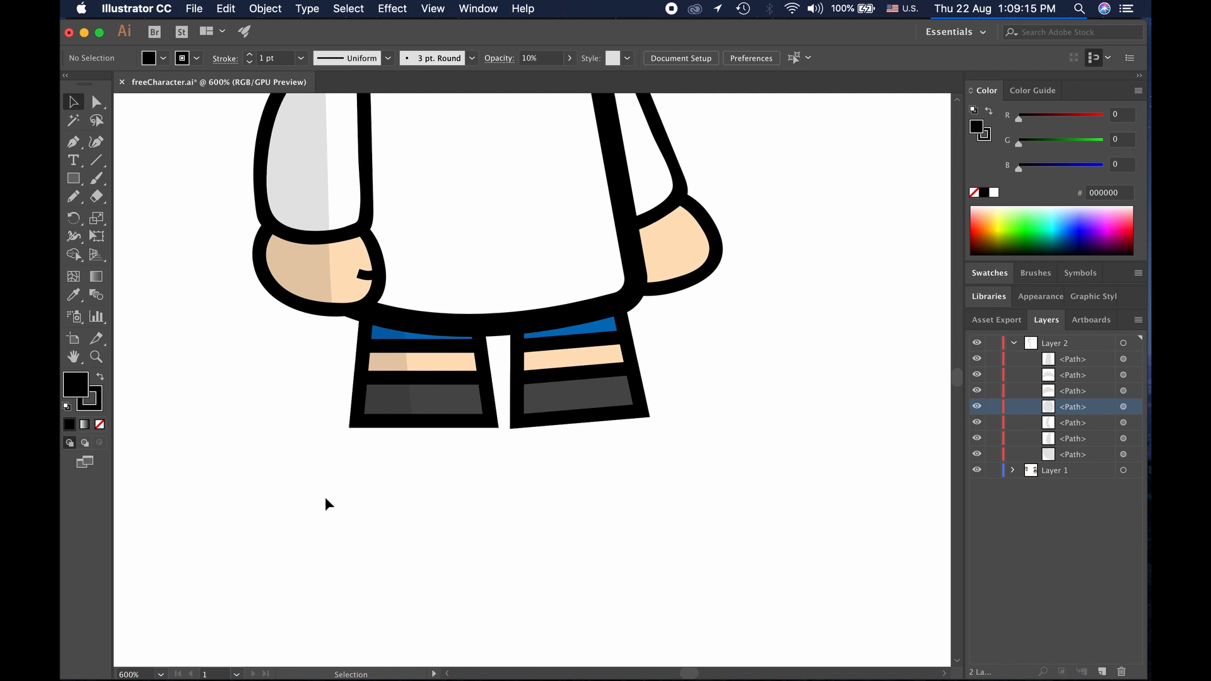
Move the face shadow's topmost anchor point up so the shadow reaches the head outline
{"action": "scroll", "coordinate": [324, 497], "scroll_direction": "up", "scroll_amount": 5}
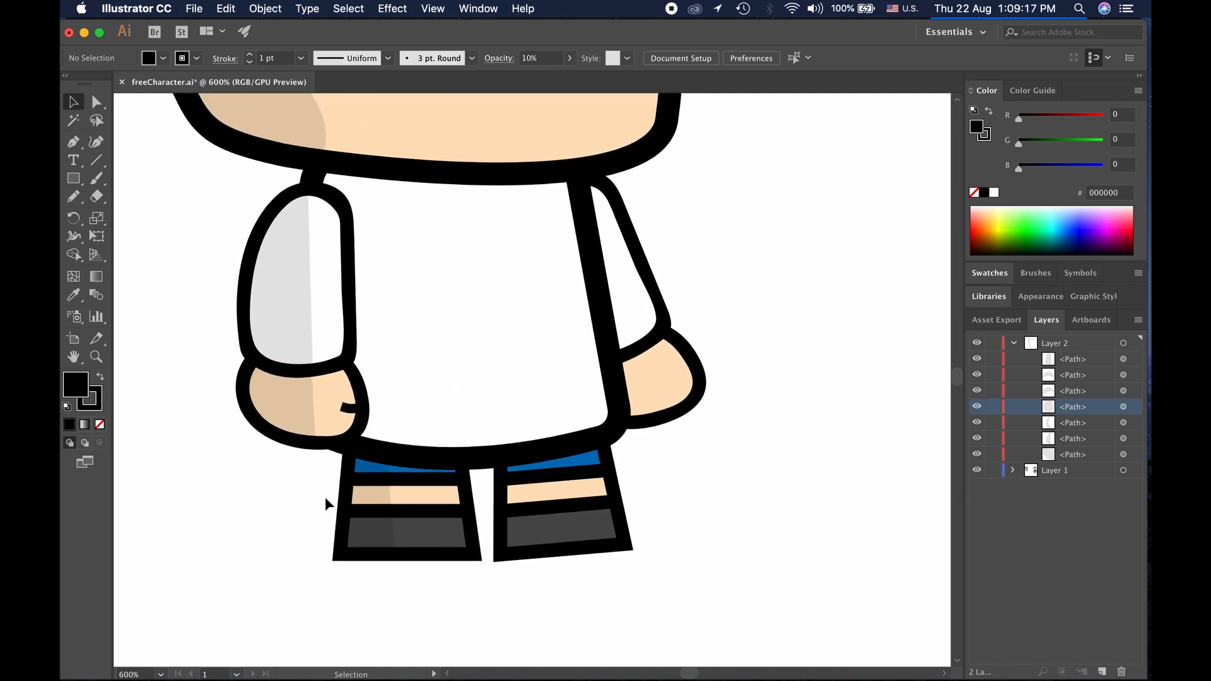
{"action": "scroll", "coordinate": [324, 502], "scroll_direction": "up", "scroll_amount": 1}
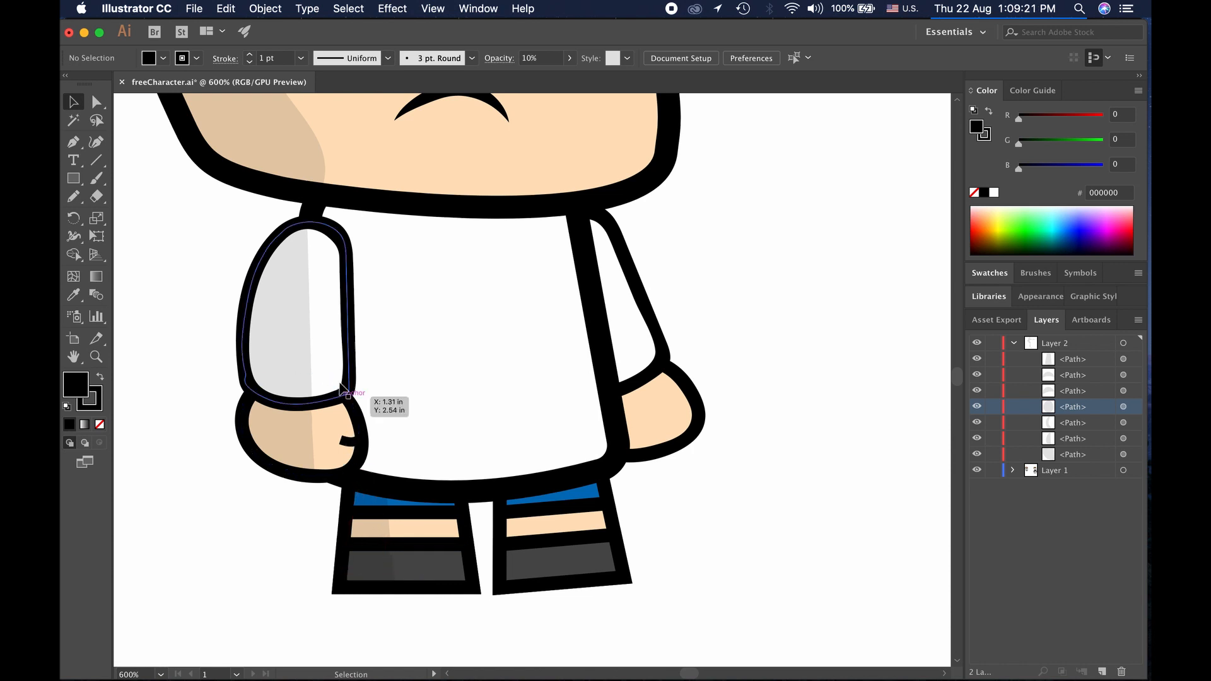
{"action": "scroll", "coordinate": [381, 355], "scroll_direction": "up", "scroll_amount": 8}
{"action": "scroll", "coordinate": [381, 354], "scroll_direction": "up", "scroll_amount": 8}
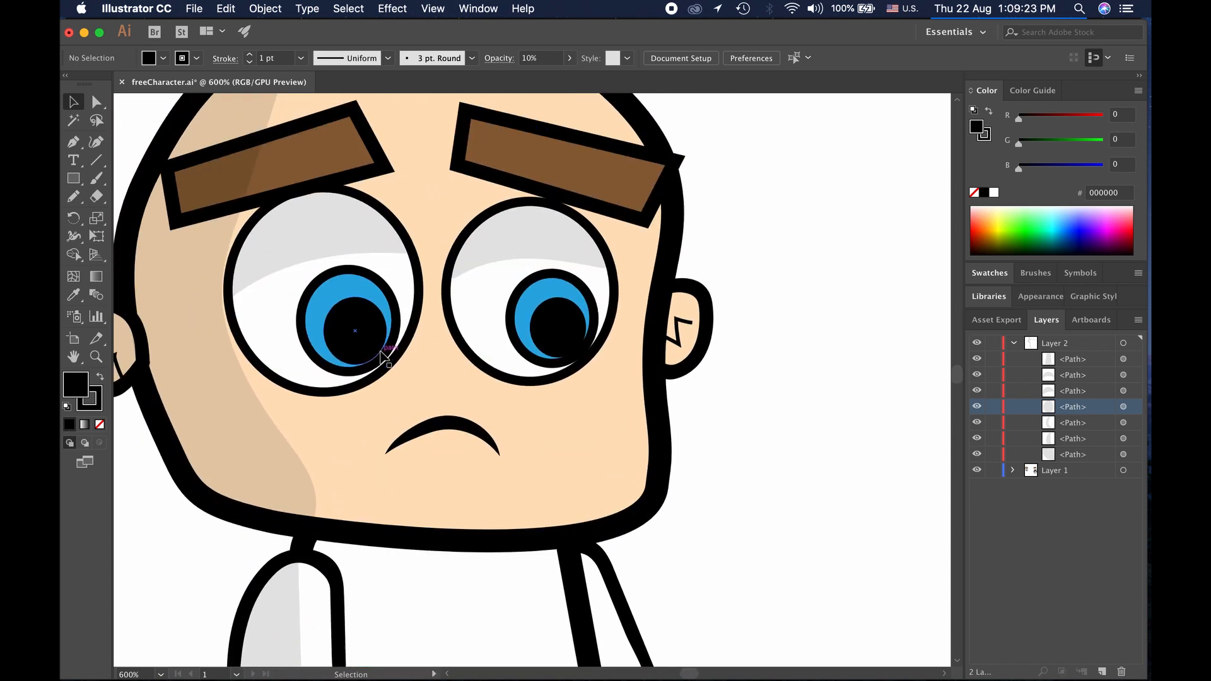
{"action": "scroll", "coordinate": [380, 357], "scroll_direction": "up", "scroll_amount": 2}
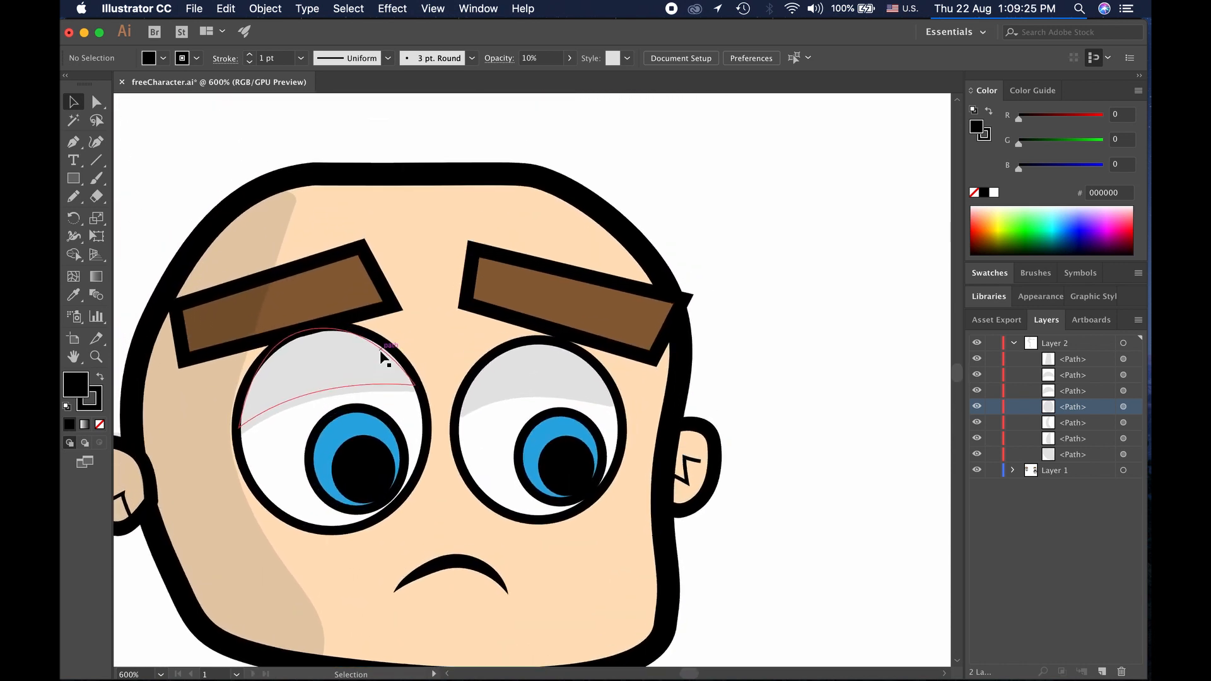
{"action": "left_click", "coordinate": [95, 102]}
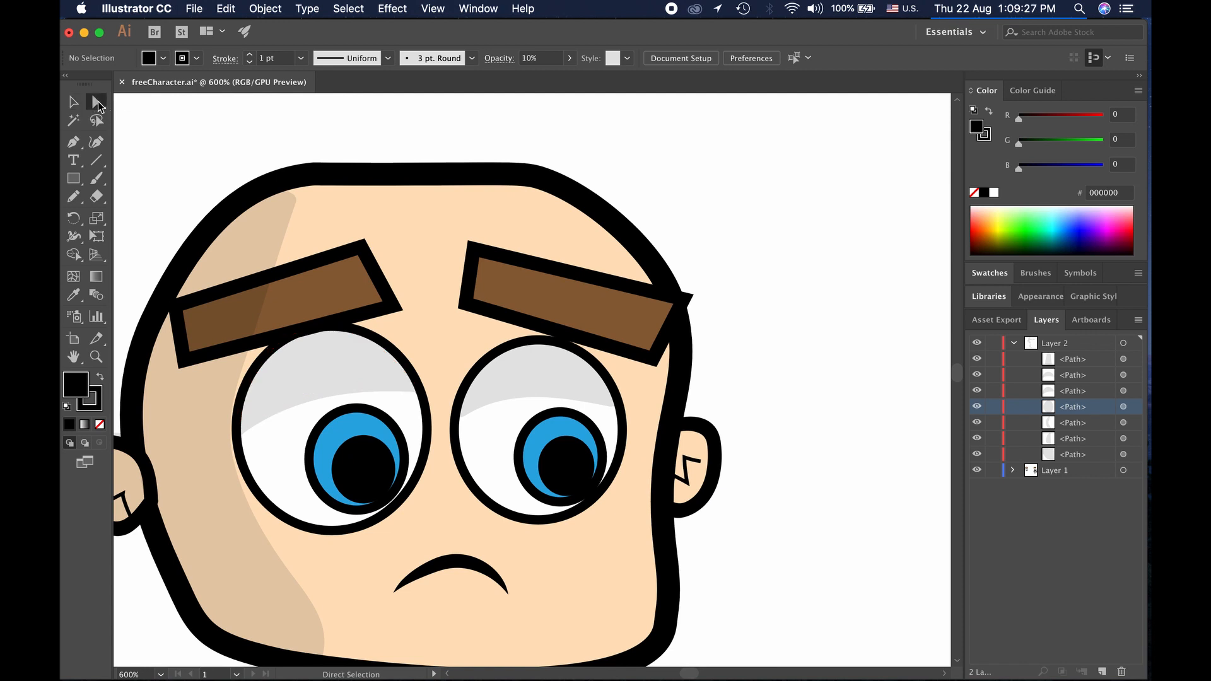
{"action": "left_click_drag", "start_coordinate": [291, 198], "coordinate": [293, 179]}
{"action": "left_click", "coordinate": [218, 161]}
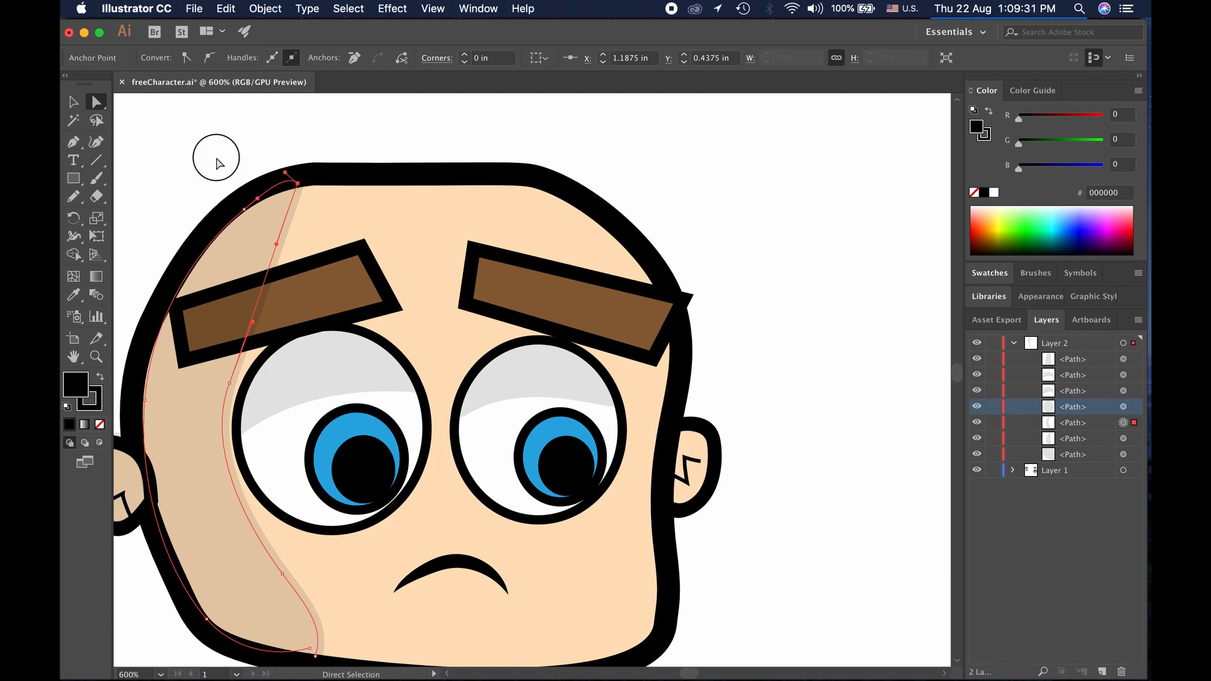
Paint a closed shadow outline over the inner upper part of the eyebrow above the smaller eye and fill it with black
{"action": "scroll", "coordinate": [259, 353], "scroll_direction": "down", "scroll_amount": 3}
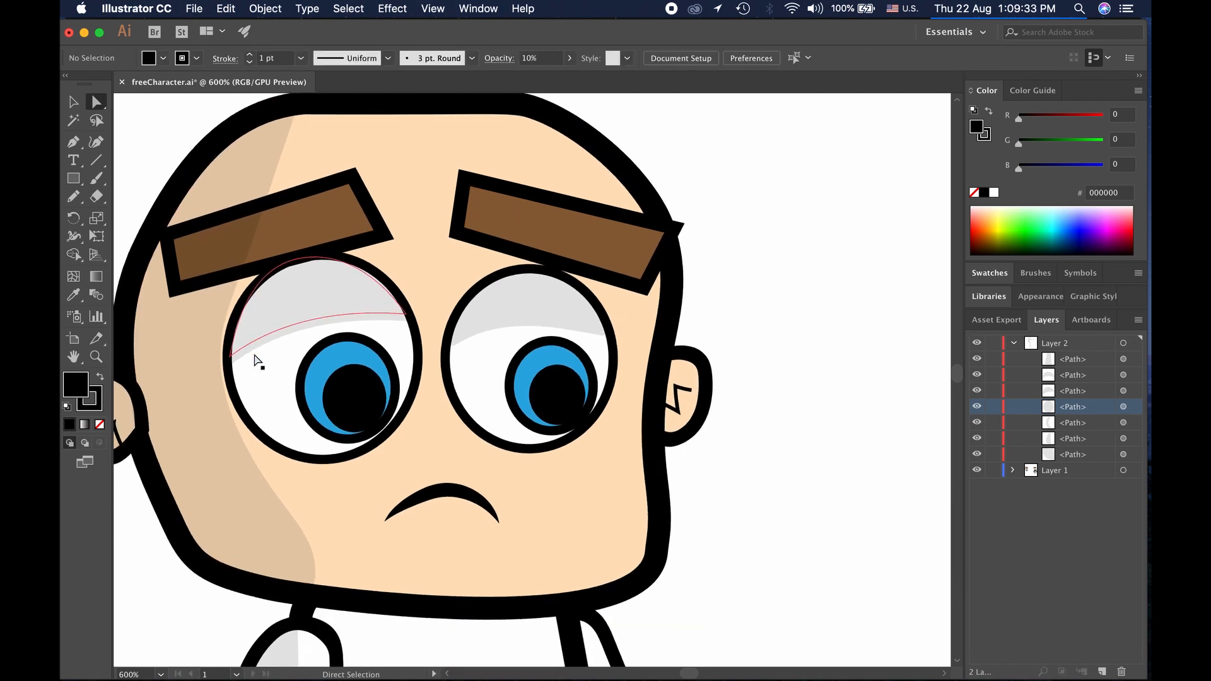
{"action": "scroll", "coordinate": [258, 360], "scroll_direction": "down", "scroll_amount": 4}
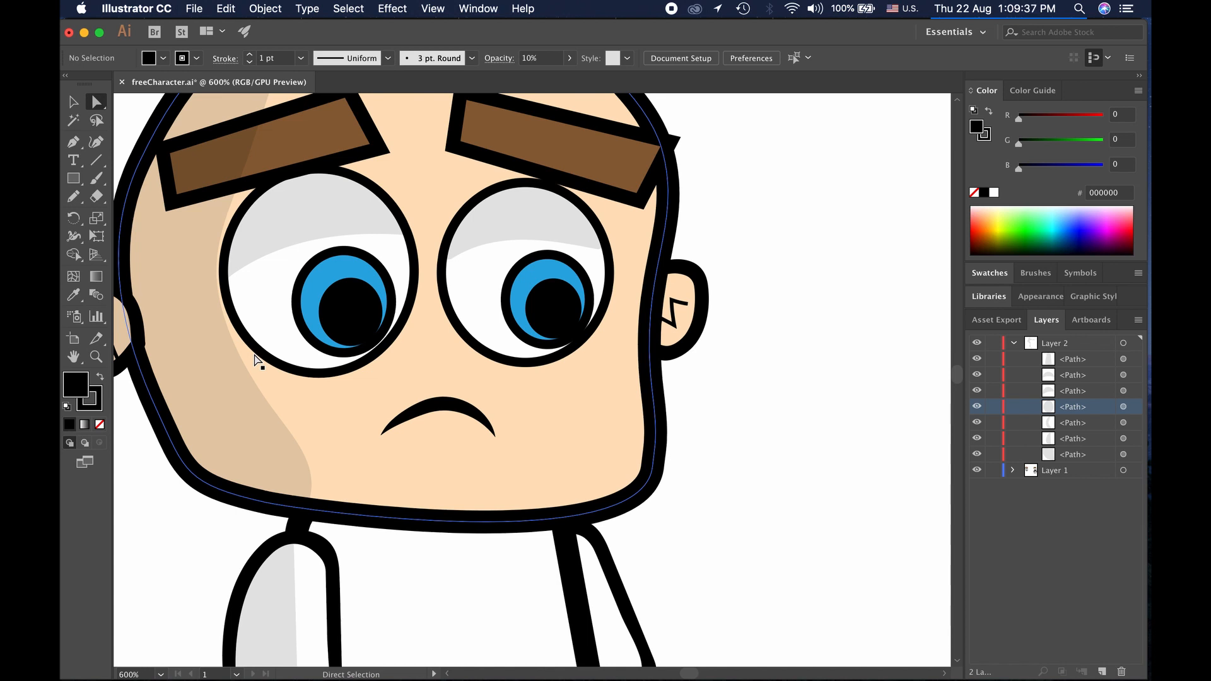
{"action": "scroll", "coordinate": [255, 359], "scroll_direction": "up", "scroll_amount": 1}
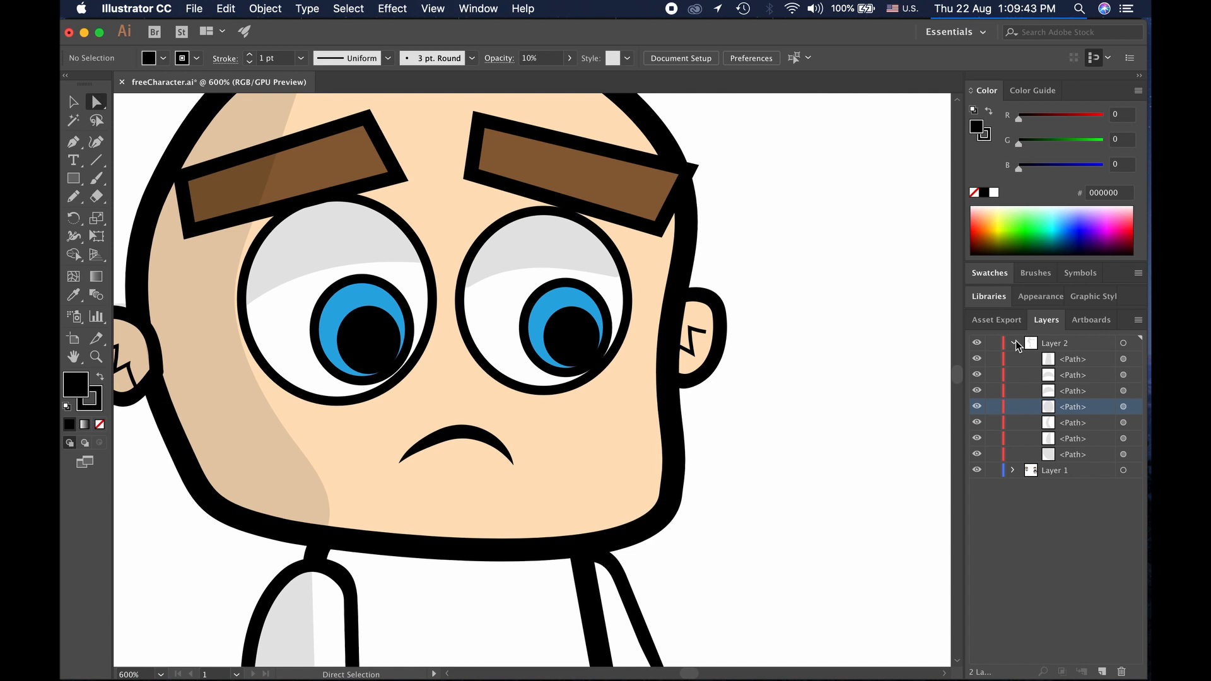
{"action": "scroll", "coordinate": [876, 475], "scroll_direction": "left", "scroll_amount": 3}
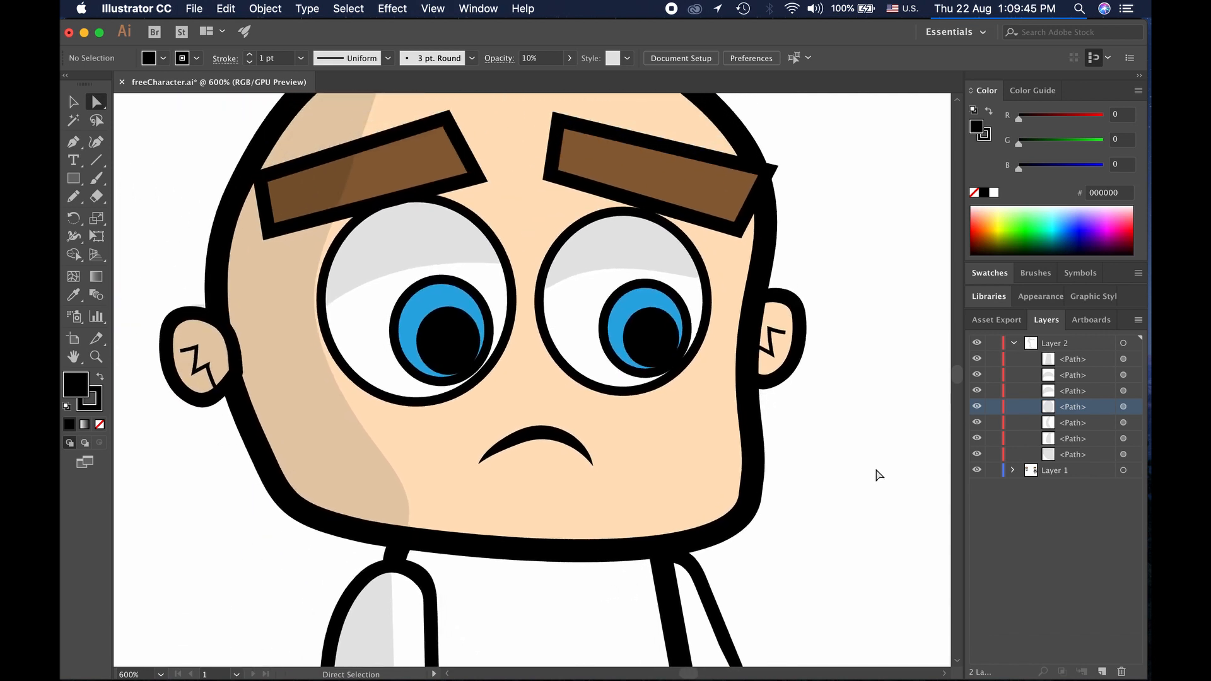
{"action": "scroll", "coordinate": [878, 475], "scroll_direction": "up", "scroll_amount": 4}
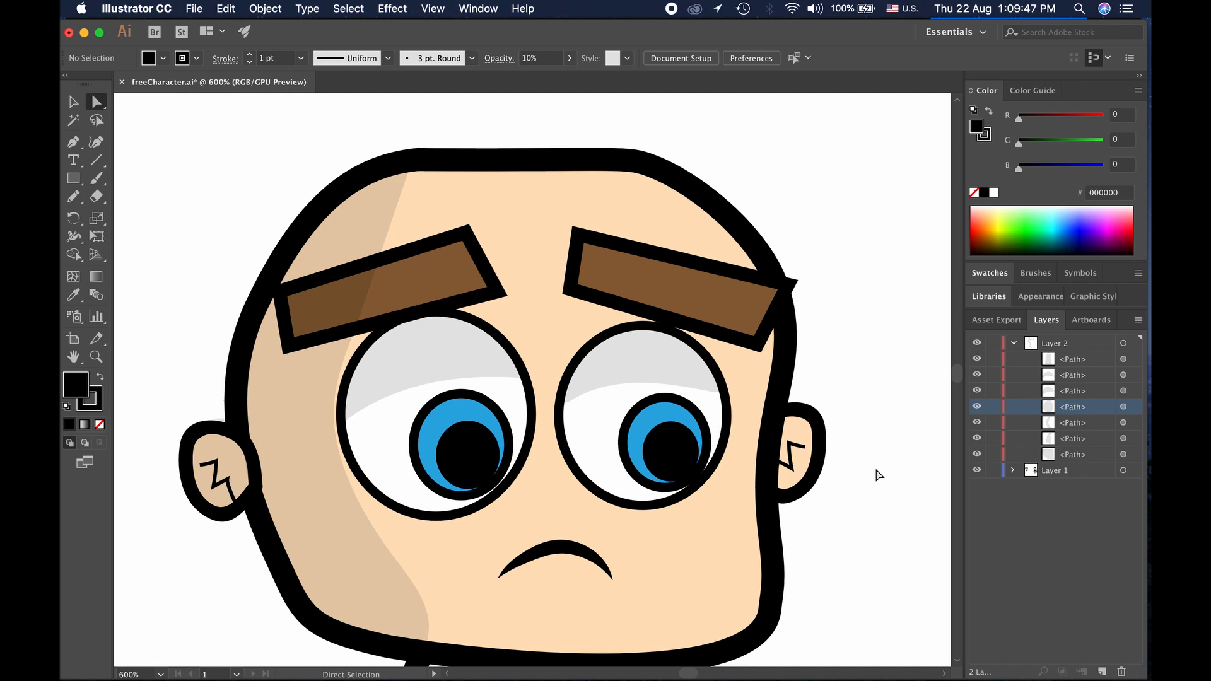
{"action": "scroll", "coordinate": [879, 475], "scroll_direction": "right", "scroll_amount": 1}
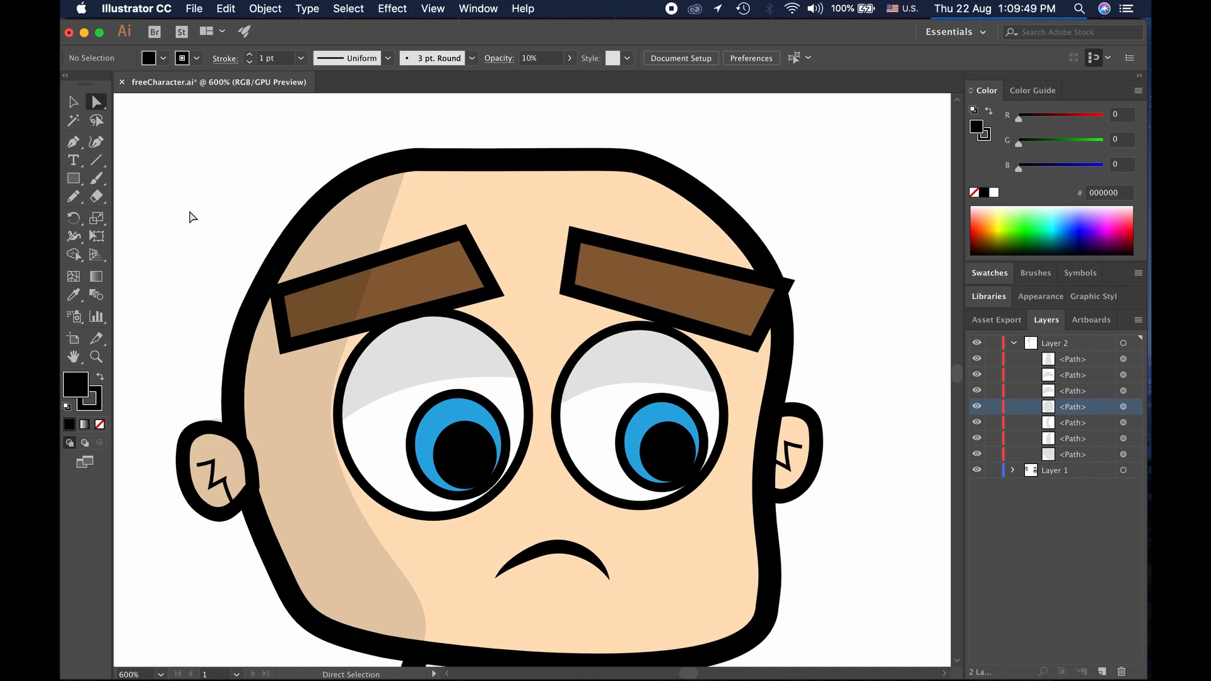
{"action": "left_click", "coordinate": [101, 180]}
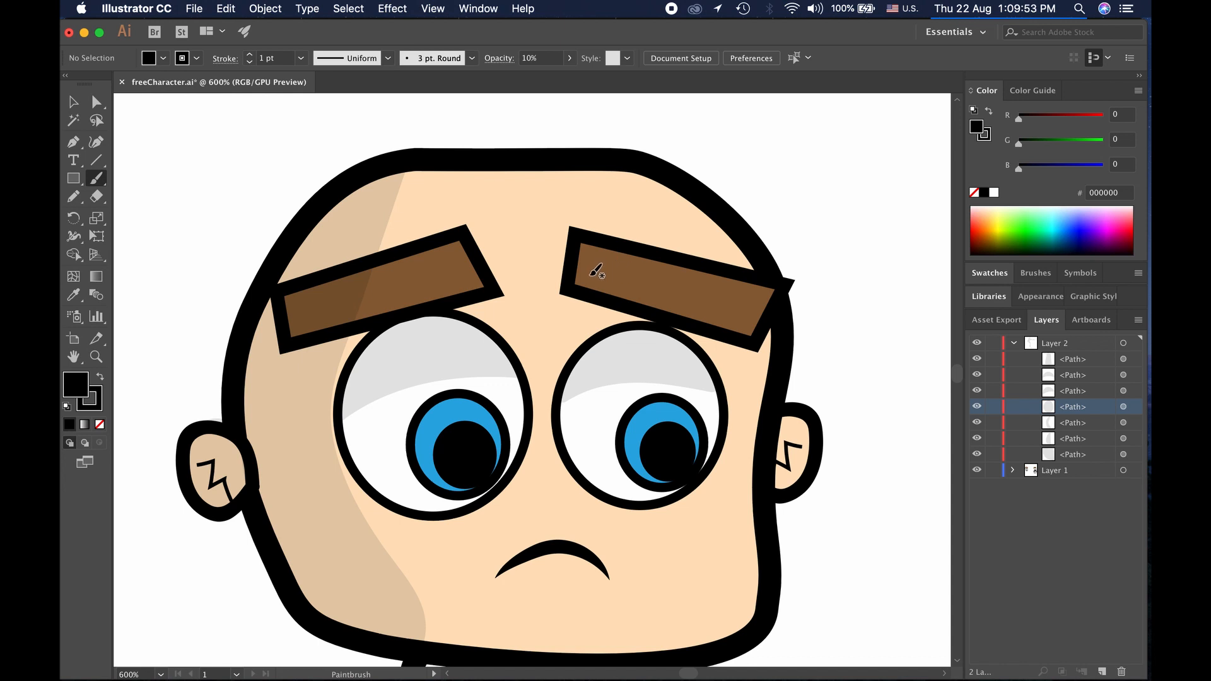
{"action": "mouse_move", "coordinate": [579, 265]}
{"action": "left_mouse_down"}
{"action": "mouse_move", "coordinate": [662, 274]}
{"action": "mouse_move", "coordinate": [681, 290]}
{"action": "mouse_move", "coordinate": [692, 268]}
{"action": "mouse_move", "coordinate": [577, 242]}
{"action": "mouse_move", "coordinate": [575, 263]}
{"action": "left_mouse_up"}
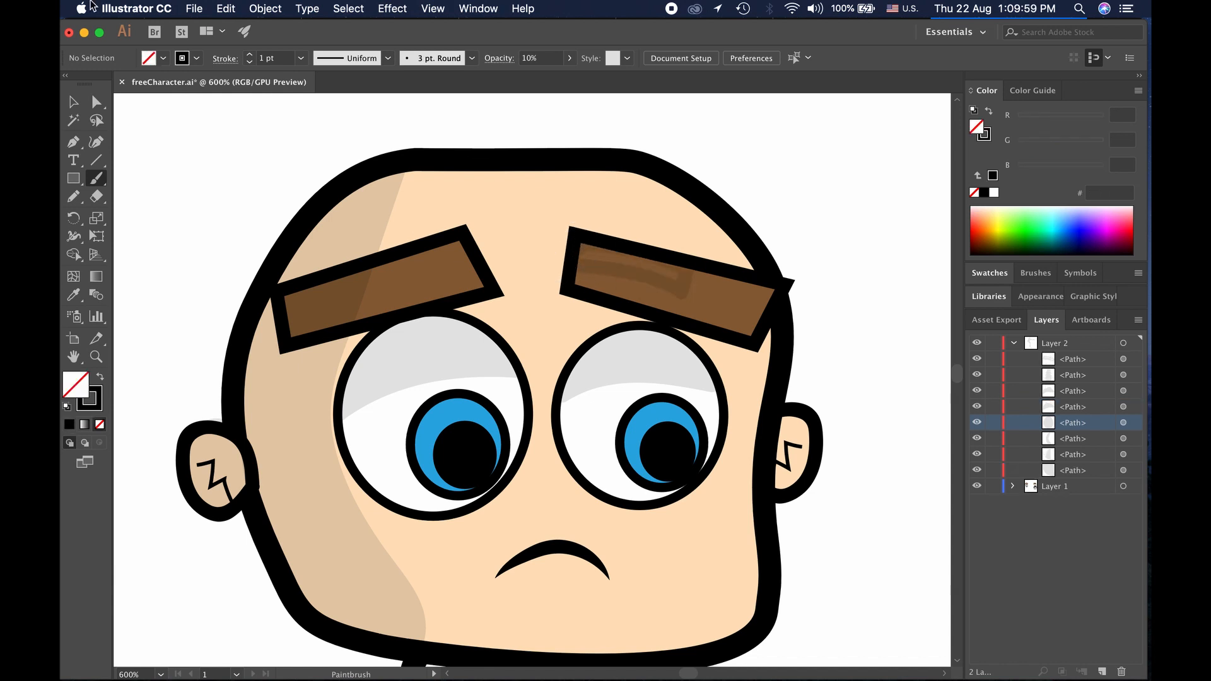
{"action": "key", "text": "v"}
{"action": "left_click", "coordinate": [632, 287]}
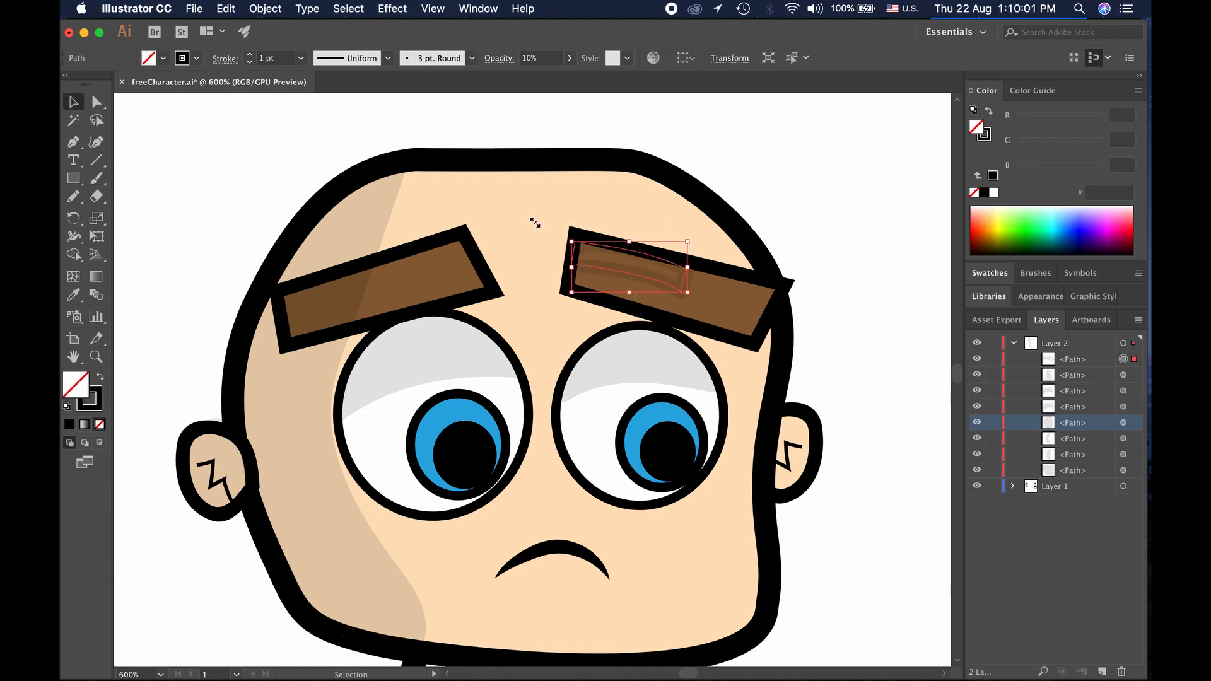
{"action": "left_click", "coordinate": [163, 57]}
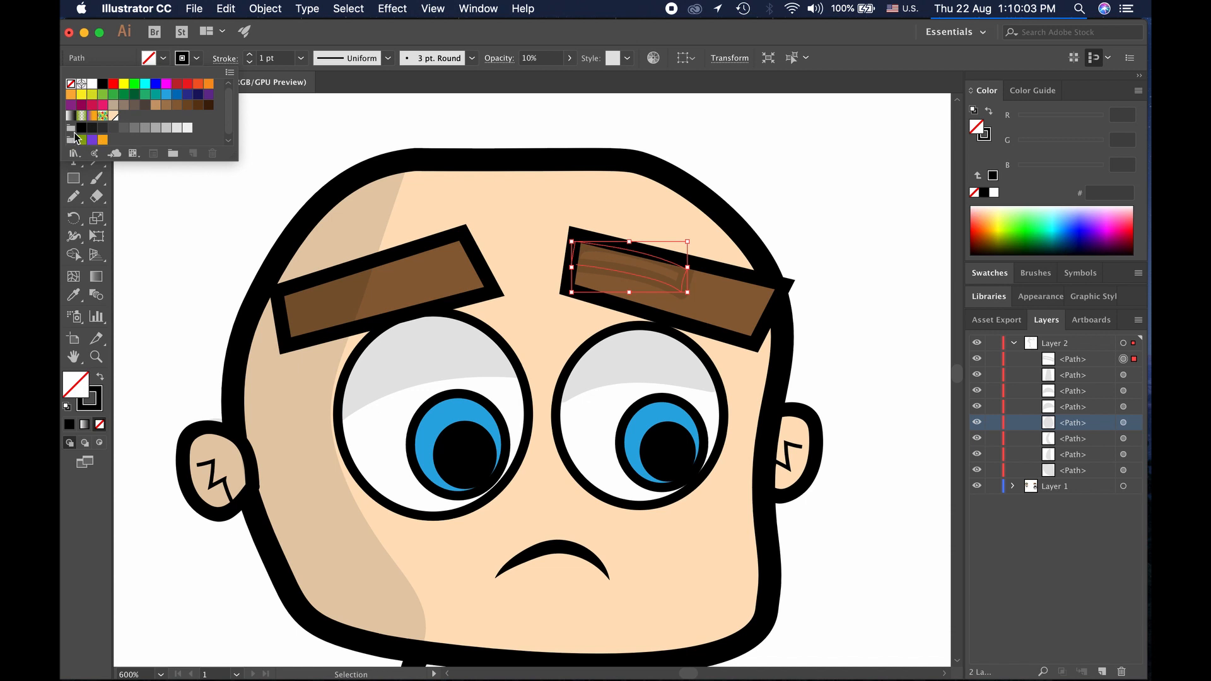
{"action": "left_click", "coordinate": [80, 128]}
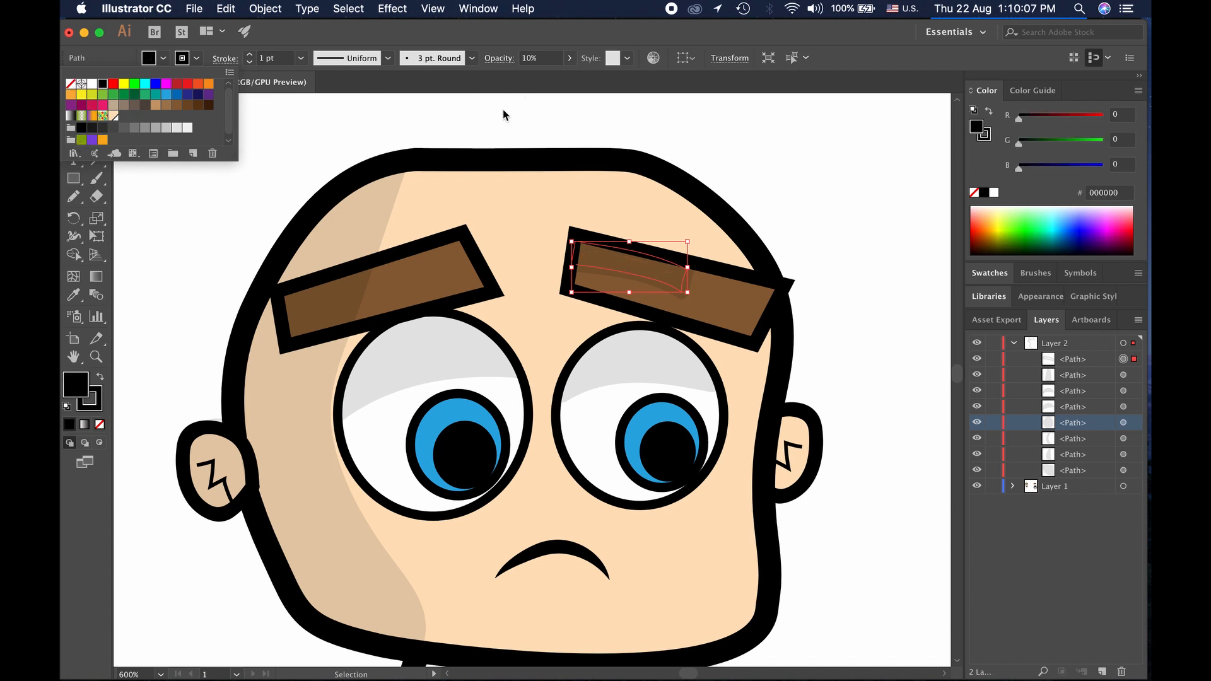
Set the opacity of the shadow on the smaller eye's eyebrow to 50%
{"action": "left_click", "coordinate": [546, 58]}
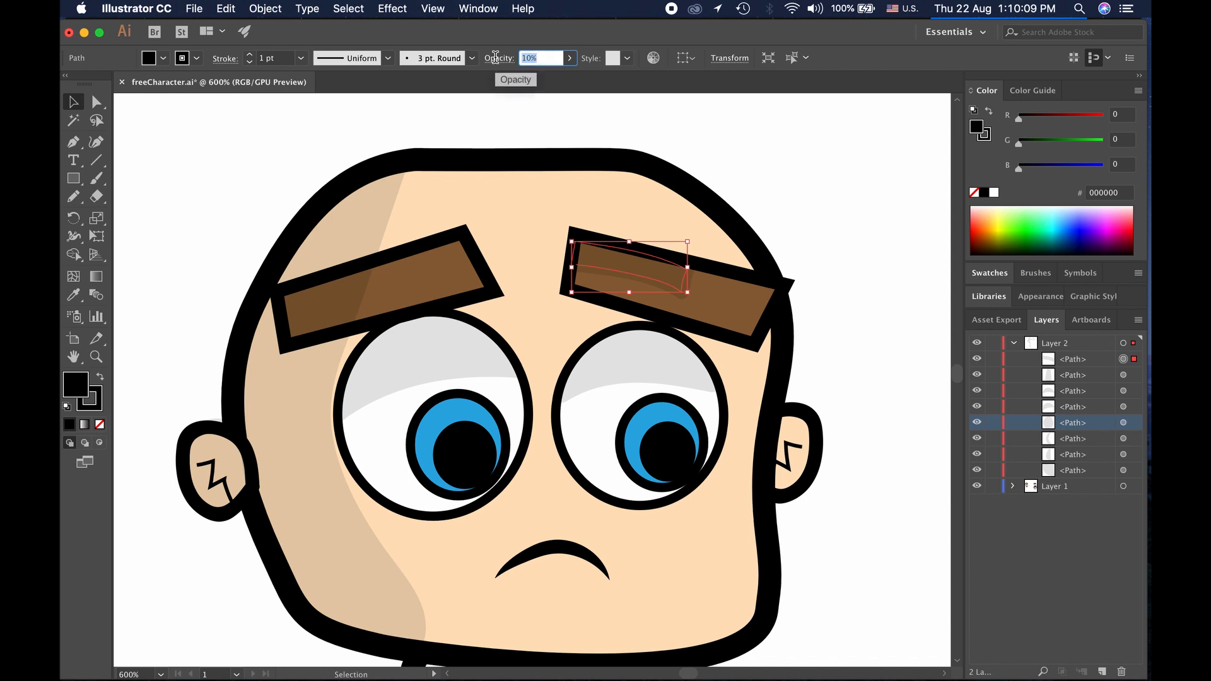
{"action": "type", "text": "50"}
{"action": "key", "text": "Return"}
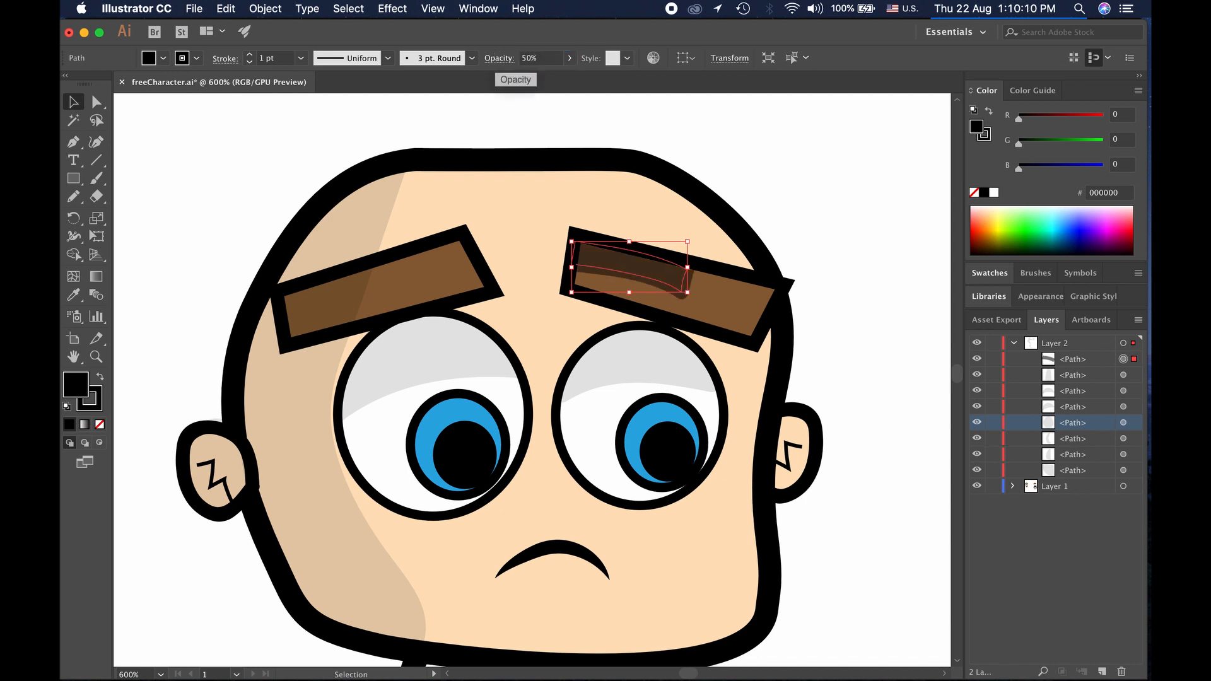
{"action": "left_click", "coordinate": [766, 194]}
Paint a closed 50% opacity shadow outline on the inner end of the larger eye's eyebrow and fill it with black
{"action": "left_click", "coordinate": [96, 181]}
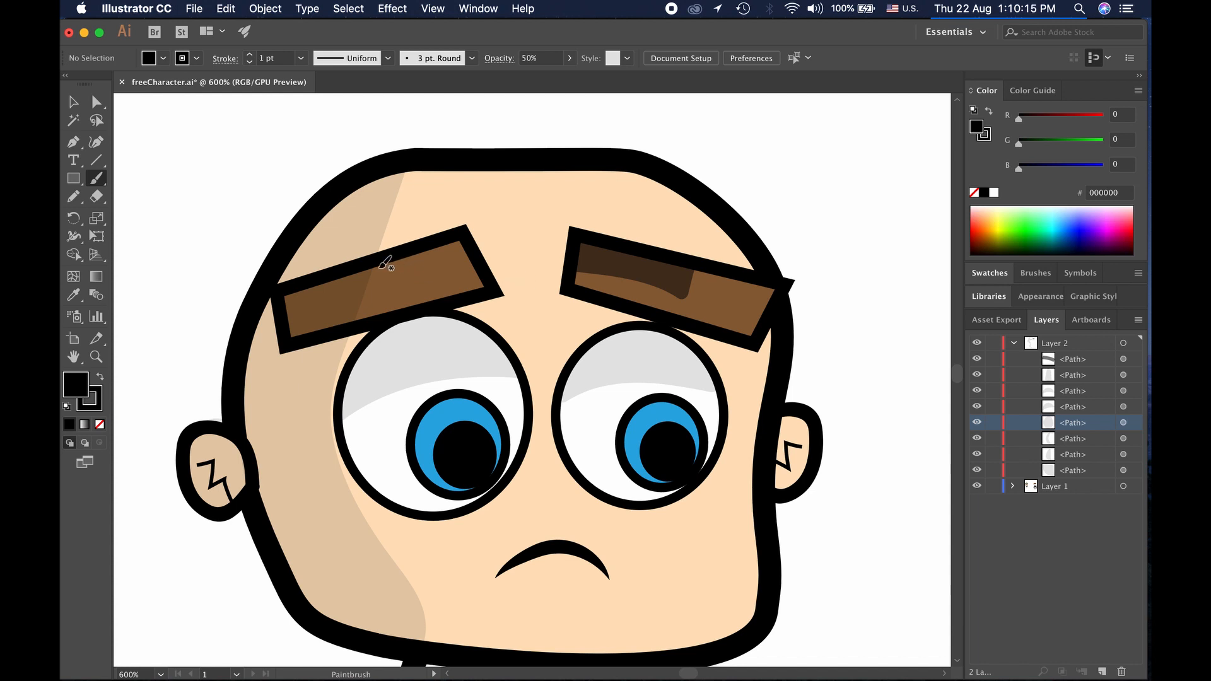
{"action": "mouse_move", "coordinate": [386, 264]}
{"action": "left_mouse_down"}
{"action": "mouse_move", "coordinate": [374, 267]}
{"action": "mouse_move", "coordinate": [379, 286]}
{"action": "mouse_move", "coordinate": [470, 251]}
{"action": "mouse_move", "coordinate": [376, 264]}
{"action": "left_mouse_up"}
{"action": "left_click", "coordinate": [73, 103]}
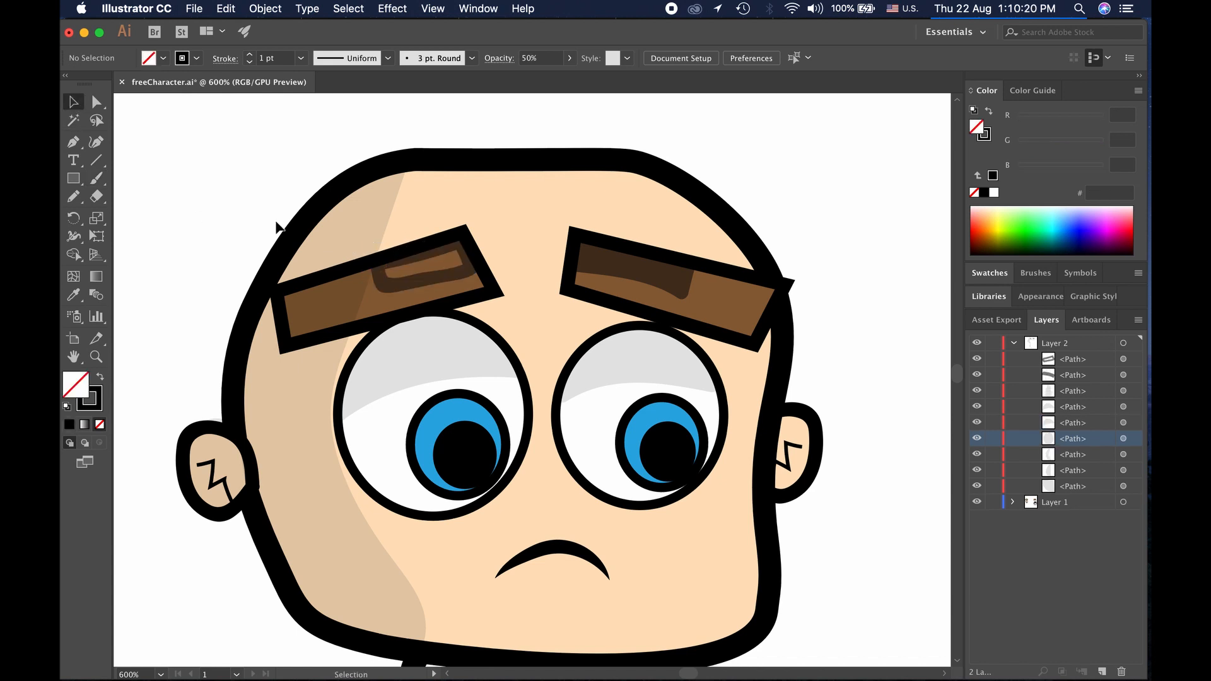
{"action": "left_click", "coordinate": [392, 276]}
{"action": "left_click", "coordinate": [163, 59]}
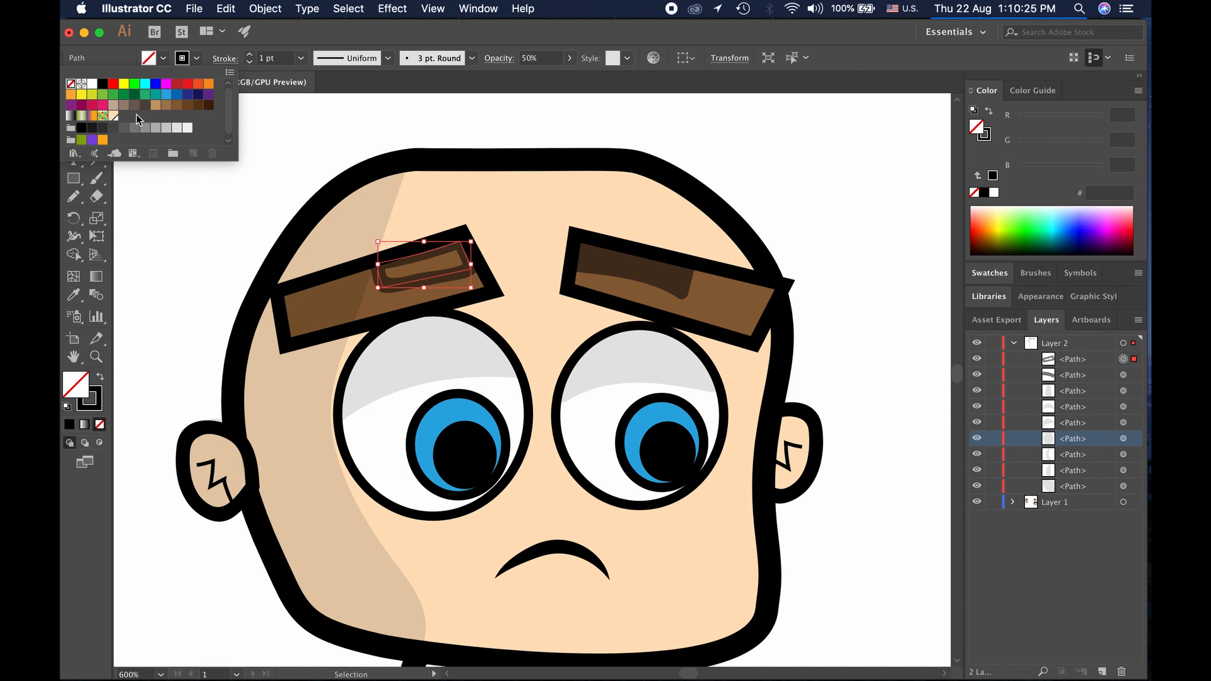
{"action": "left_click", "coordinate": [82, 128]}
{"action": "left_click", "coordinate": [171, 257]}
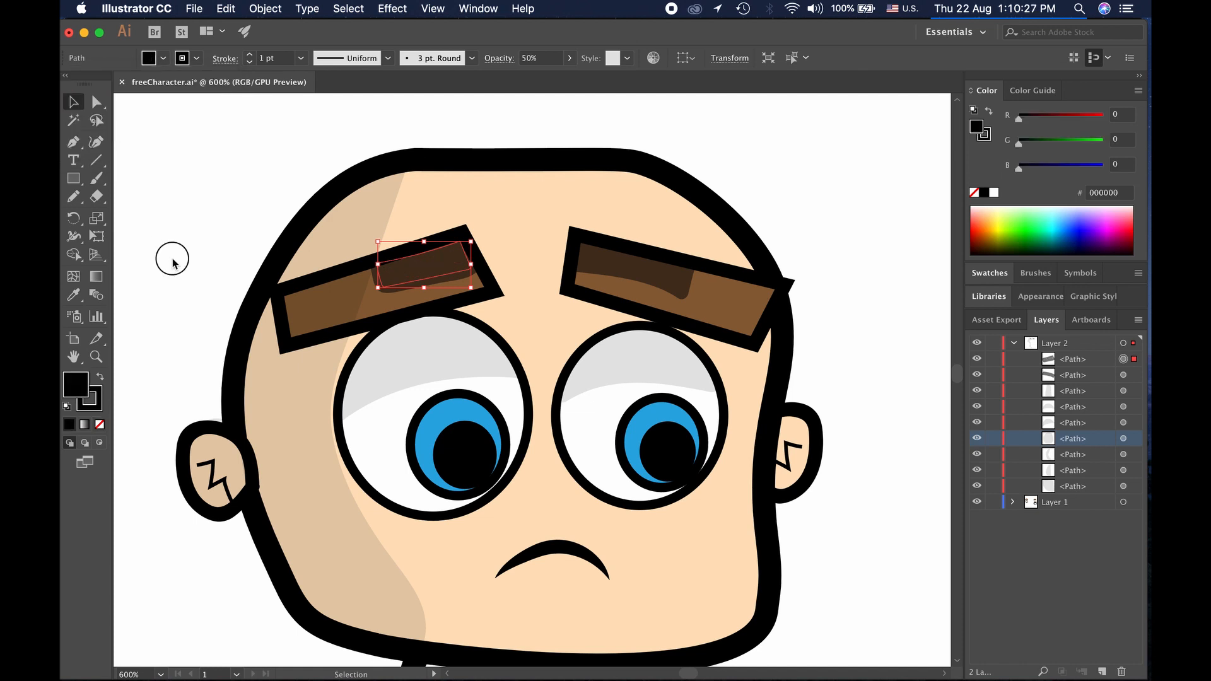
{"action": "left_click", "coordinate": [165, 279]}
Review the whole shaded character and save the freeCharacter.ai document
{"action": "scroll", "coordinate": [282, 413], "scroll_direction": "down", "scroll_amount": 4}
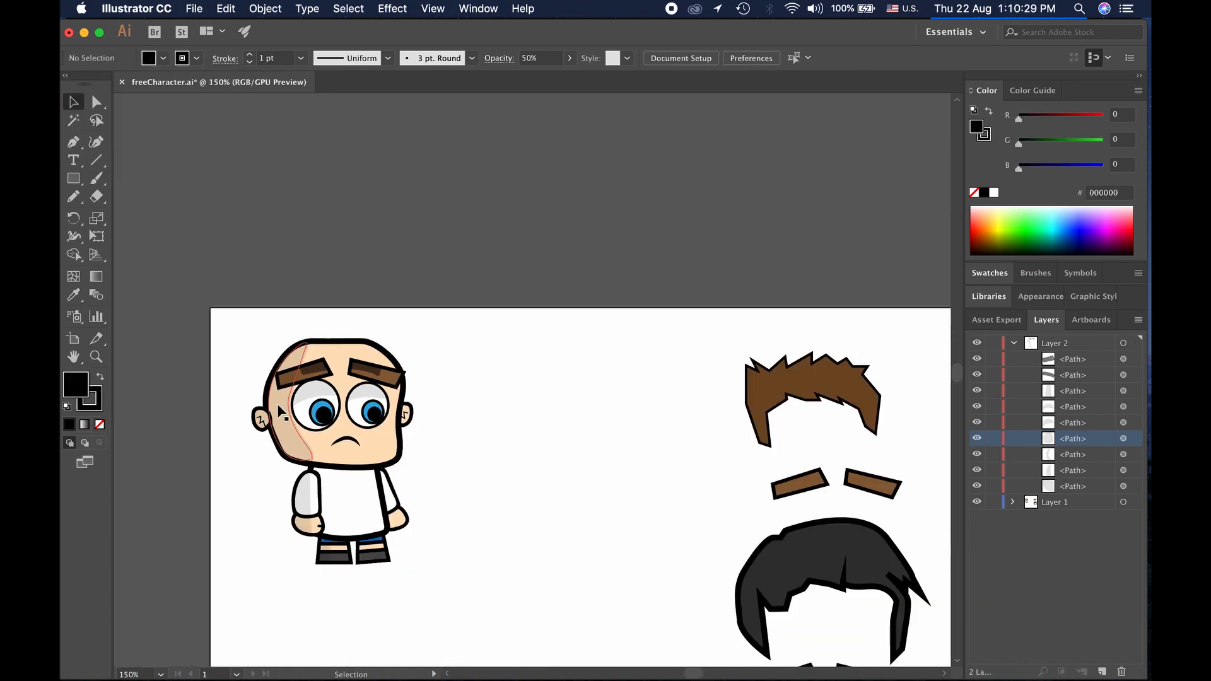
{"action": "mouse_move", "coordinate": [425, 460]}
{"action": "left_mouse_down"}
{"action": "mouse_move", "coordinate": [534, 411]}
{"action": "mouse_move", "coordinate": [604, 401]}
{"action": "left_mouse_up"}
{"action": "key", "text": "super+equal"}
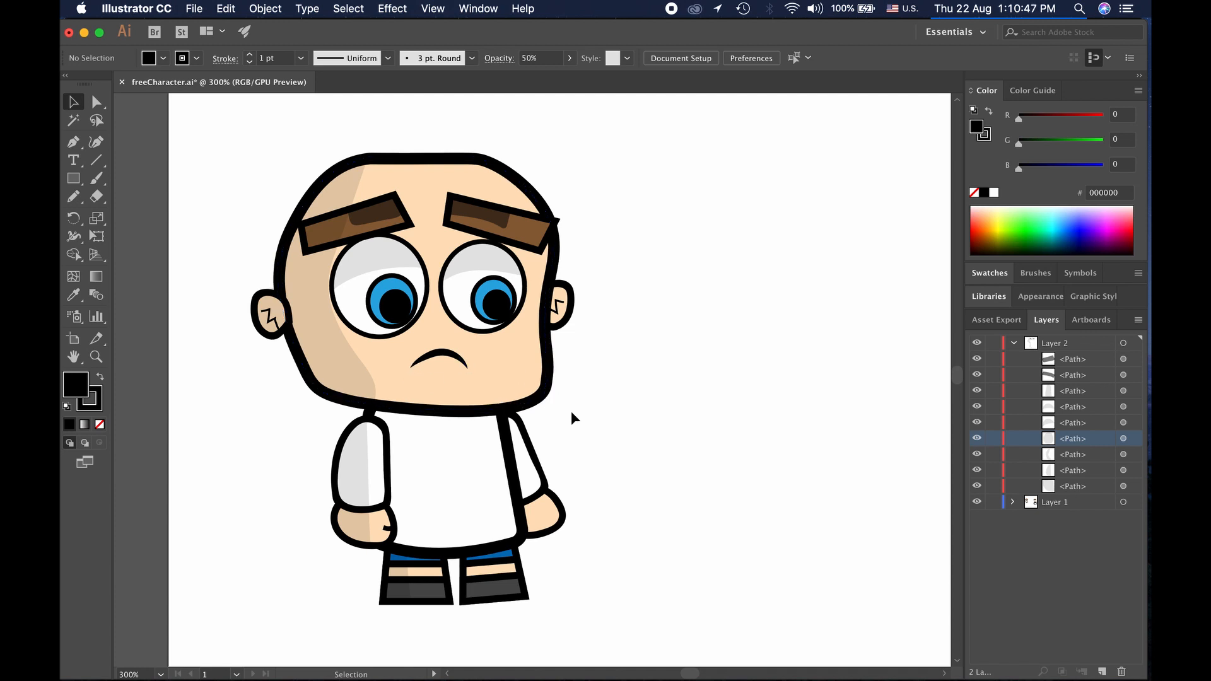
{"action": "key", "text": "a"}
{"action": "key", "text": "super+s"}
Collapse Layer 2 and paste a copy of the entire shaded character onto the artboard
{"action": "key", "text": "space"}
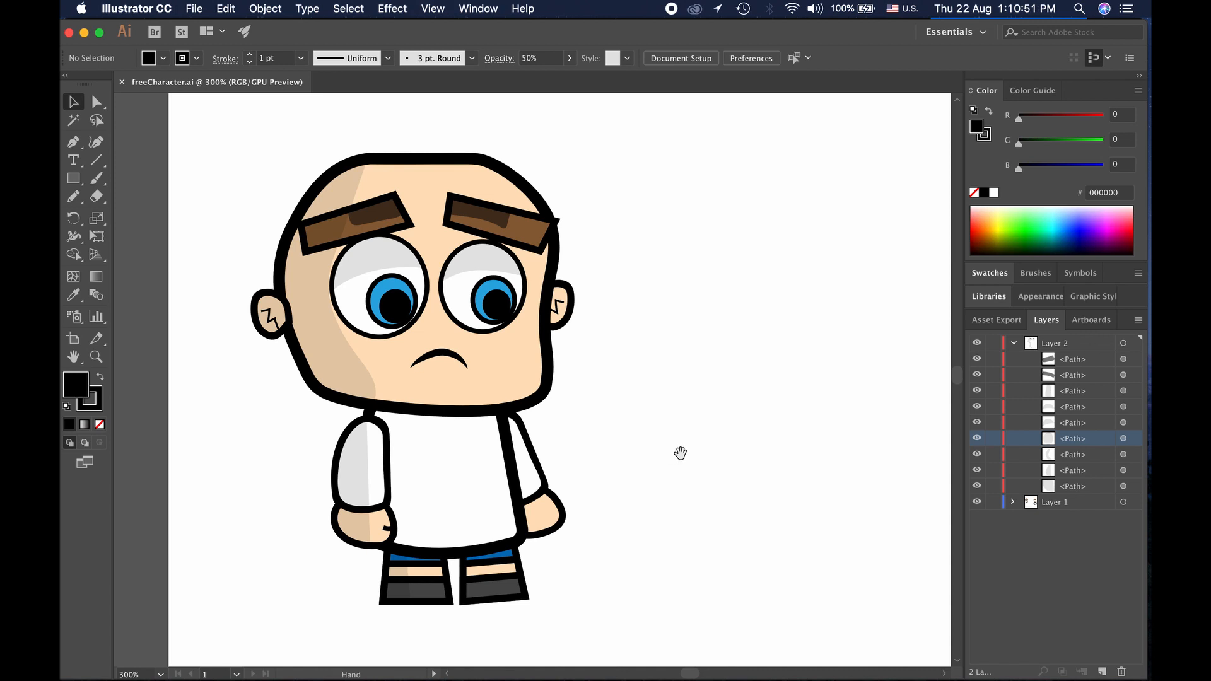
{"action": "left_click_drag", "start_coordinate": [681, 454], "coordinate": [637, 403]}
{"action": "scroll", "coordinate": [638, 403], "scroll_direction": "down", "scroll_amount": 2}
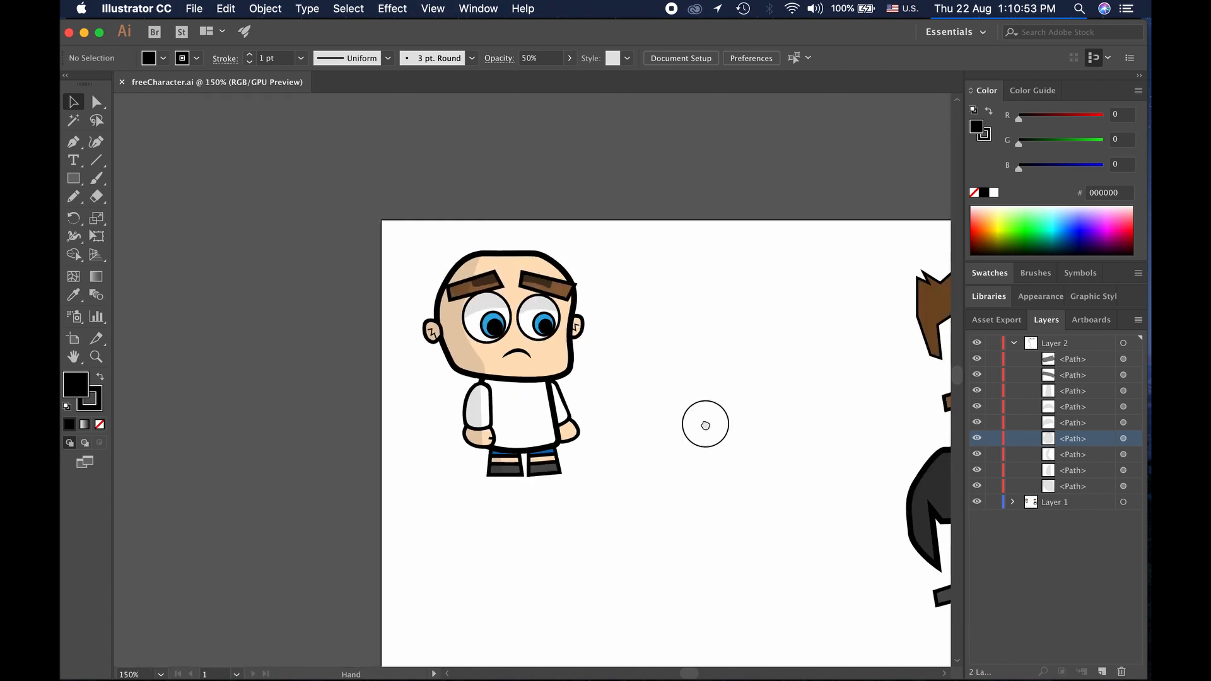
{"action": "left_click_drag", "start_coordinate": [703, 424], "coordinate": [497, 354]}
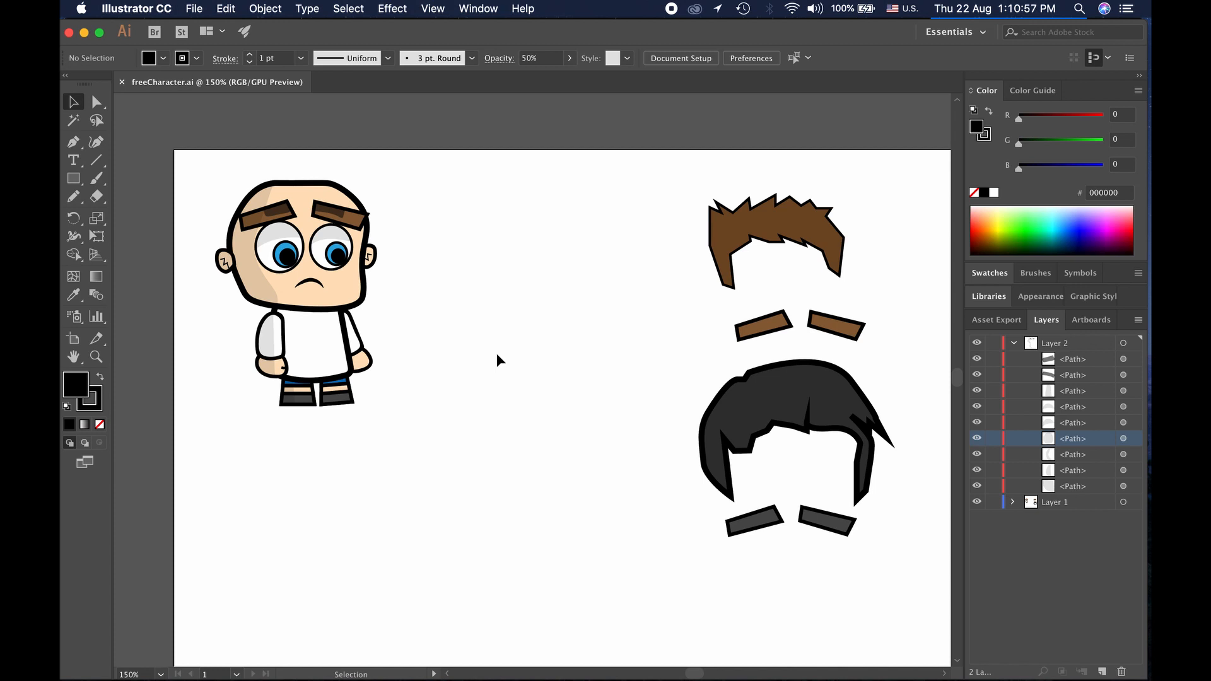
{"action": "left_click", "coordinate": [1013, 343]}
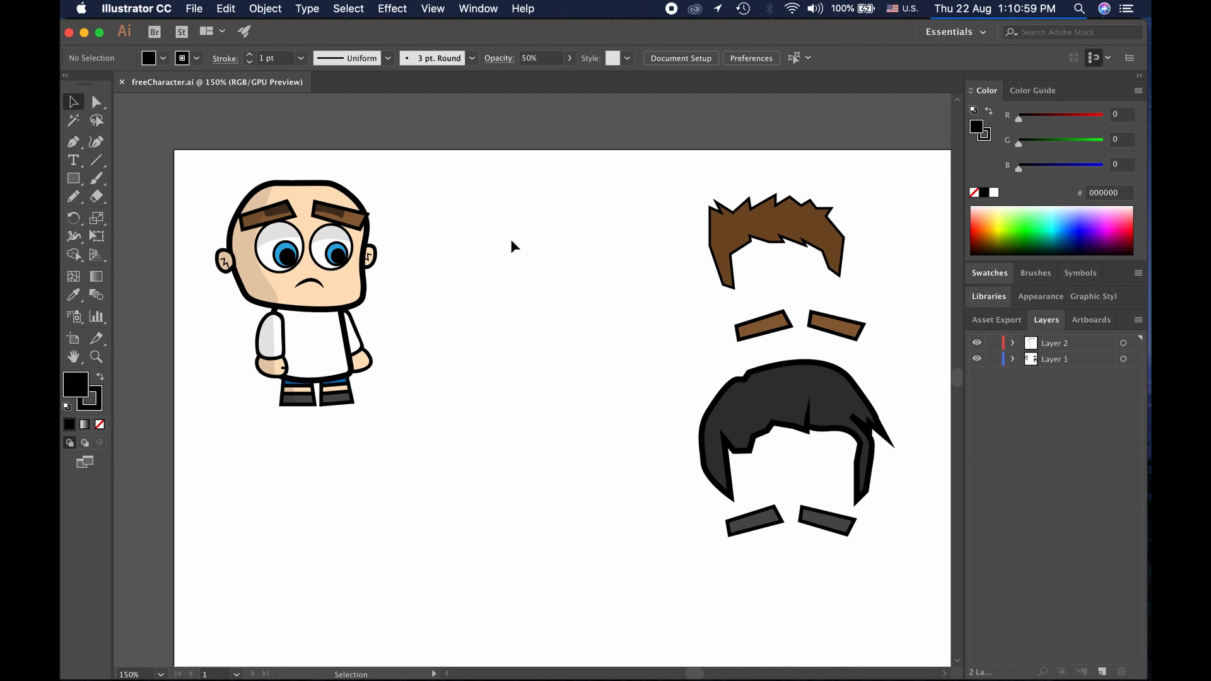
{"action": "left_click_drag", "start_coordinate": [182, 162], "coordinate": [405, 446]}
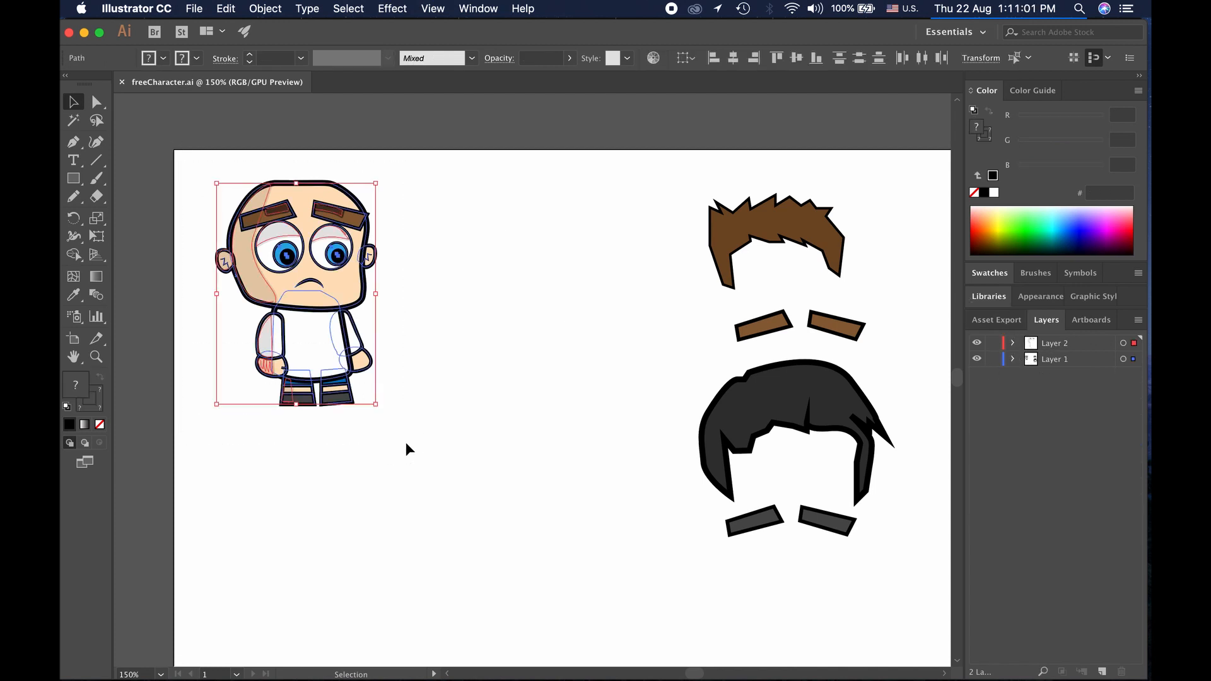
{"action": "key", "text": "v"}
{"action": "key", "text": "super+c"}
{"action": "key", "text": "super+v"}
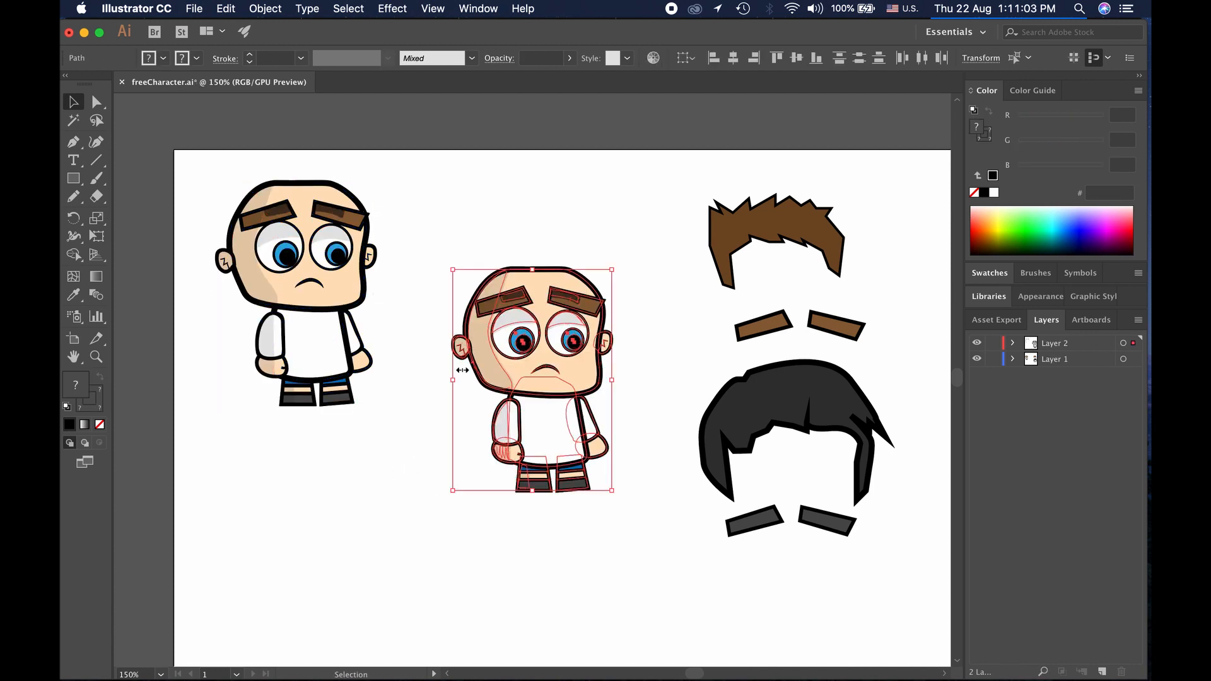
{"action": "scroll", "coordinate": [528, 383], "scroll_direction": "down", "scroll_amount": 5}
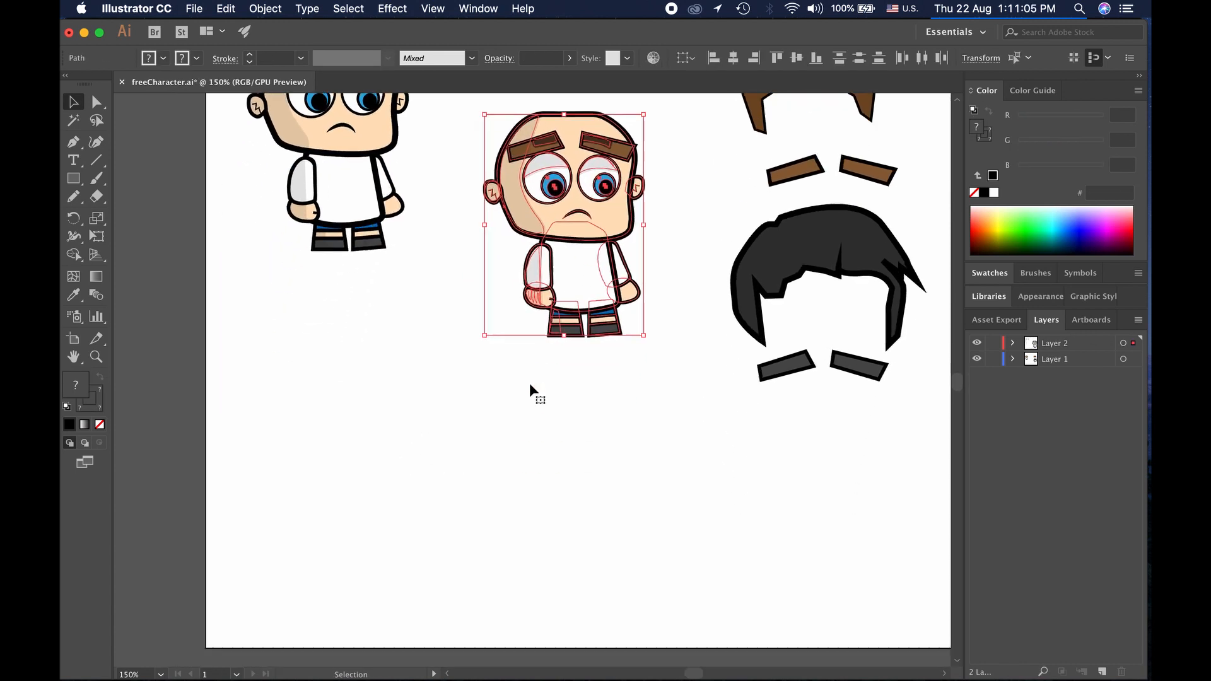
Move the pasted character copy into the empty area below the original character and deselect it
{"action": "left_click_drag", "start_coordinate": [558, 269], "coordinate": [347, 454]}
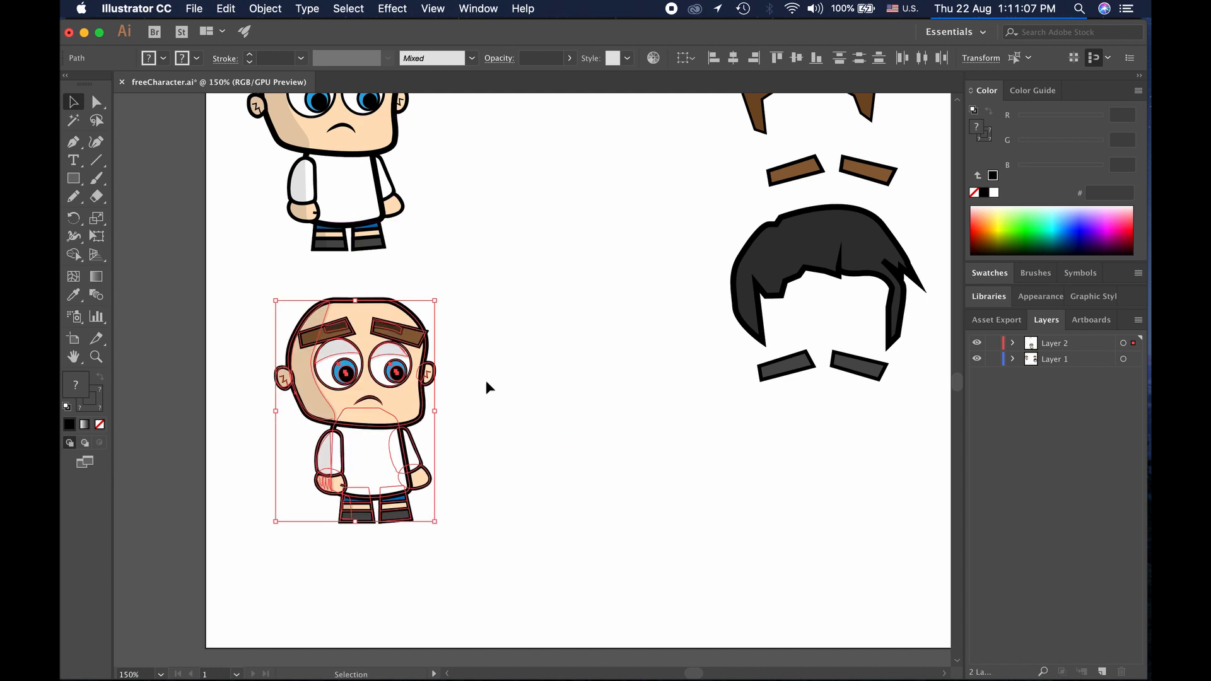
{"action": "left_click", "coordinate": [485, 380]}
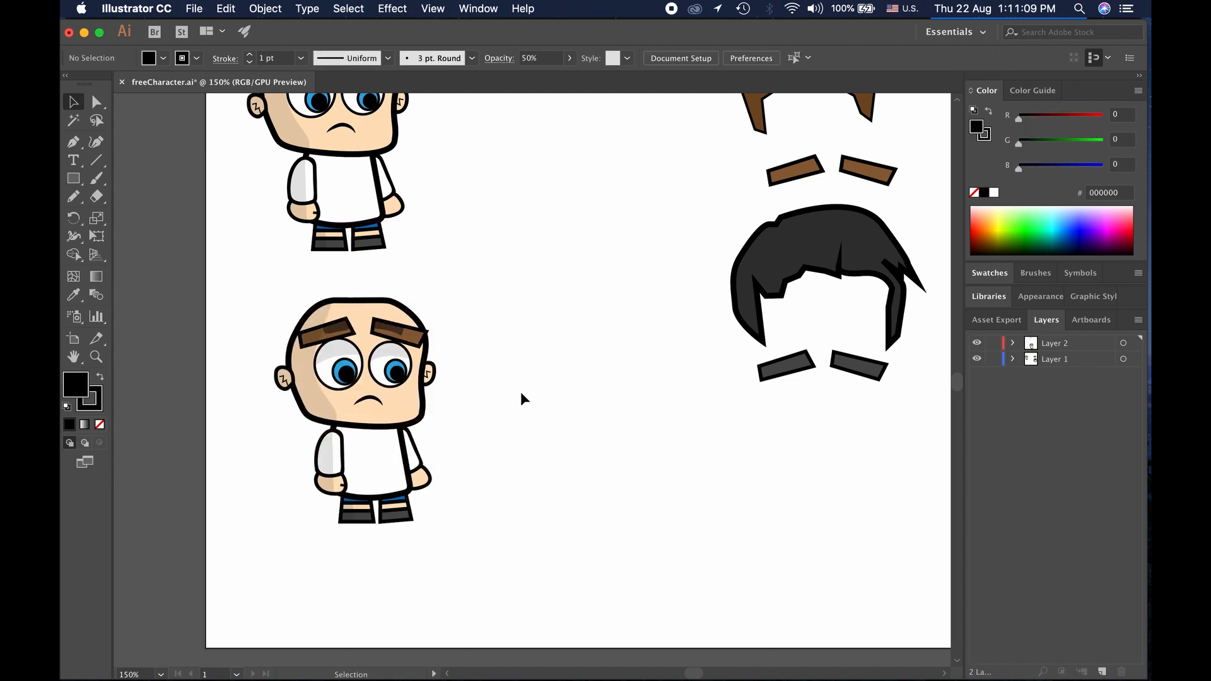
{"action": "scroll", "coordinate": [520, 391], "scroll_direction": "down", "scroll_amount": 1}
{"action": "scroll", "coordinate": [521, 392], "scroll_direction": "up", "scroll_amount": 2}
{"action": "left_click_drag", "start_coordinate": [454, 430], "coordinate": [606, 338]}
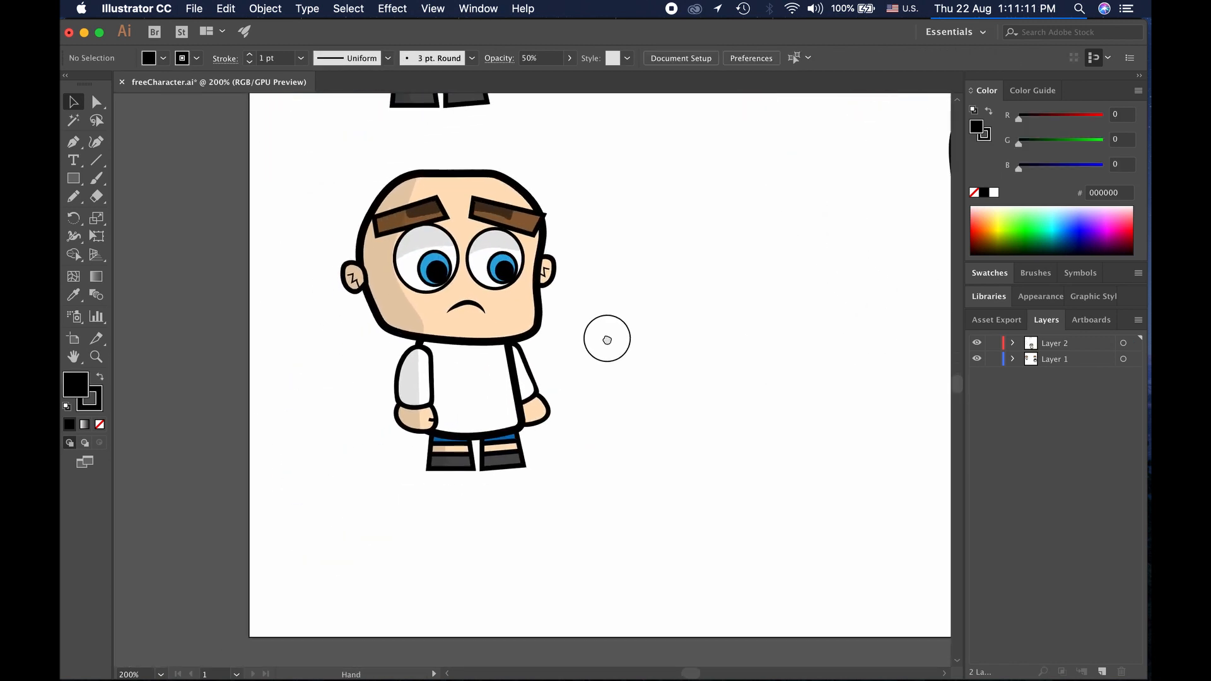
Move the shaded arm's sleeve, sleeve shadow and hand together straight out to the left, well clear of the torso
{"action": "left_click", "coordinate": [417, 385]}
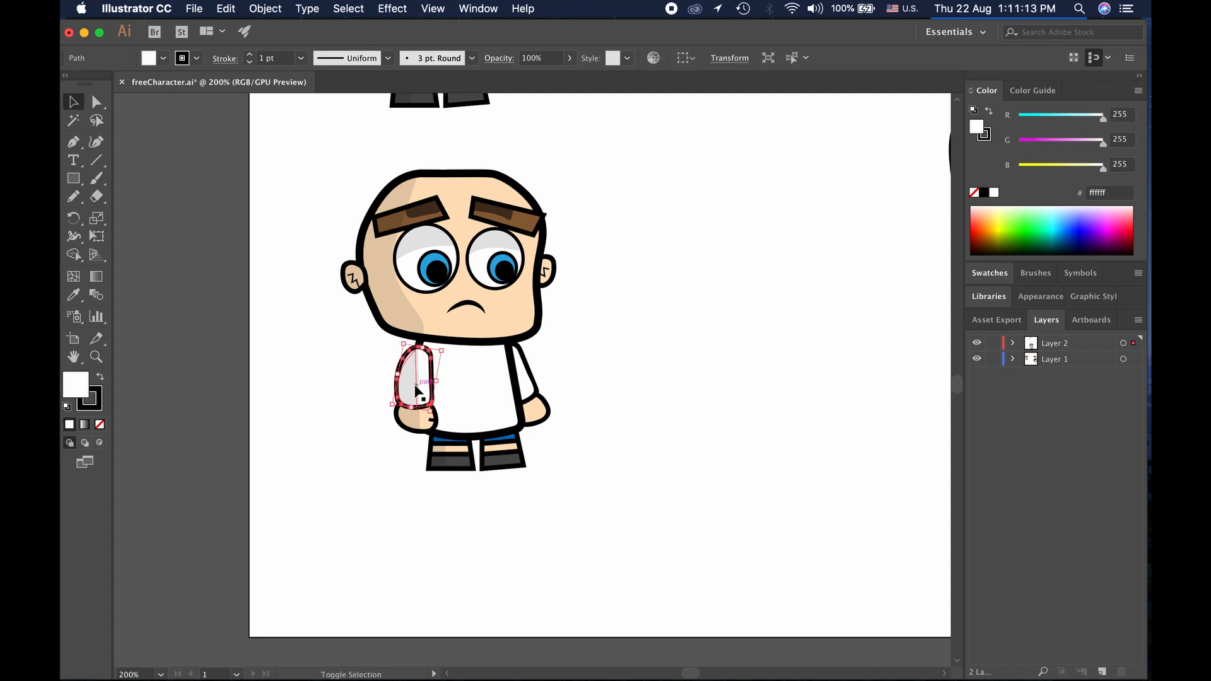
{"action": "left_click", "coordinate": [411, 384], "text": "shift"}
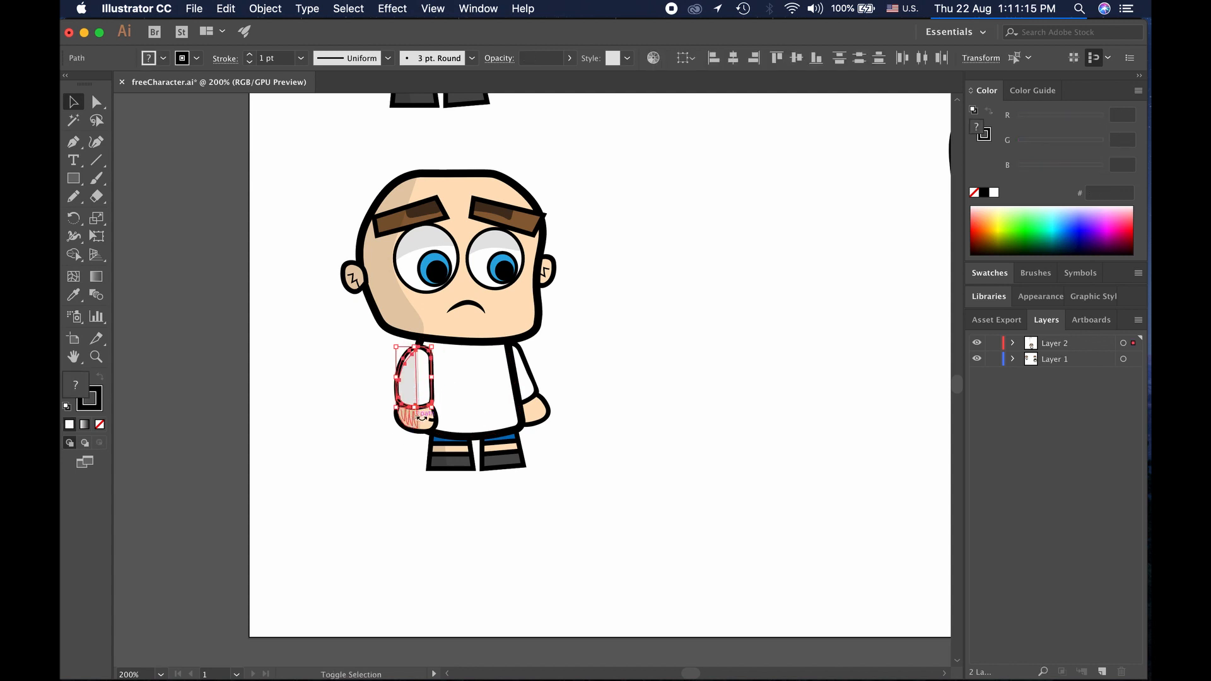
{"action": "left_click", "coordinate": [424, 420], "text": "shift"}
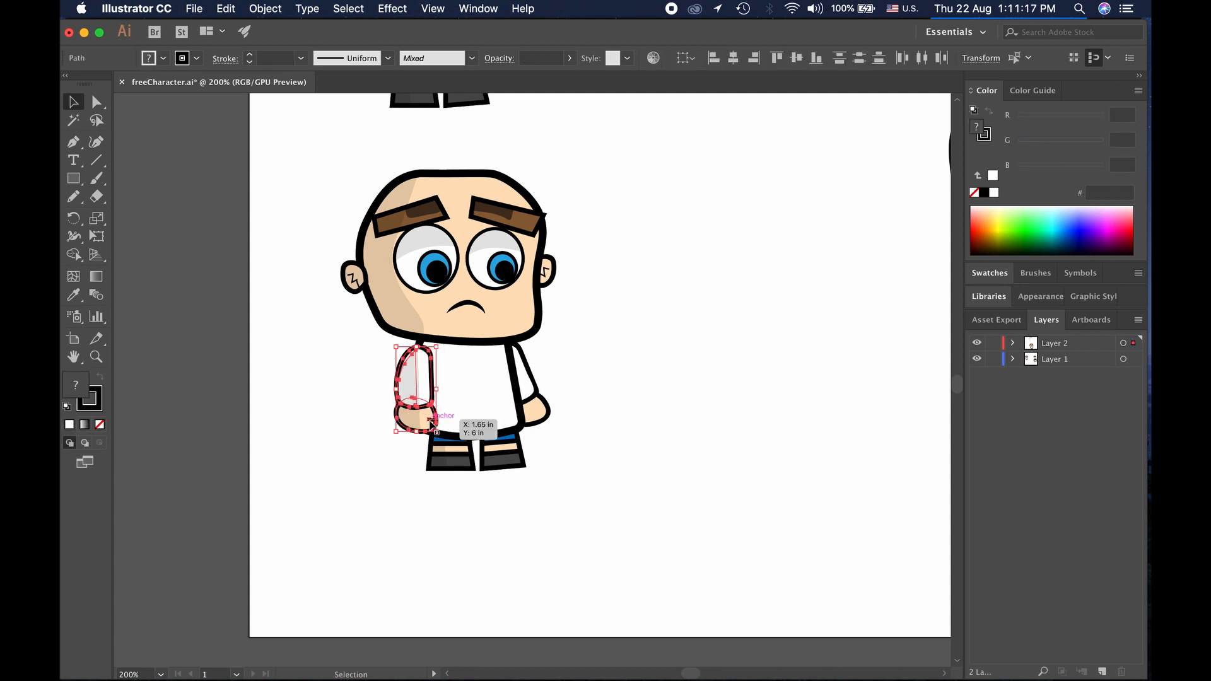
{"action": "key", "text": "shift+Left"}
{"action": "key", "text": "shift+Left"}
{"action": "key", "text": "shift+Left"}
{"action": "key", "text": "shift+Left"}
{"action": "key", "text": "shift+Left"}
{"action": "key", "text": "shift+Left"}
{"action": "key", "text": "shift+Left"}
{"action": "key", "text": "shift+Left"}
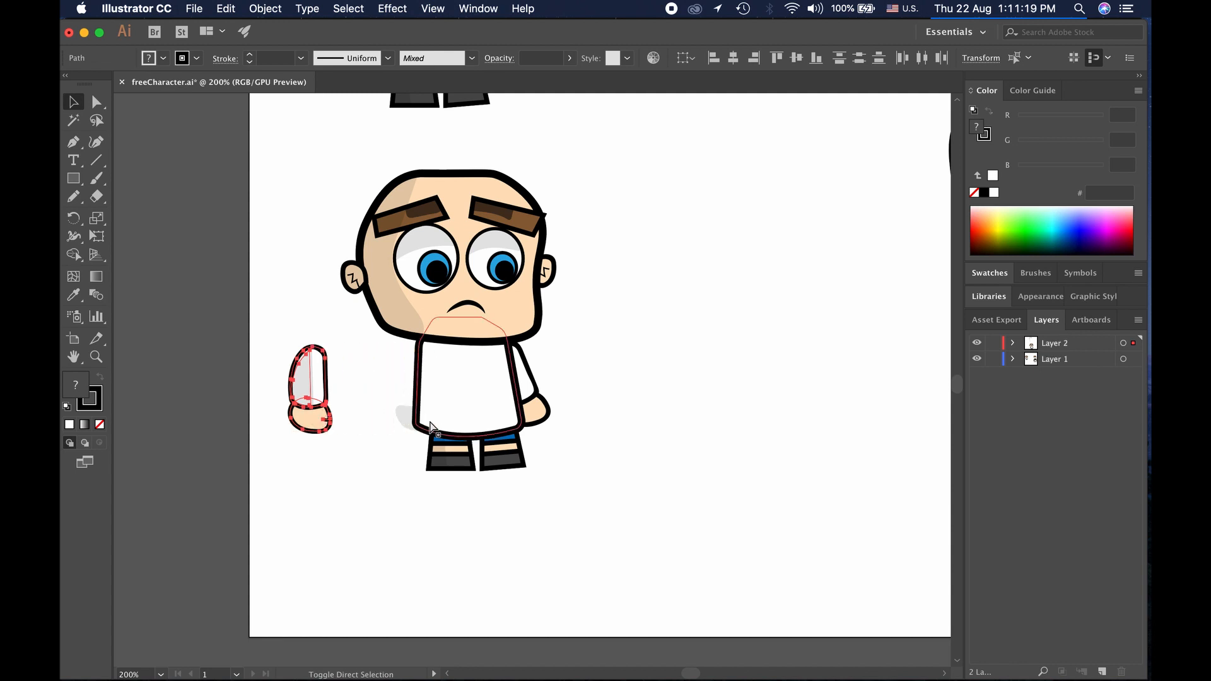
{"action": "left_click", "coordinate": [381, 441]}
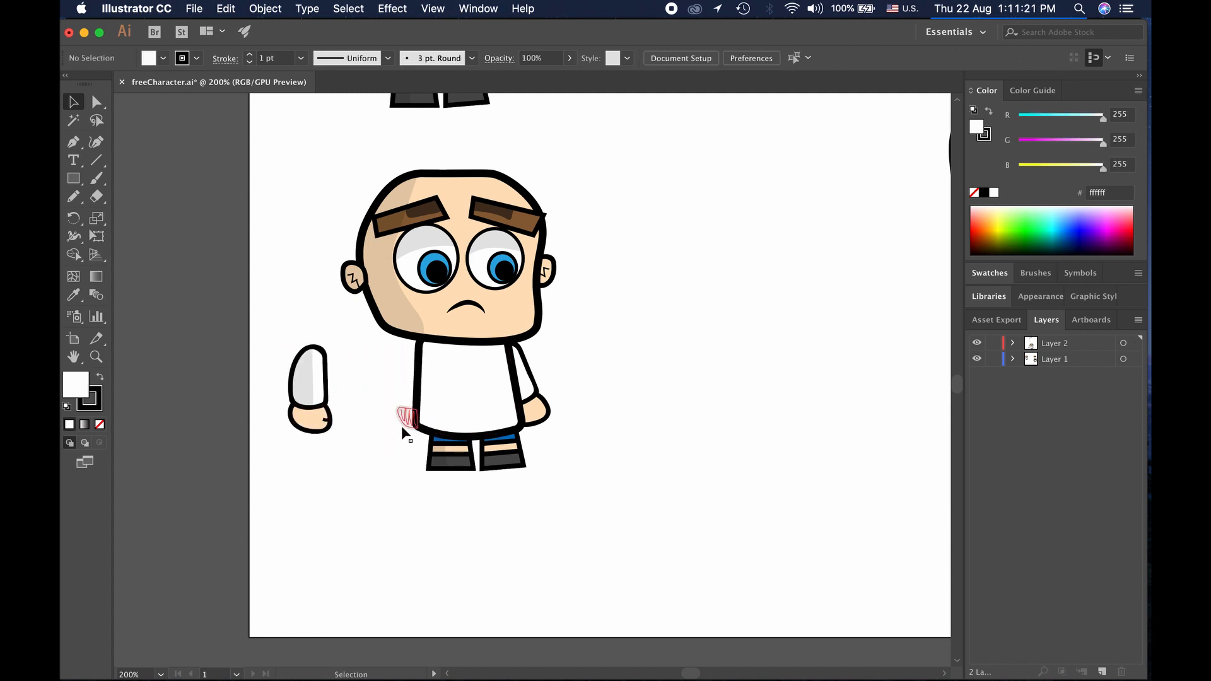
Move the leftover hand shadow left by the same distance so it sits on the detached hand
{"action": "left_click", "coordinate": [401, 426]}
{"action": "key", "text": "shift+Left"}
{"action": "key", "text": "shift+Left"}
{"action": "key", "text": "shift+Left"}
{"action": "key", "text": "shift+Left"}
{"action": "key", "text": "shift+Left"}
{"action": "key", "text": "shift+Left"}
{"action": "key", "text": "shift+Left"}
{"action": "key", "text": "shift+Left"}
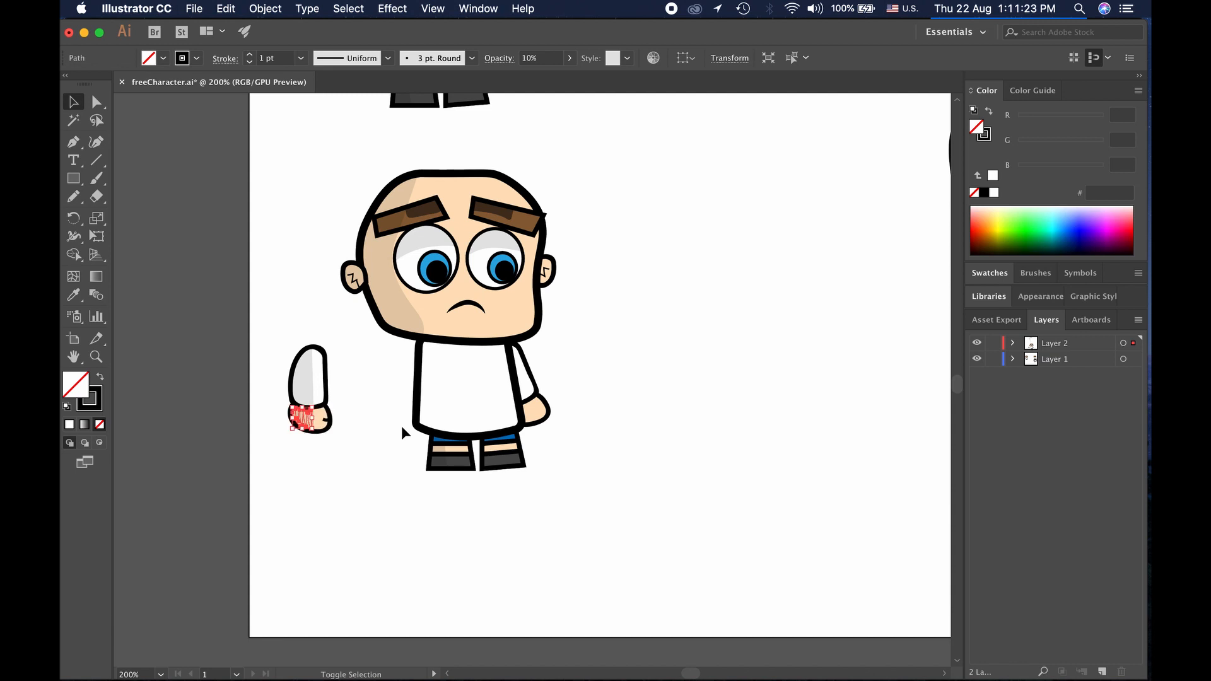
{"action": "left_click", "coordinate": [392, 452]}
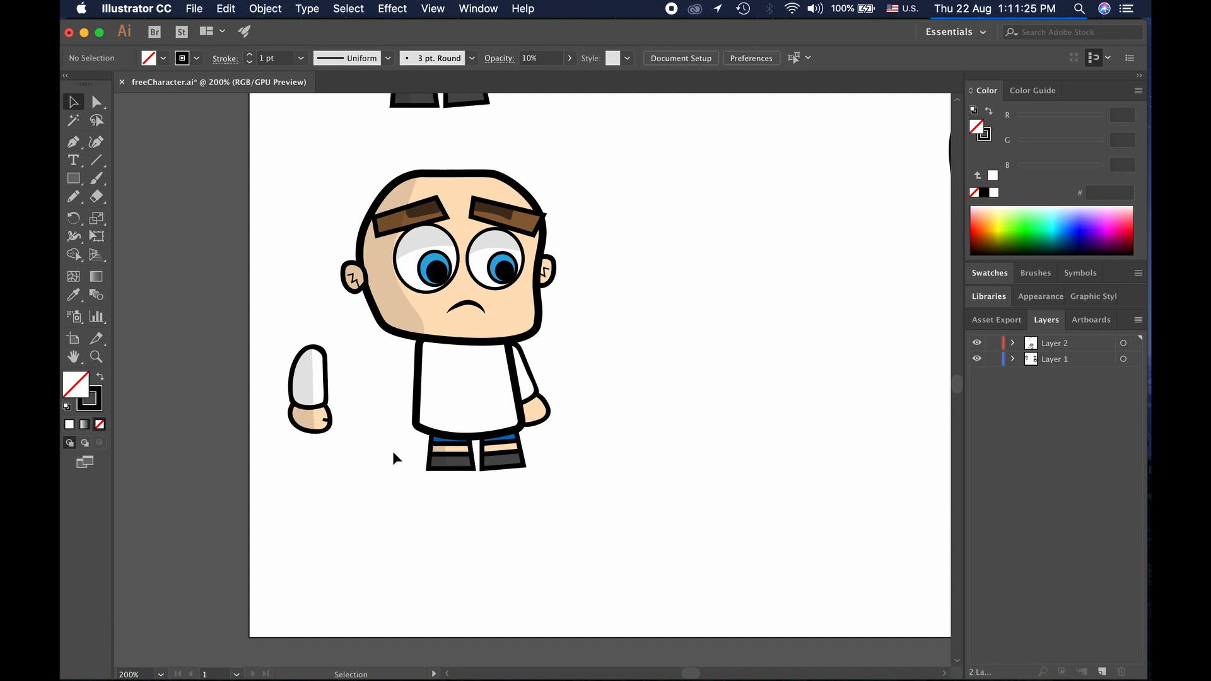
Move the white torso below the detached arm and place the shaded leg, with all its parts, beside the torso
{"action": "left_click", "coordinate": [464, 395]}
{"action": "left_click_drag", "start_coordinate": [474, 392], "coordinate": [338, 539]}
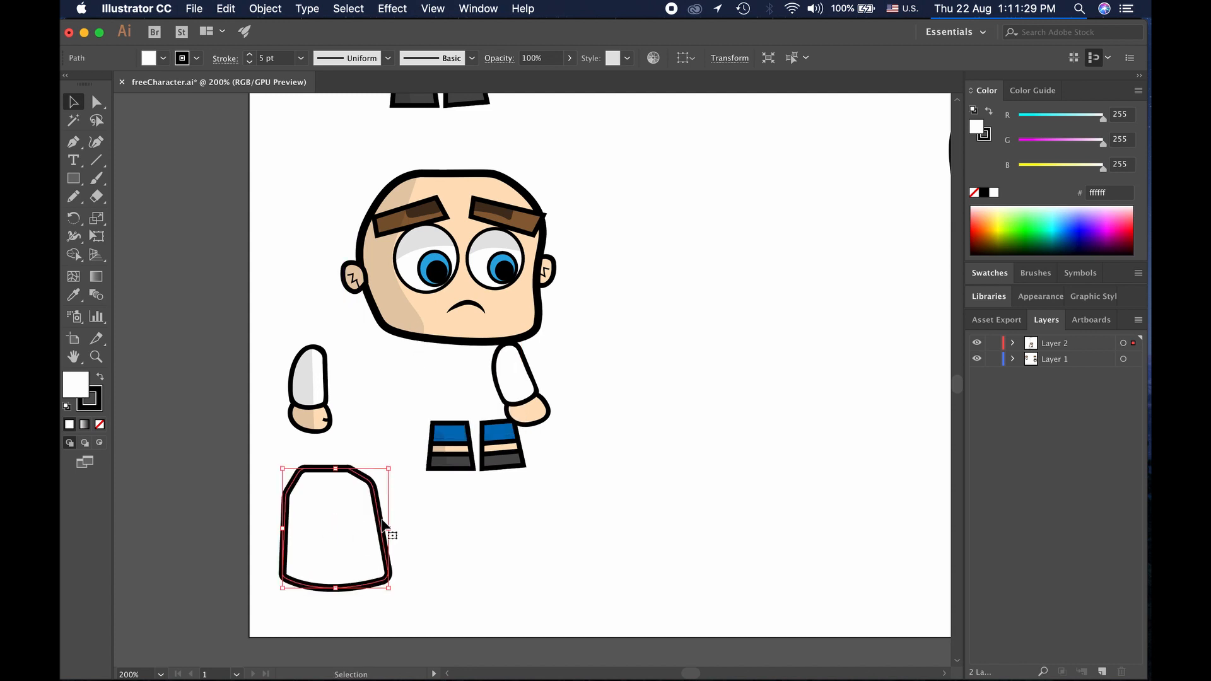
{"action": "left_click", "coordinate": [440, 499]}
{"action": "left_click_drag", "start_coordinate": [414, 393], "coordinate": [463, 576]}
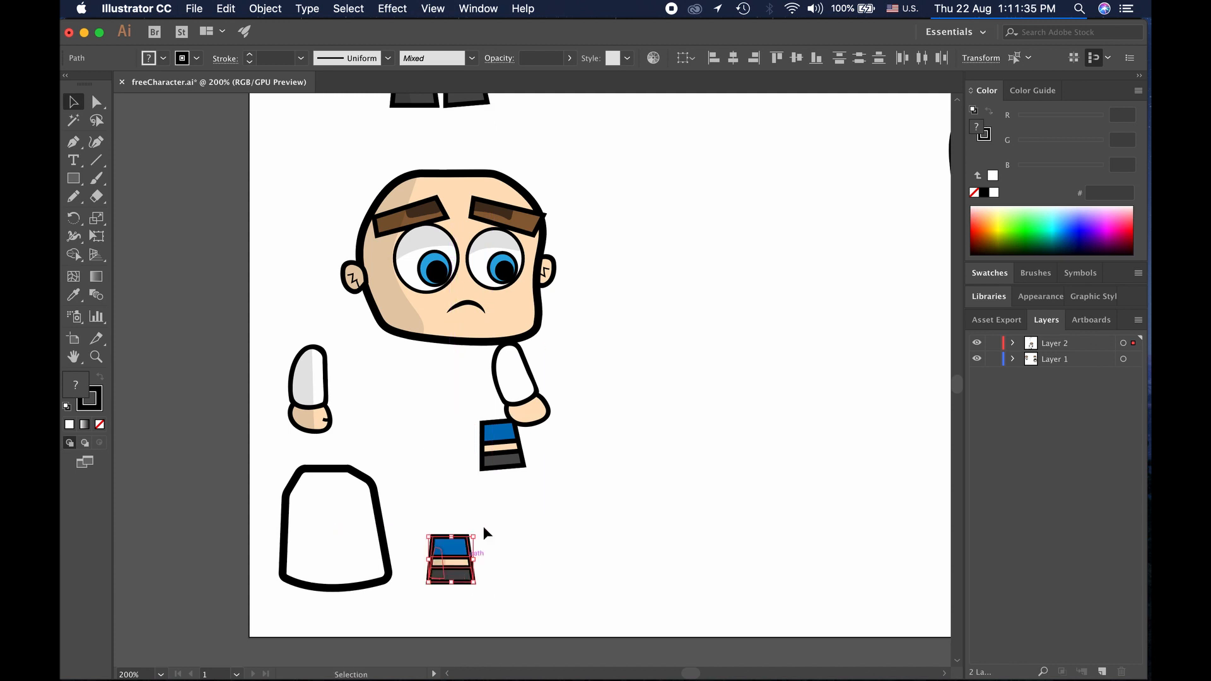
{"action": "left_click", "coordinate": [520, 486]}
Move the unshaded arm's sleeve and hand together next to the detached shaded arm
{"action": "left_click", "coordinate": [521, 358]}
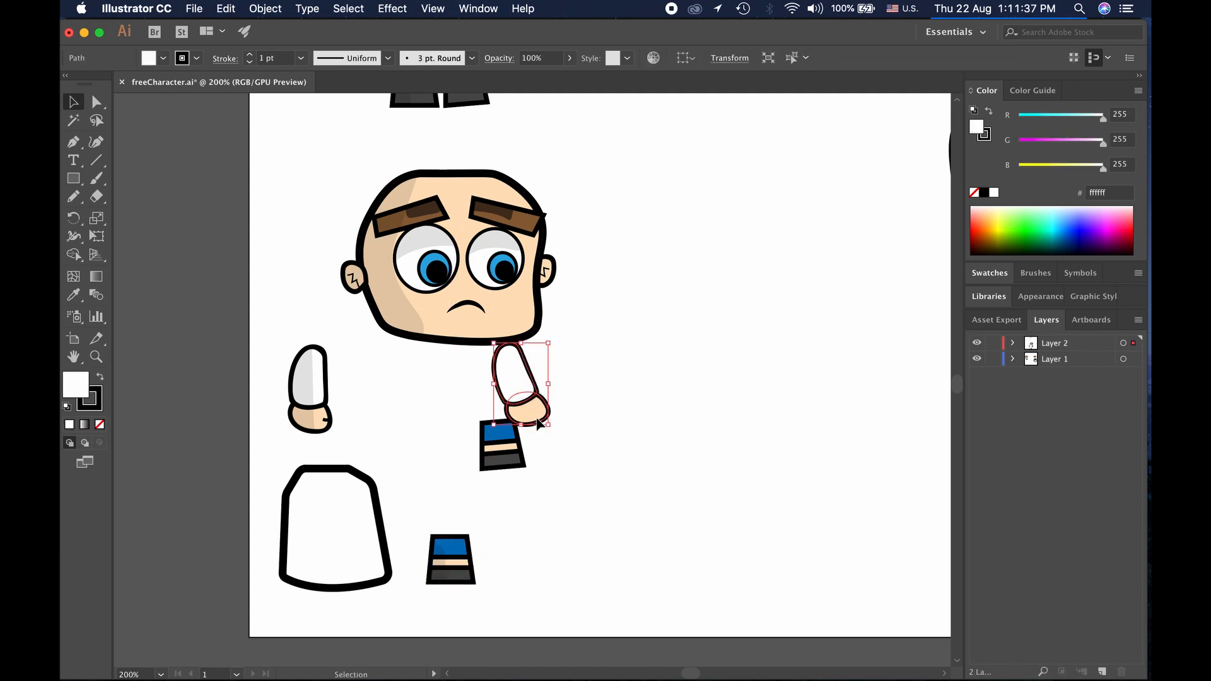
{"action": "left_click", "coordinate": [528, 410], "text": "shift"}
{"action": "left_click_drag", "start_coordinate": [509, 369], "coordinate": [372, 378]}
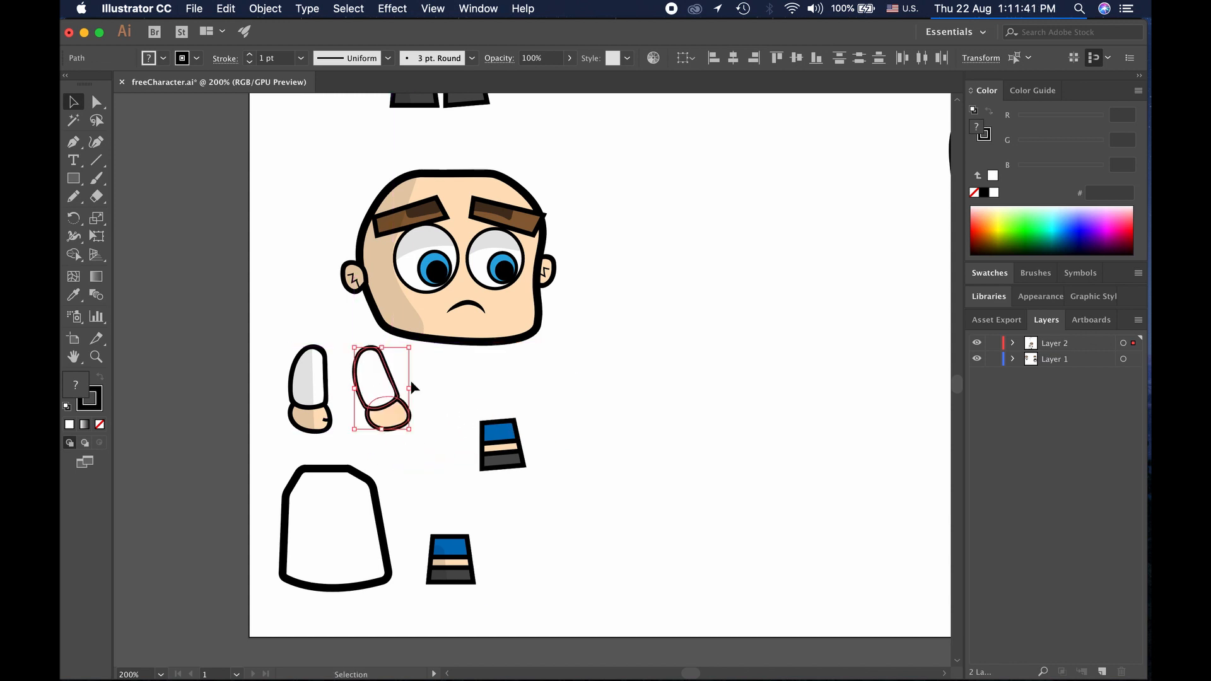
Move the remaining leg down beside the other detached leg and deselect it
{"action": "left_click", "coordinate": [527, 457]}
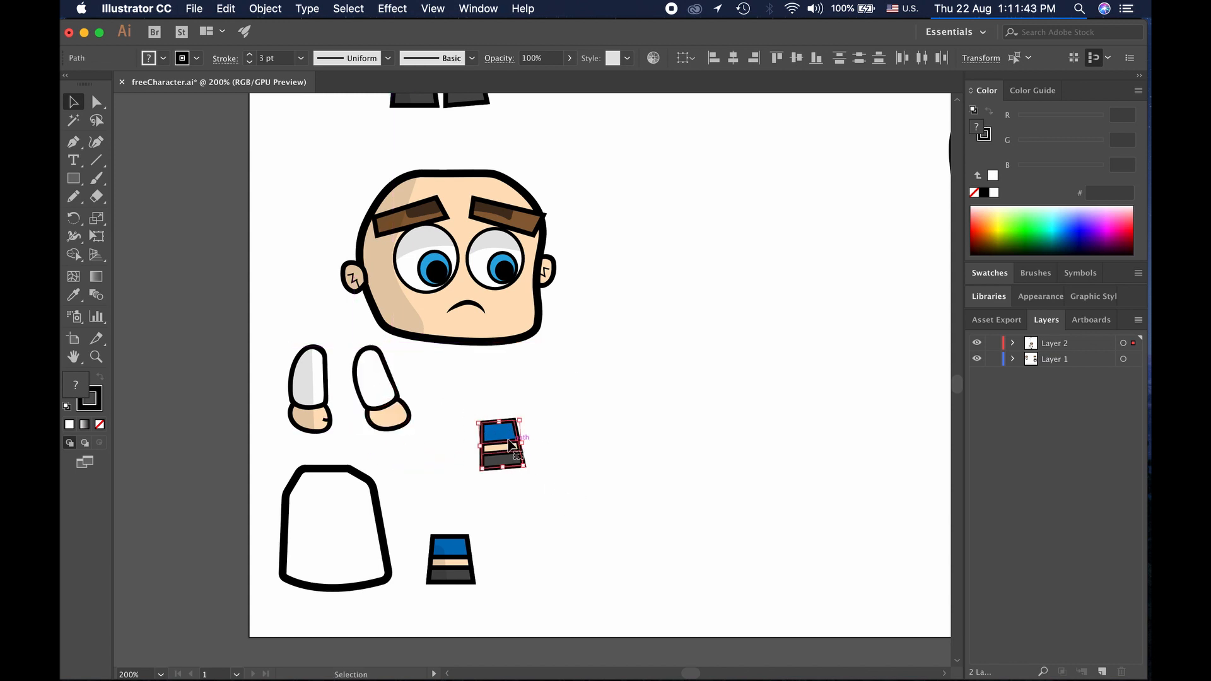
{"action": "left_click", "coordinate": [506, 439]}
{"action": "left_click_drag", "start_coordinate": [506, 439], "coordinate": [532, 554]}
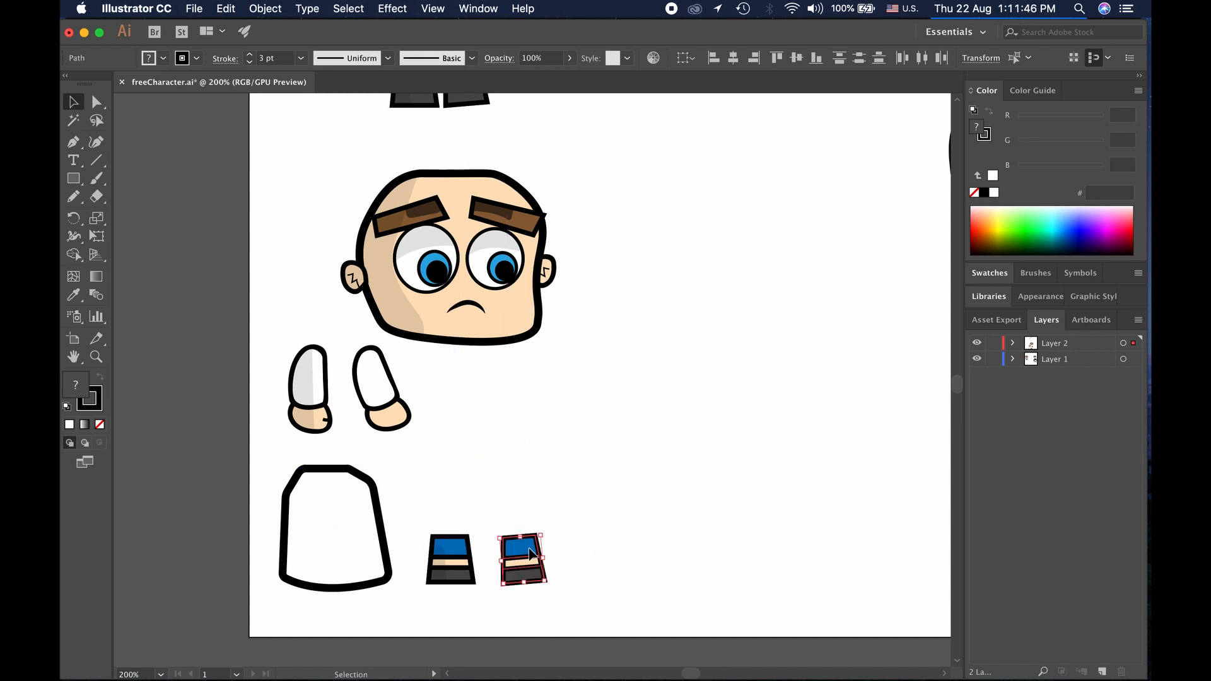
{"action": "left_click", "coordinate": [532, 496]}
Move the unshaded arm's sleeve and hand down until they are clear of the head
{"action": "left_click_drag", "start_coordinate": [321, 152], "coordinate": [570, 347]}
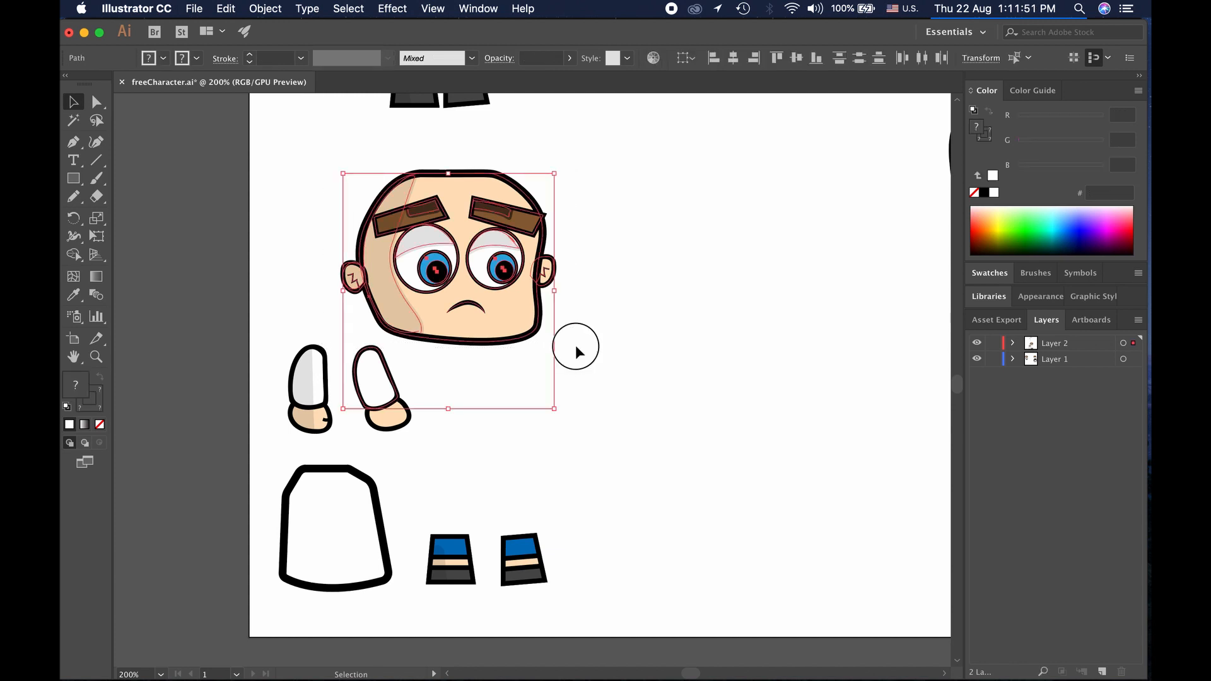
{"action": "left_click", "coordinate": [575, 346]}
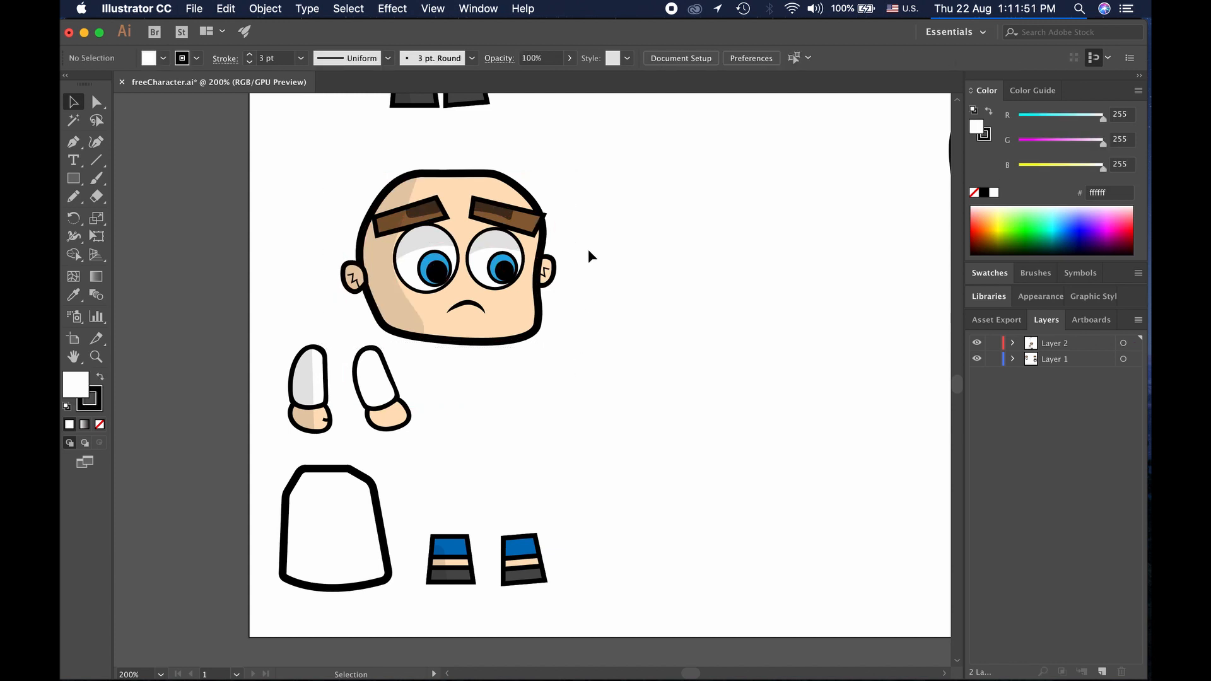
{"action": "left_click", "coordinate": [374, 391]}
{"action": "left_click", "coordinate": [392, 416], "text": "shift"}
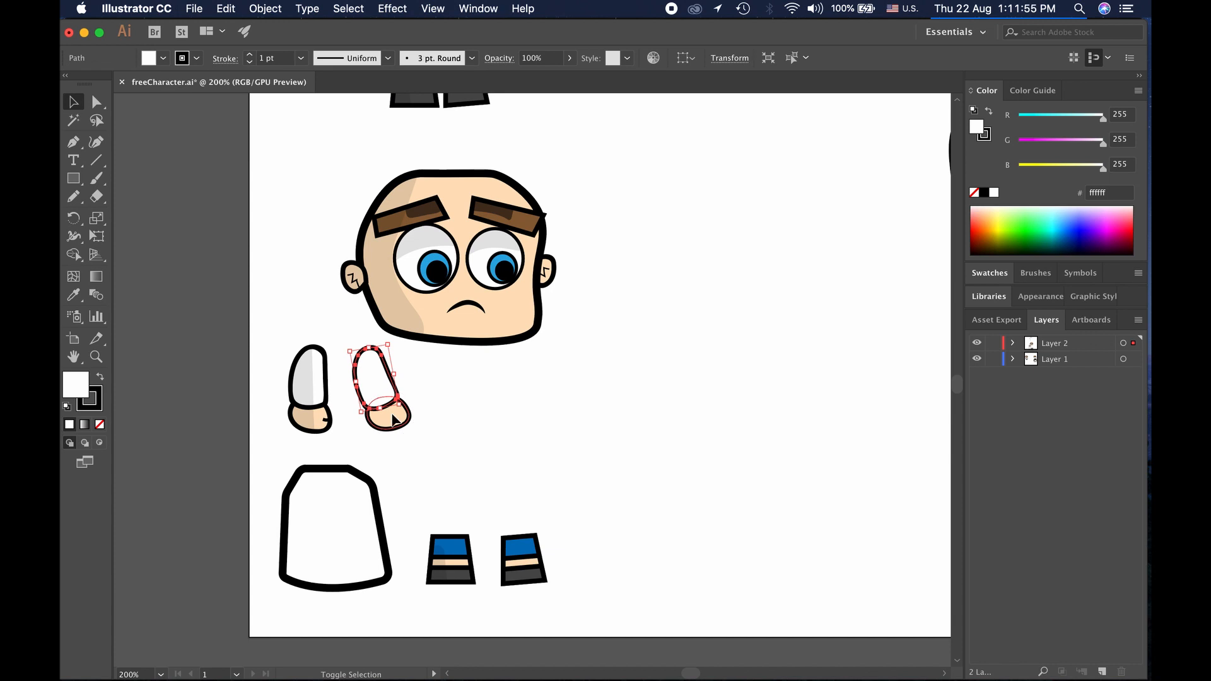
{"action": "left_click", "coordinate": [397, 426], "text": "shift"}
{"action": "left_click", "coordinate": [399, 424]}
{"action": "left_click", "coordinate": [373, 382], "text": "shift"}
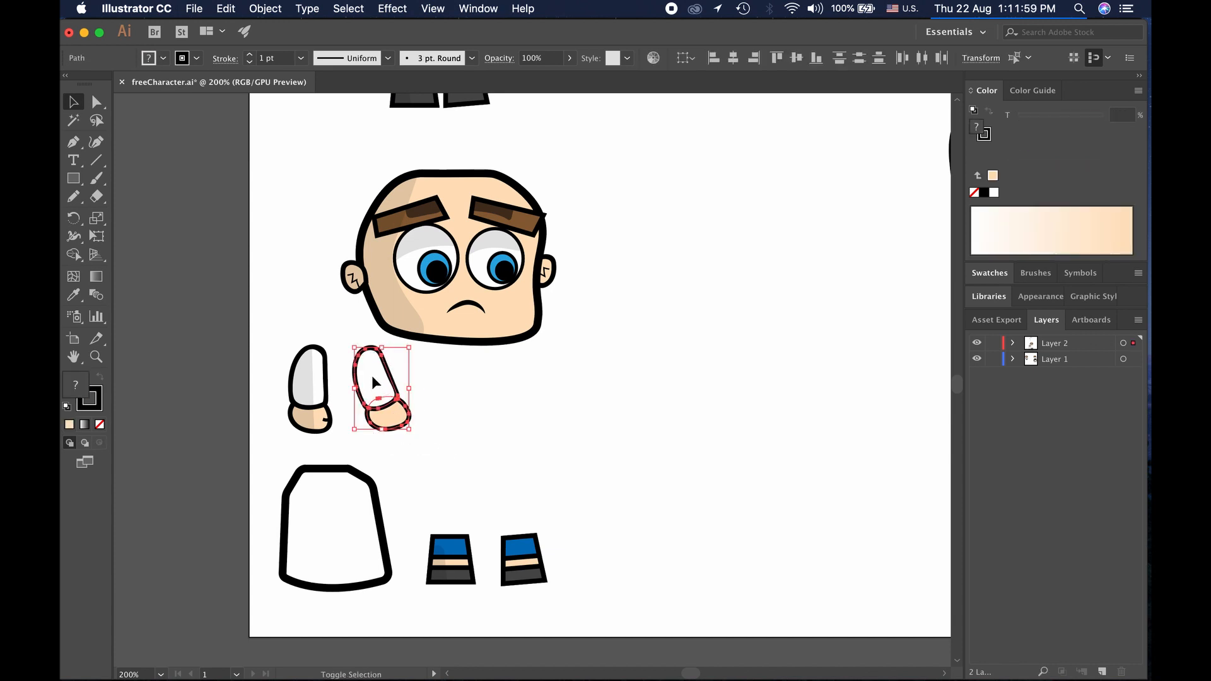
{"action": "left_click_drag", "start_coordinate": [374, 383], "coordinate": [408, 442]}
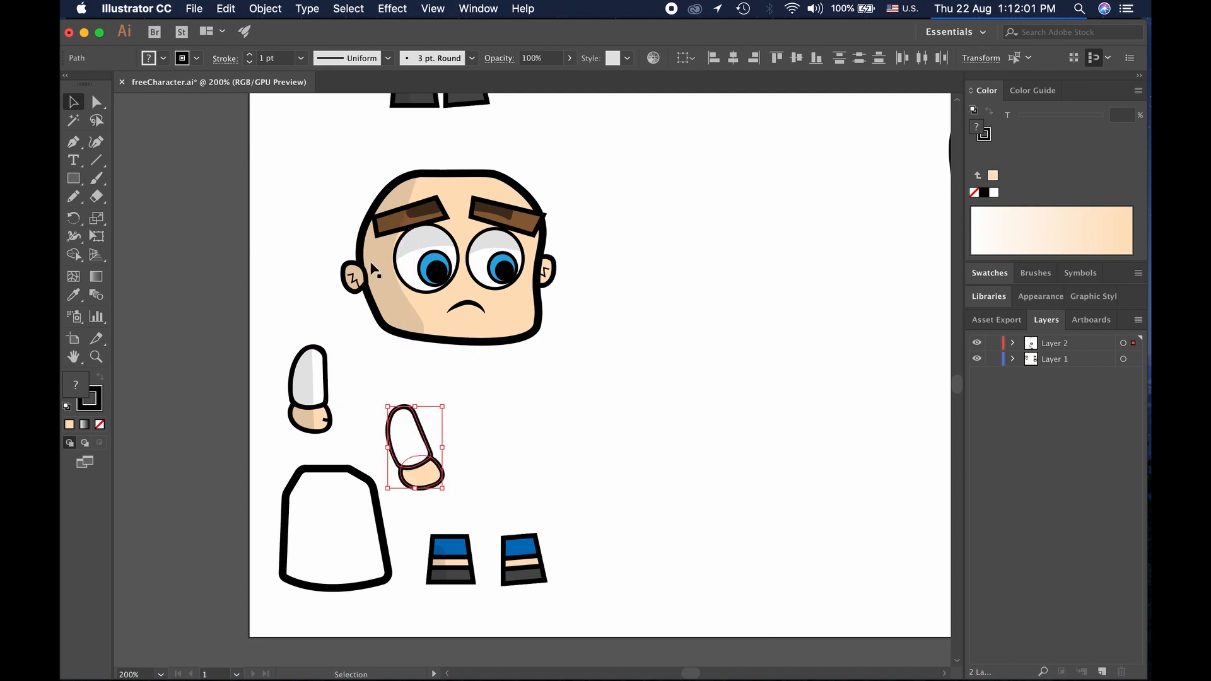
Move the whole head with all facial features into the free space beside the separated arms, above the legs
{"action": "left_click_drag", "start_coordinate": [334, 166], "coordinate": [577, 349]}
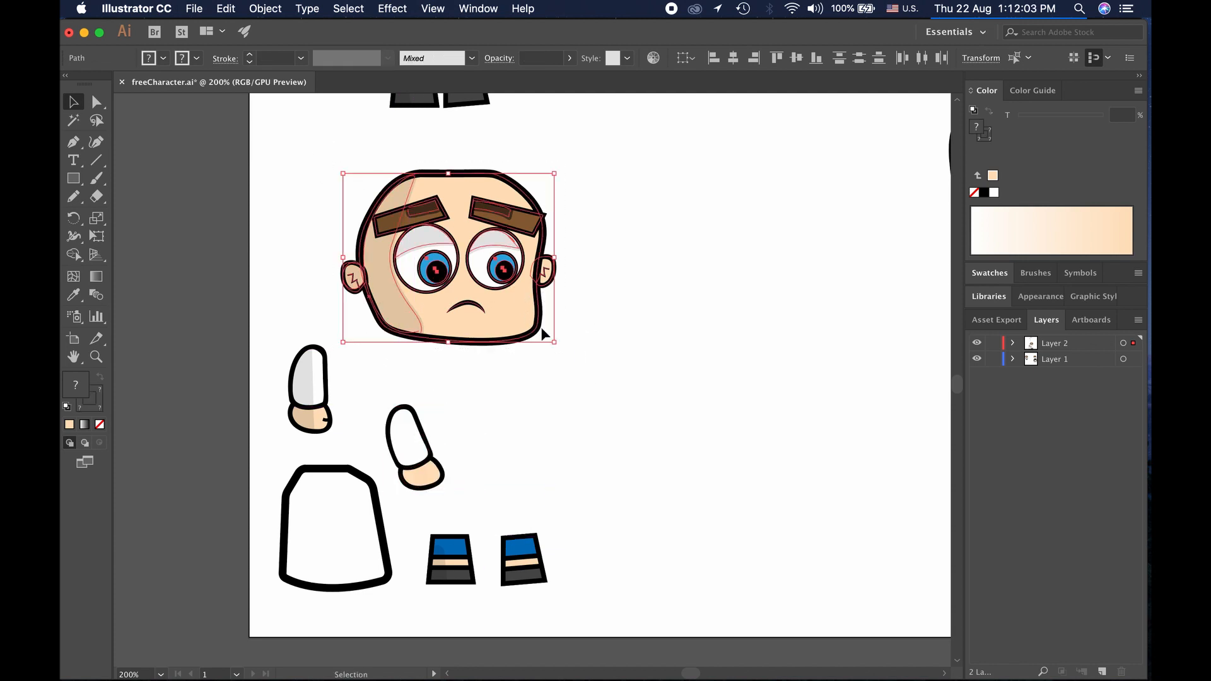
{"action": "left_click_drag", "start_coordinate": [516, 313], "coordinate": [686, 449]}
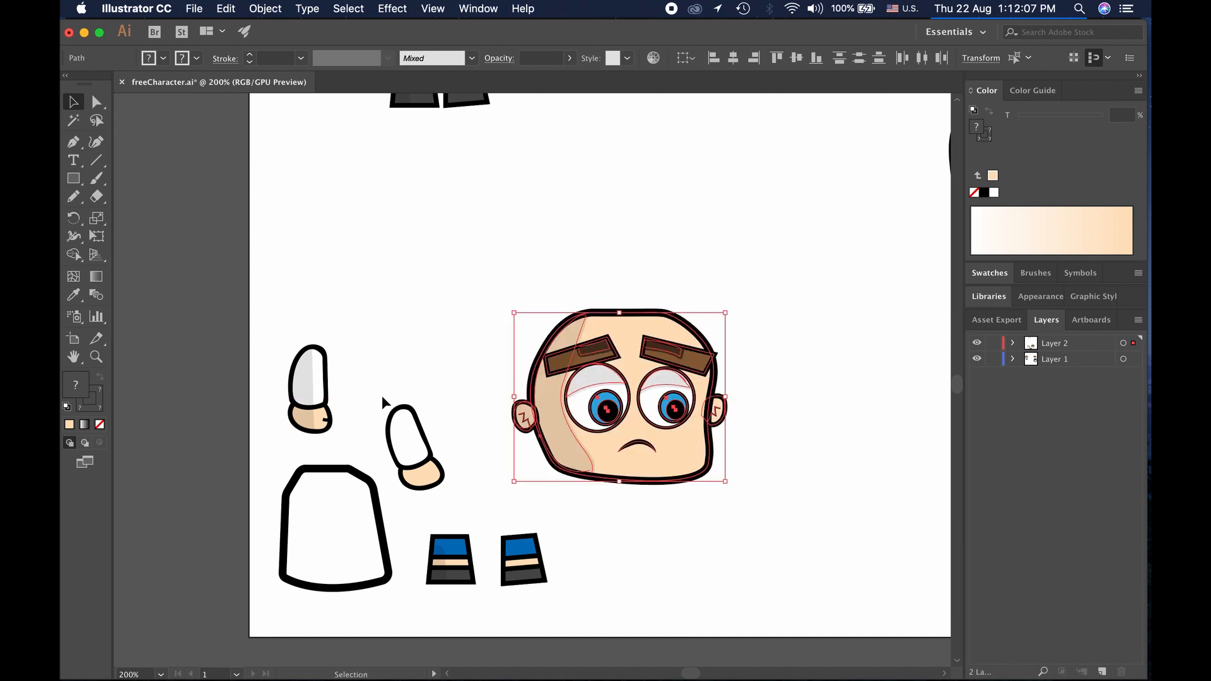
{"action": "left_click", "coordinate": [459, 497]}
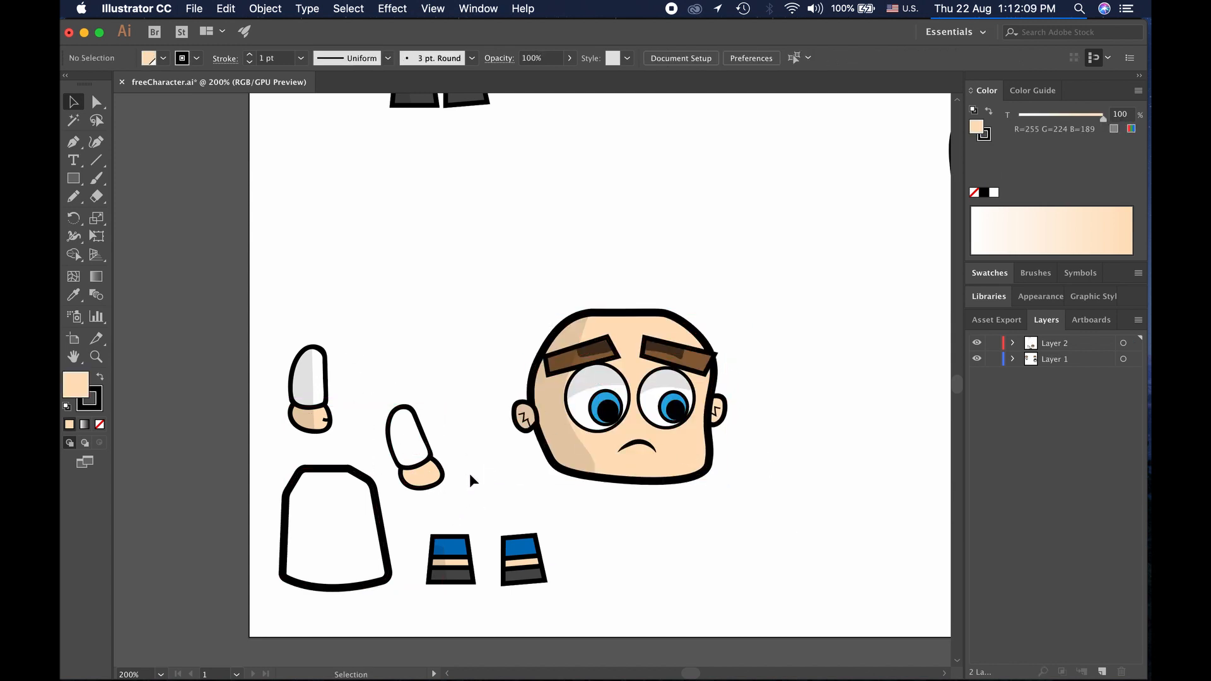
Move the unshaded arm back up so it lines up beside the shaded arm
{"action": "mouse_move", "coordinate": [456, 486]}
{"action": "left_mouse_down"}
{"action": "mouse_move", "coordinate": [371, 395]}
{"action": "mouse_move", "coordinate": [449, 481]}
{"action": "left_mouse_up"}
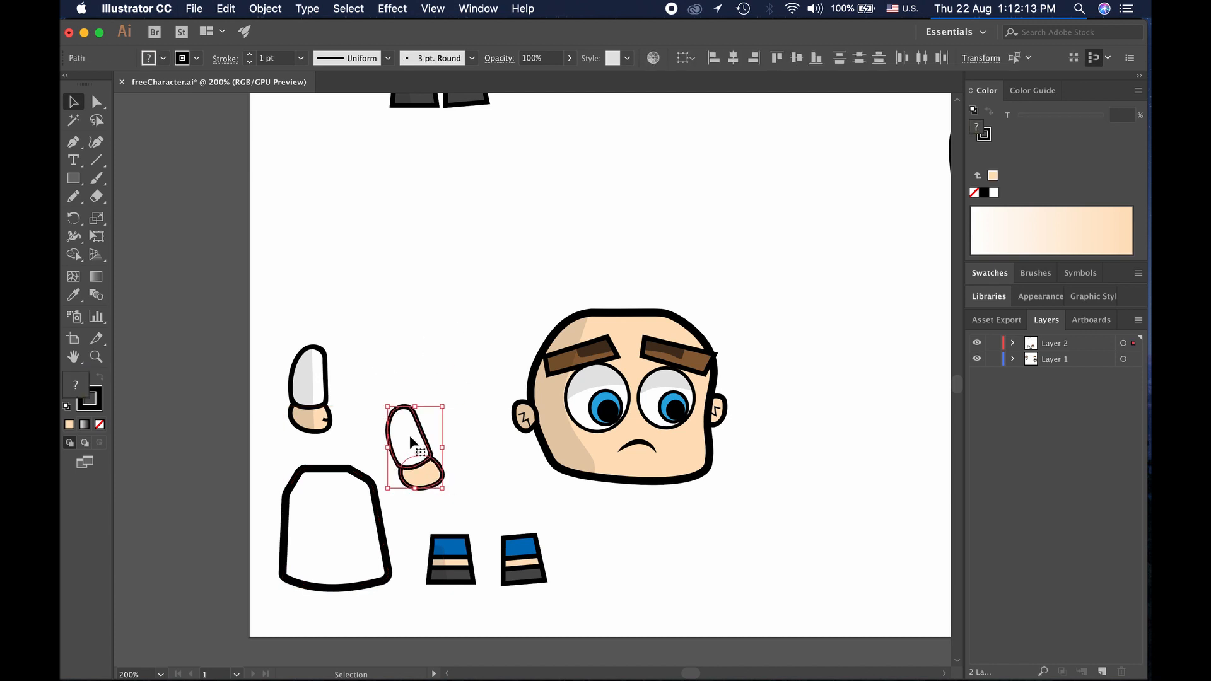
{"action": "left_click_drag", "start_coordinate": [410, 436], "coordinate": [386, 364]}
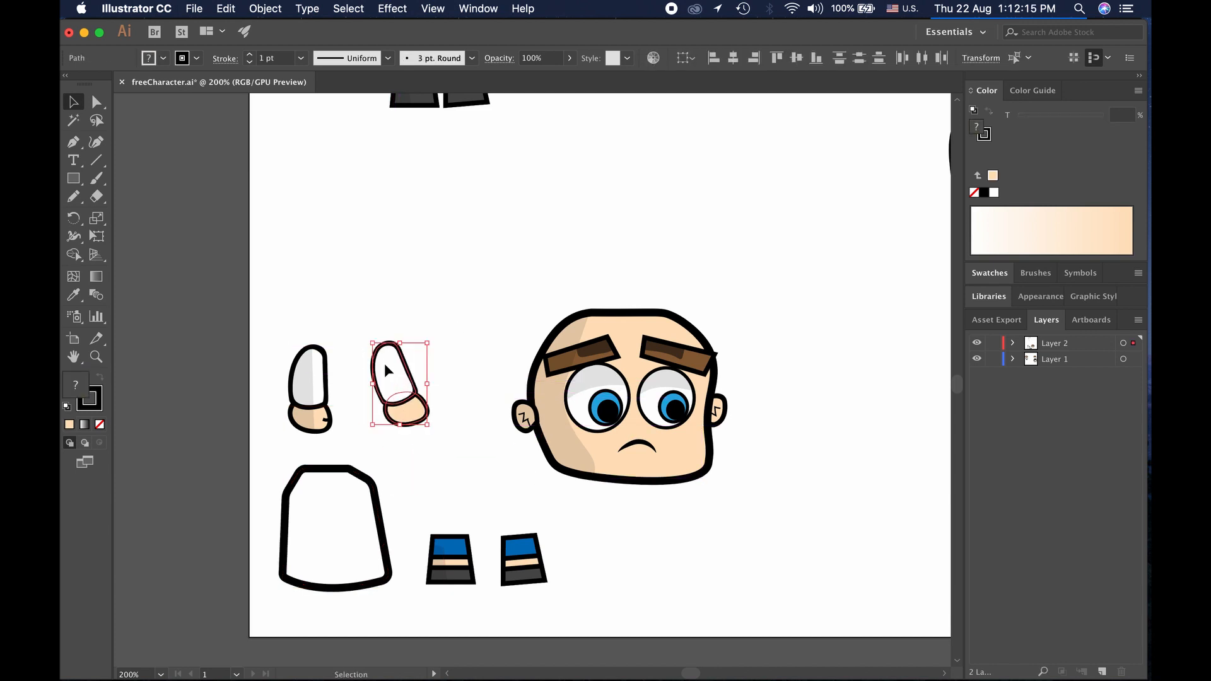
{"action": "left_click", "coordinate": [469, 454]}
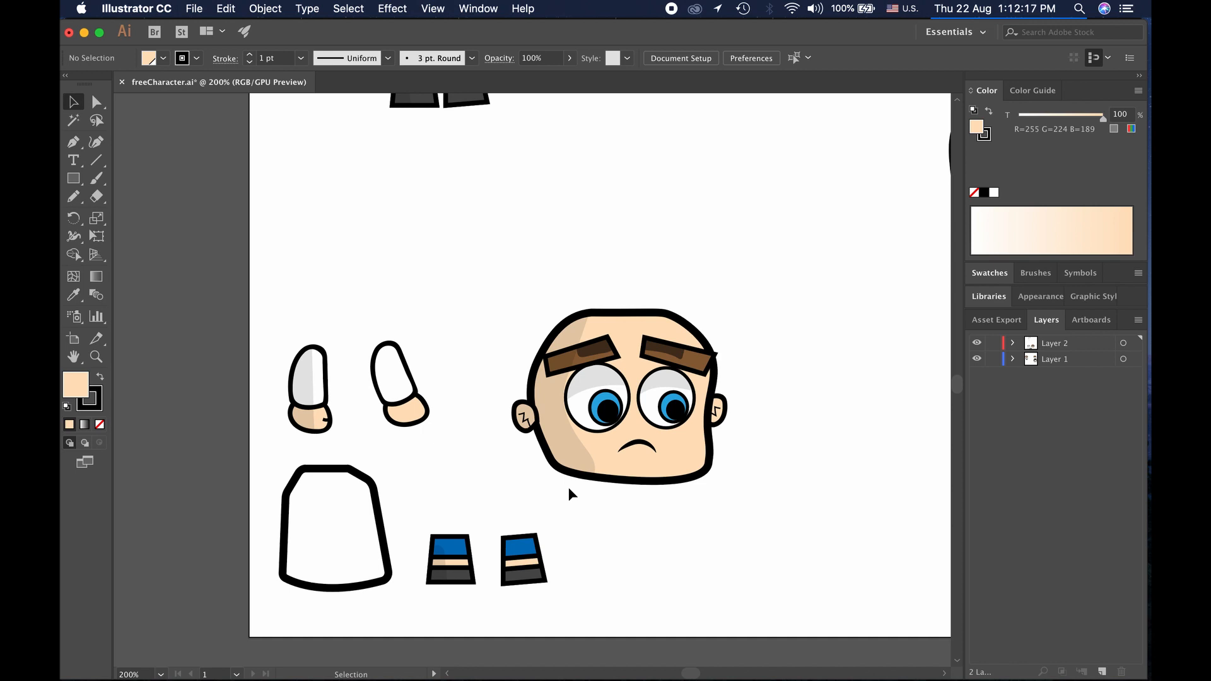
{"action": "left_click", "coordinate": [582, 354]}
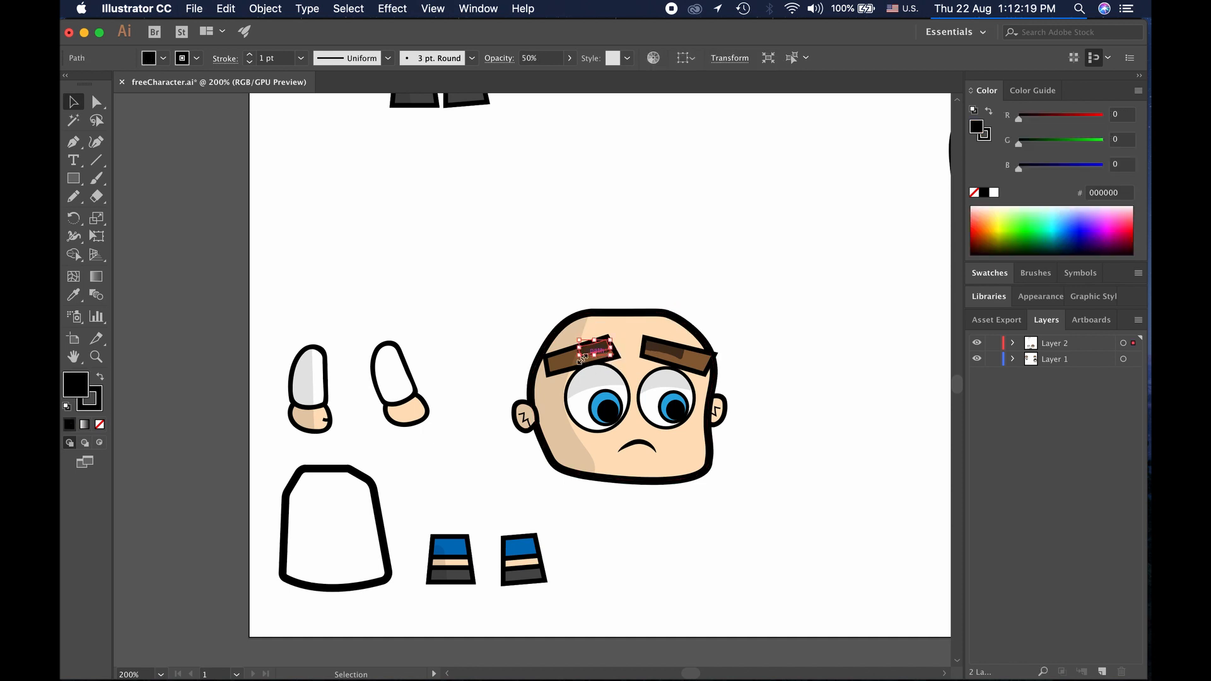
{"action": "left_click", "coordinate": [556, 392], "text": "shift"}
{"action": "left_click", "coordinate": [666, 274]}
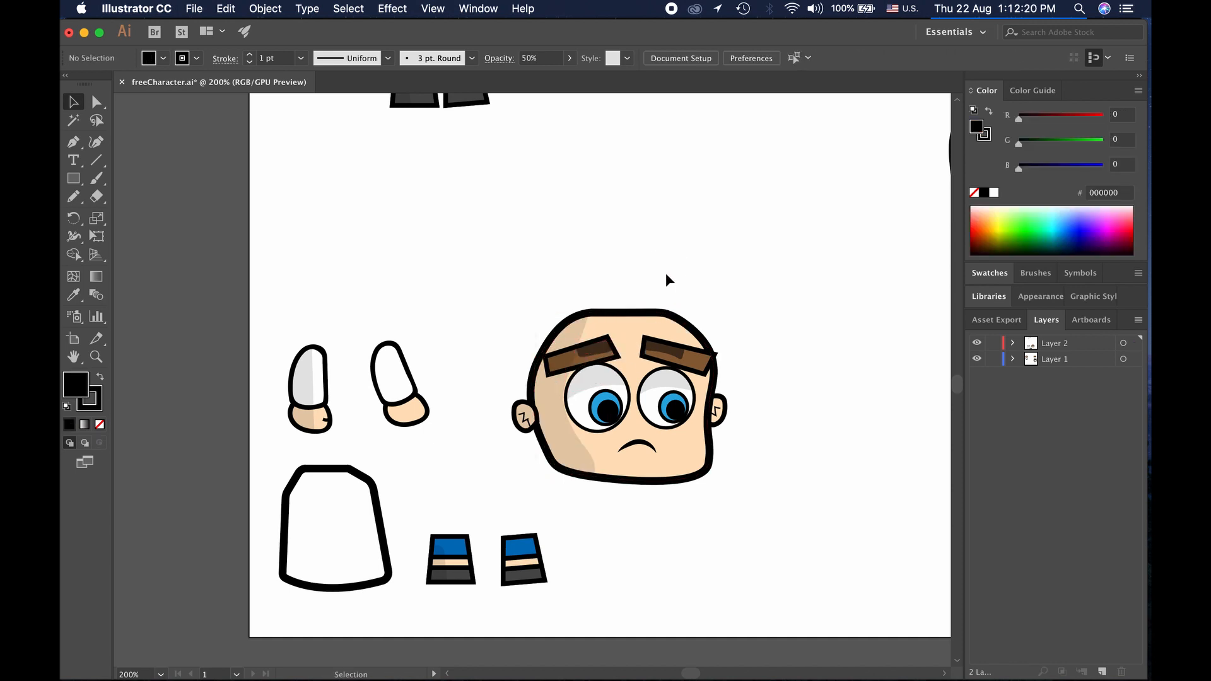
{"action": "left_click", "coordinate": [664, 358]}
{"action": "left_click", "coordinate": [613, 356], "text": "shift"}
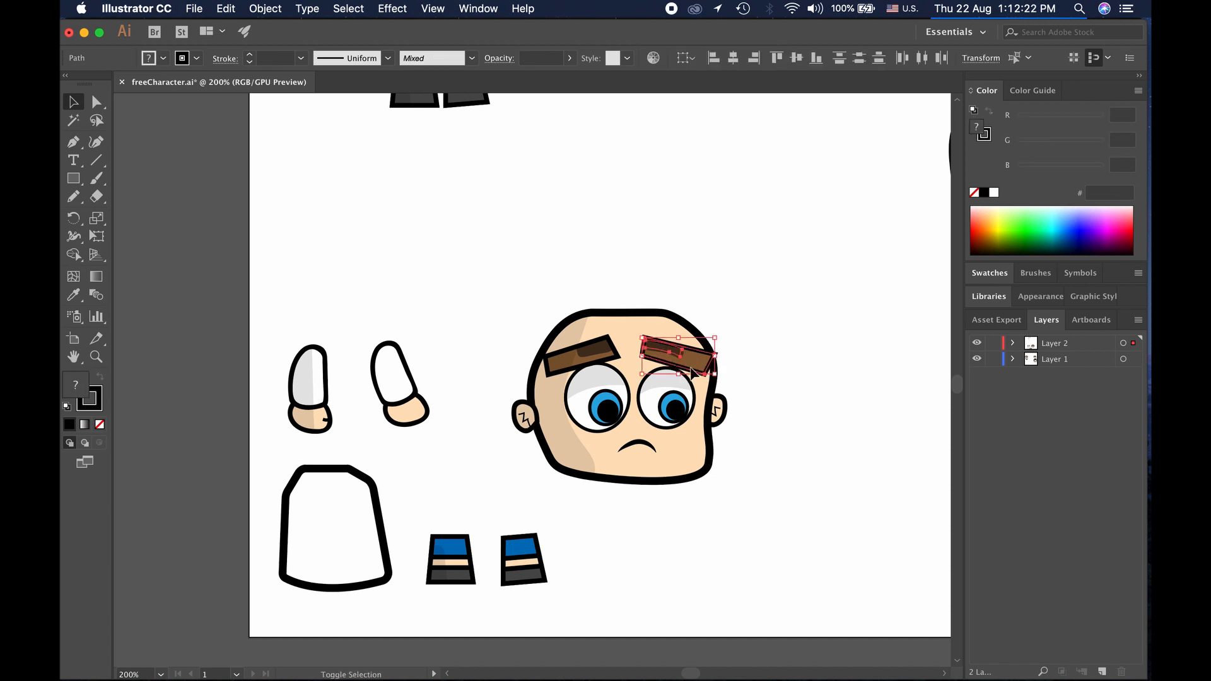
{"action": "left_click", "coordinate": [611, 355], "text": "shift"}
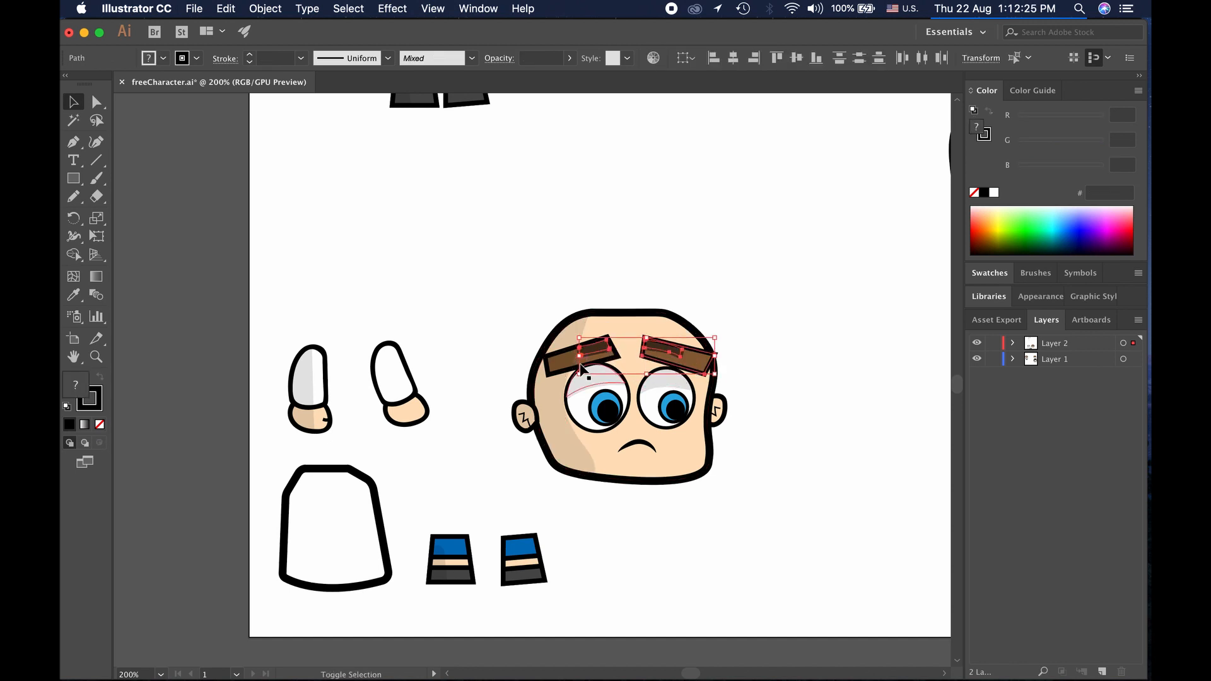
{"action": "left_click", "coordinate": [671, 289]}
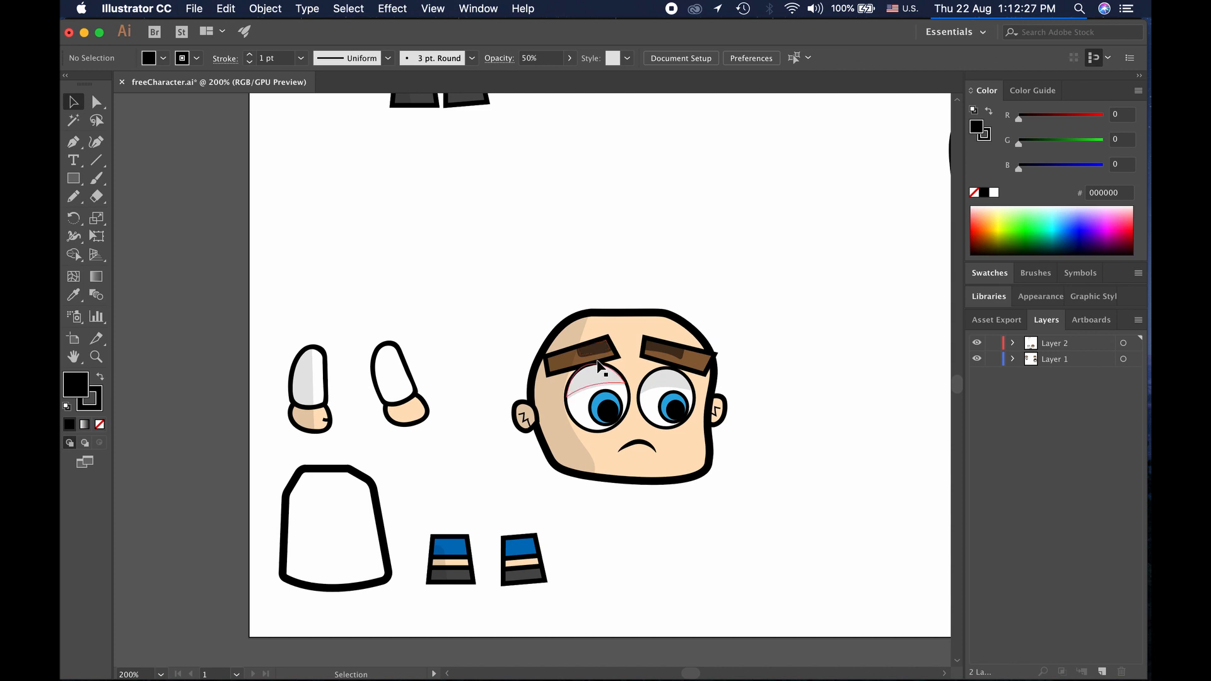
Select both brown eyebrows together with their dark shading shapes on the detached head
{"action": "key", "text": "super+equal"}
{"action": "key", "text": "super+equal"}
{"action": "key", "text": "super+equal"}
{"action": "key", "text": "super+equal"}
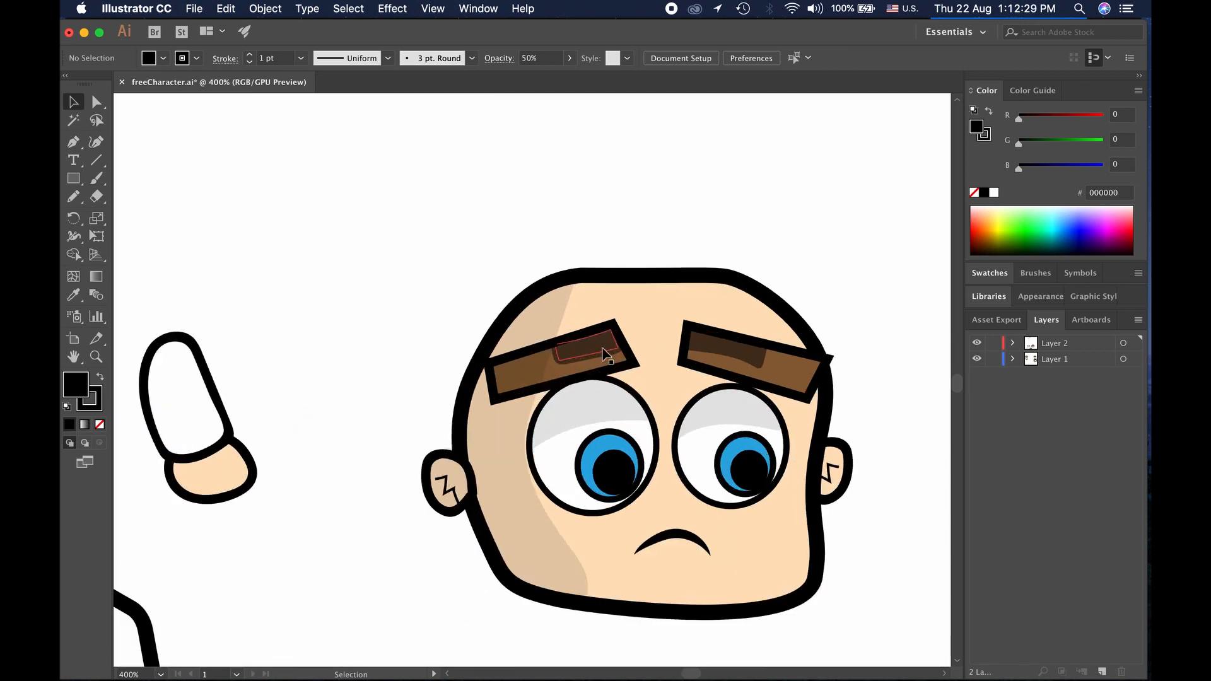
{"action": "left_click", "coordinate": [604, 379]}
{"action": "left_click", "coordinate": [604, 352], "text": "shift"}
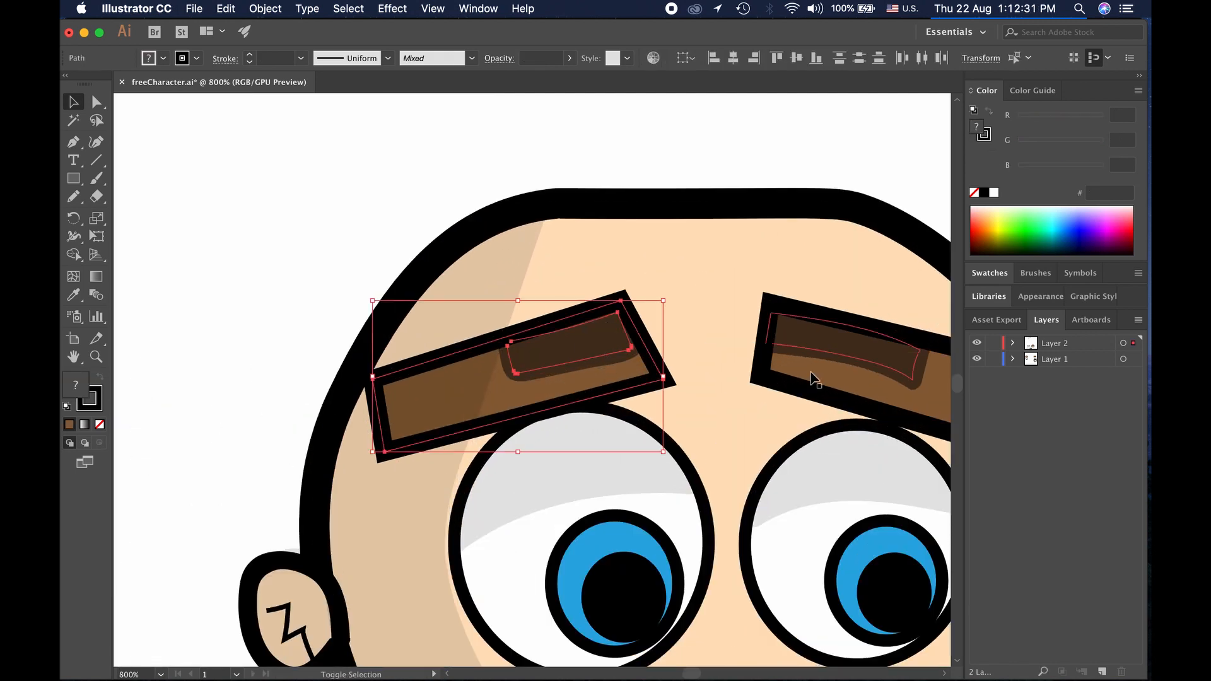
{"action": "left_click", "coordinate": [813, 394], "text": "shift"}
{"action": "left_click", "coordinate": [819, 355], "text": "shift"}
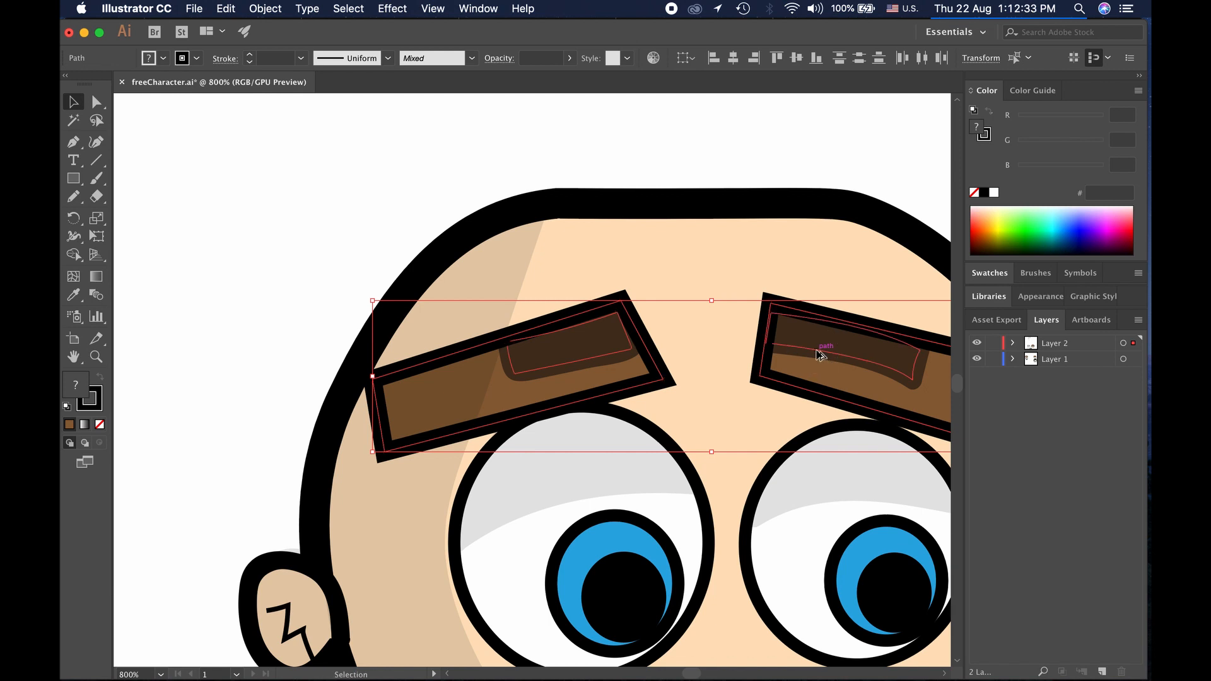
Duplicate the selected shaded eyebrows and place the copy in the free space between the detached head and the black hair set
{"action": "key", "text": "super+minus"}
{"action": "key", "text": "super+minus"}
{"action": "key", "text": "super+minus"}
{"action": "key", "text": "super+minus"}
{"action": "scroll", "coordinate": [818, 356], "scroll_direction": "right", "scroll_amount": 10}
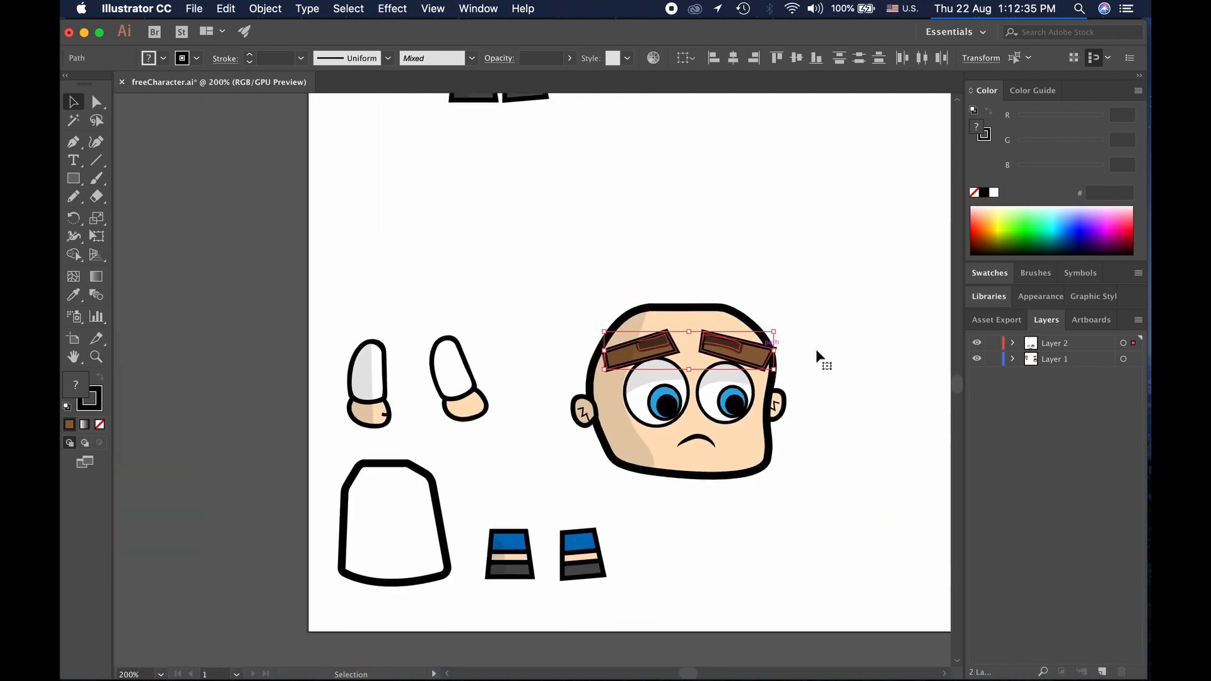
{"action": "scroll", "coordinate": [818, 356], "scroll_direction": "up", "scroll_amount": 3}
{"action": "scroll", "coordinate": [818, 356], "scroll_direction": "right", "scroll_amount": 3}
{"action": "scroll", "coordinate": [818, 356], "scroll_direction": "down", "scroll_amount": 2}
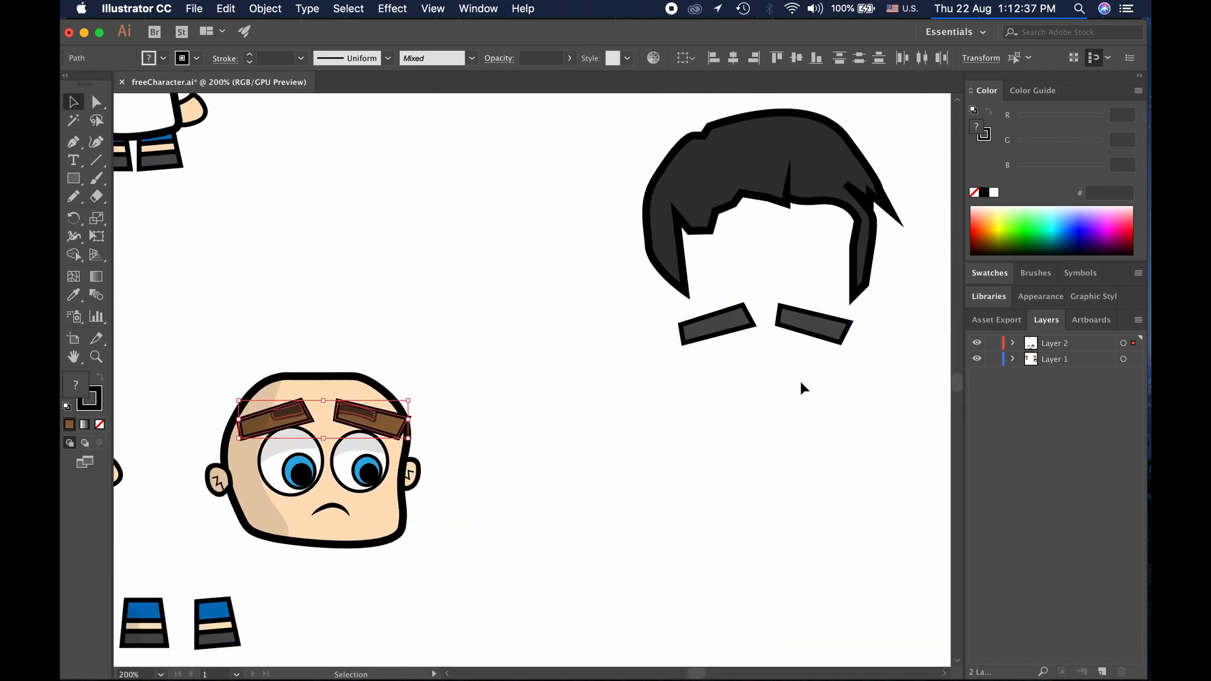
{"action": "key", "text": "super+v"}
{"action": "left_click_drag", "start_coordinate": [593, 396], "coordinate": [827, 101]}
Move the shaded eyebrow copy up so it lines up beside the plain brown eyebrows, and deselect it
{"action": "scroll", "coordinate": [827, 101], "scroll_direction": "up", "scroll_amount": 5}
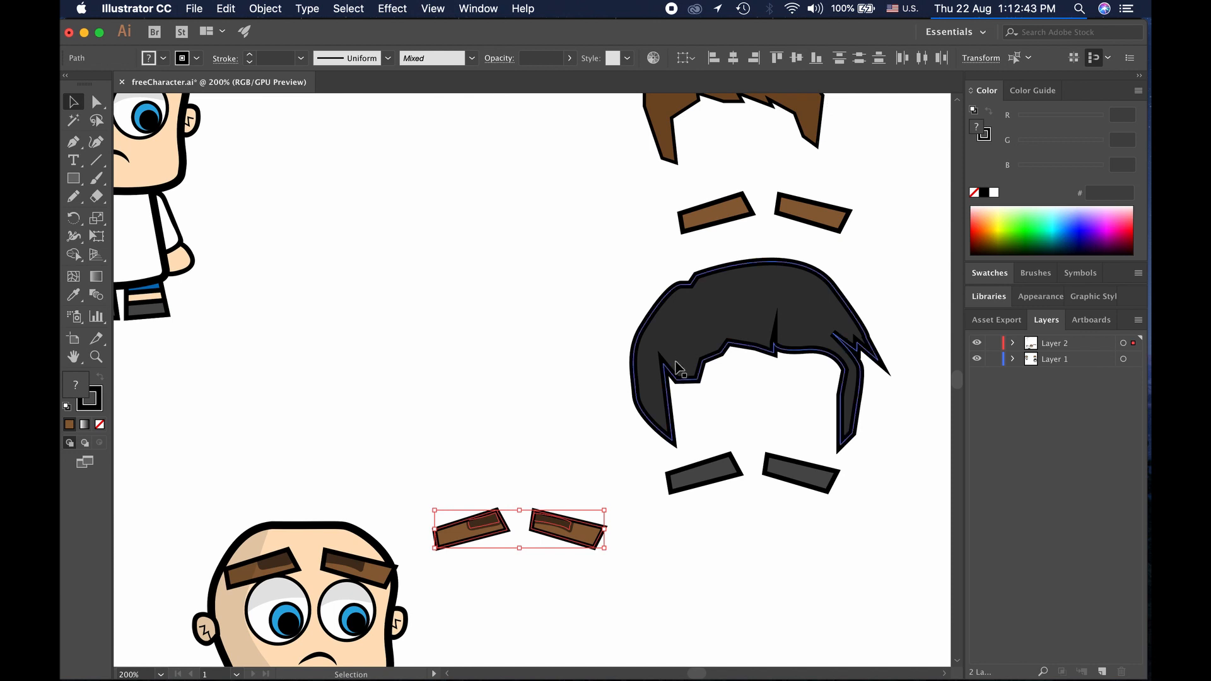
{"action": "left_click", "coordinate": [593, 539]}
{"action": "left_click_drag", "start_coordinate": [593, 539], "coordinate": [637, 227]}
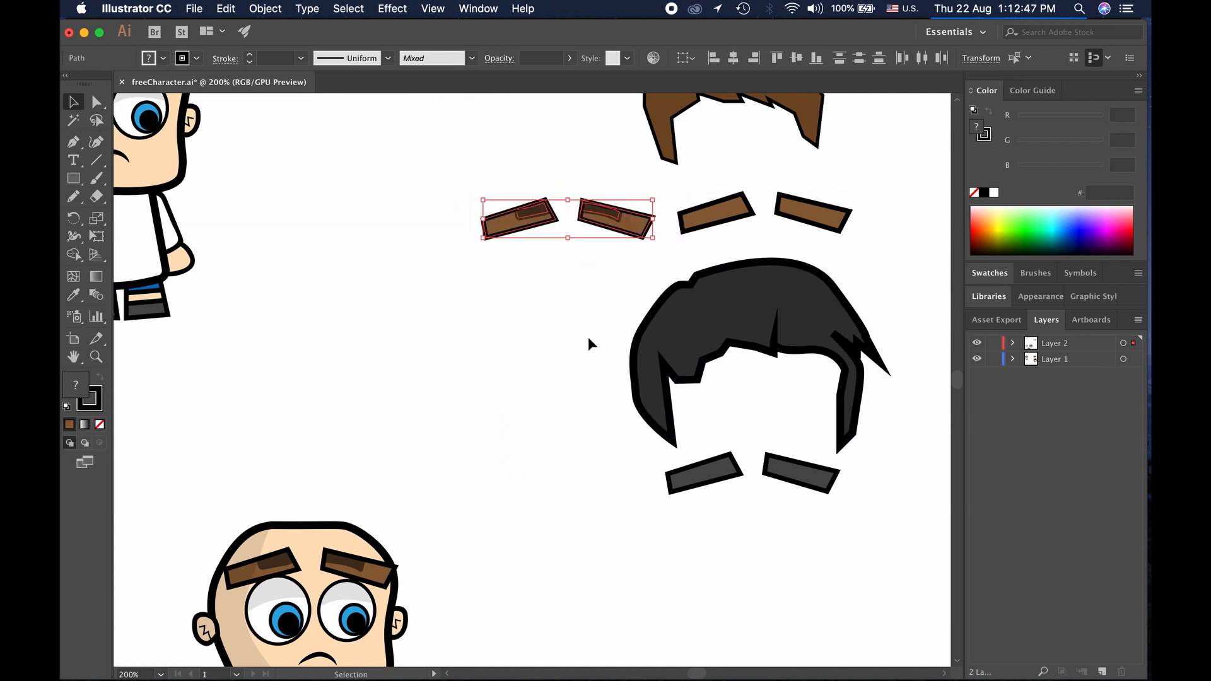
{"action": "left_click", "coordinate": [562, 365]}
Save the character document with the separated body parts and the extra eyebrow pair
{"action": "scroll", "coordinate": [561, 364], "scroll_direction": "down", "scroll_amount": 3, "text": "alt"}
{"action": "scroll", "coordinate": [562, 363], "scroll_direction": "up", "scroll_amount": 3, "text": "alt"}
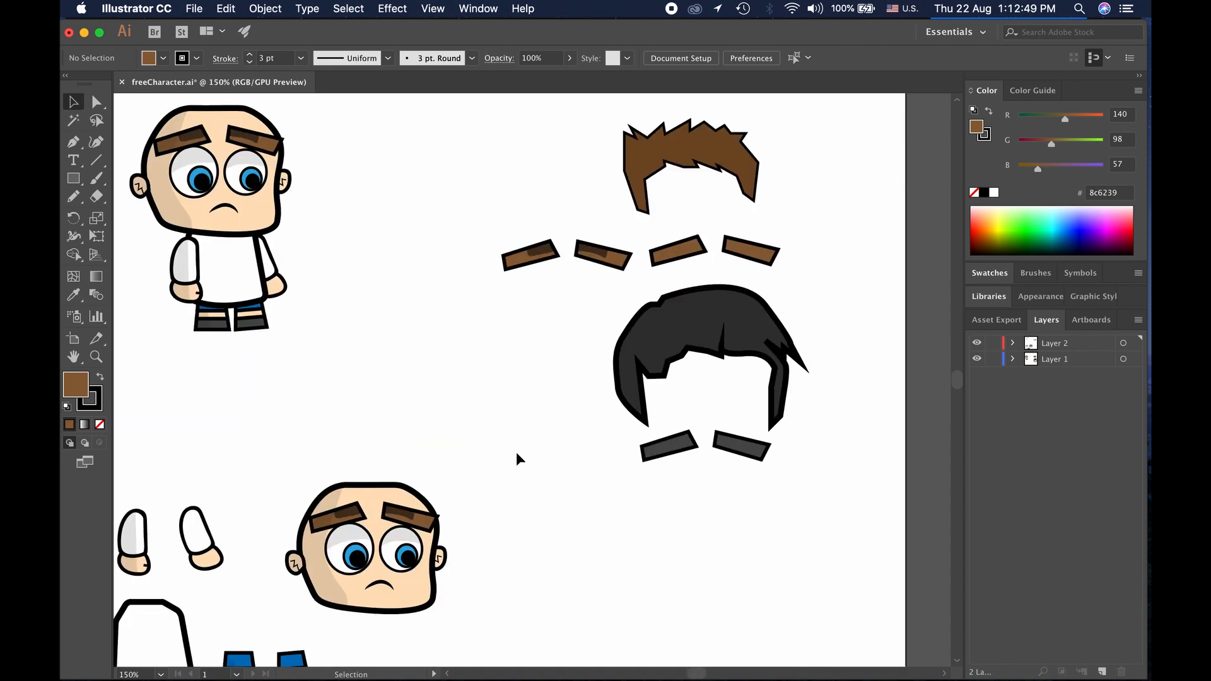
{"action": "left_click_drag", "start_coordinate": [516, 457], "coordinate": [606, 399]}
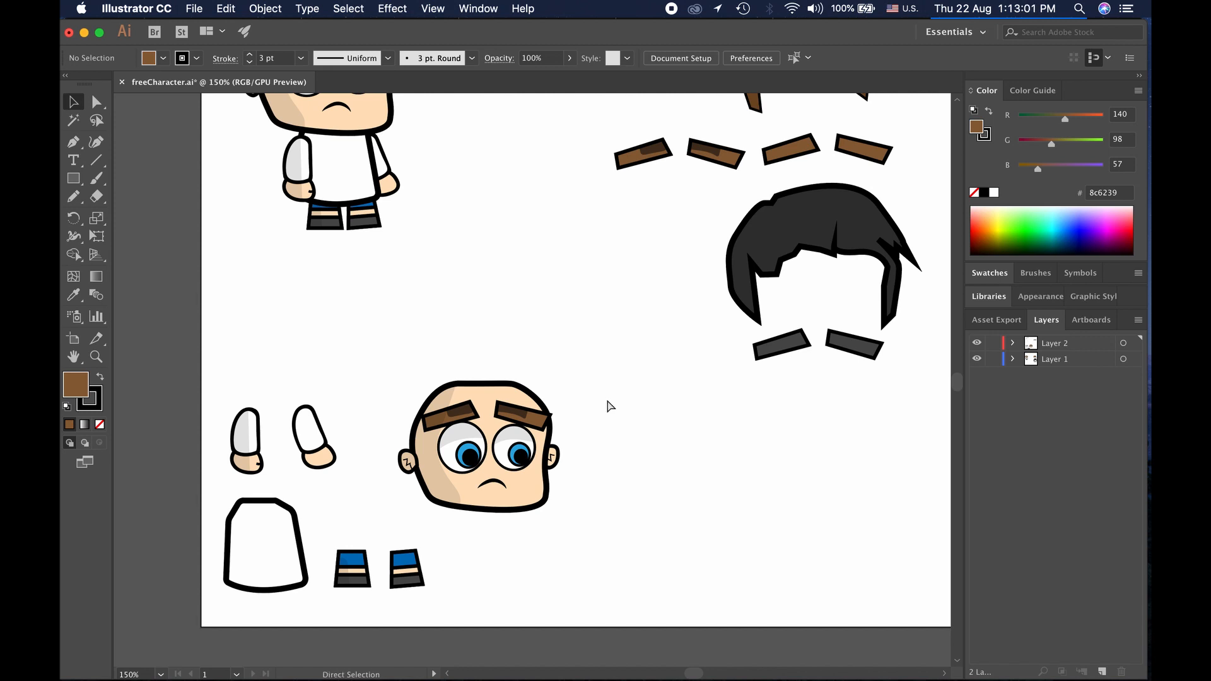
{"action": "key", "text": "super+s"}
{"action": "scroll", "coordinate": [608, 390], "scroll_direction": "up", "scroll_amount": 2}
{"action": "scroll", "coordinate": [607, 391], "scroll_direction": "right", "scroll_amount": 2}
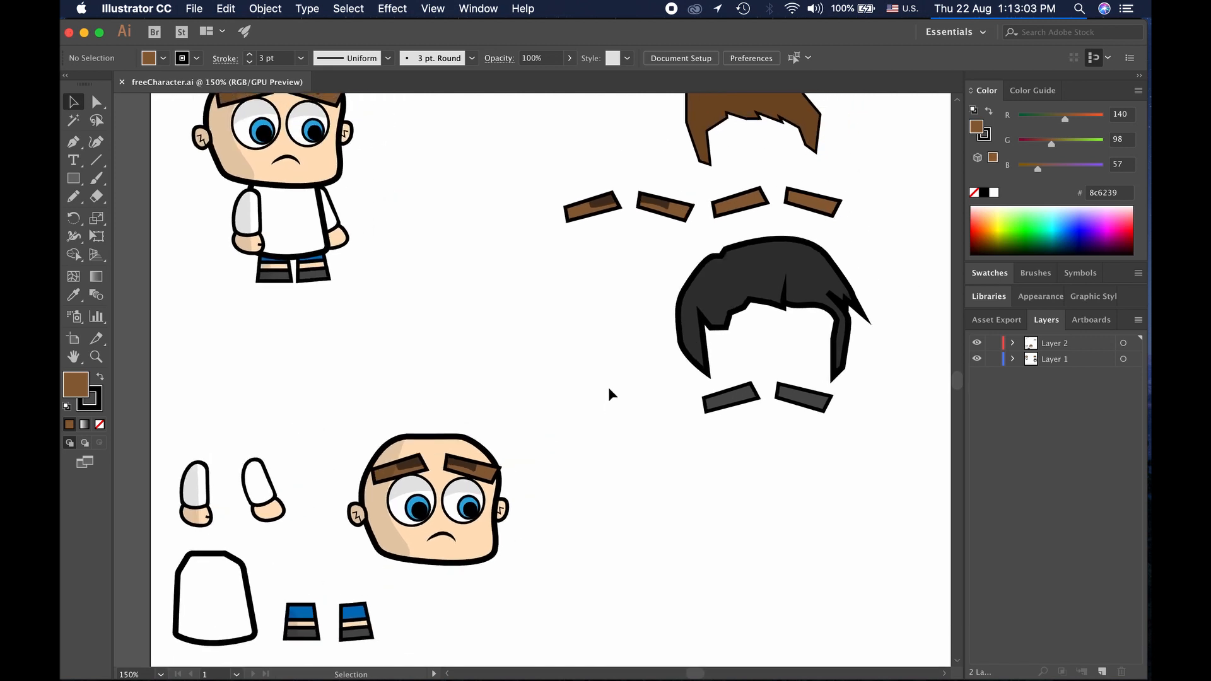